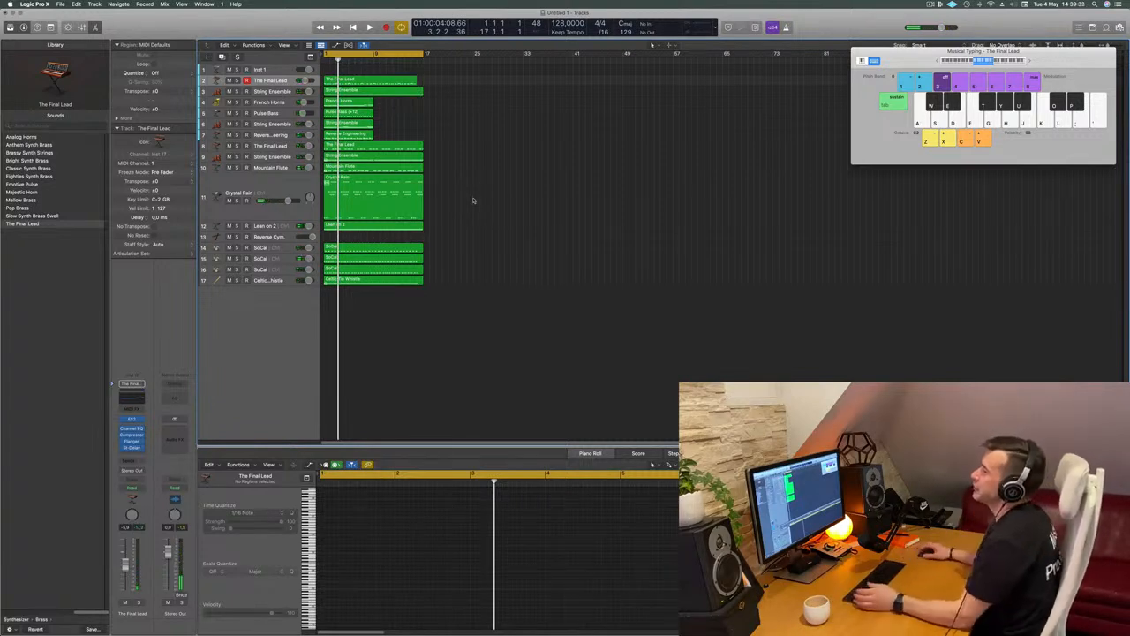
Move the third track, String Ensemble, above The Final Lead, solo it and play it back
click(267, 93)
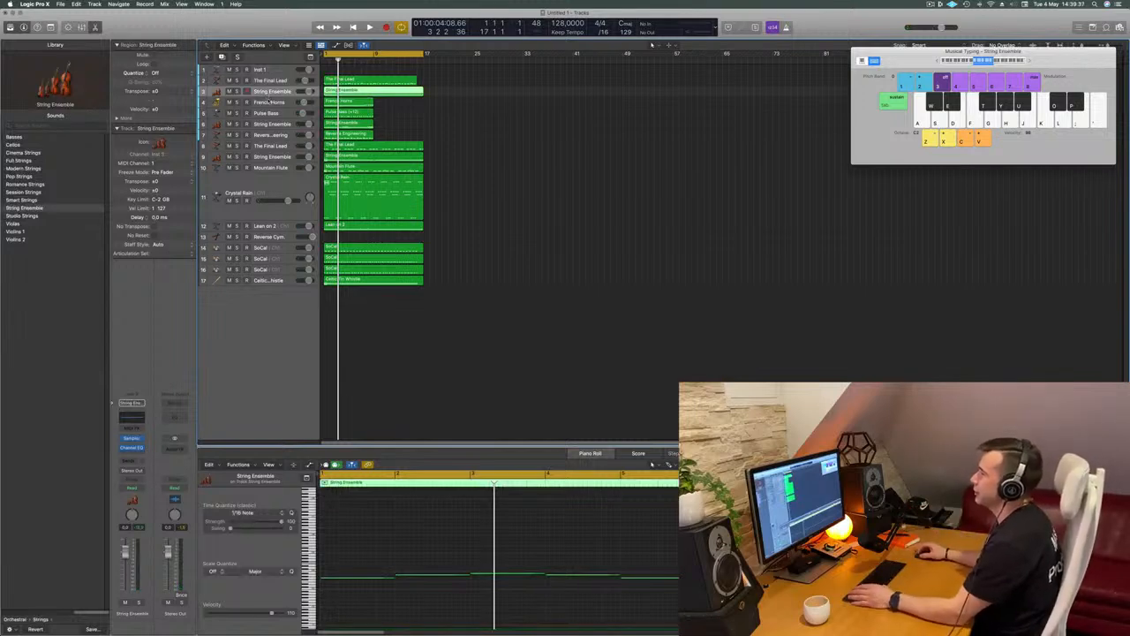
drag(277, 95, 276, 79)
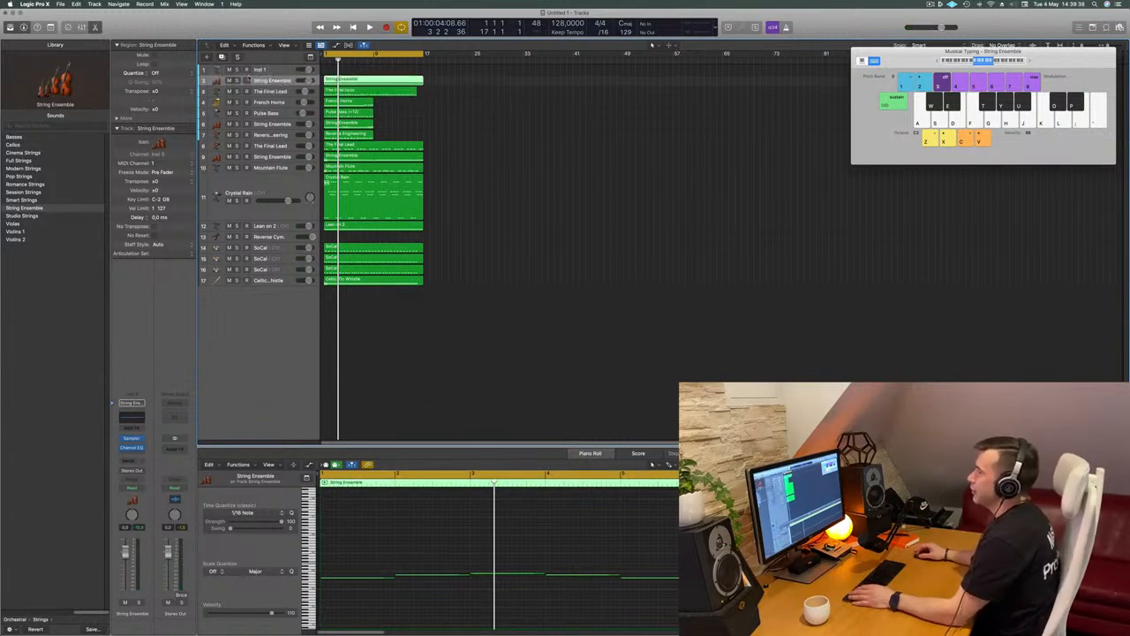
click(236, 80)
key(space)
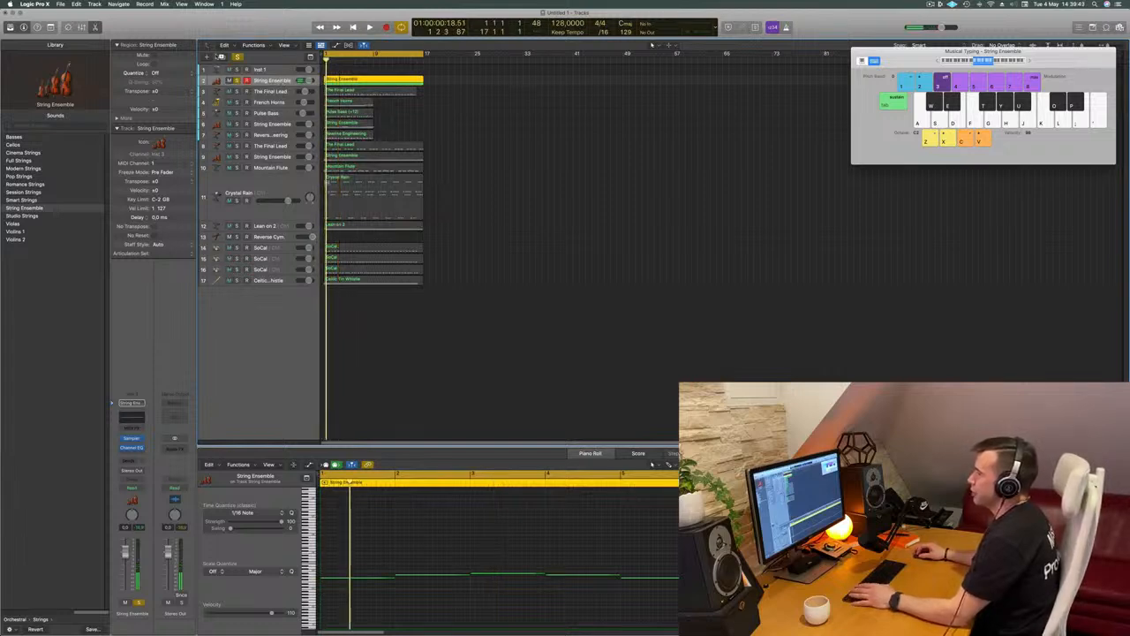
Duplicate the soloed String Ensemble track and copy its region onto the duplicate track directly below
key(super+d)
click(381, 83)
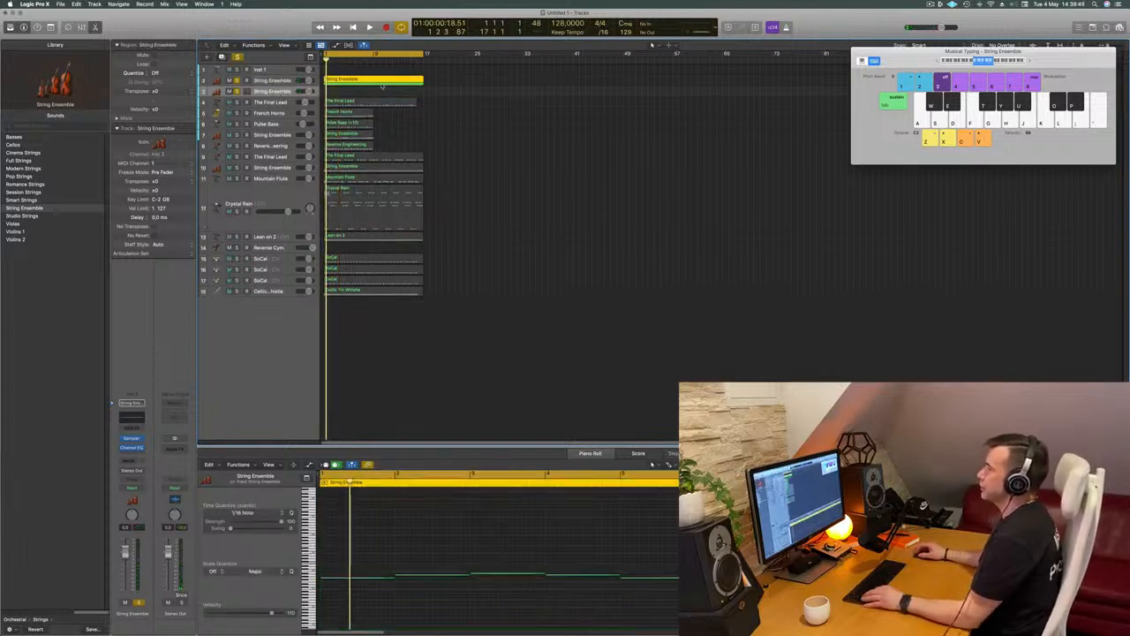
drag(395, 91, 397, 96)
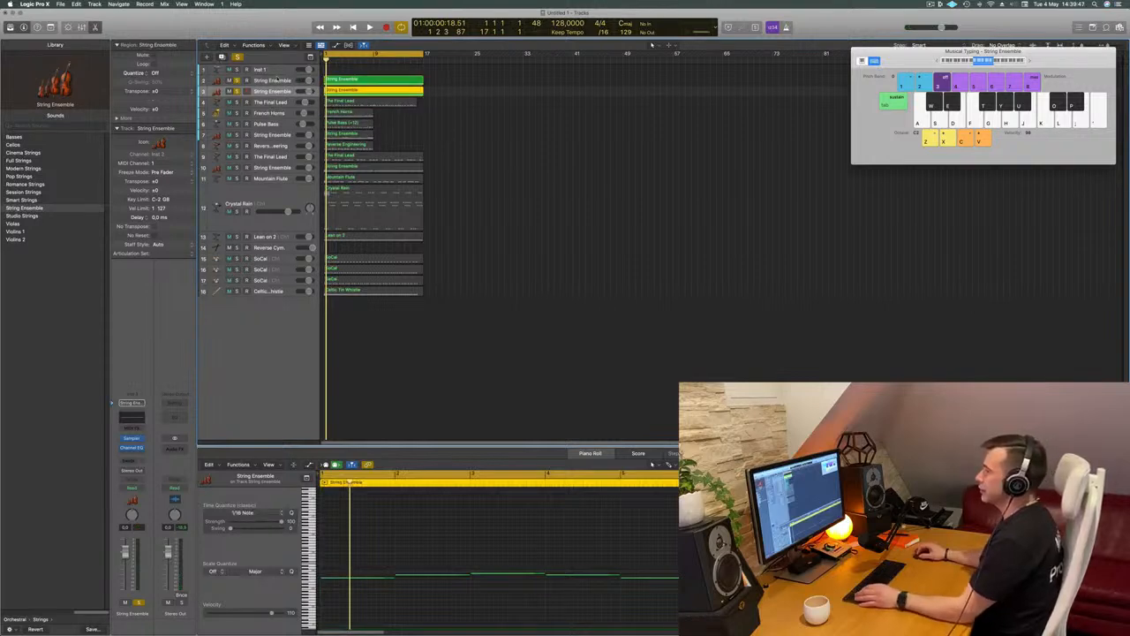
Replace the Sampler instrument on the upper String Ensemble track with Alchemy
click(281, 81)
key(space)
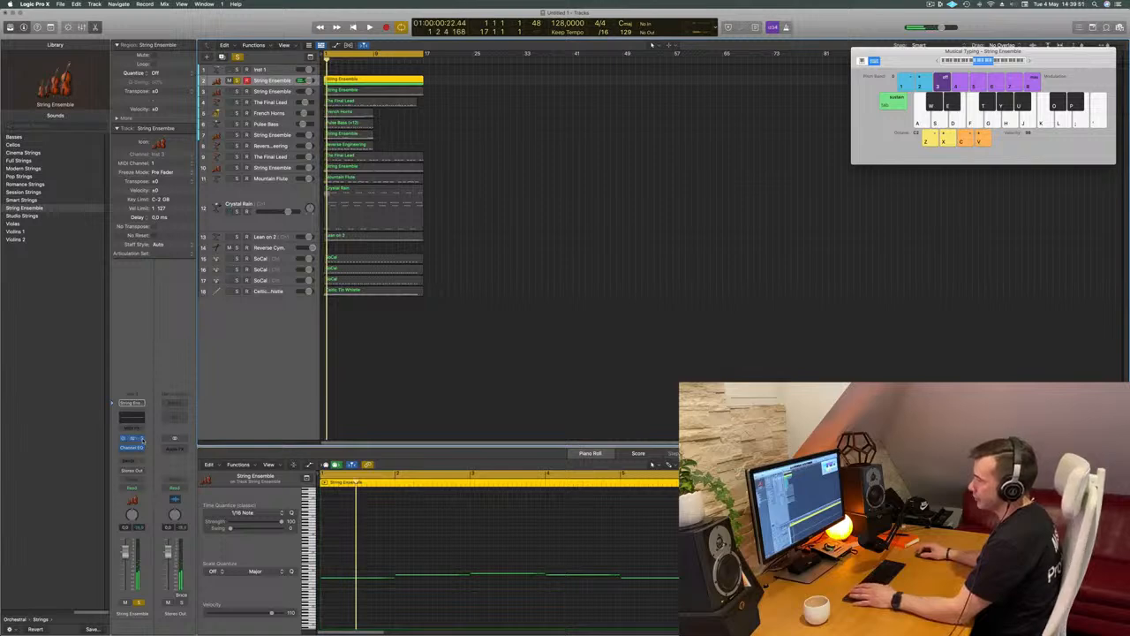
click(142, 440)
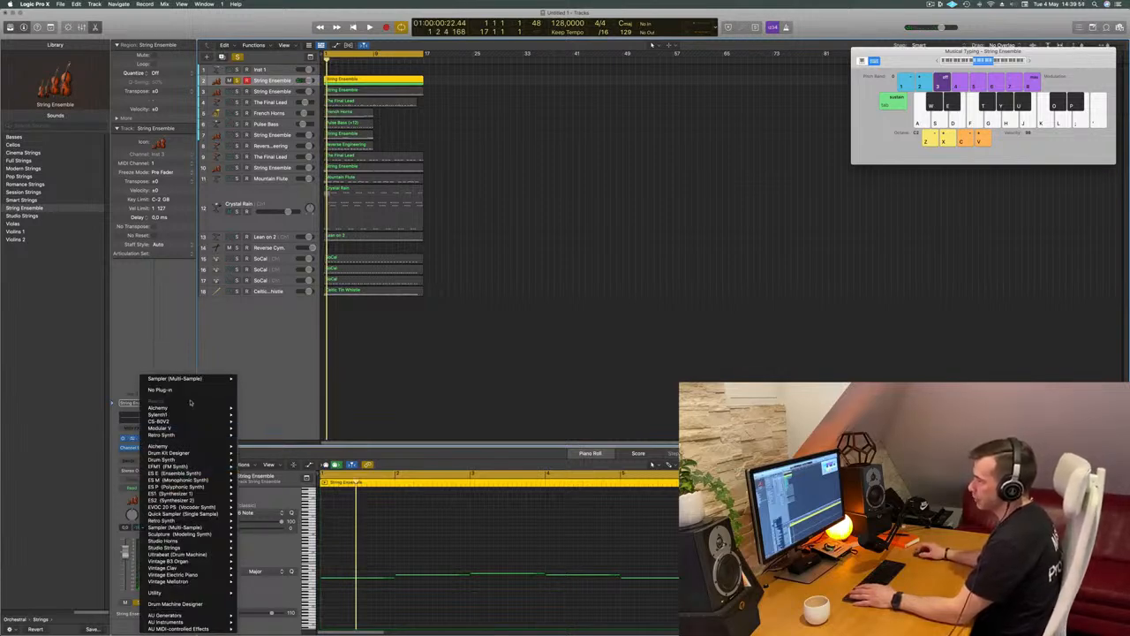
mouse_move(189, 410)
click(367, 254)
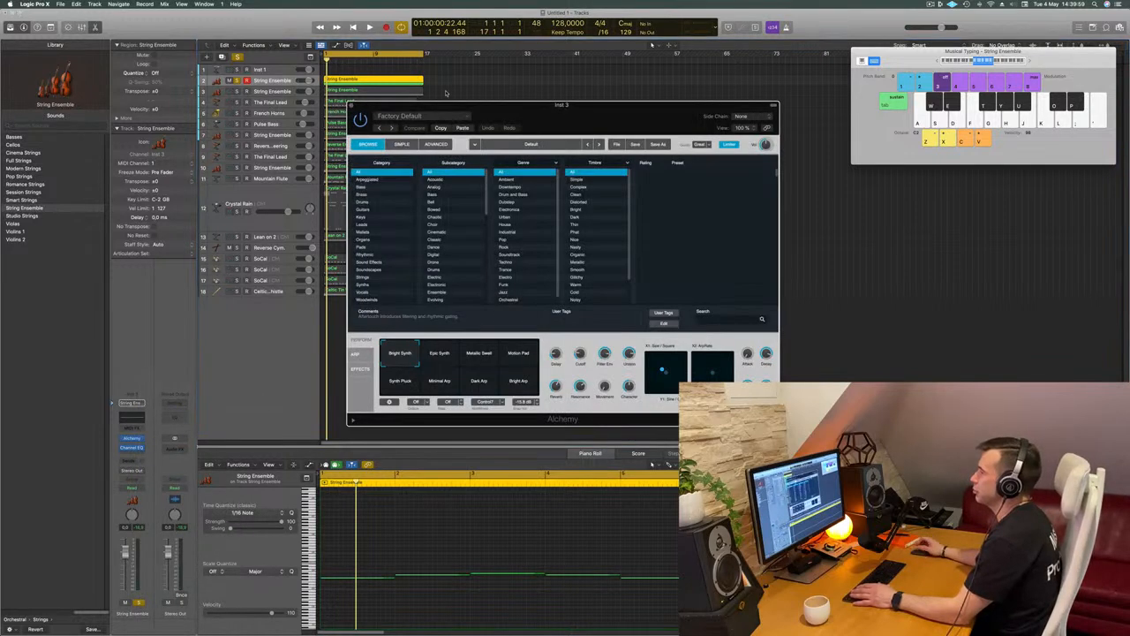
Load the 70s Synth Intro preset from Alchemy's Bass category and play the track
drag(483, 91, 414, 88)
click(292, 165)
click(619, 164)
drag(548, 83, 804, 96)
key(space)
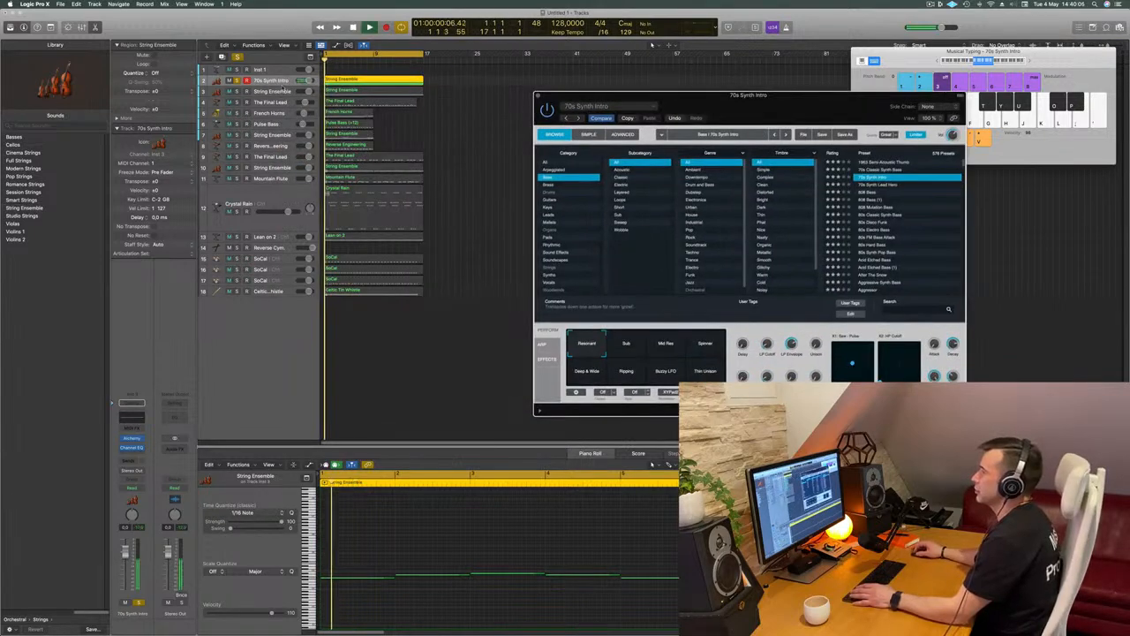
Transpose all notes in the region on the 70s Synth Intro track down two octaves and play it back
key(space)
click(479, 536)
key(super+a)
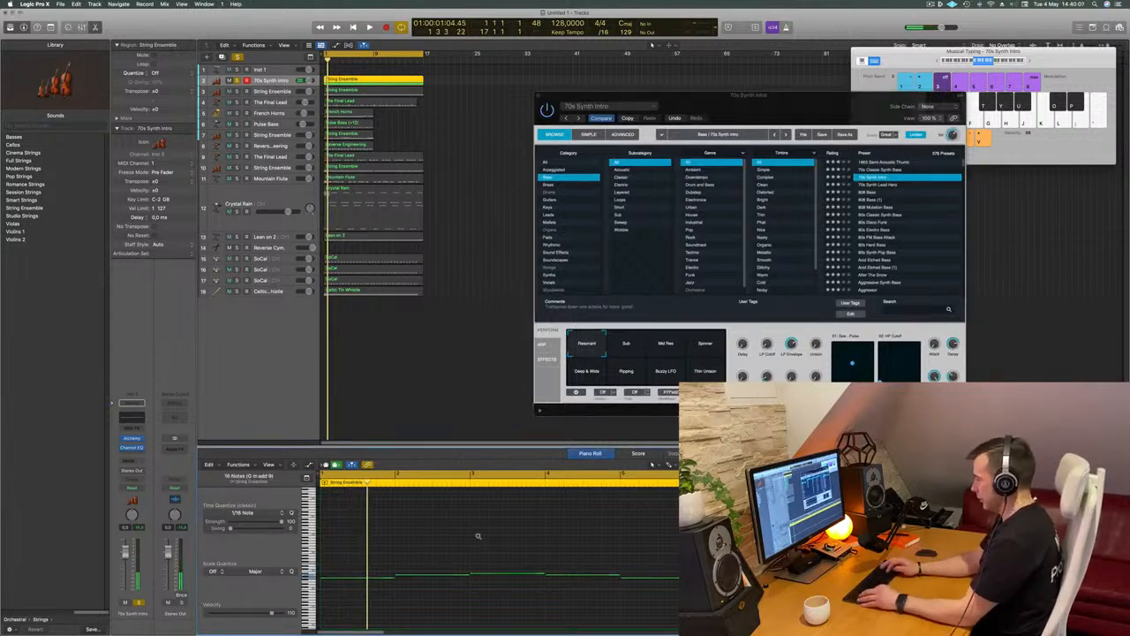
key(alt+shift+Down)
key(alt+shift+Down)
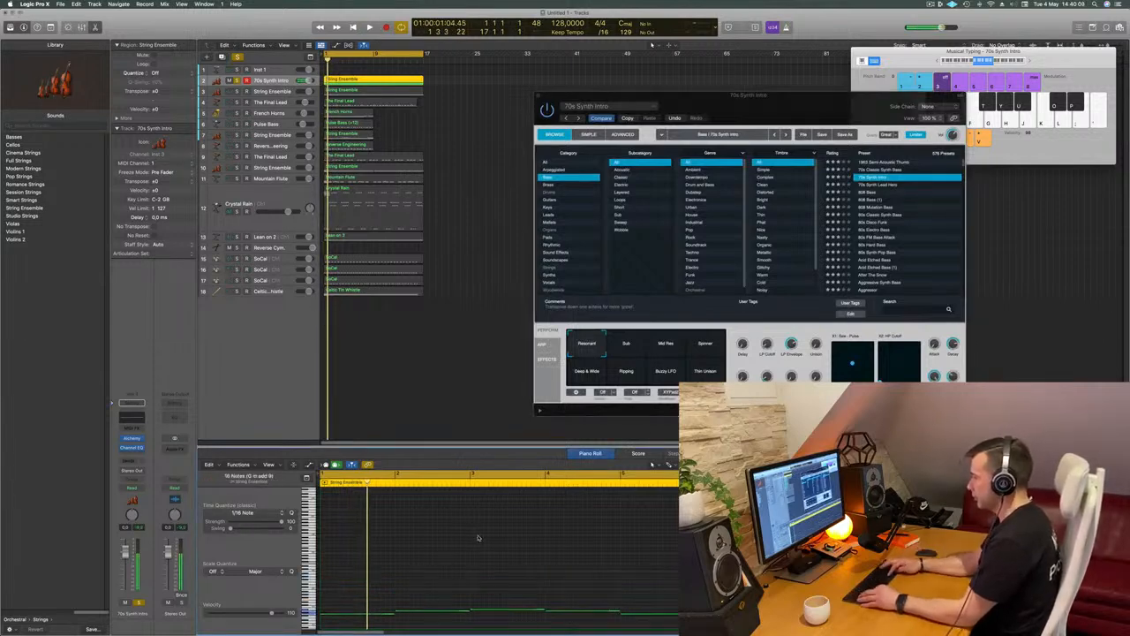
key(space)
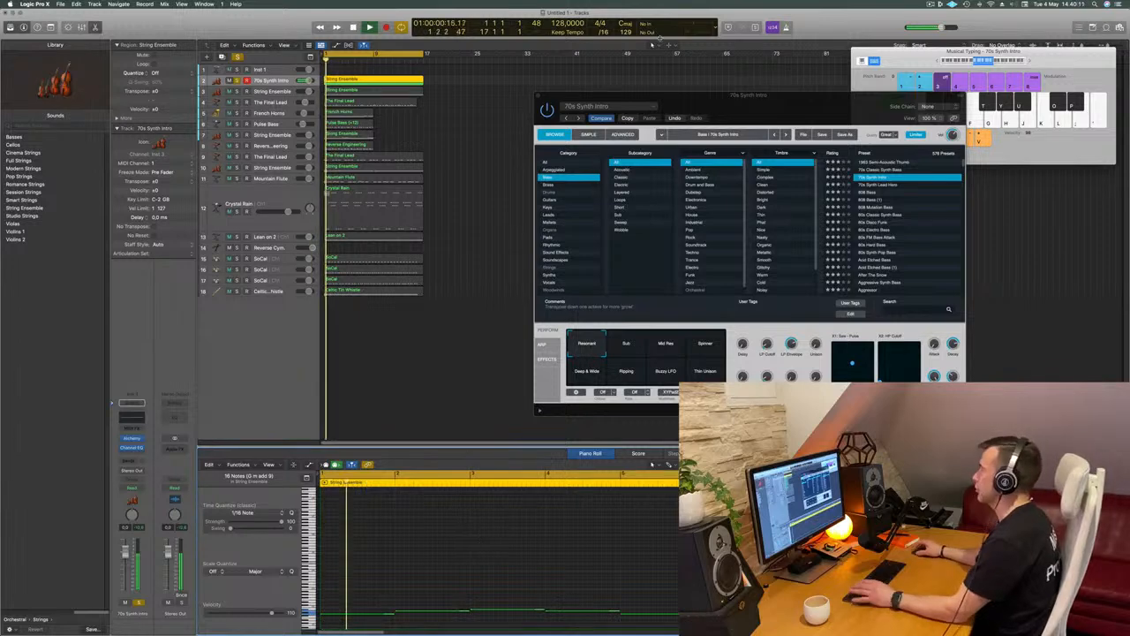
Audition Alchemy's bass presets one after another, from 70s Synth Lead Hero to Acid Etched Bass (1), during playback
drag(802, 96, 737, 54)
key(Down)
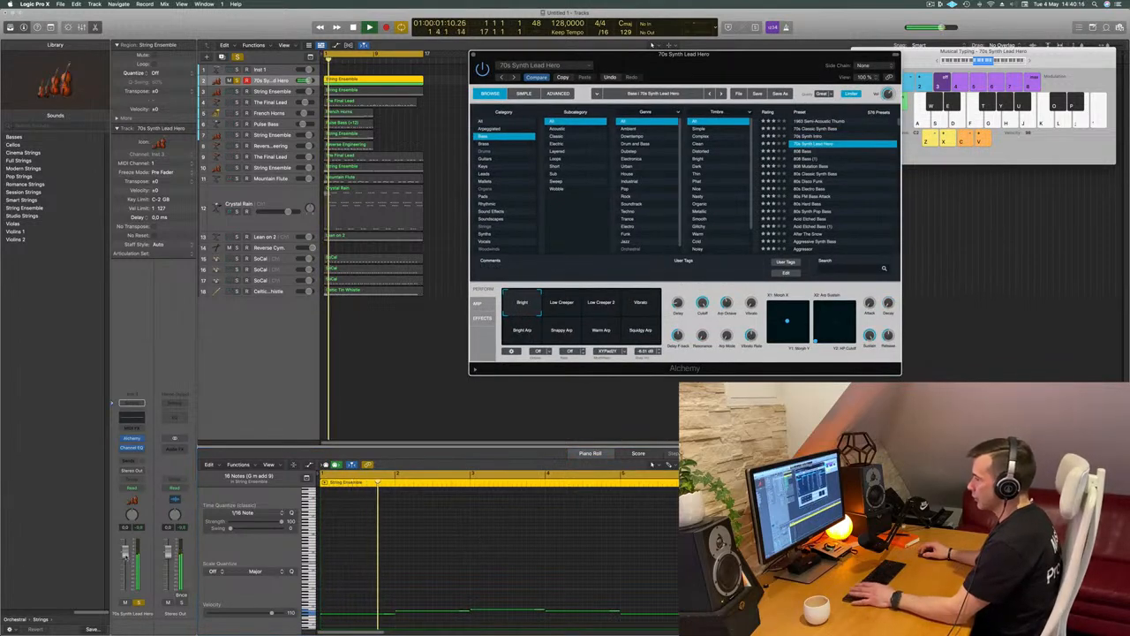
click(806, 152)
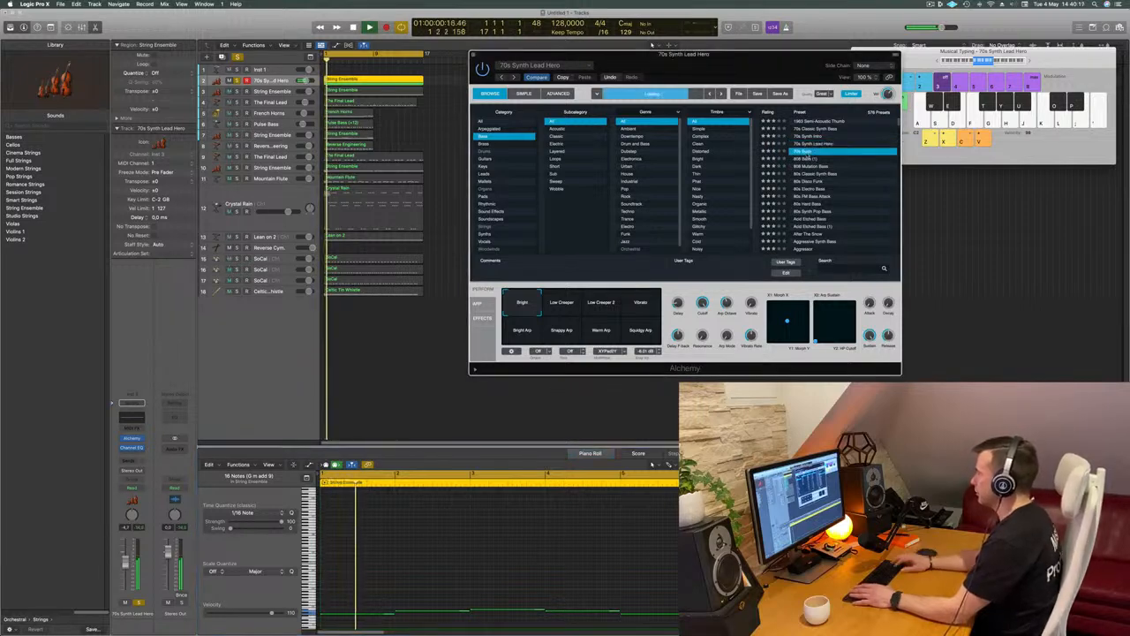
key(Down)
key(Down)
key(Down)
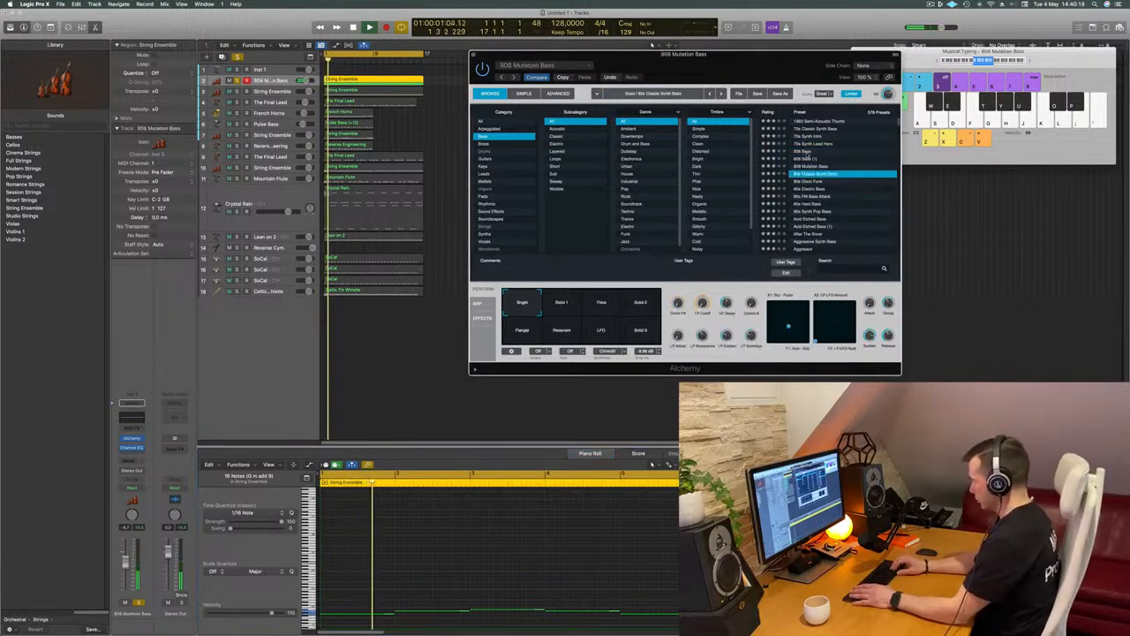
key(Down)
key(Down)
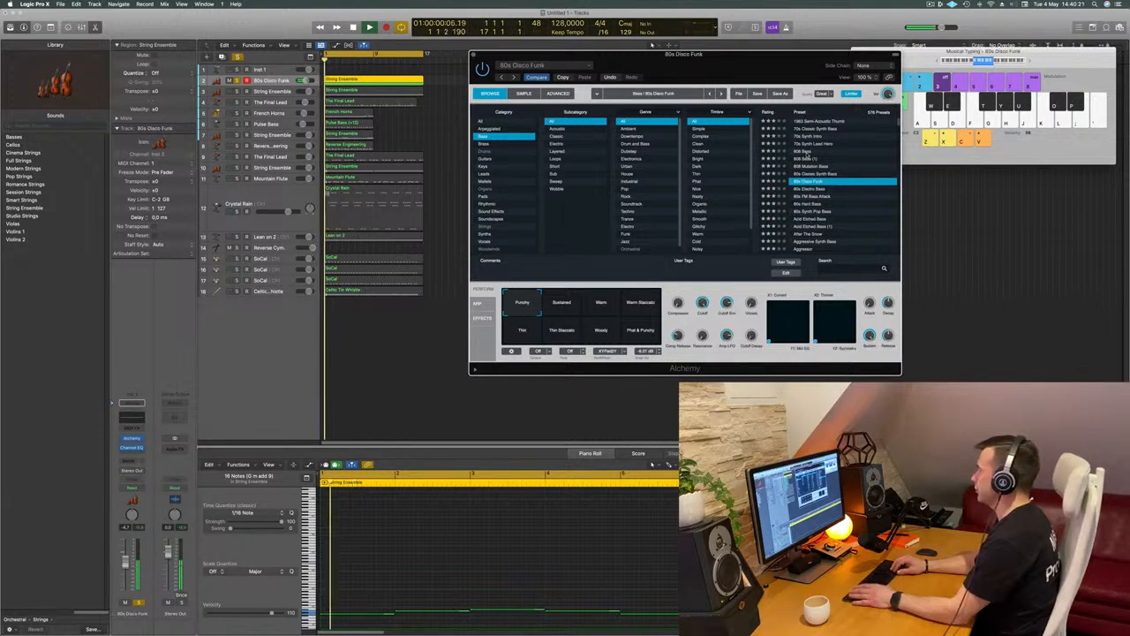
key(Down)
key(Down)
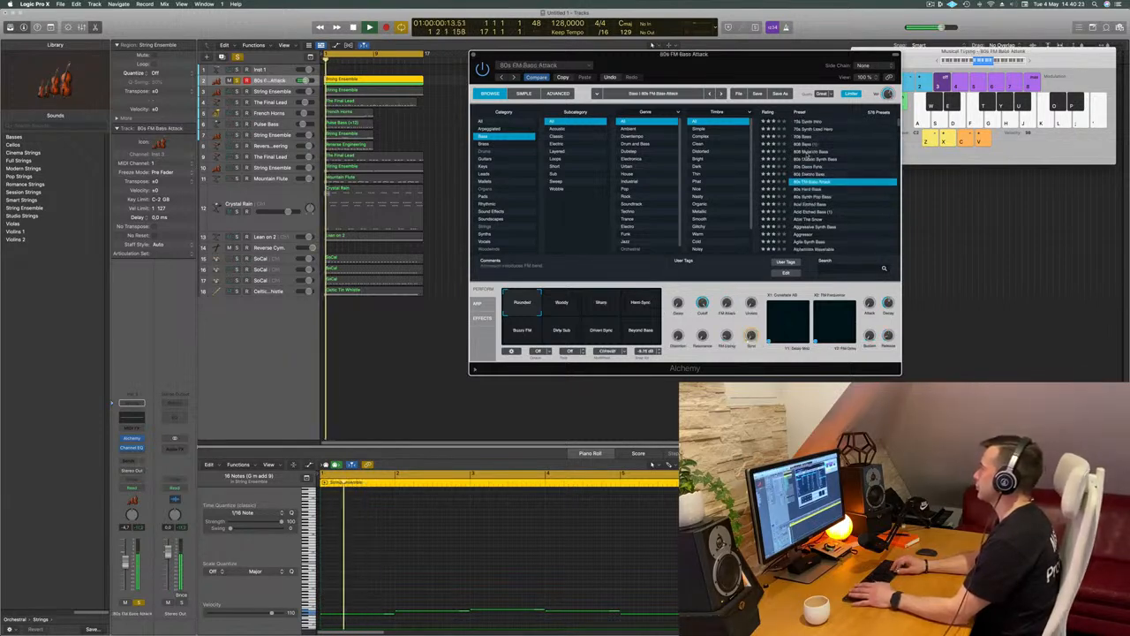
key(Down)
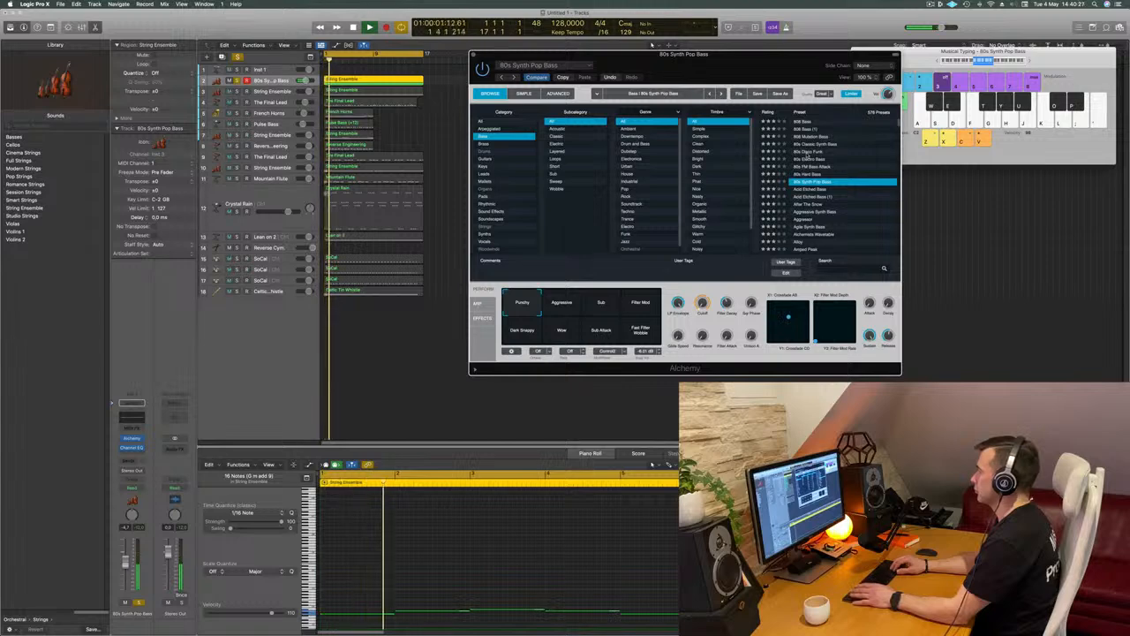
key(Down)
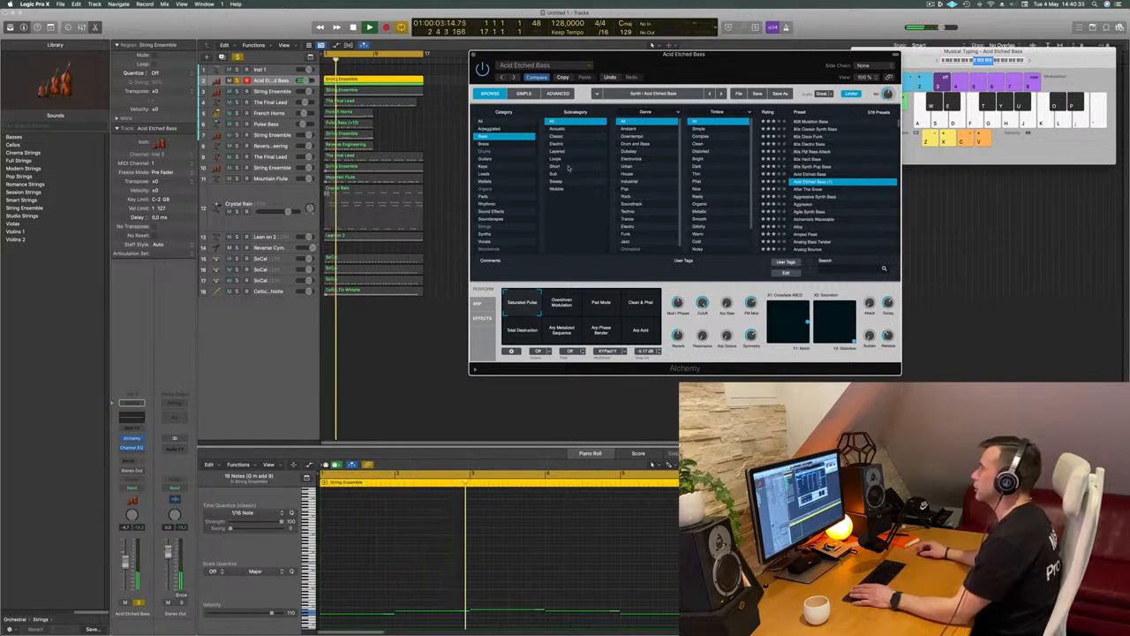
scroll(718, 161, down, 2)
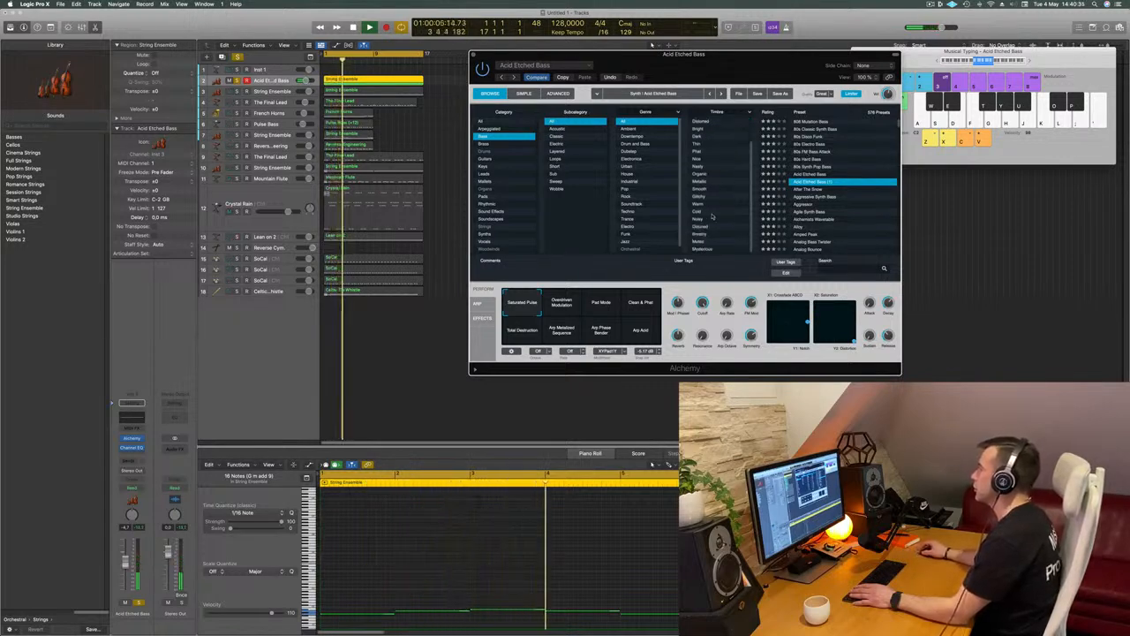
scroll(719, 168, up, 3)
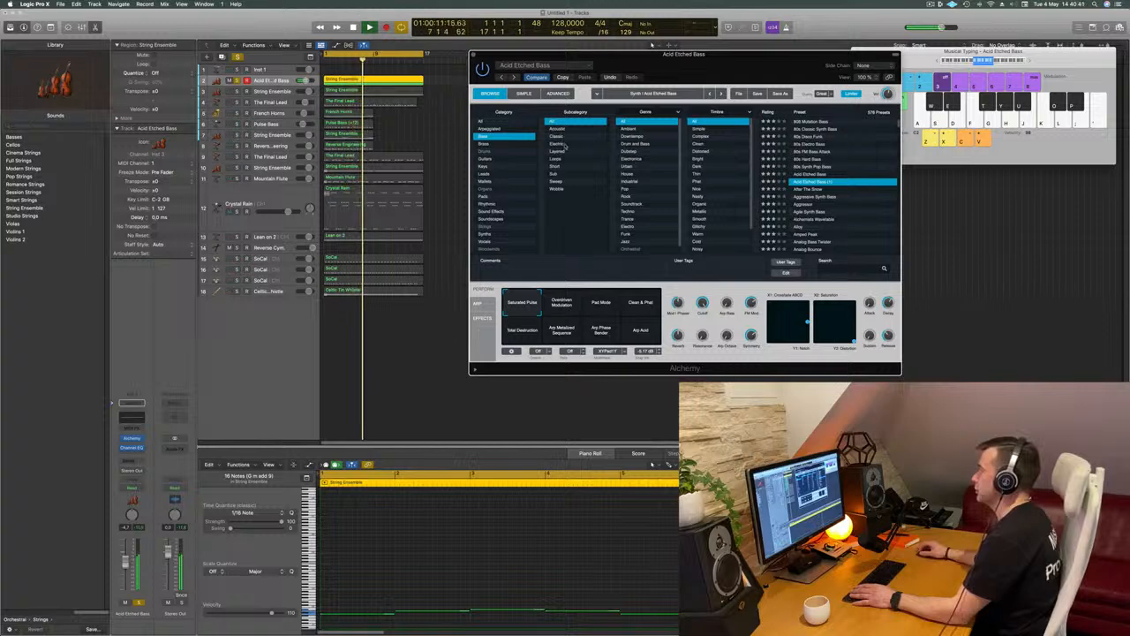
Compare the After The Snow preset with Aggressive Synth Bass and keep After The Snow
click(807, 191)
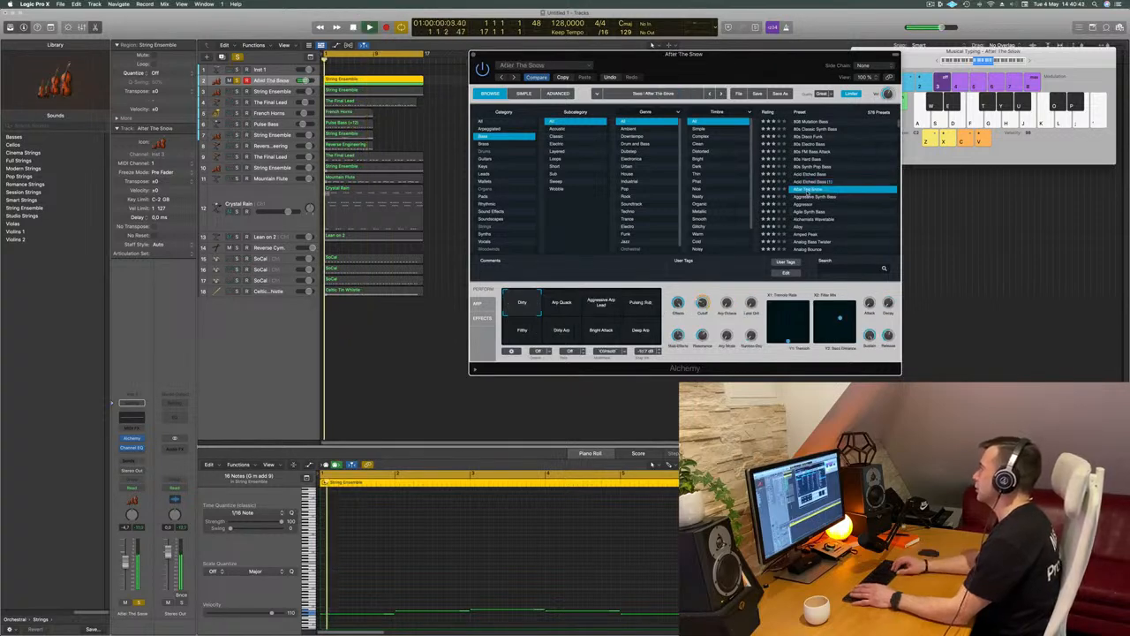
drag(706, 55, 760, 49)
click(872, 191)
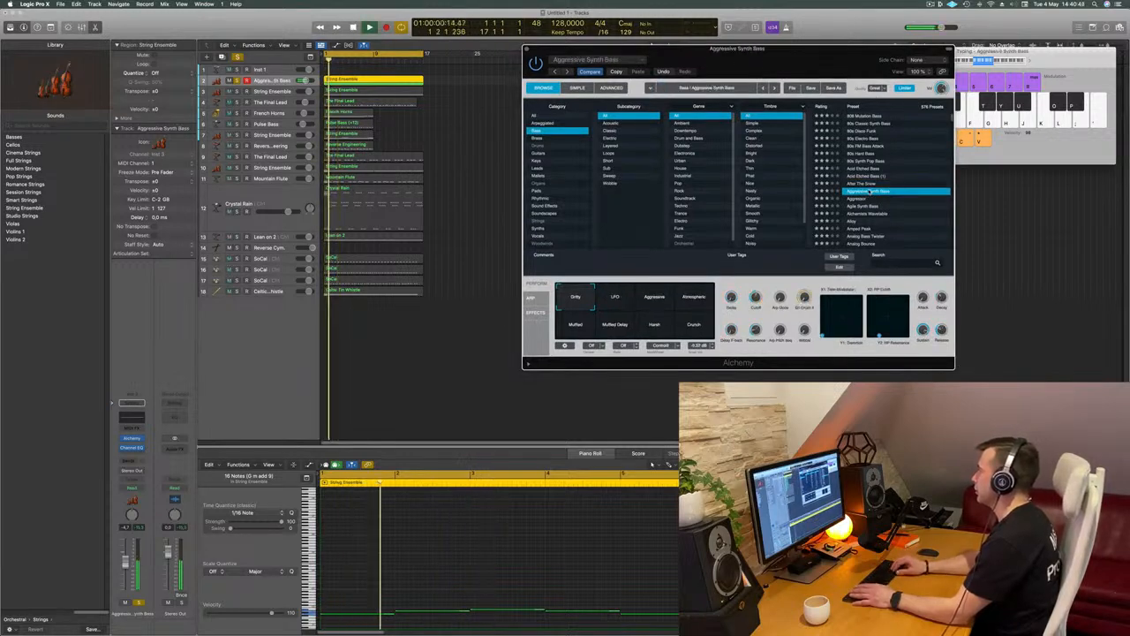
key(Up)
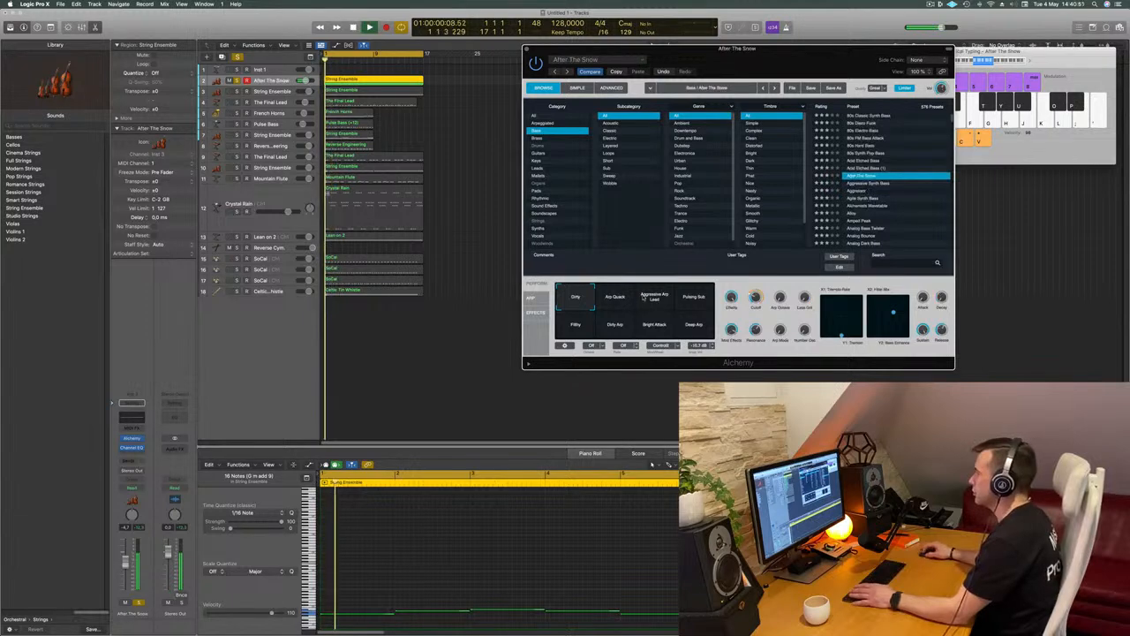
Audition After The Snow's performance snapshots, including Aggressive Arp Lead, Pulsing Sub, Filthy and Deep Arp
click(657, 303)
key(space)
key(space)
click(690, 302)
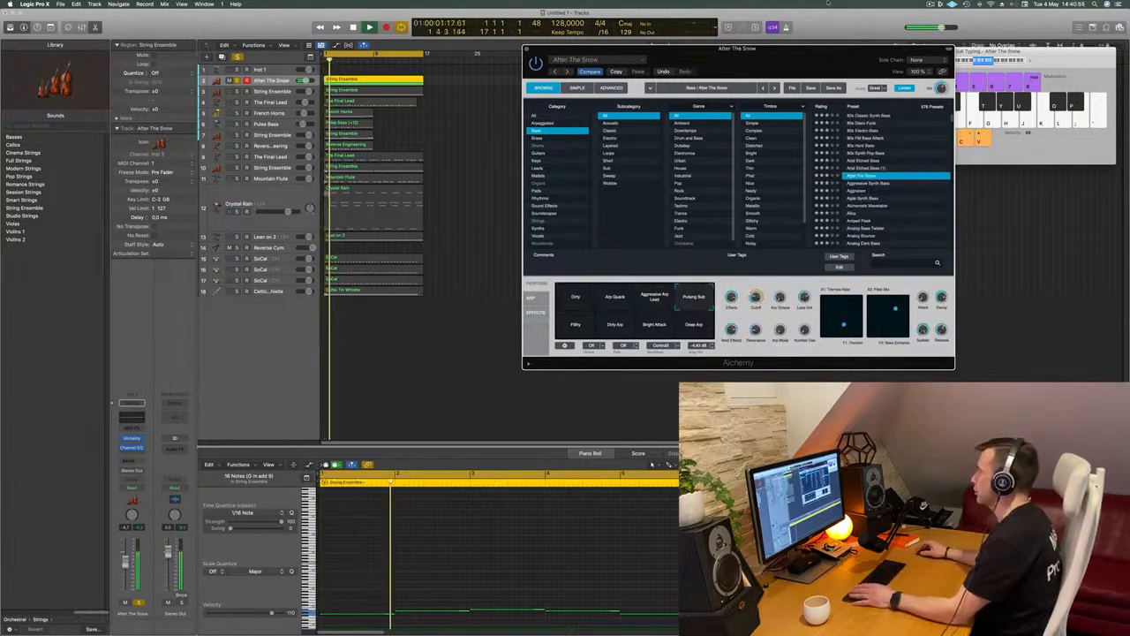
drag(780, 51, 645, 15)
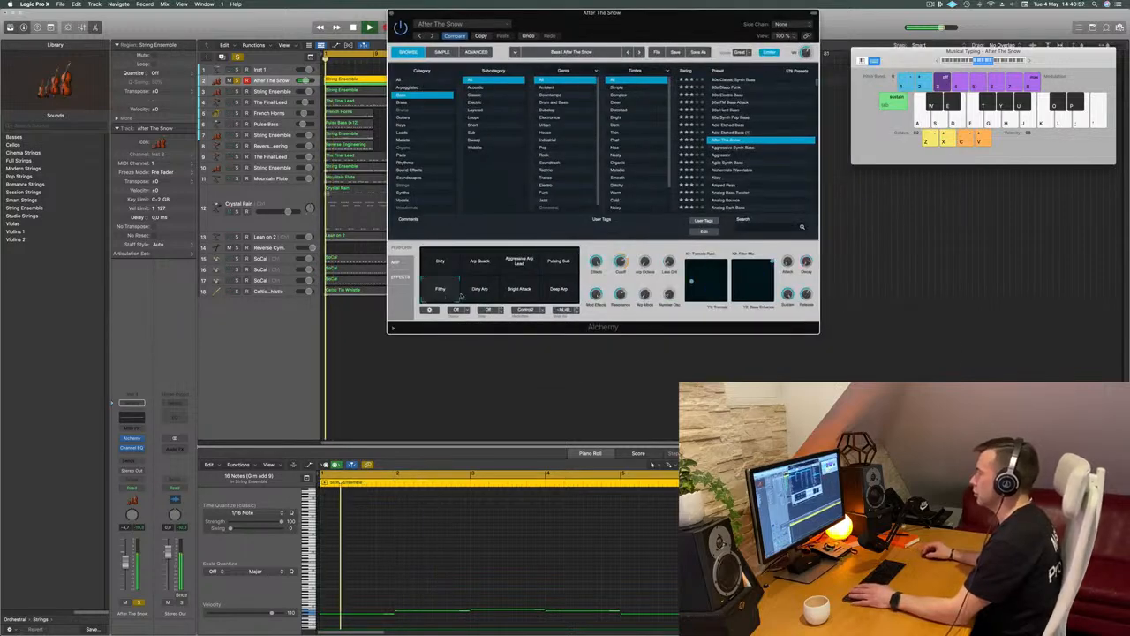
click(558, 289)
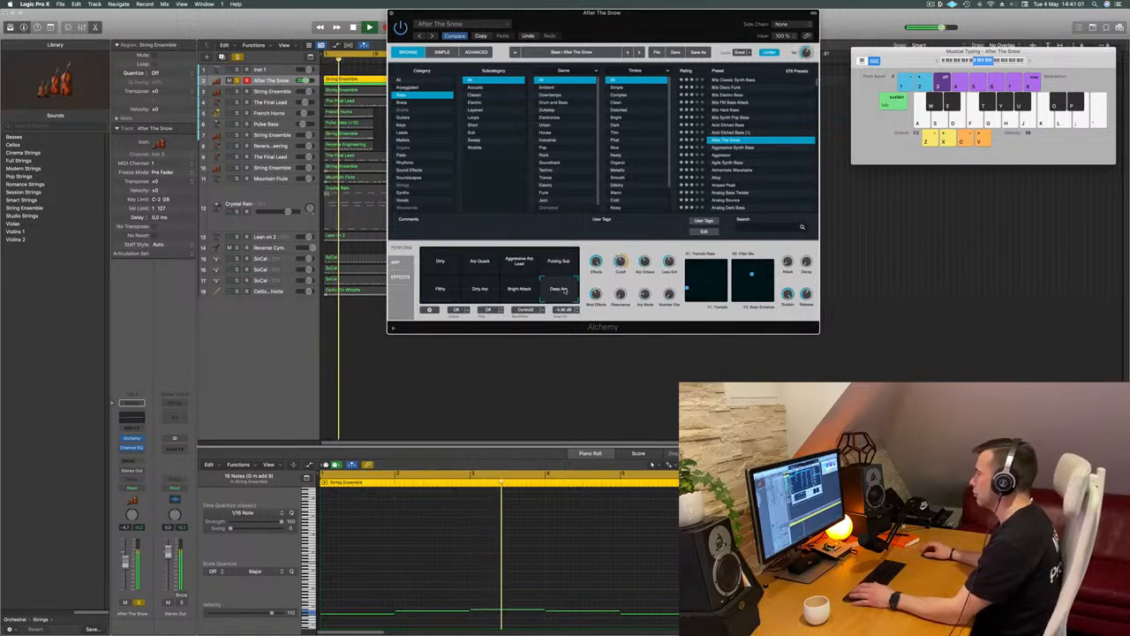
click(566, 264)
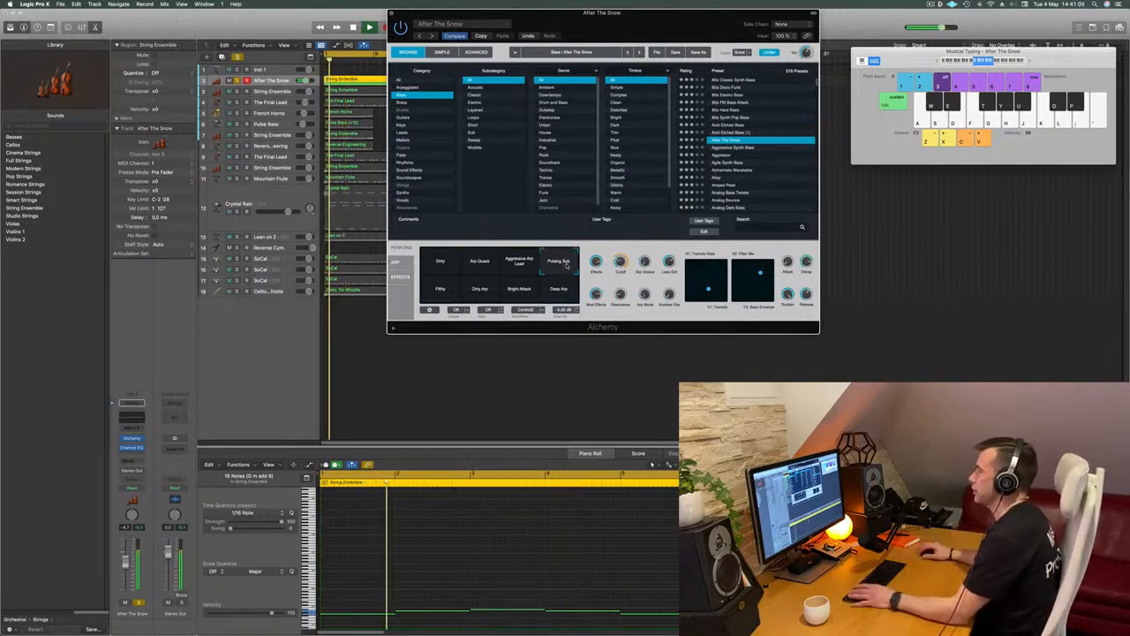
Compare the Filthy, Dirty Arp and Bright Attack snapshots and choose Deep Arp
click(441, 292)
click(441, 293)
click(480, 292)
click(520, 293)
click(557, 298)
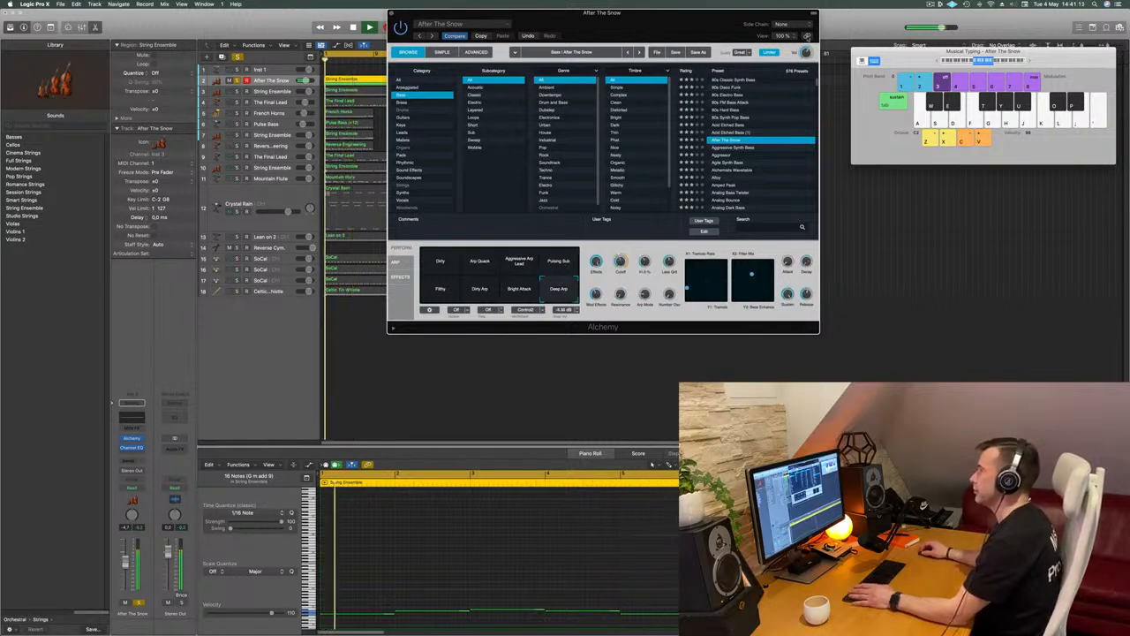
Listen to the soloed After The Snow track with the Deep Arp snapshot, keeping its regions in view
drag(726, 34, 989, 44)
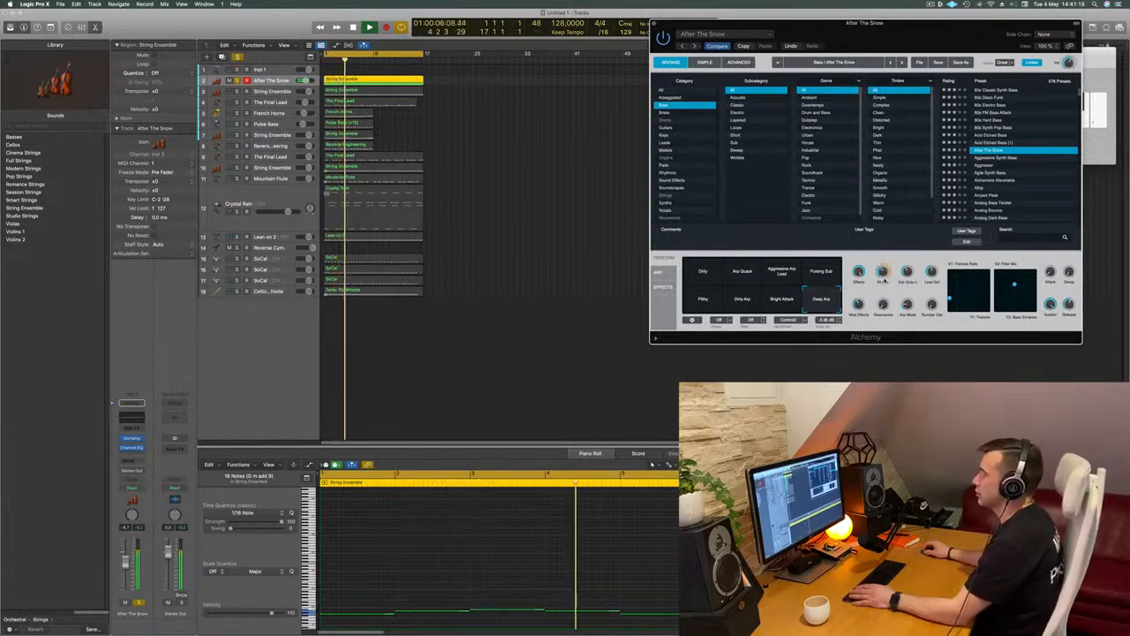
key(space)
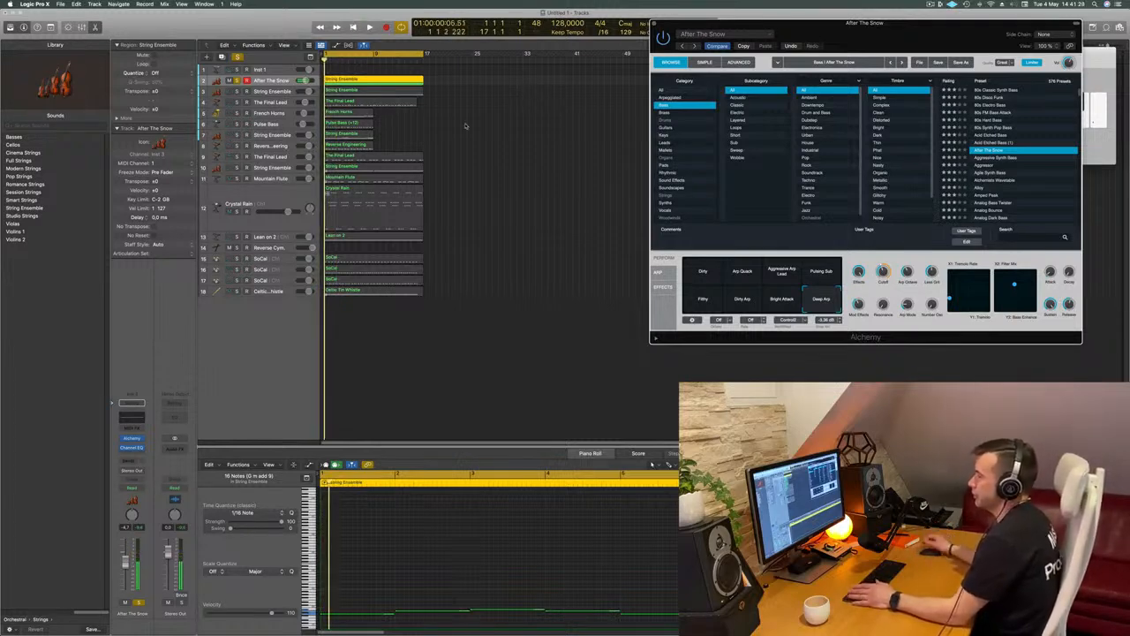
key(space)
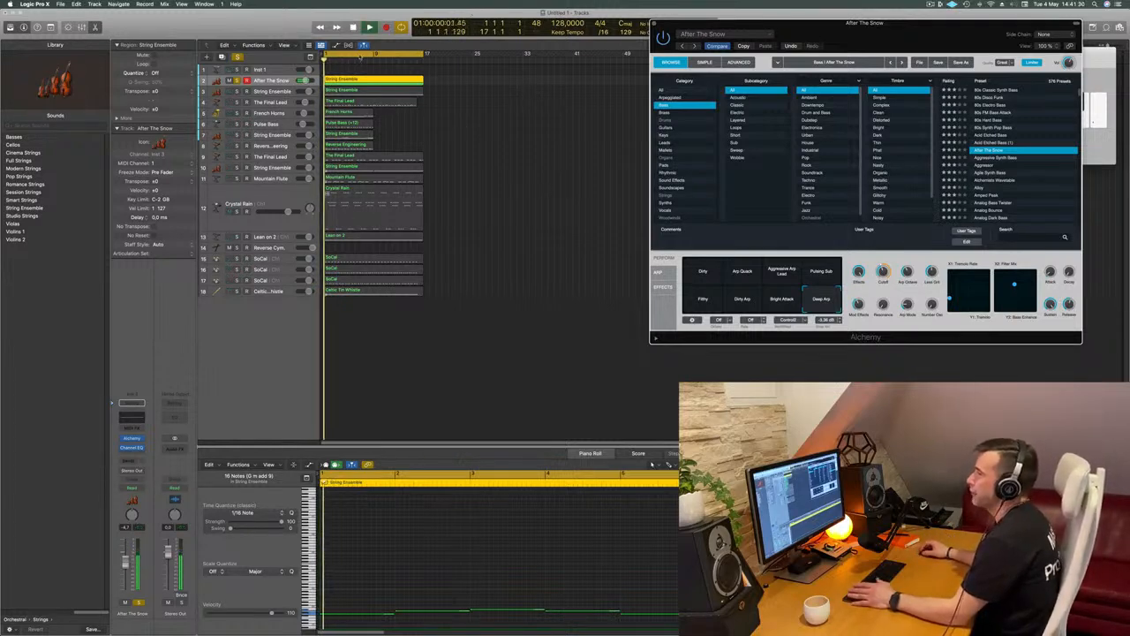
click(280, 81)
key(space)
Move a SoCal drum track directly below After The Snow, solo it and play both tracks from the beginning
drag(288, 254, 291, 91)
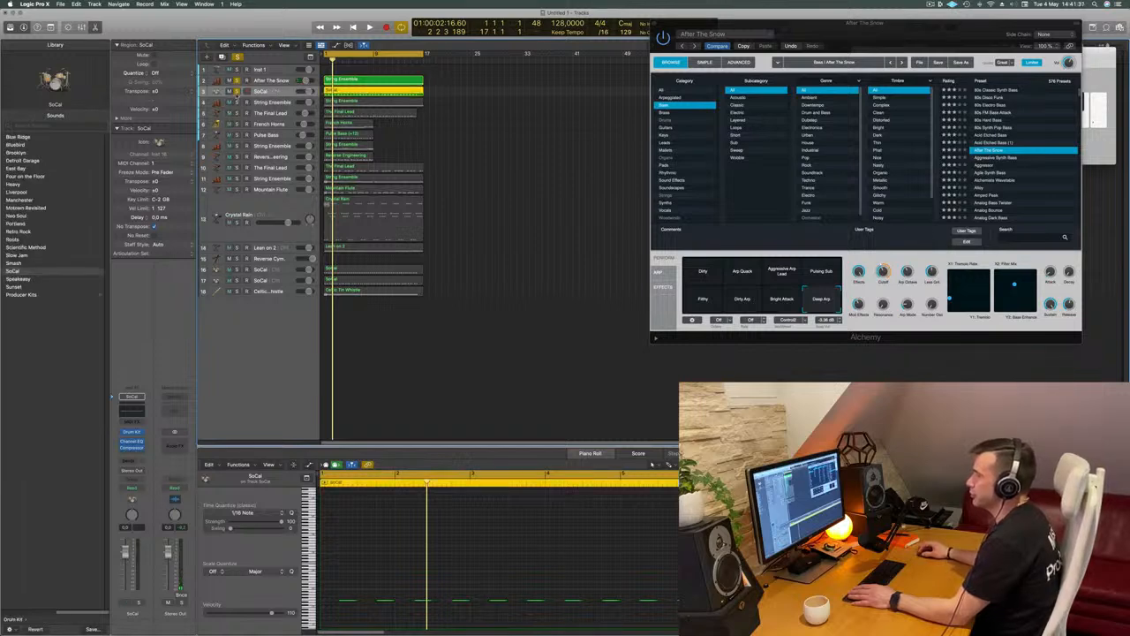
key(Return)
key(space)
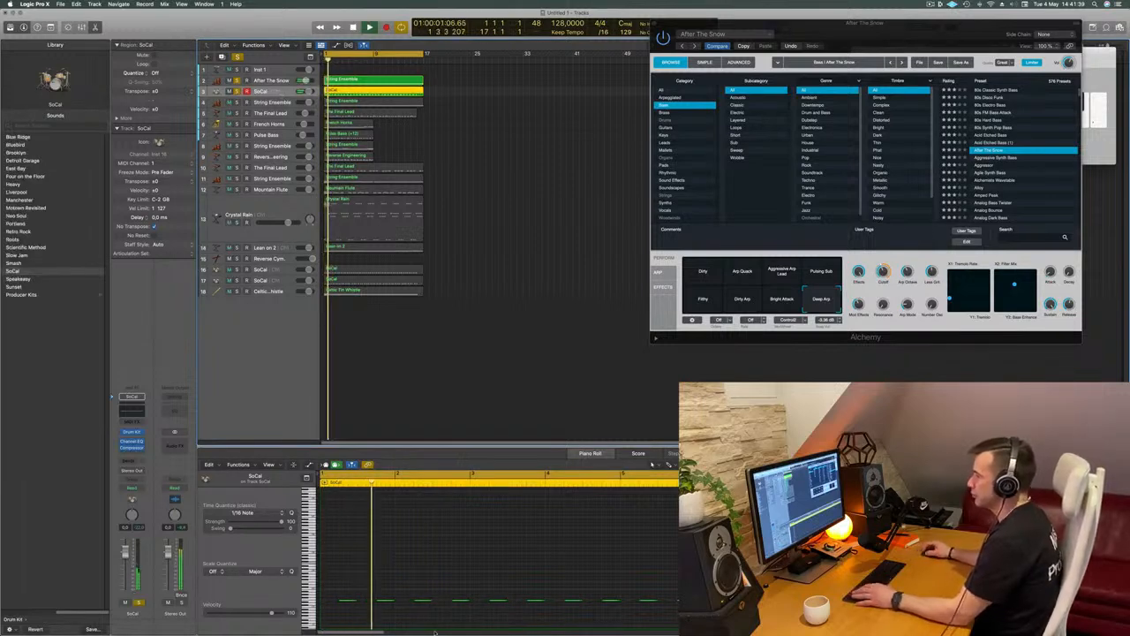
scroll(423, 589, down, 5)
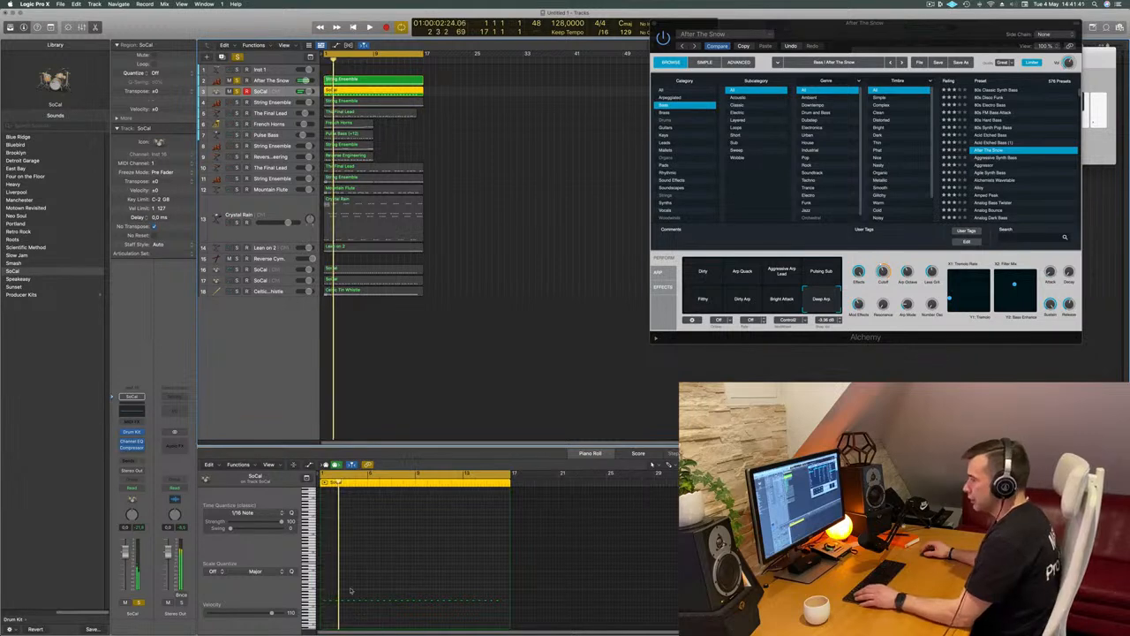
Play the soloed After The Snow and SoCal tracks again from the beginning
key(Return)
scroll(379, 592, up, 2)
scroll(379, 591, up, 3)
key(space)
key(space)
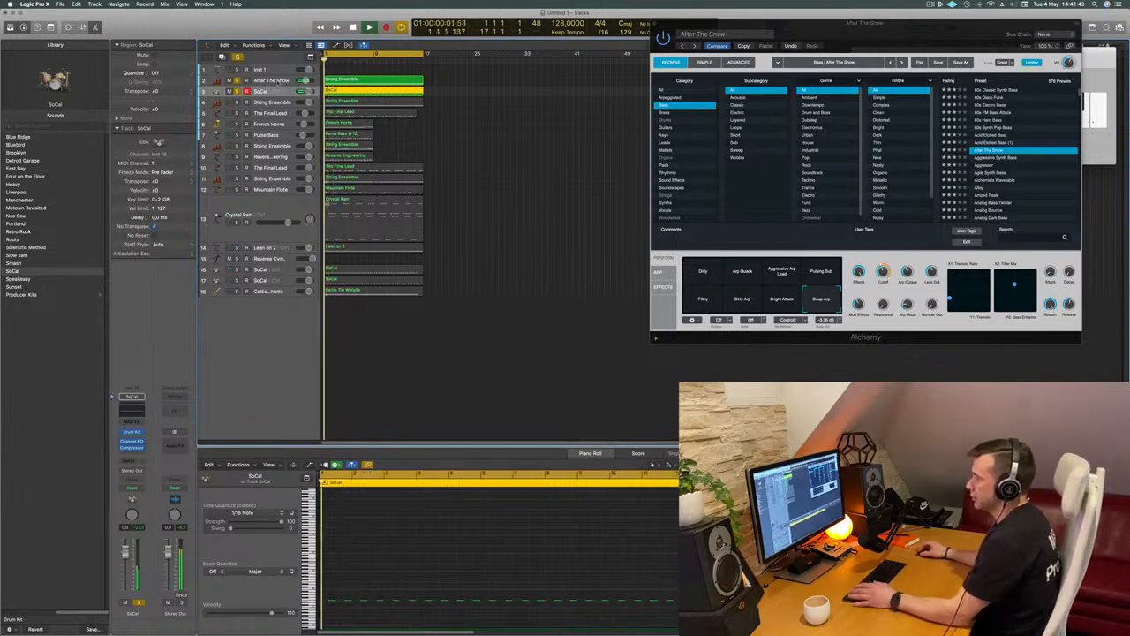
key(space)
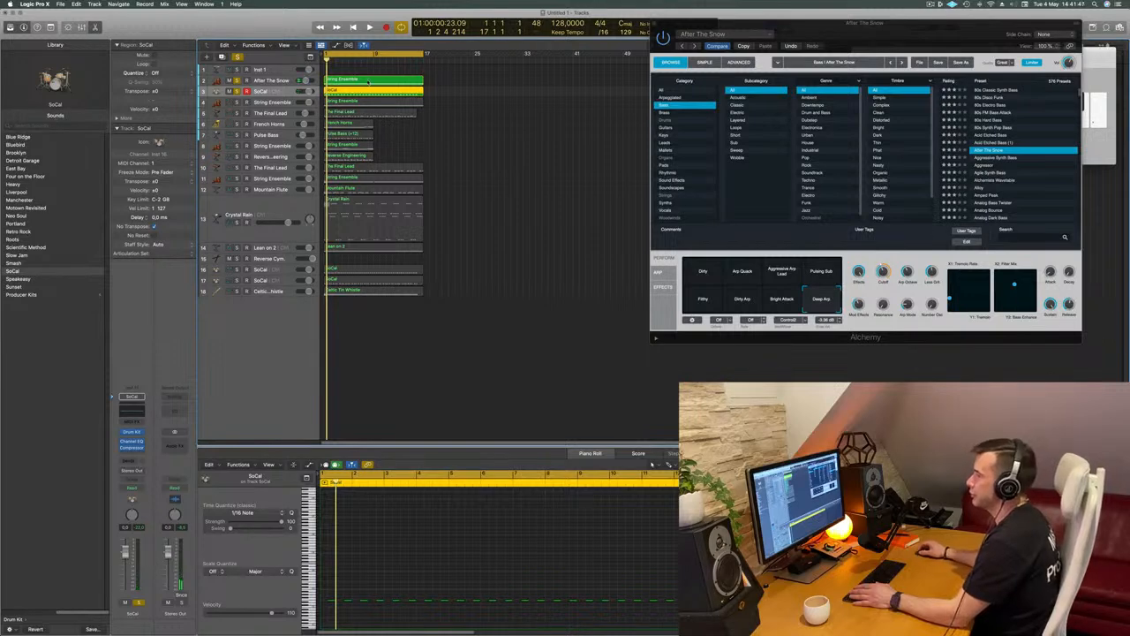
Load Drum Machine Designer on the Inst 1 track, expand its kit and briefly play the soloed SoCal region
click(281, 69)
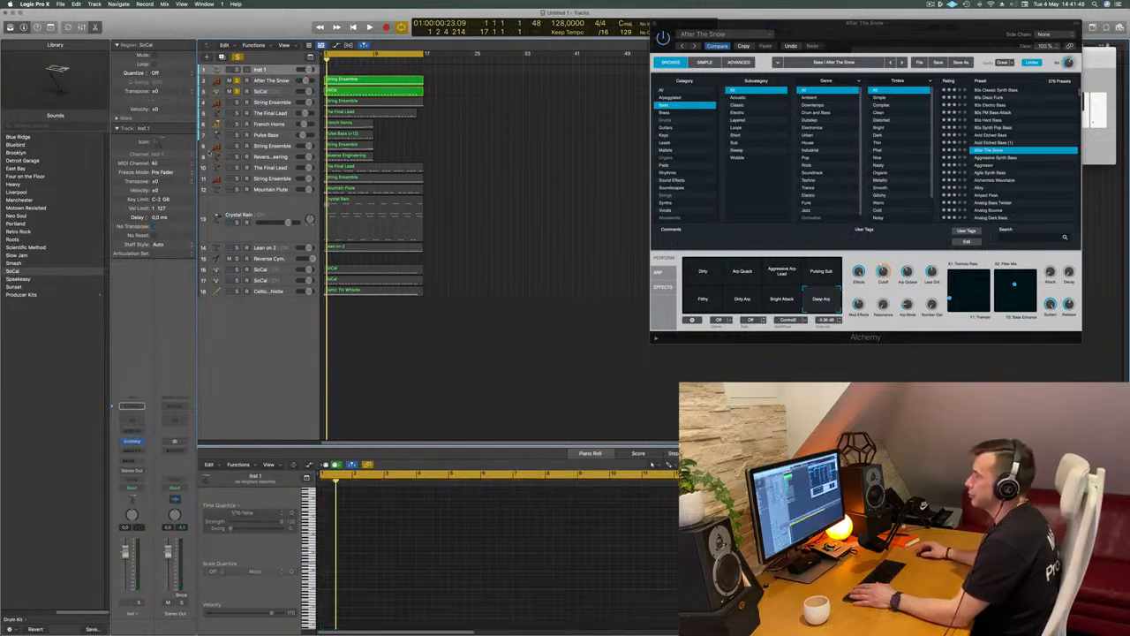
click(139, 447)
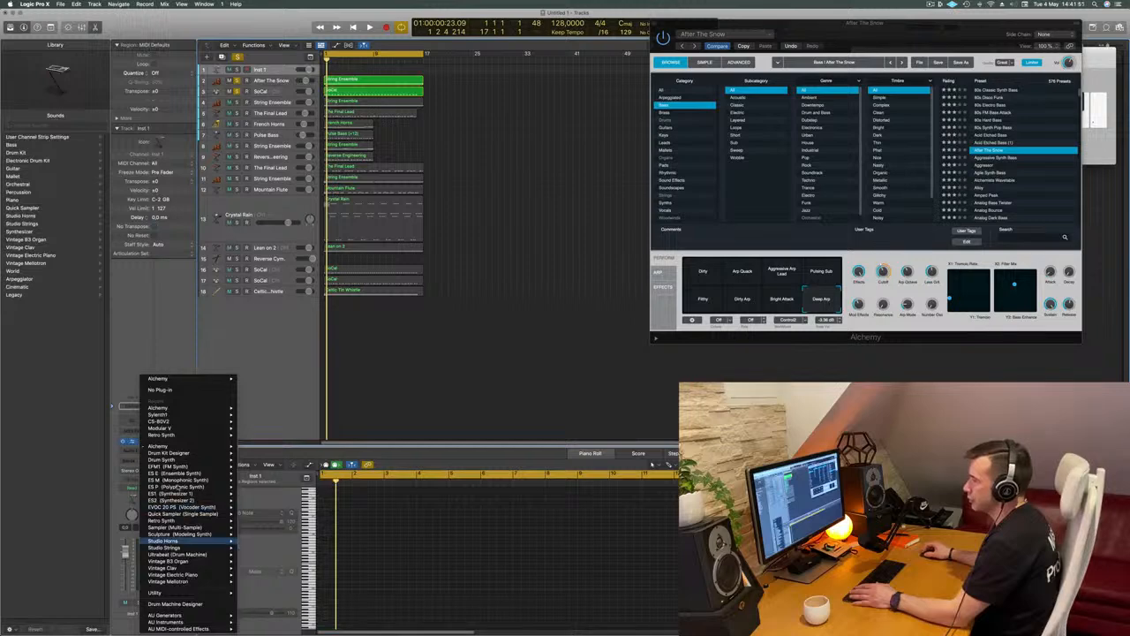
click(186, 604)
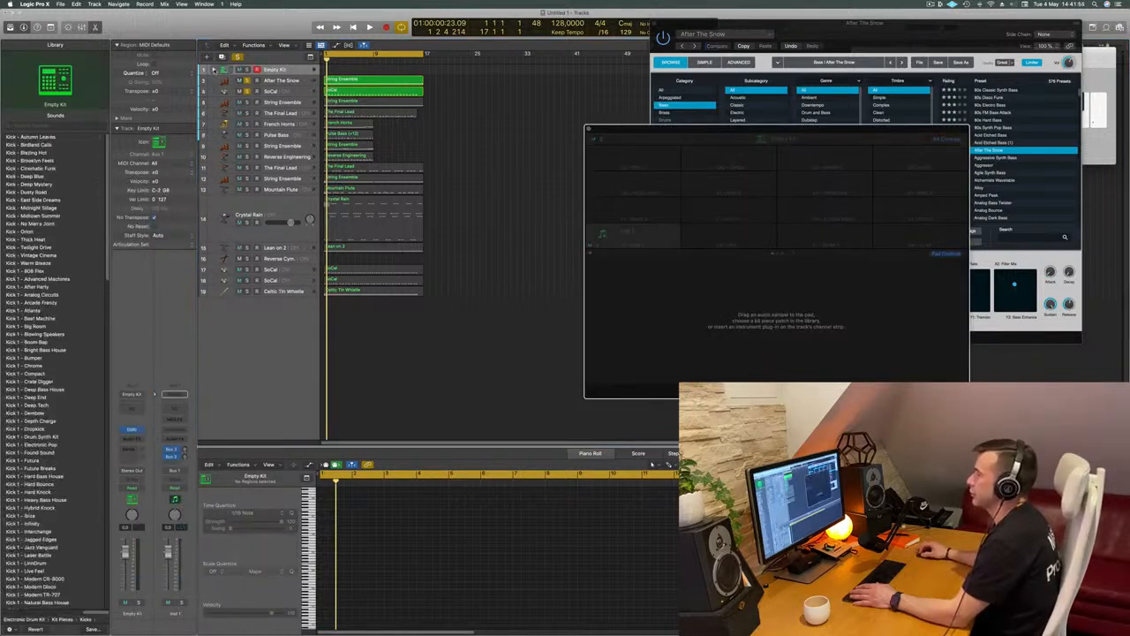
key(space)
click(363, 105)
key(space)
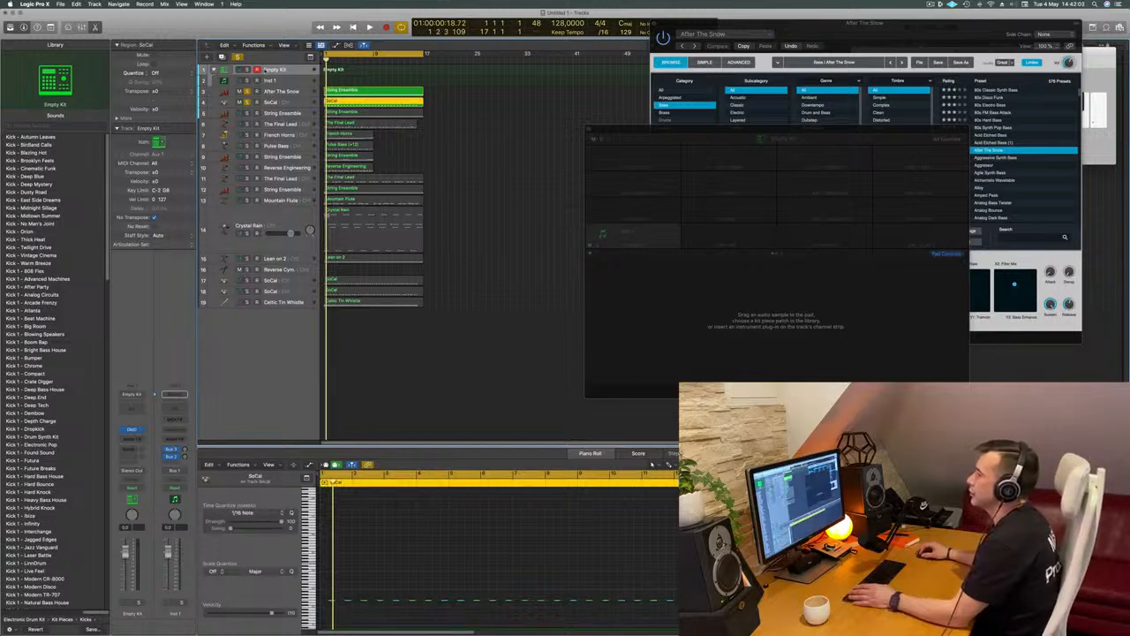
Try the Cinematic Funk kit on the Empty Kit track and load the Futura kit instead
click(294, 70)
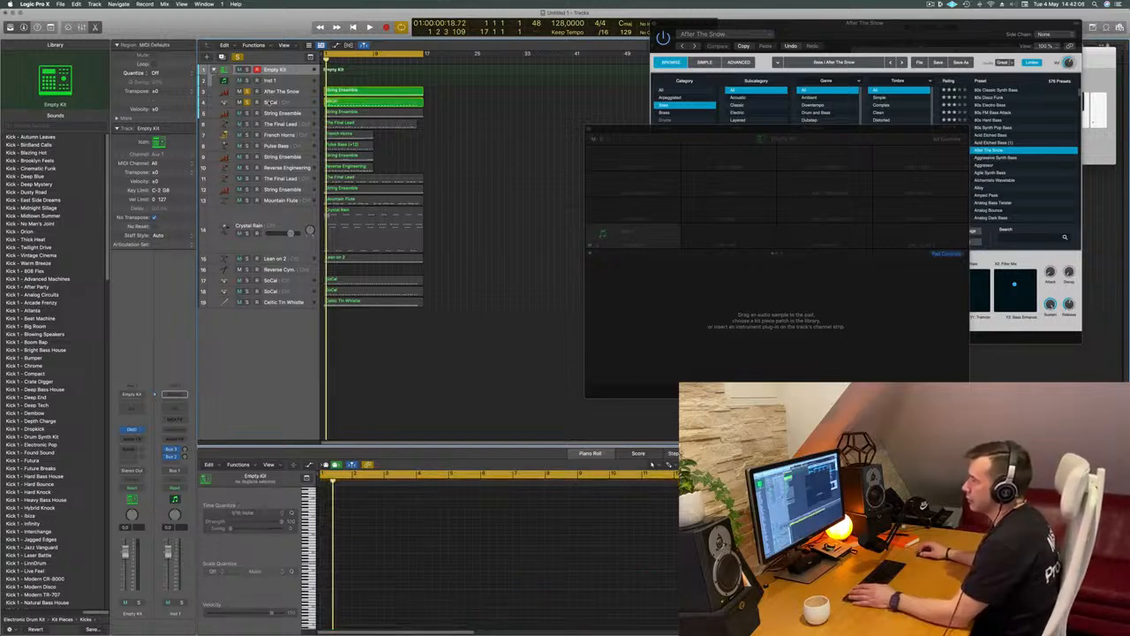
click(285, 80)
click(292, 71)
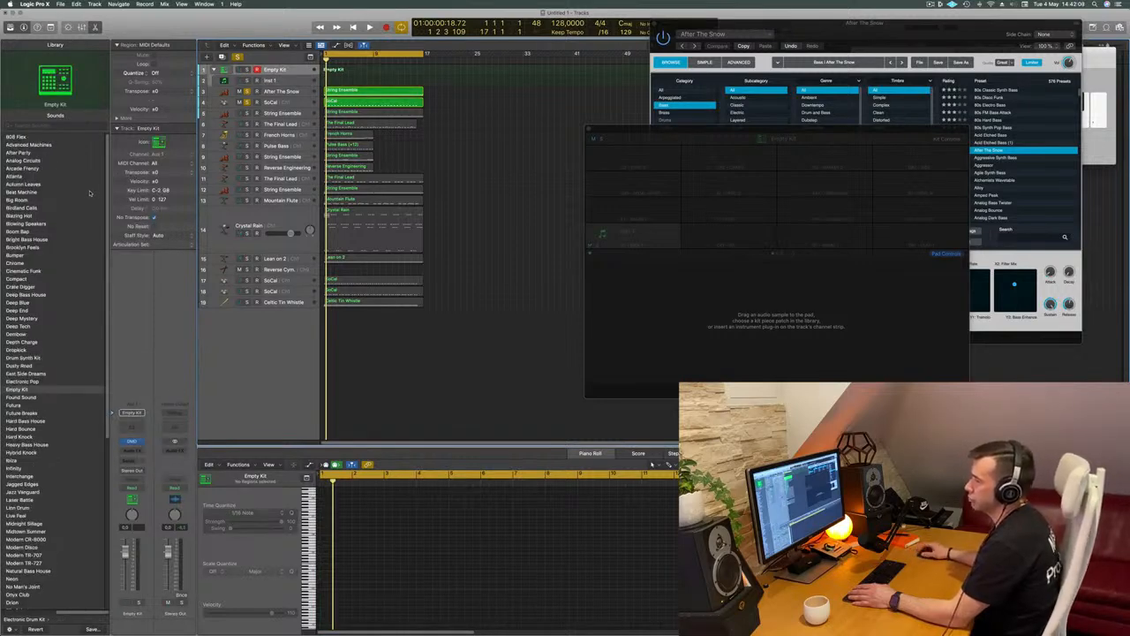
click(32, 272)
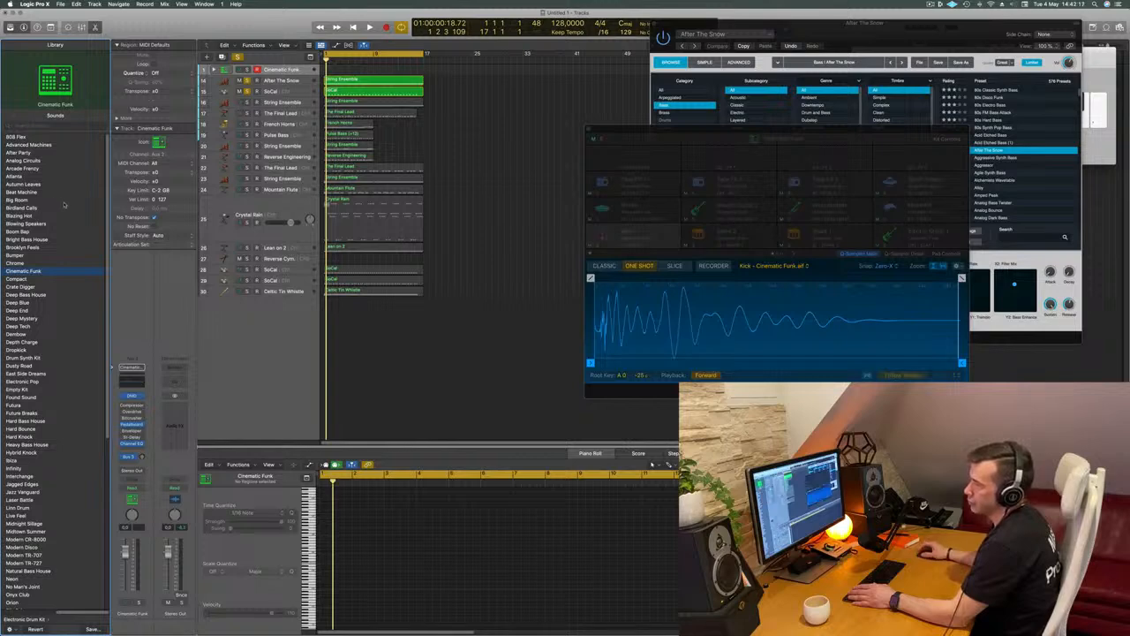
scroll(80, 239, down, 5)
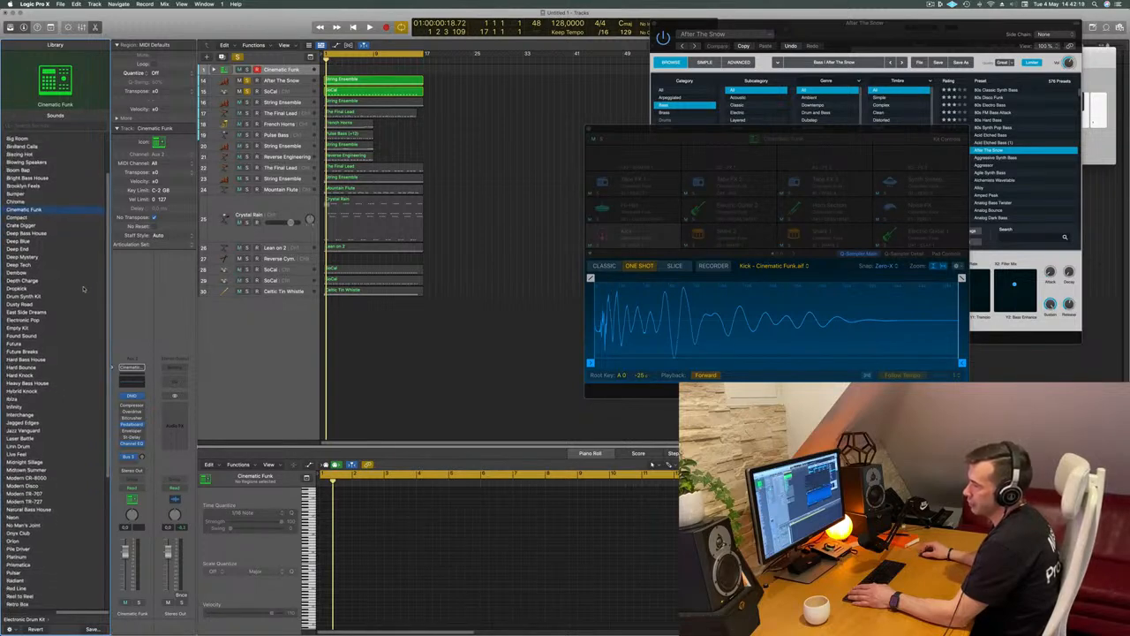
scroll(83, 288, down, 3)
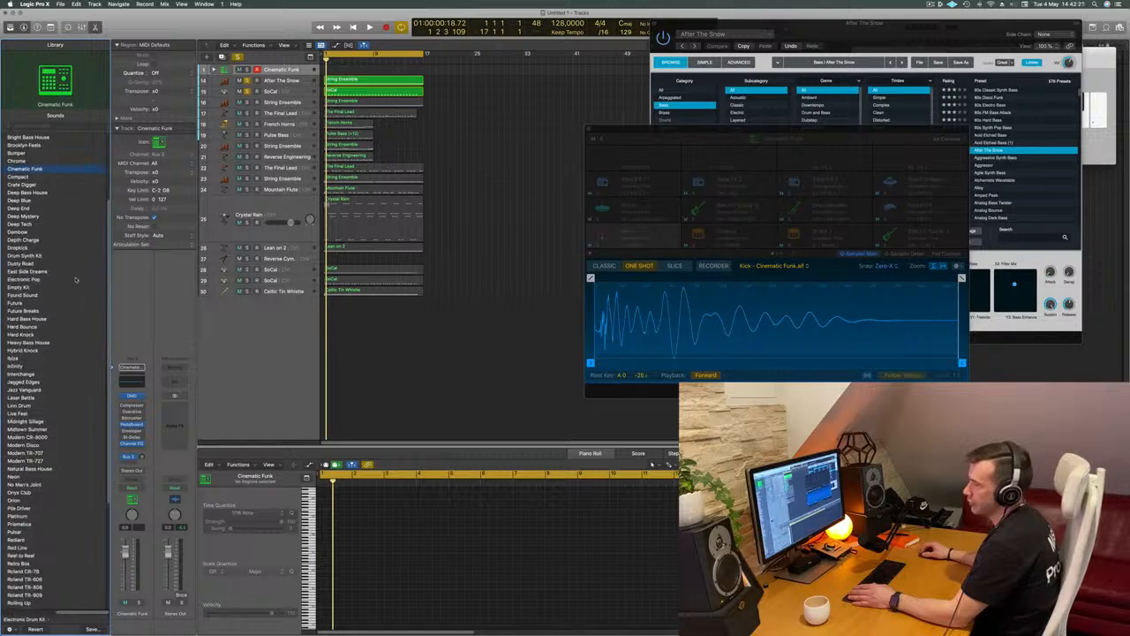
click(34, 279)
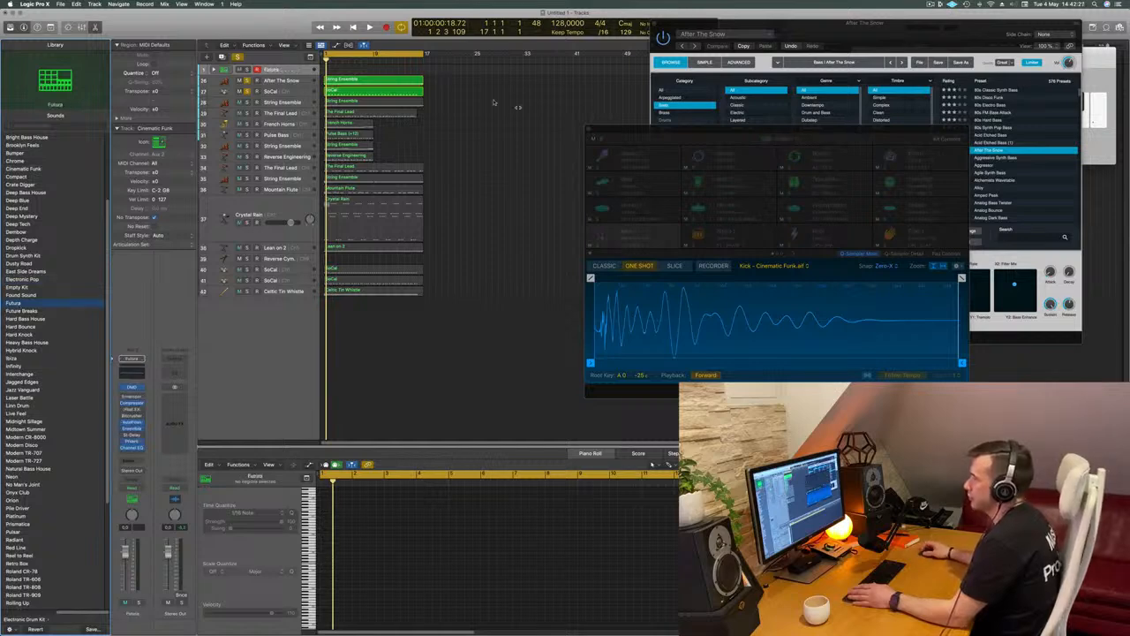
Expand the Futura kit's pad tracks, move the soloed SoCal region onto the Kick 2 track and play it
click(376, 92)
click(213, 69)
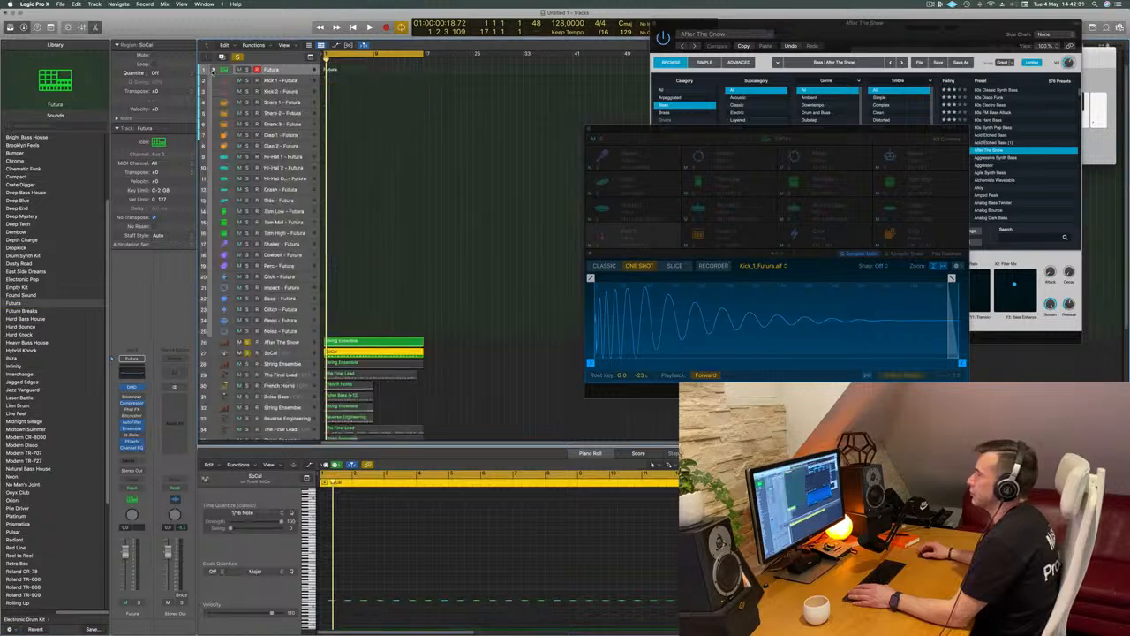
click(480, 355)
drag(391, 351, 347, 97)
key(space)
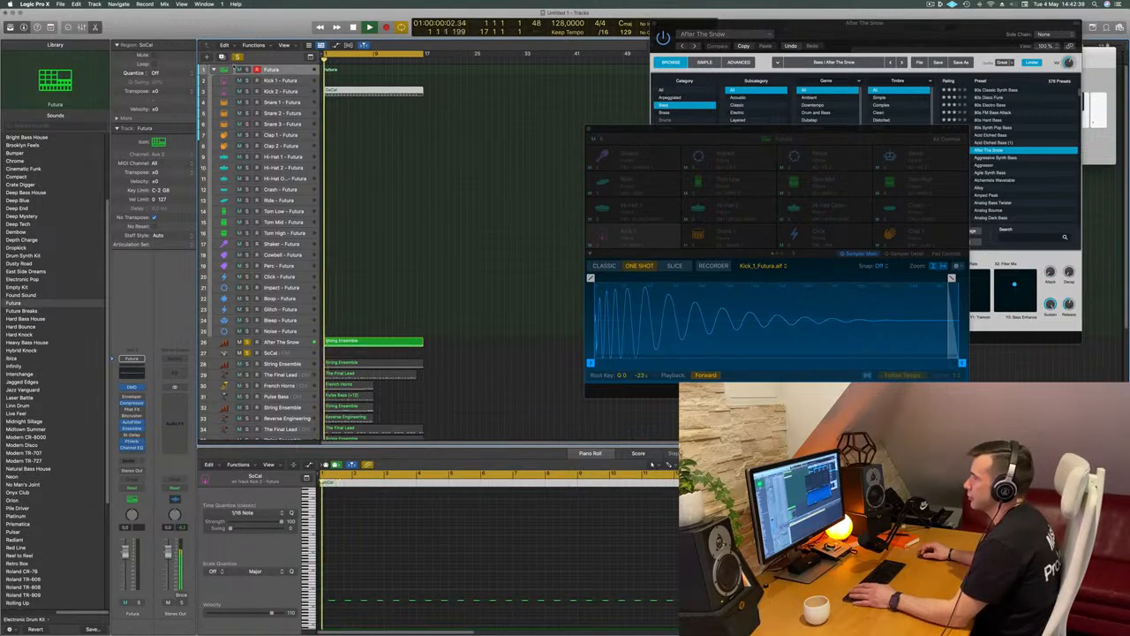
Move the SoCal region from the Kick 2 track to the Snare 1 track and select the Snare 1 track
click(370, 90)
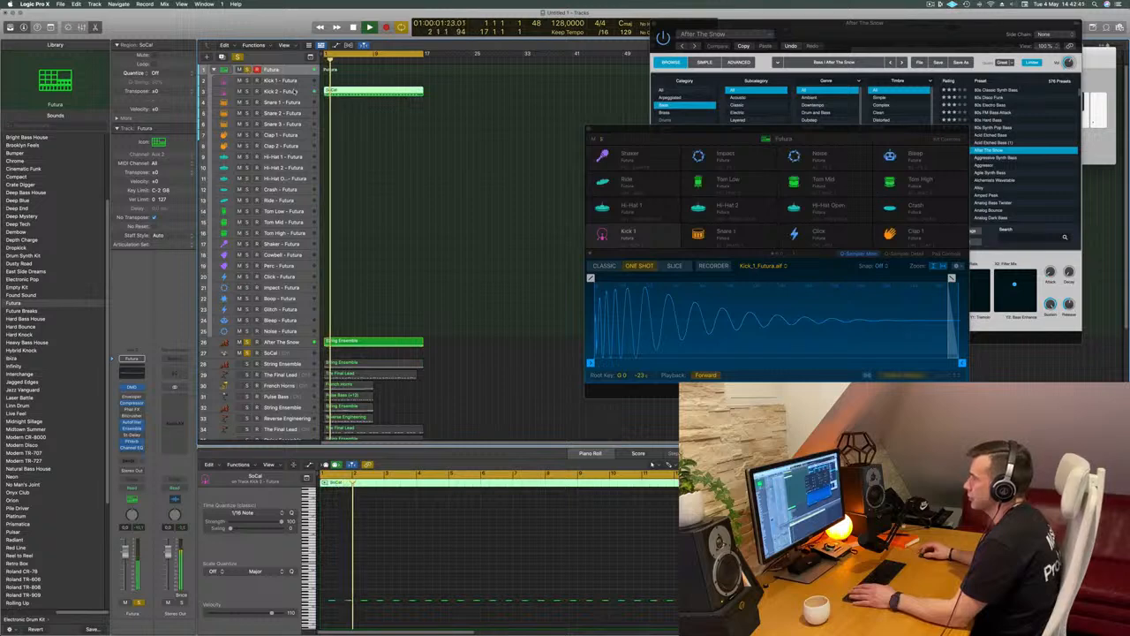
click(282, 92)
drag(378, 97, 378, 109)
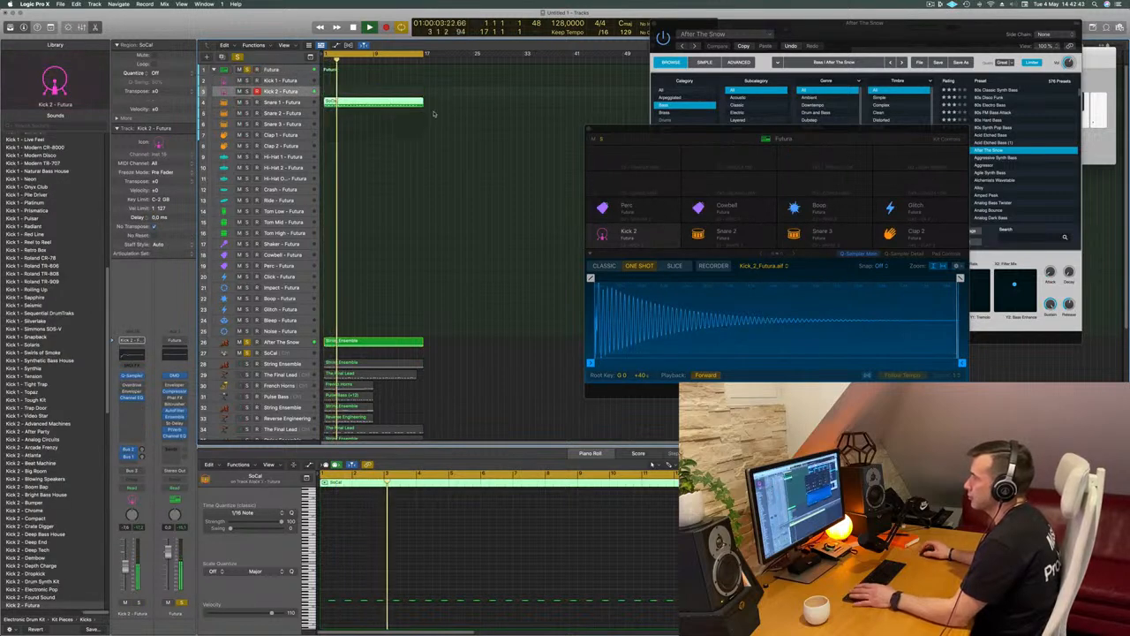
click(280, 103)
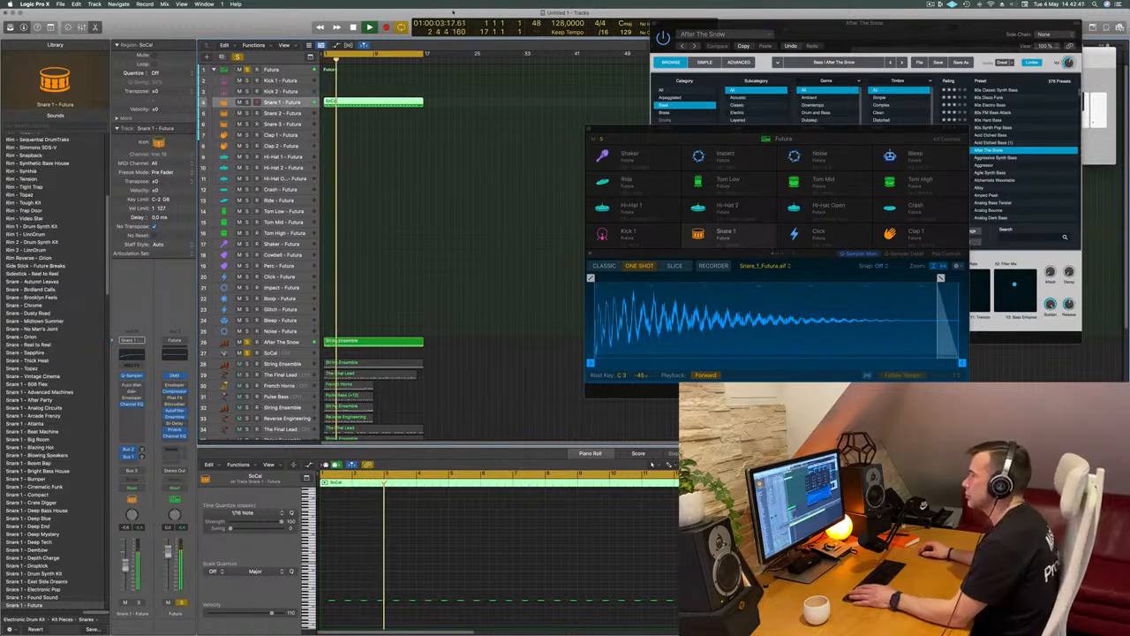
Select all the notes of the SoCal region on the Snare 1 track for editing
click(366, 580)
scroll(339, 574, up, 2)
scroll(339, 574, up, 3)
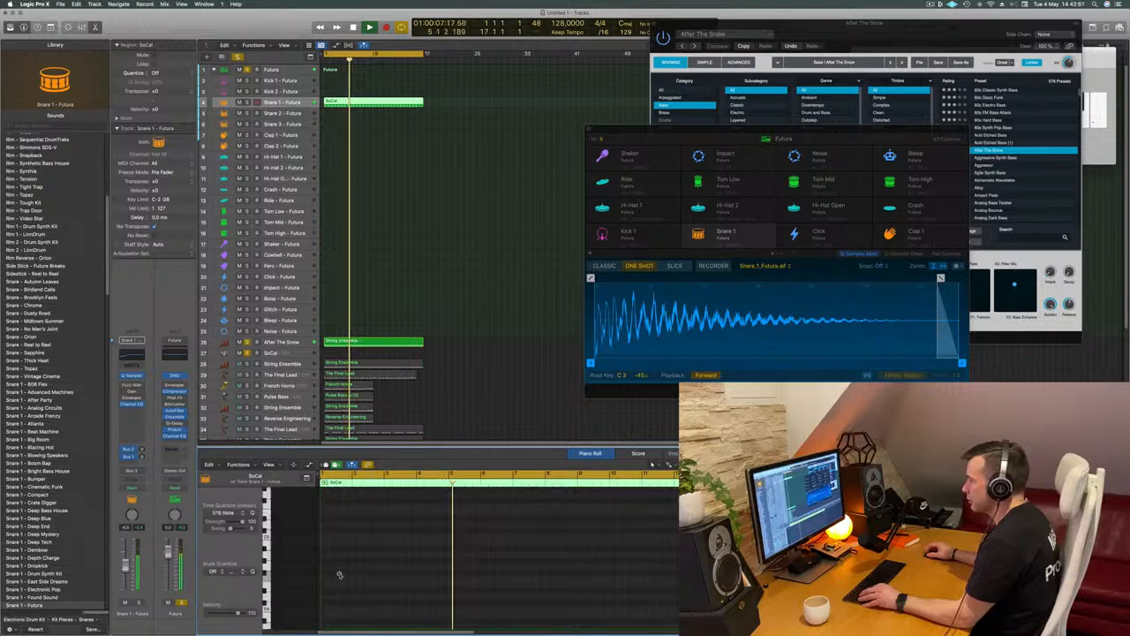
scroll(340, 575, down, 5)
scroll(340, 575, down, 3)
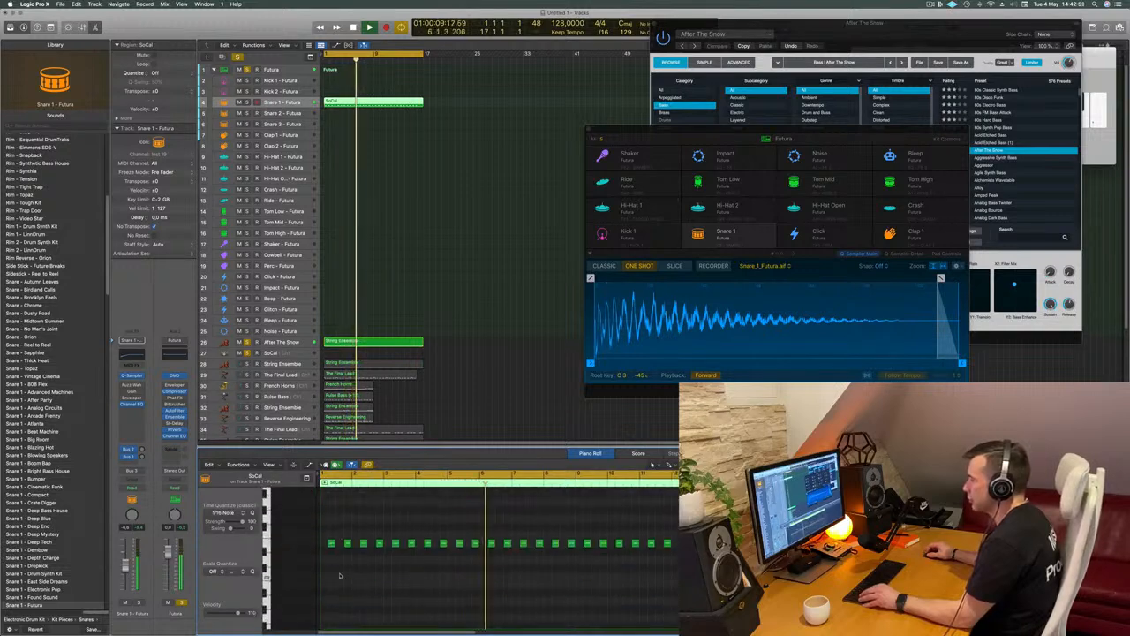
scroll(348, 590, up, 1)
key(super+a)
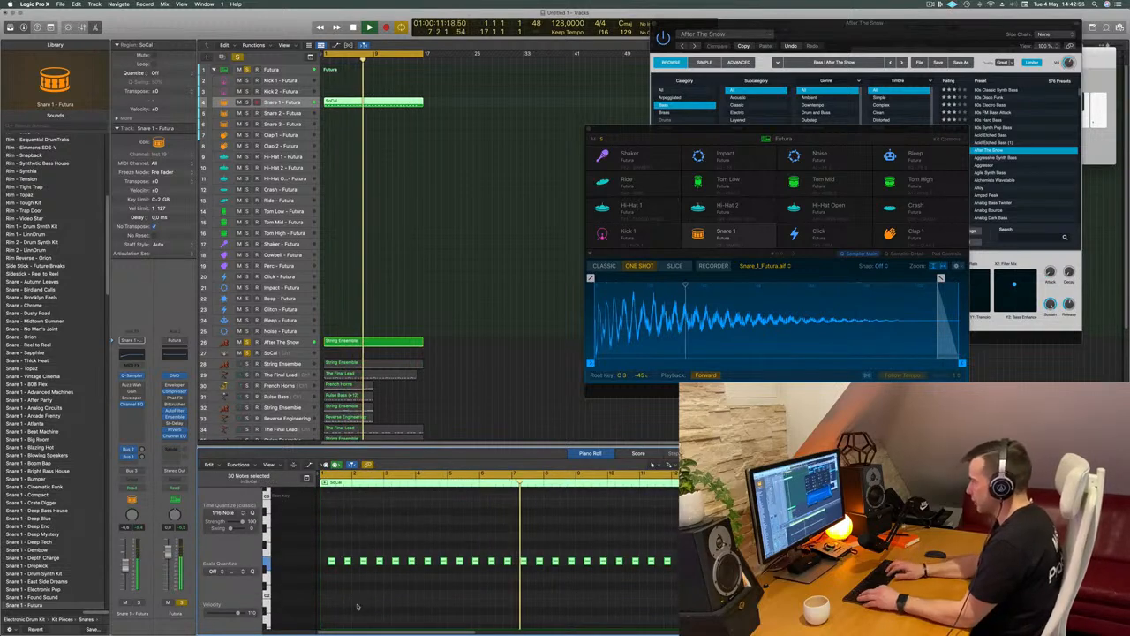
key(Delete)
scroll(419, 613, up, 3)
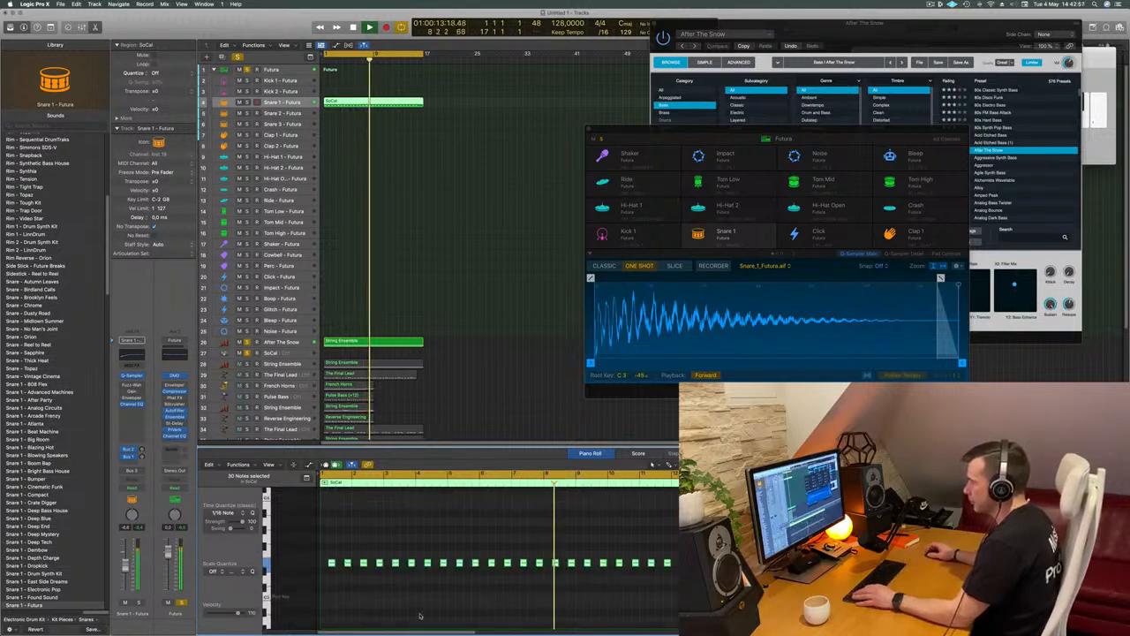
Listen to the Snare 1 pattern with the bass from the beginning
scroll(420, 613, left, 1)
key(Return)
mouse_move(363, 102)
mouse_down()
mouse_move(376, 123)
mouse_move(376, 103)
mouse_up()
key(Return)
key(Return)
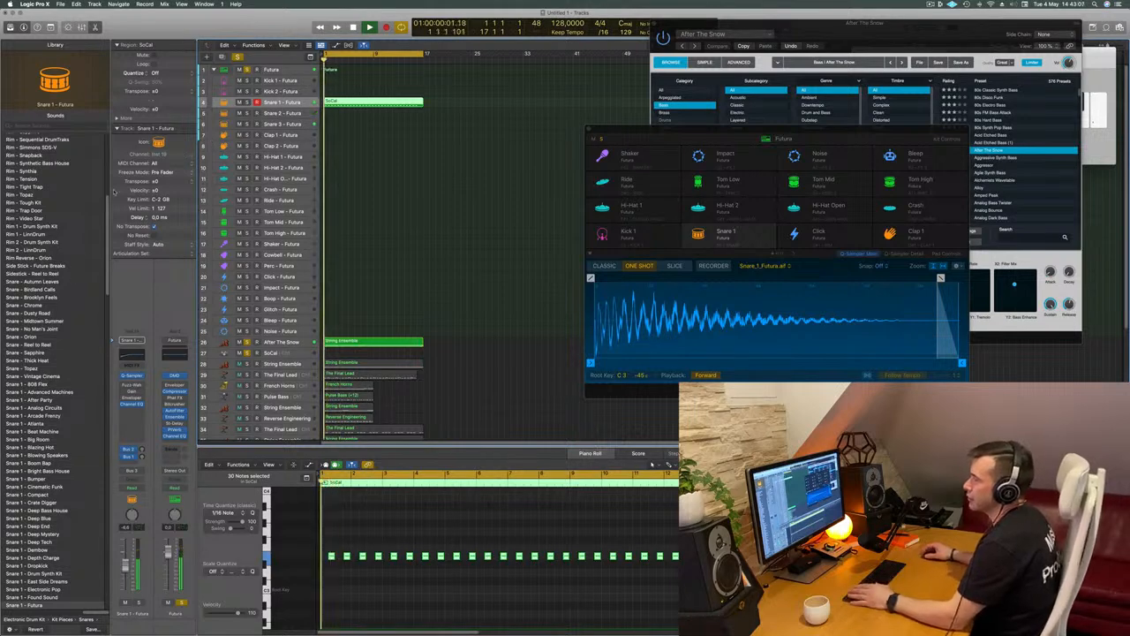
Try the Advanced Machines kit on the Futura drum track and load the Hybrid Knock kit instead
click(226, 70)
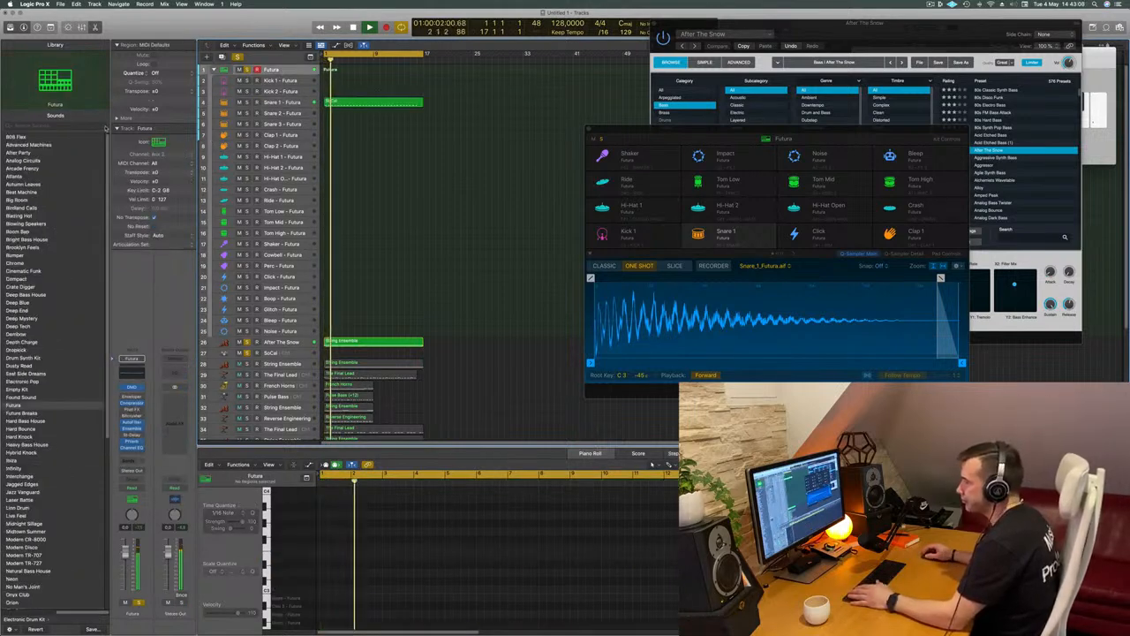
click(26, 144)
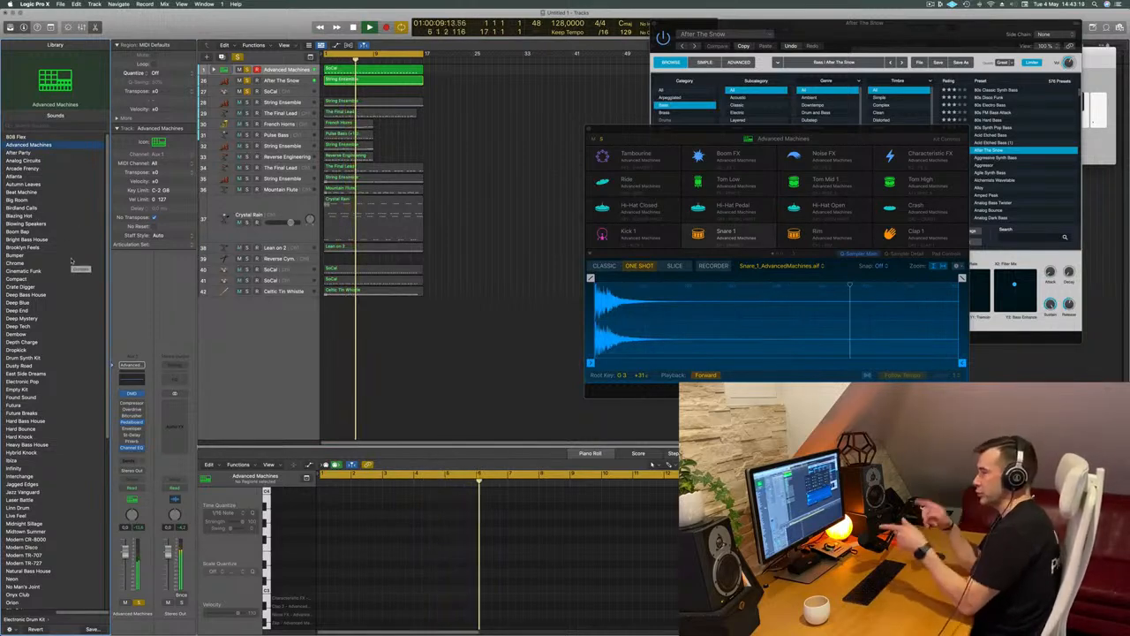
scroll(47, 332, down, 2)
scroll(47, 333, down, 5)
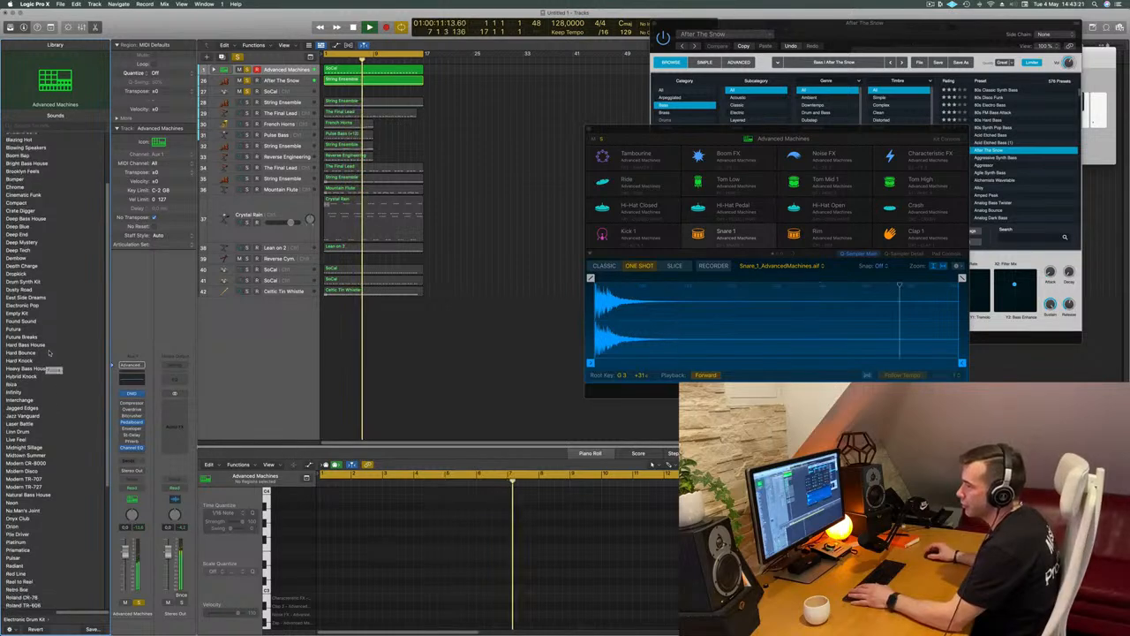
click(52, 362)
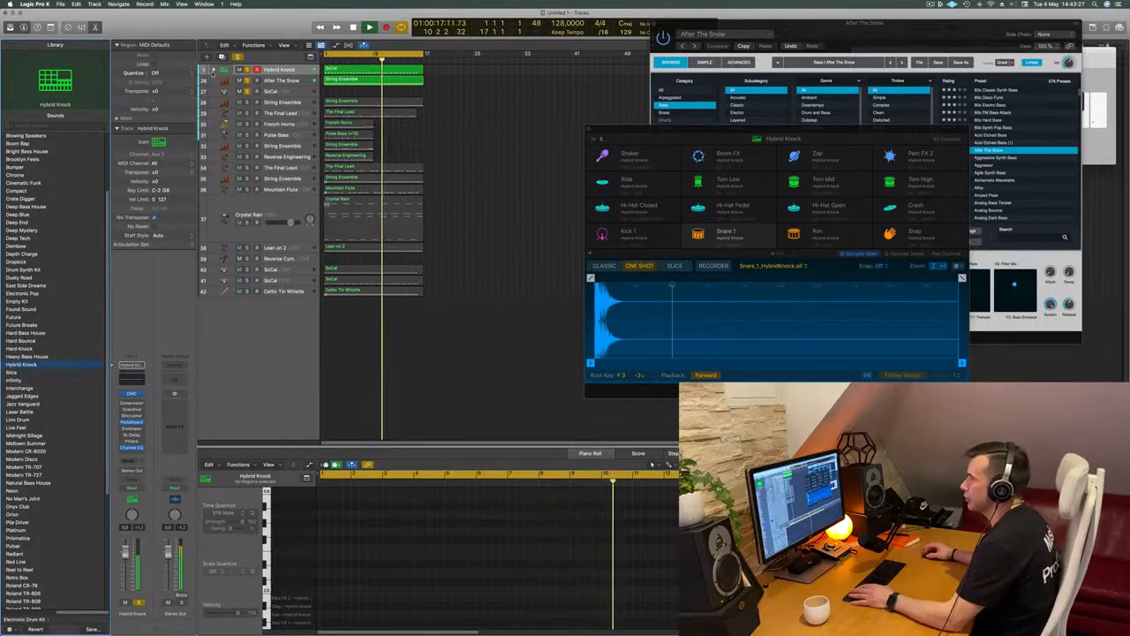
Move the snare region to Hybrid Knock's Snare 2 track and the SoCal region from track 40 to the Kick 1 track
drag(361, 102, 365, 113)
key(Return)
scroll(477, 269, down, 5)
scroll(480, 268, down, 3)
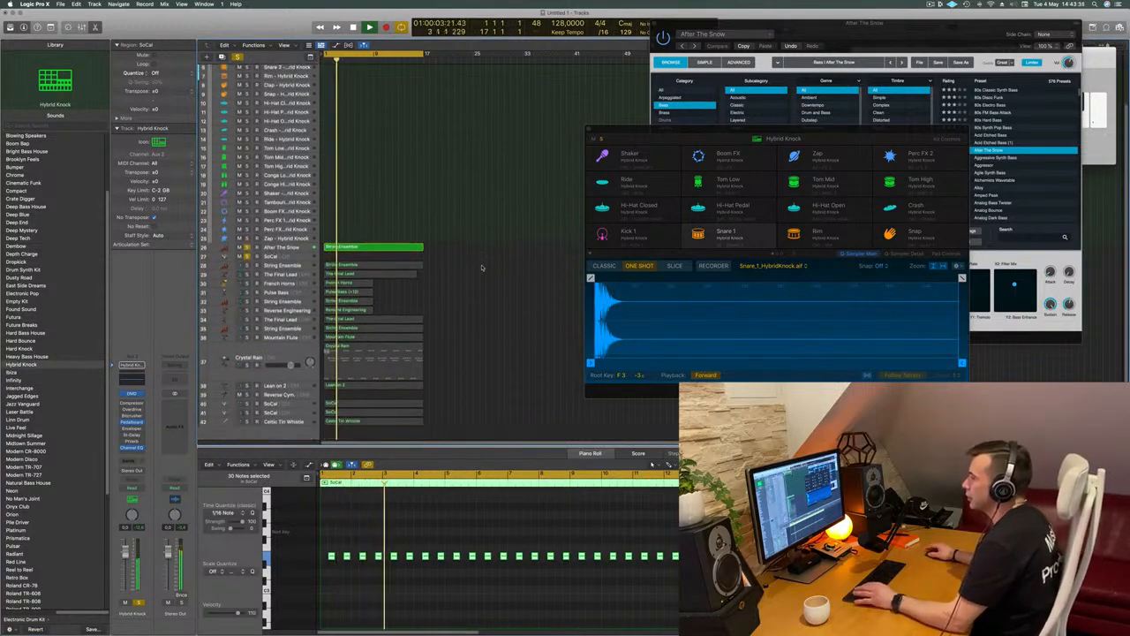
click(353, 379)
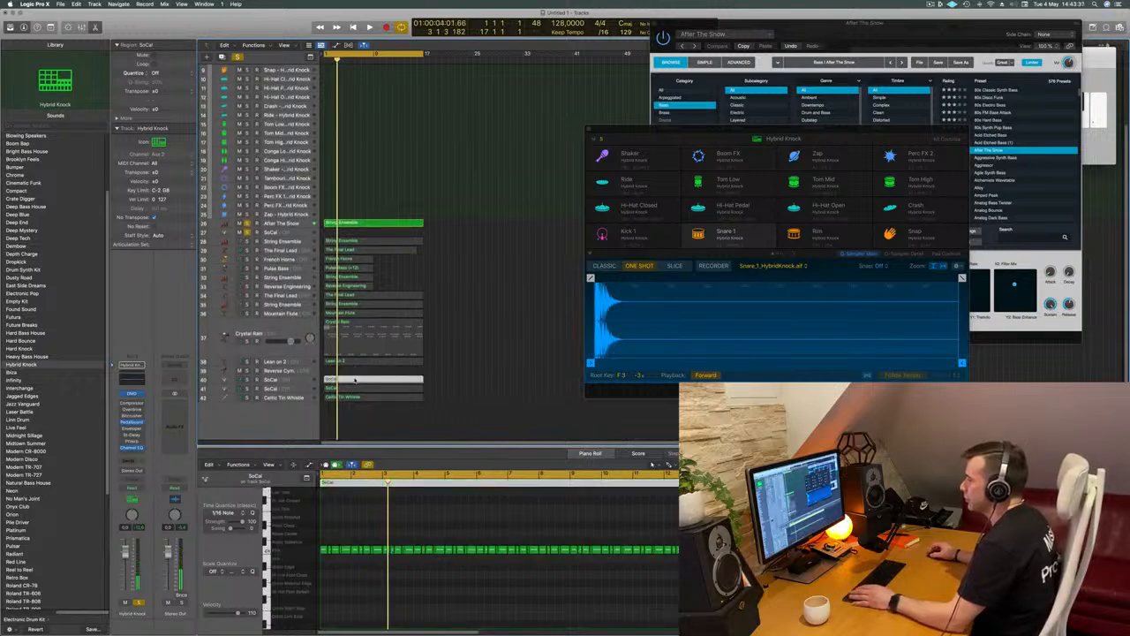
drag(531, 261, 456, 124)
scroll(456, 124, up, 2)
scroll(455, 124, up, 2)
drag(464, 196, 342, 82)
key(space)
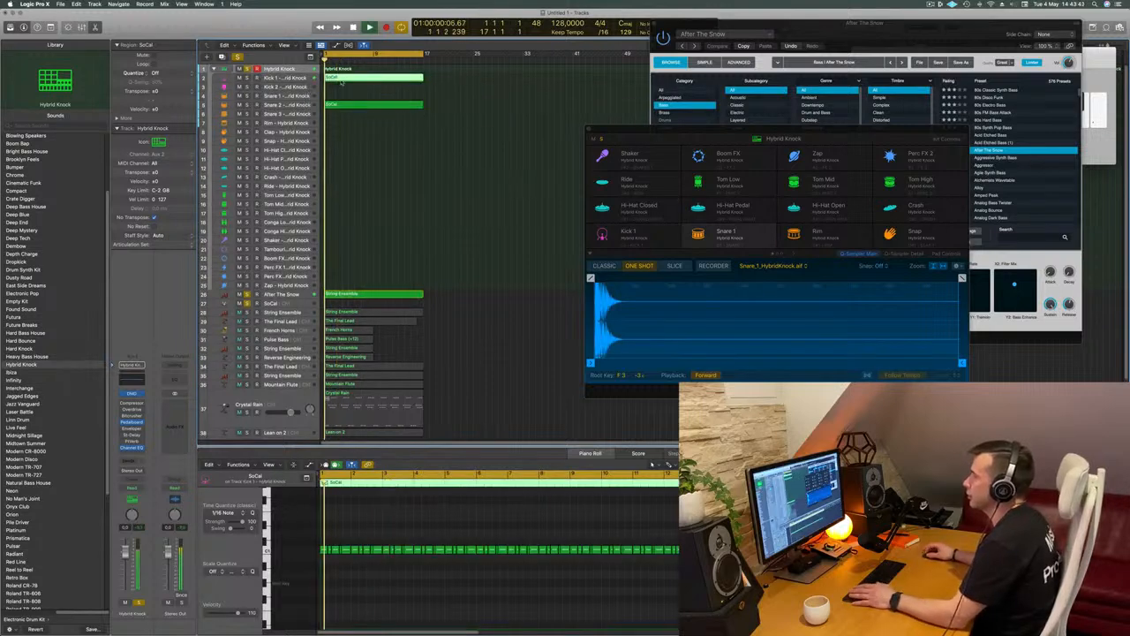
Select the Kick 1 track and listen to its pattern with the snare and bass from the beginning
click(294, 78)
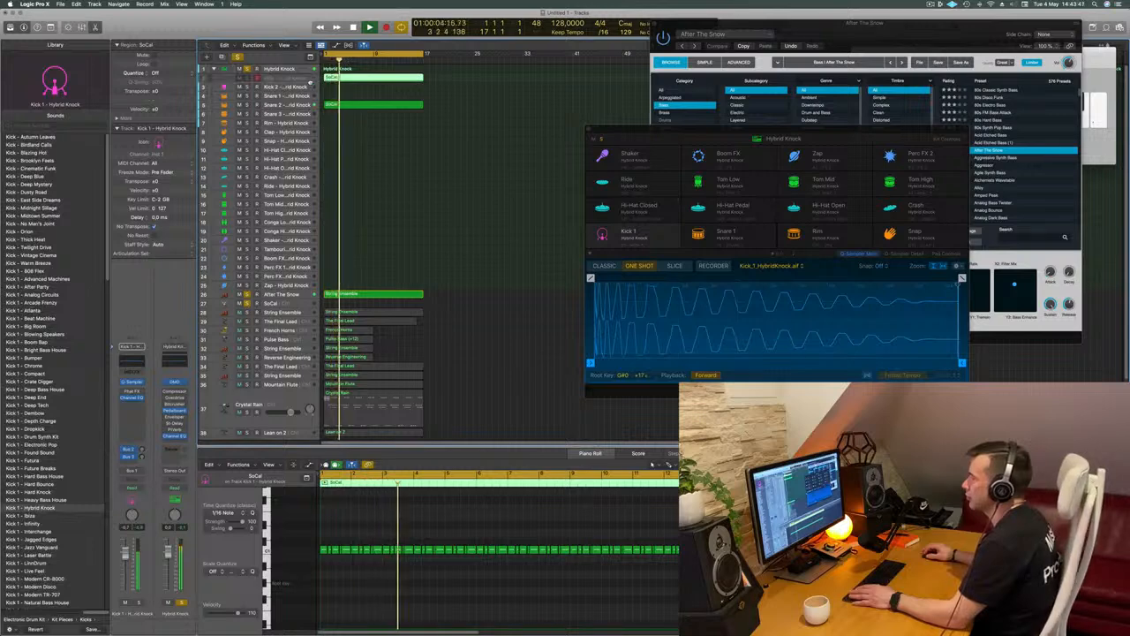
key(space)
key(space)
Select the After The Snow track and replay its bass notes against the Hybrid Knock drums
key(space)
key(space)
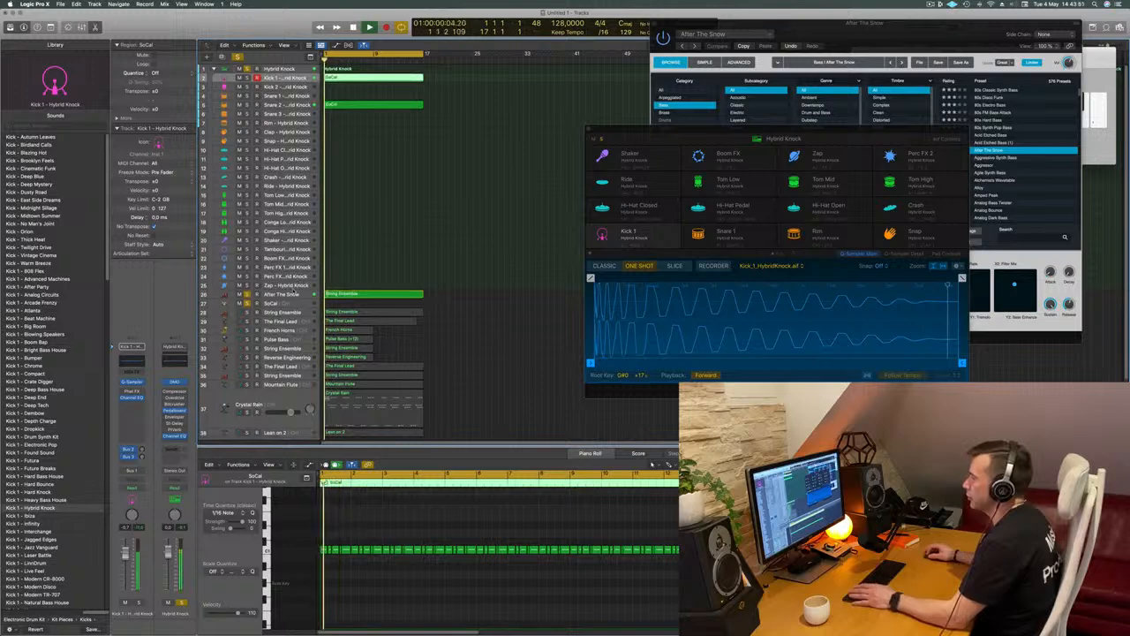
click(299, 287)
click(299, 294)
key(space)
key(space)
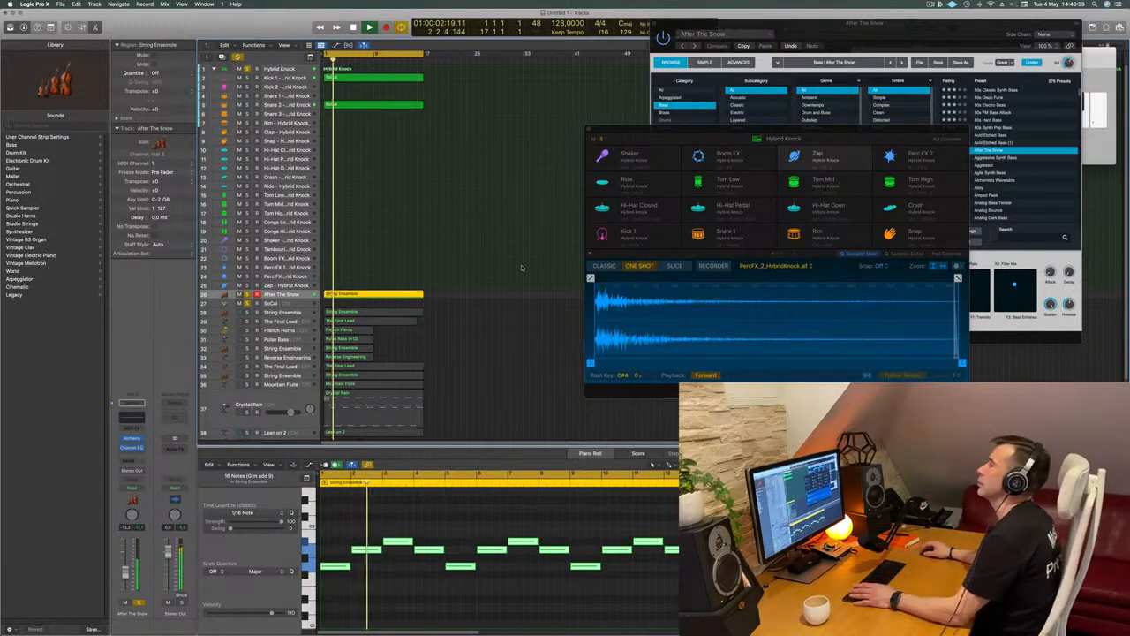
Show the toolbar and enlarge the Kick 1 track so its region's notes can be inspected
click(280, 78)
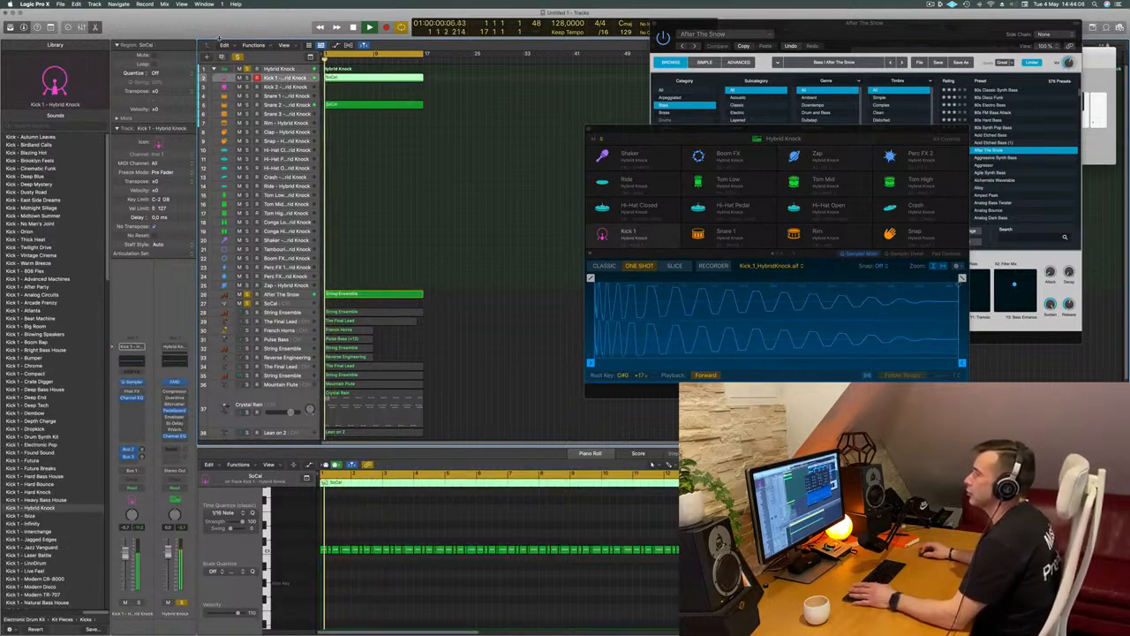
key(ctrl+alt+super+t)
key(ctrl+z)
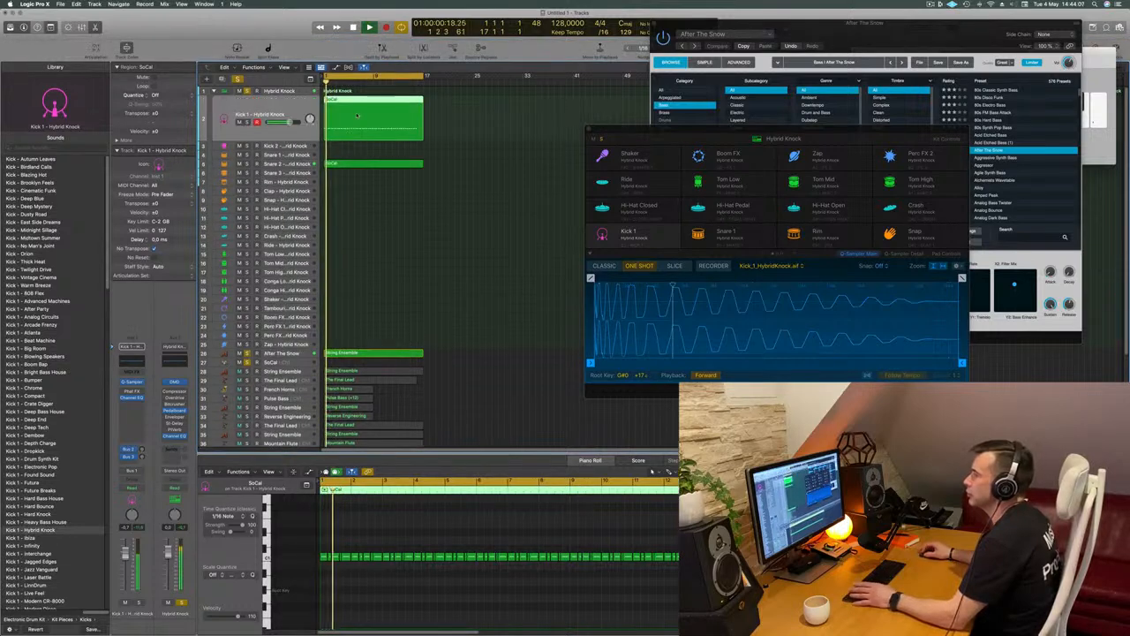
drag(301, 153, 304, 170)
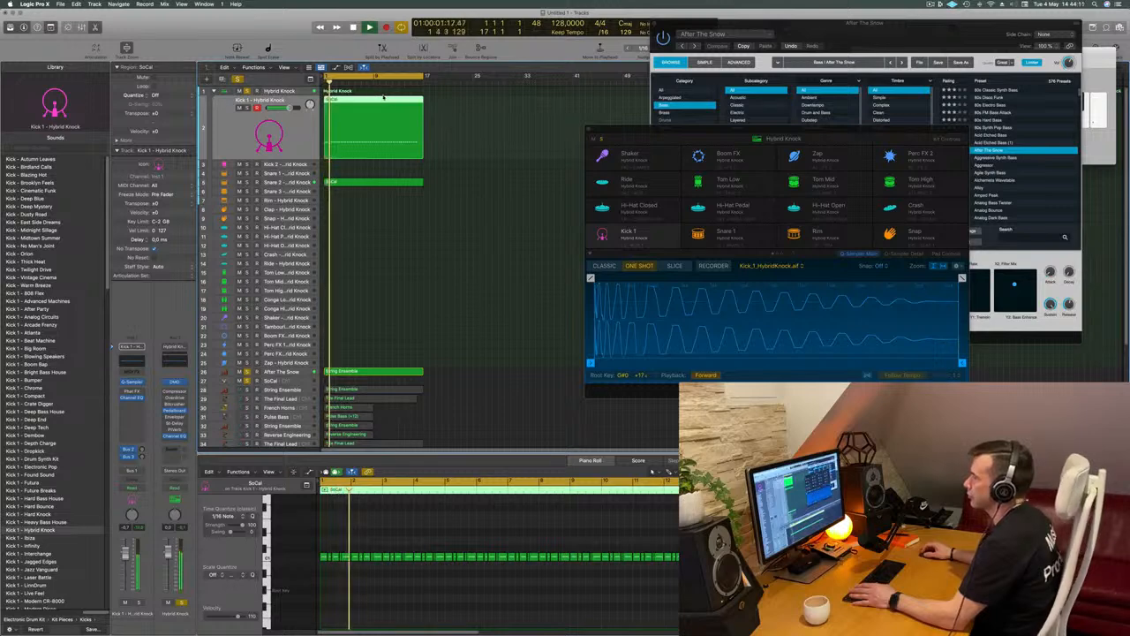
Audition the SoCal kick region on the Kick 2 track and return it to the Kick 1 track
drag(383, 100, 384, 162)
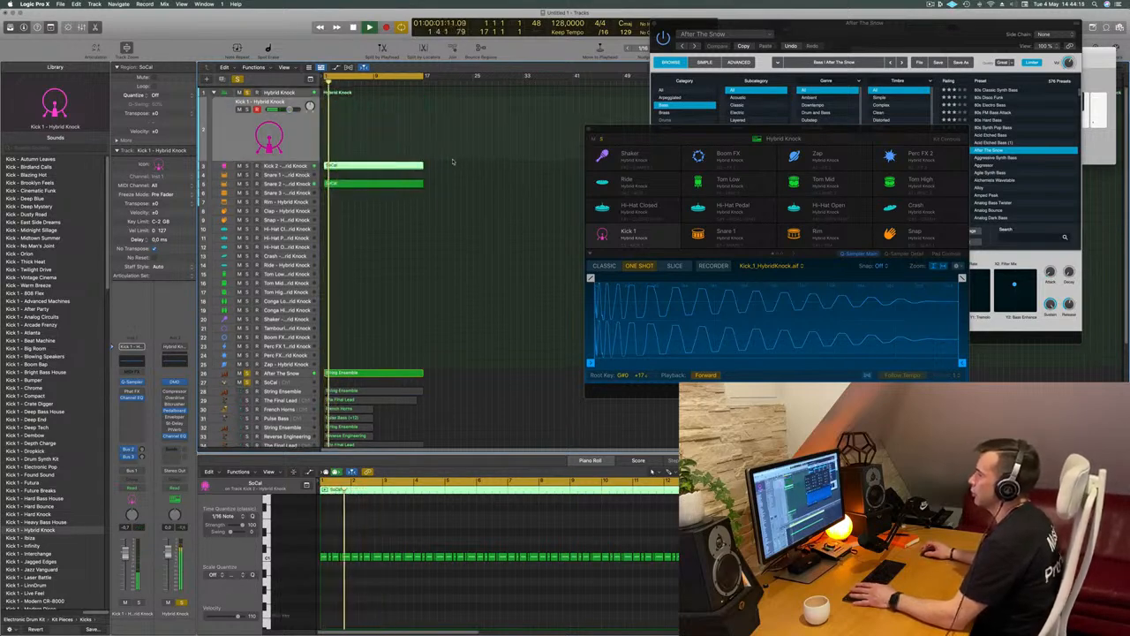
drag(347, 163, 347, 134)
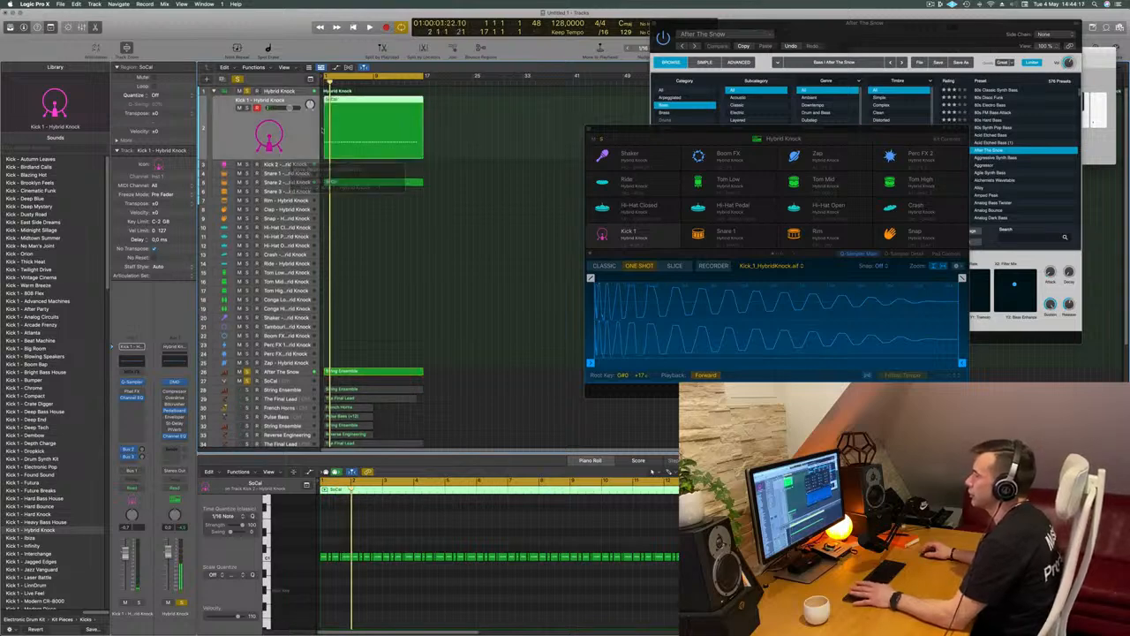
key(space)
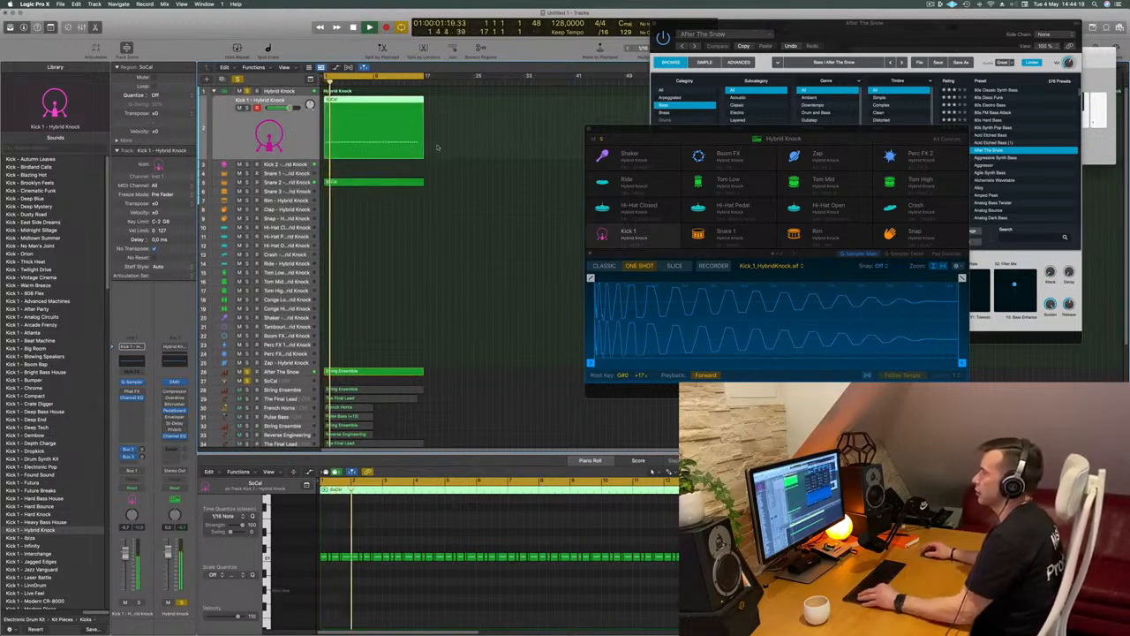
scroll(433, 146, up, 5)
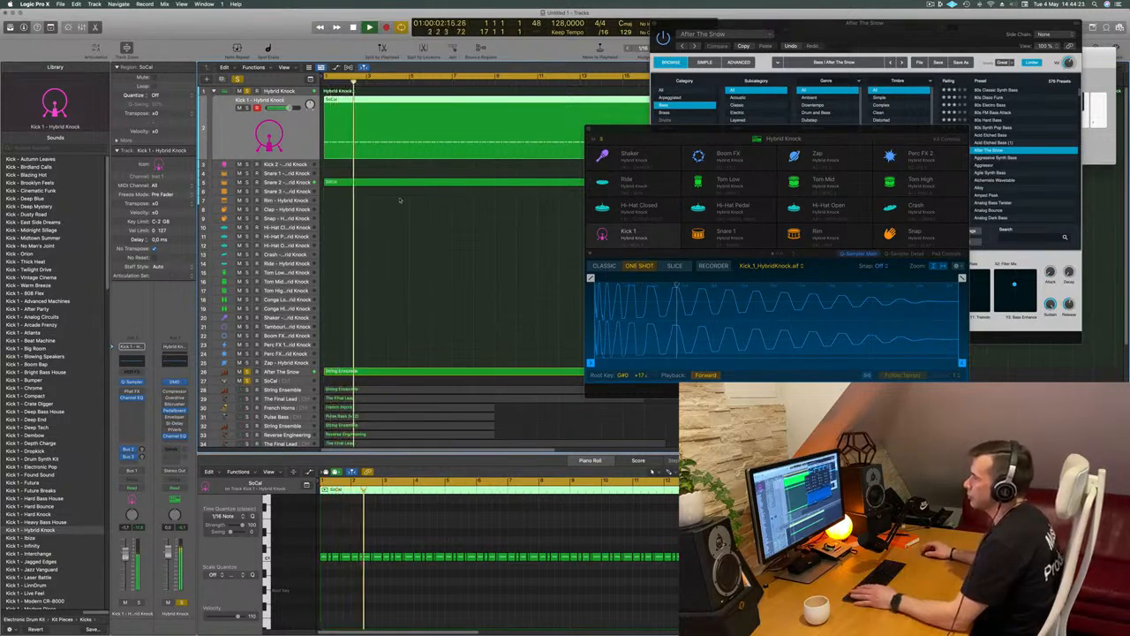
Boost the 55 Hz band of the Kick 1 track's Channel EQ by 4.1 dB while the pattern plays, and close the EQ
key(Return)
key(Return)
click(132, 361)
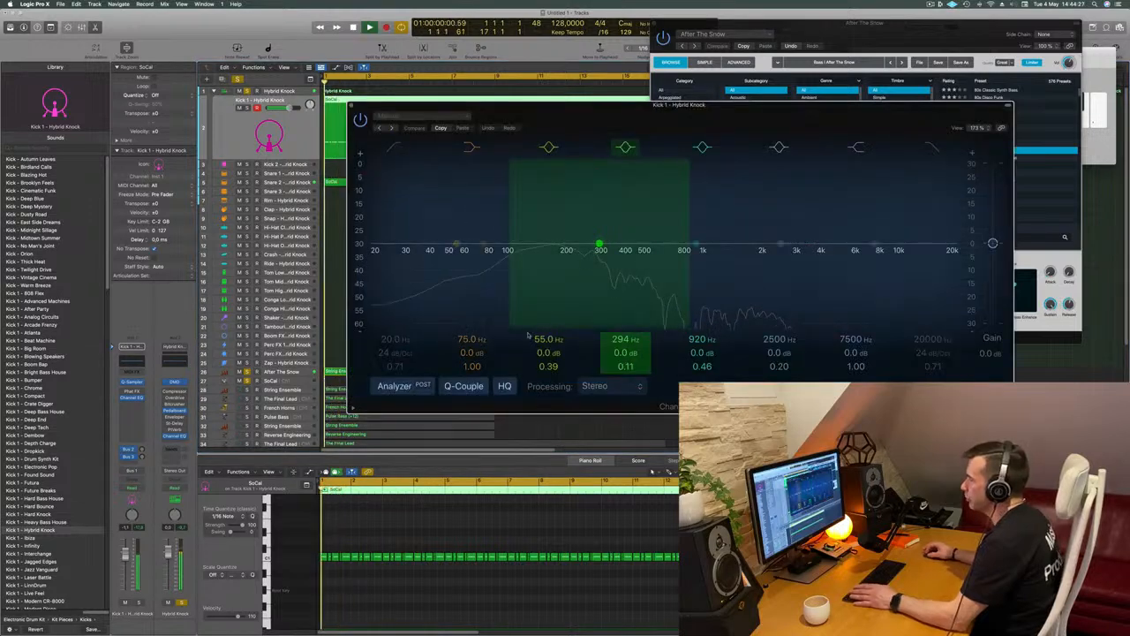
drag(456, 243, 456, 229)
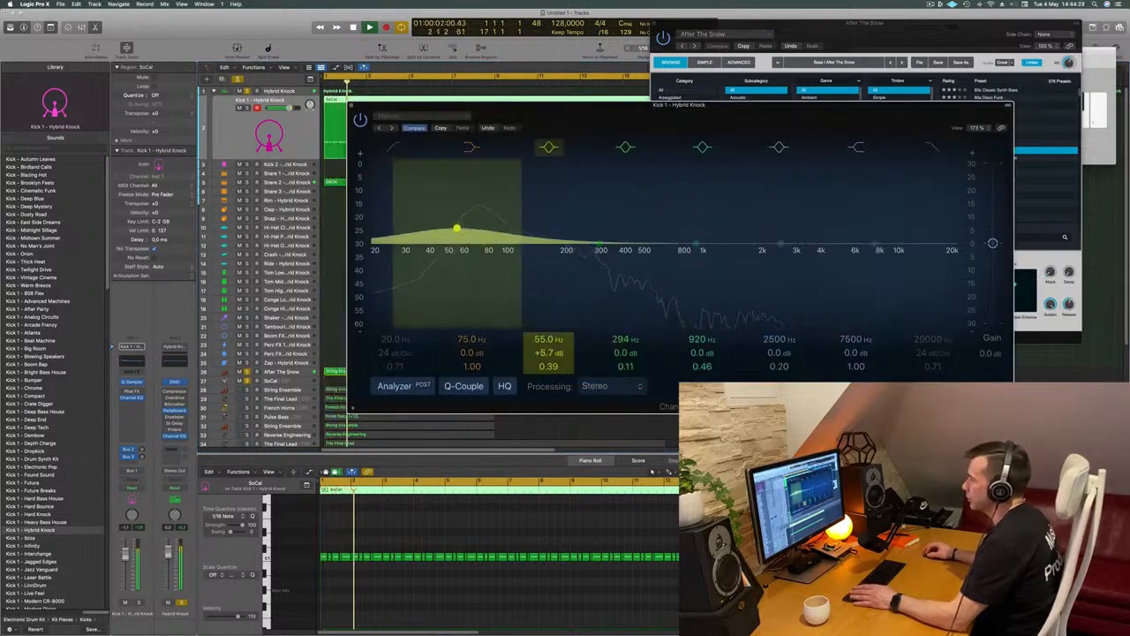
drag(456, 231, 456, 233)
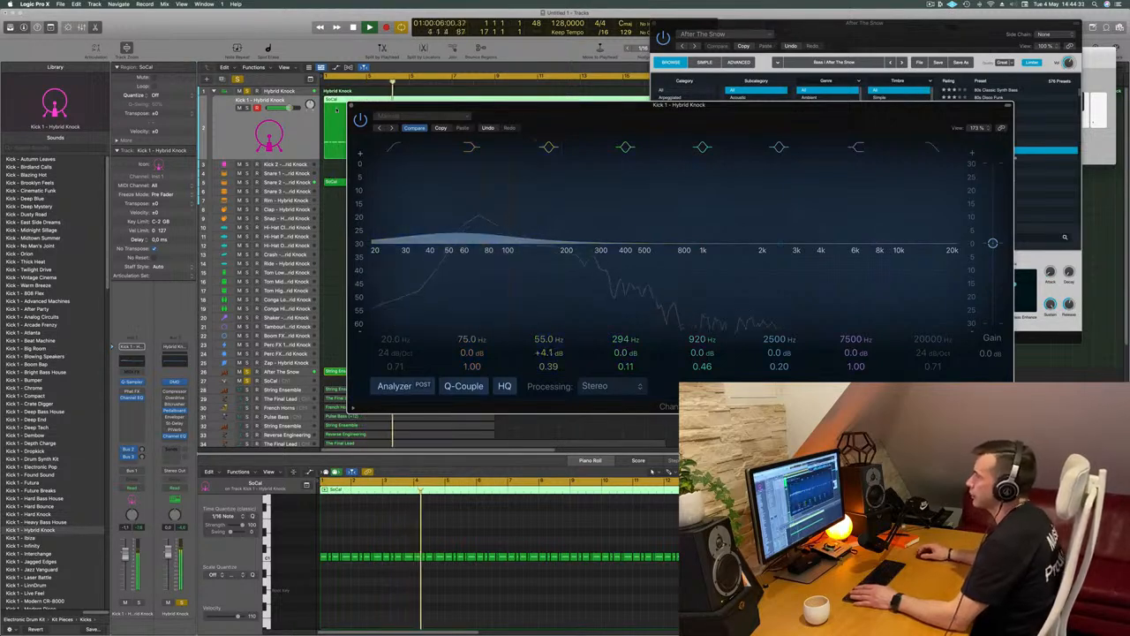
click(351, 105)
key(super+Left)
key(super+Left)
key(super+Left)
key(super+Left)
key(super+Left)
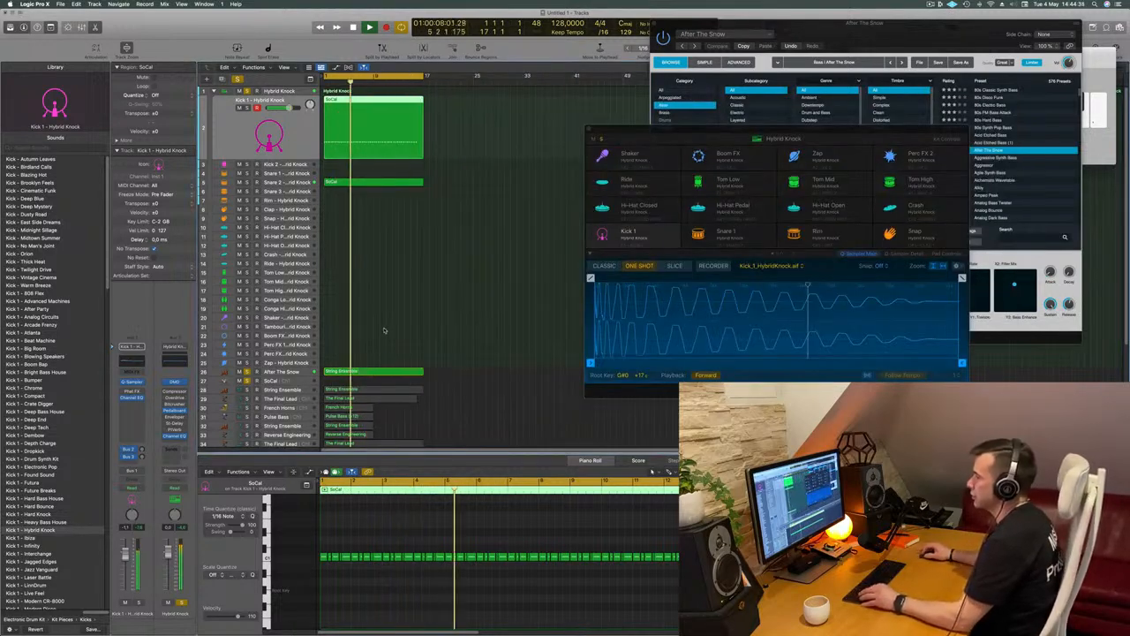
Move the SoCal region from track 41 to Hybrid Knock's Hi-Hat Closed track and listen to it from the beginning
scroll(389, 328, down, 4)
scroll(386, 327, down, 5)
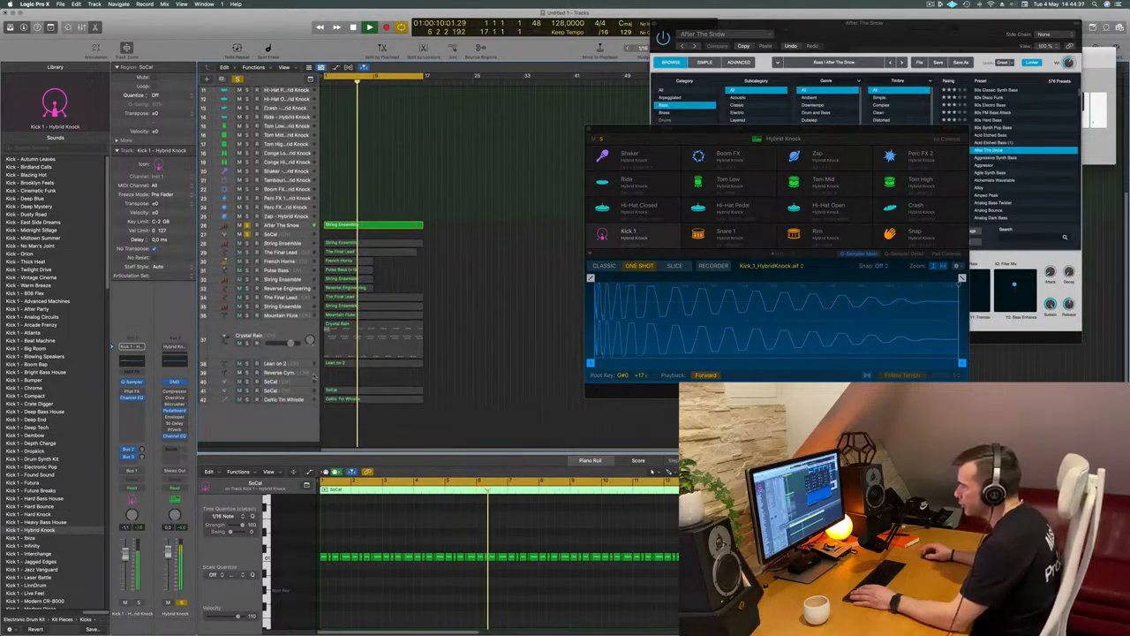
click(294, 399)
scroll(294, 399, down, 2)
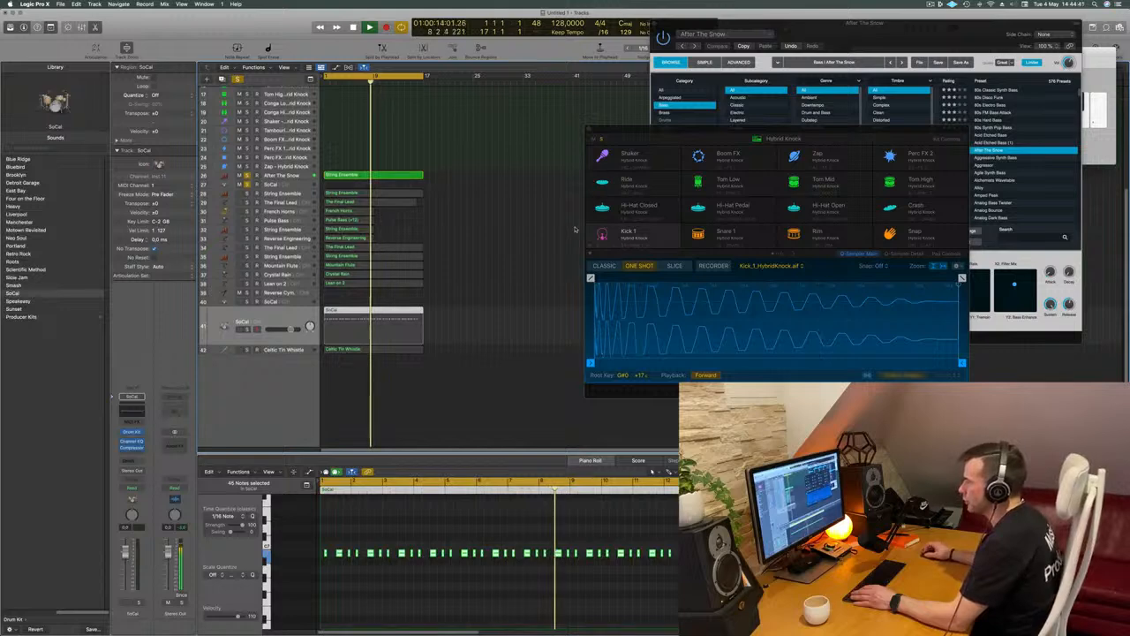
scroll(575, 230, up, 2)
scroll(576, 230, up, 2)
drag(371, 416, 364, 130)
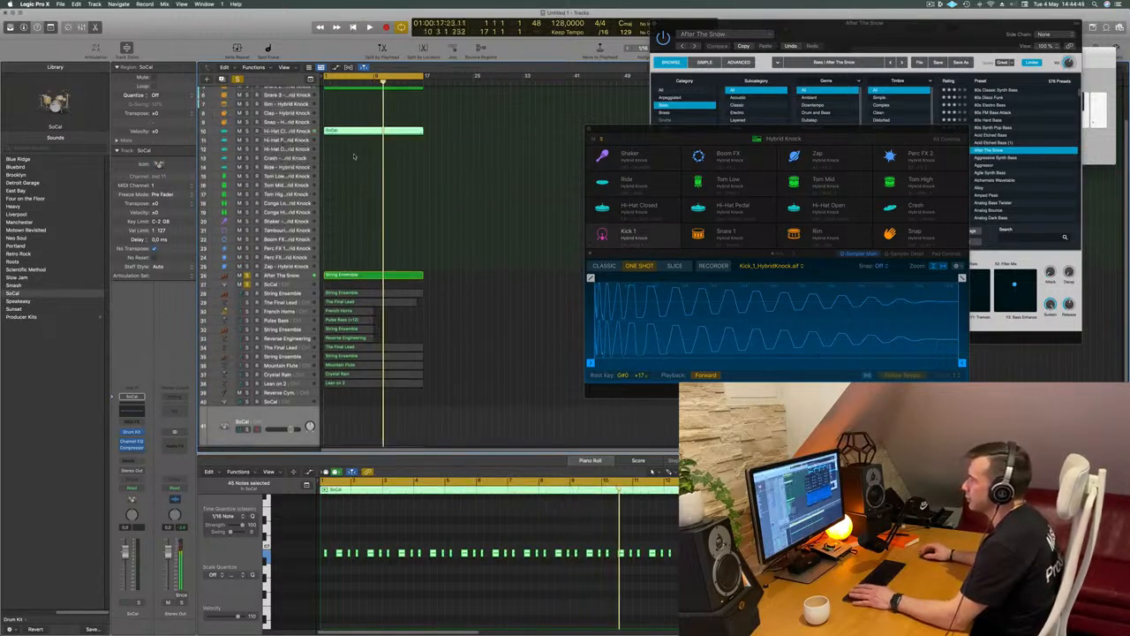
click(228, 132)
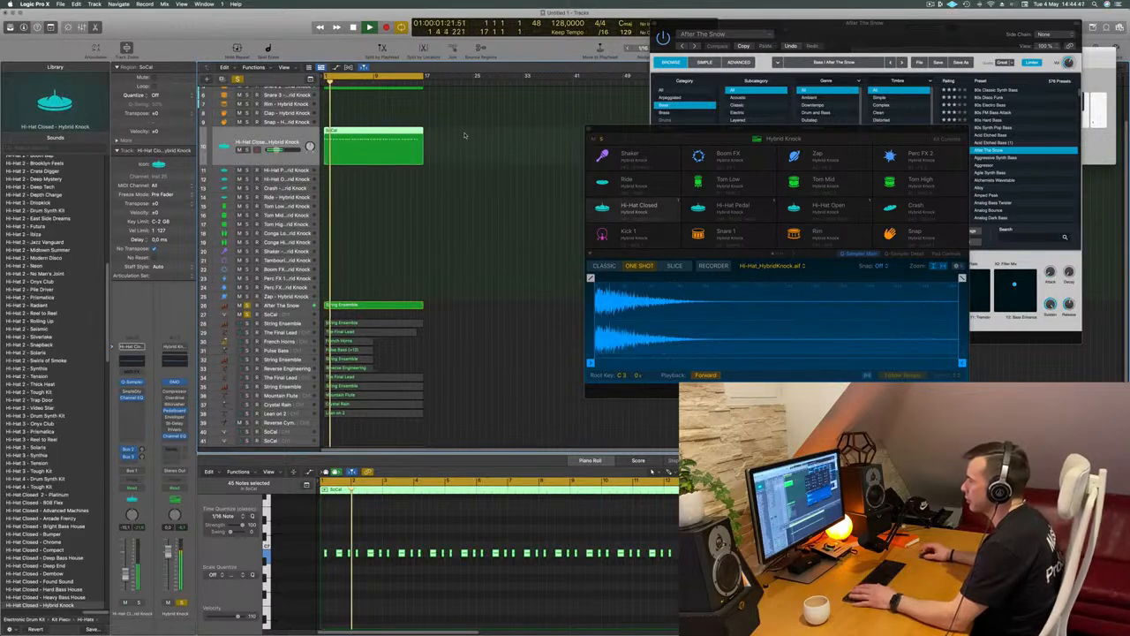
key(Return)
Move the hi-hat region to Hybrid Knock's Hi-Hat Open track and replay it from the beginning with the kick, snare and bass
drag(376, 135, 378, 178)
key(space)
click(298, 171)
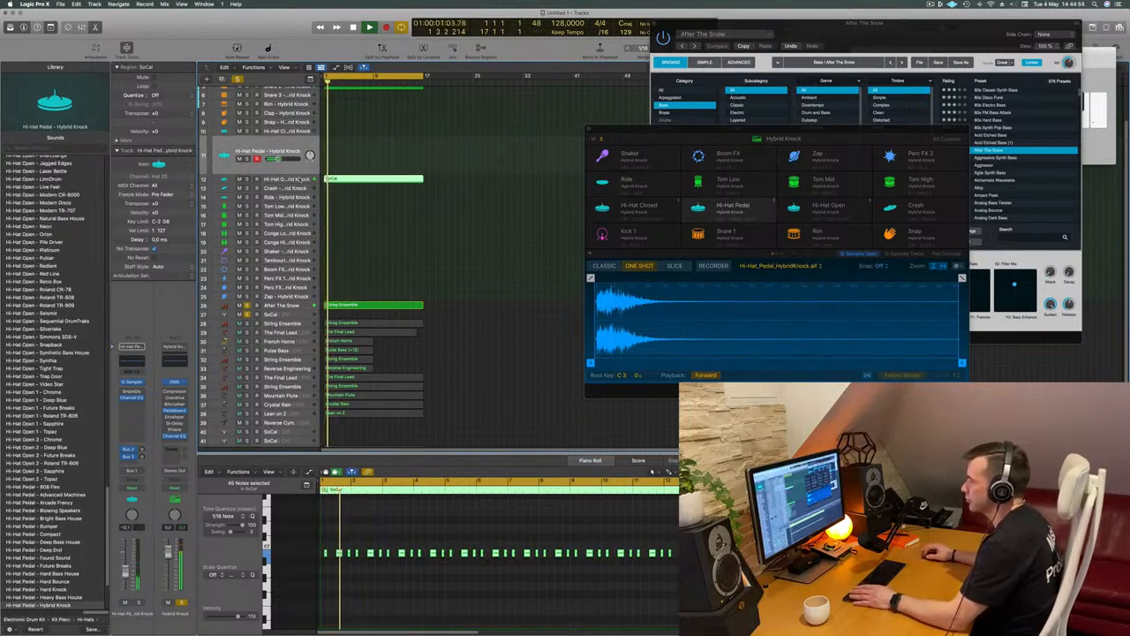
click(300, 179)
key(Return)
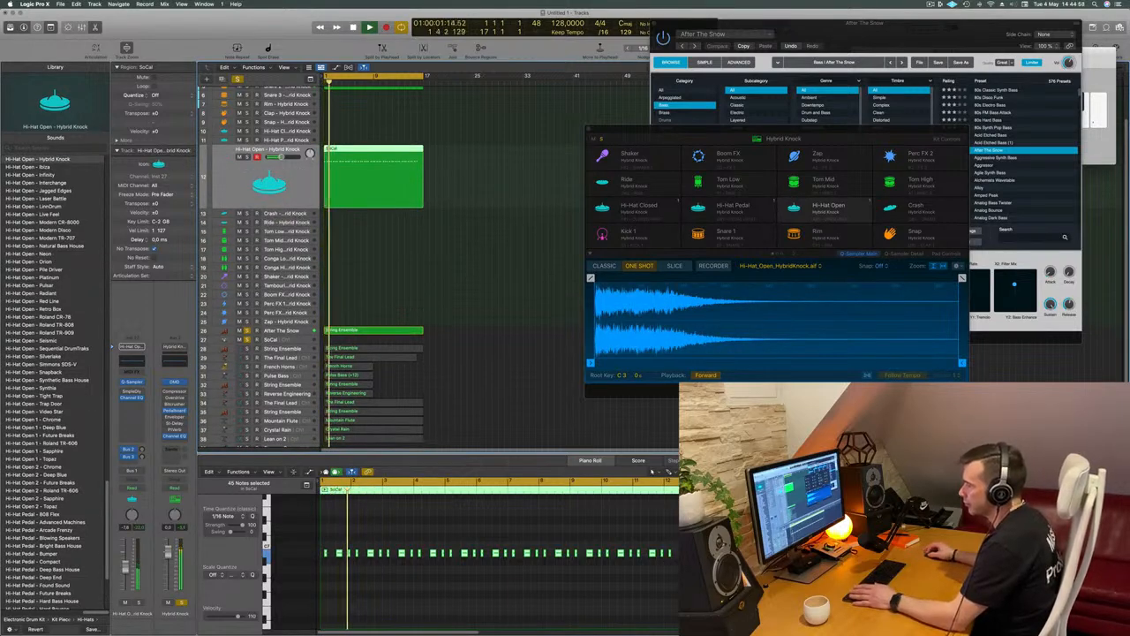
scroll(434, 267, down, 5)
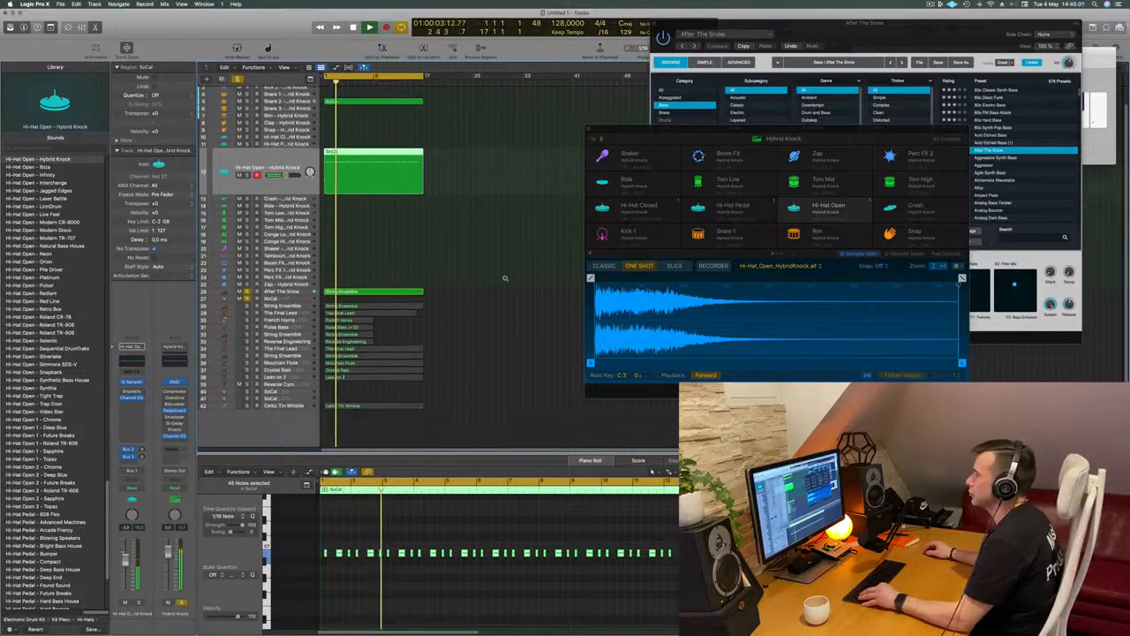
scroll(451, 146, down, 2)
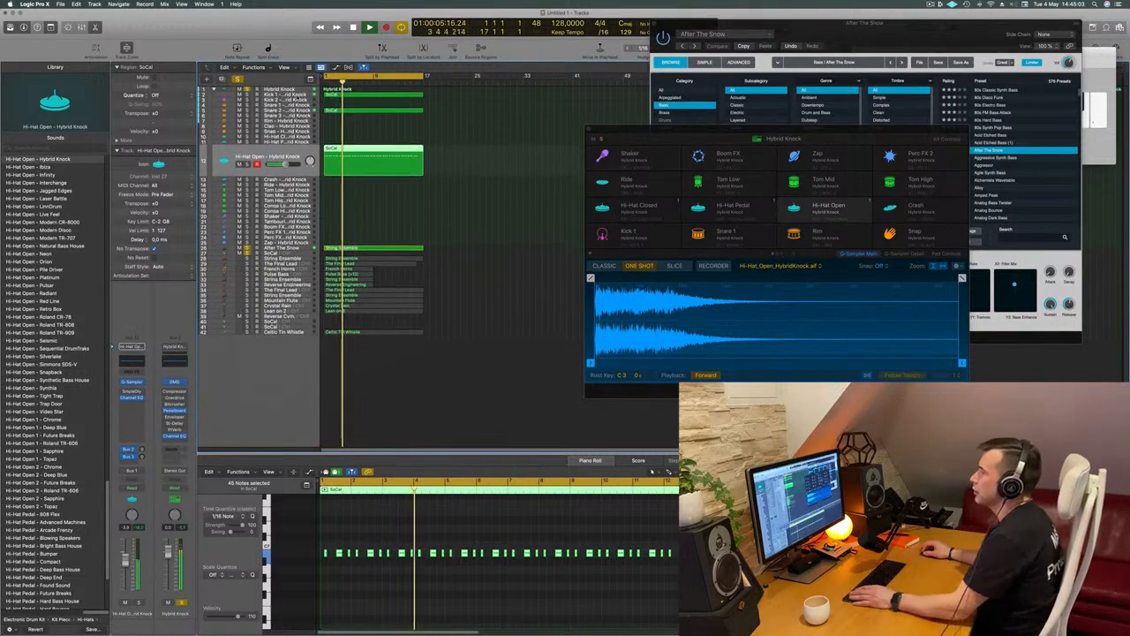
click(337, 95)
key(space)
click(285, 169)
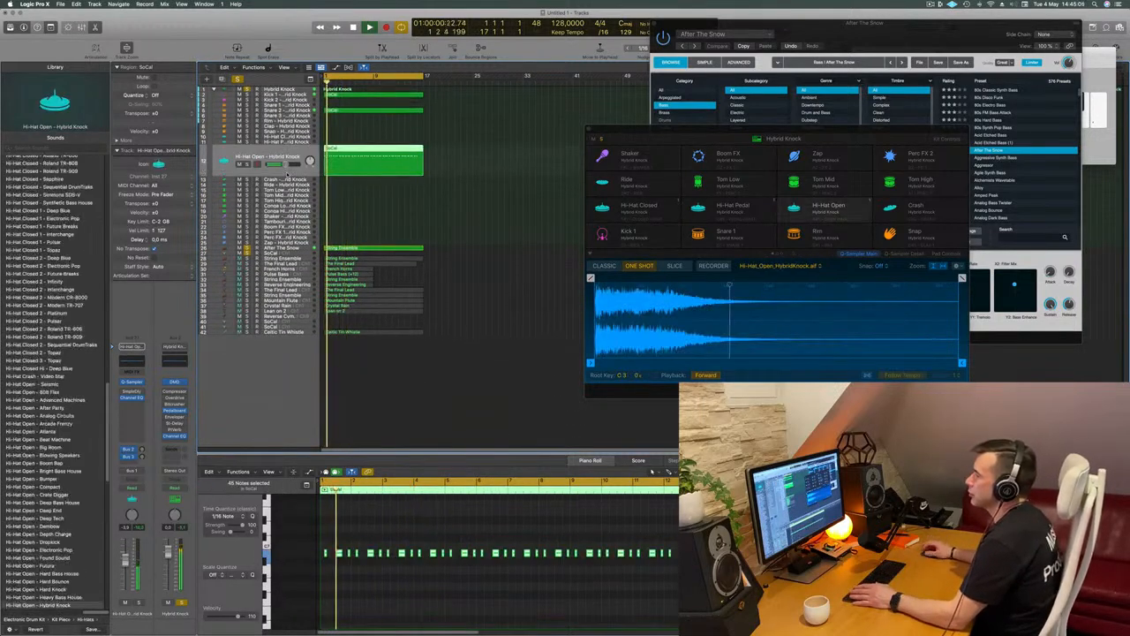
Open Alchemy on the After The Snow track and lower the track's volume slightly against the drums
click(283, 248)
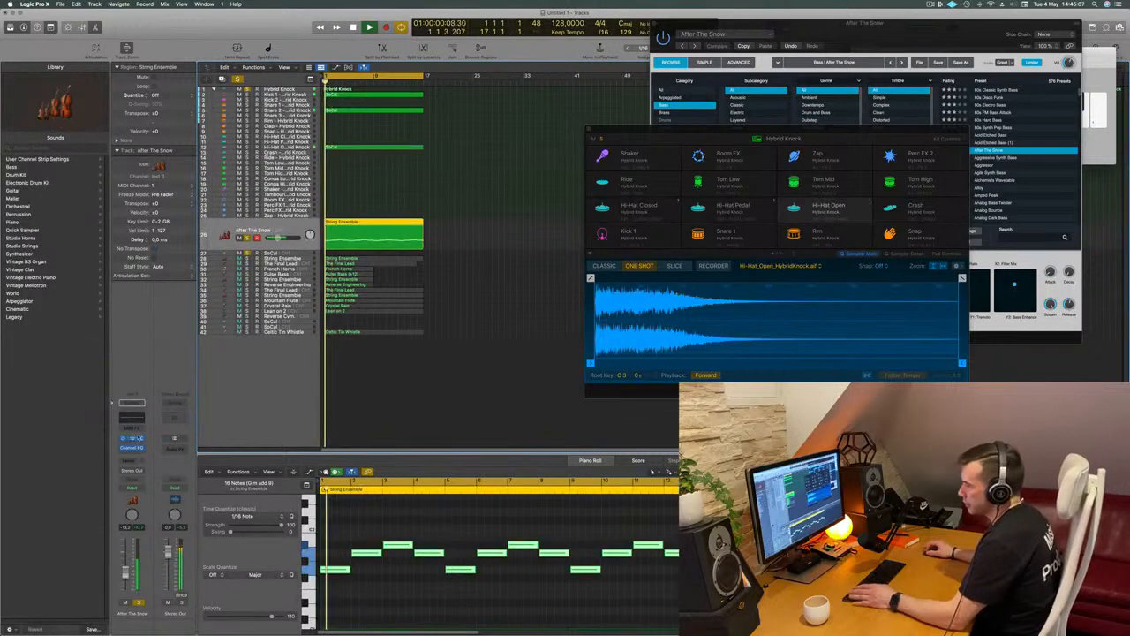
key(super+k)
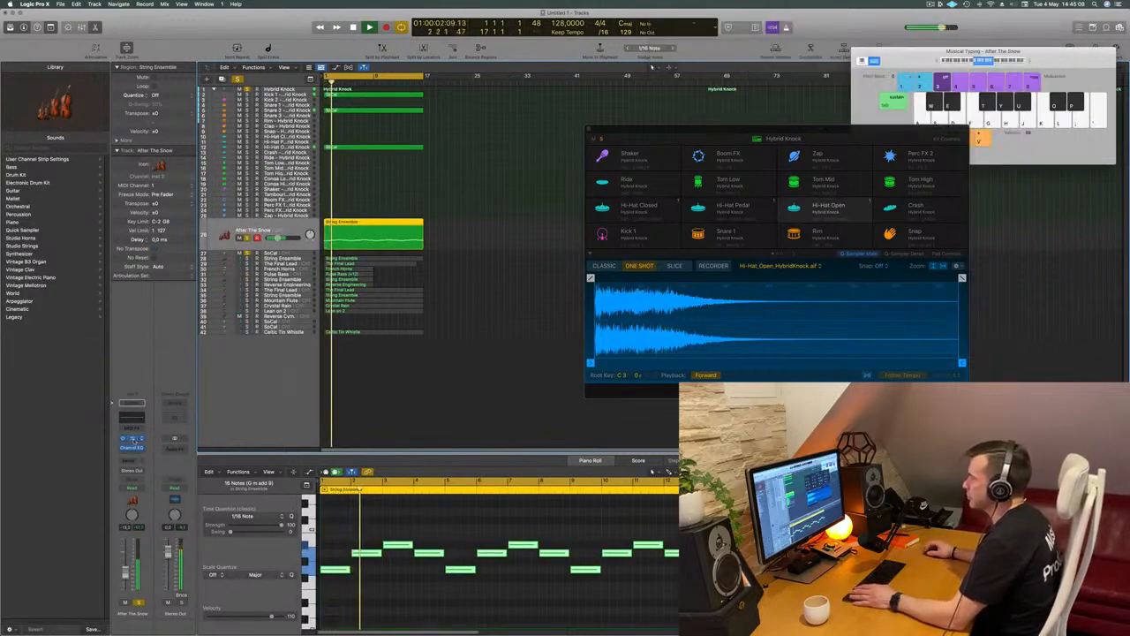
click(133, 439)
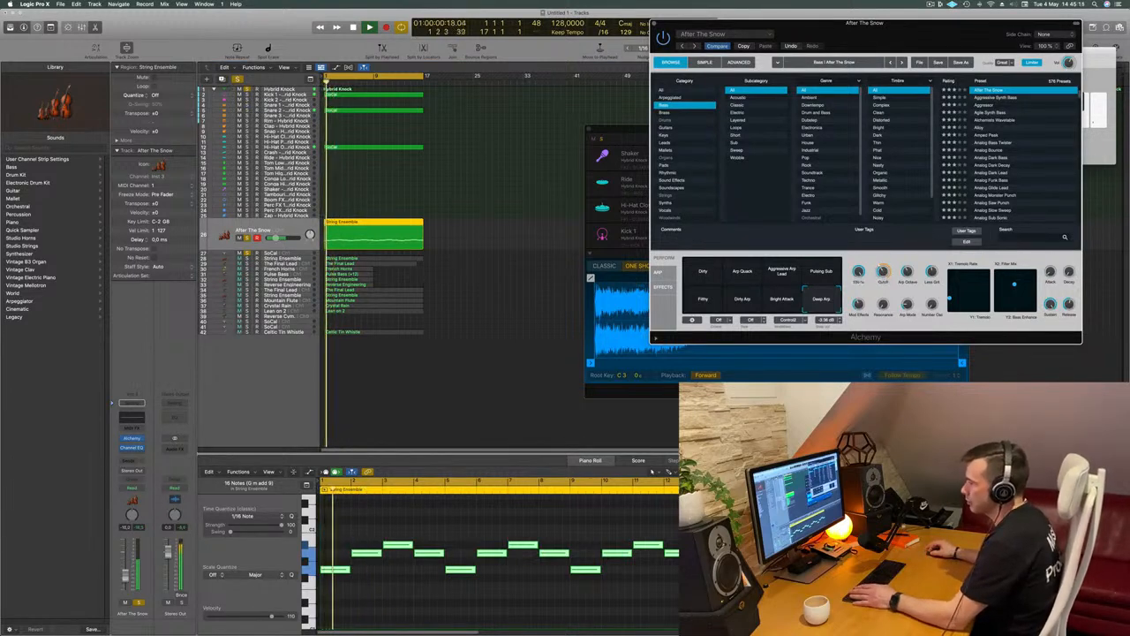
drag(125, 573, 124, 578)
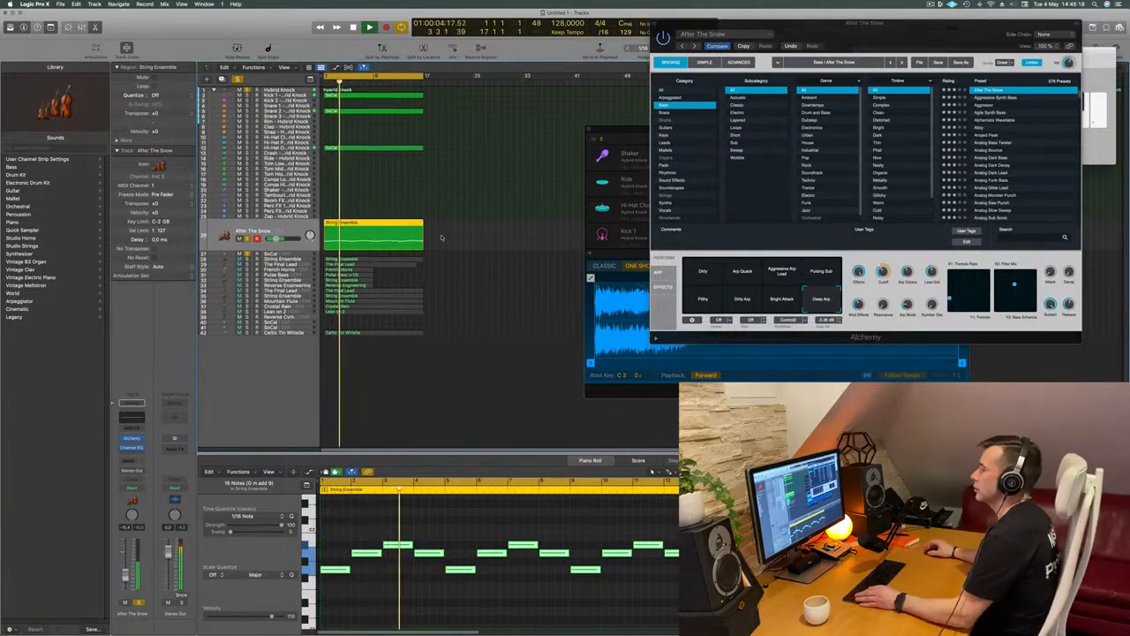
click(469, 167)
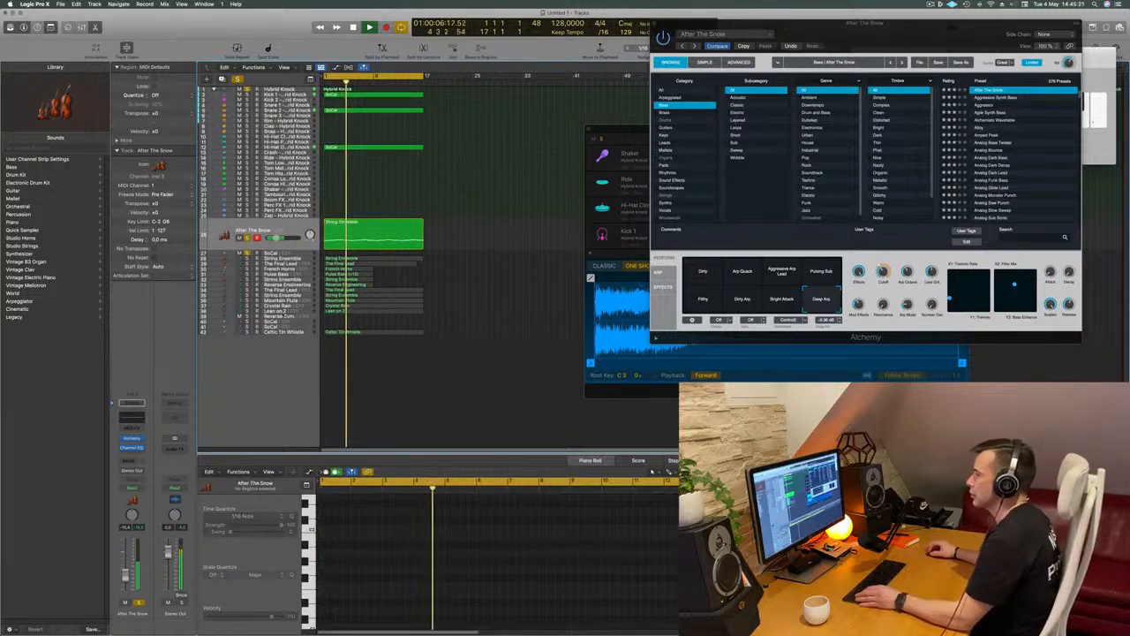
Move the Lean on 2 track directly below After The Snow, lower its volume and solo it with the other parts
click(287, 311)
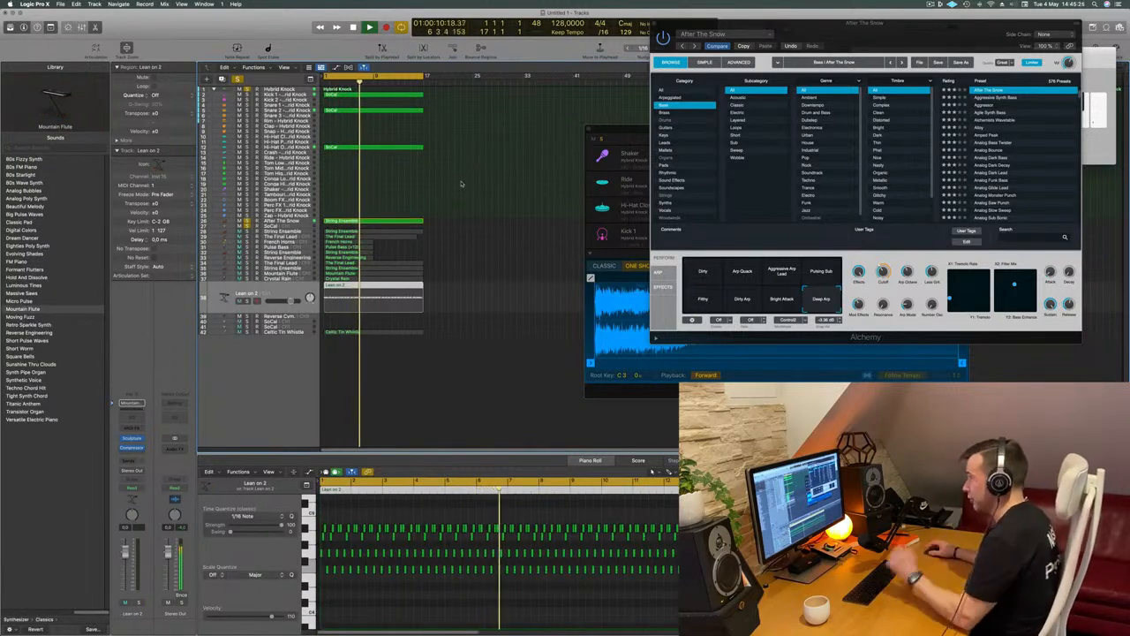
drag(280, 294, 301, 220)
drag(125, 552, 123, 573)
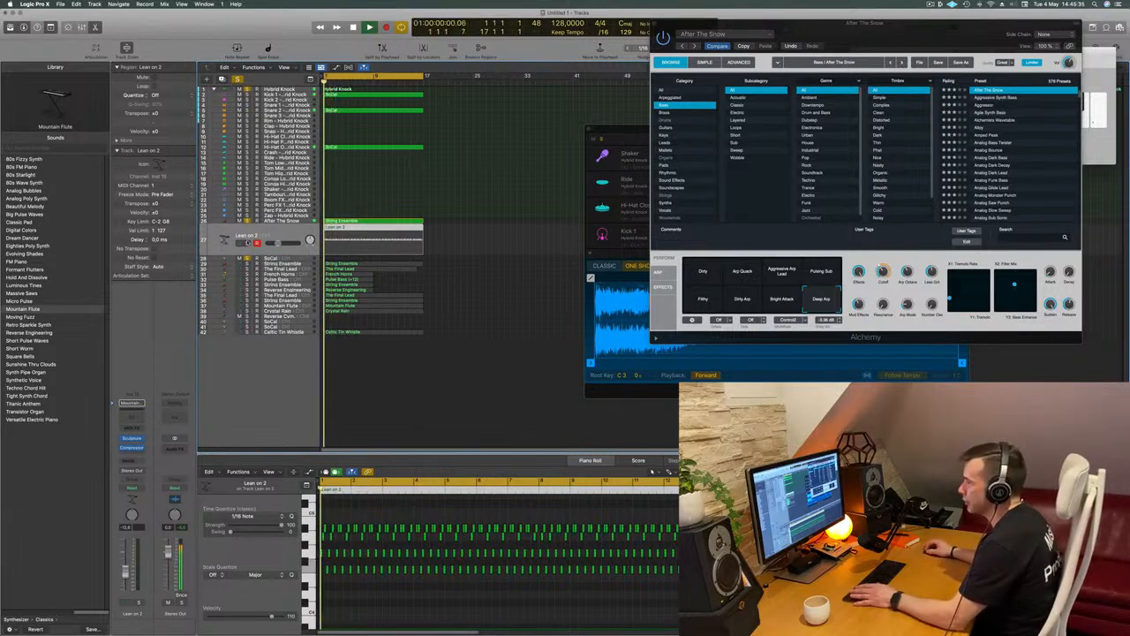
click(247, 242)
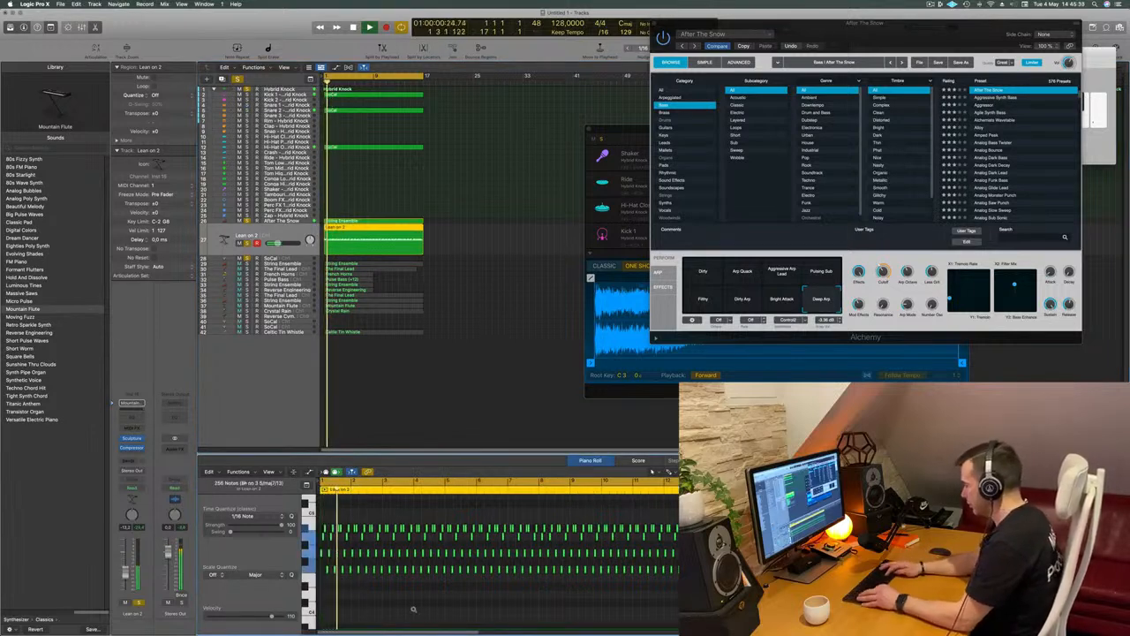
Open Sculpture on the Lean on 2 track and load the Metallic Percussion preset from the Modeled Percussion category
scroll(412, 610, up, 5)
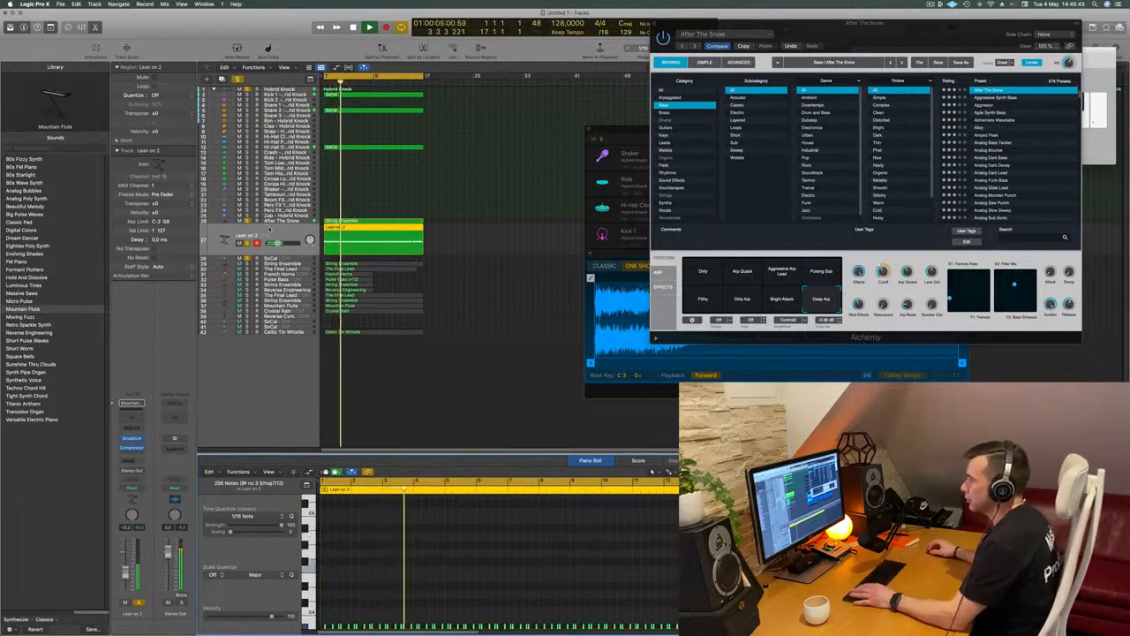
click(131, 439)
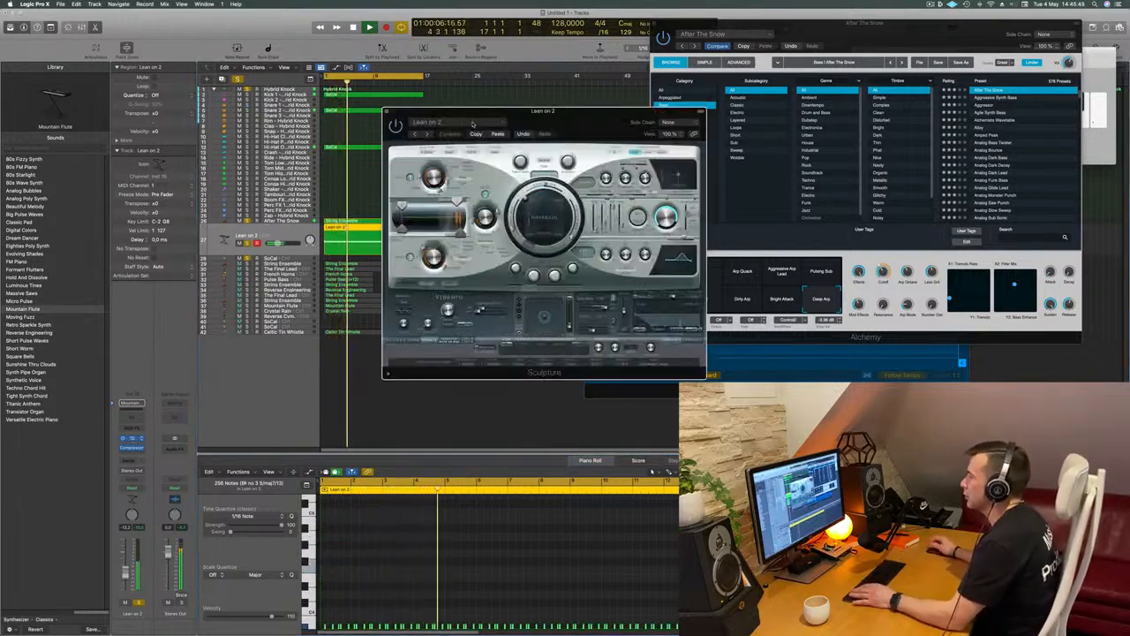
drag(562, 111, 537, 116)
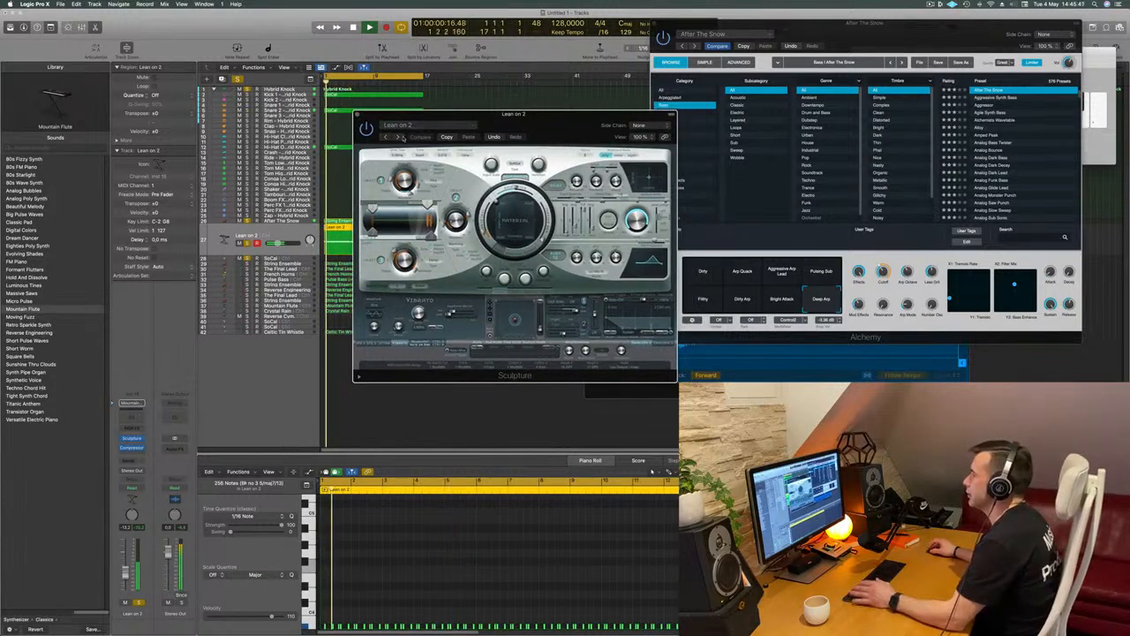
click(409, 126)
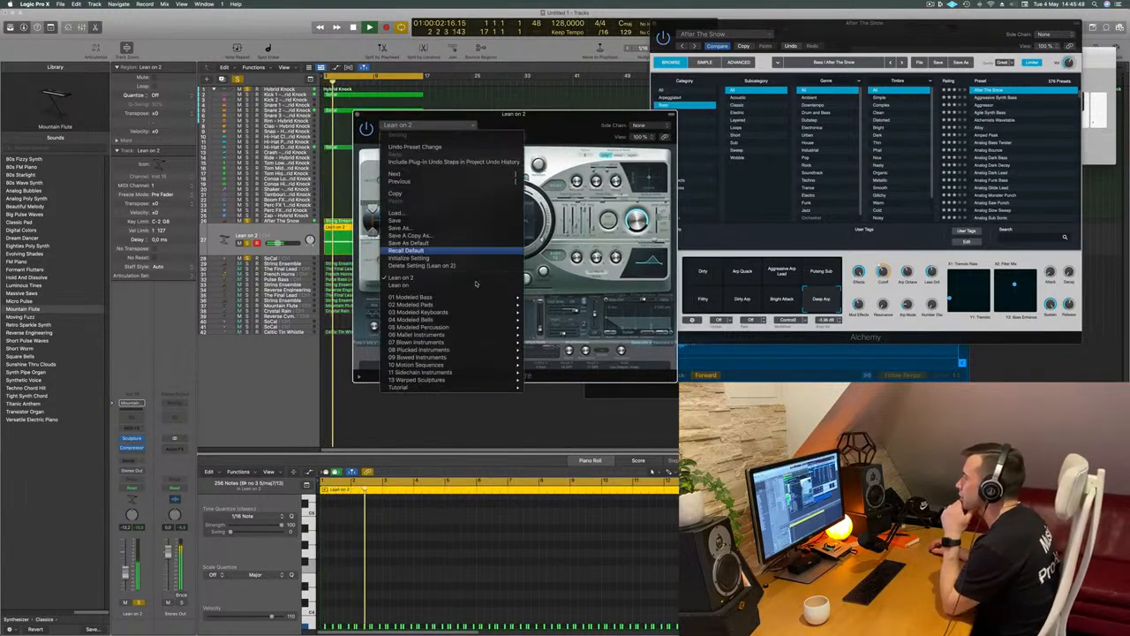
mouse_move(462, 313)
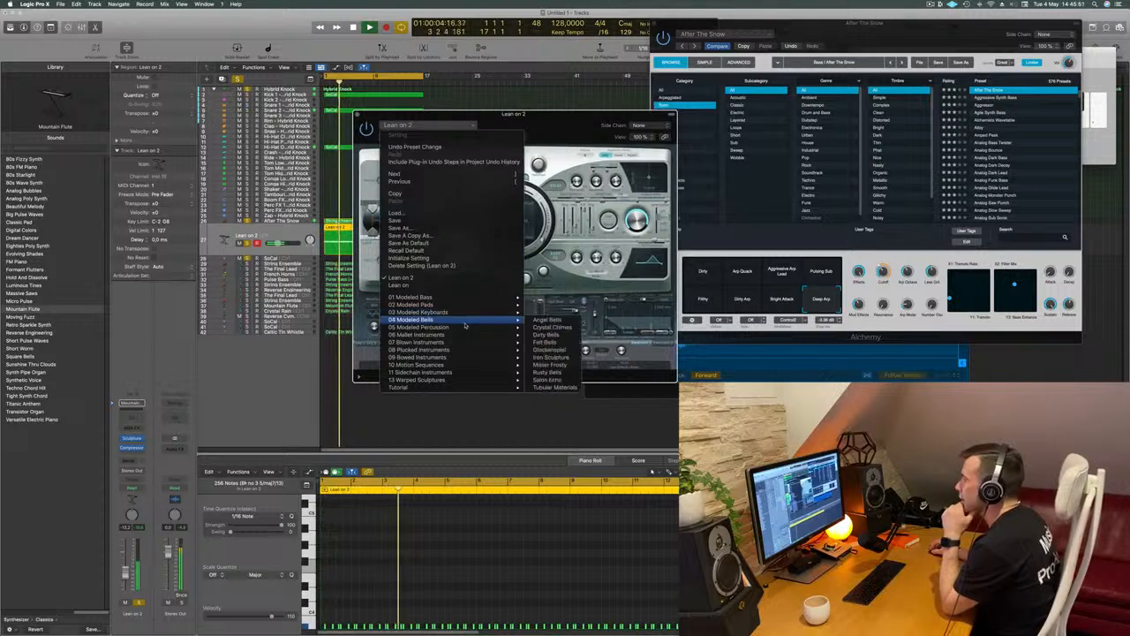
click(554, 328)
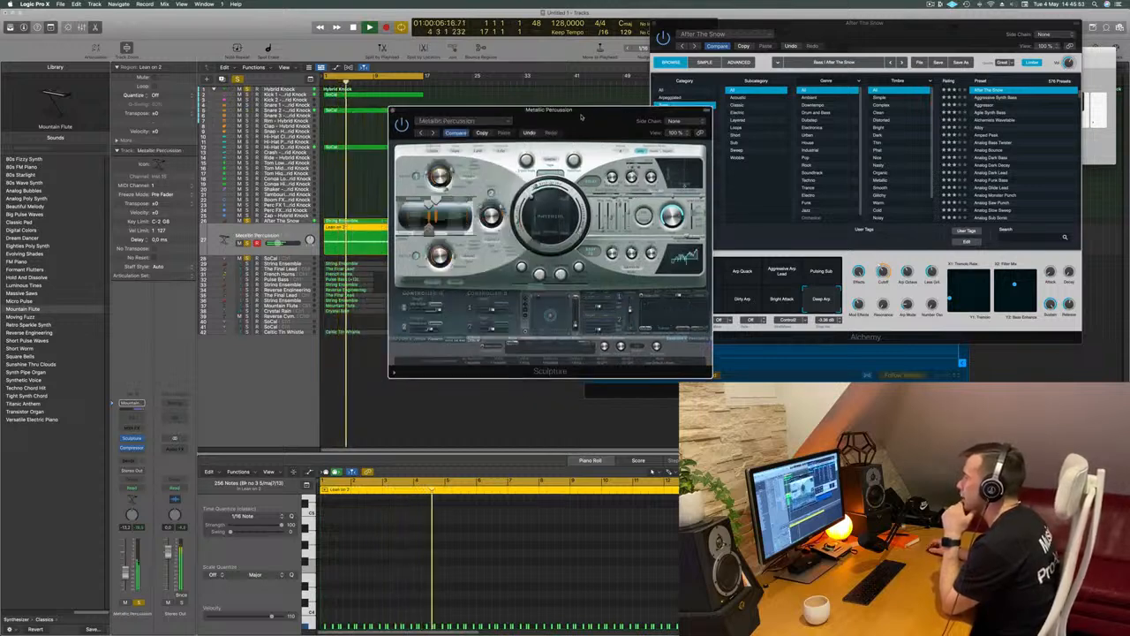
Step forward through Sculpture's presets, auditioning Morphing Can Drum, Tribal Drums and Asian Dreams, up to Classic Marimba
click(434, 133)
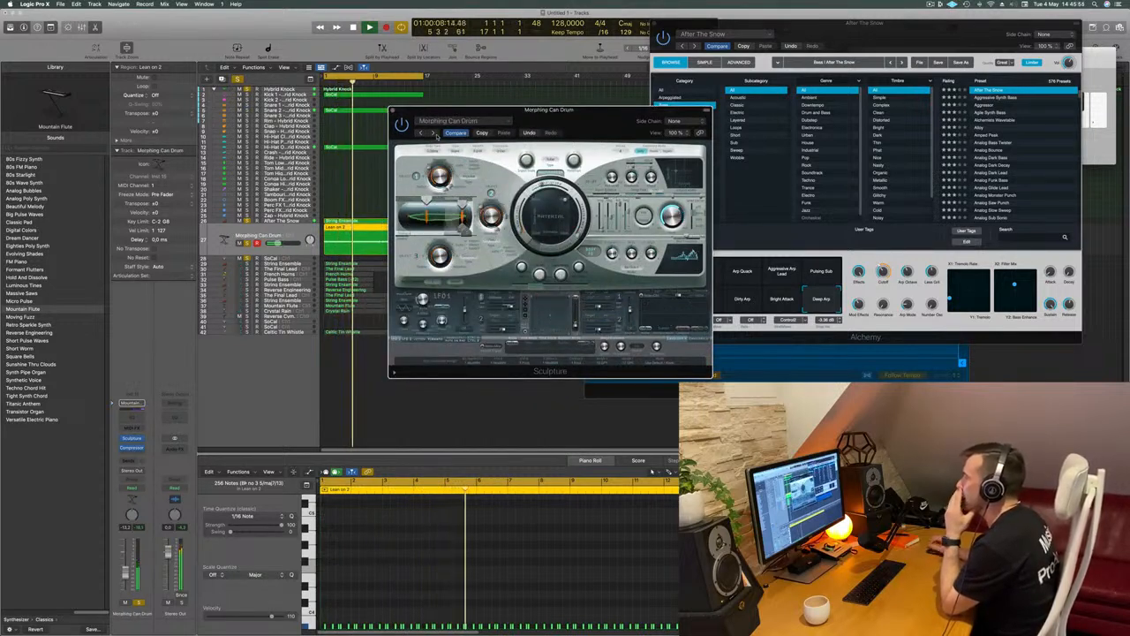
click(433, 134)
click(436, 135)
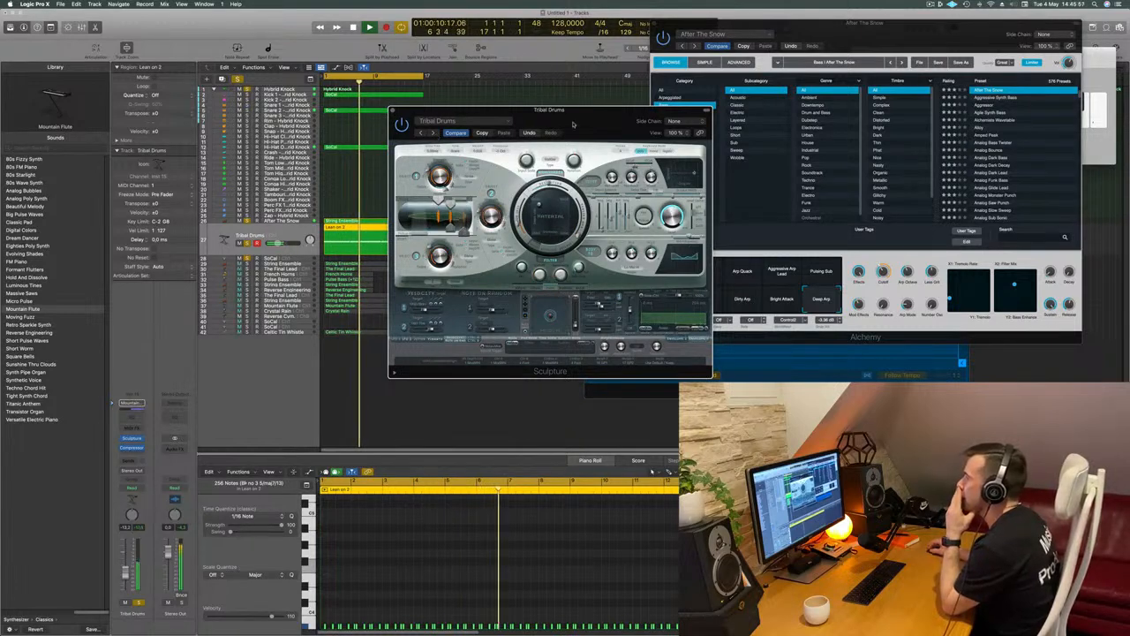
drag(553, 128, 501, 153)
click(379, 157)
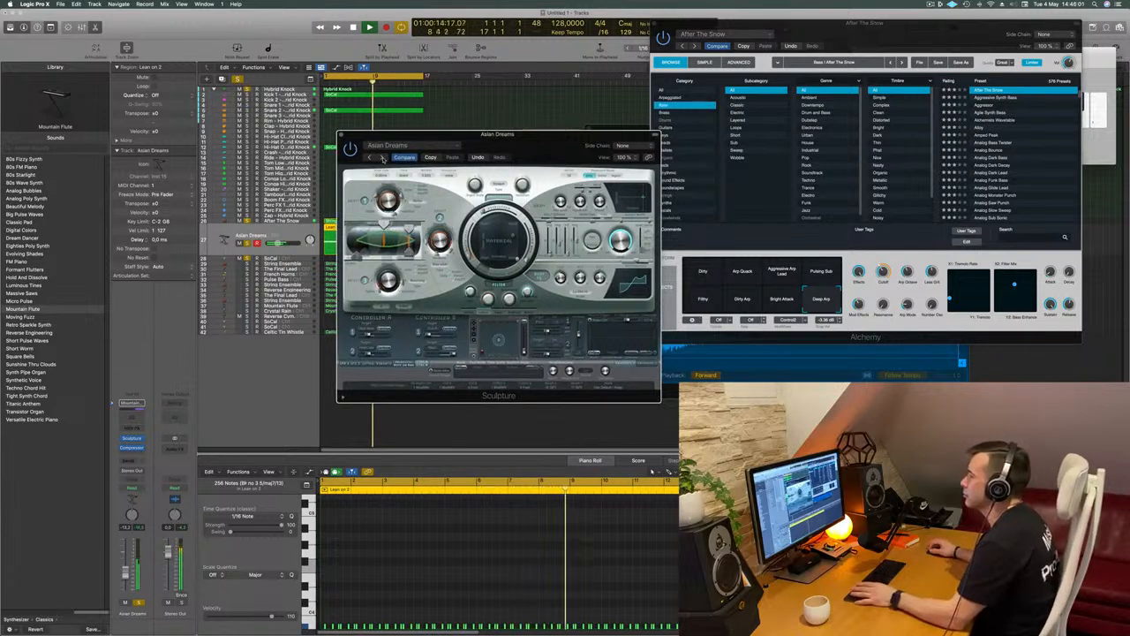
click(381, 157)
click(382, 157)
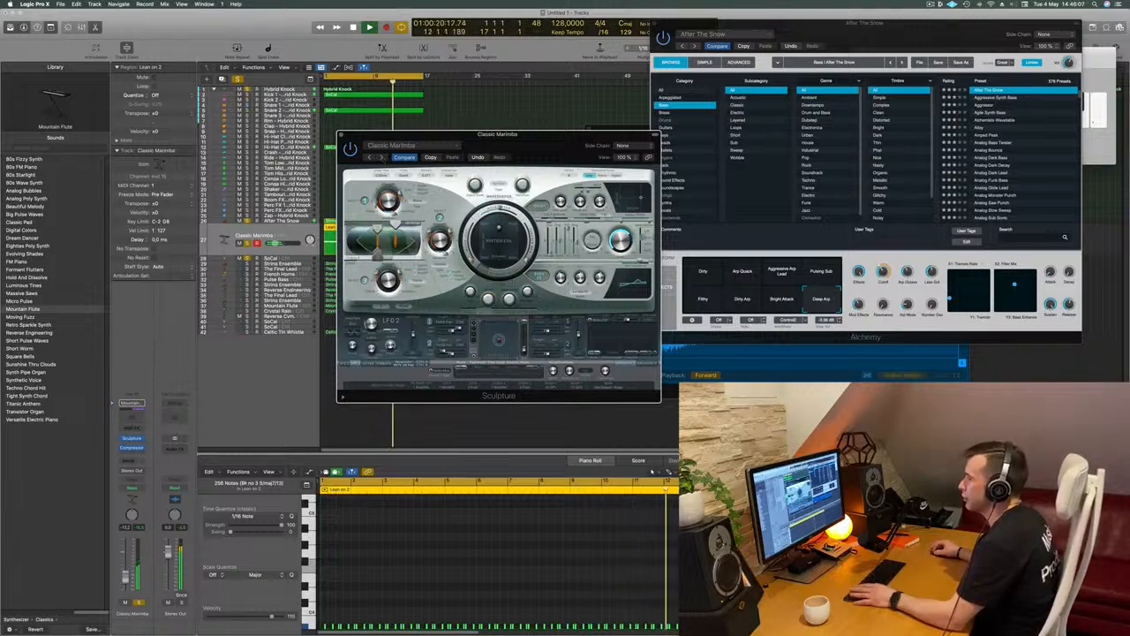
Restart playback, step Sculpture's preset forward from Classic Marimba to Jamaican Mallets and move its window clear of the tracks
key(space)
key(space)
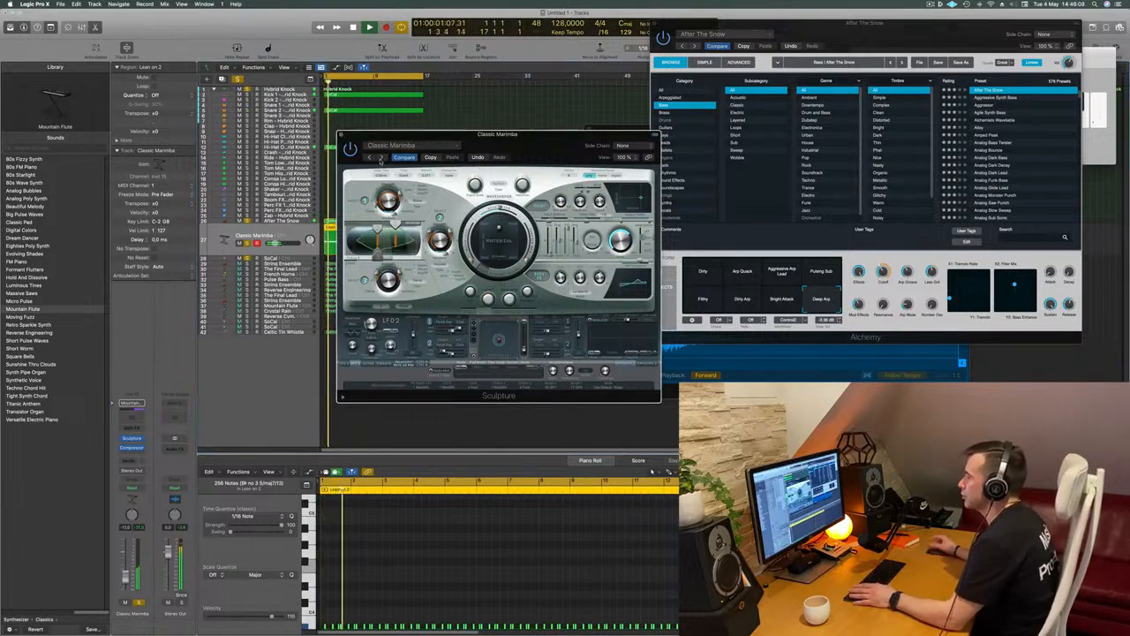
click(381, 159)
click(383, 158)
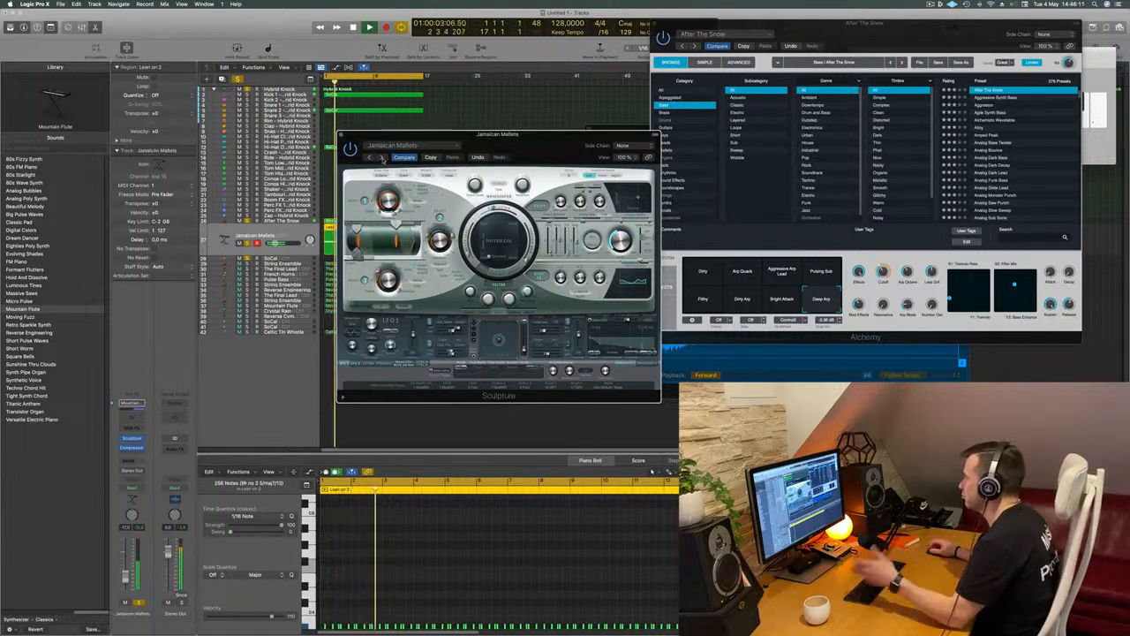
drag(540, 152, 514, 178)
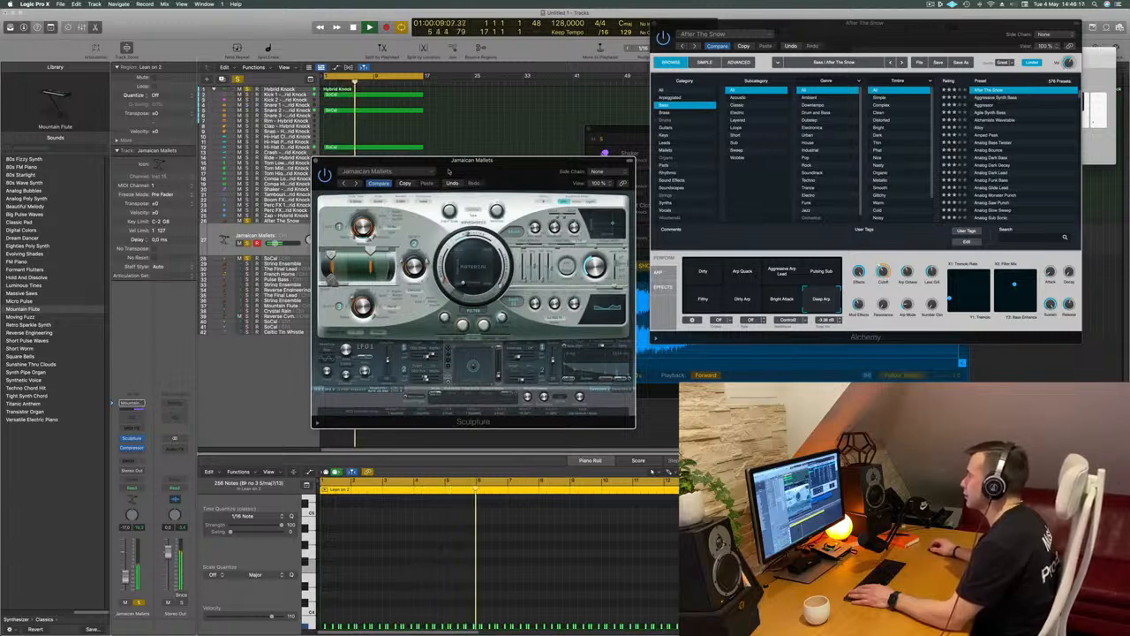
Audition Sculpture's presets from Metallic Mallets through Mystic Vibes, Random Breath Mallets and Short Bread to Straw Mallets, settling on Sticky Mallets
click(357, 183)
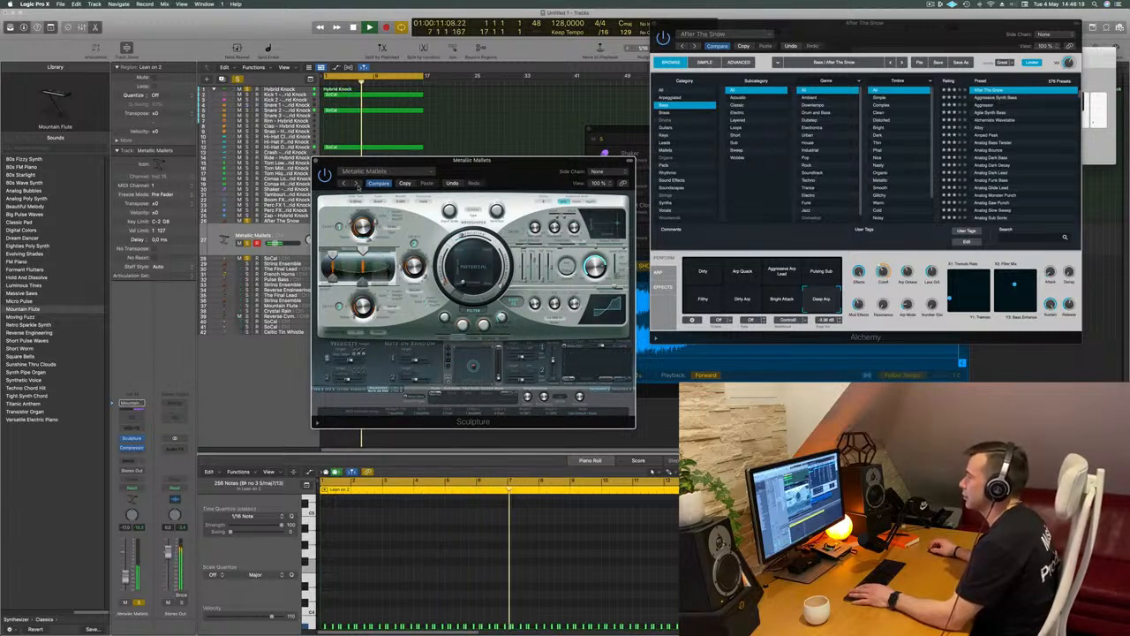
click(357, 183)
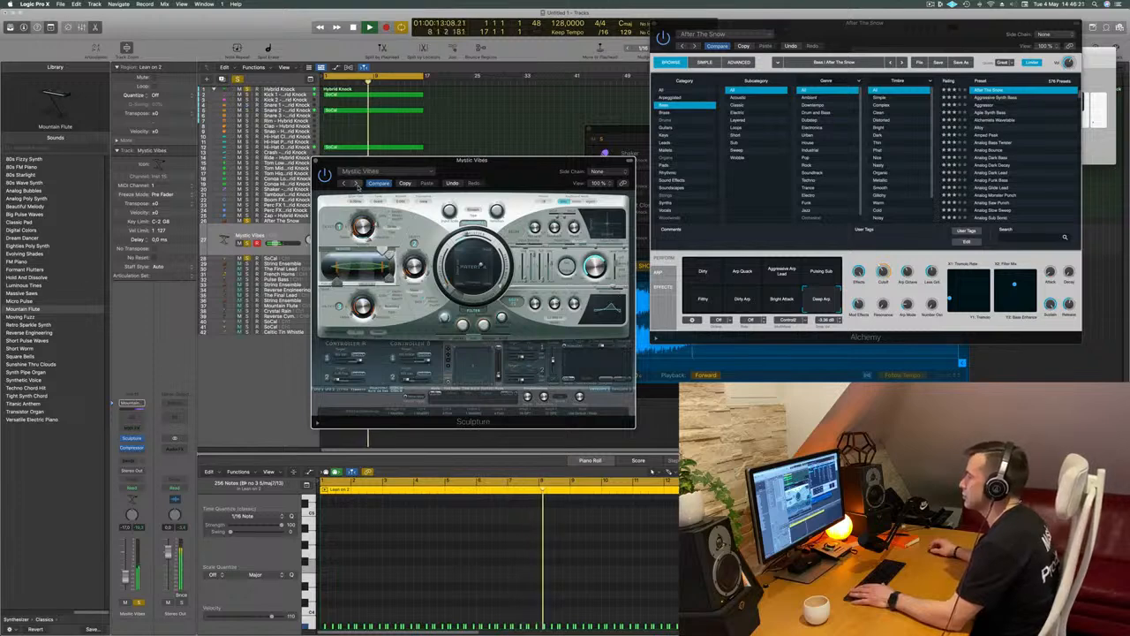
click(357, 183)
click(357, 183)
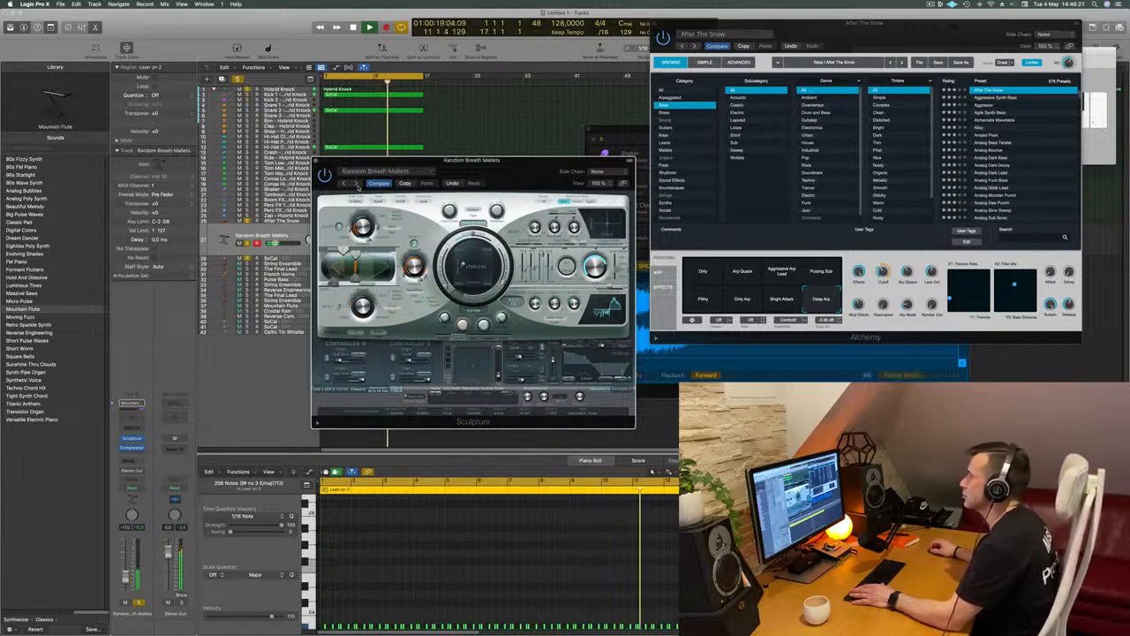
click(356, 183)
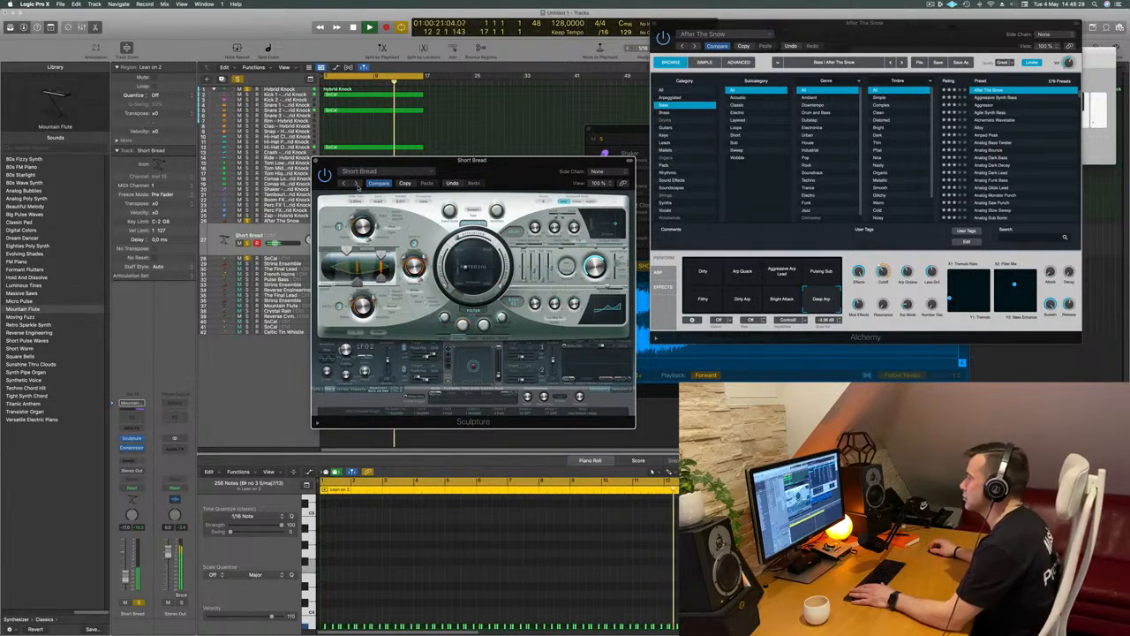
click(356, 183)
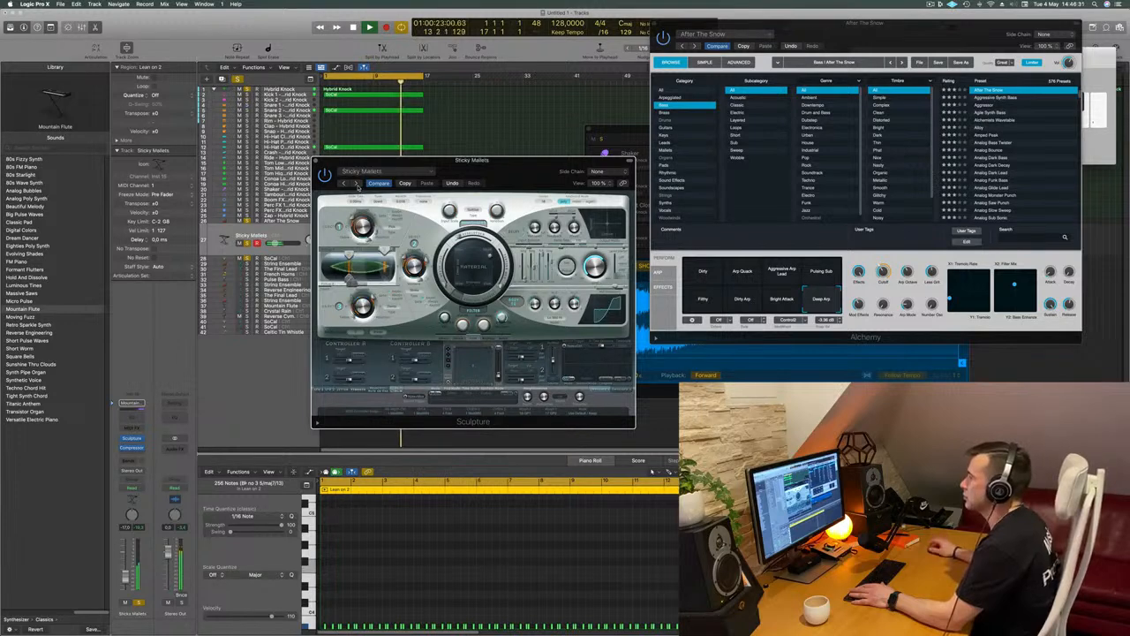
click(357, 183)
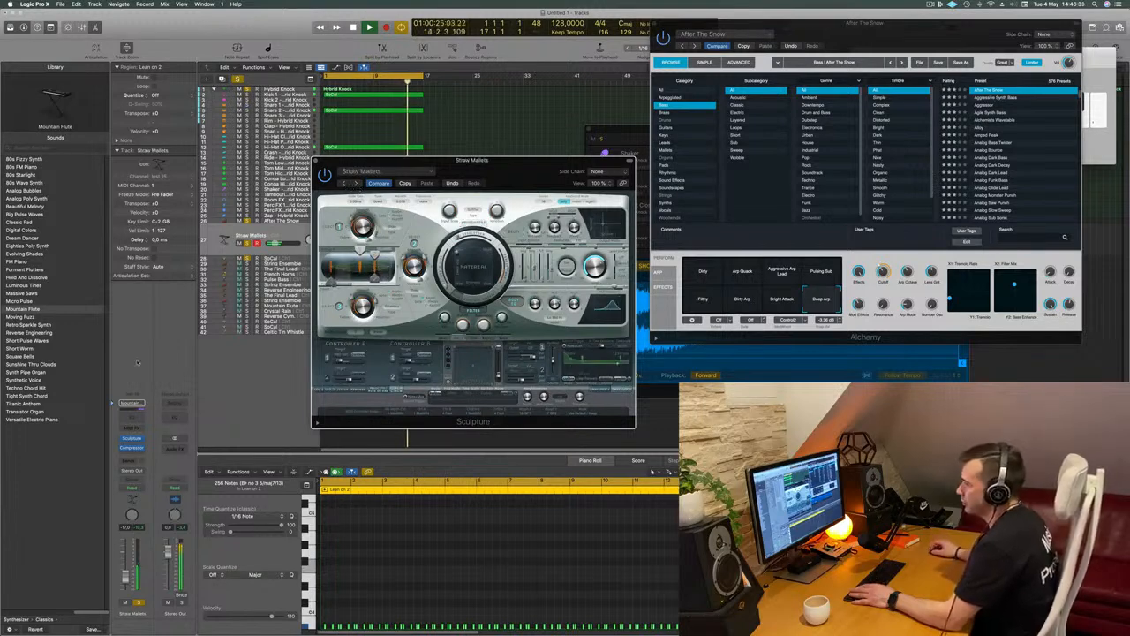
Add a send to Bus 4 on the Sticky Mallets track
click(131, 460)
mouse_move(140, 474)
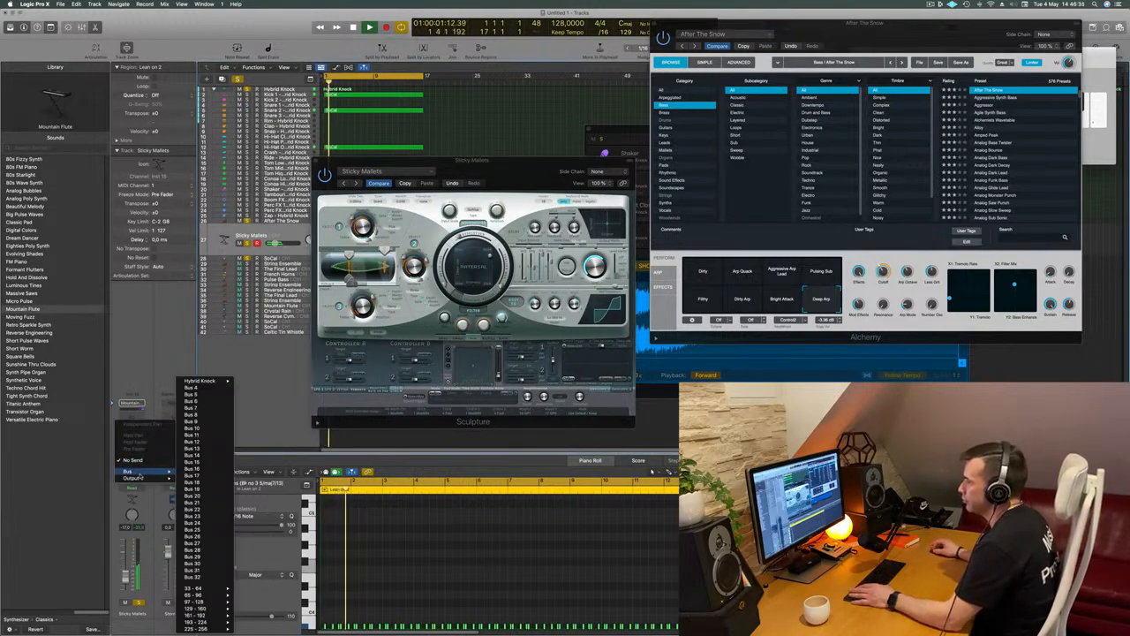
click(190, 387)
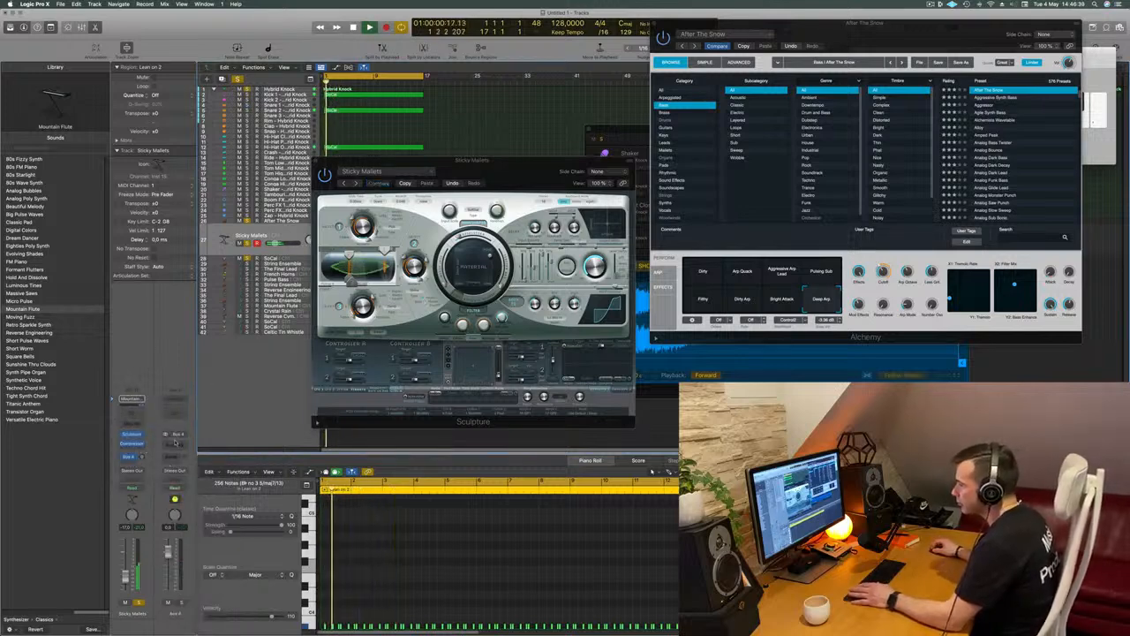
Insert the SilverVerb reverb on the Aux 4 channel and load its grandiose preset
click(175, 442)
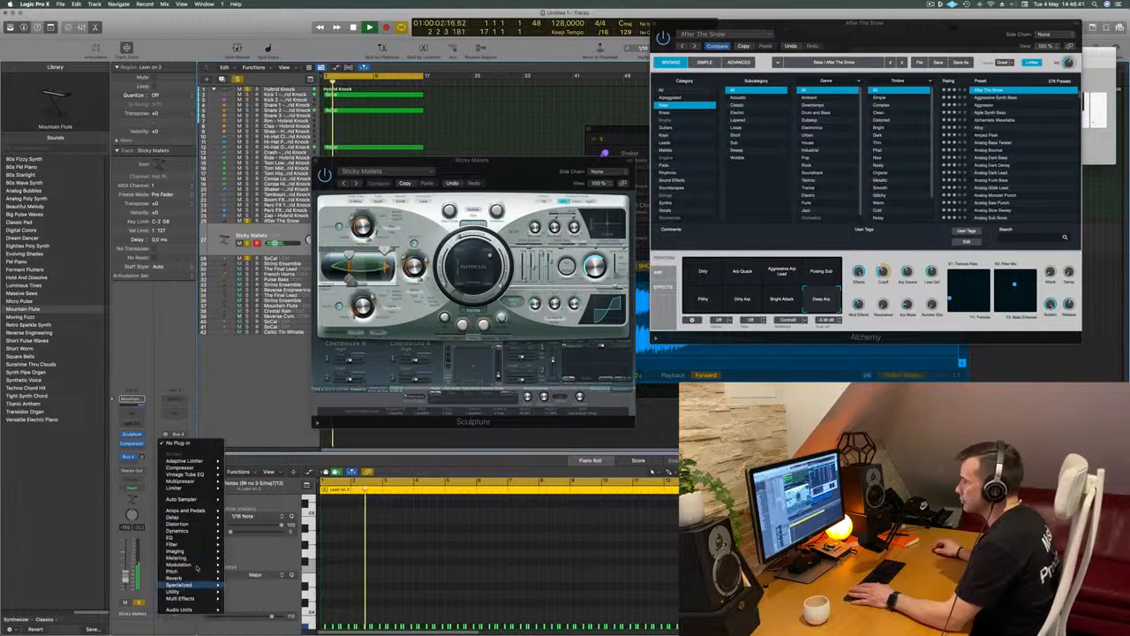
mouse_move(193, 577)
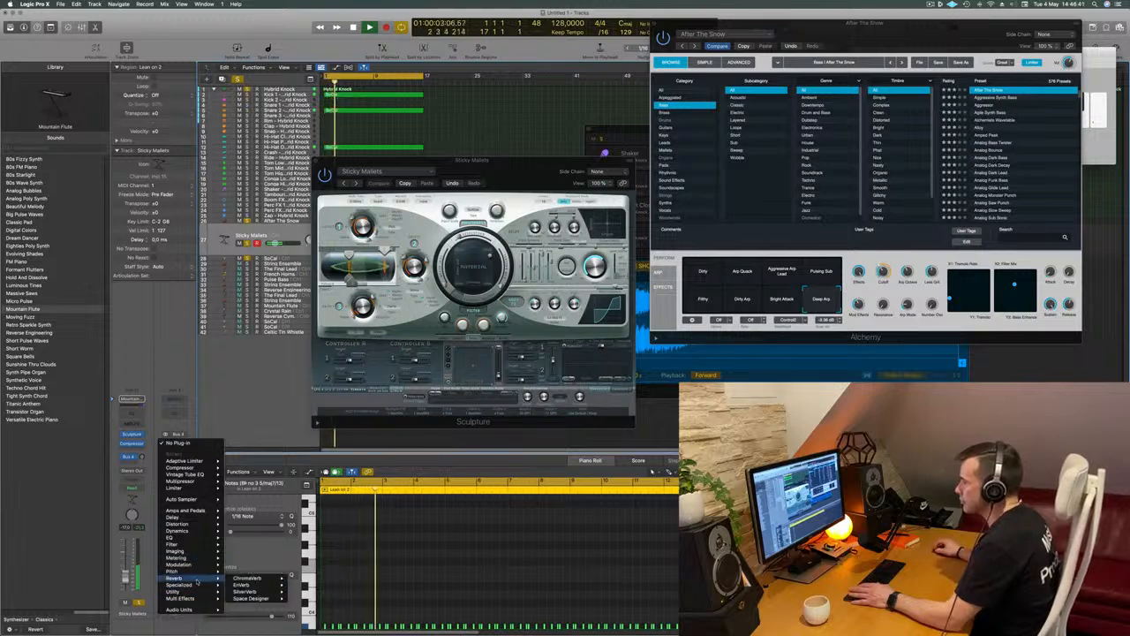
click(250, 592)
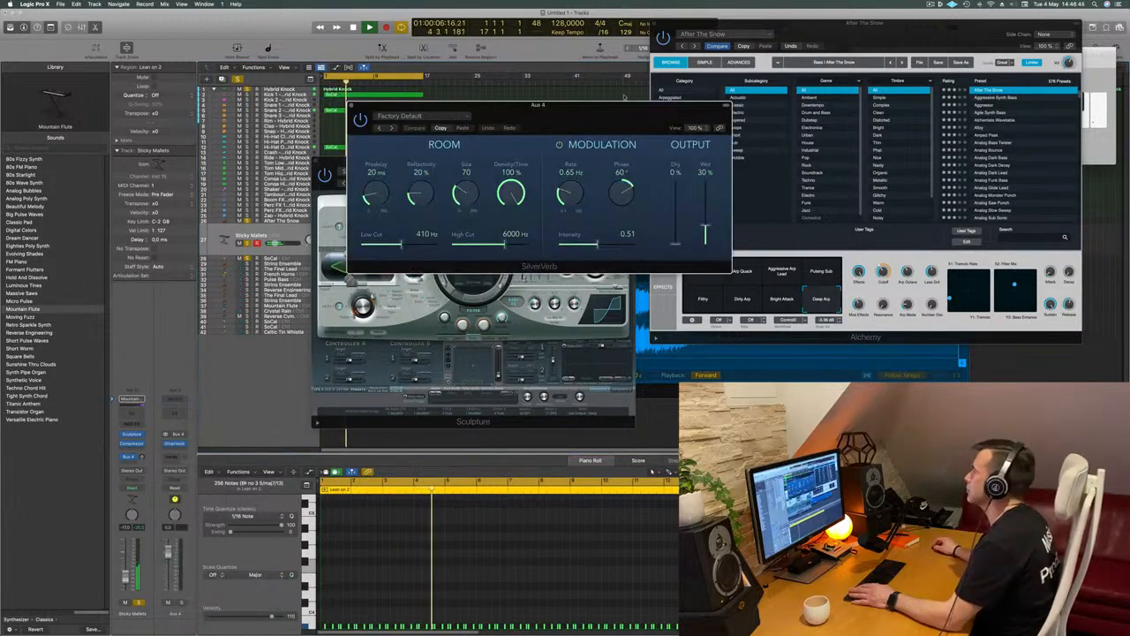
click(415, 116)
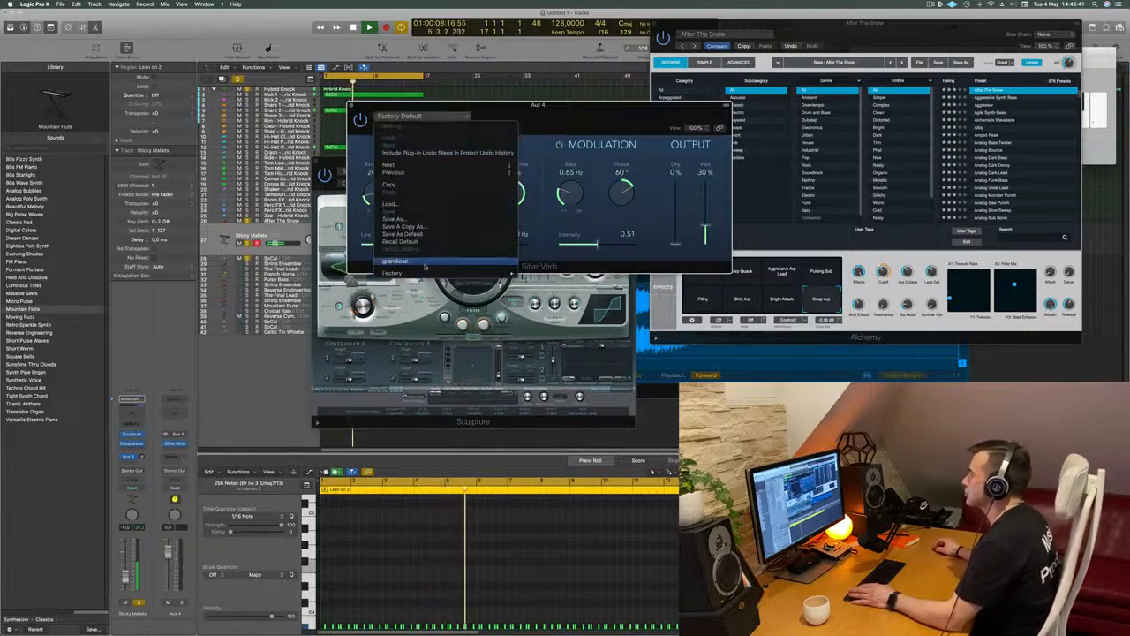
click(425, 263)
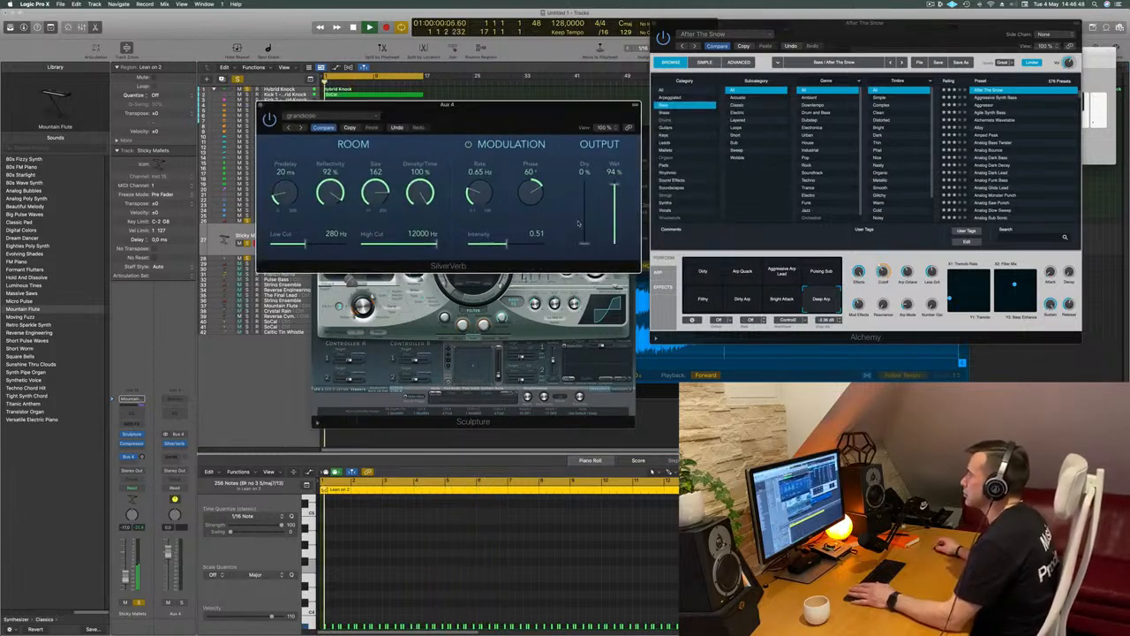
Set SilverVerb's wet output to 100%, raise the Sticky Mallets track's Bus 4 send level and move the reverb window off Sculpture
drag(614, 184, 614, 175)
key(space)
key(space)
key(space)
key(space)
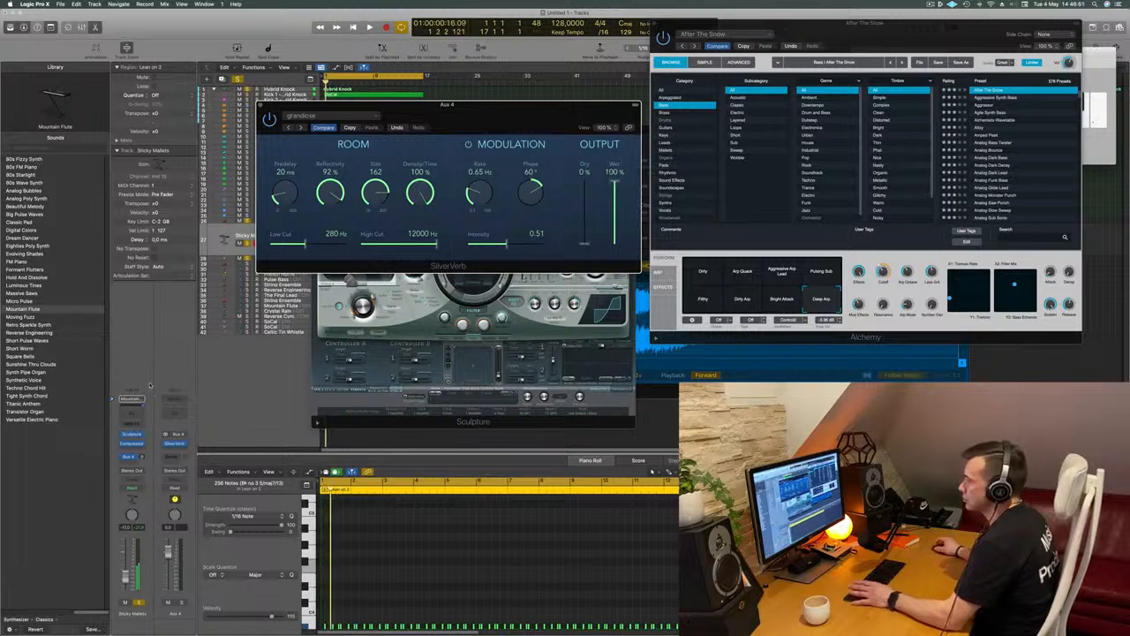
drag(142, 460, 143, 456)
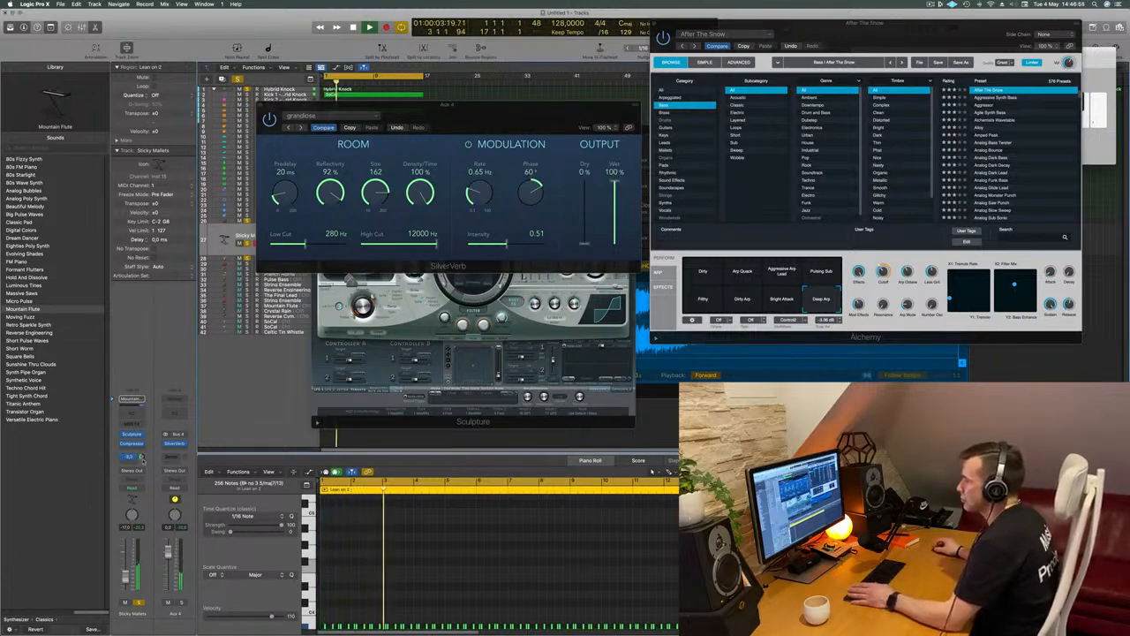
drag(446, 104, 889, 118)
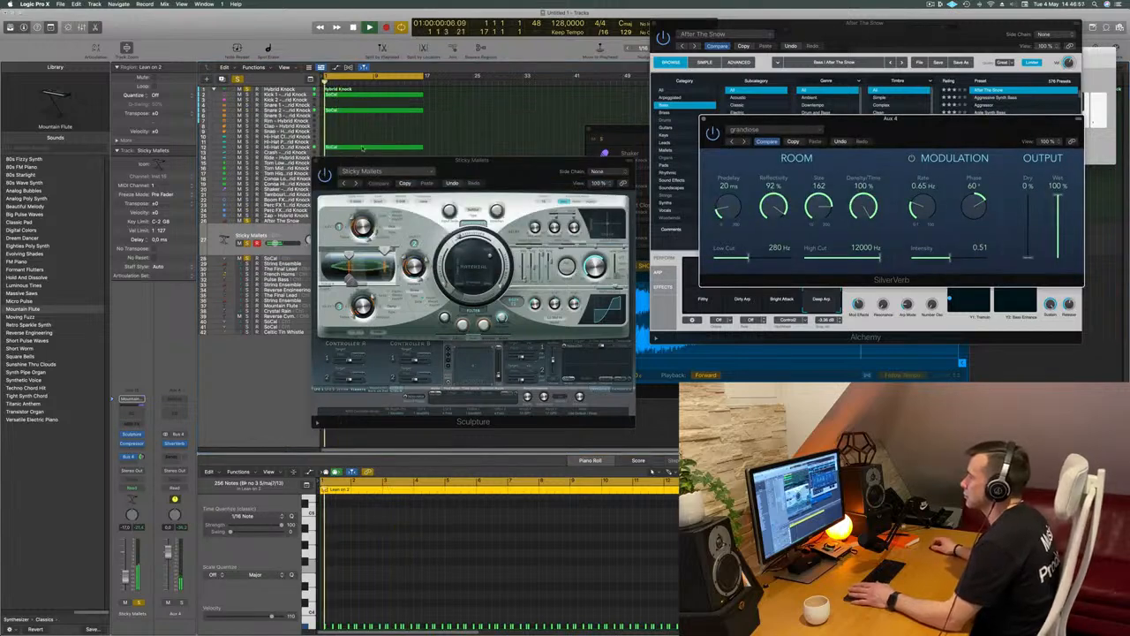
Step forward through Sculpture's presets with the reverb, auditioning Straw Mallets, Xylophone, Airy Lead, Cosmic Lead and Desert Nights, up to Mountain Flute
click(354, 183)
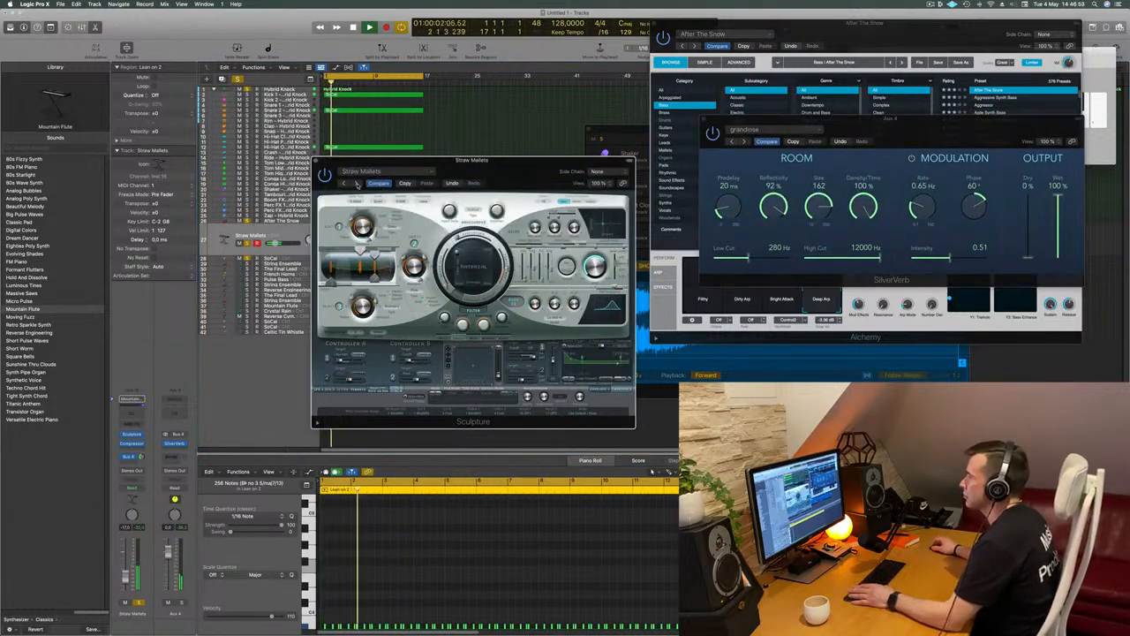
click(355, 183)
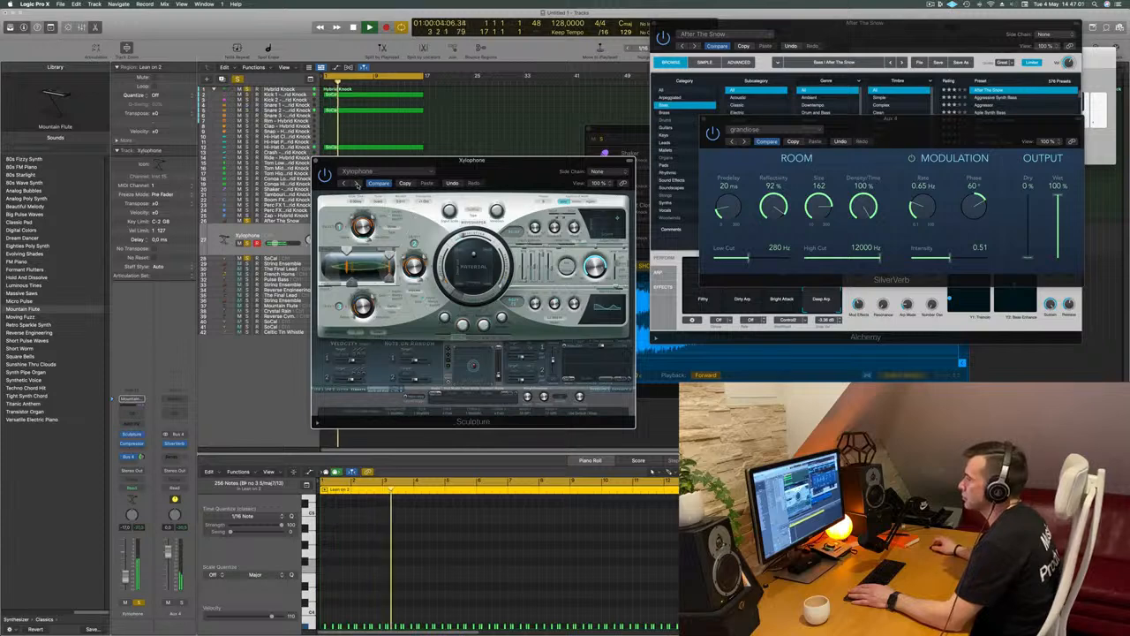
mouse_move(473, 160)
mouse_down()
mouse_move(582, 181)
mouse_move(517, 193)
mouse_up()
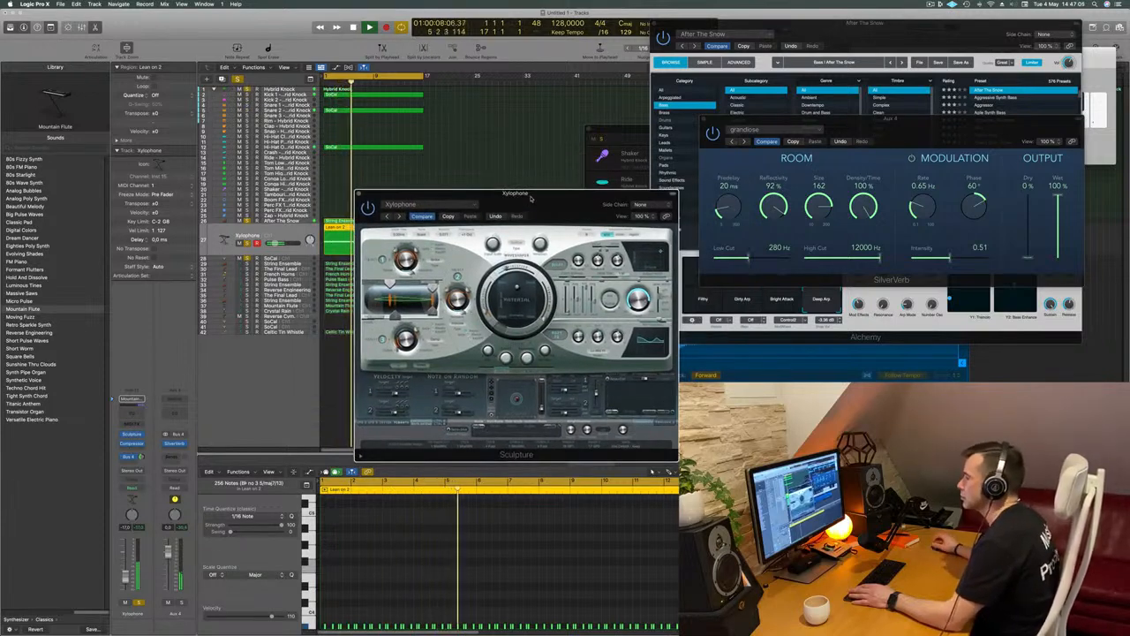
click(399, 216)
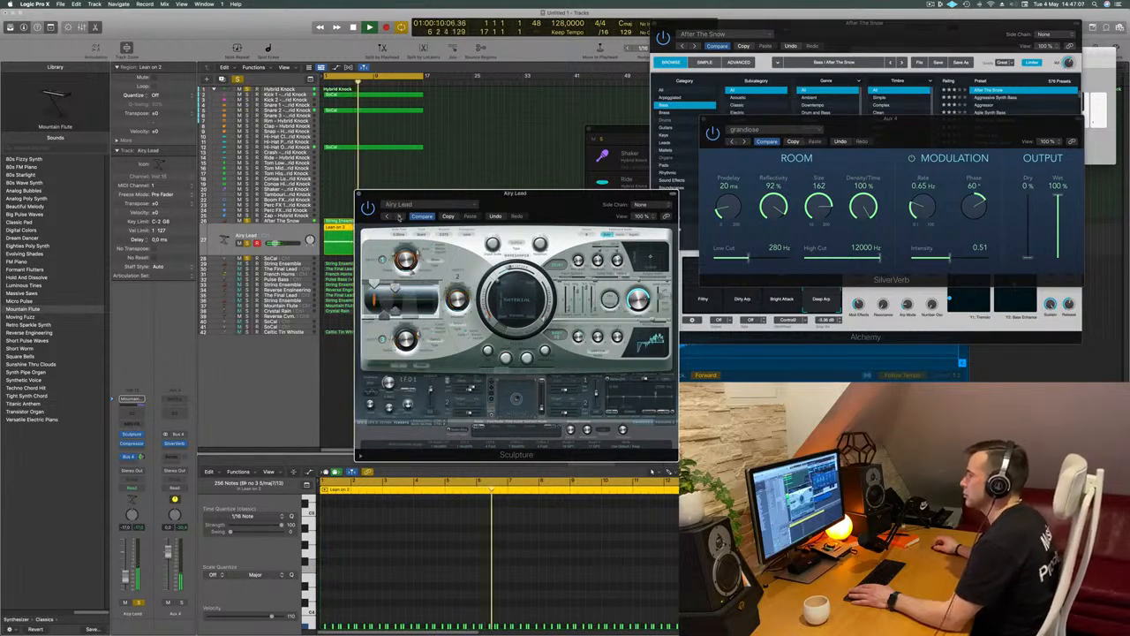
click(399, 216)
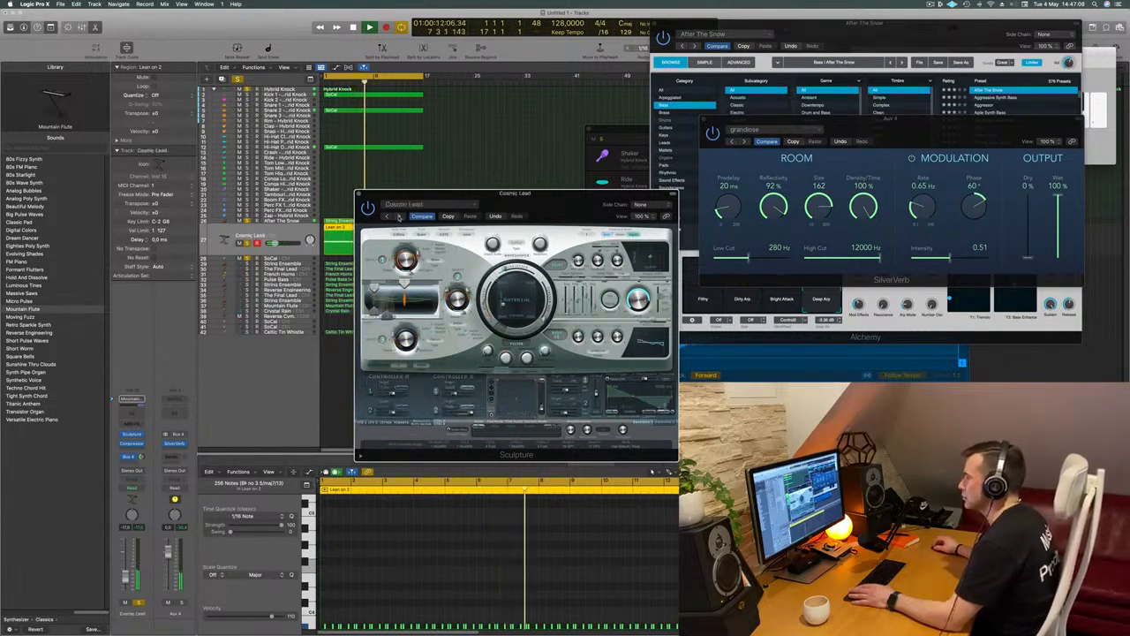
click(399, 216)
click(399, 216)
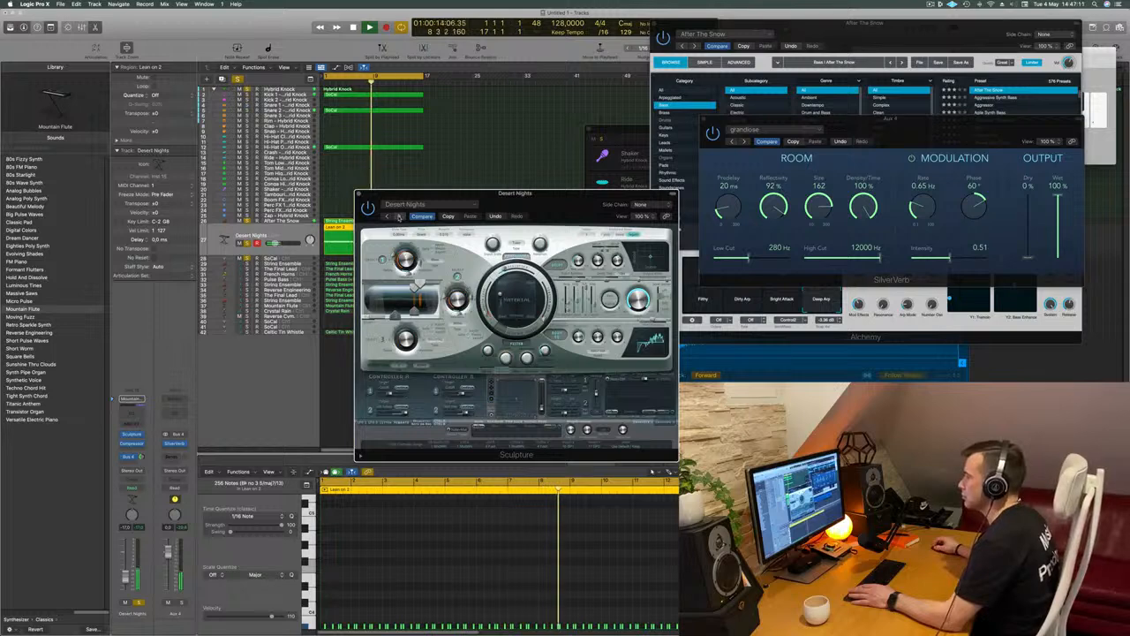
click(399, 216)
drag(472, 203, 430, 199)
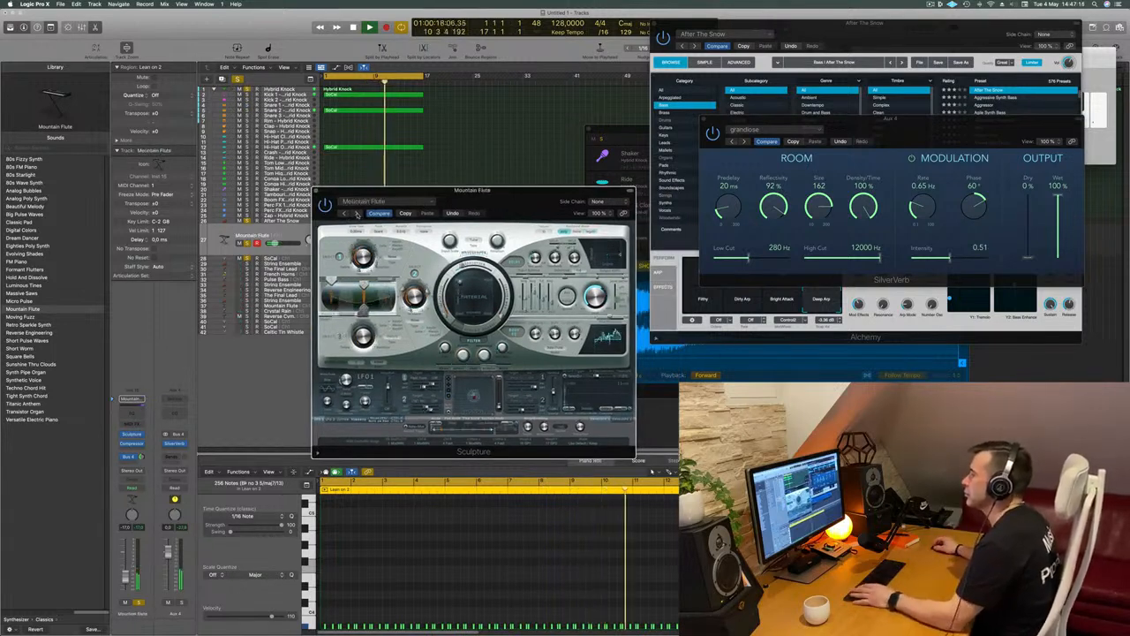
Continue auditioning Sculpture's presets through Overblown, Saturated Air, Twisted Oboe and Acoustic Harp, up to Ambience Pluck
click(356, 213)
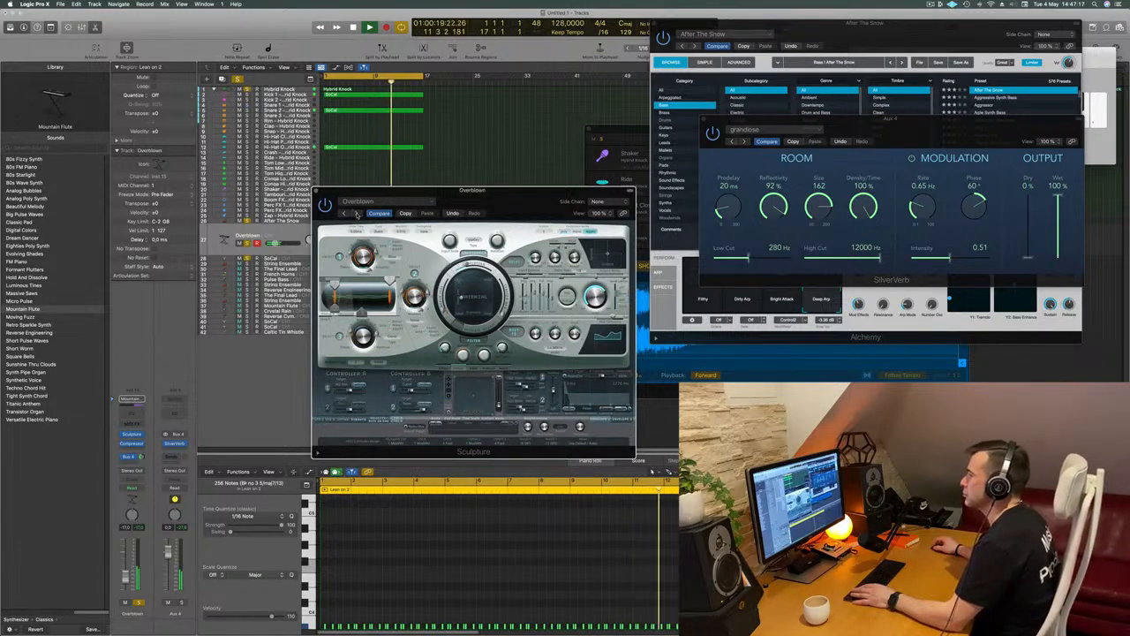
click(356, 214)
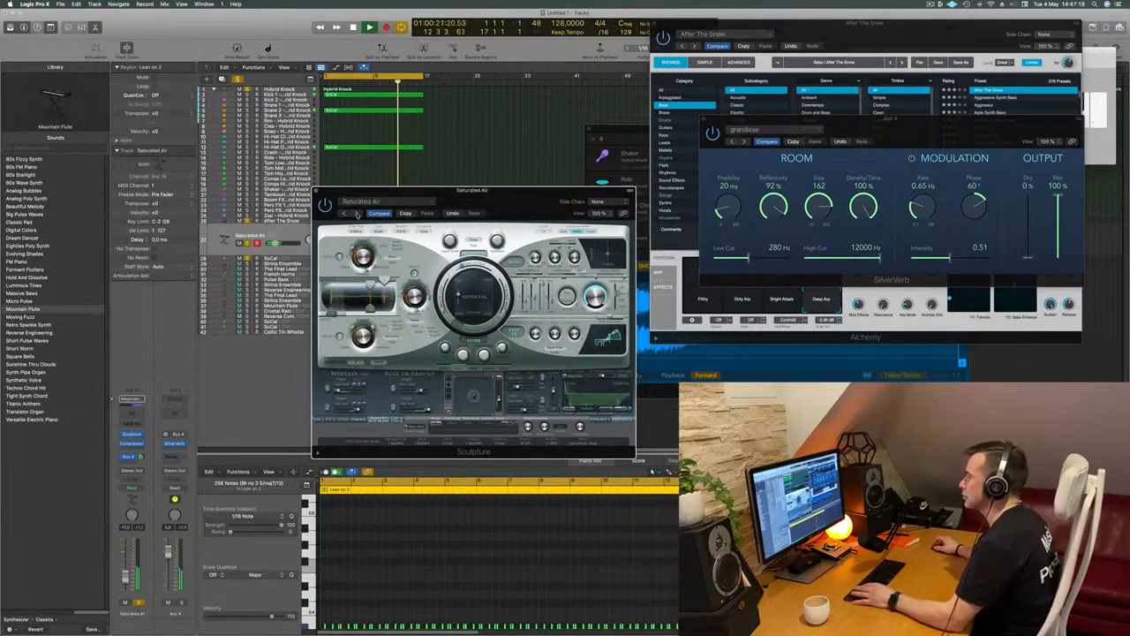
click(356, 213)
click(356, 214)
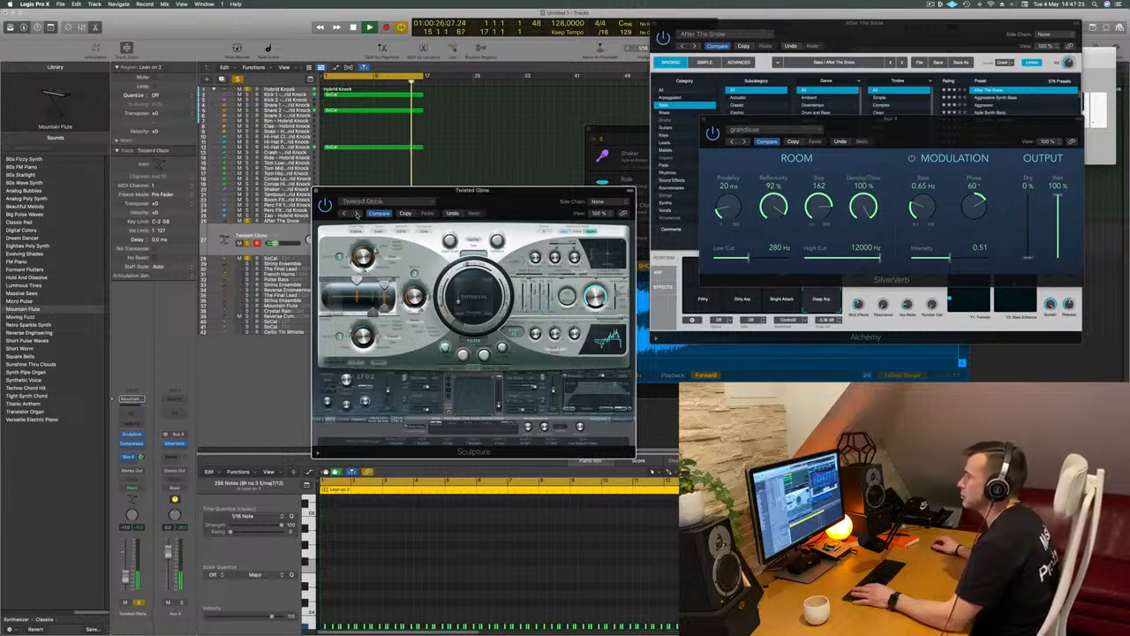
click(354, 213)
click(355, 213)
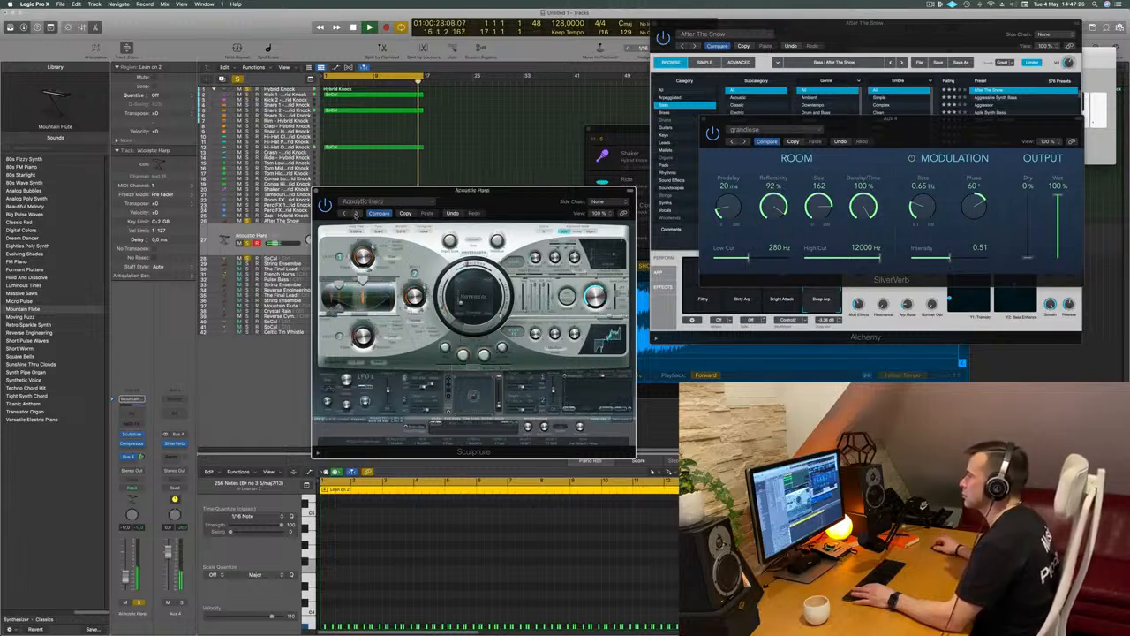
click(355, 213)
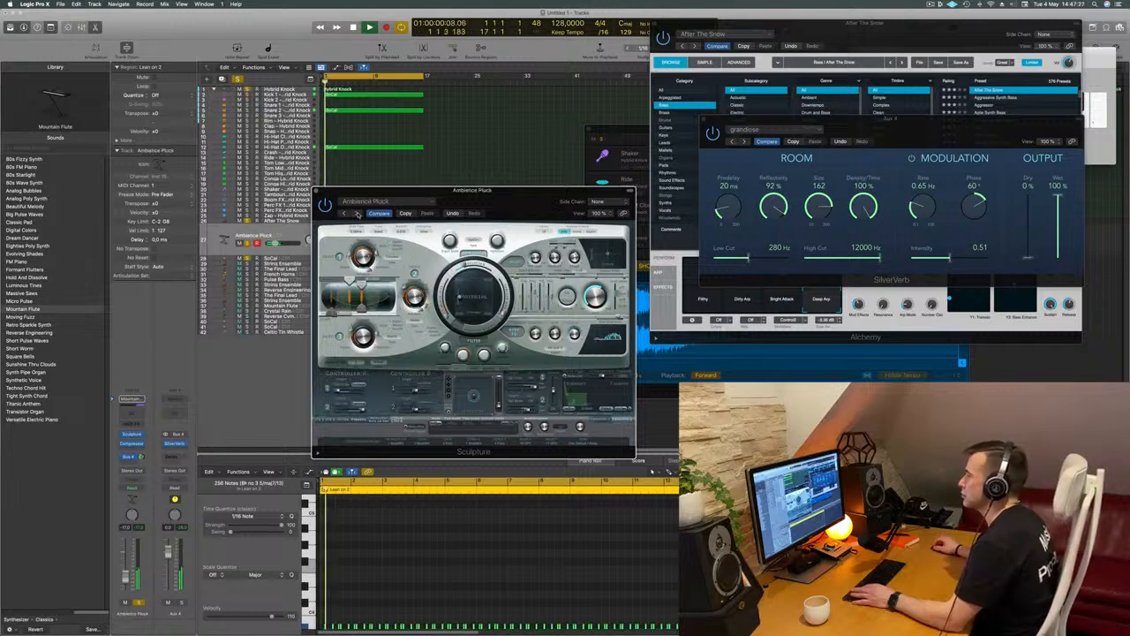
Raise the Ambience Pluck track's volume slightly and advance Sculpture to the Bombay Pluck preset
drag(515, 201, 643, 152)
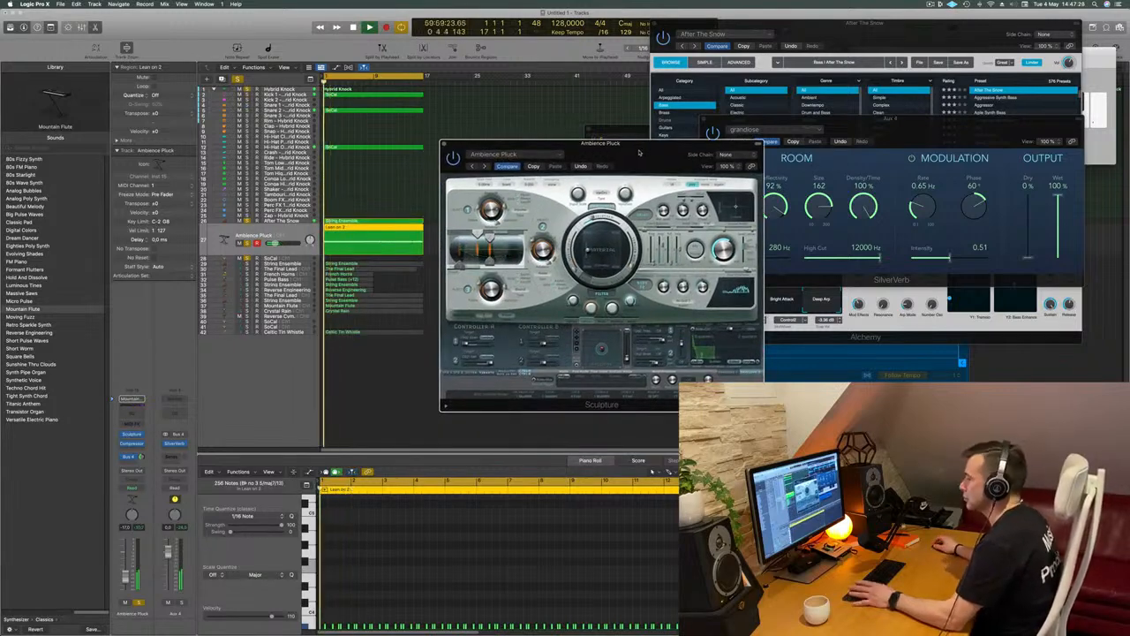
drag(272, 243, 275, 242)
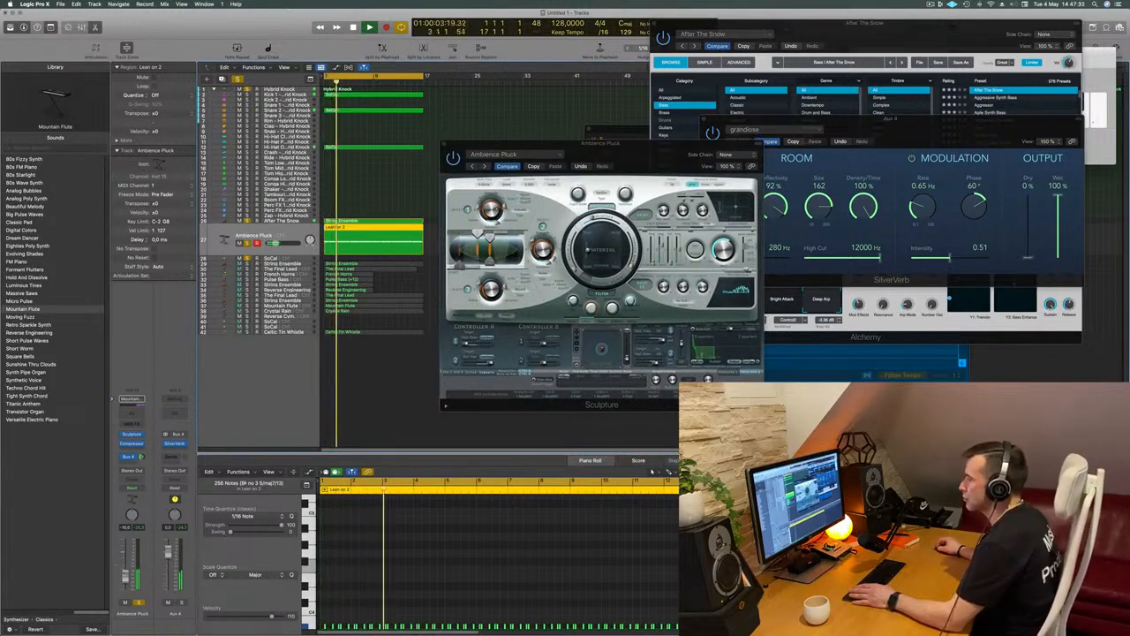
drag(440, 155, 396, 172)
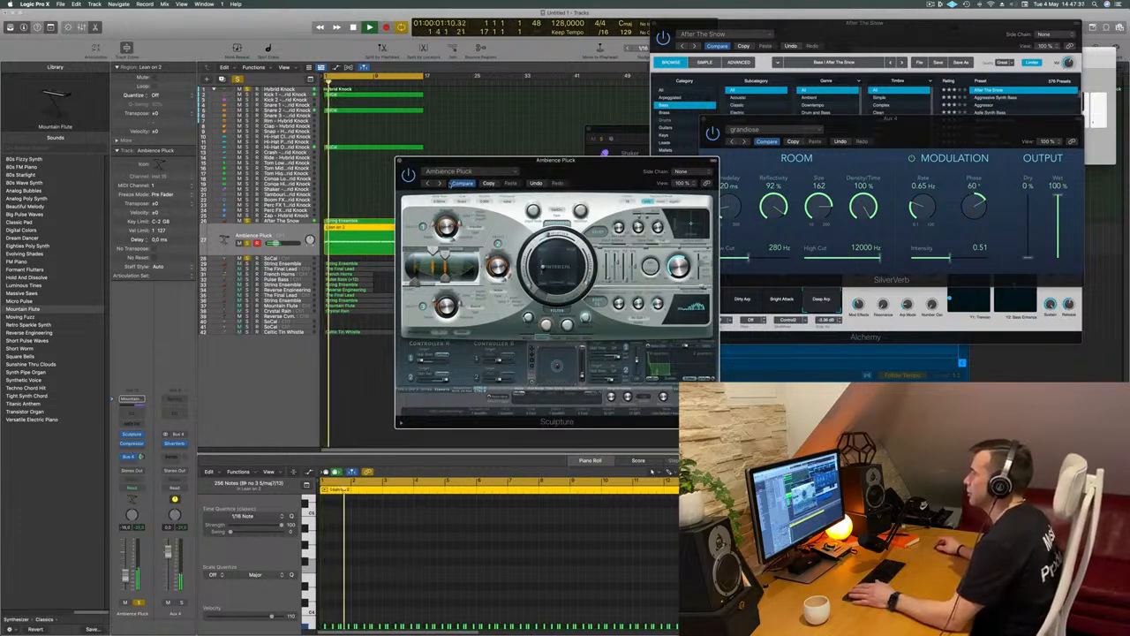
click(439, 182)
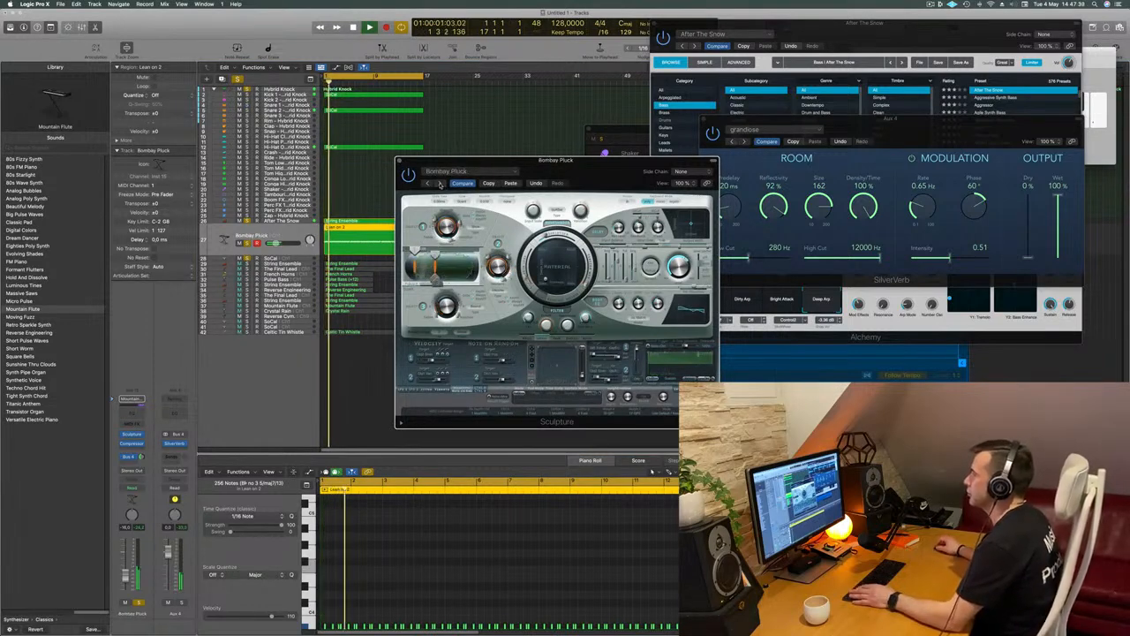
Step forward through Sculpture's presets, auditioning Buzzy Picking, Funky Lick Stratocaster and La Mediterranee, up to Loose Strings
click(440, 183)
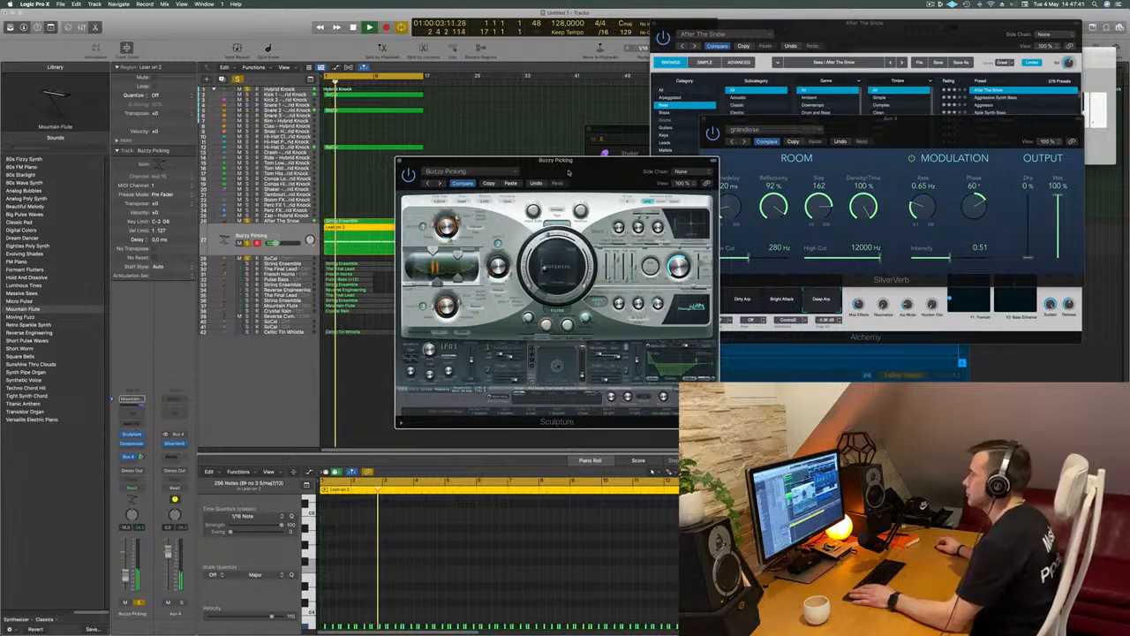
drag(566, 173, 563, 172)
click(237, 404)
click(438, 183)
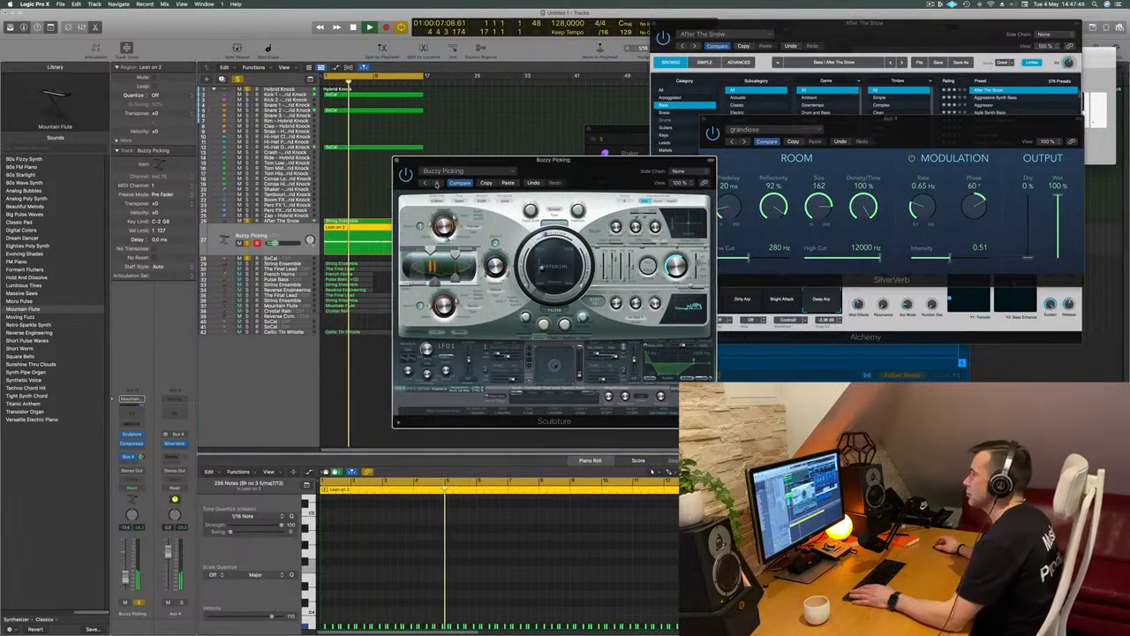
click(436, 182)
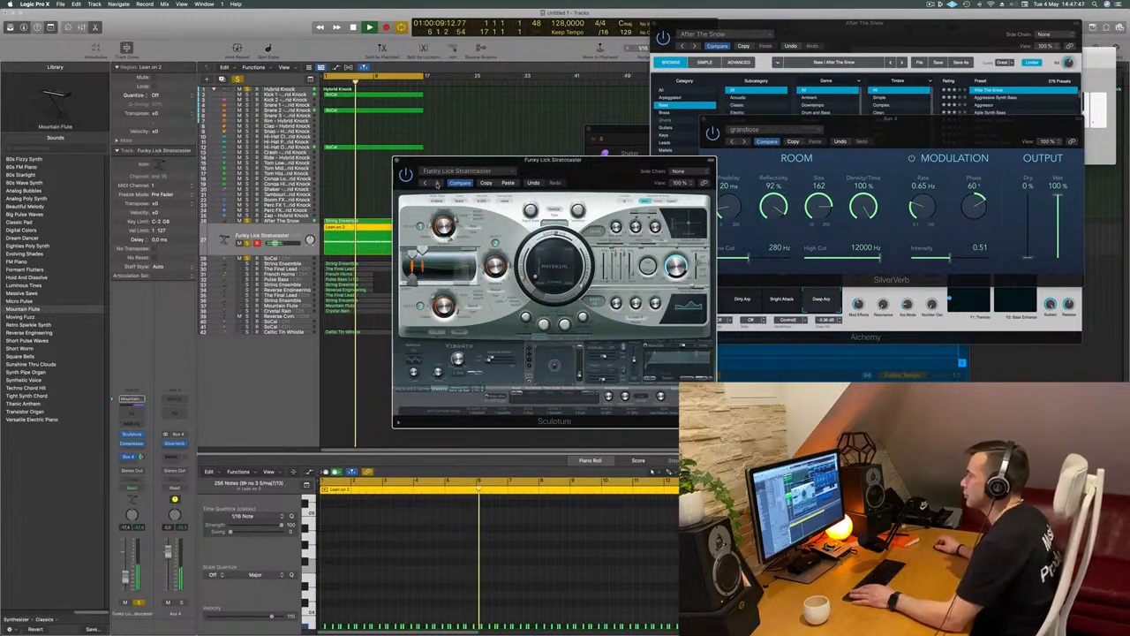
click(437, 183)
click(437, 183)
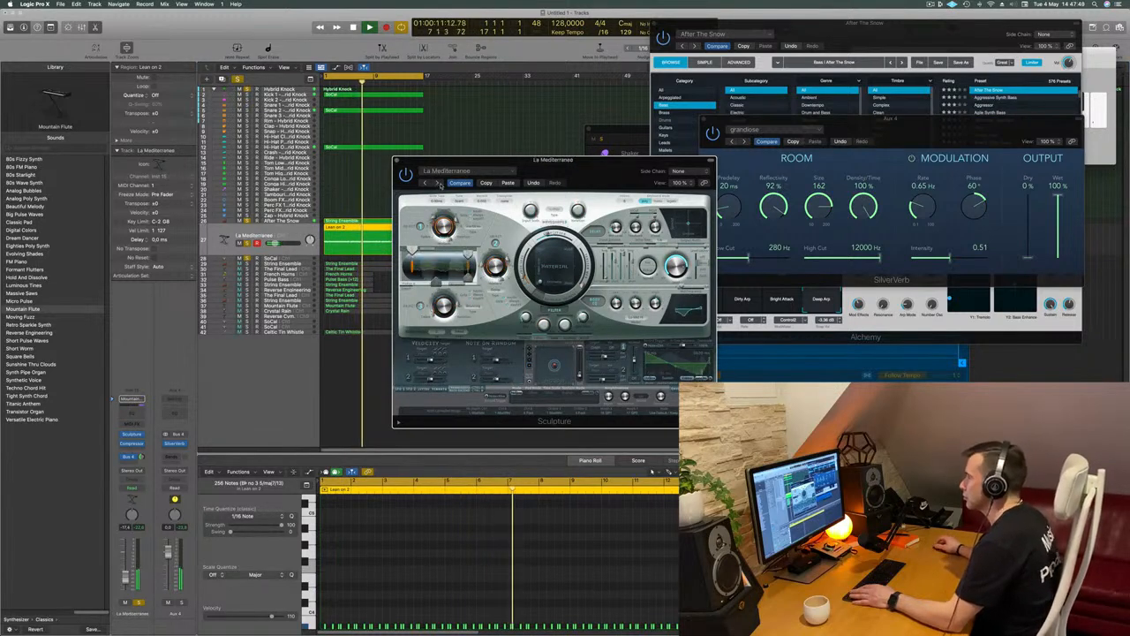
click(437, 182)
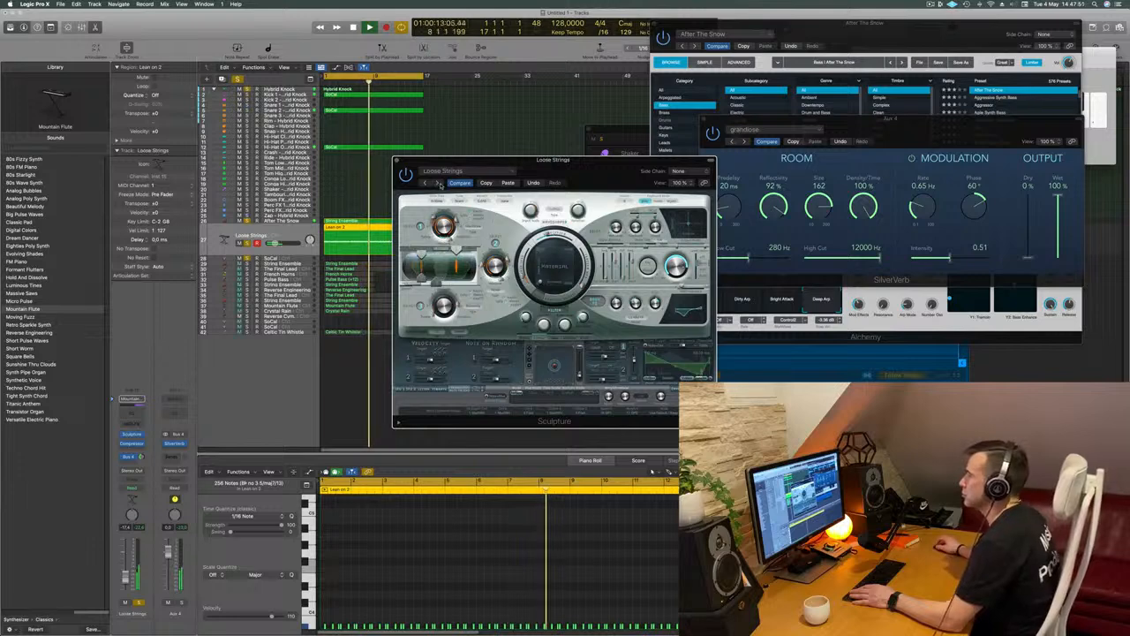
Advance Sculpture to the Namaste preset and fine-tune that track's volume
click(438, 182)
mouse_move(592, 164)
mouse_down()
mouse_move(573, 143)
mouse_move(592, 140)
mouse_up()
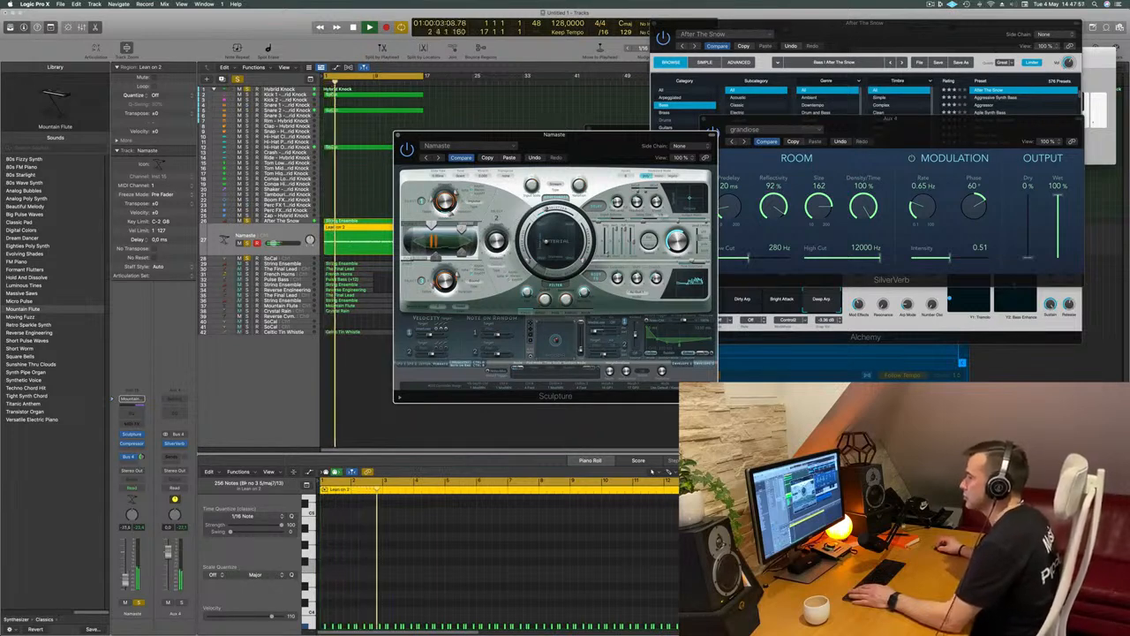
click(126, 581)
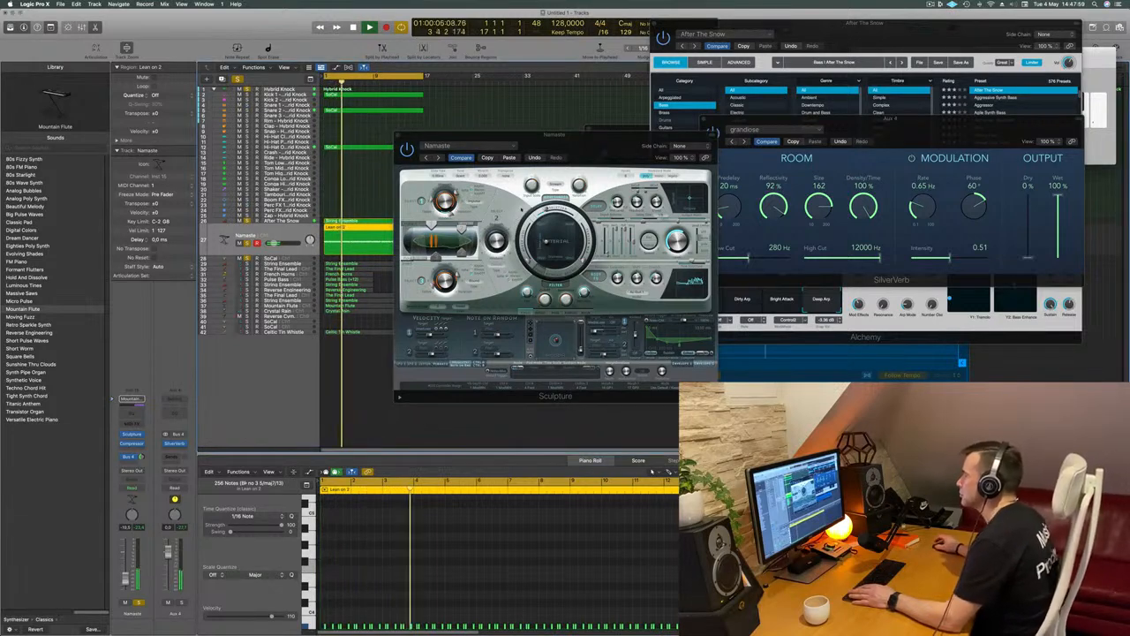
drag(545, 299, 543, 290)
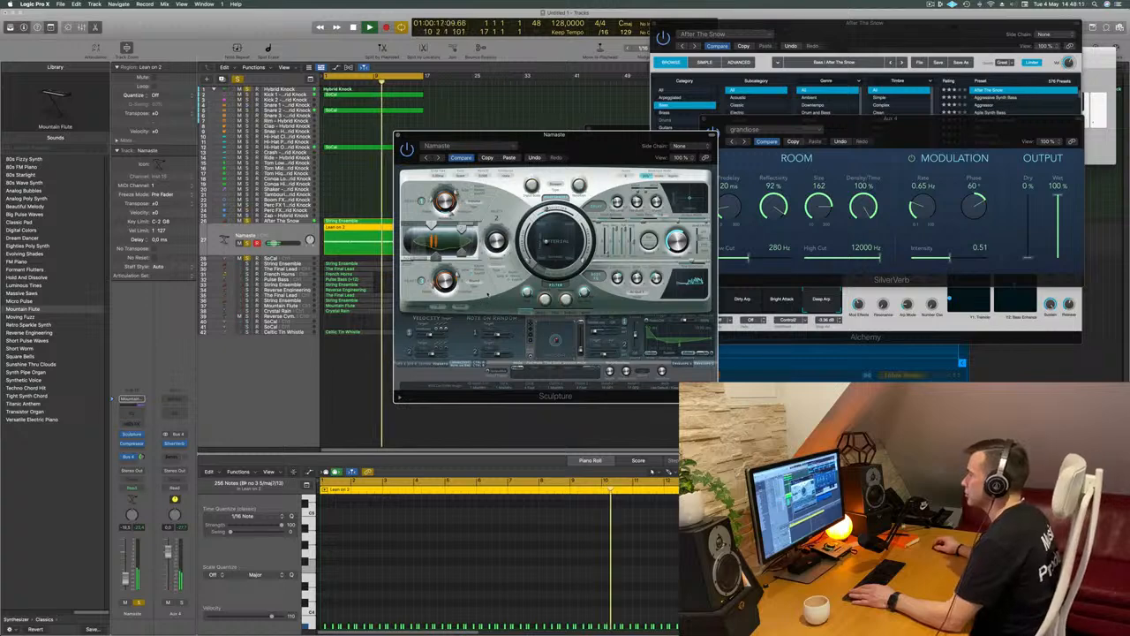
Add a Channel EQ to the Namaste track with a high cut at 9000 Hz, 48 dB/Oct and Q 0.27
click(132, 413)
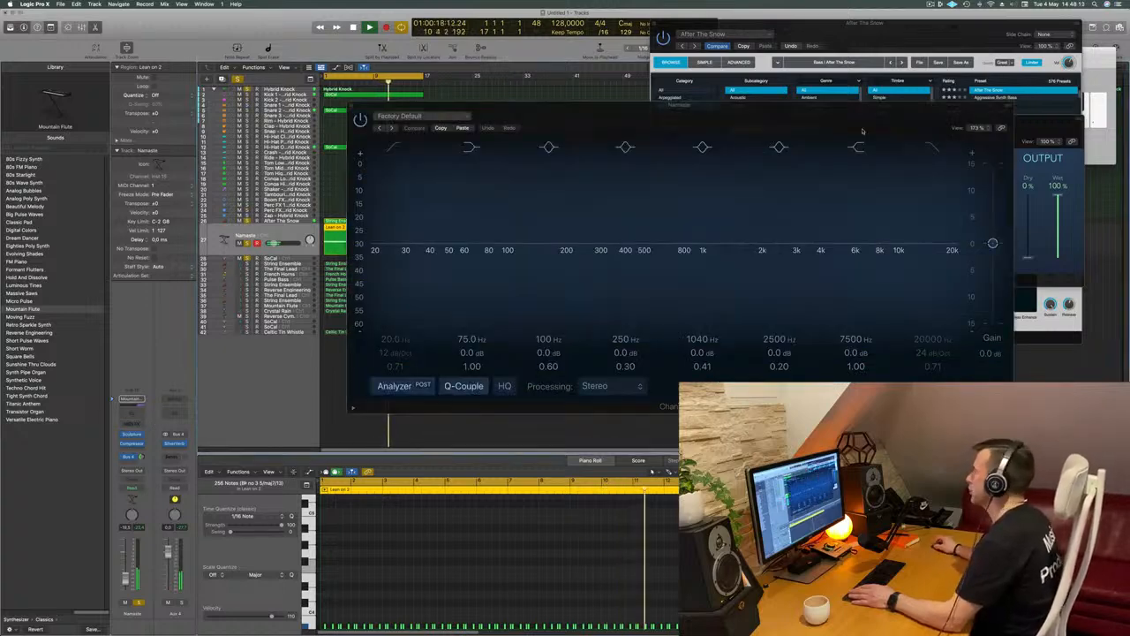
click(933, 147)
scroll(933, 346, down, 3)
scroll(935, 339, down, 10)
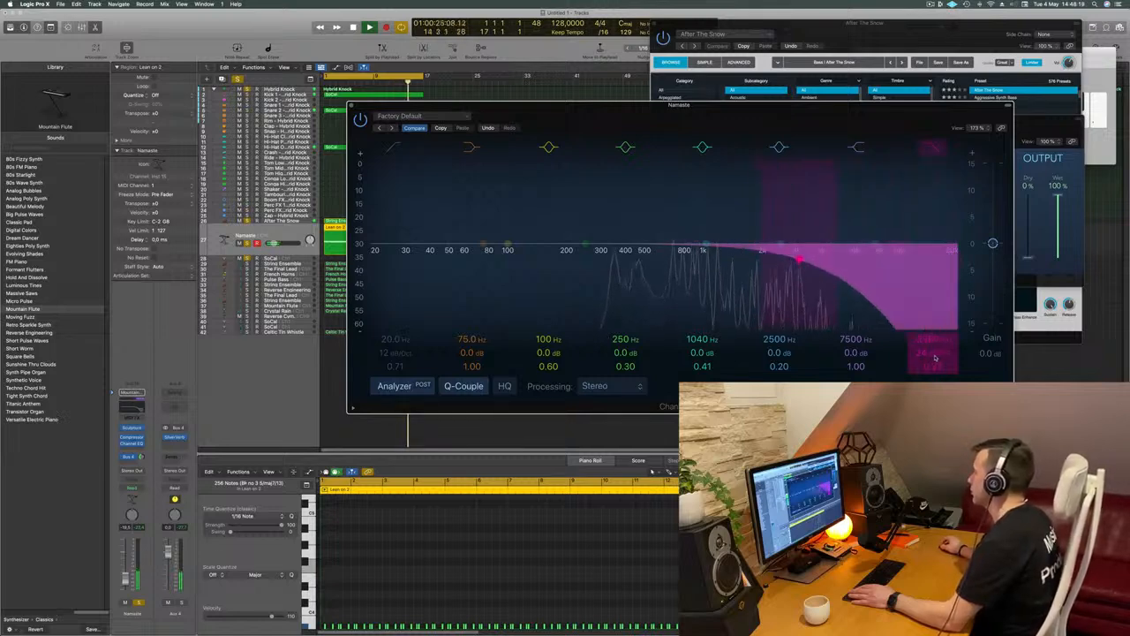
scroll(934, 352, up, 2)
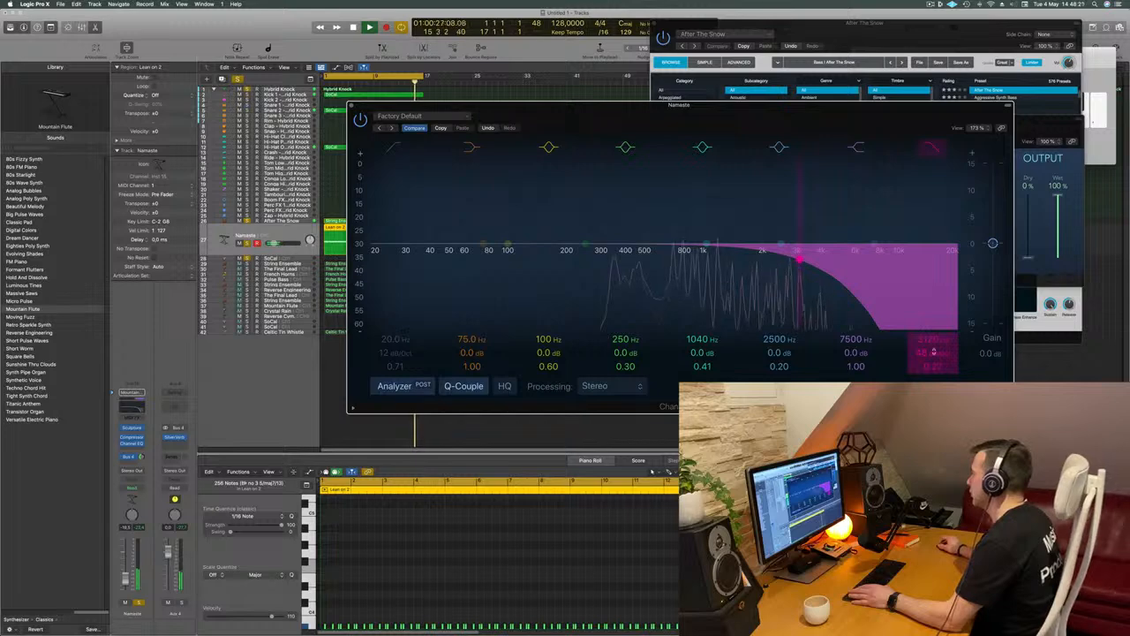
scroll(933, 341, up, 5)
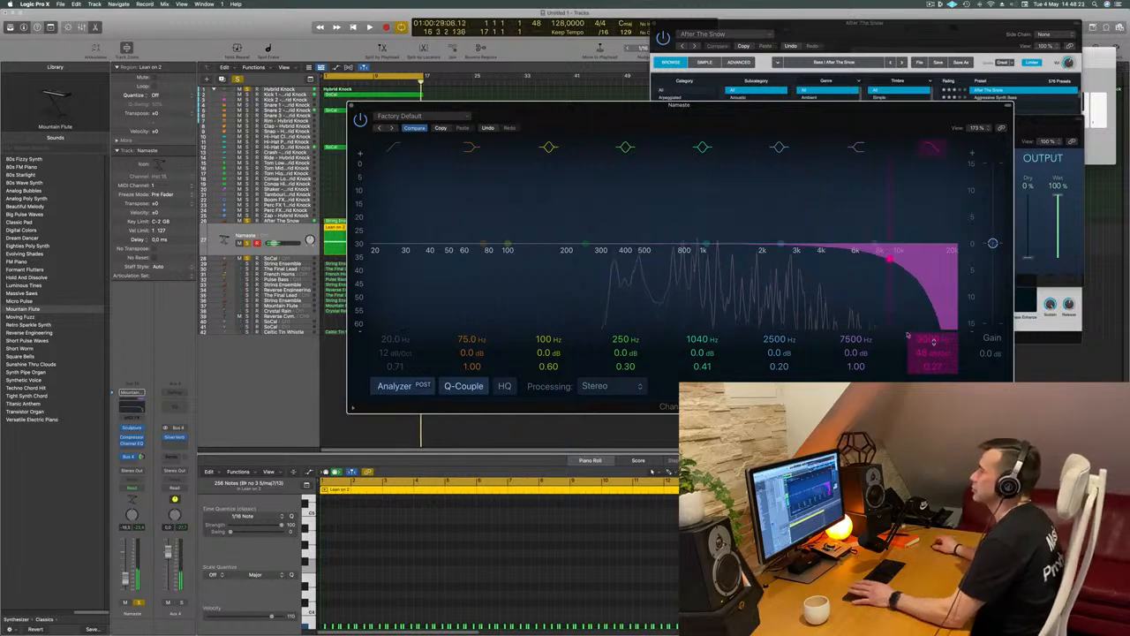
Close the Channel EQ and Sculpture windows while replaying from the start, and deselect the Namaste region
drag(594, 113, 645, 110)
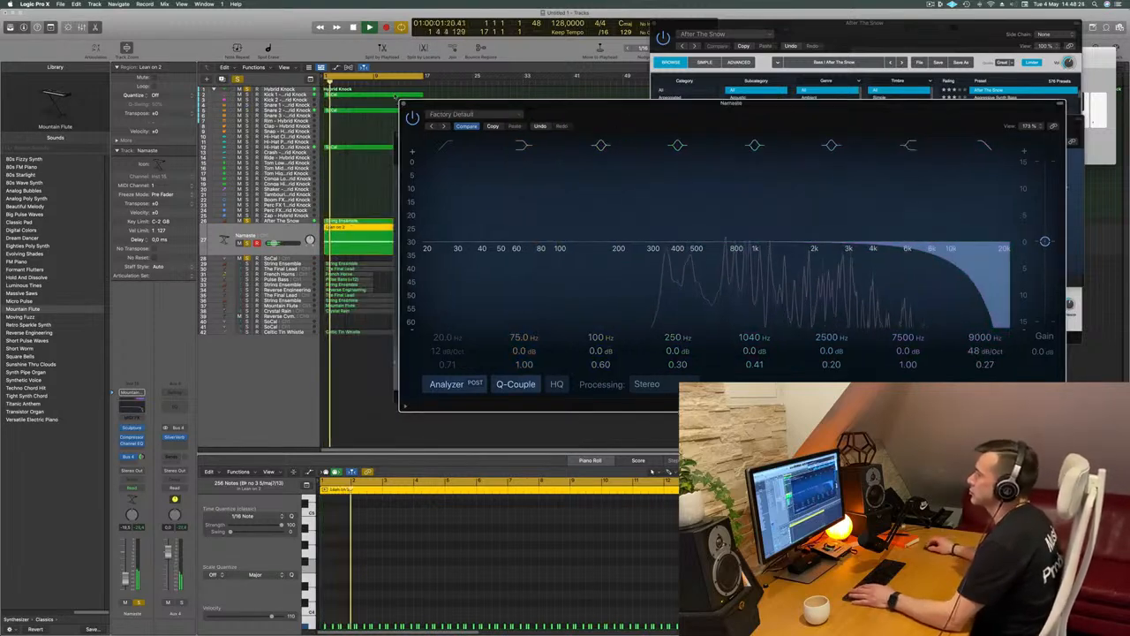
click(404, 104)
key(Return)
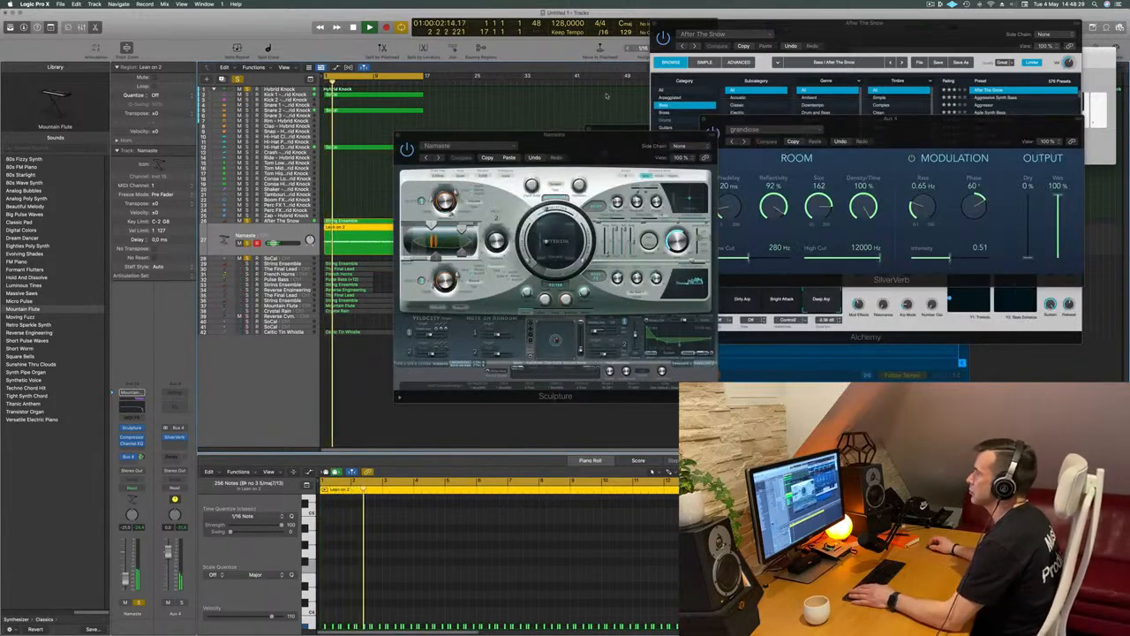
drag(394, 141, 562, 152)
key(Return)
click(564, 145)
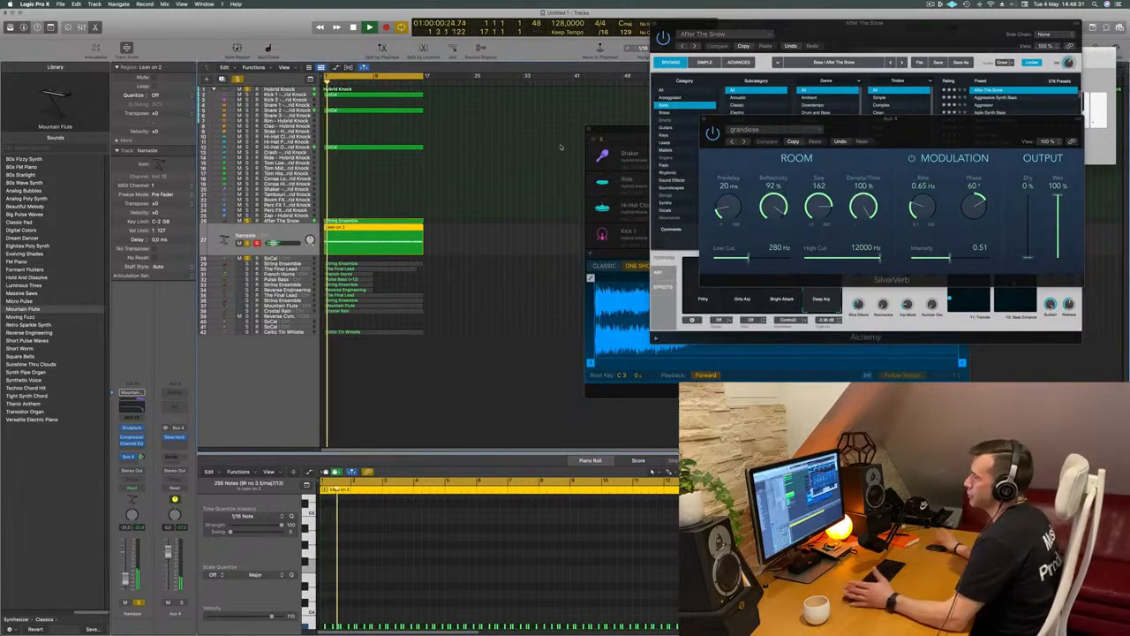
click(513, 240)
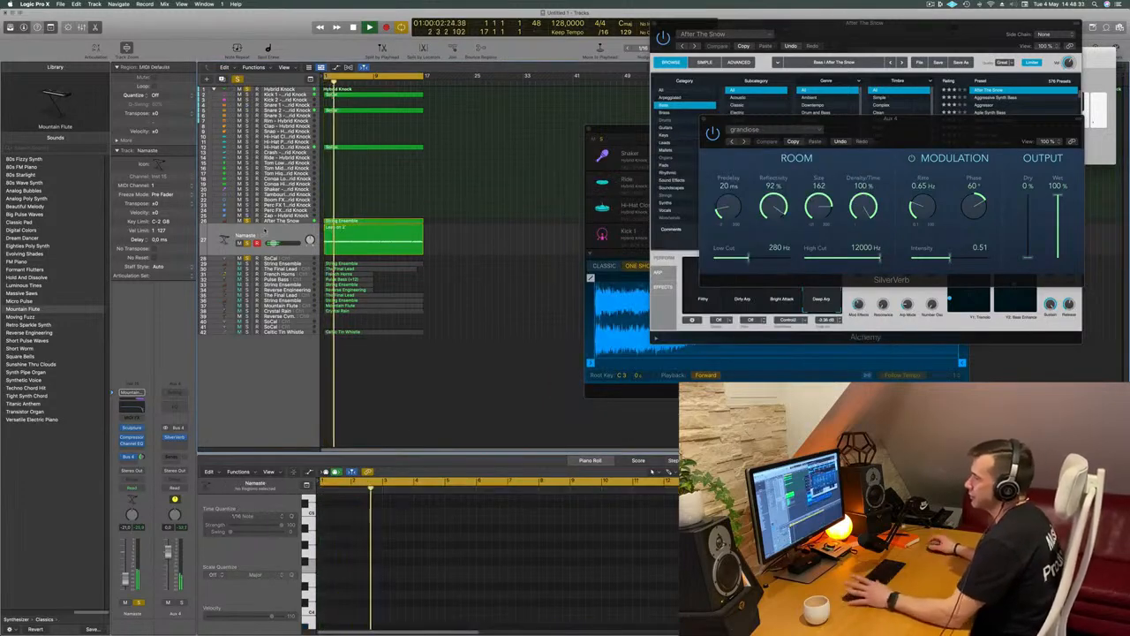
Examine the notes of the unused tracks below Namaste, including String Ensemble and Celtic Tin Whistle
click(276, 264)
key(Return)
click(295, 332)
key(Return)
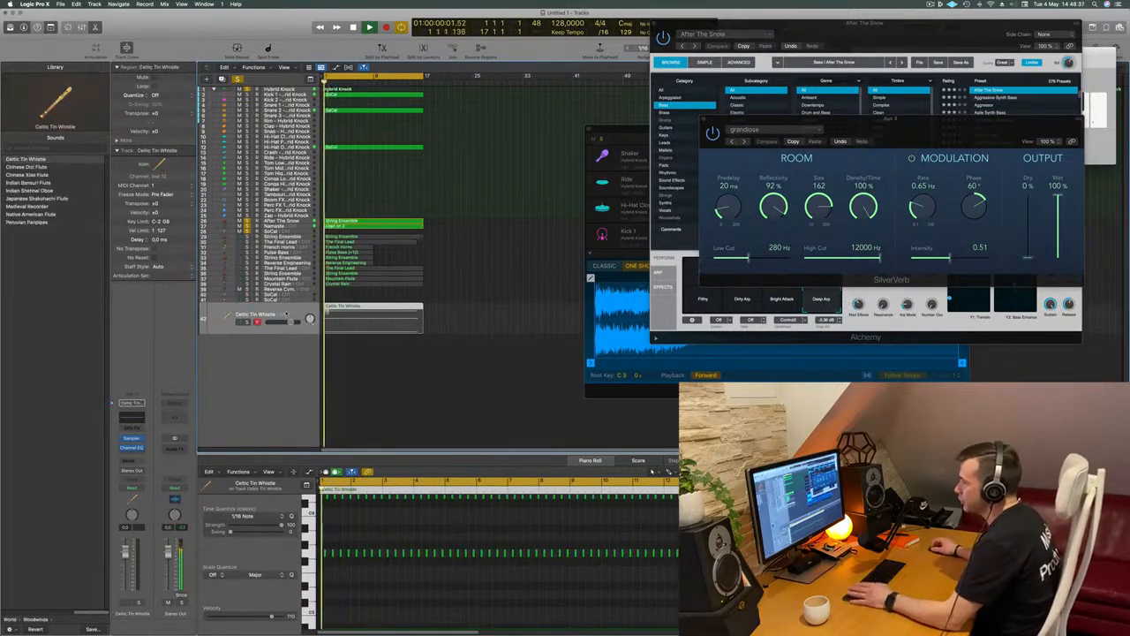
key(Return)
Solo the String Ensemble track below Namaste and balance its volume against the other playing tracks
click(284, 237)
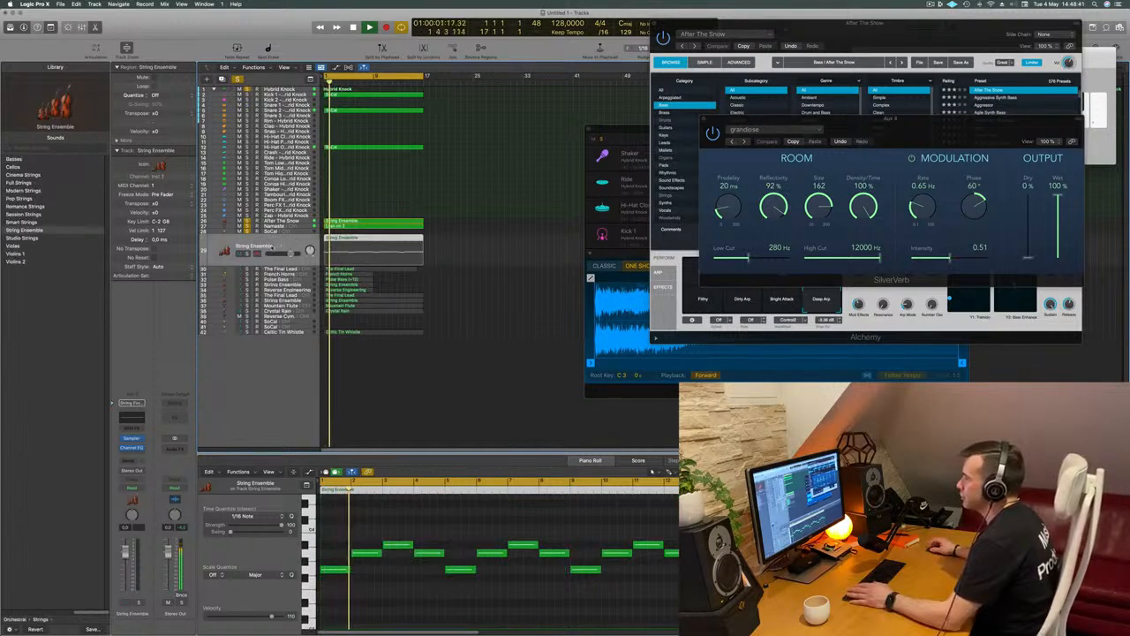
key(Return)
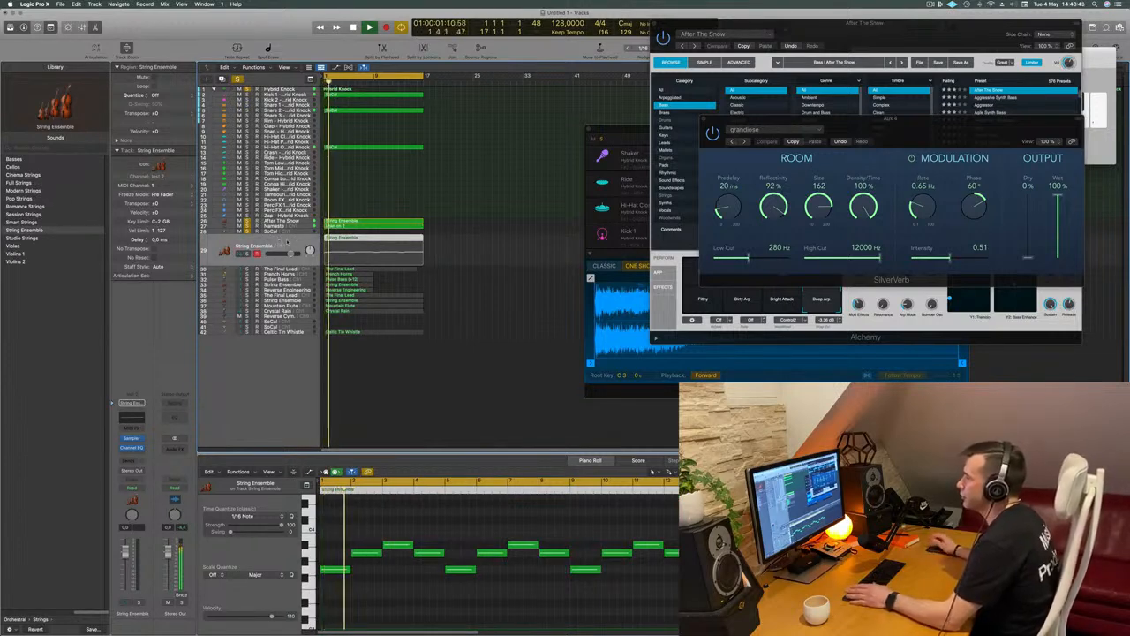
key(Return)
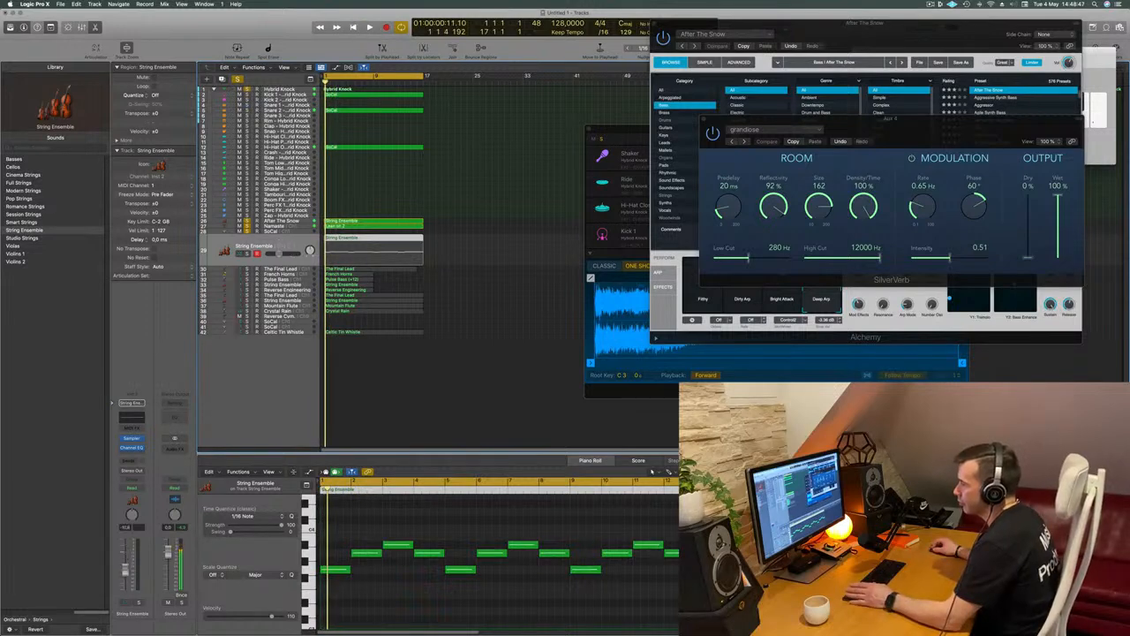
click(138, 603)
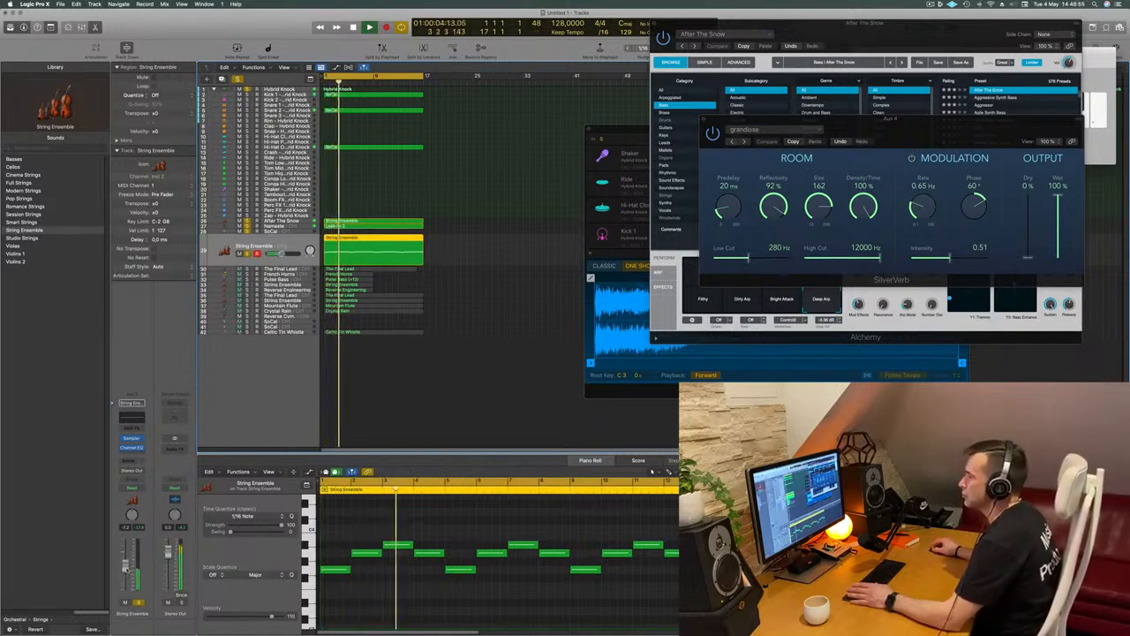
key(Return)
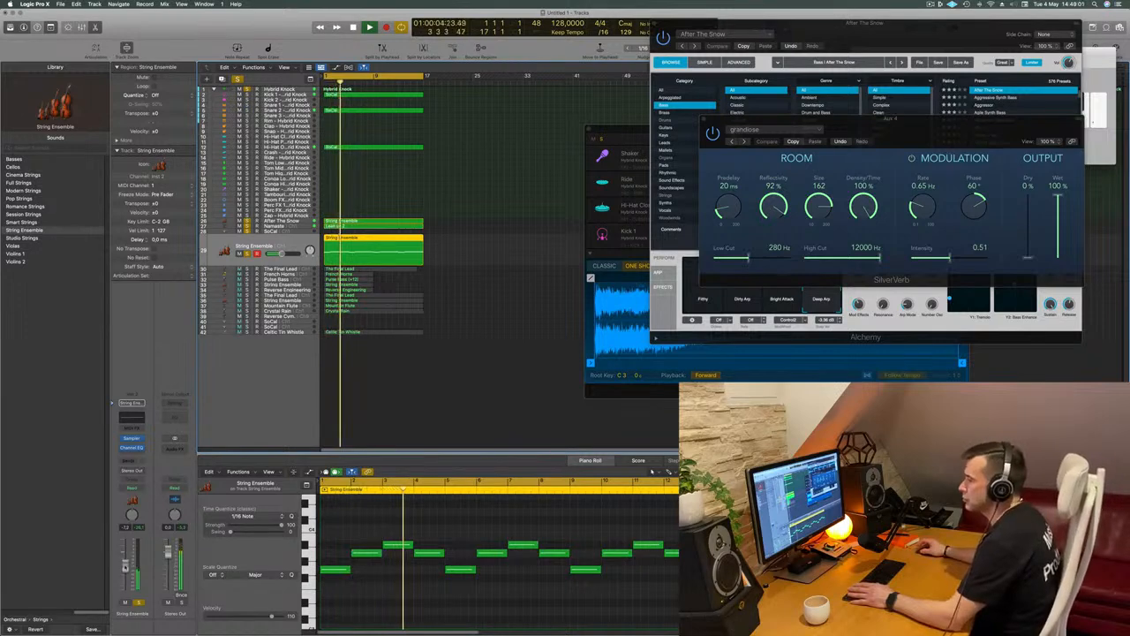
Add a send from the String Ensemble track to Bus 4 feeding the Aux 4 reverb
click(131, 459)
mouse_move(145, 470)
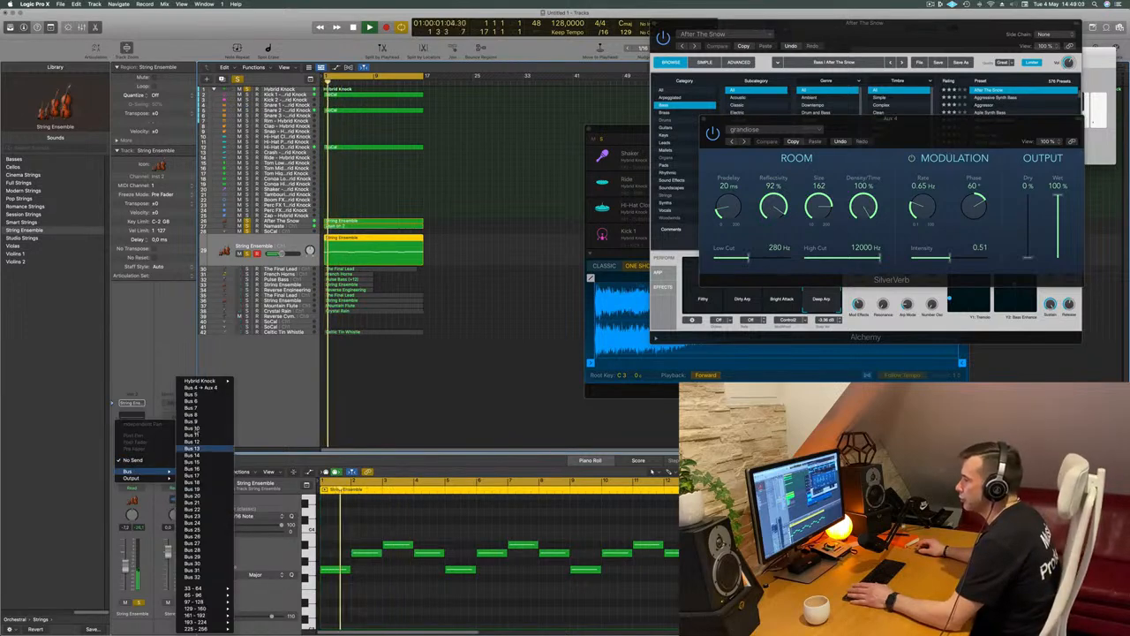
click(202, 386)
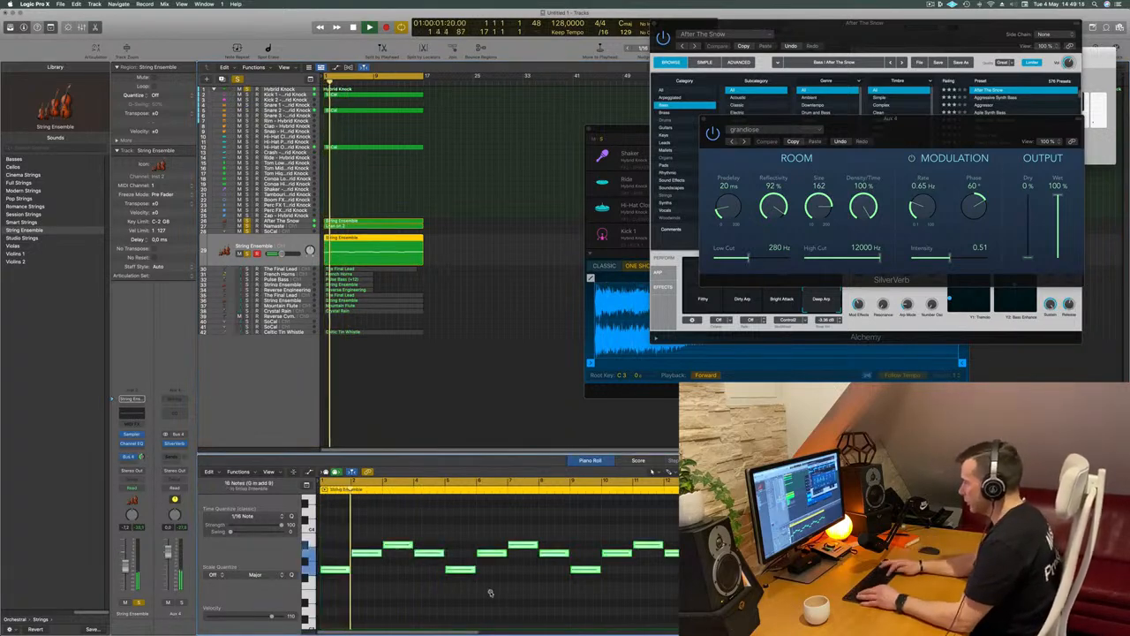
Transpose all the String Ensemble notes down an octave and add a new track with duplicate settings
key(alt+shift+Down)
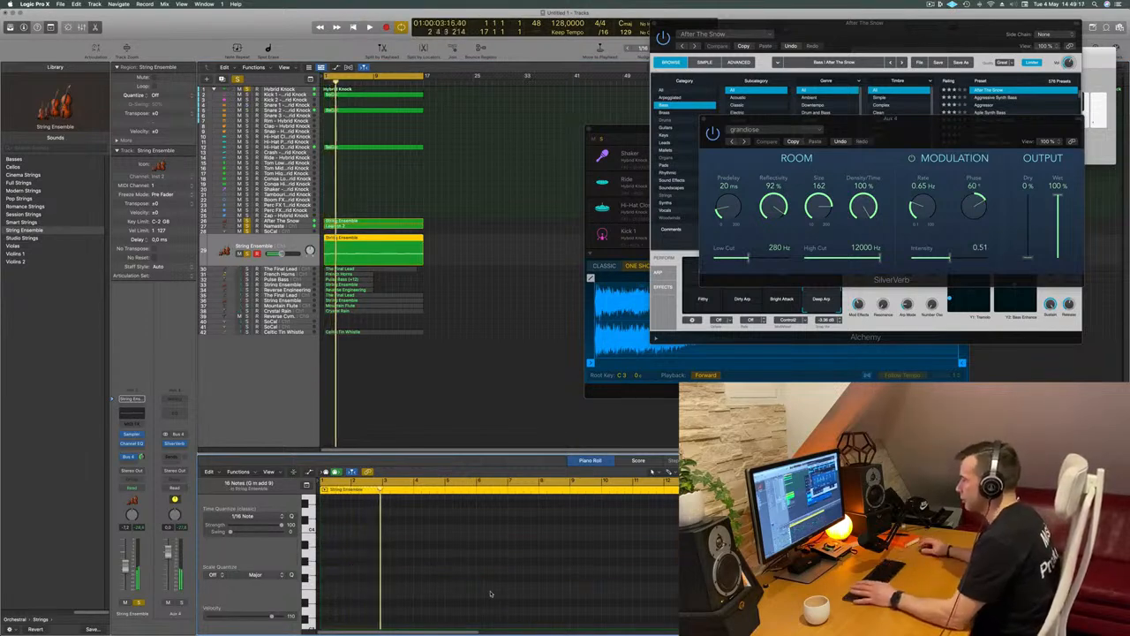
scroll(489, 566, down, 5)
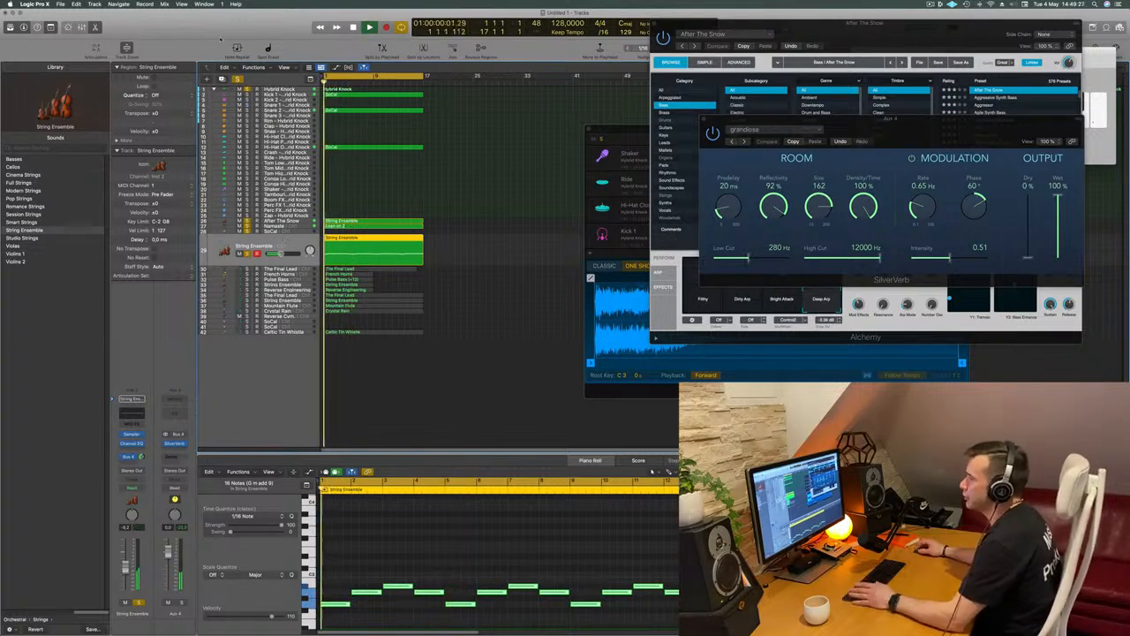
click(225, 78)
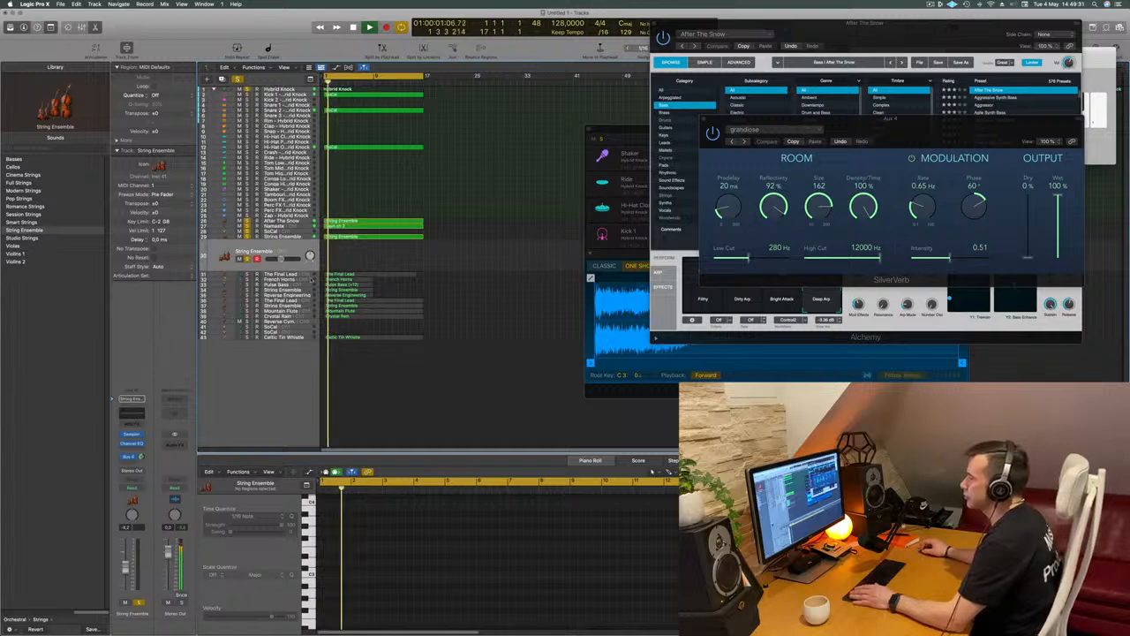
Solo The Final Lead track below the new String Ensemble track and lower its volume
click(300, 274)
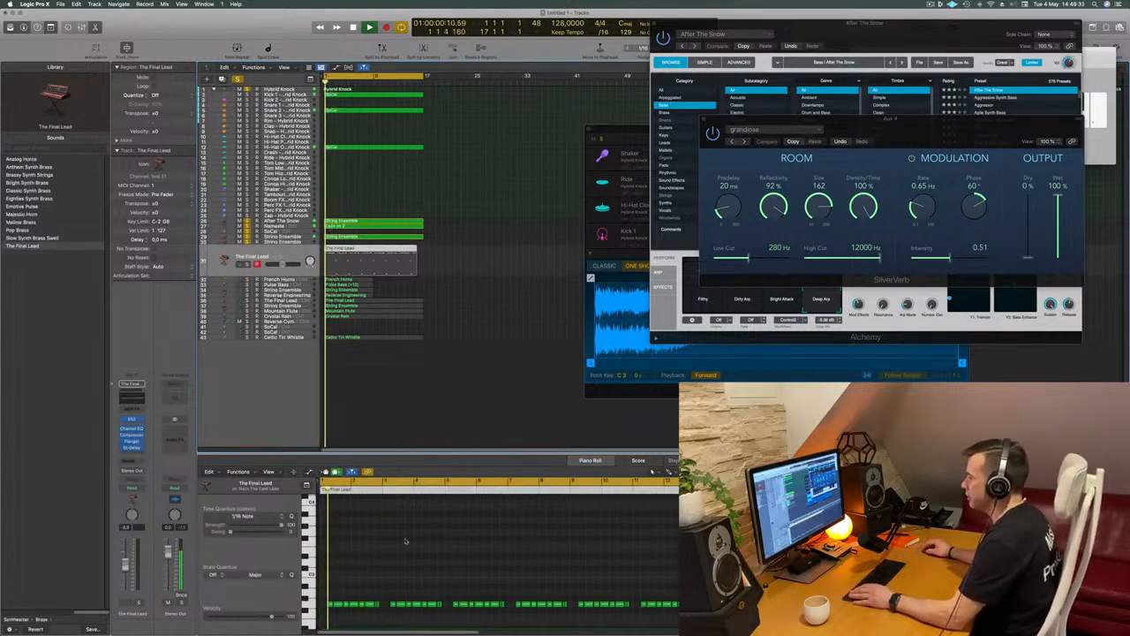
scroll(411, 551, down, 3)
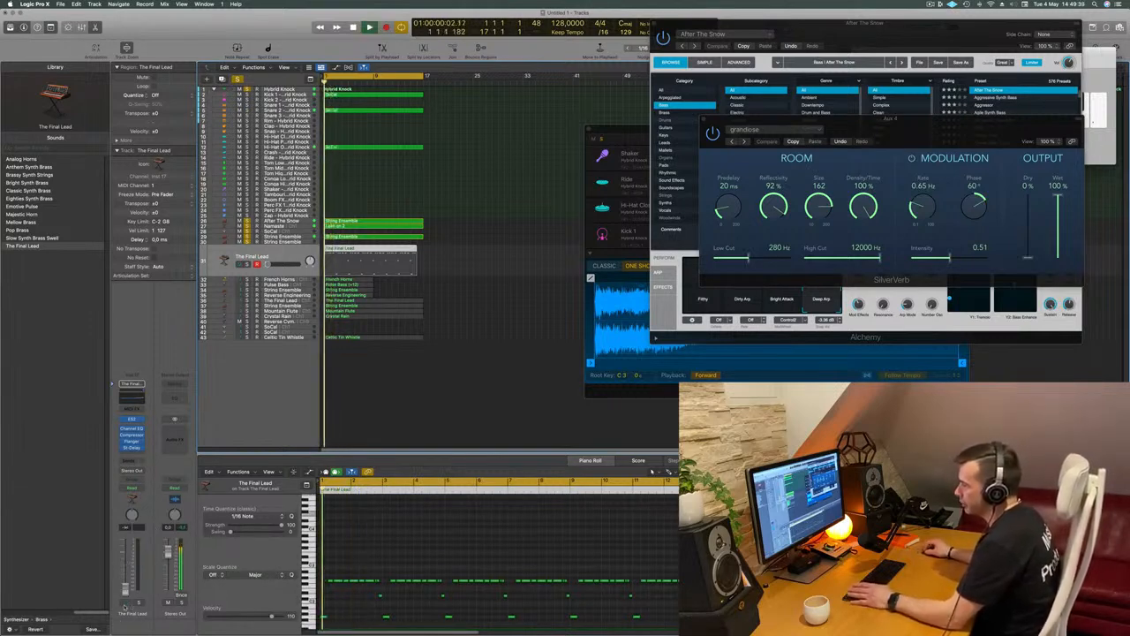
click(137, 602)
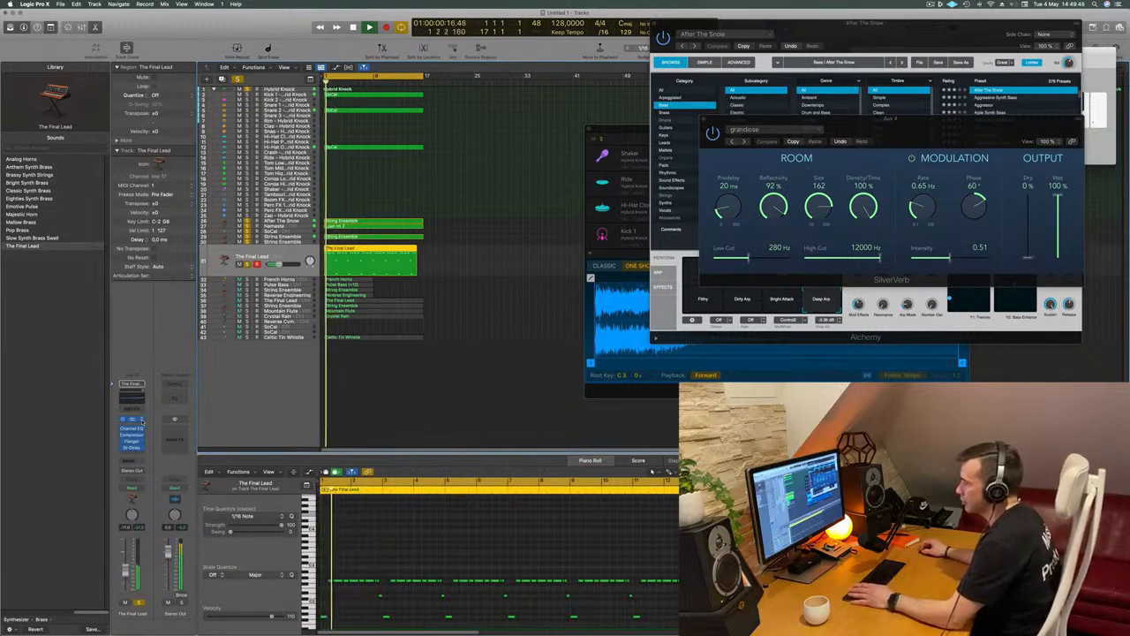
Replace the ES2 instrument on The Final Lead track with a stereo Alchemy
click(134, 384)
mouse_move(163, 408)
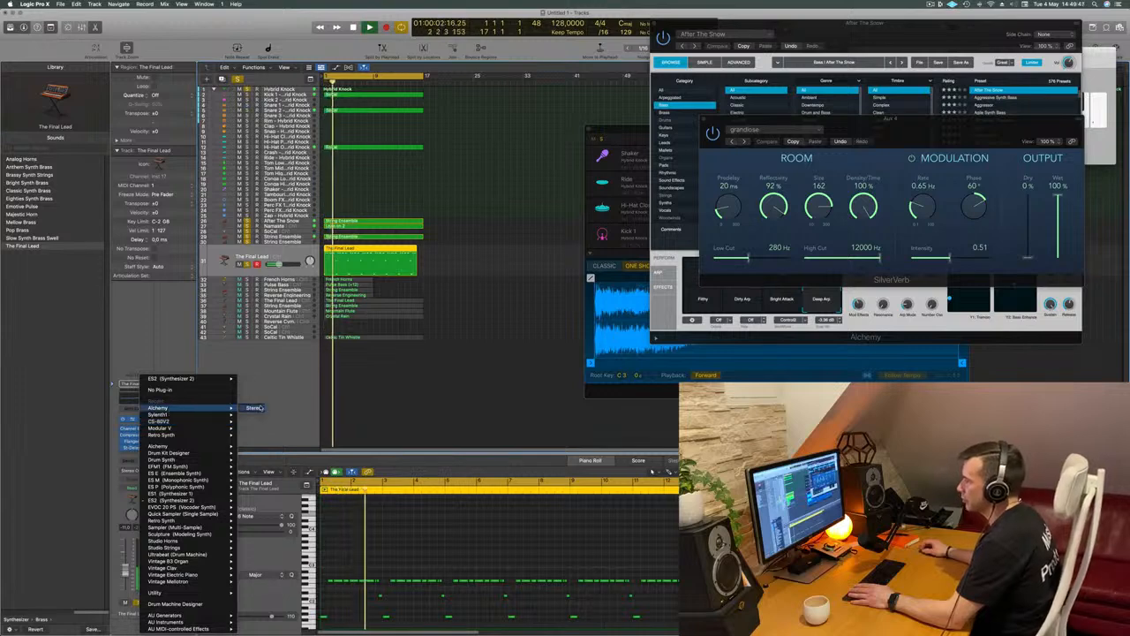
click(598, 170)
drag(518, 113, 615, 109)
key(Return)
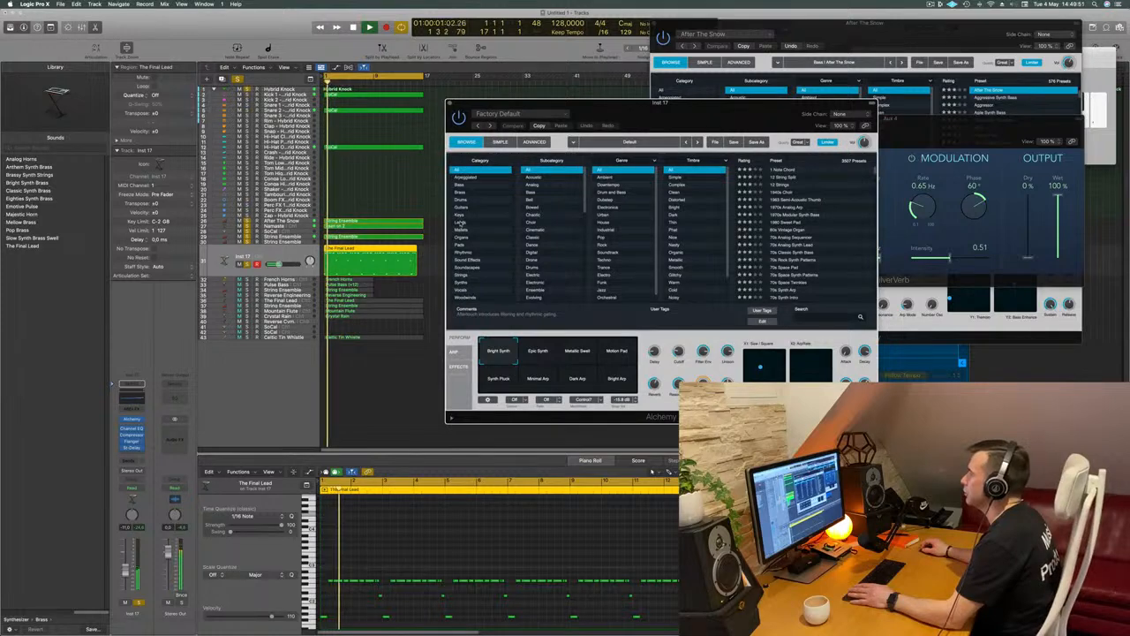
Filter the Alchemy presets to the Leads category and load 80s Synth Pop Lead (1) on the lead track
click(460, 222)
click(791, 207)
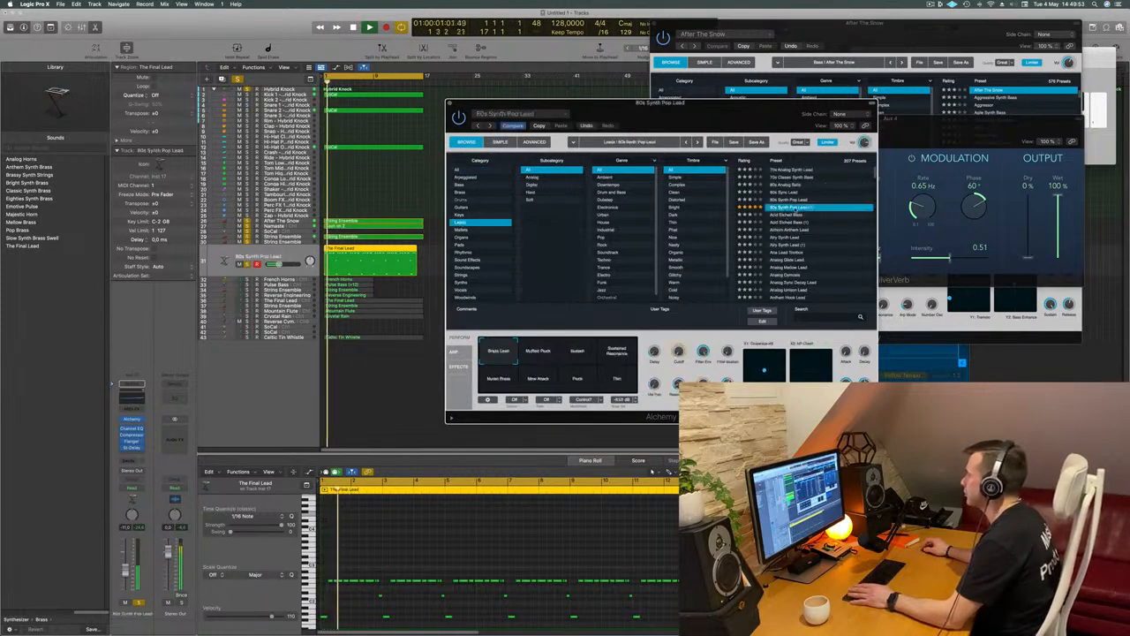
drag(749, 107, 724, 191)
key(Return)
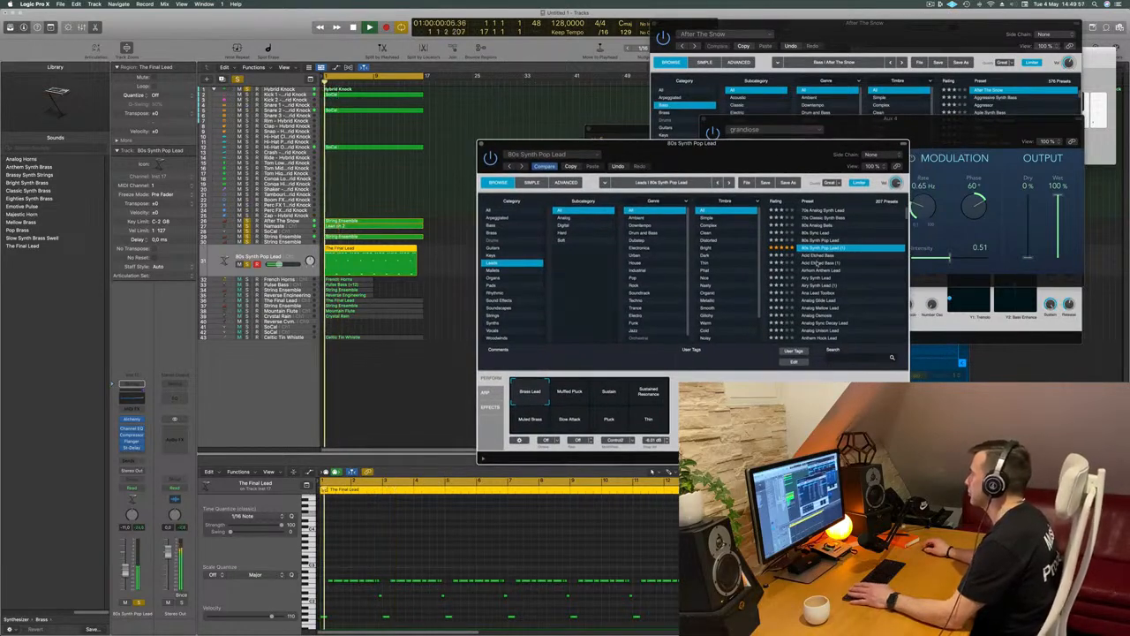
Audition the Airy Synth Lead (1) and Analog Glide Lead presets in Alchemy, and load Anthemic Lead
click(820, 285)
click(821, 293)
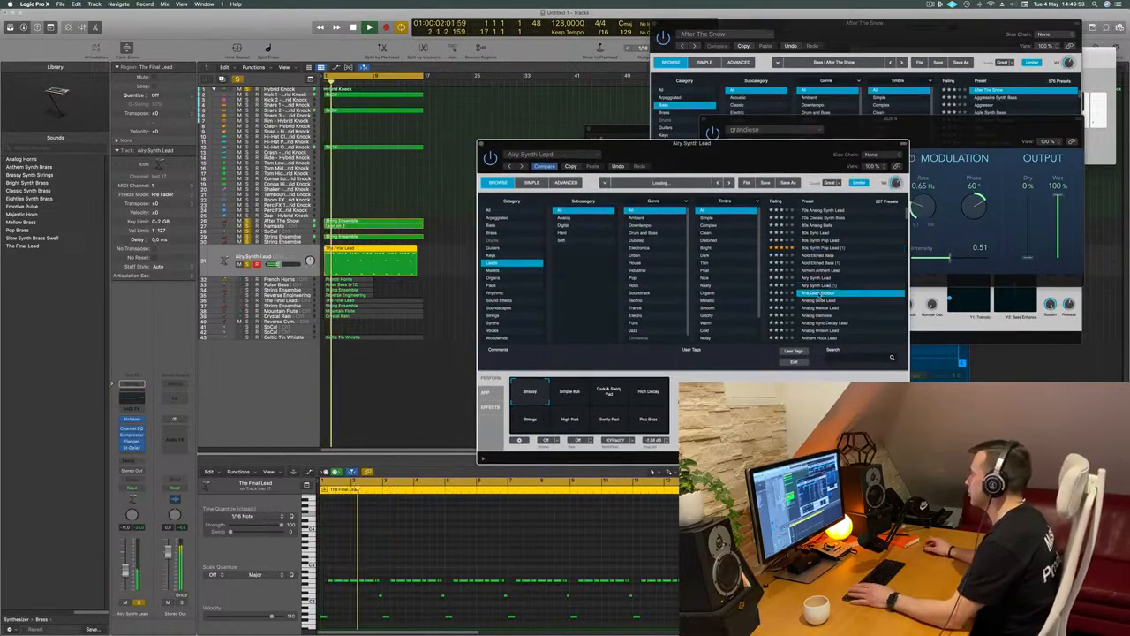
click(823, 301)
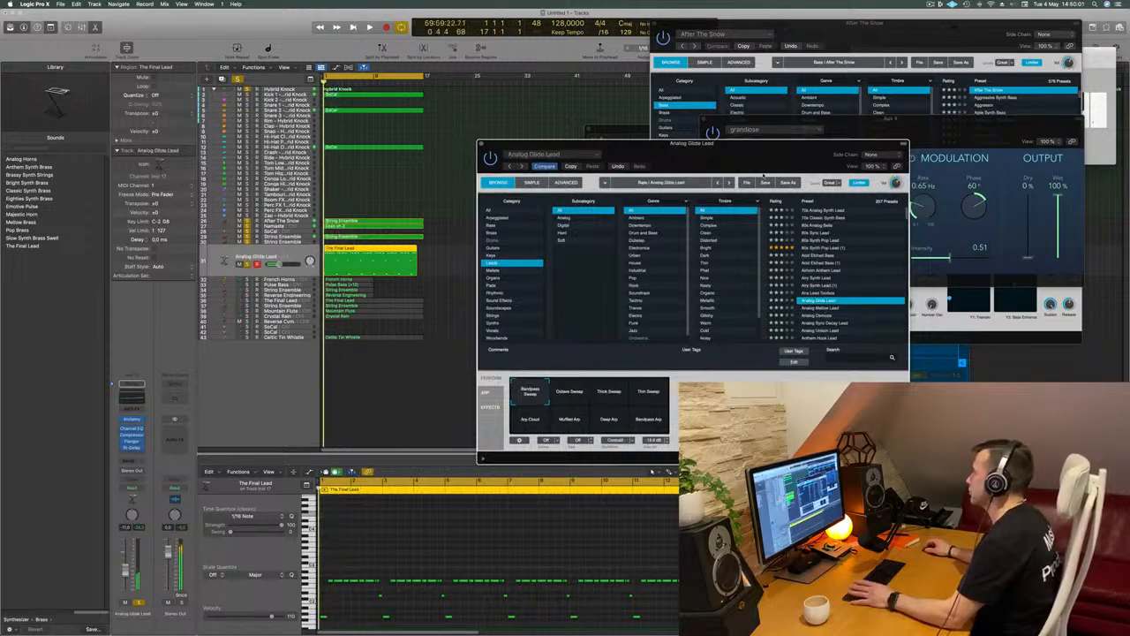
drag(768, 157, 735, 150)
scroll(777, 270, down, 5)
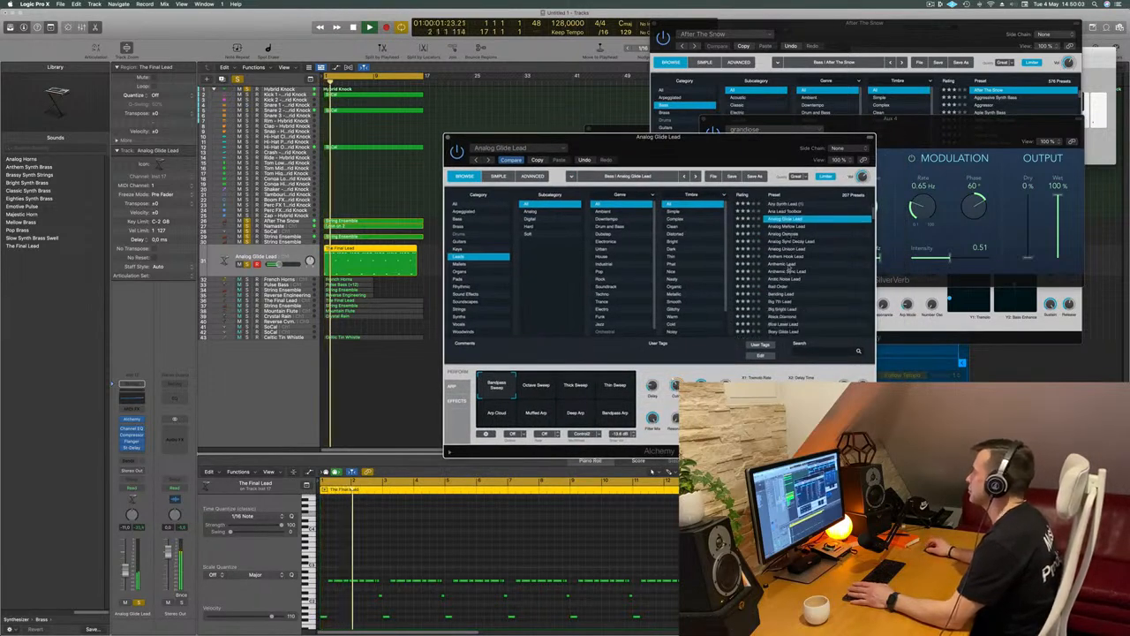
click(789, 263)
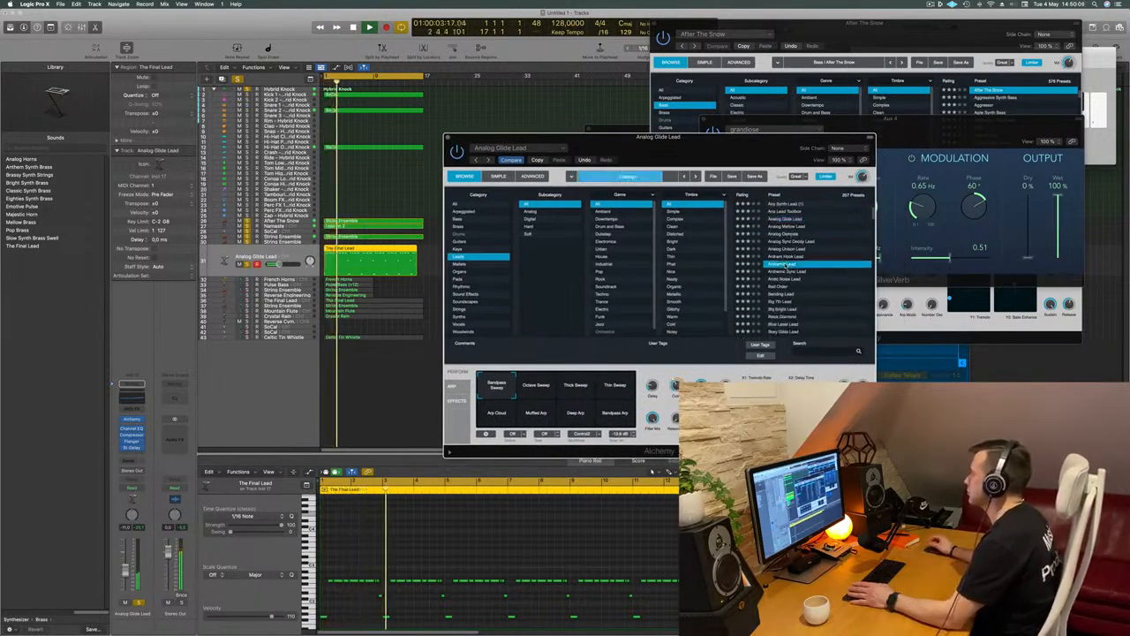
Add a send from the lead track to Bus 4 feeding Aux 4 and raise its send level
drag(126, 573, 127, 570)
click(130, 462)
mouse_move(146, 471)
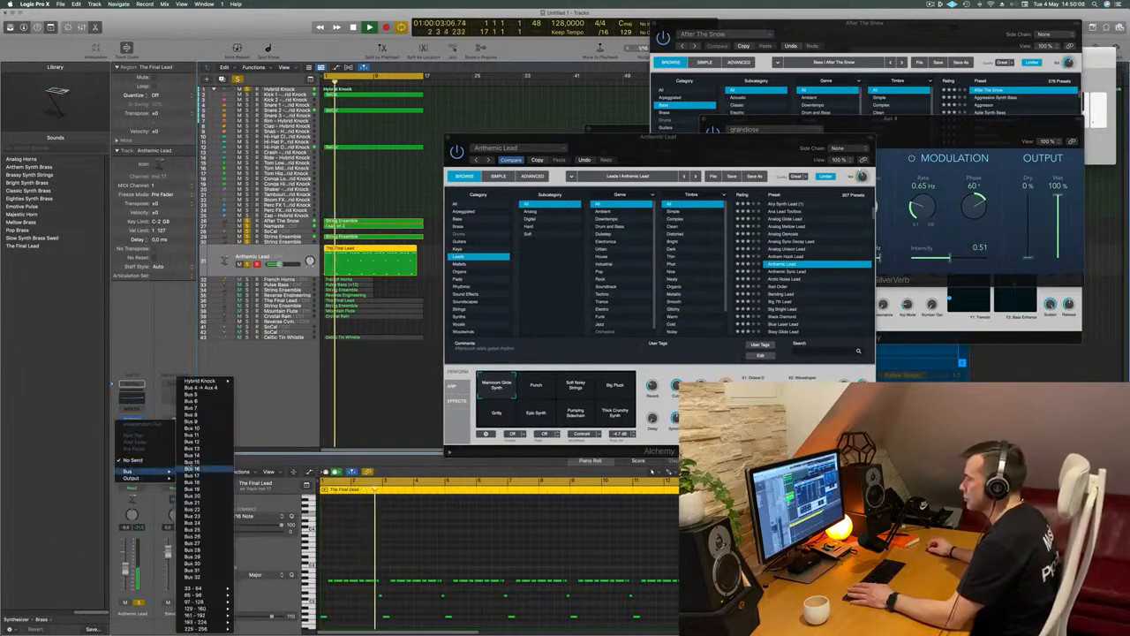
click(204, 388)
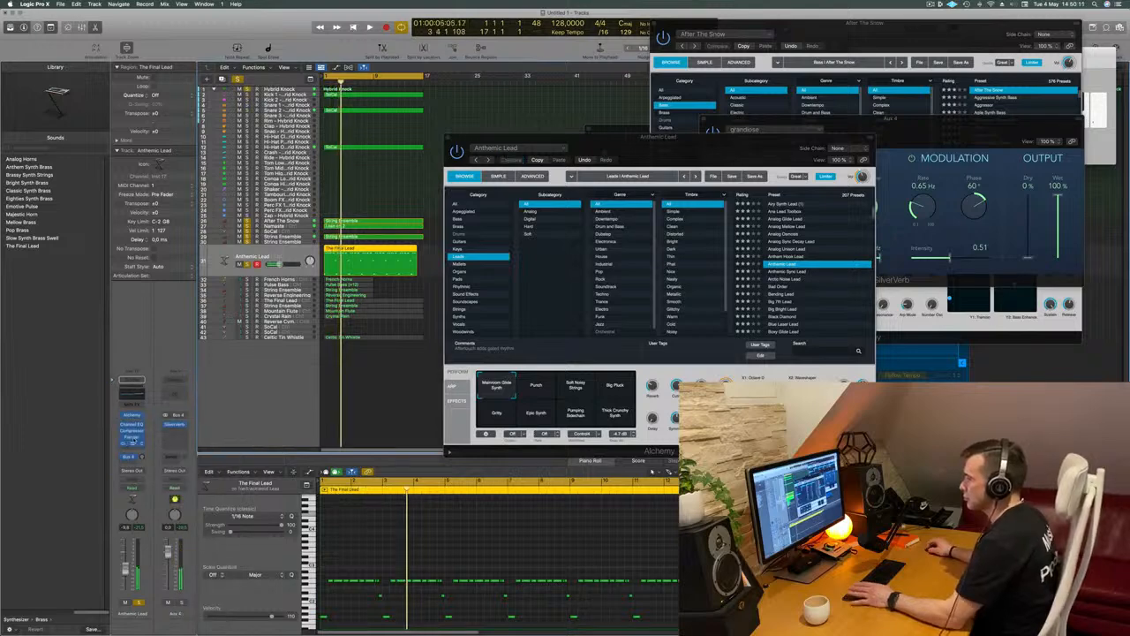
alt+click(139, 456)
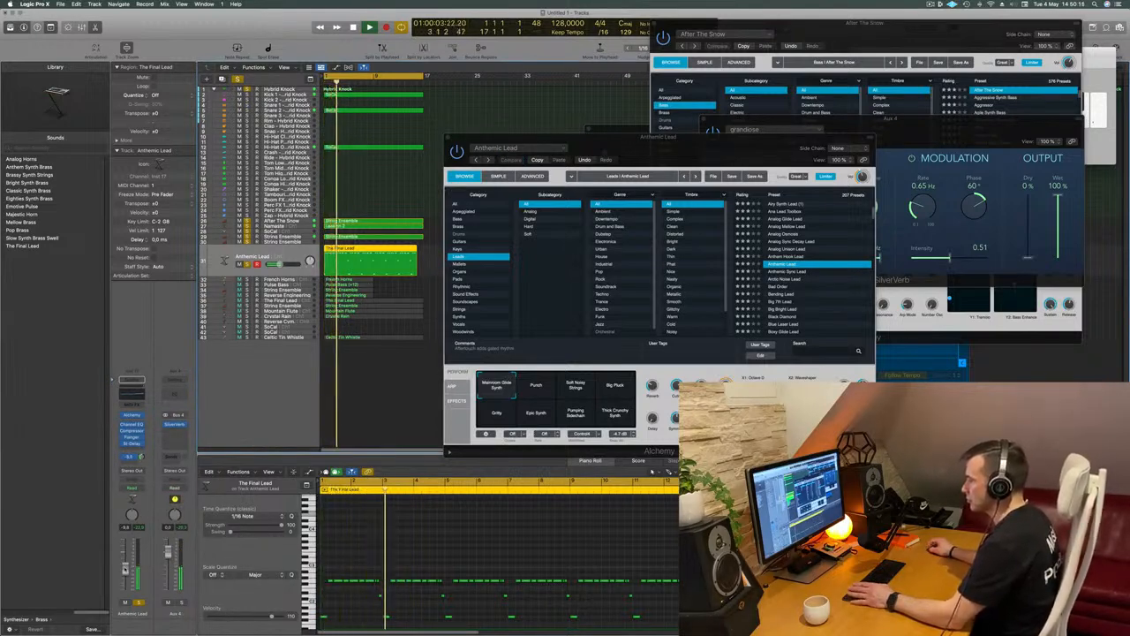
Compare the Anthemic Lead snapshots Punch, Soft Noisy Strings, Big Pluck and Pumping Sidechain while raising the track volume, and return to Big Pluck
click(536, 390)
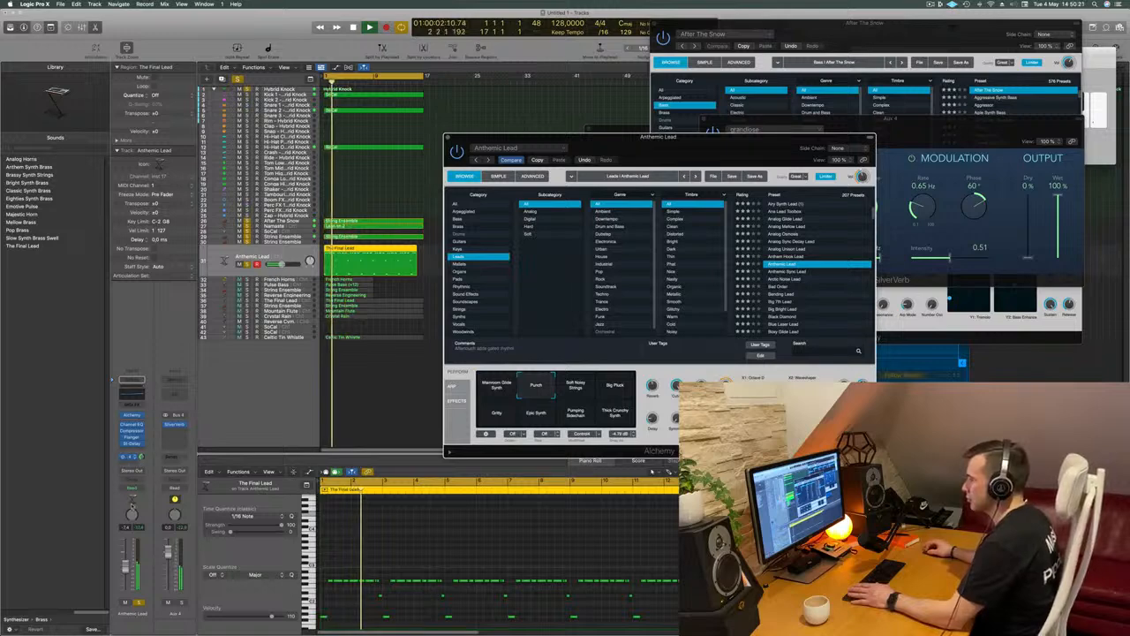
drag(125, 566, 126, 561)
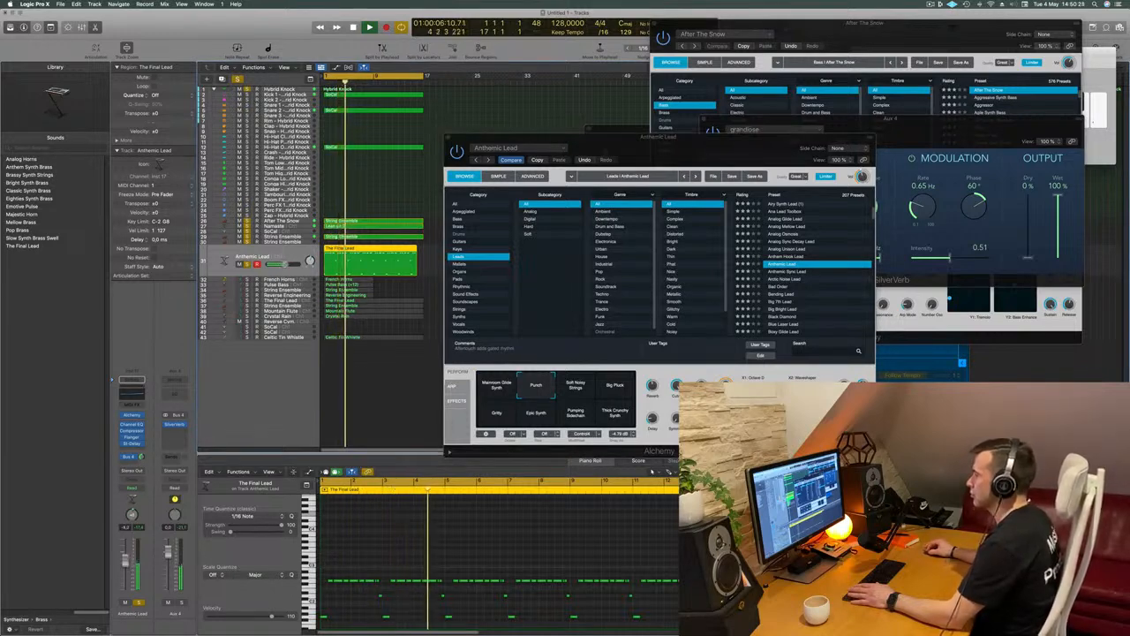
click(565, 388)
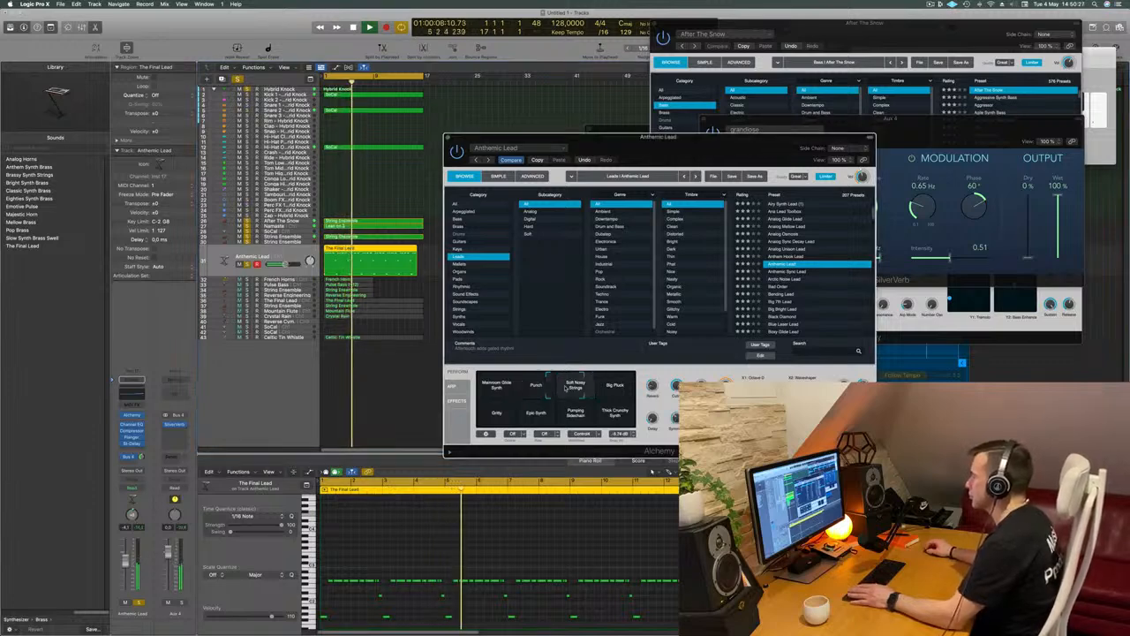
click(615, 386)
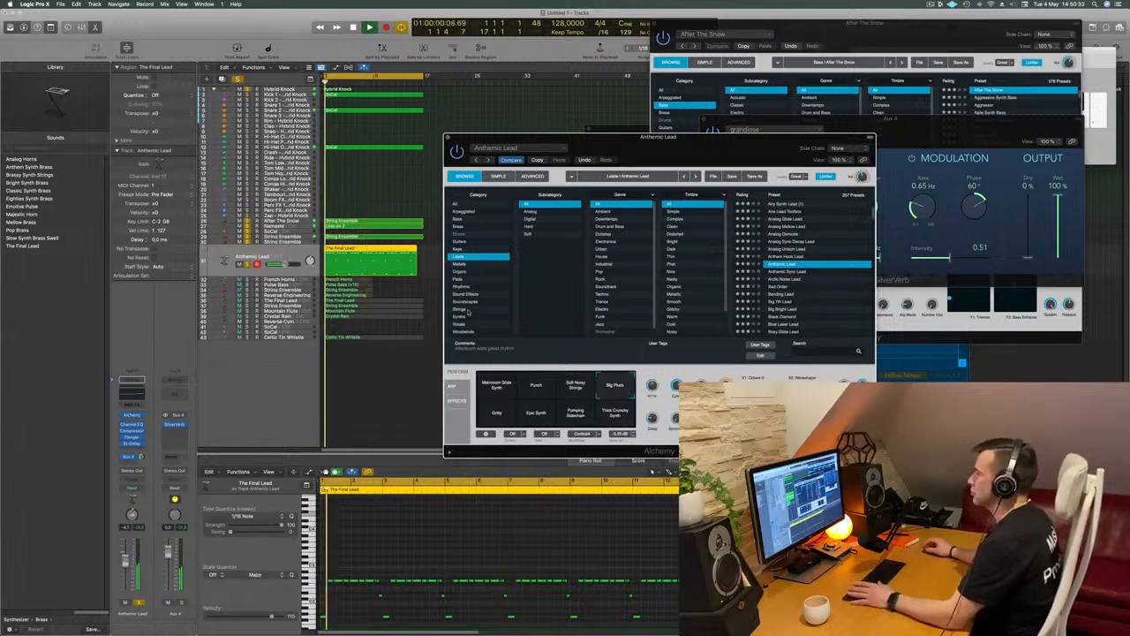
drag(679, 136, 637, 141)
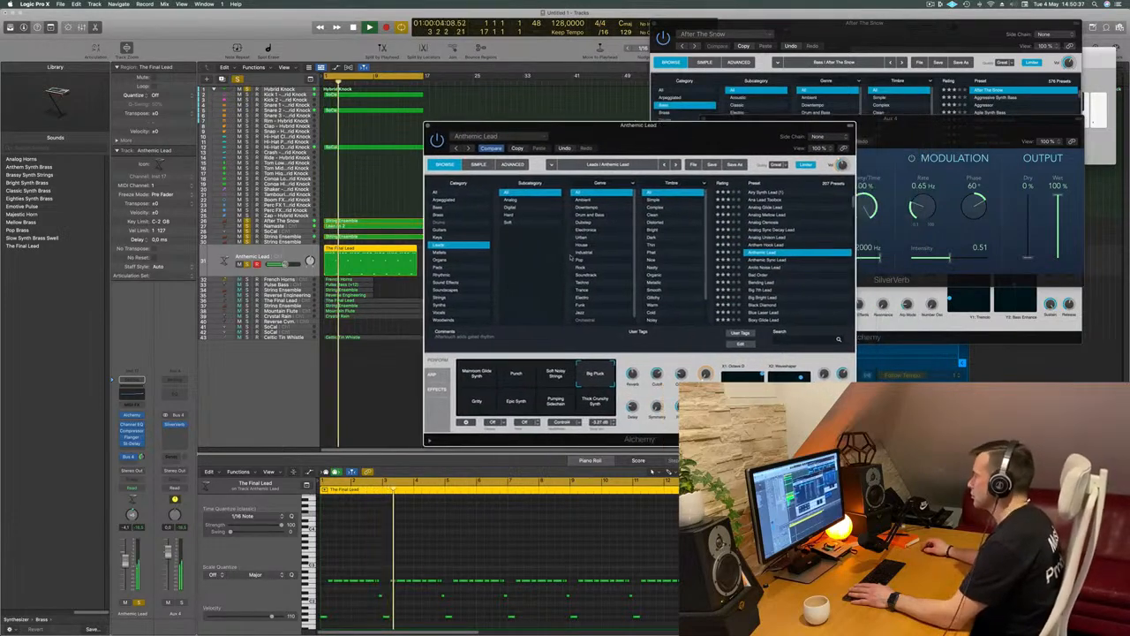
click(555, 401)
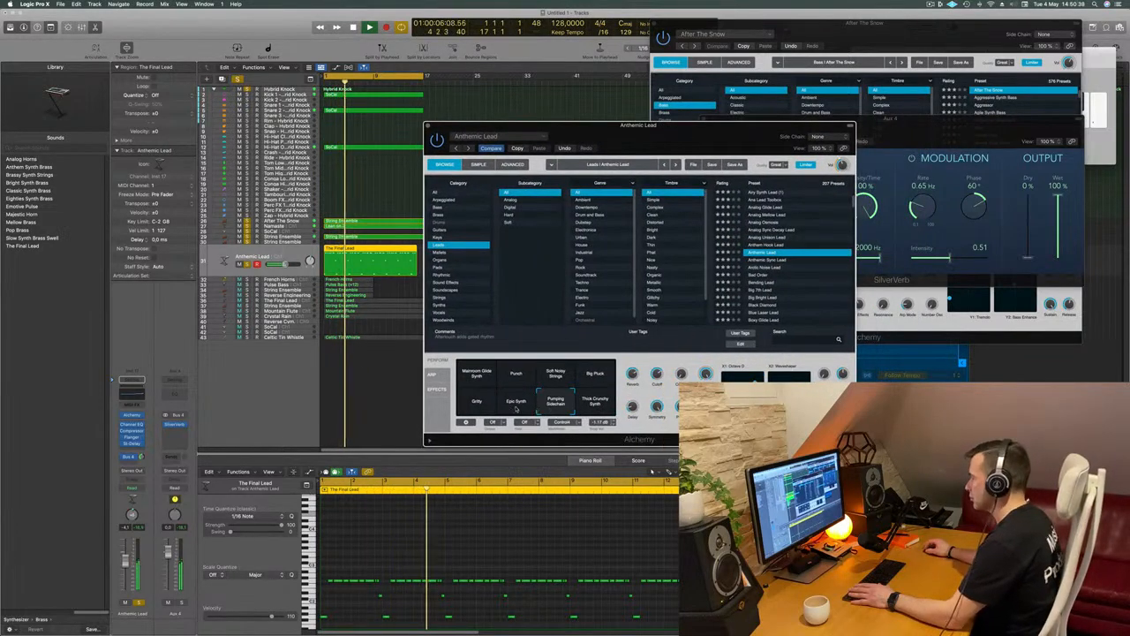
click(598, 378)
key(space)
drag(680, 320, 674, 332)
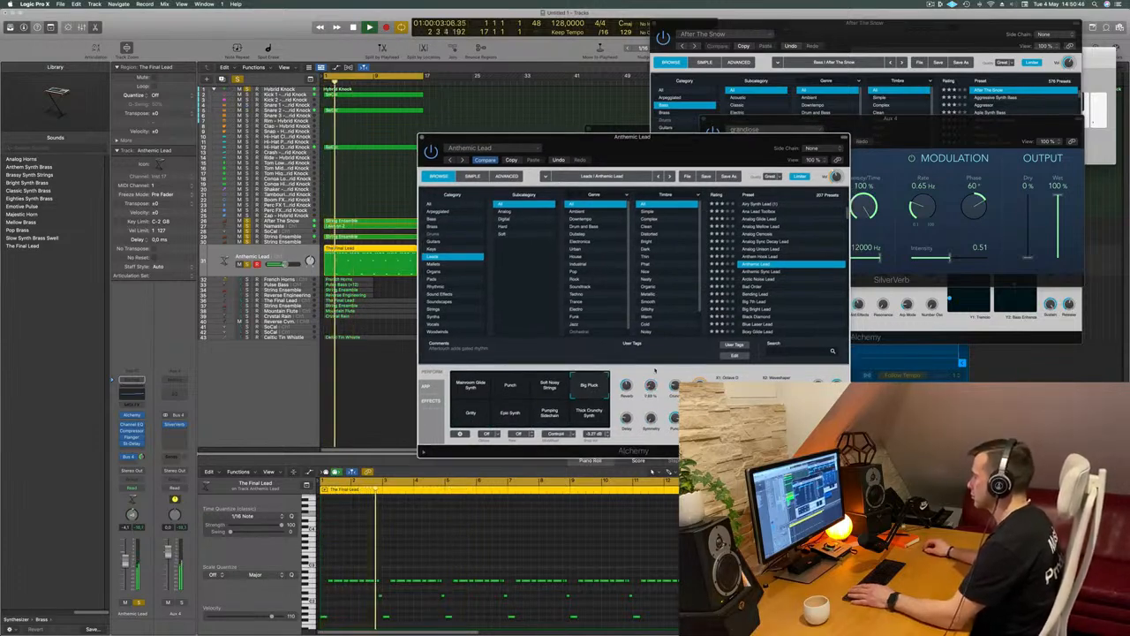
Audition the Anthemic Sync Lead, Arctic Noise Lead, Bad Order and Bending Lead presets on the lead track
key(Down)
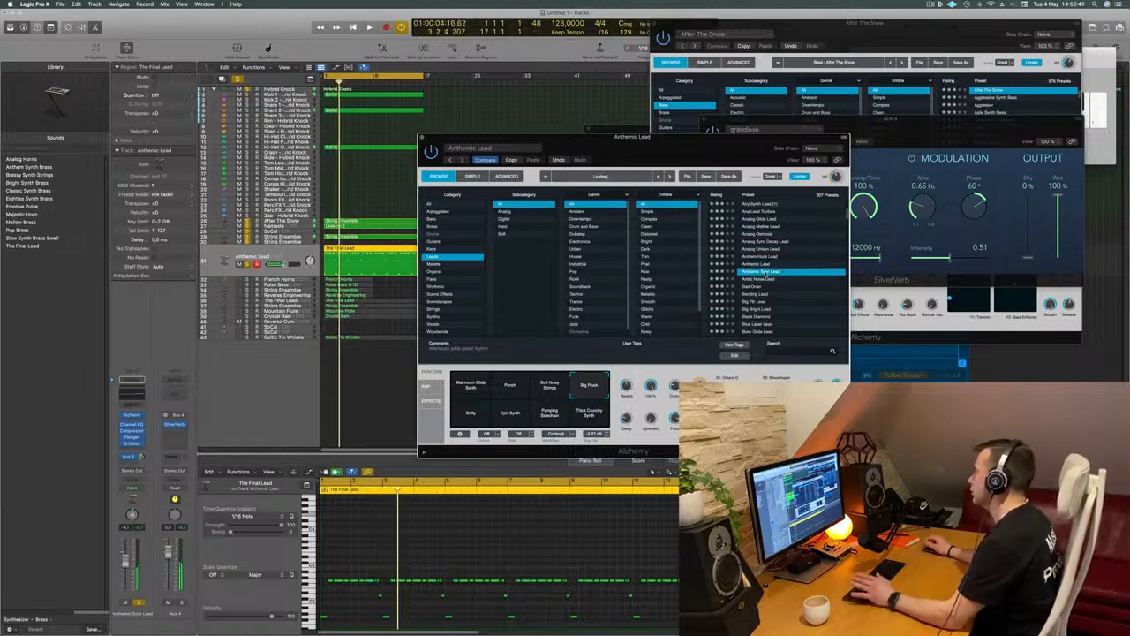
drag(708, 155, 763, 122)
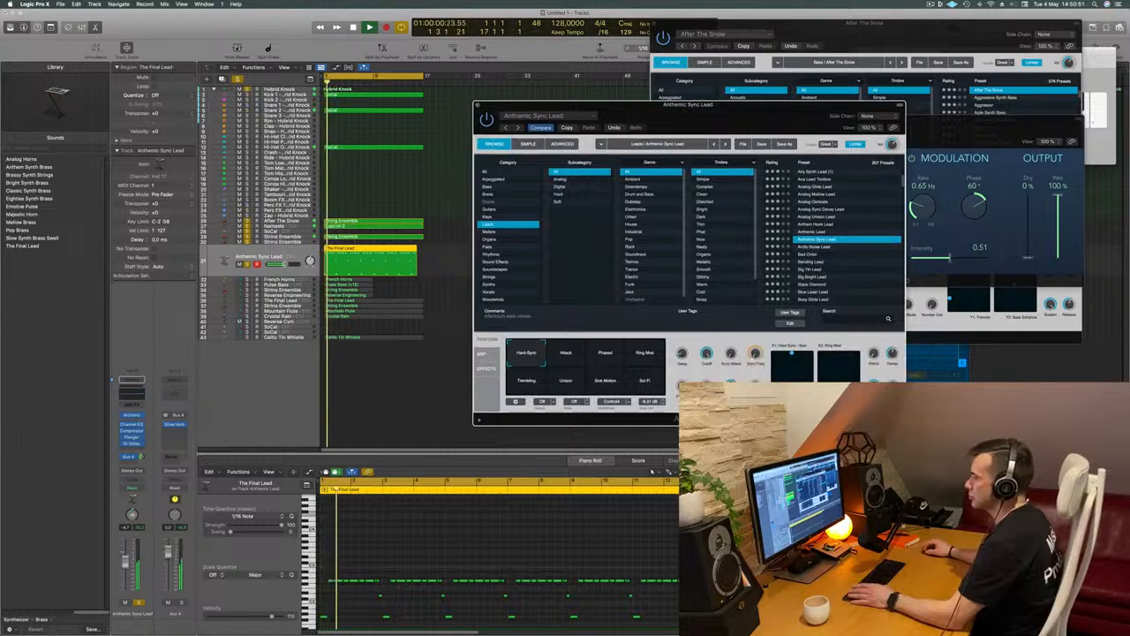
key(super+w)
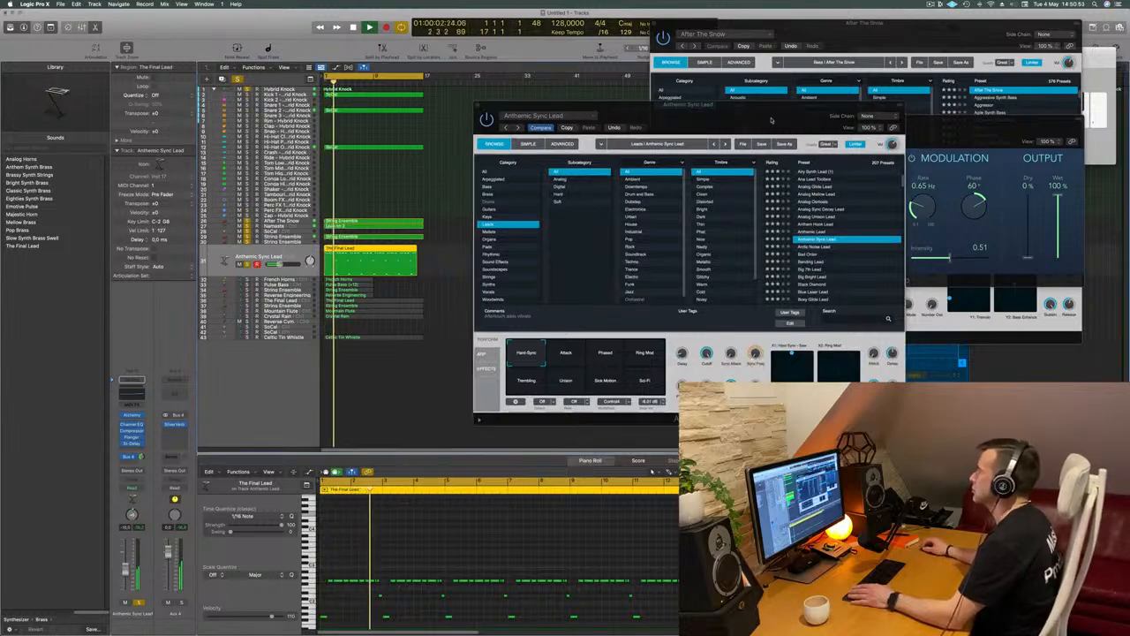
drag(774, 120, 668, 127)
click(706, 256)
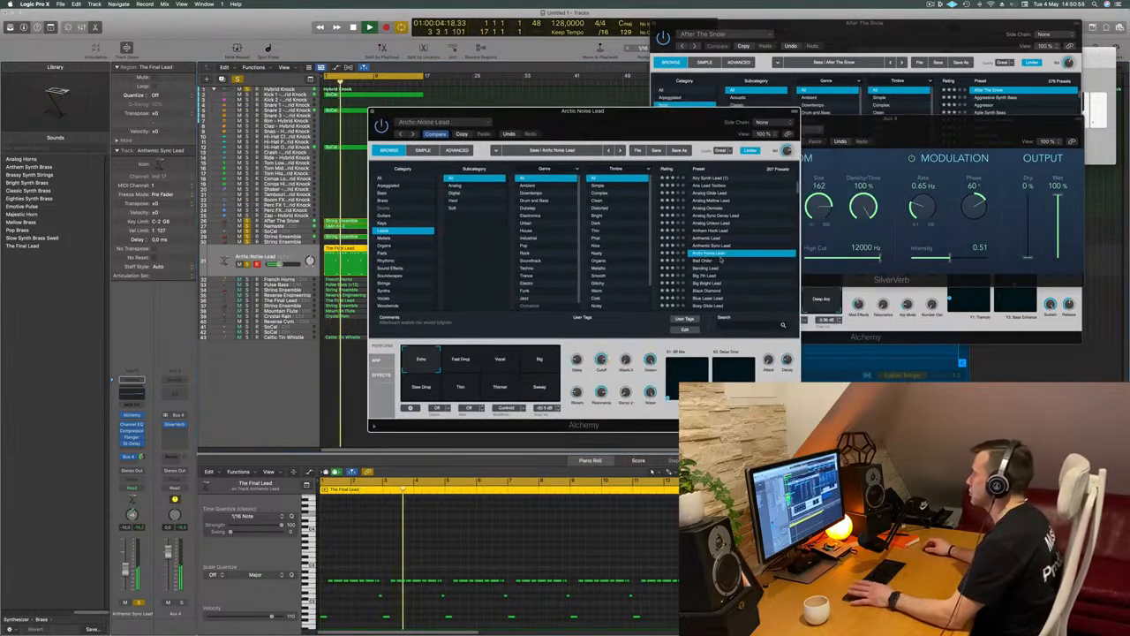
click(706, 262)
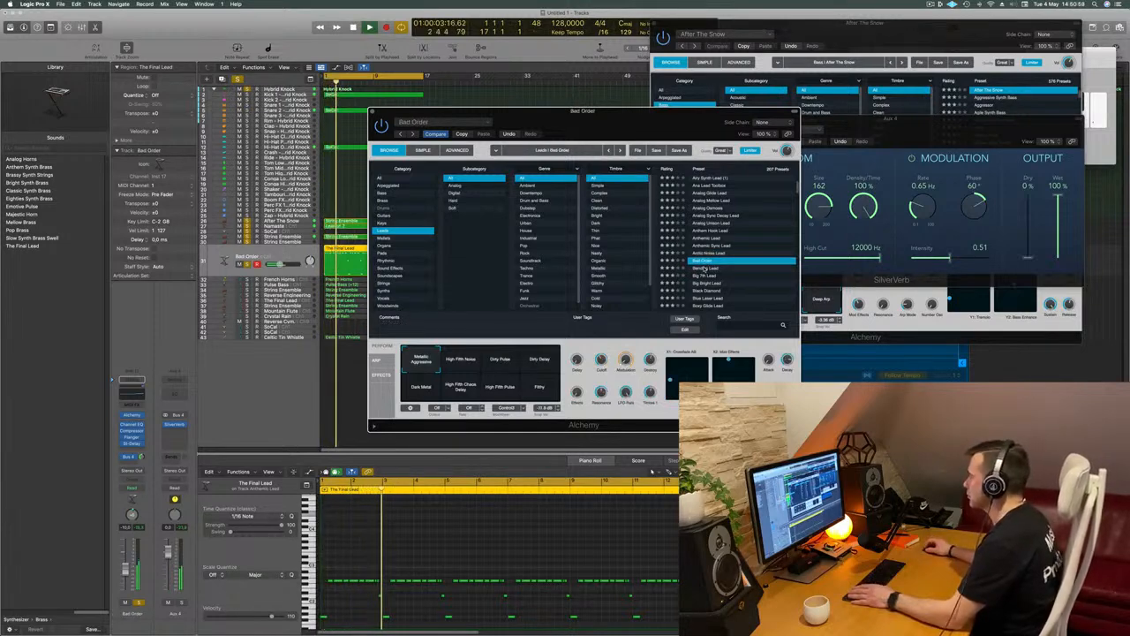
click(704, 268)
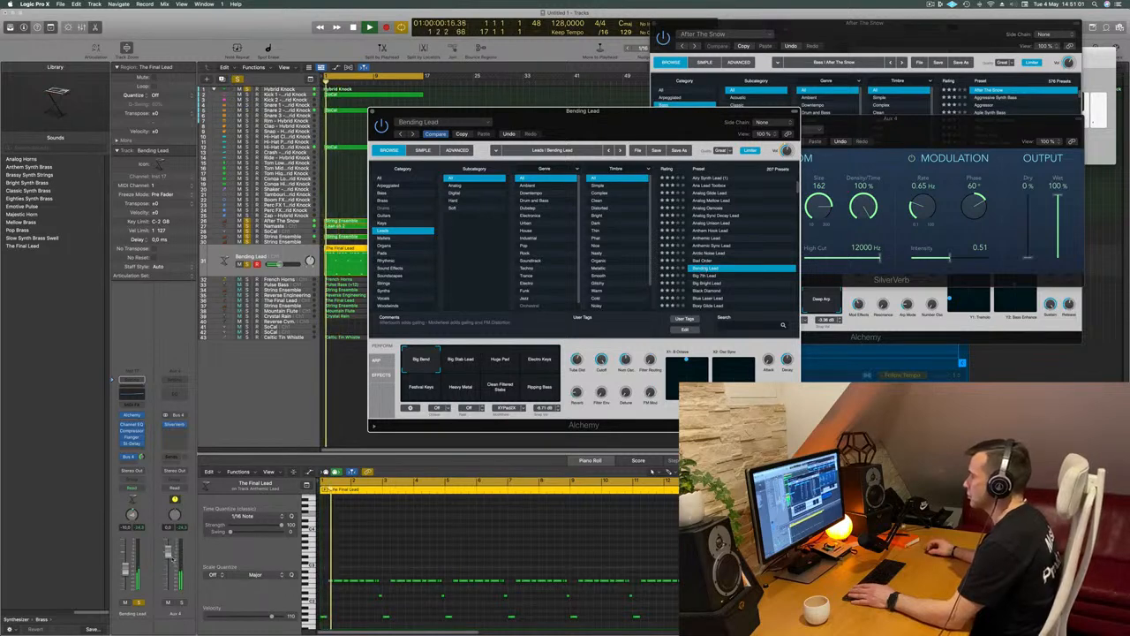
Try the Boxy Glide Lead preset on the lead track, and replace it with Butter Cut Saw
scroll(709, 272, down, 2)
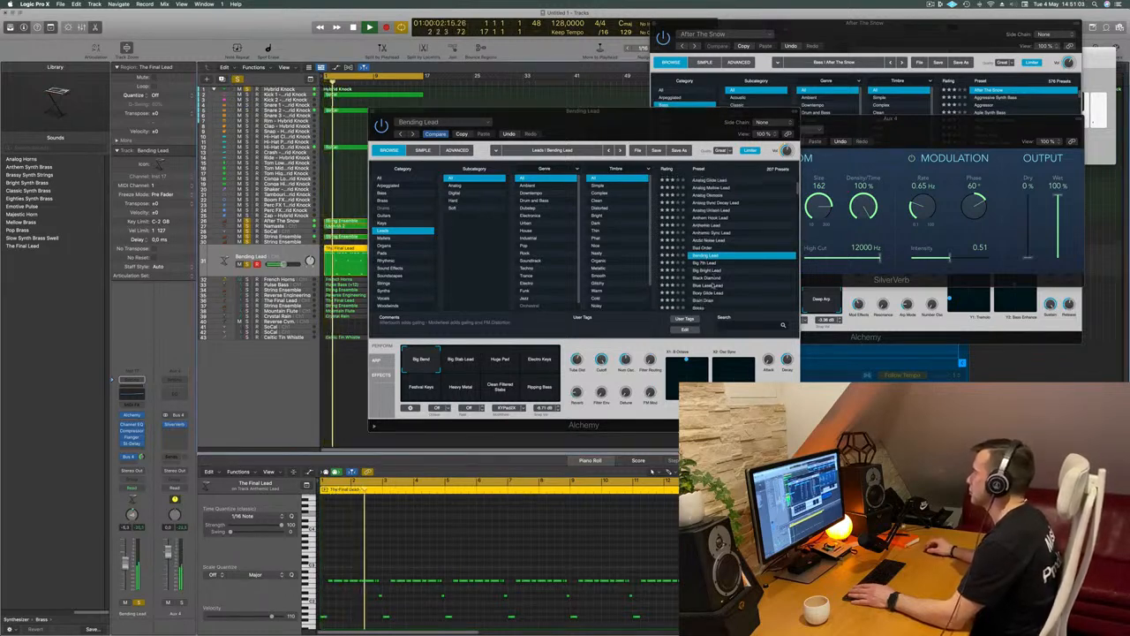
click(711, 272)
scroll(746, 252, down, 2)
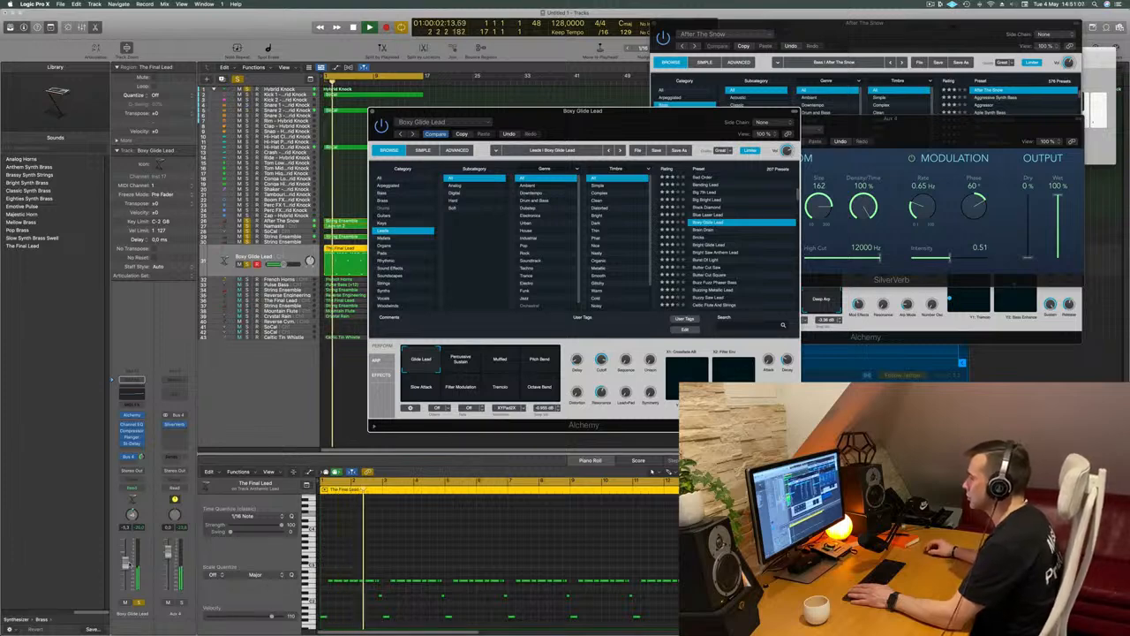
click(808, 269)
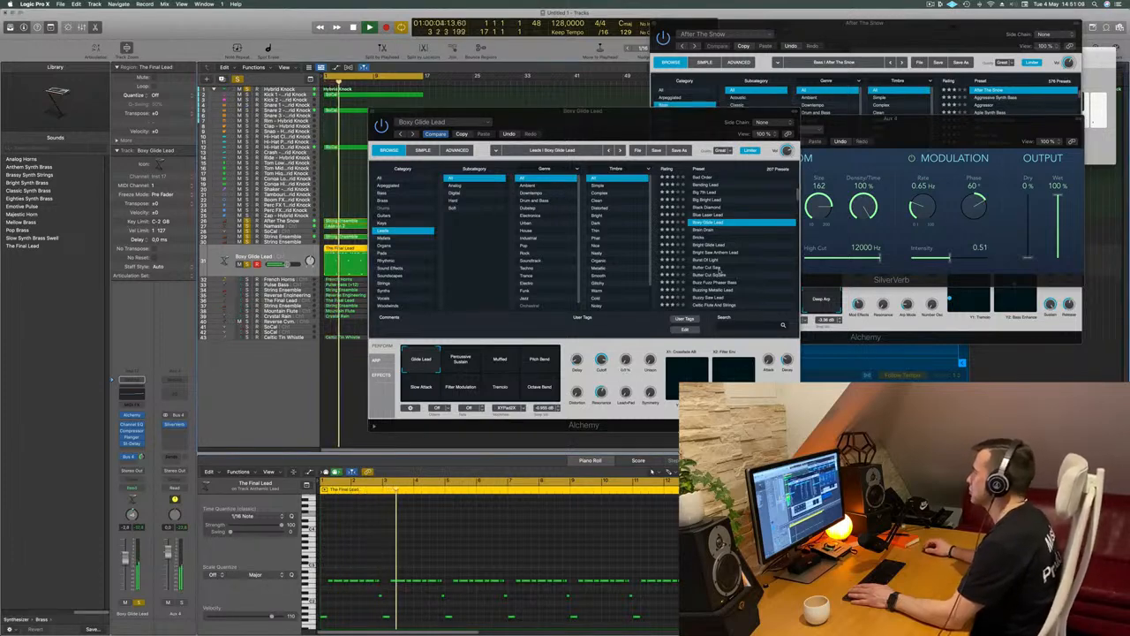
click(716, 269)
scroll(772, 248, down, 2)
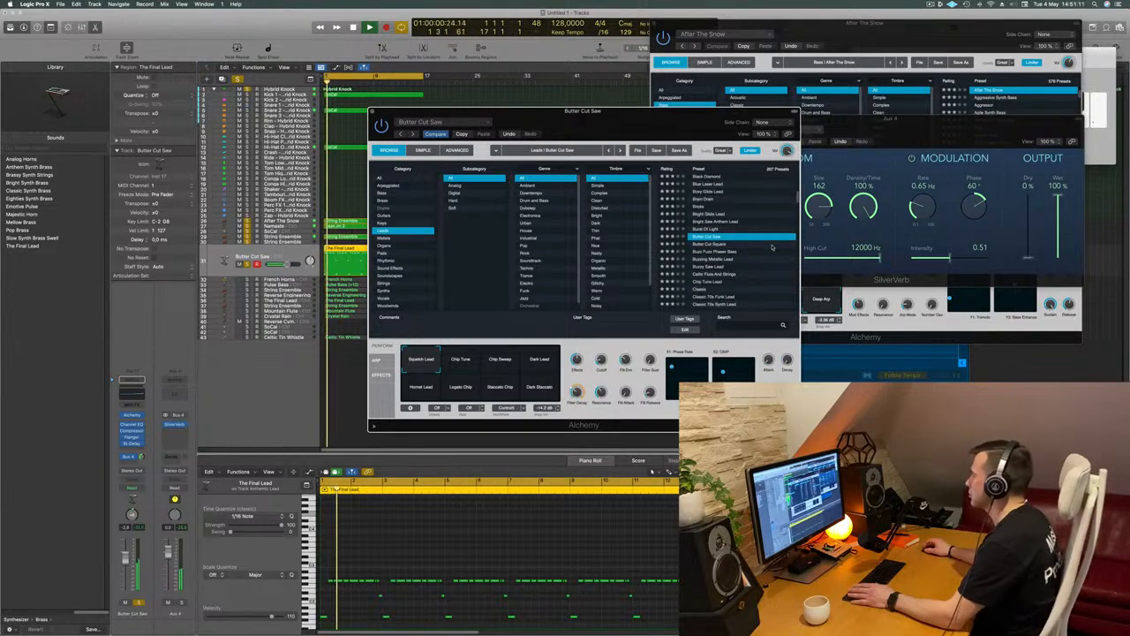
Compare the Butter Cut Saw snapshots Chip Tune, Dark Lead, Hornet Lead, Legato Chip and Staccato Chip, and return to Squelch Lead
click(124, 553)
click(459, 360)
click(538, 360)
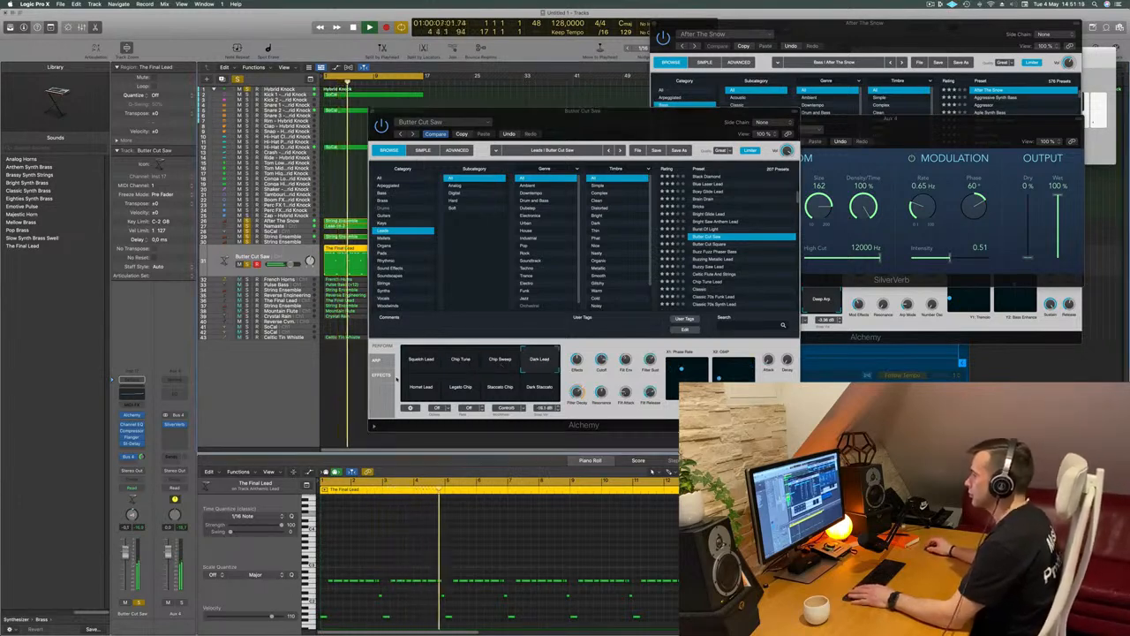
click(421, 388)
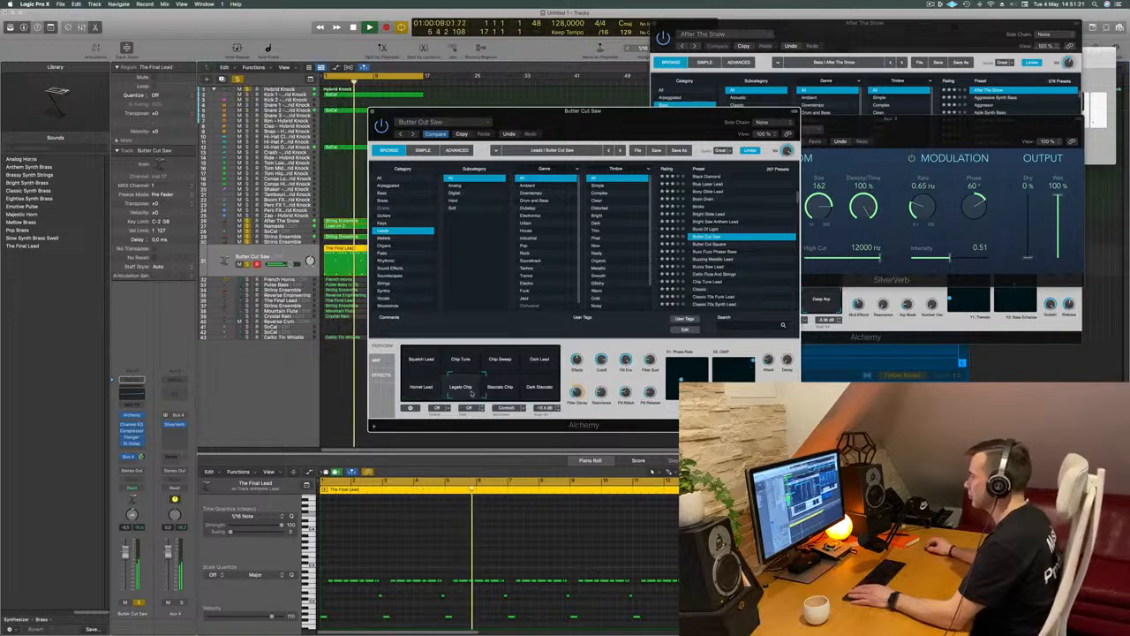
click(501, 392)
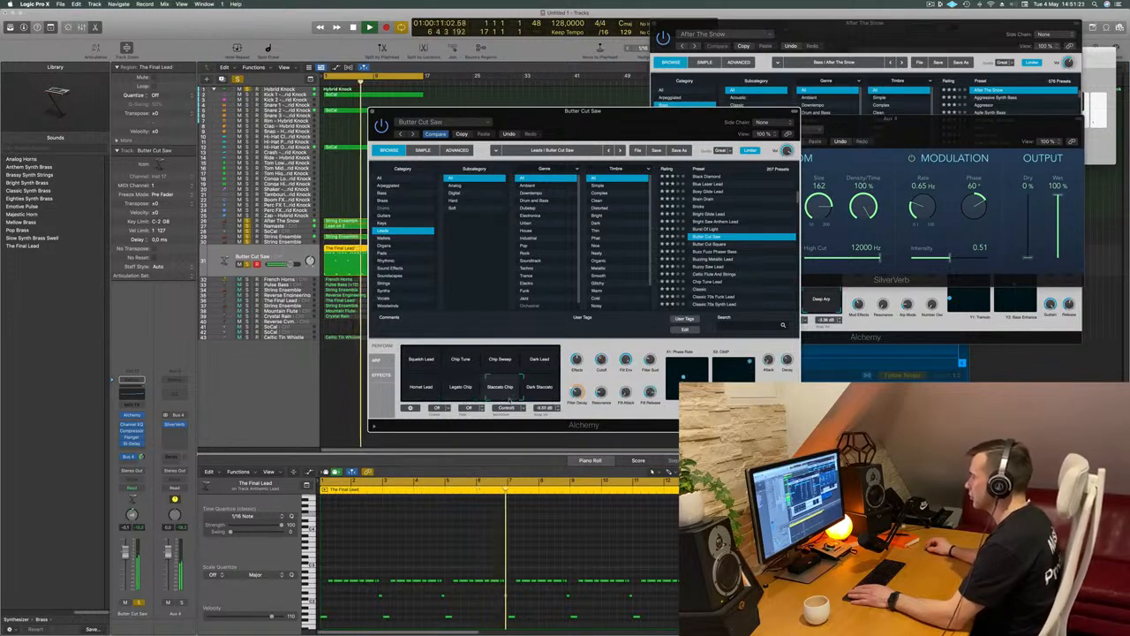
click(420, 358)
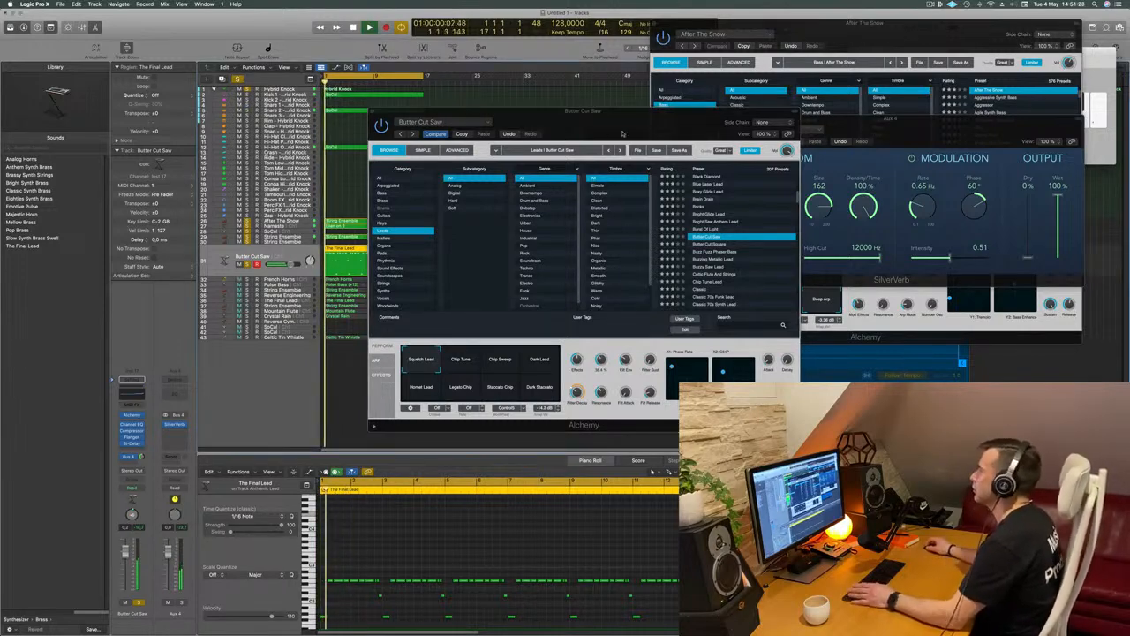
drag(582, 112, 559, 103)
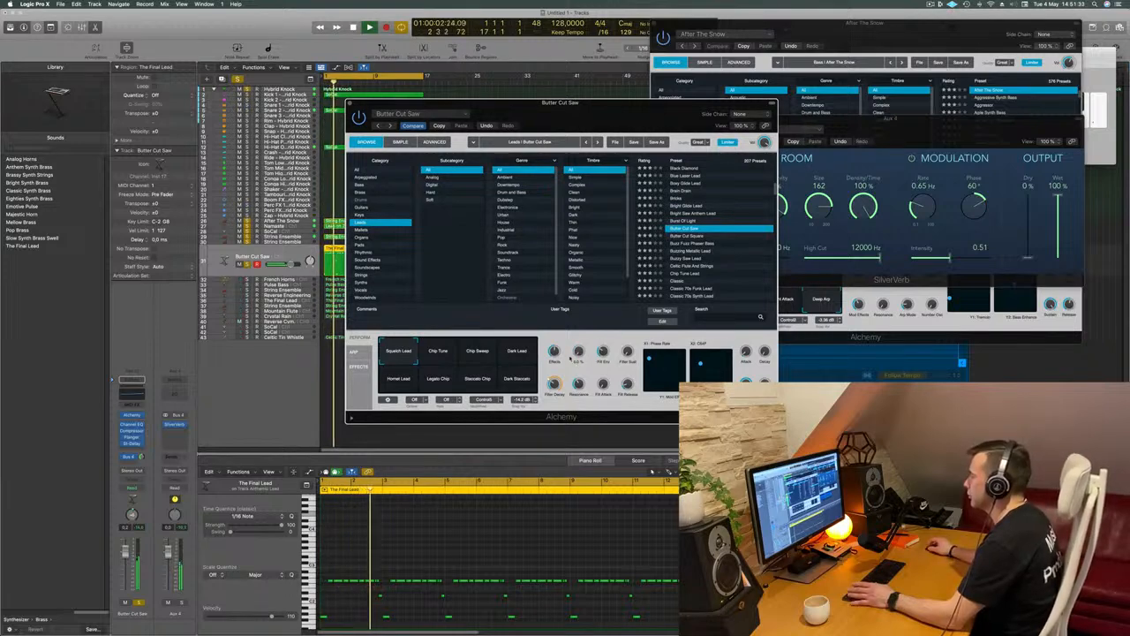
drag(623, 98, 652, 104)
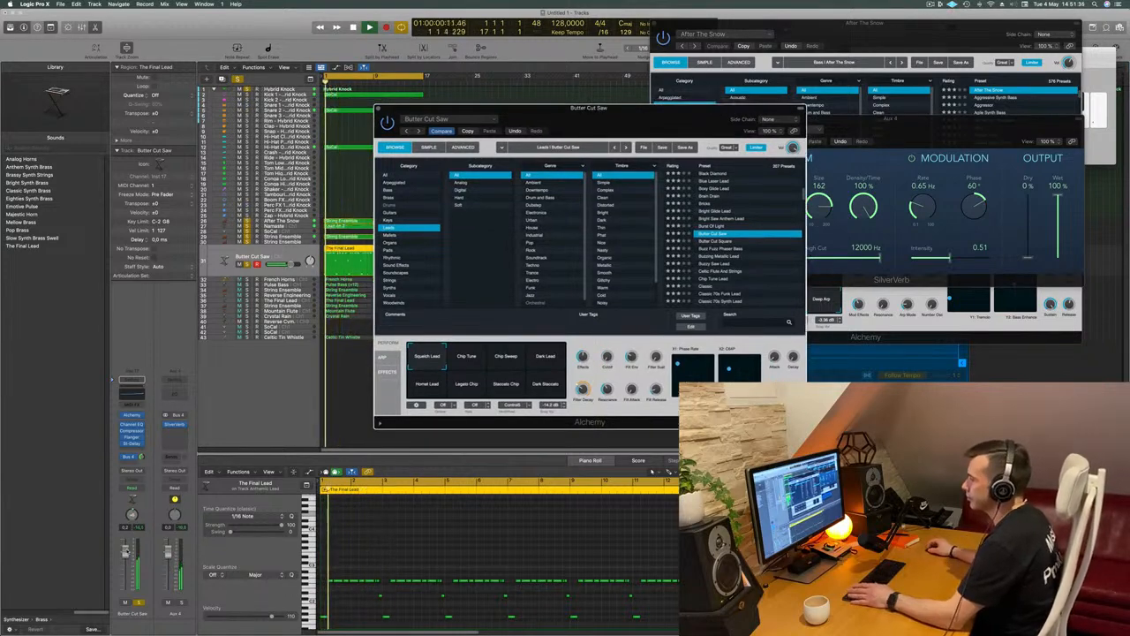
Lower the lead track's volume to about -1.8 dB and try Butter Cut Square, followed by the Buzz Fuzz Phaser Bass preset
drag(127, 553, 127, 555)
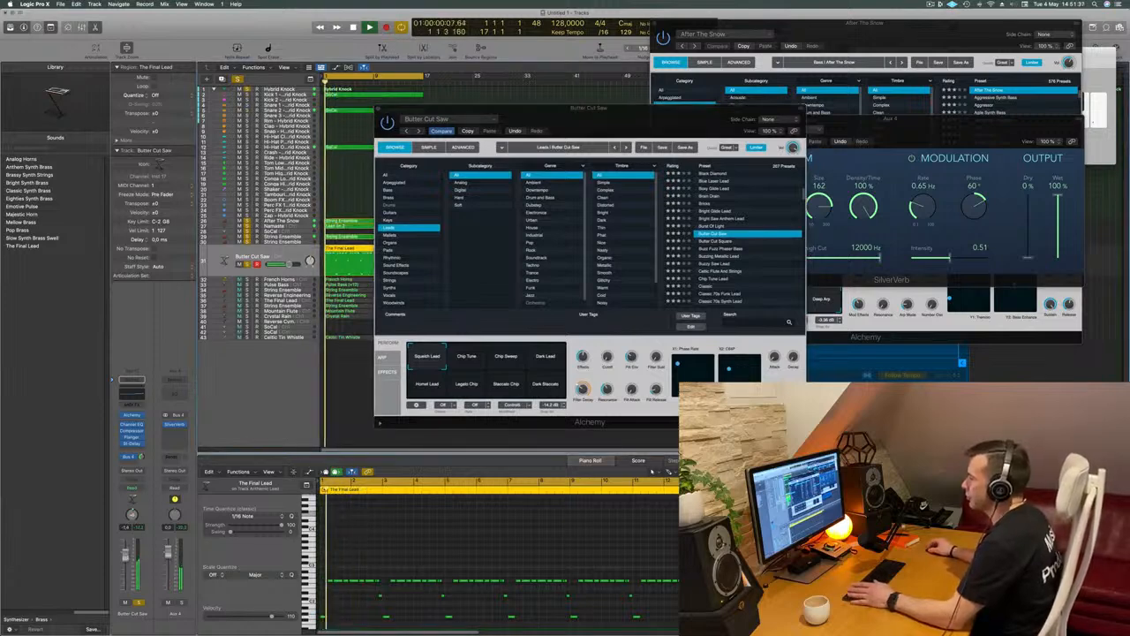
click(708, 241)
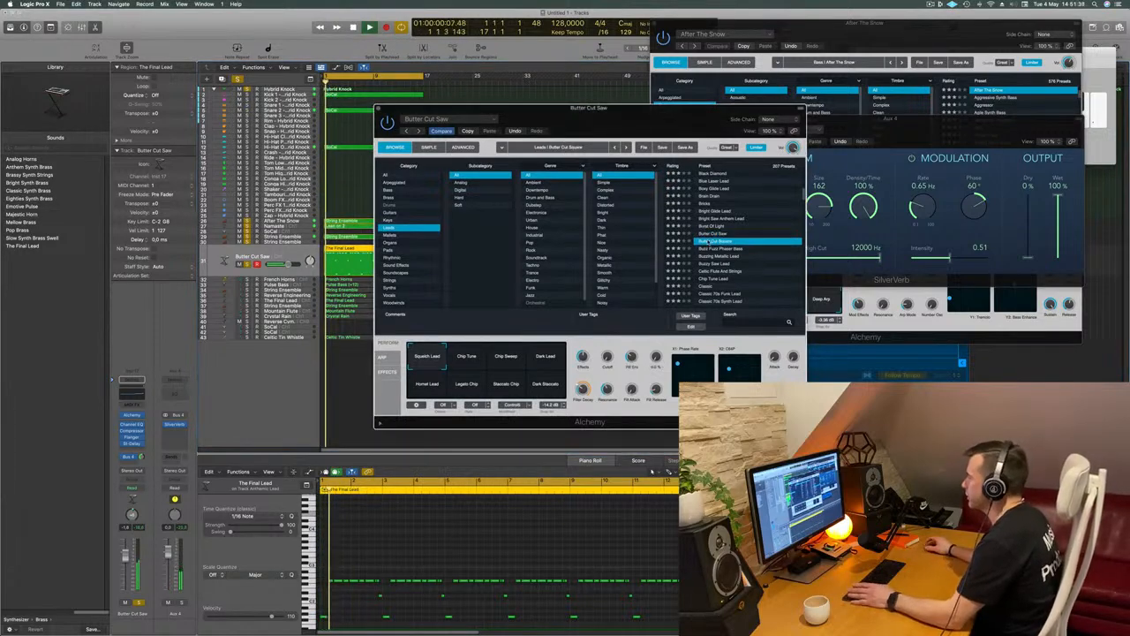
click(722, 249)
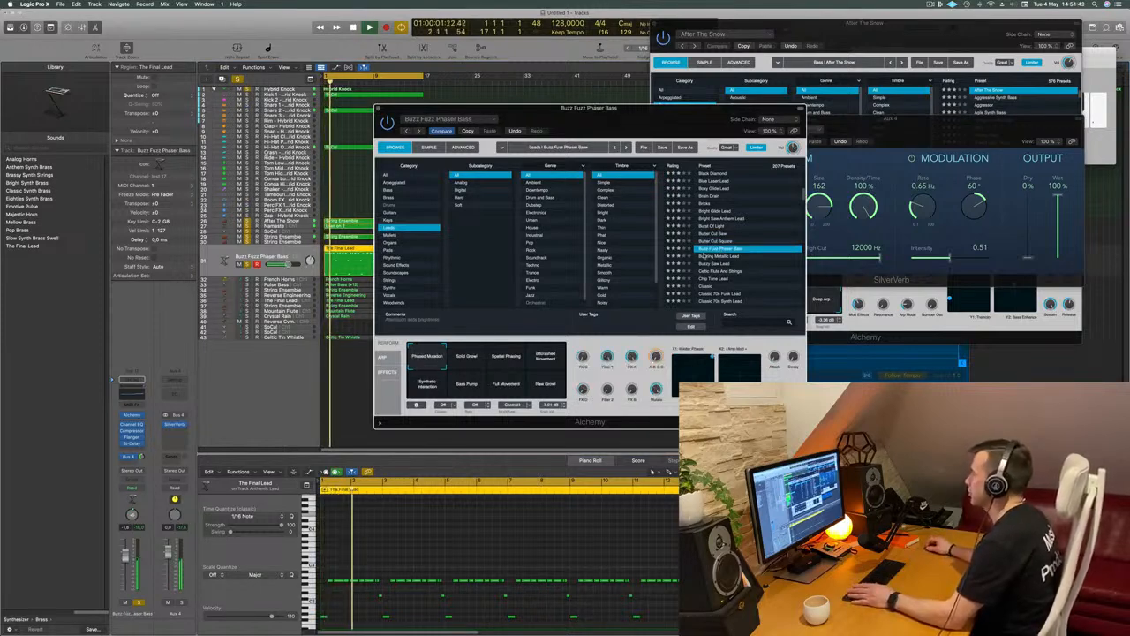
Audition the Buzzing Metallic Lead, Buzzy Saw Lead, Celtic Flute And Strings and Chip Tune Lead presets on the lead track
click(710, 256)
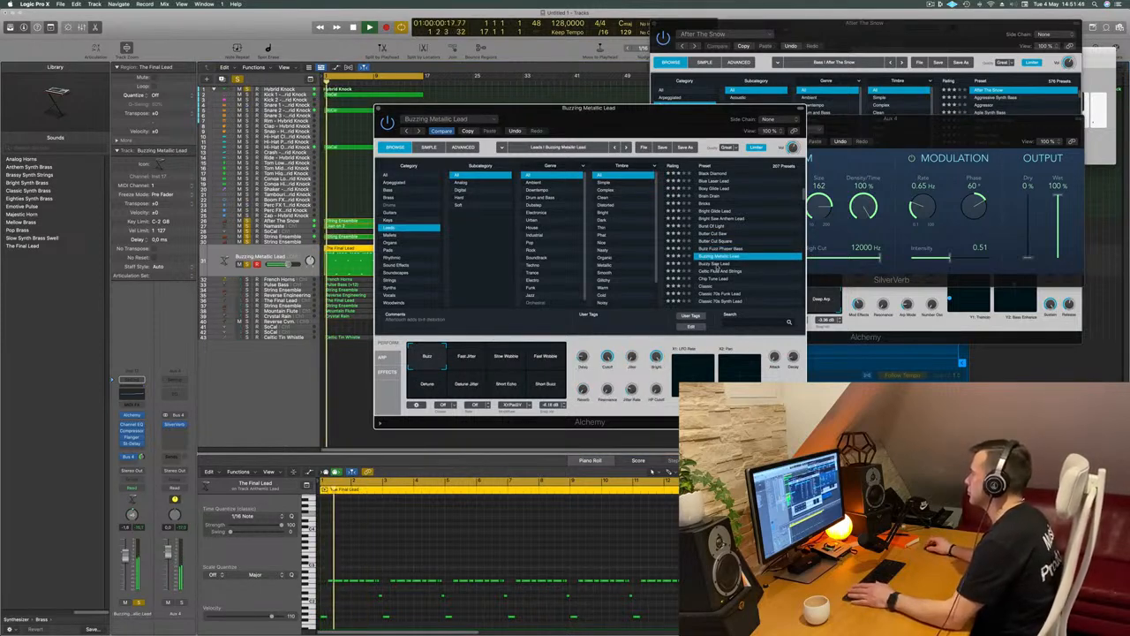
click(715, 263)
drag(710, 111, 738, 133)
click(746, 293)
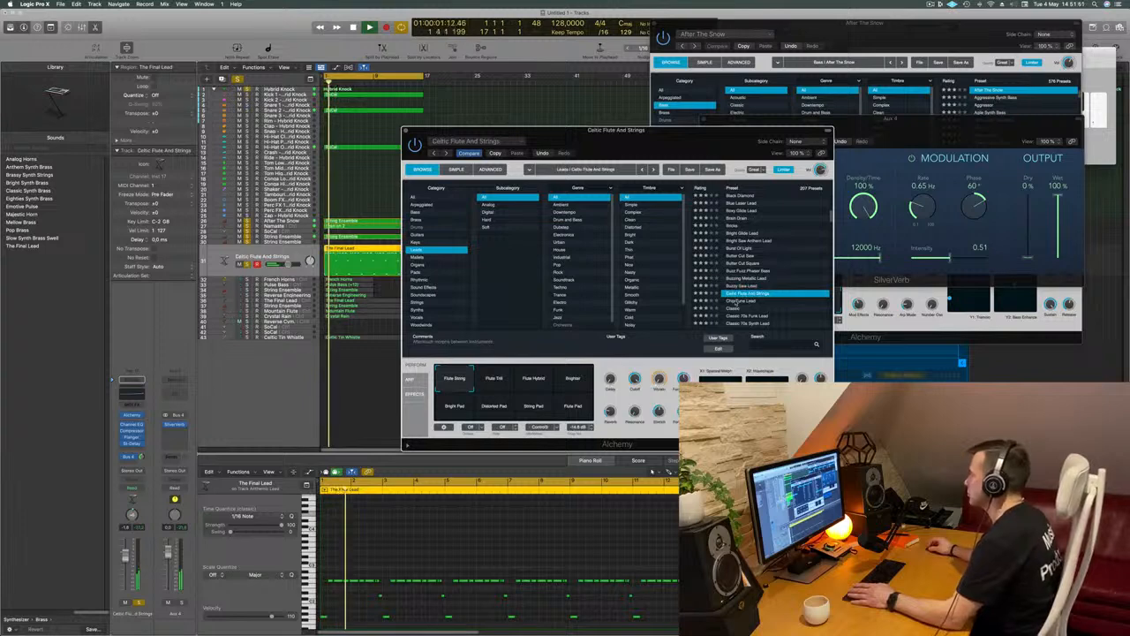
click(738, 301)
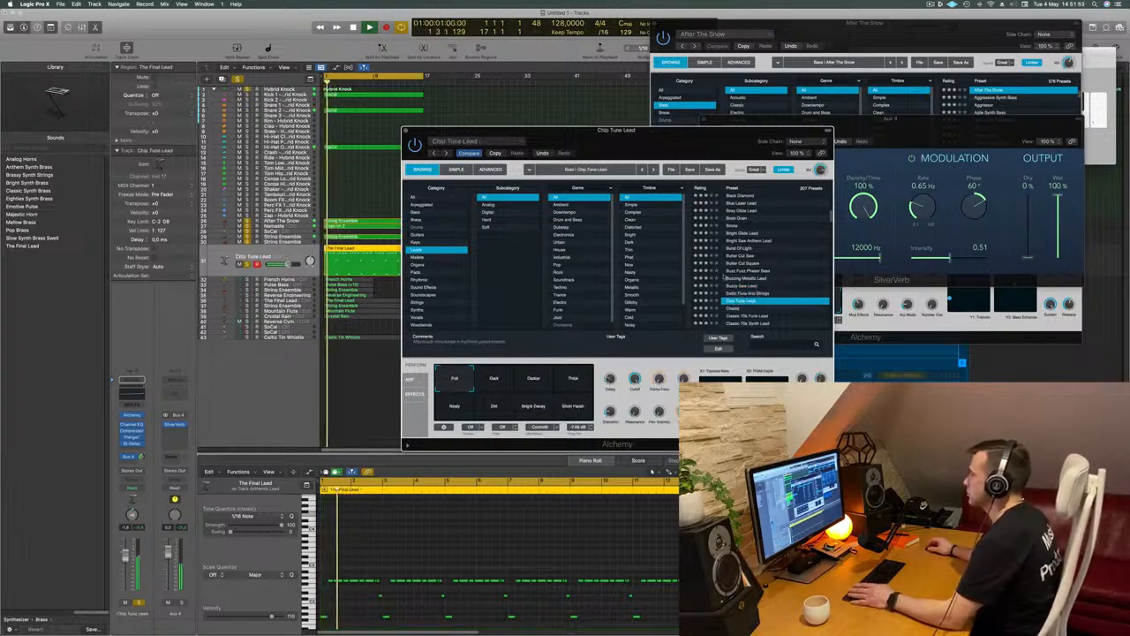
Lower the lead track's volume and compare the Chip Tune Lead snapshots Dark, Darker, Thick, Nasty, Dirt, Bright Decay and Short Harsh
click(305, 397)
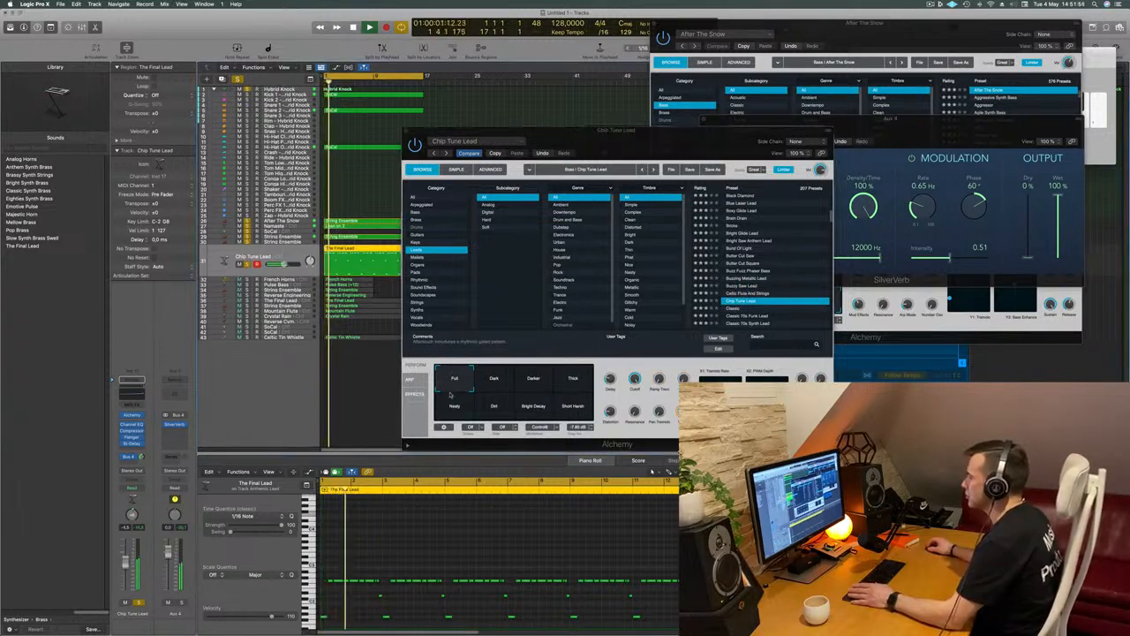
click(492, 383)
click(533, 383)
click(574, 383)
click(455, 407)
click(493, 406)
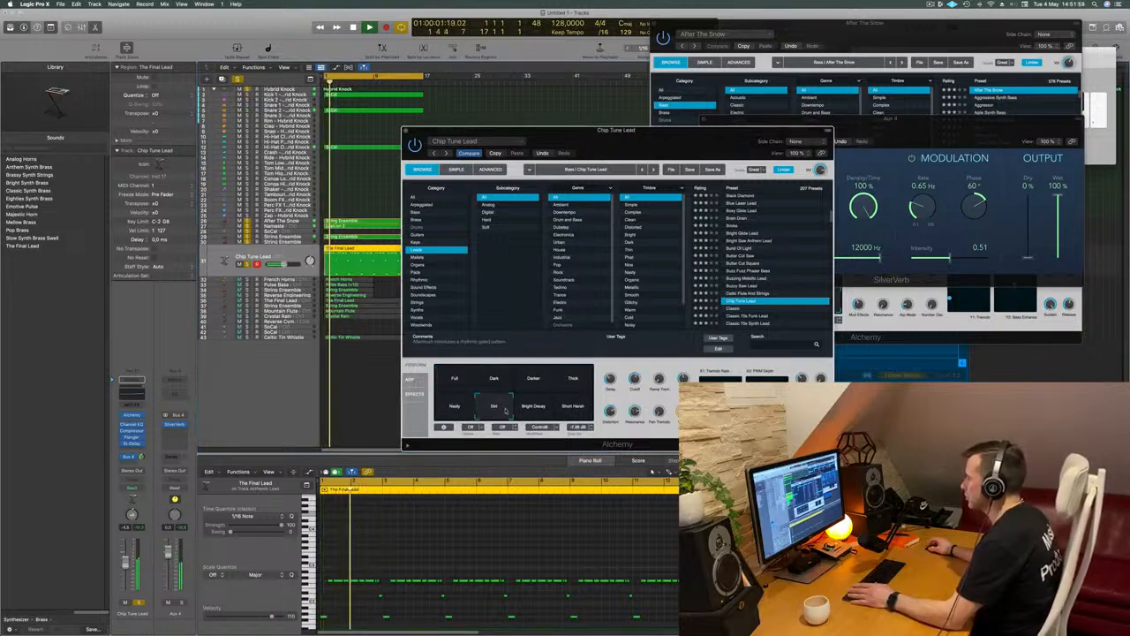
click(534, 406)
click(573, 407)
Try the Classic 70s Funk Lead preset on the lead track, and replace it with Classic Techno Lead
scroll(743, 265, down, 3)
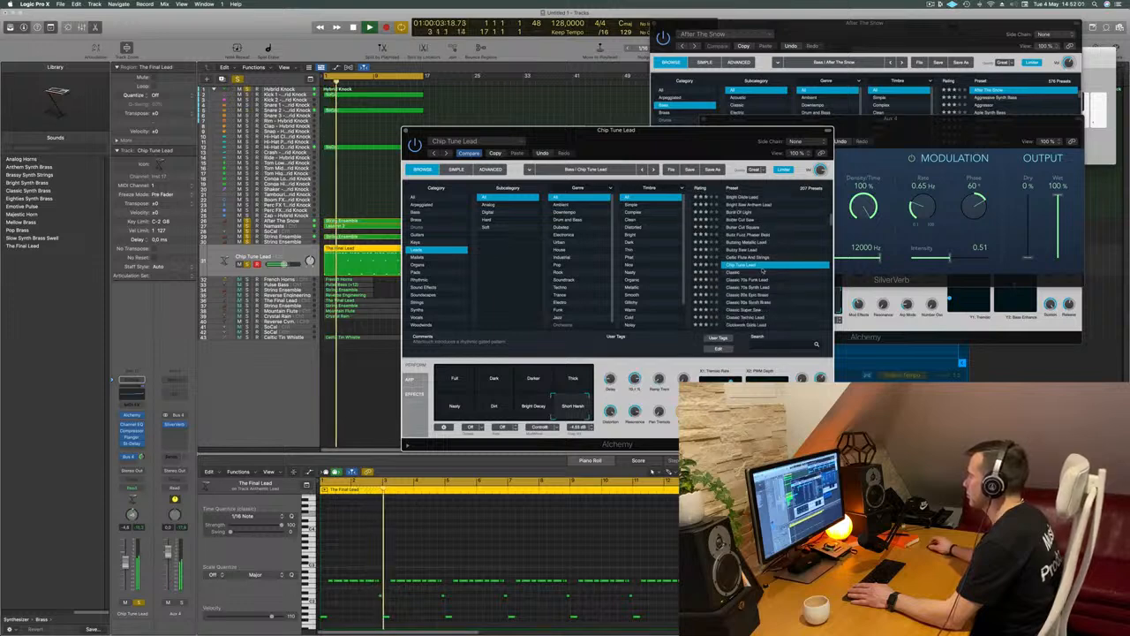
click(746, 258)
scroll(764, 274, down, 2)
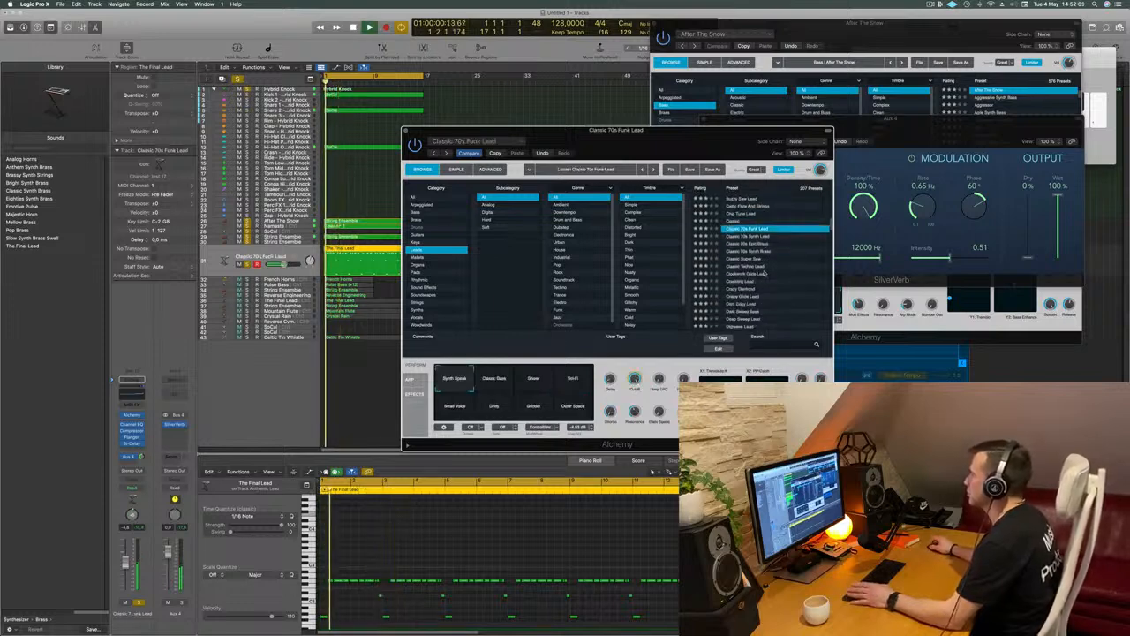
click(768, 266)
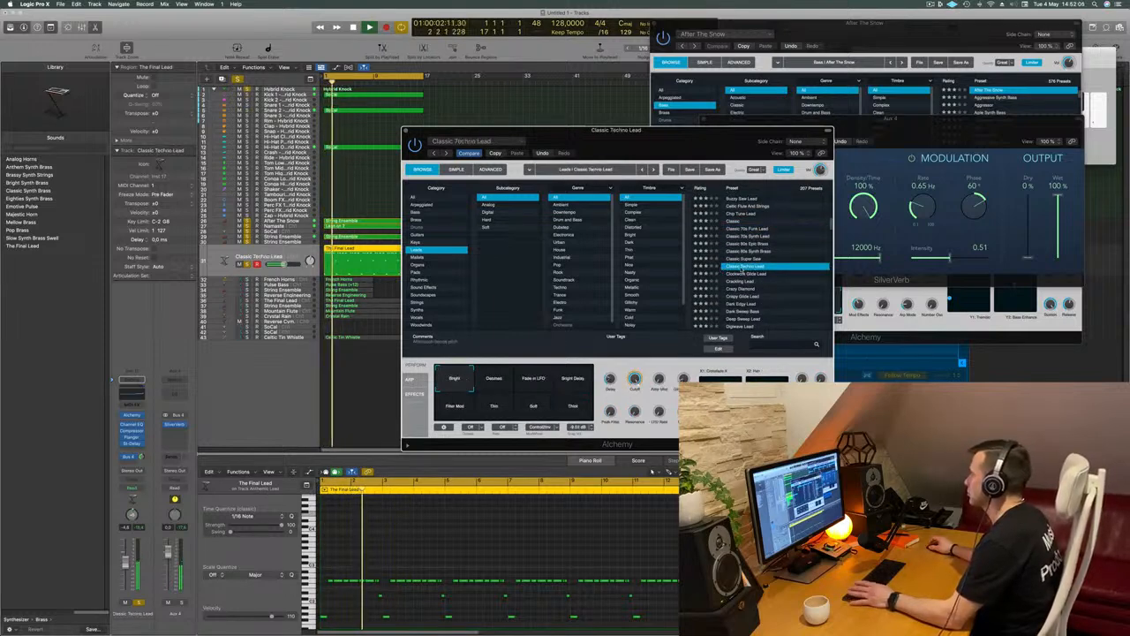
scroll(775, 262, down, 2)
scroll(775, 261, up, 1)
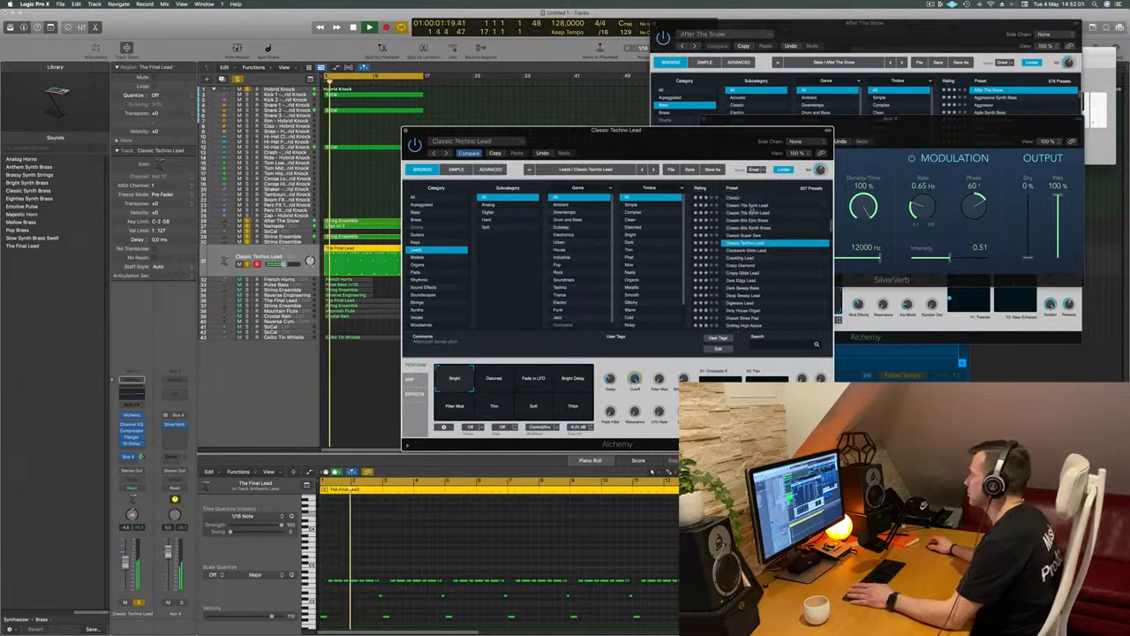
Adjust the Classic Techno Lead's cutoff and lower its track volume, closing the lead's Alchemy window
drag(710, 138, 752, 86)
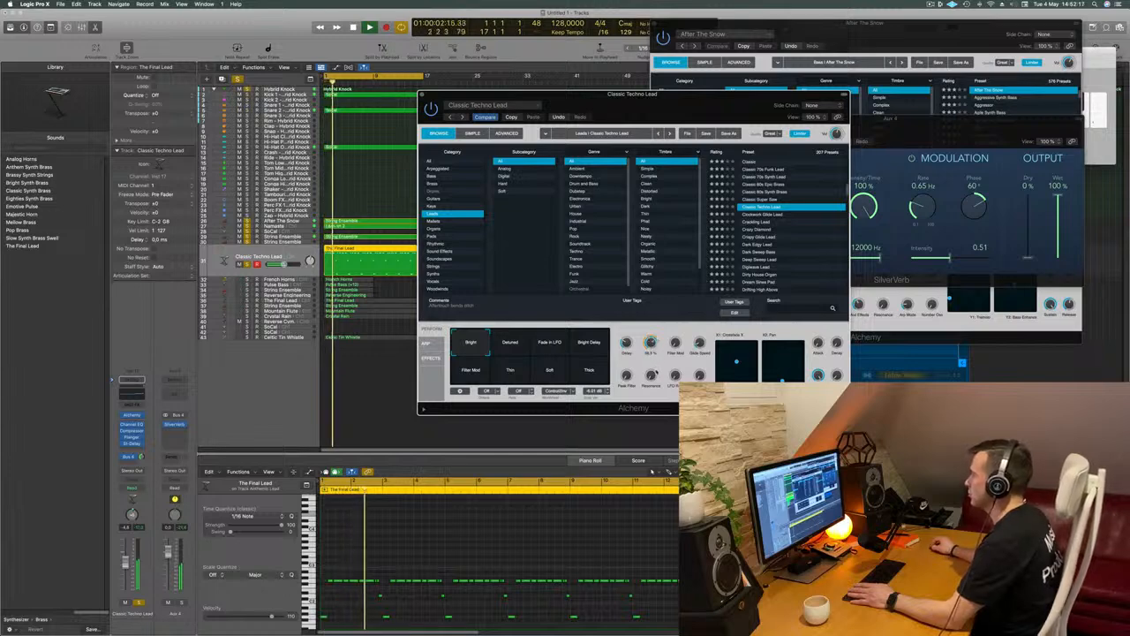
click(259, 256)
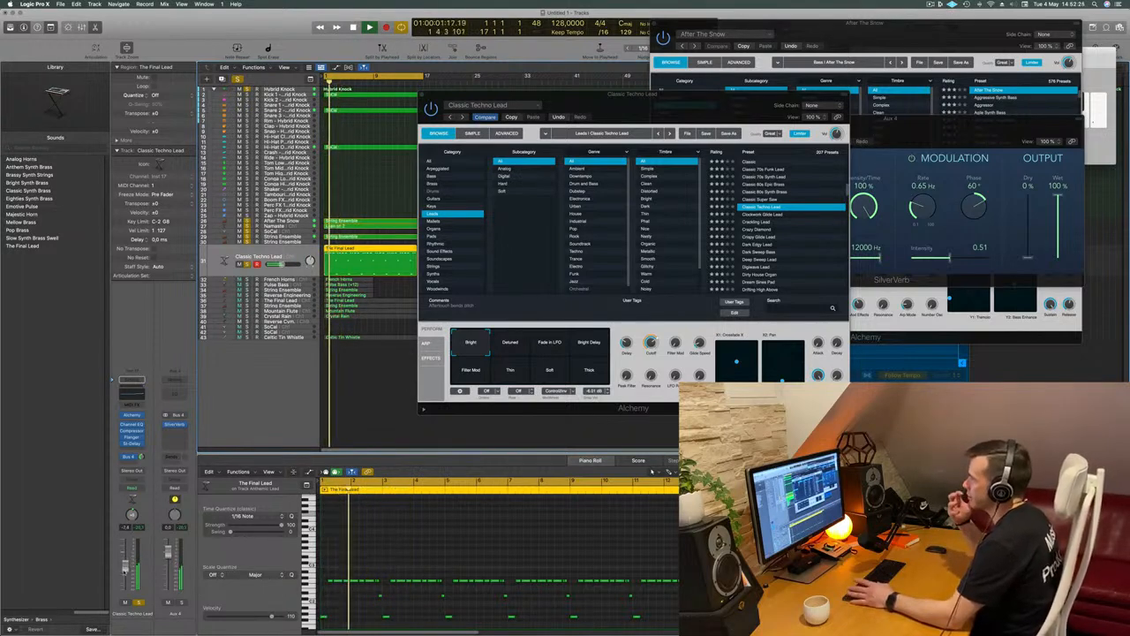
drag(664, 98, 643, 121)
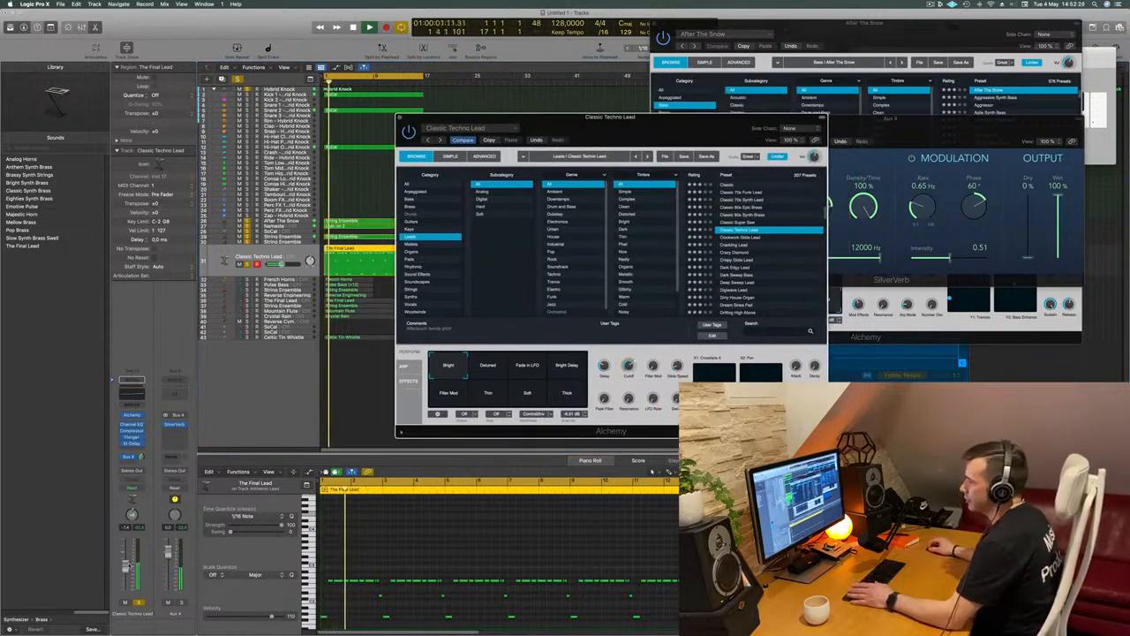
click(413, 103)
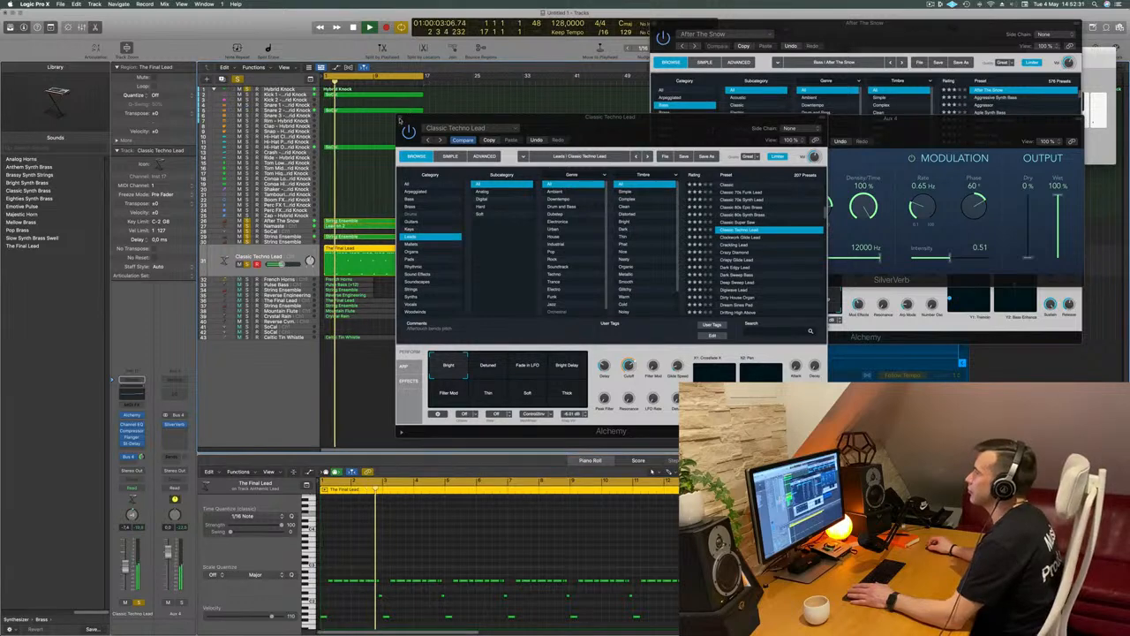
click(402, 118)
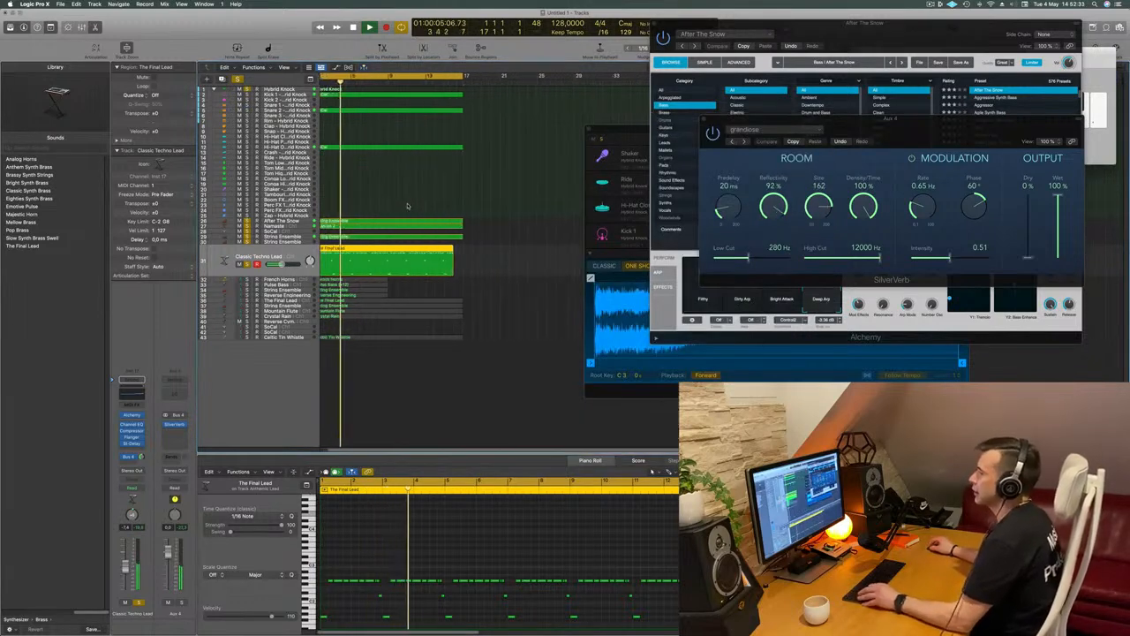
Unmute and solo the French Horns track, and play it together with the other soloed tracks
scroll(407, 206, left, 1)
key(space)
click(240, 279)
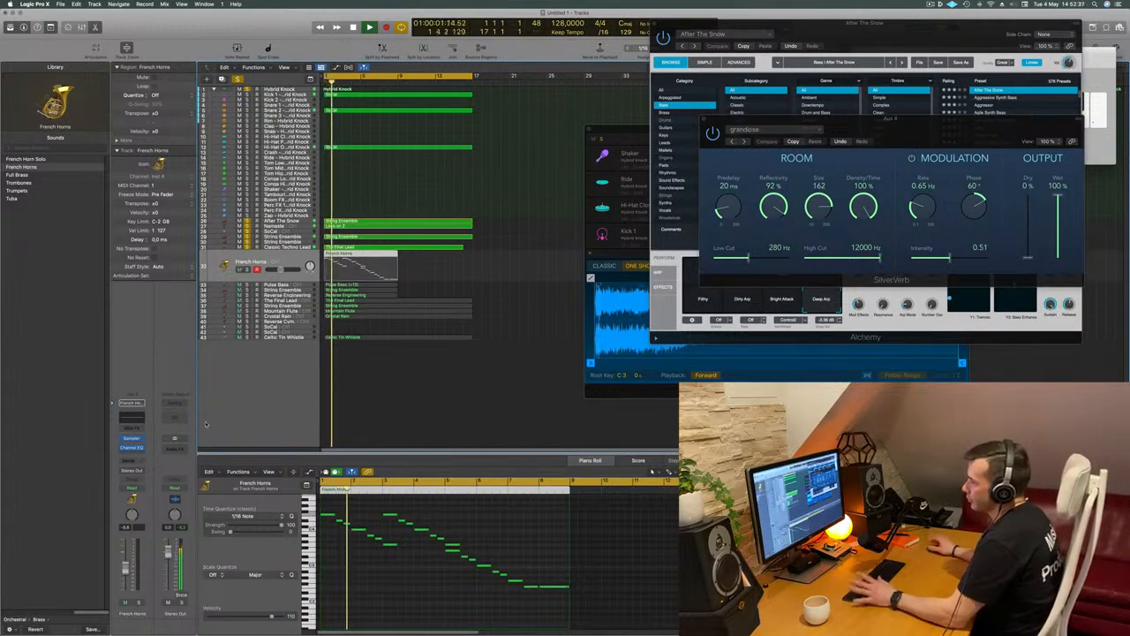
key(space)
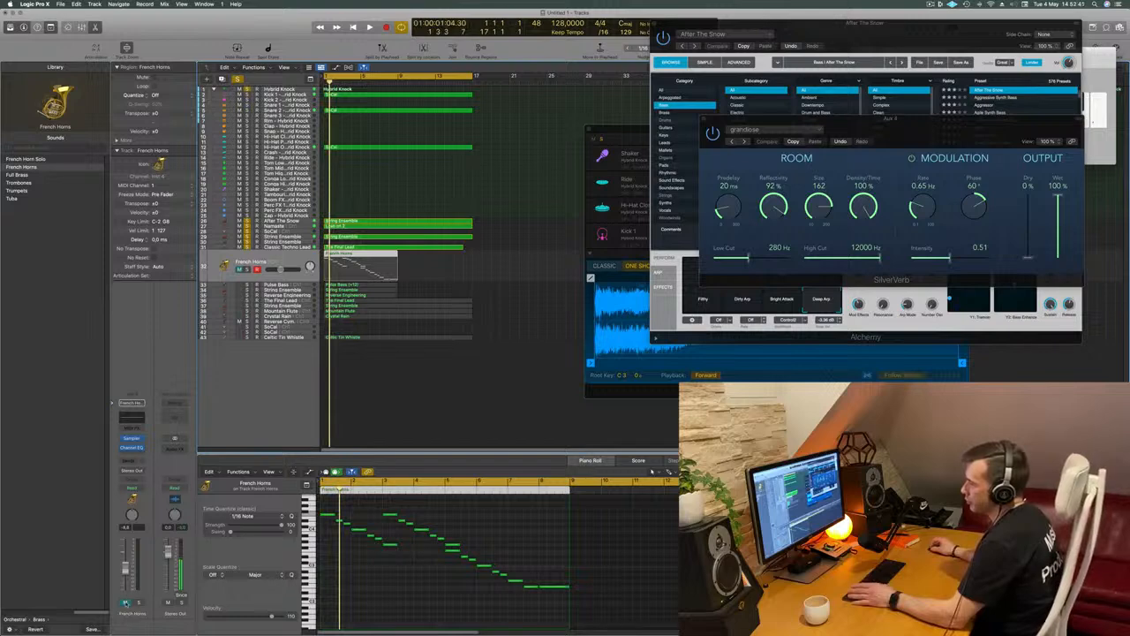
click(137, 602)
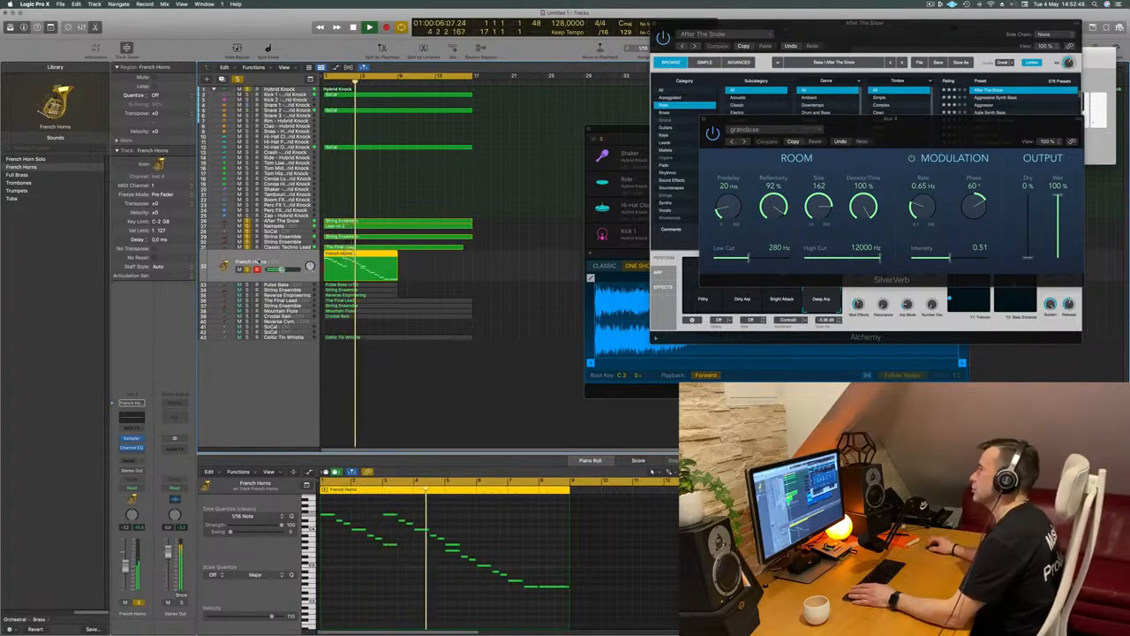
key(space)
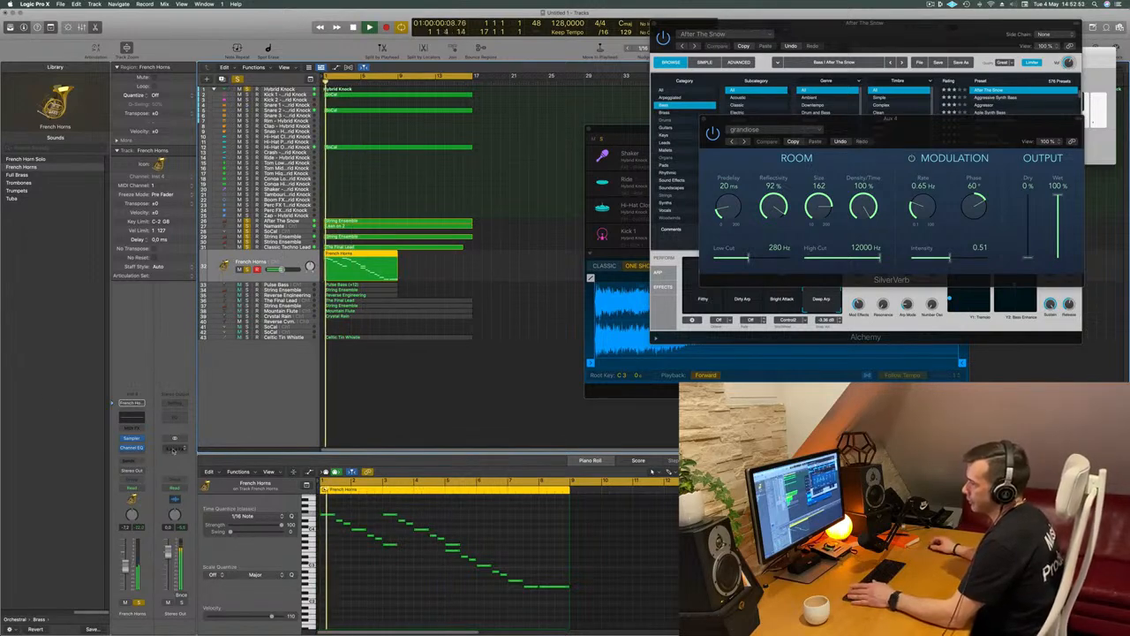
Add a send from the French Horns track to Bus 4 feeding the shared reverb on Aux 4
click(130, 463)
click(122, 467)
click(127, 461)
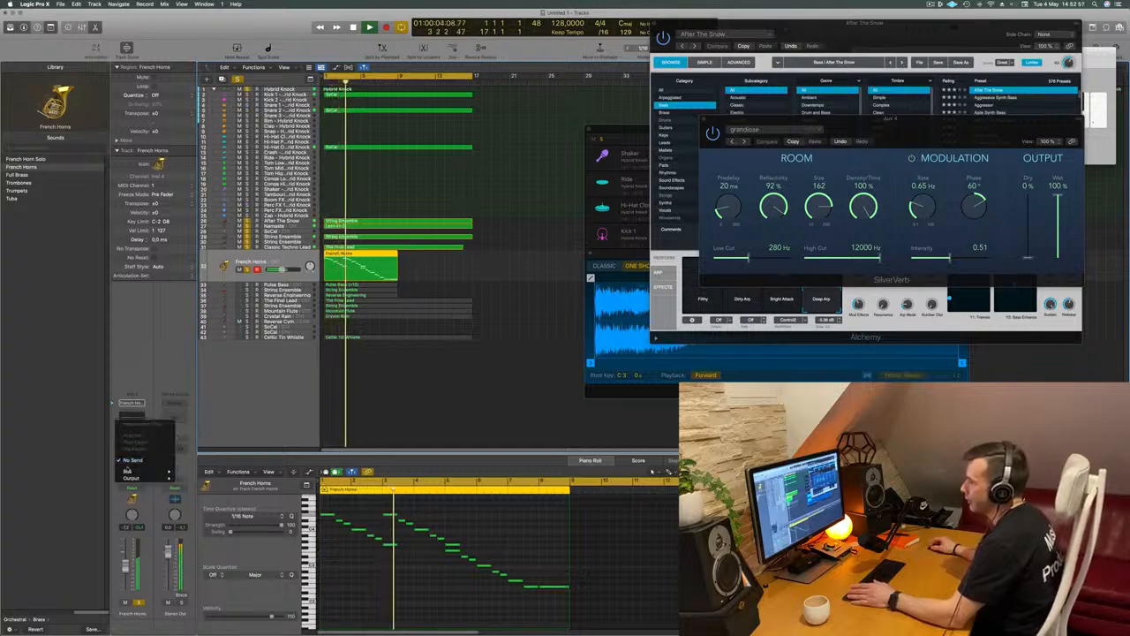
mouse_move(141, 472)
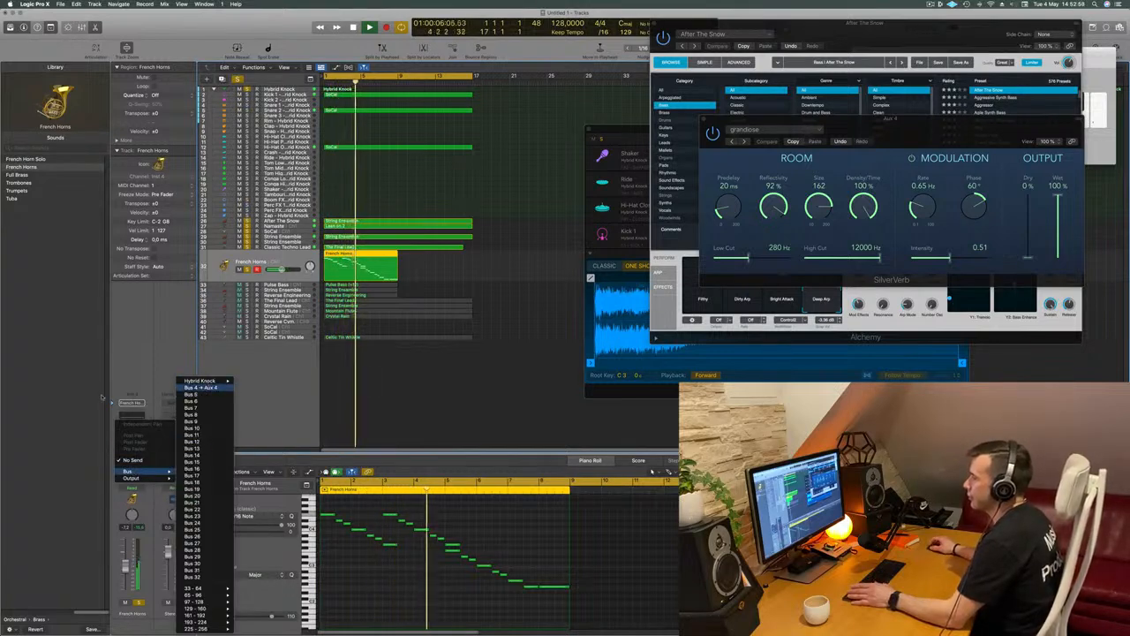
click(203, 389)
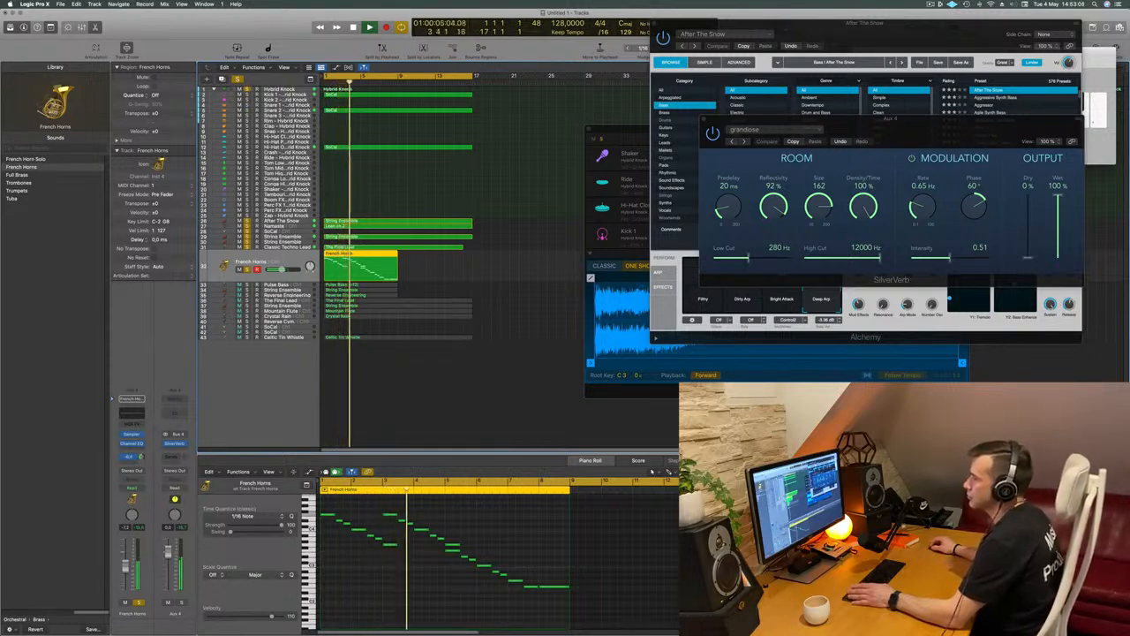
Transpose all notes of the French Horns region down one octave and play the region from the start
click(392, 583)
key(Return)
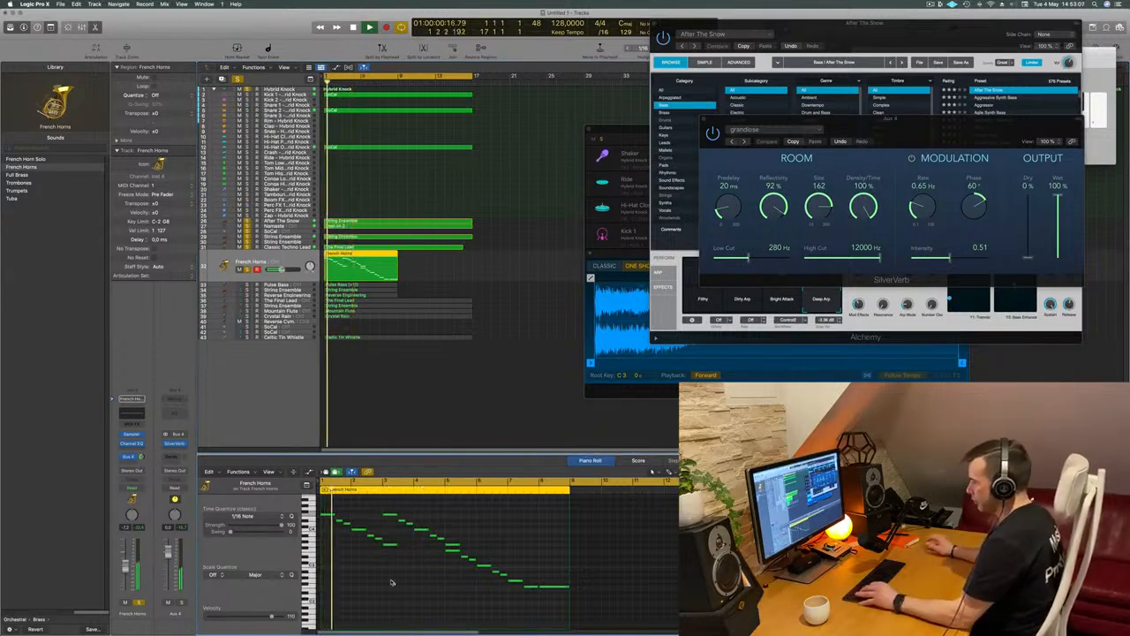
key(super+a)
key(alt+shift+Down)
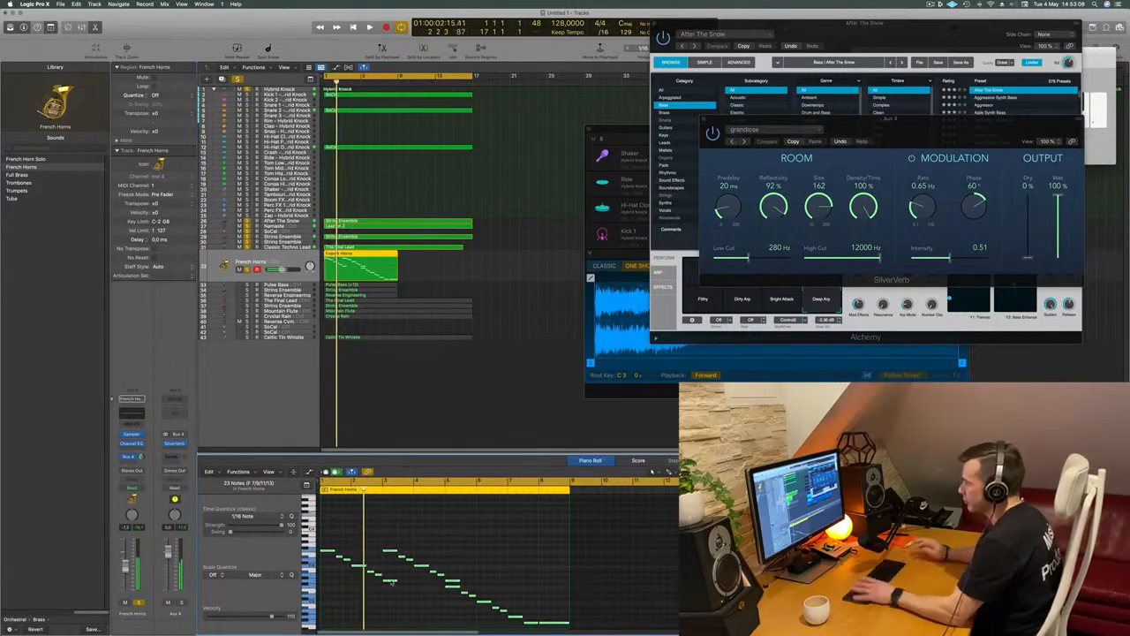
key(Return)
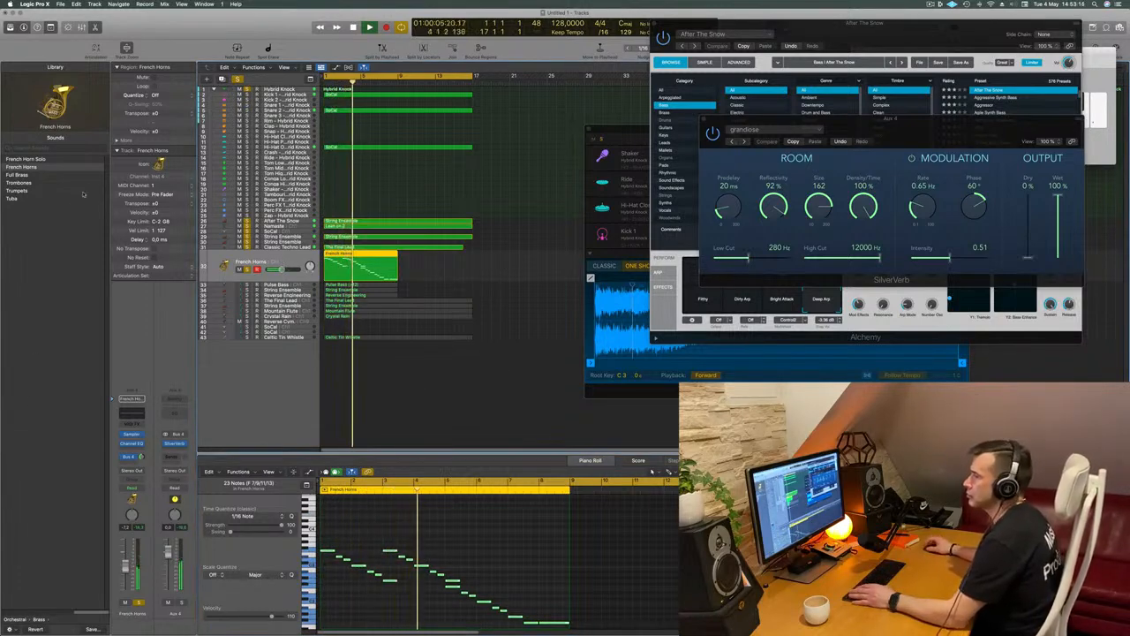
Replace the French Horns patch with French Horn Solo and play the track from the start
click(29, 159)
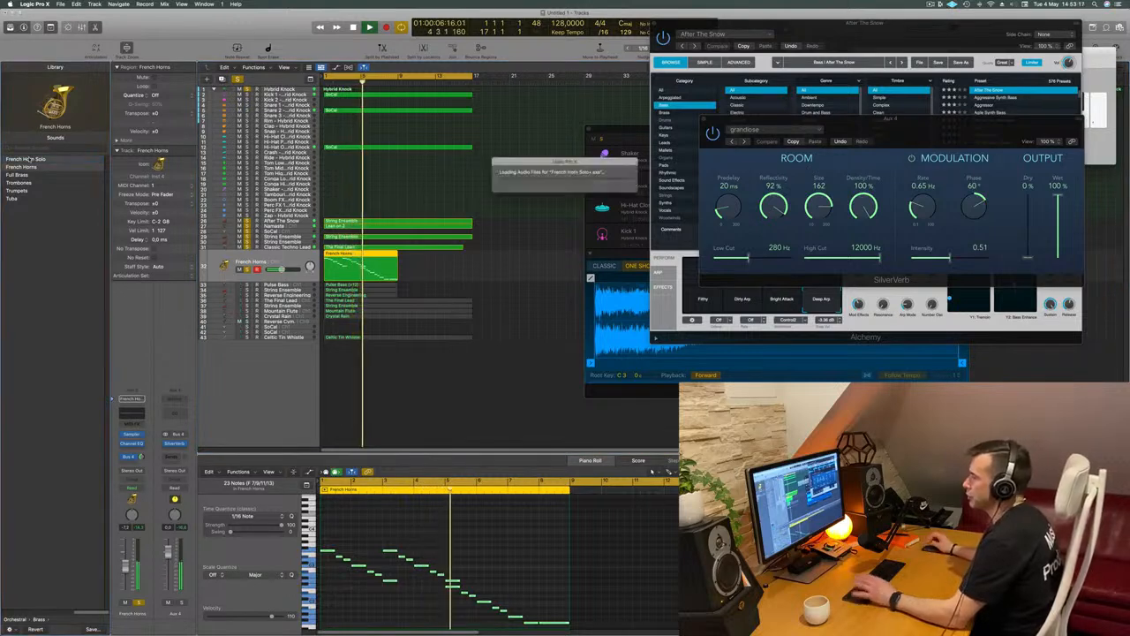
key(Return)
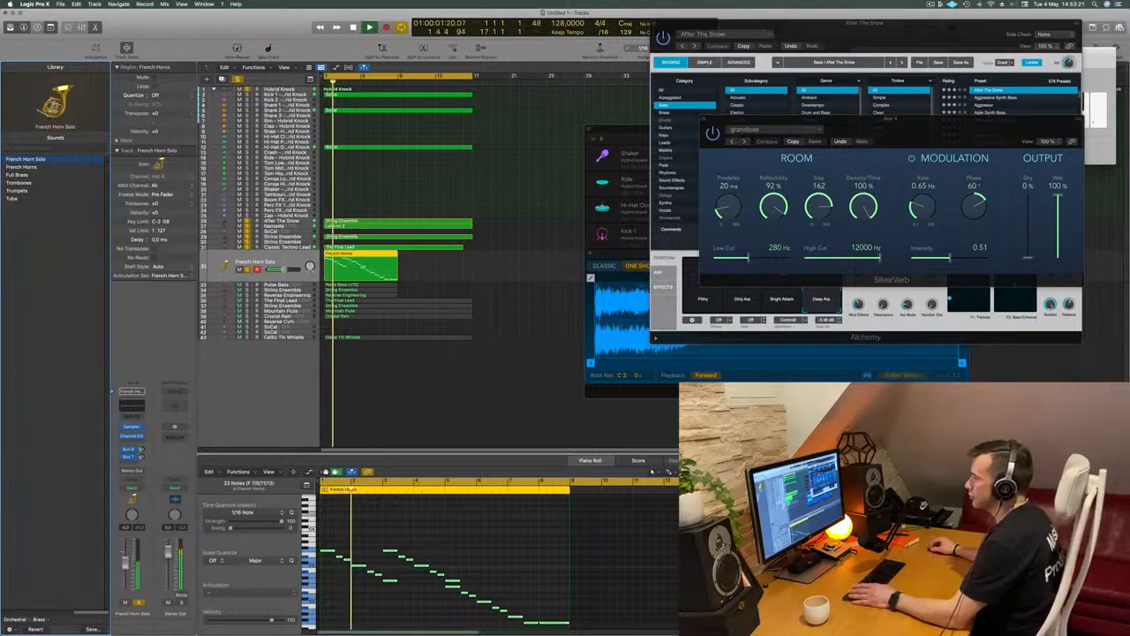
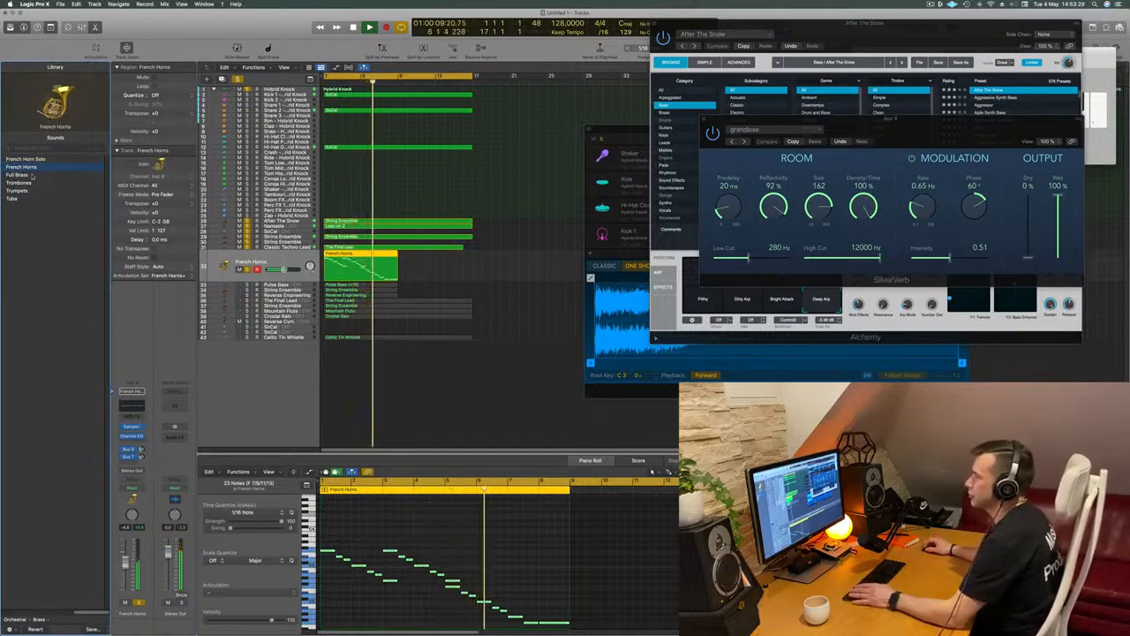
Replace the French Horns patch with Full Brass and add a send to Bus 4 feeding the shared reverb on Aux 4
click(24, 175)
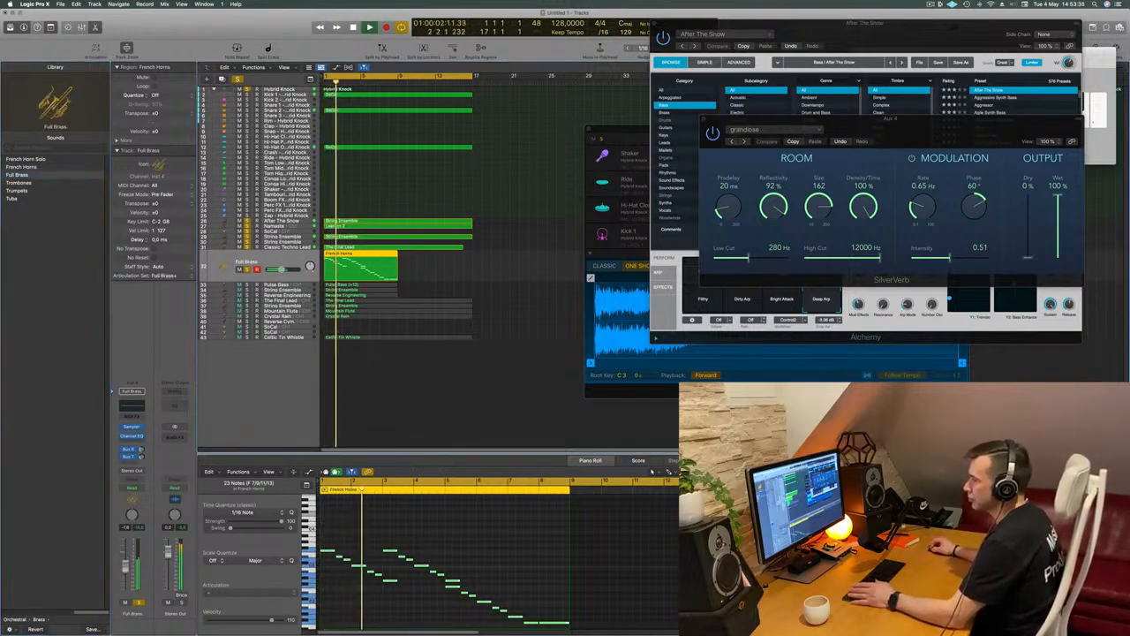
click(137, 452)
mouse_move(133, 473)
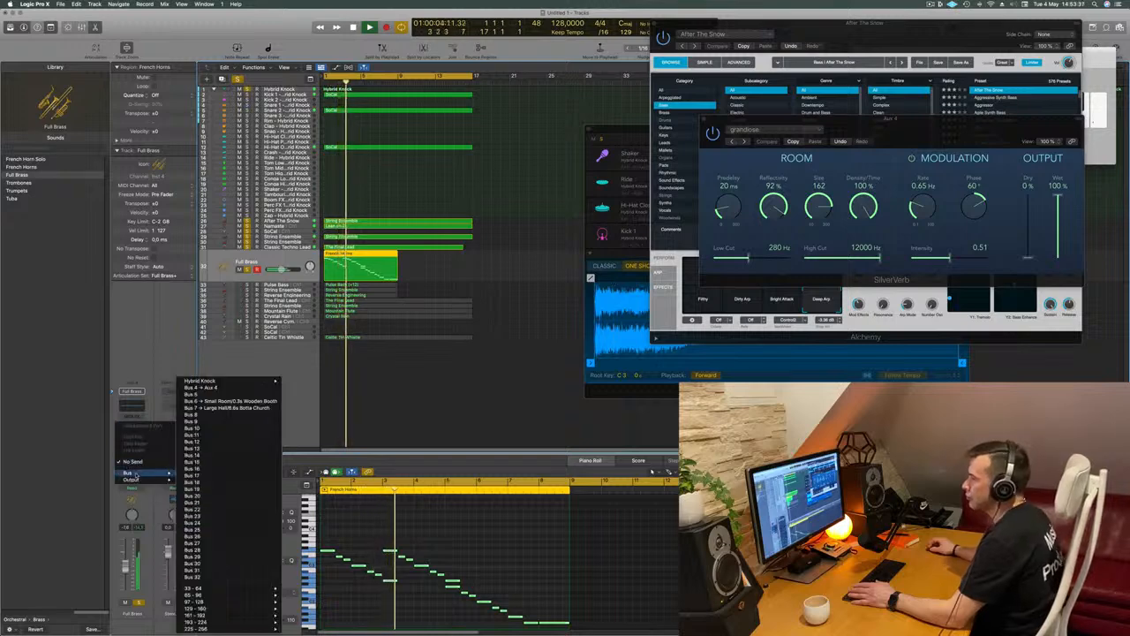
click(215, 388)
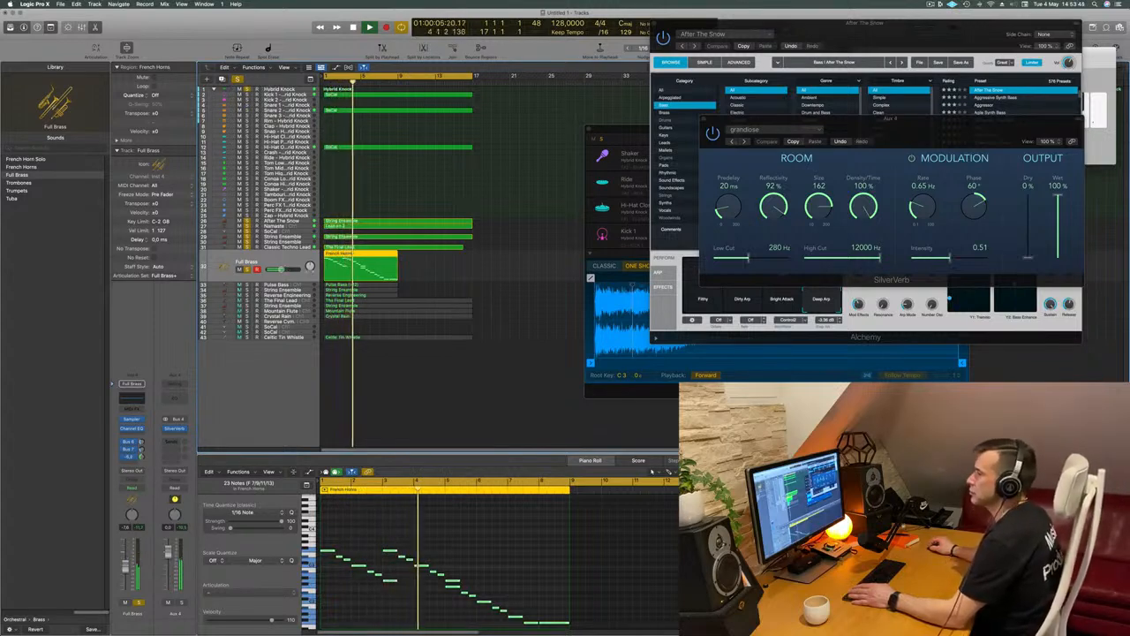
Copy the French Horns region on the Full Brass track so that the copy follows the original at bar 9
click(491, 309)
click(345, 265)
drag(345, 264, 417, 264)
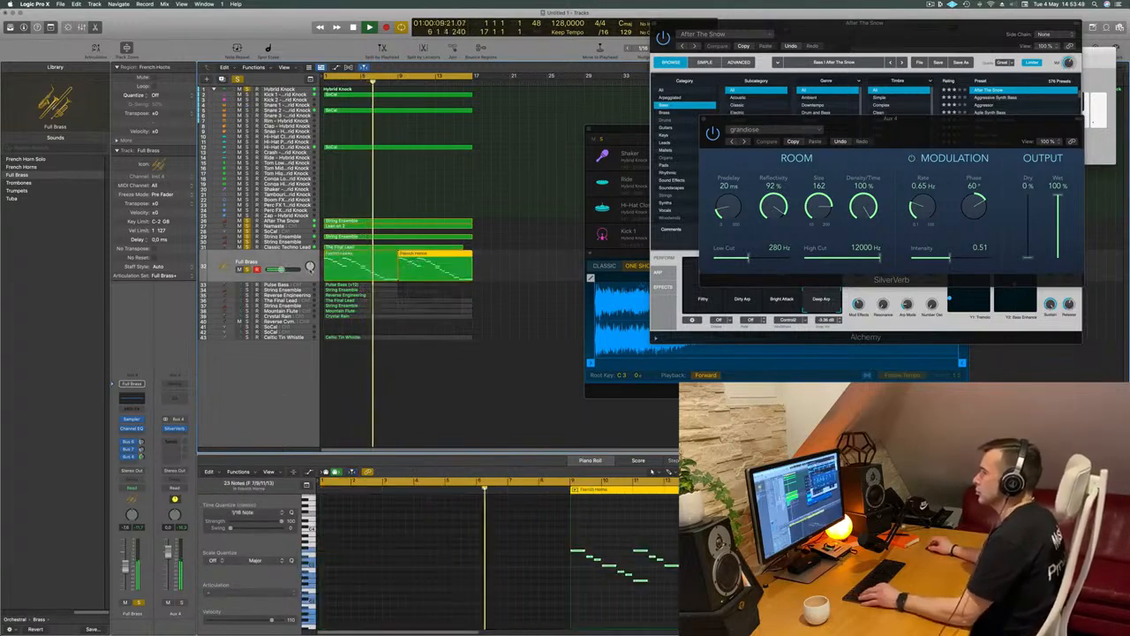
key(super+Left)
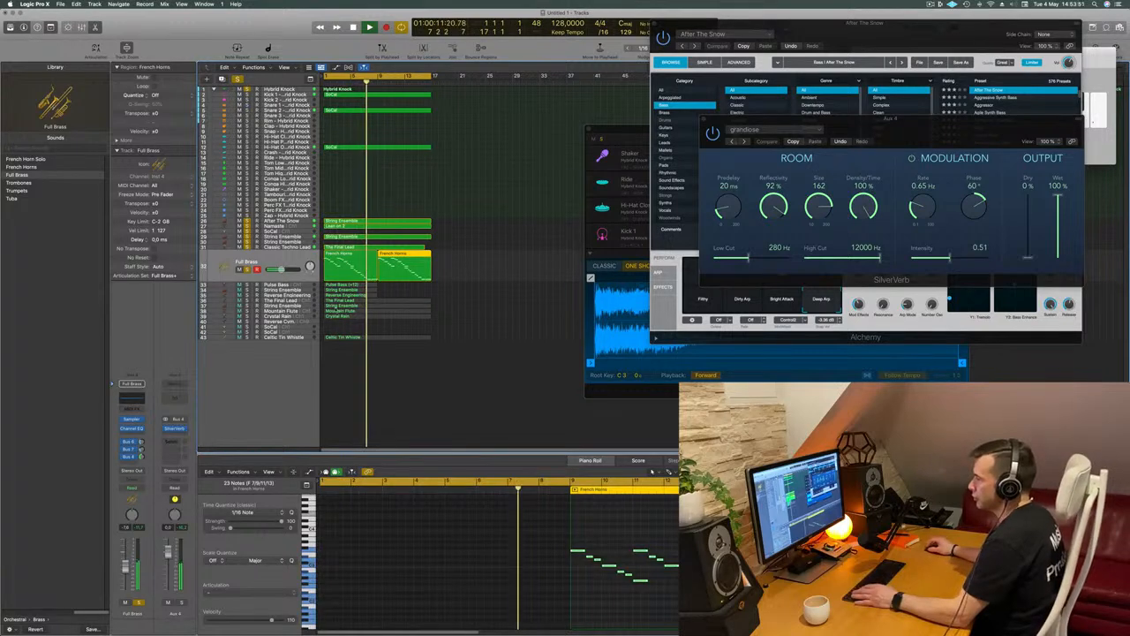
click(372, 369)
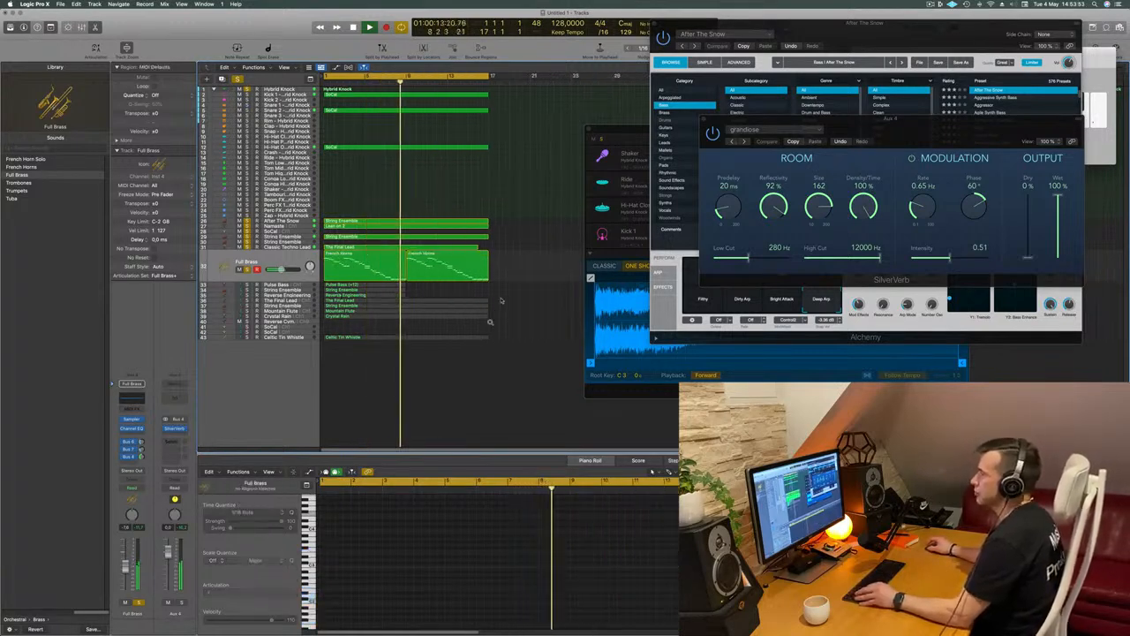
key(super+Left)
key(super+Right)
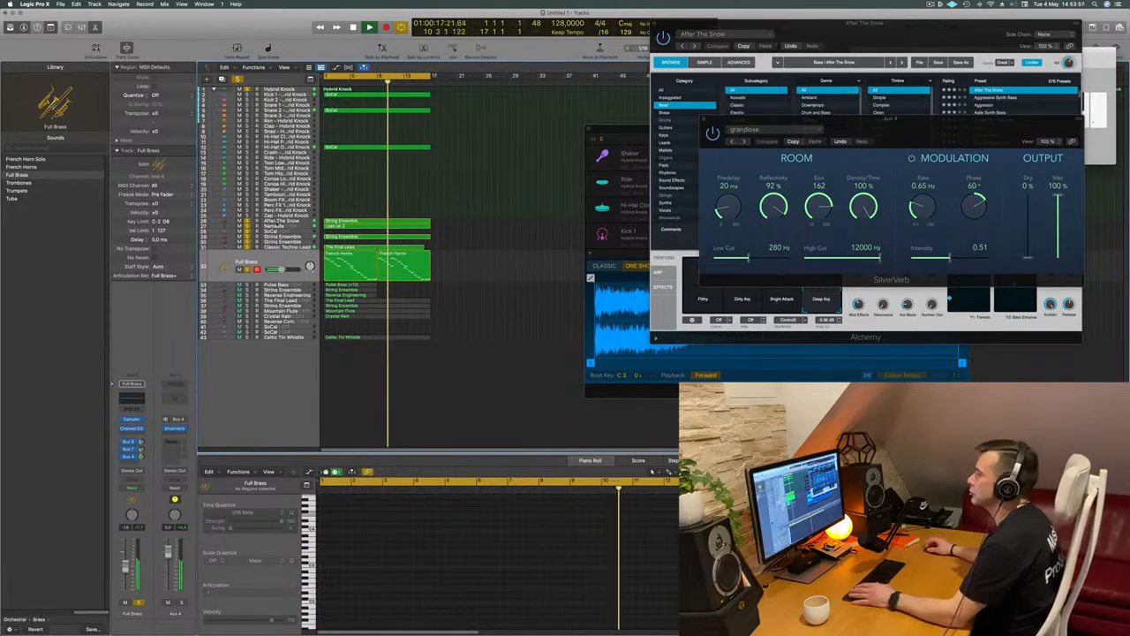
Compare the mix with the After The Snow track taken out of solo and soloed again
click(235, 221)
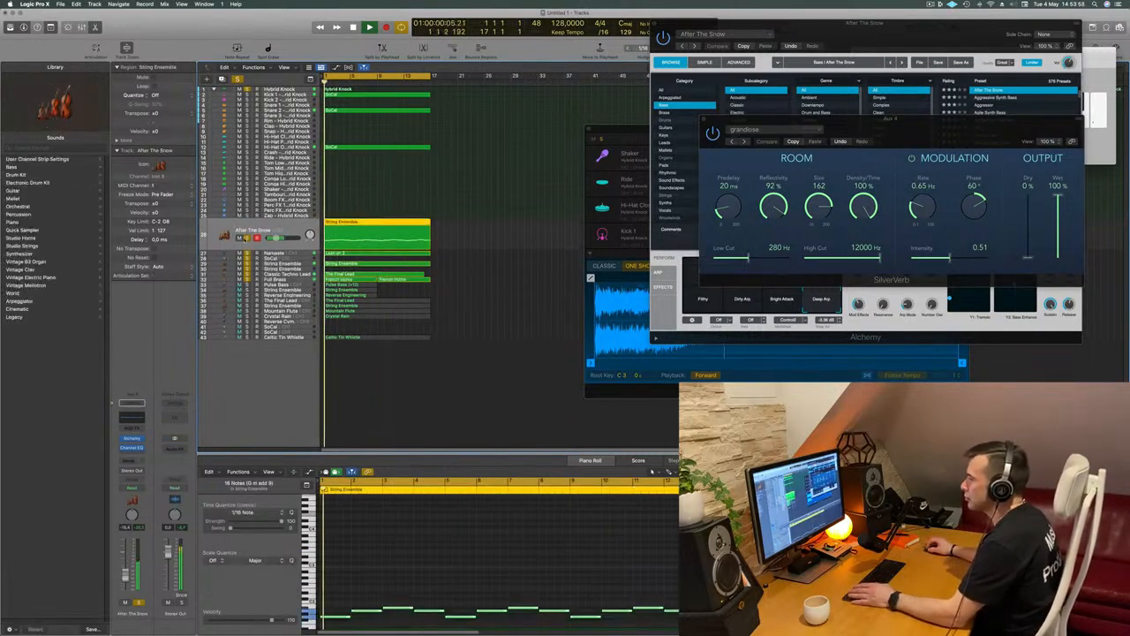
click(247, 237)
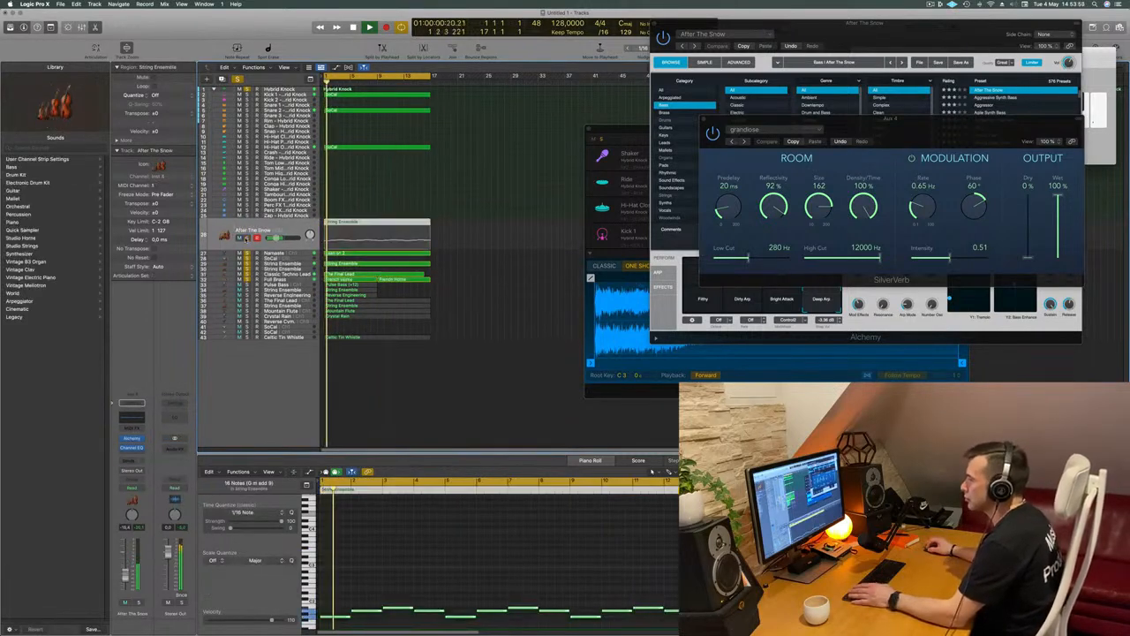
click(247, 238)
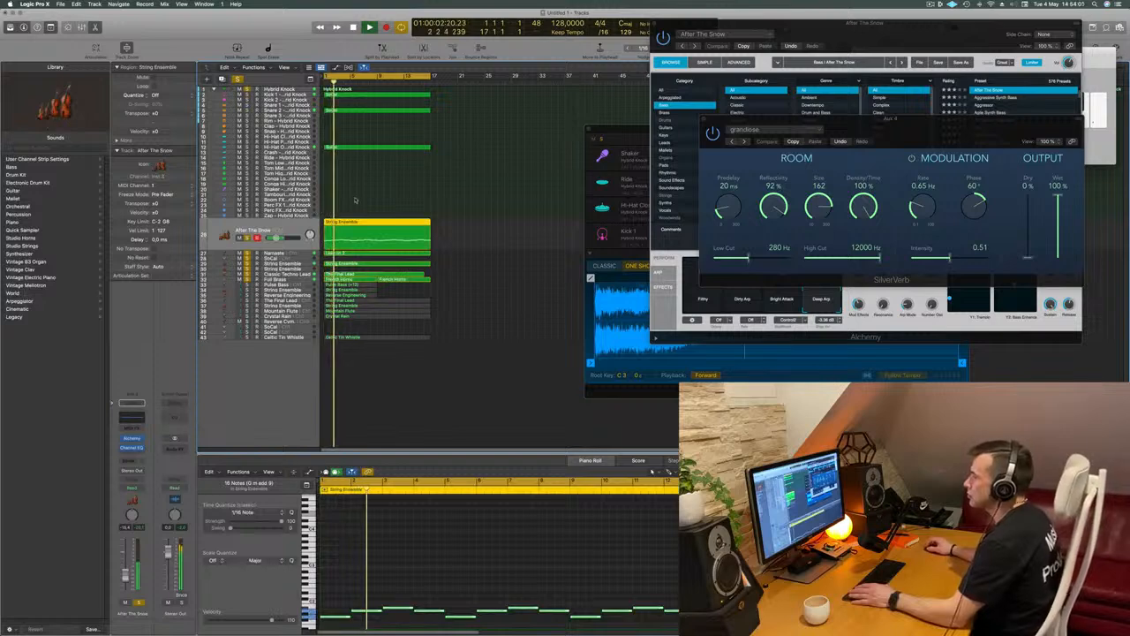
click(494, 214)
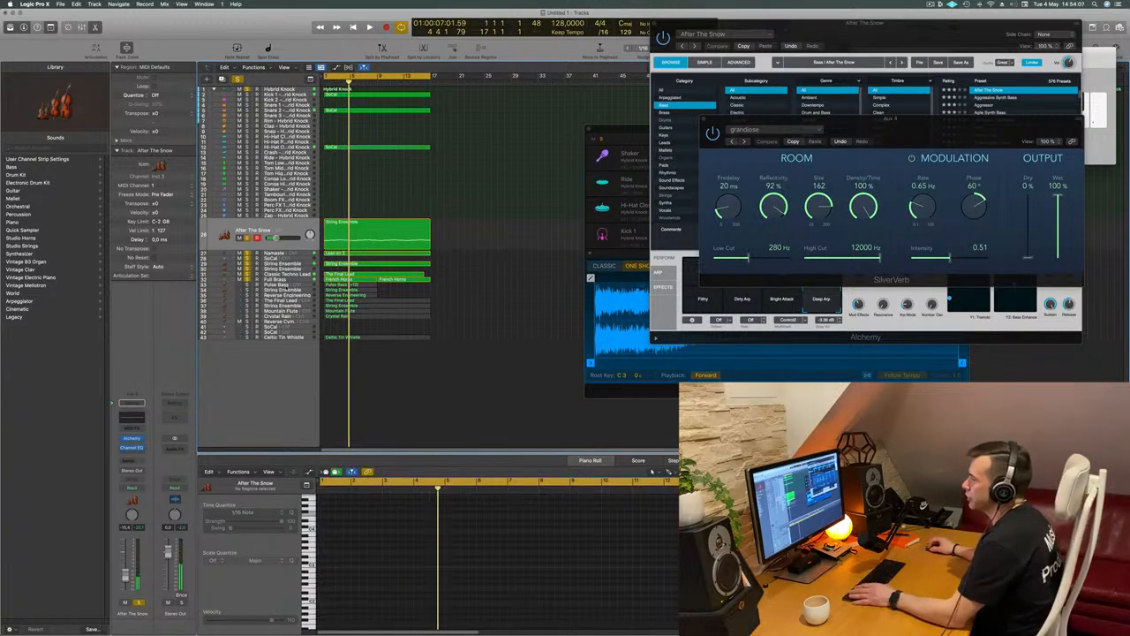
Solo the Pulse Bass track and play it together with the other soloed tracks from the start
click(291, 285)
key(space)
click(247, 276)
key(space)
key(space)
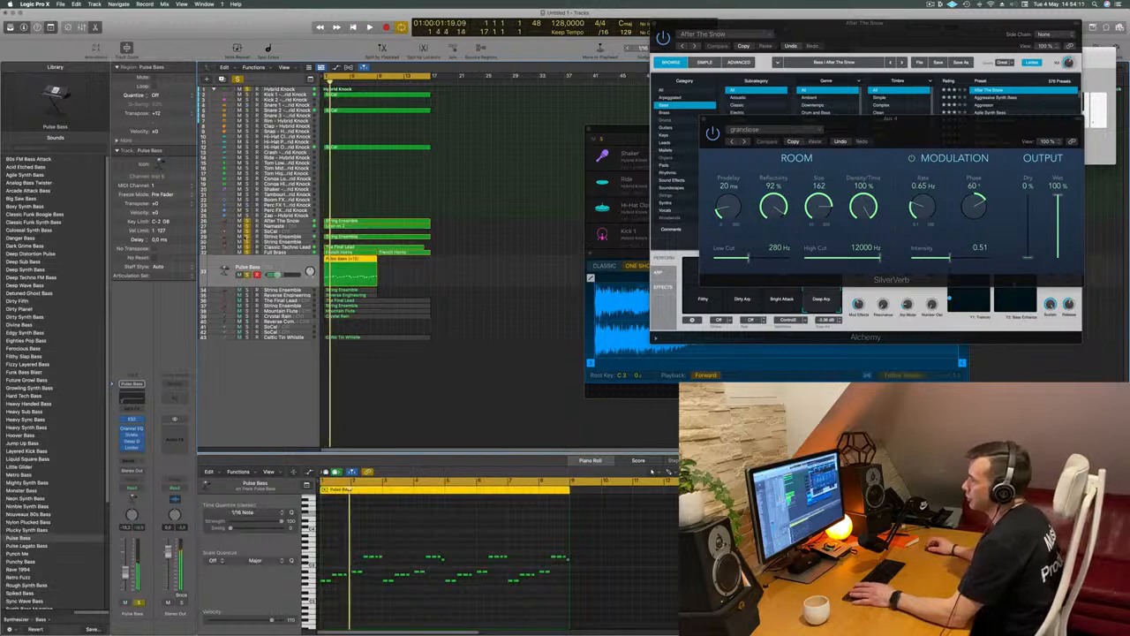
key(space)
key(space)
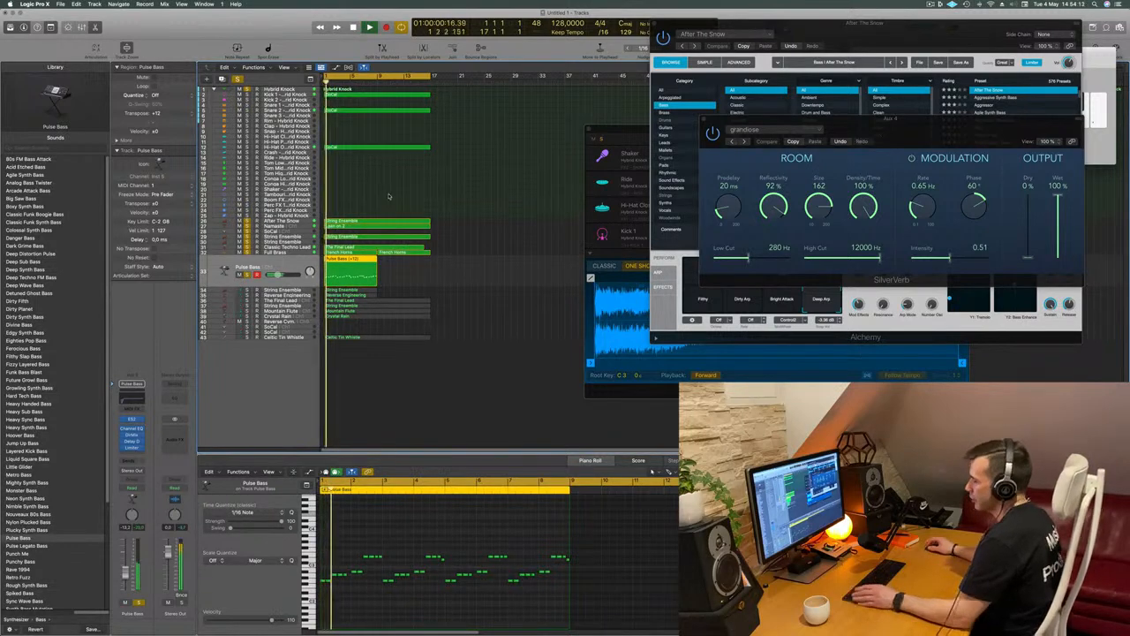
Select all regions and name them after their tracks while the arrangement plays
key(super+a)
key(space)
key(space)
right_click(388, 149)
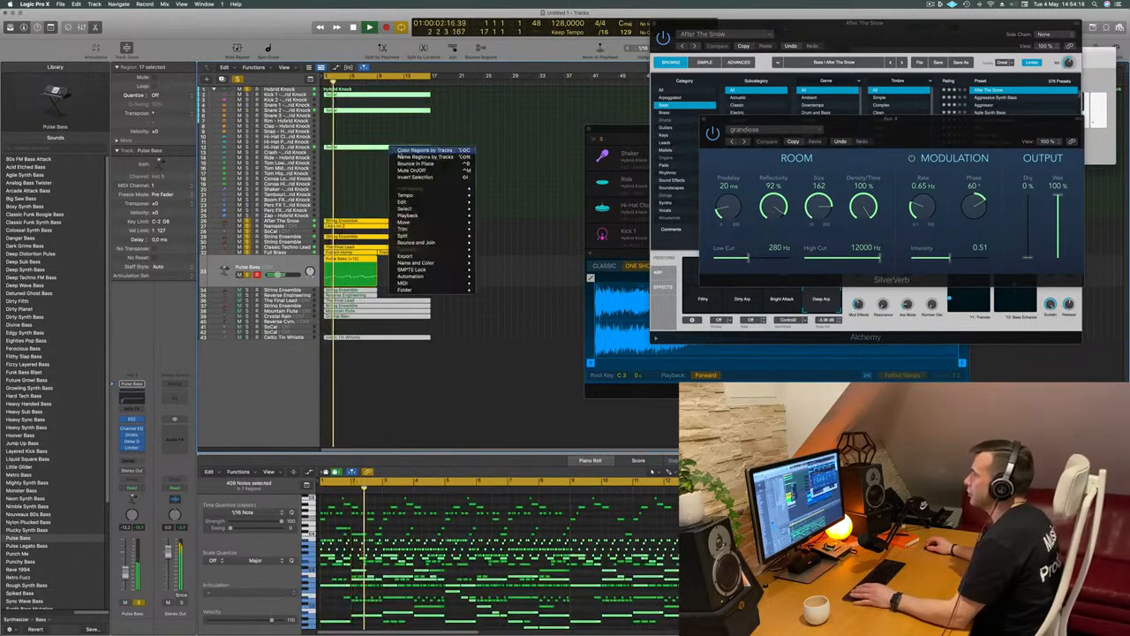
click(324, 199)
key(space)
key(space)
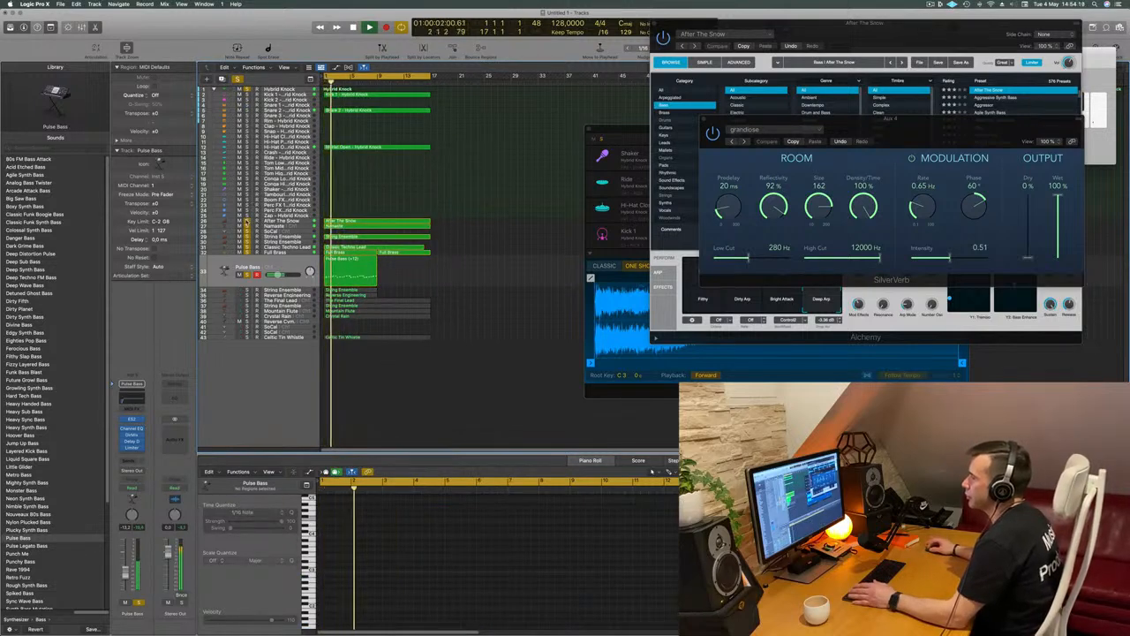
Take After The Snow out of solo, raise the Pulse Bass track's volume and play from the start
click(267, 260)
key(space)
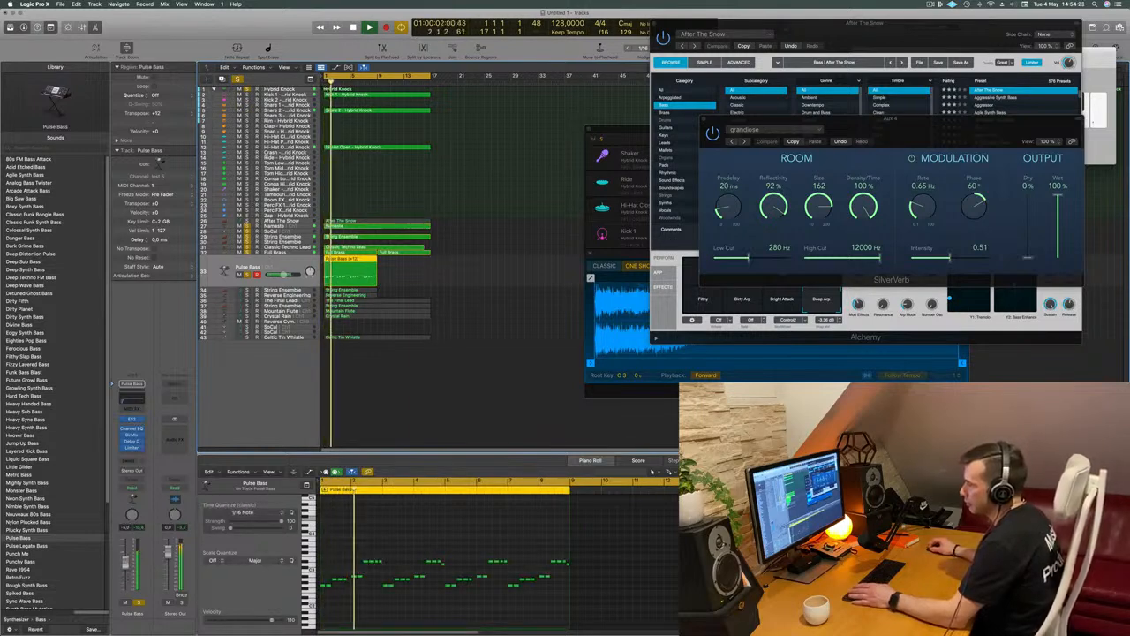
key(space)
key(space)
Transpose all notes of the Pulse Bass region down one octave and play the region from the start
click(477, 530)
key(space)
key(space)
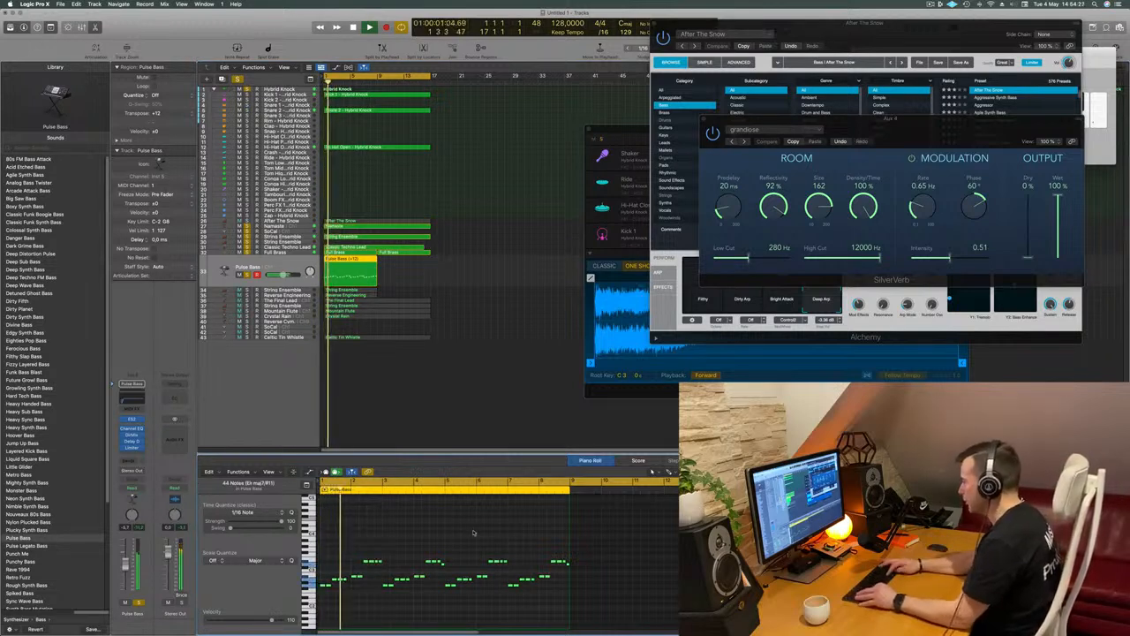
key(super+a)
key(alt+shift+Down)
key(space)
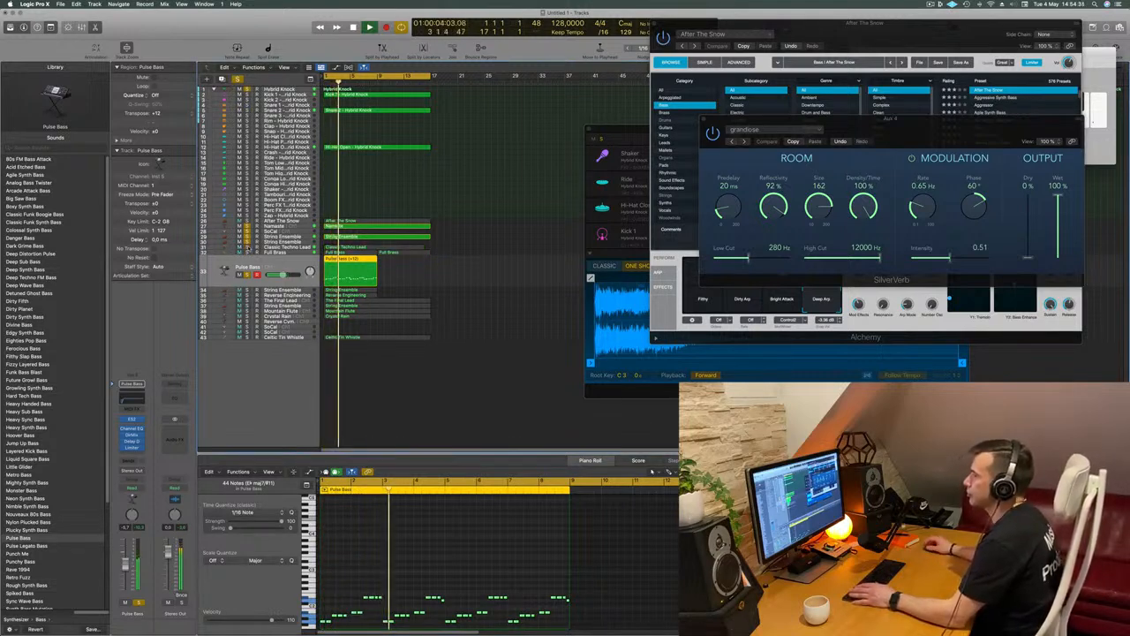
key(super+Left)
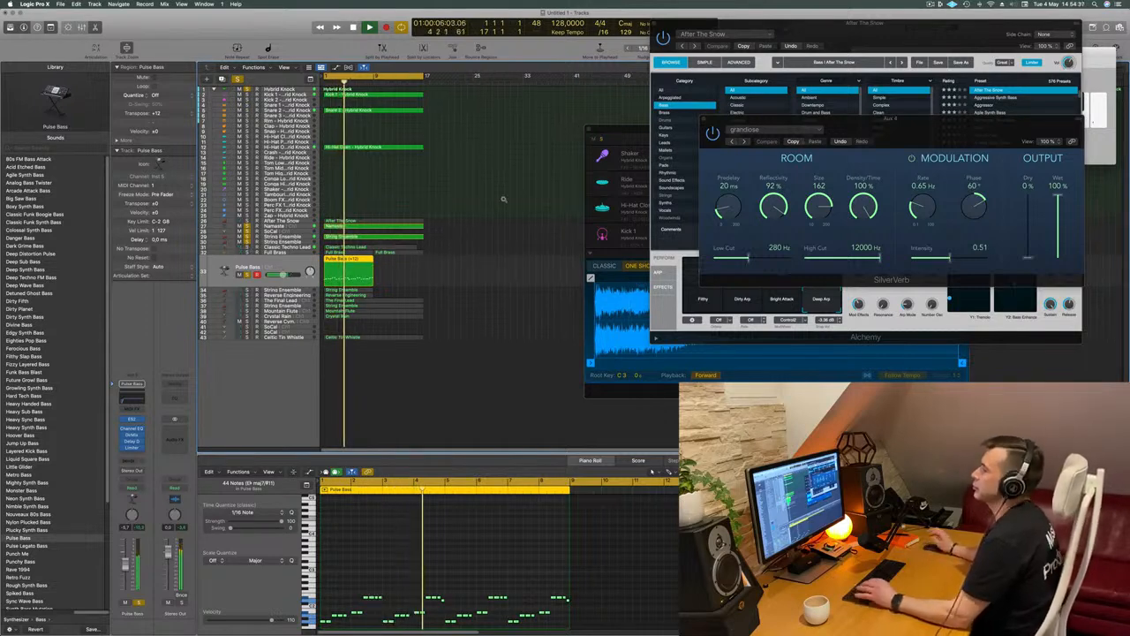
key(Return)
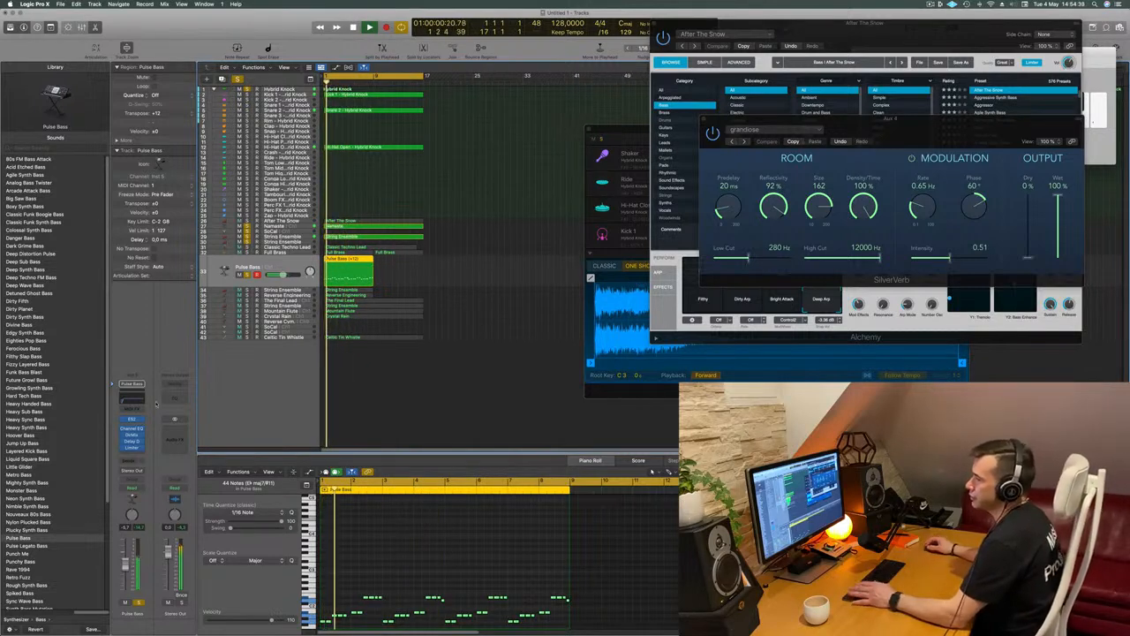
key(space)
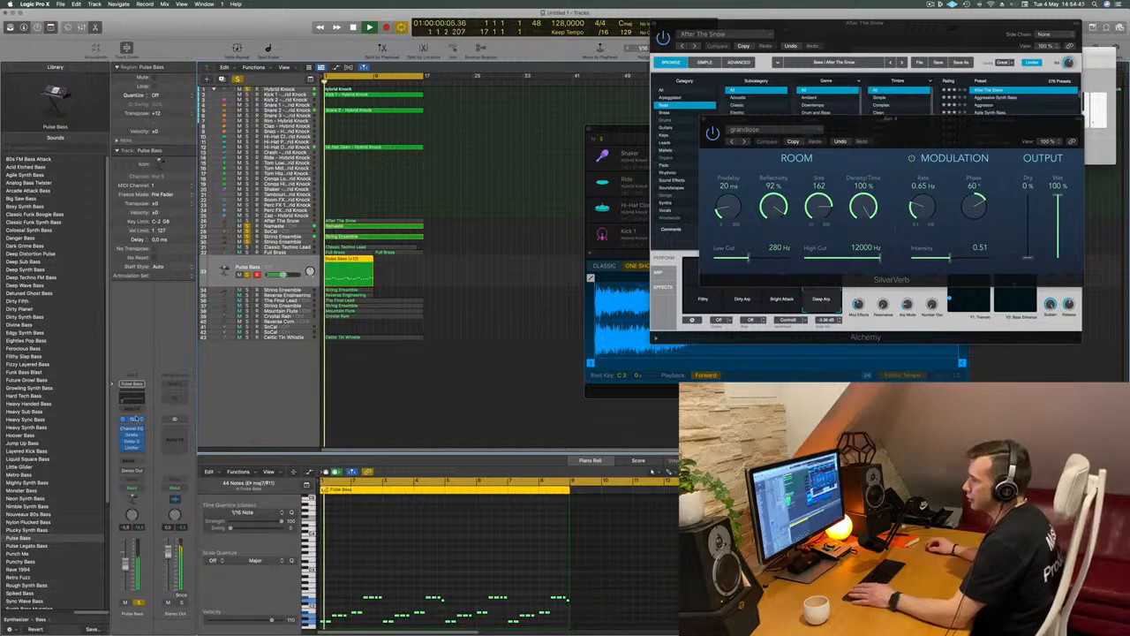
Try stereo Alchemy instead of ES2 on the Pulse Bass track with the bass presets 1963 Semi-Acoustic Thumb and 70s Classic Synth Bass
click(132, 384)
mouse_move(177, 407)
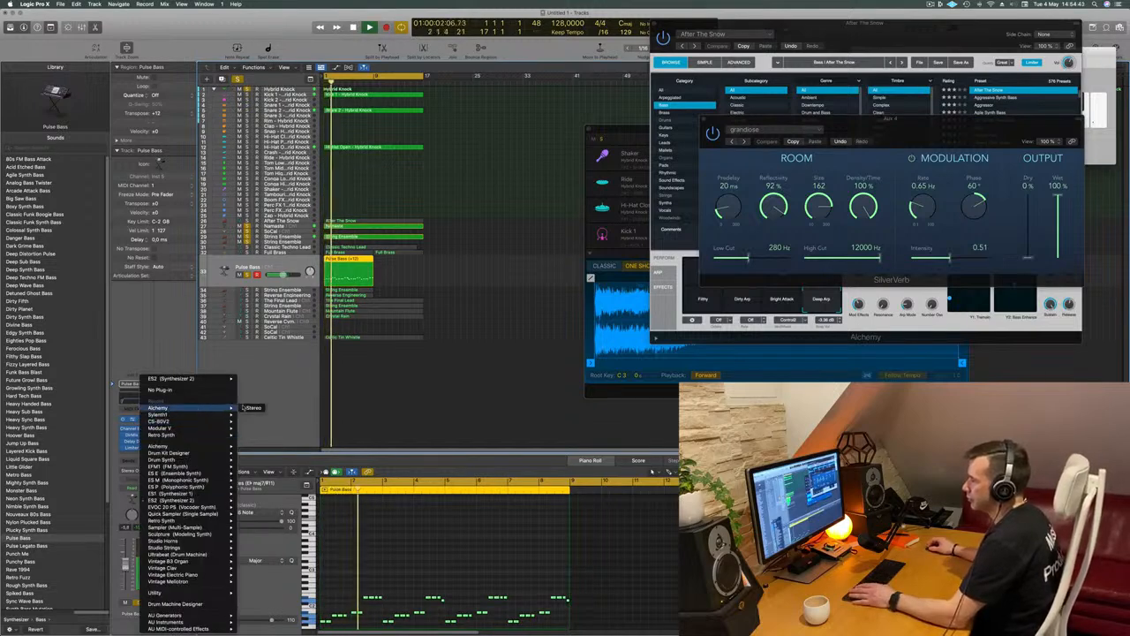
click(254, 407)
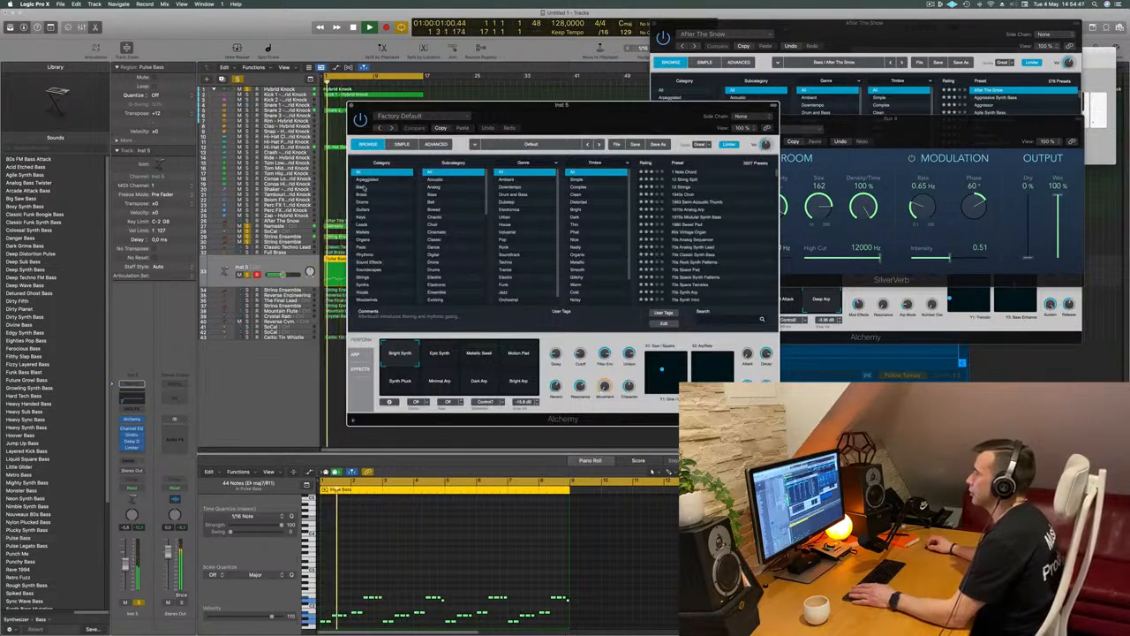
click(363, 187)
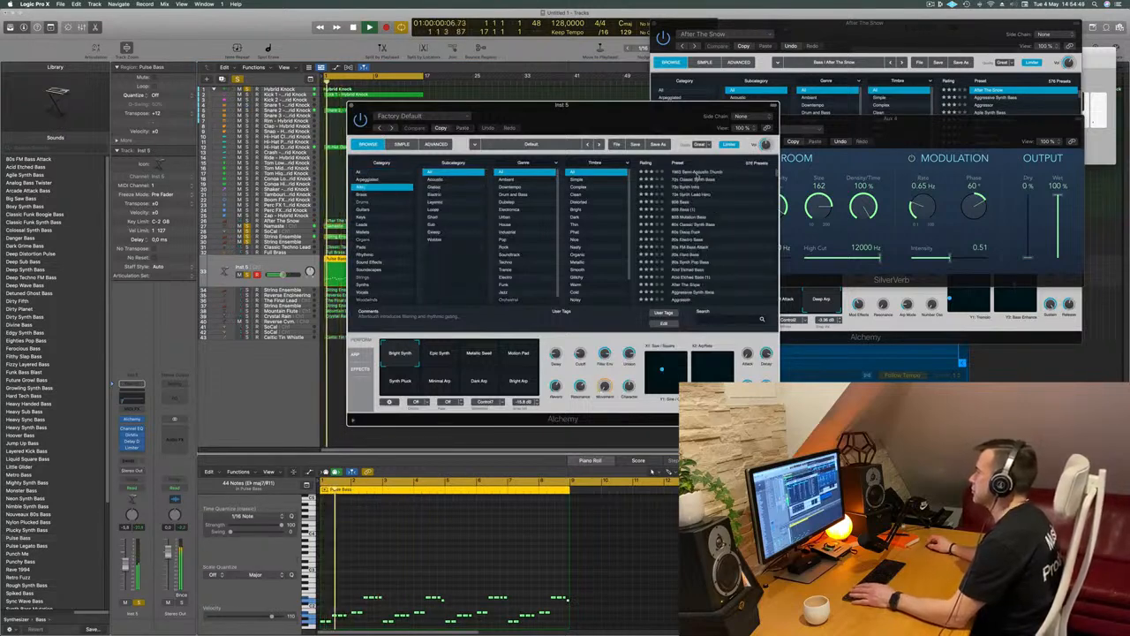
click(698, 172)
key(Down)
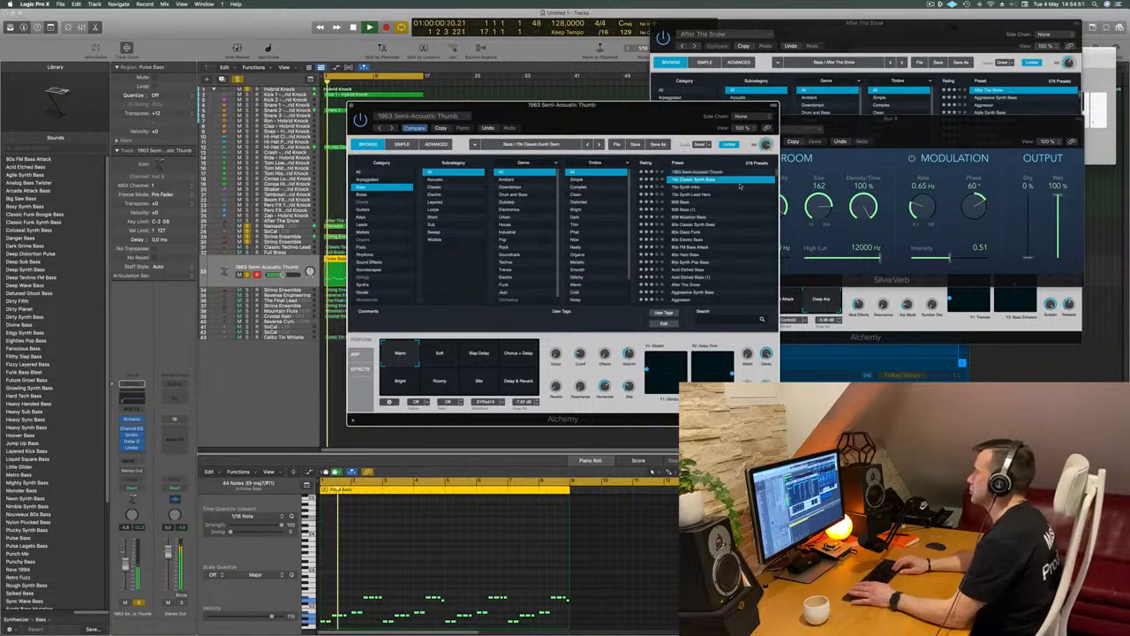
drag(641, 121, 678, 93)
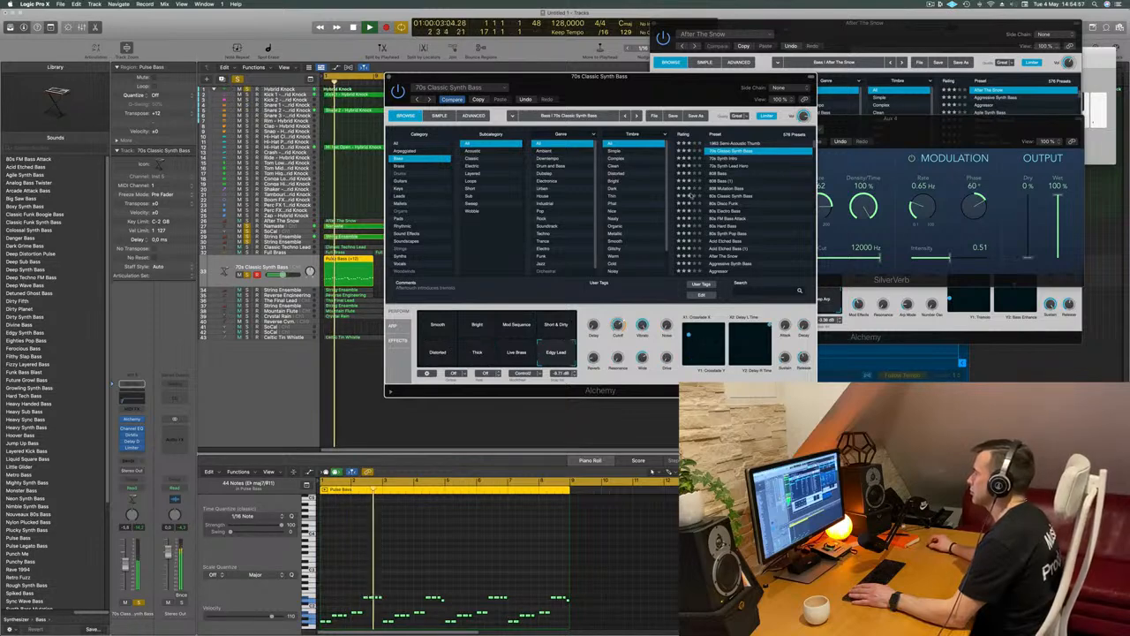
Try the Alchemy bass presets from 70s Synth Intro through 80s Disco Funk on the Pulse Bass region
click(722, 159)
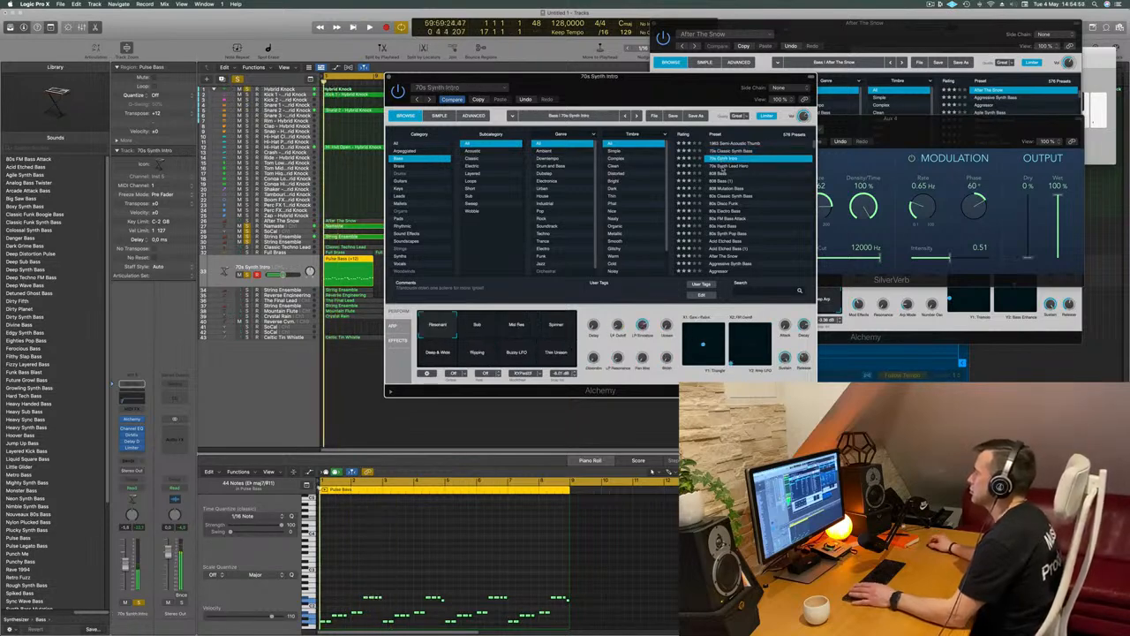
click(724, 167)
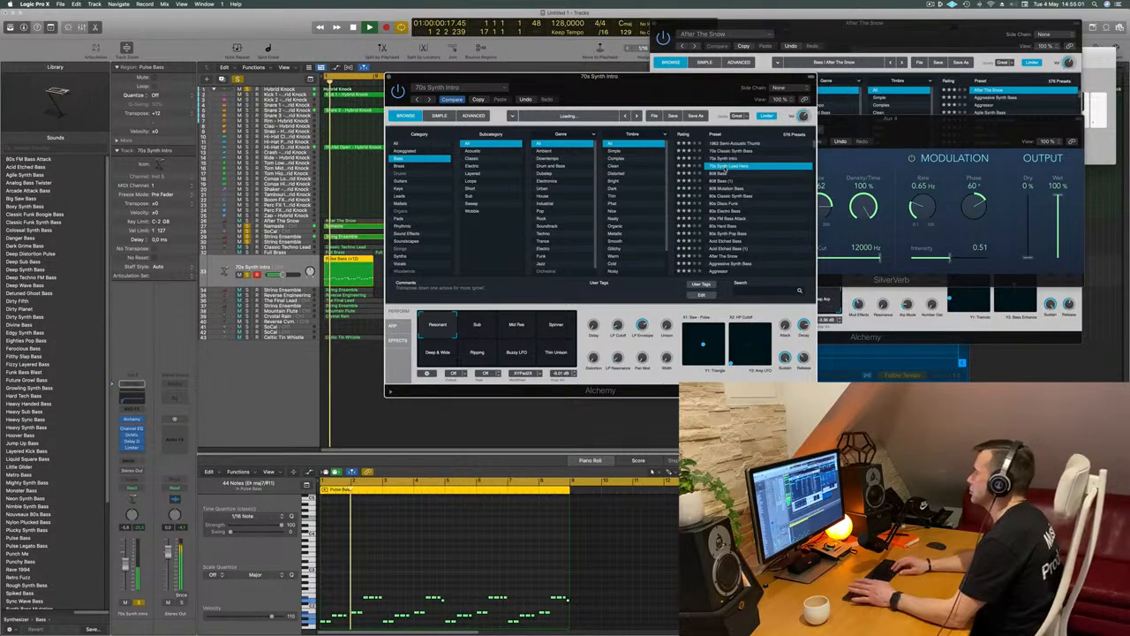
key(Down)
key(Down)
key(Down)
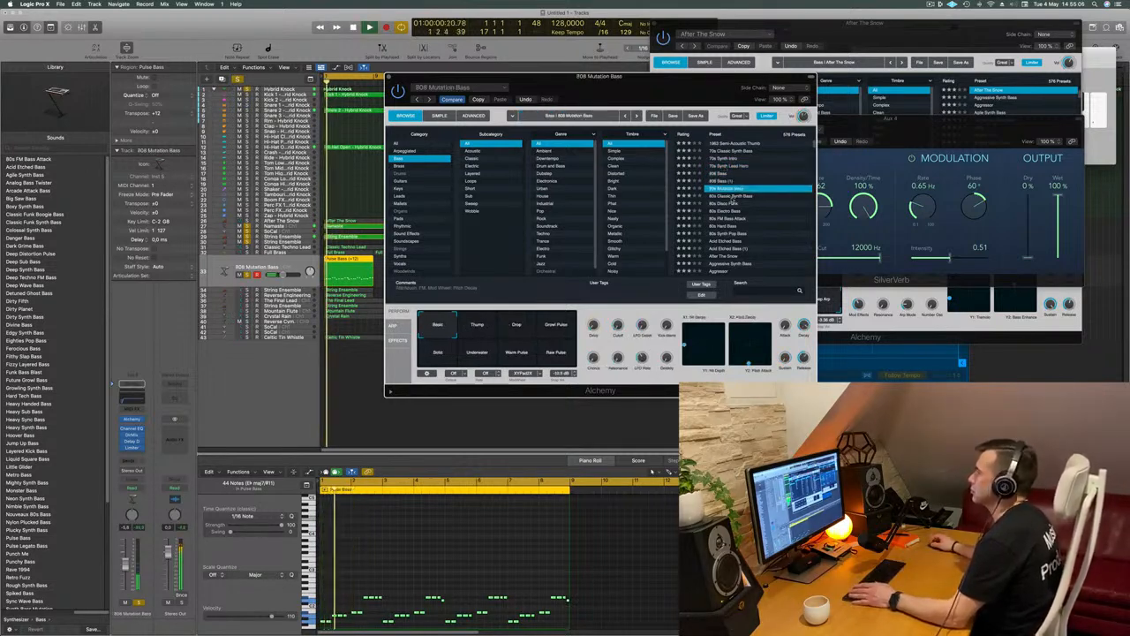
key(Down)
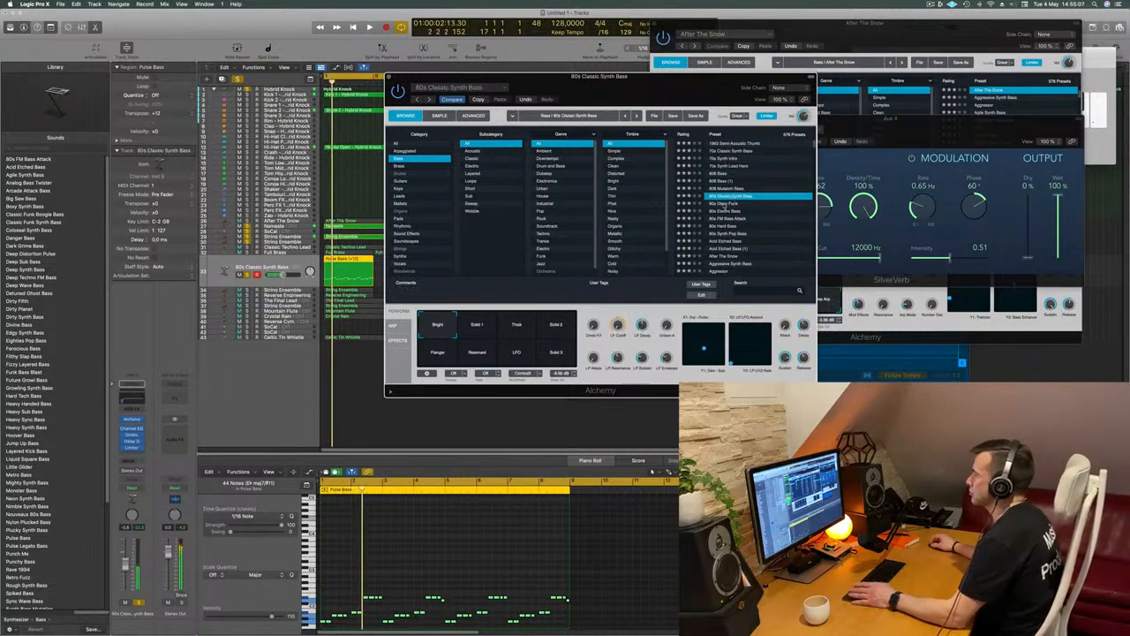
key(Down)
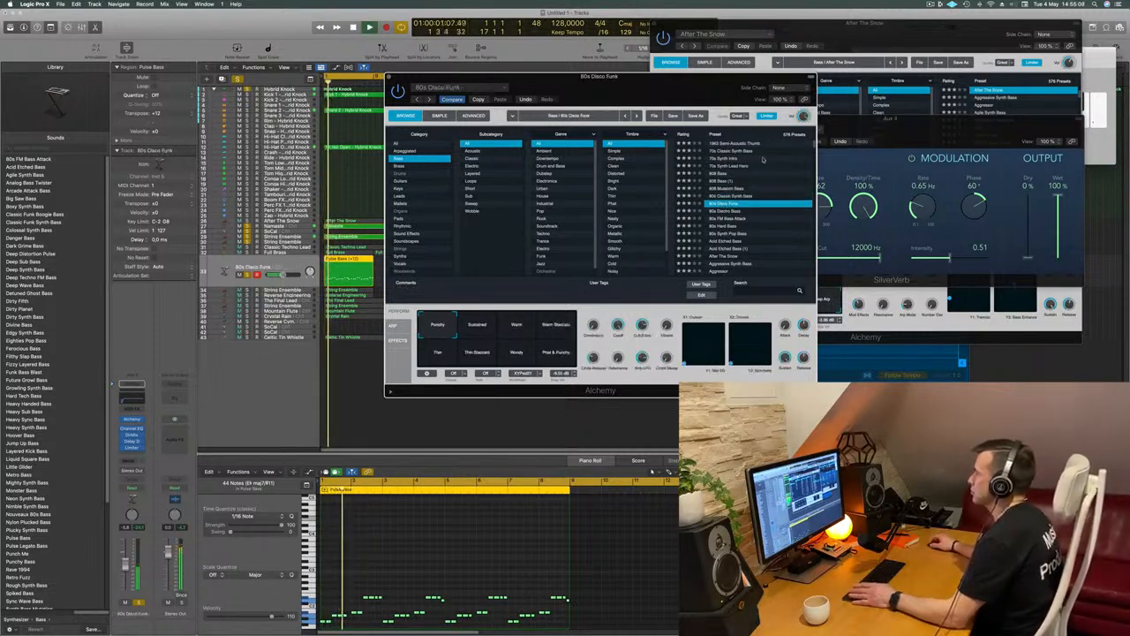
drag(688, 97, 693, 98)
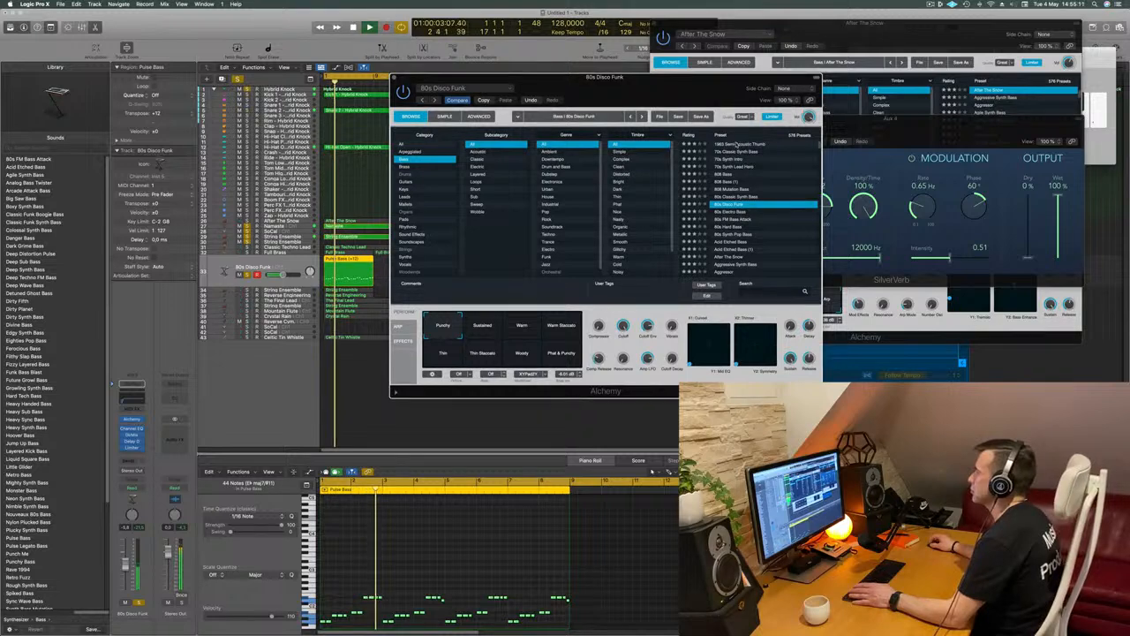
Return to the 70s Classic Synth Bass preset, browse further bass presets, and undo the changes back to the original ES2 Pulse Bass
click(736, 144)
click(741, 152)
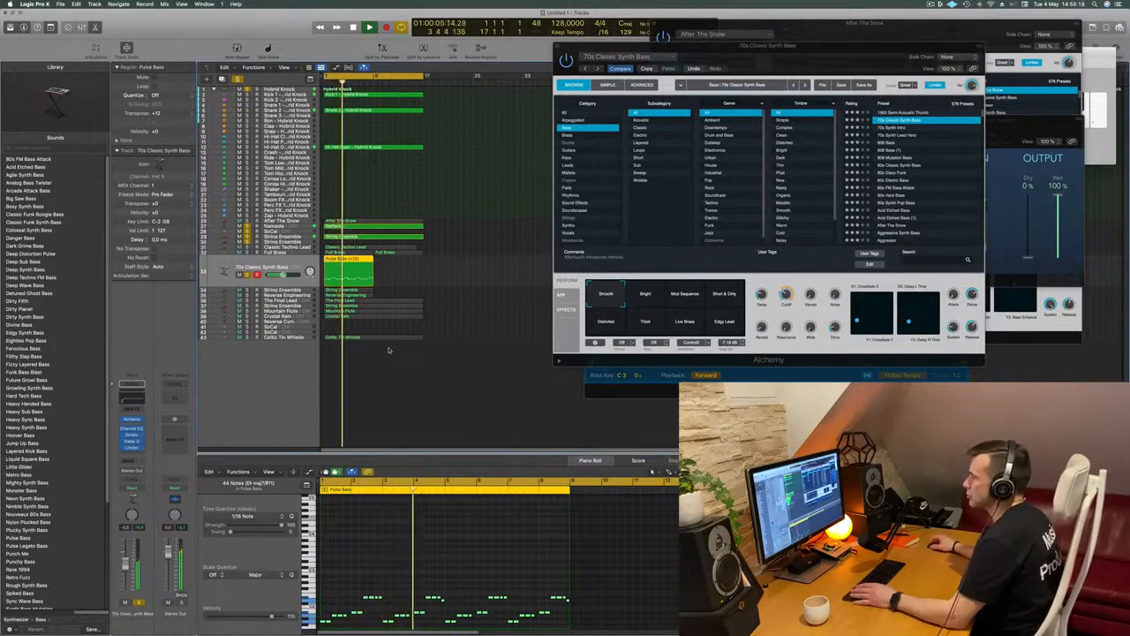
scroll(923, 180, down, 5)
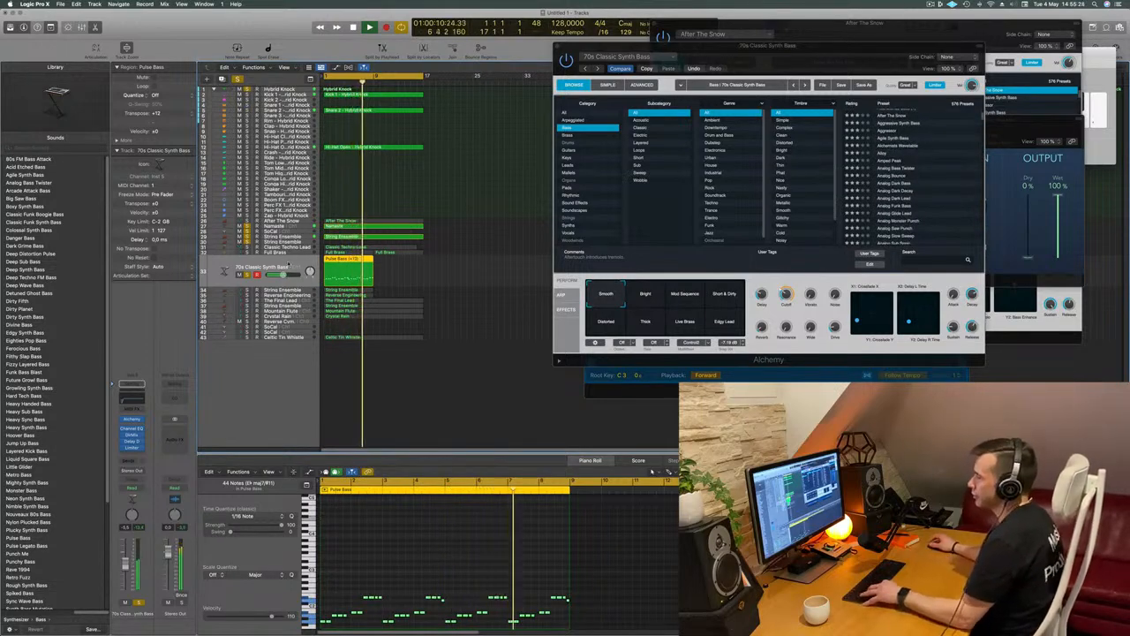
key(super+z)
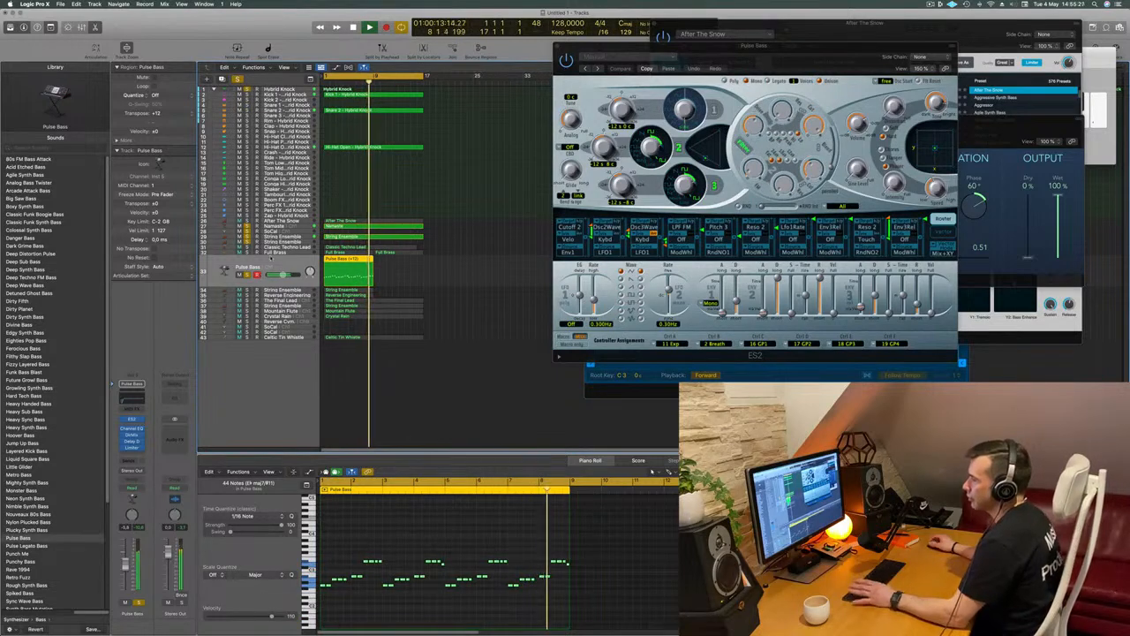
Transpose all Pulse Bass notes down one octave again, play from the start and move the ES2 window aside
key(Return)
click(421, 507)
key(Return)
key(alt+shift+Down)
key(Return)
drag(820, 42, 603, 156)
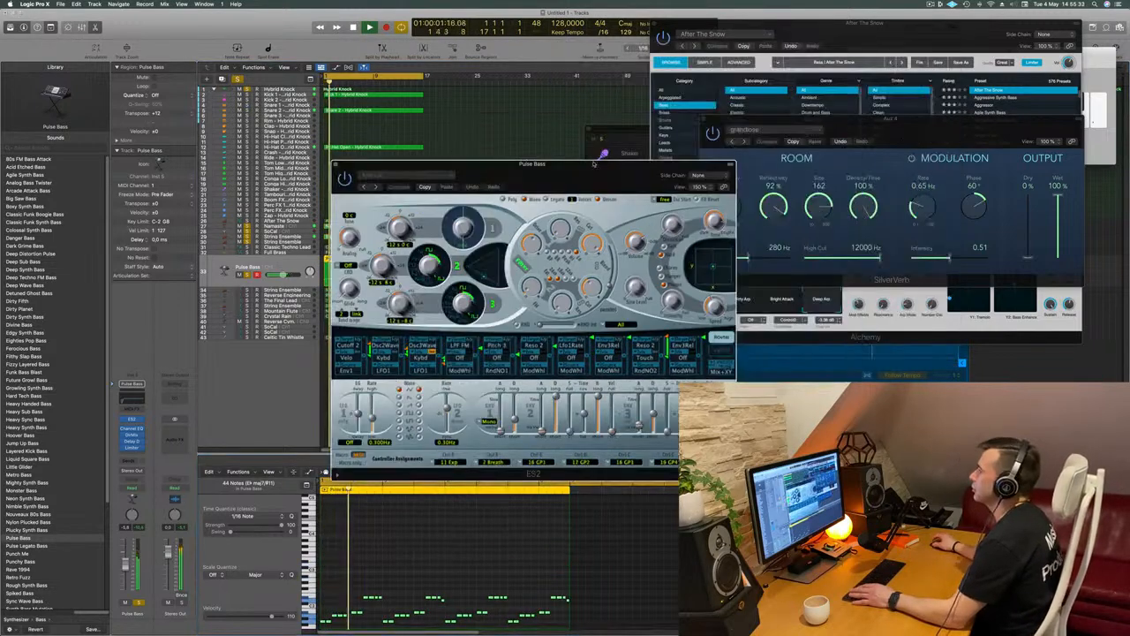
Close the ES2 window, copy the Pulse Bass region directly behind the original at bar 9, and play from the start
click(336, 165)
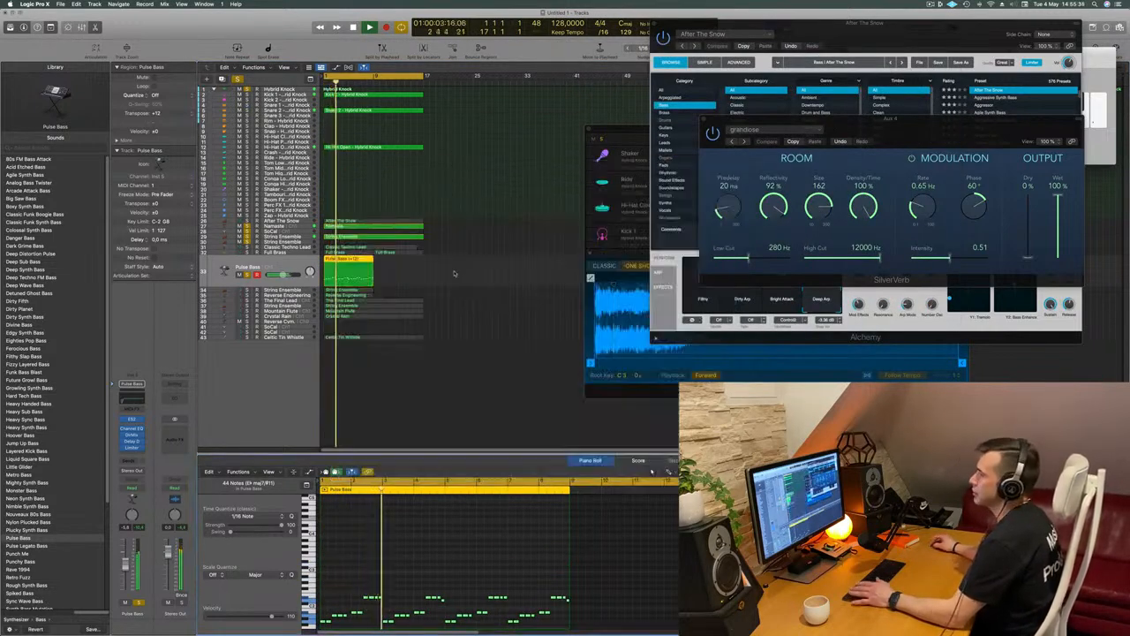
click(394, 272)
drag(344, 268, 398, 265)
key(Return)
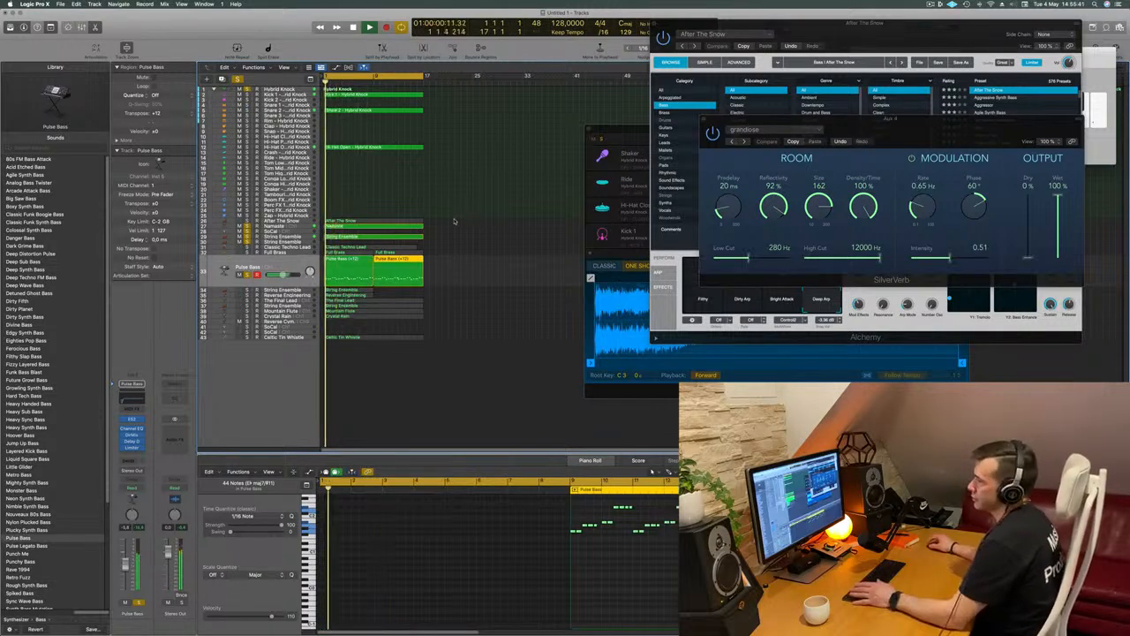
click(499, 232)
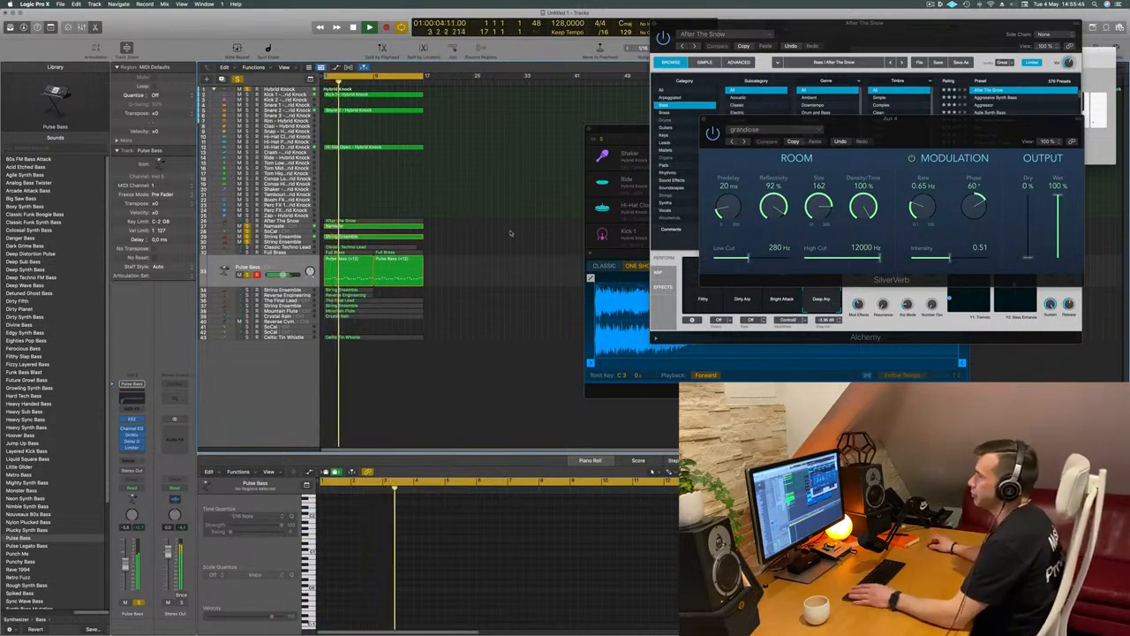
Mute the String Ensemble track 29 that holds the long sustained notes
click(406, 236)
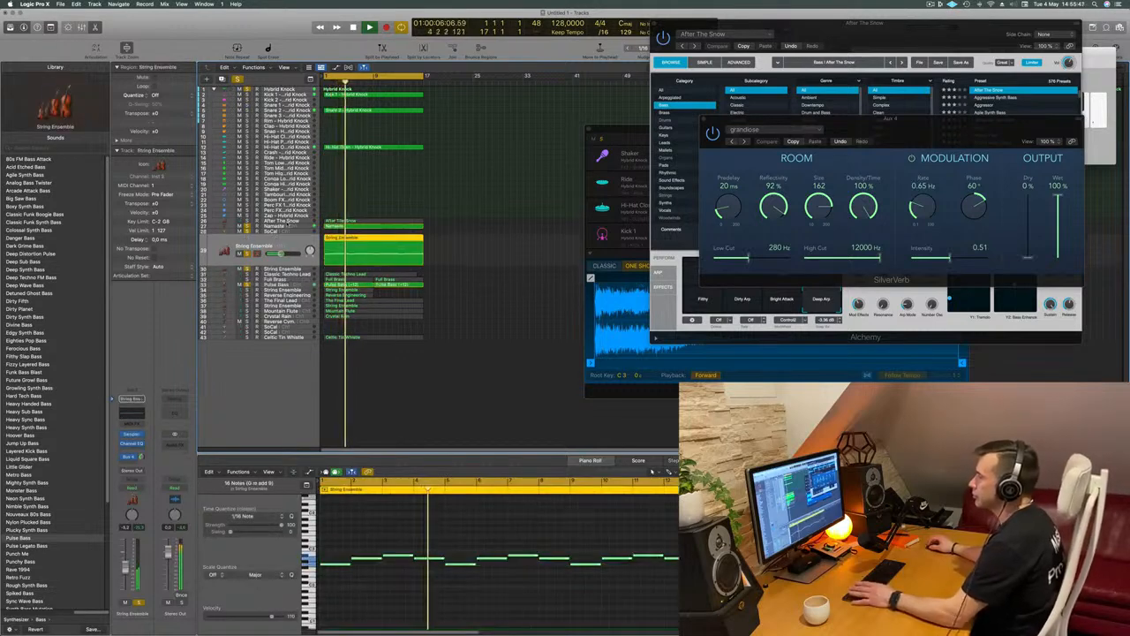
click(239, 254)
click(468, 245)
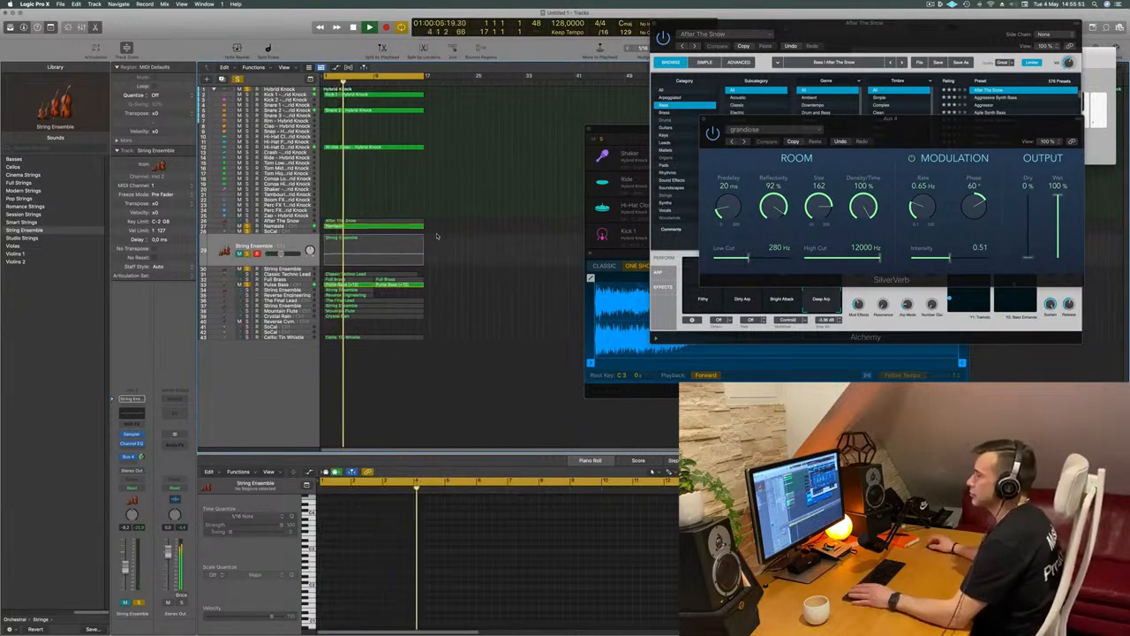
Solo the String Ensemble track below Pulse Bass and play it from the start with the other parts
click(284, 290)
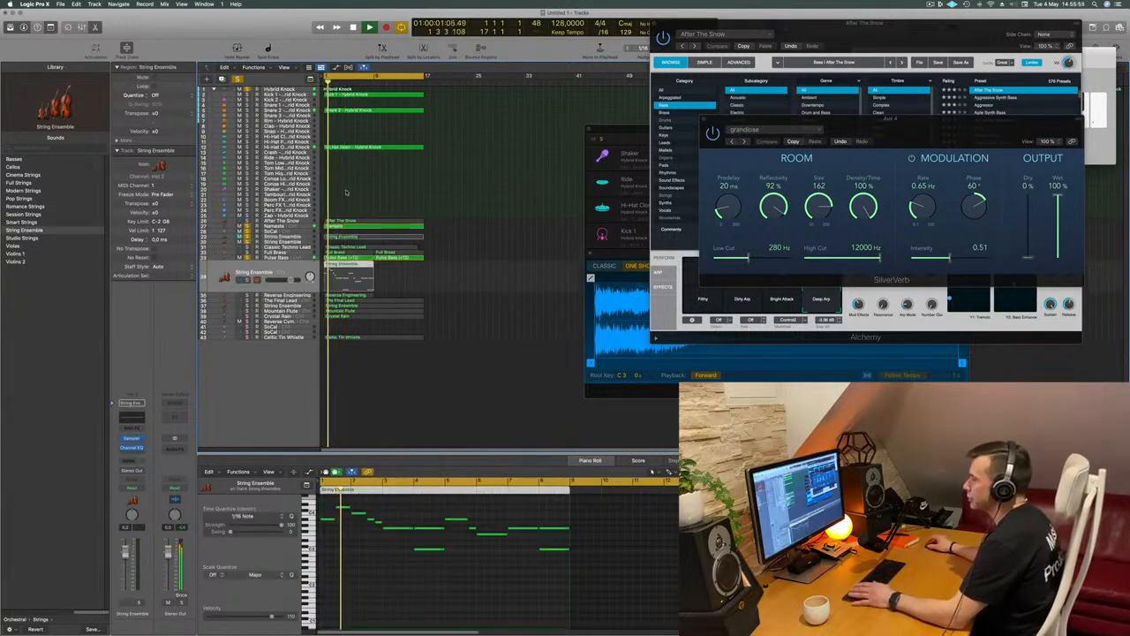
key(Return)
click(247, 280)
key(space)
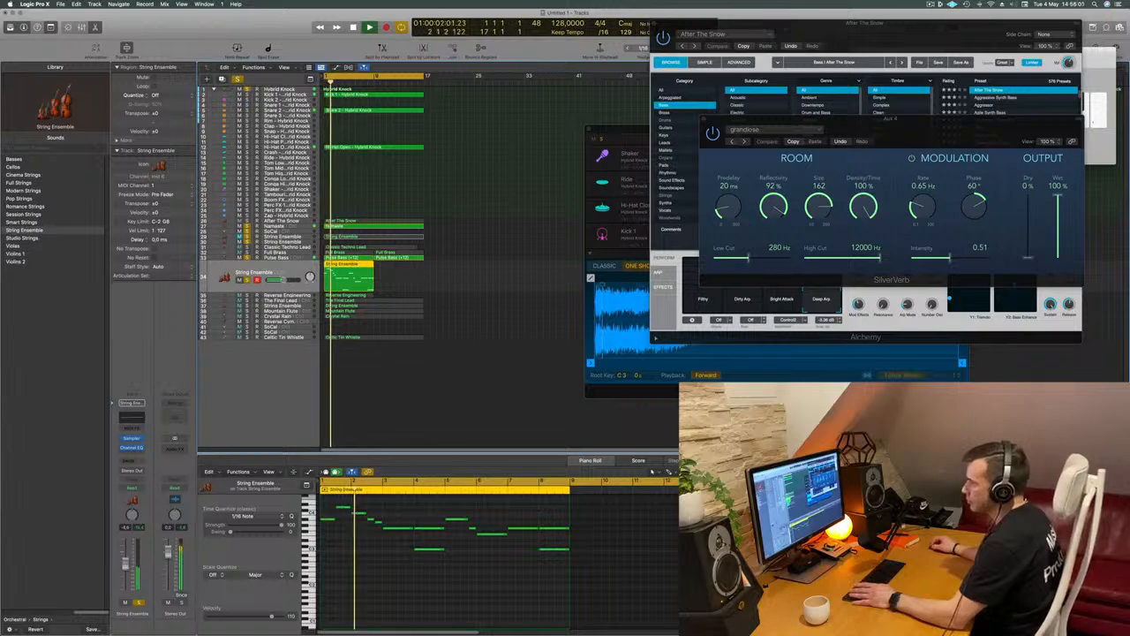
Add a Bus 4 reverb send to the soloed String Ensemble track, raise its send level and replay from the start
click(137, 460)
mouse_move(132, 471)
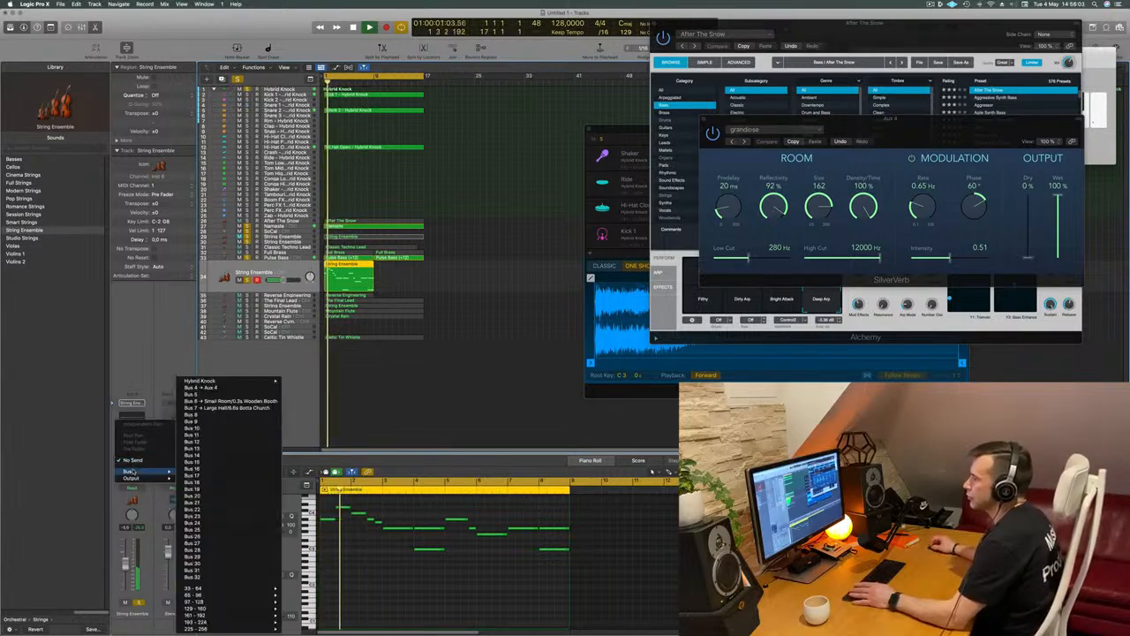
click(217, 387)
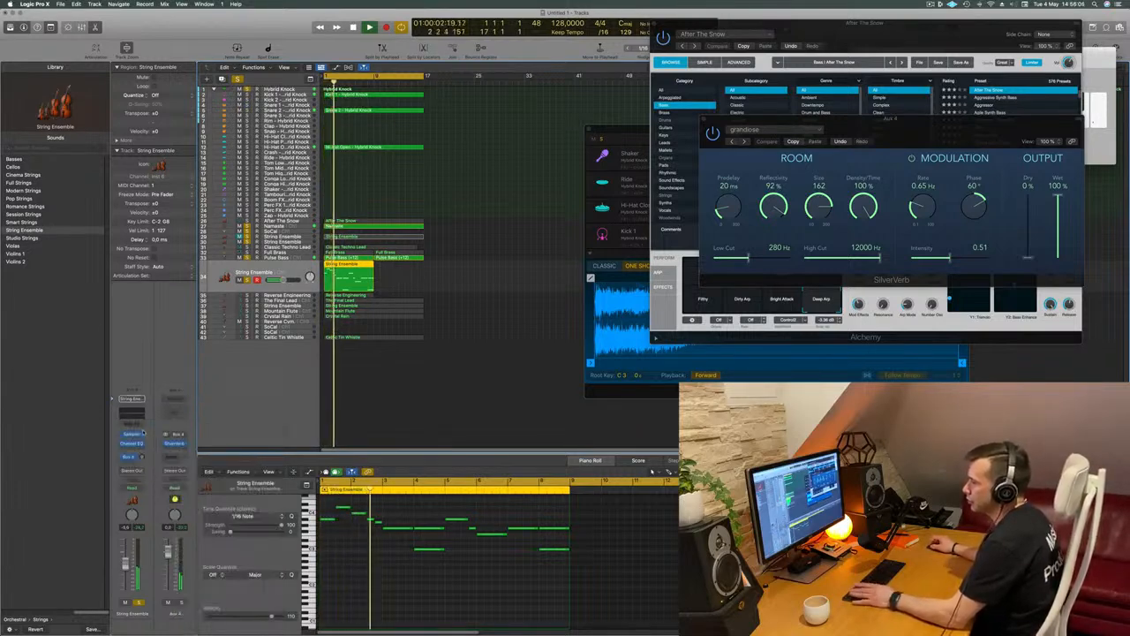
drag(143, 457, 144, 457)
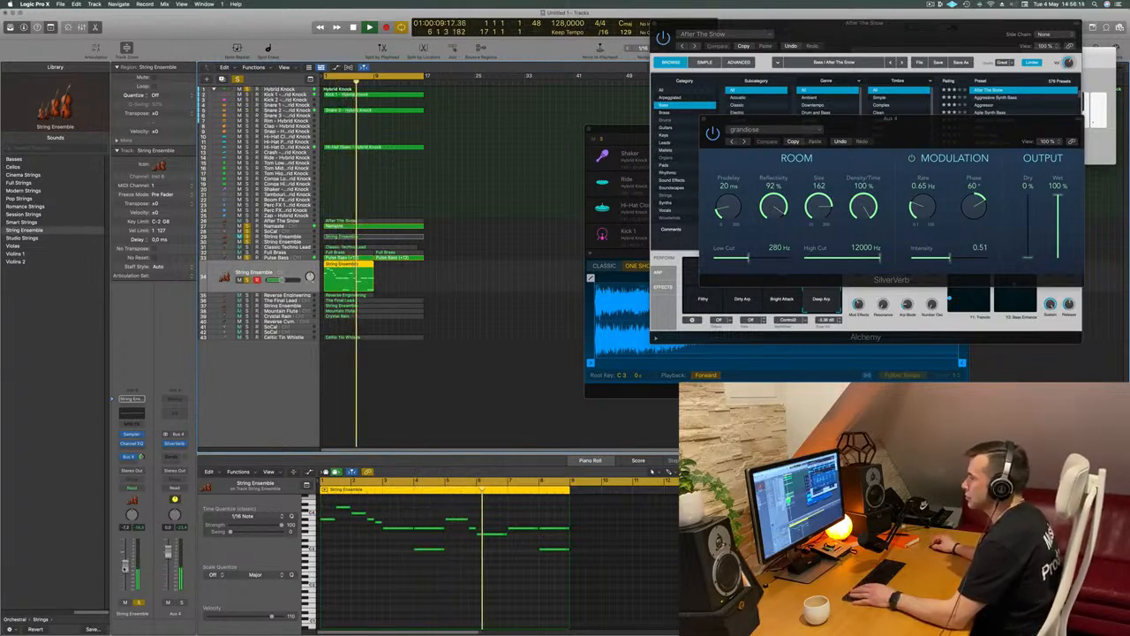
key(Return)
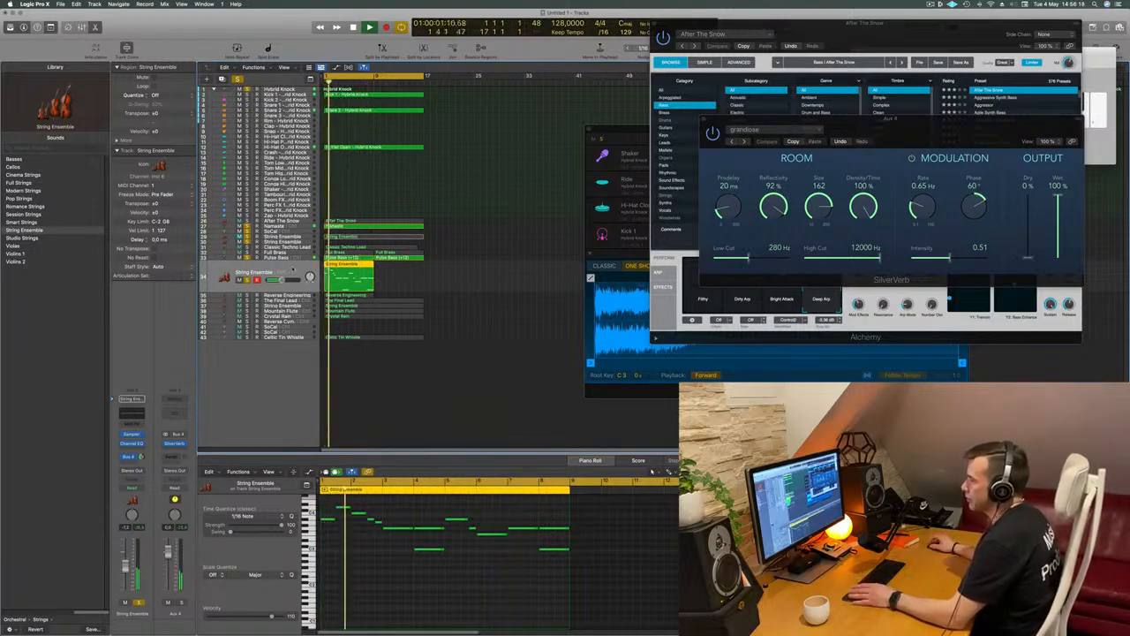
key(Return)
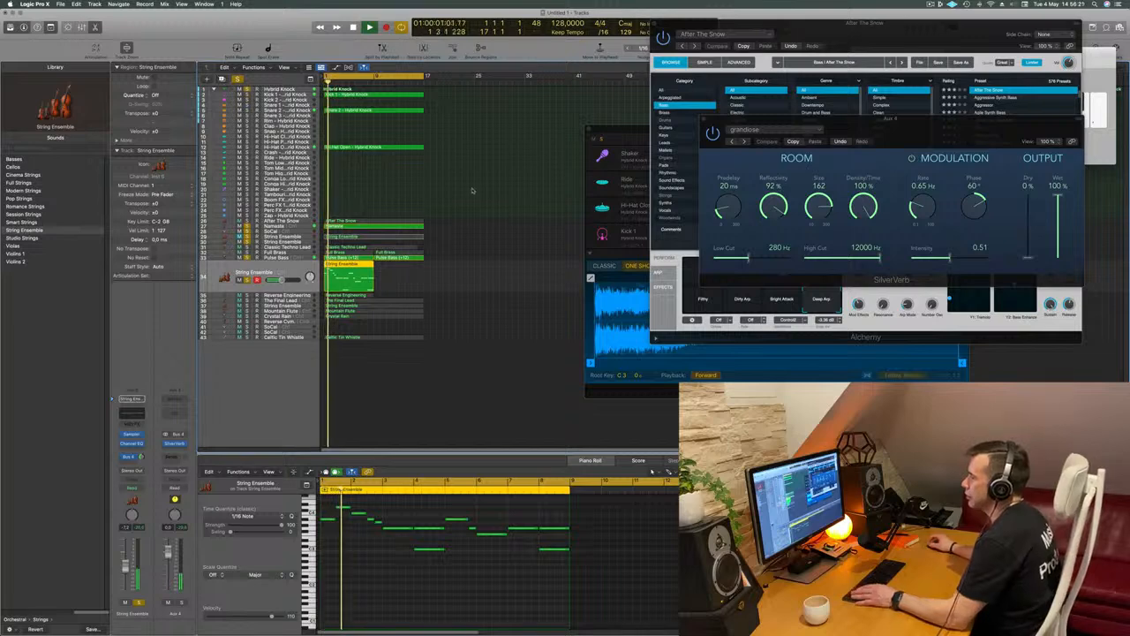
Duplicate the String Ensemble track with its settings and move the region onto the duplicate
key(super+d)
key(Return)
drag(343, 263, 344, 279)
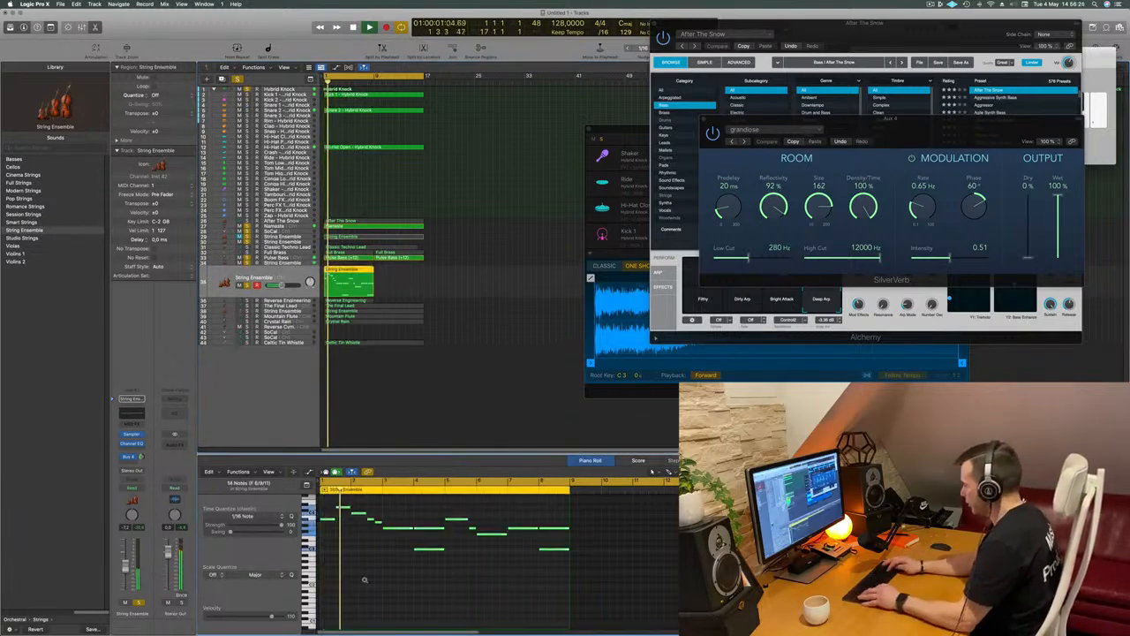
Transpose the String Ensemble region's notes down one octave and copy the region back to the original track above
scroll(365, 581, up, 2)
key(Return)
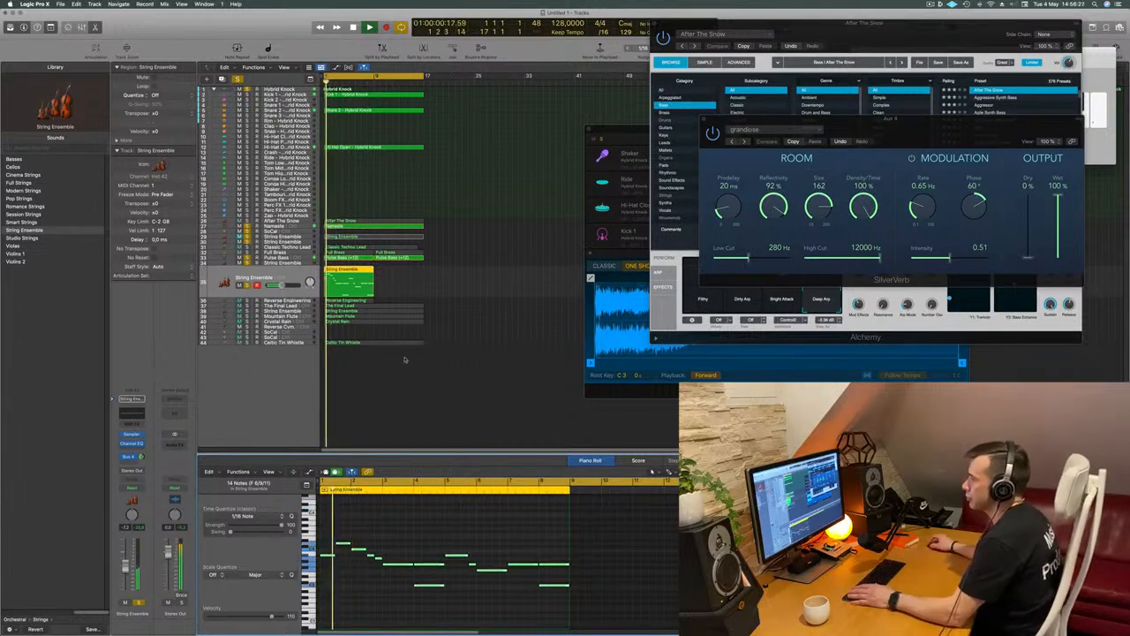
drag(358, 269, 357, 263)
key(Return)
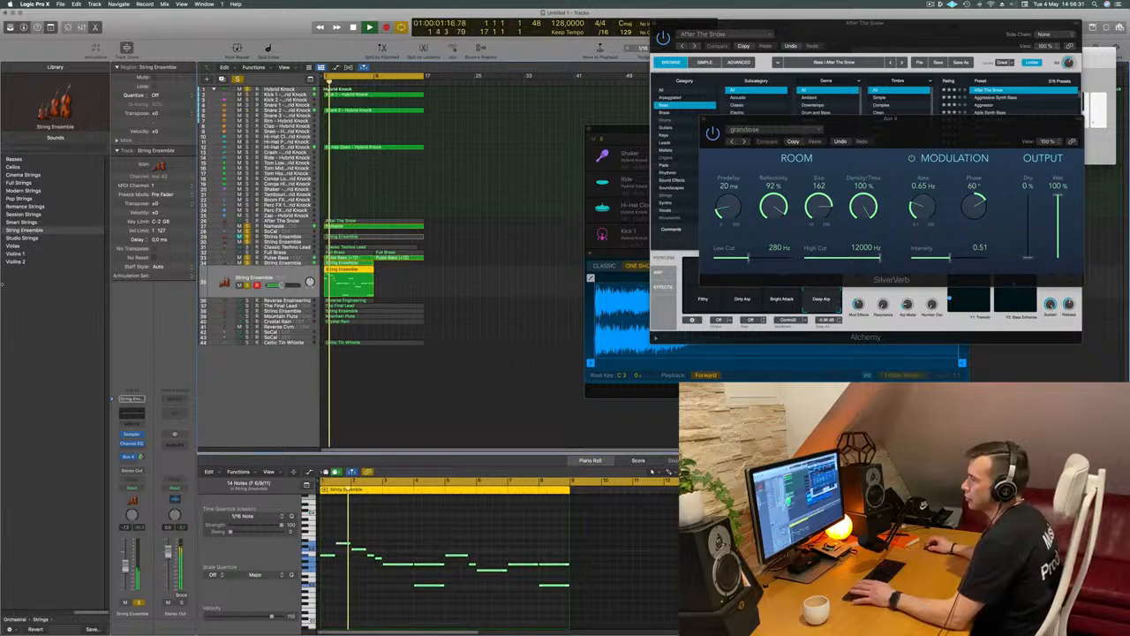
Assign the Cellos patch to the duplicate String Ensemble track and compare it with the original track by toggling the original's solo
click(15, 171)
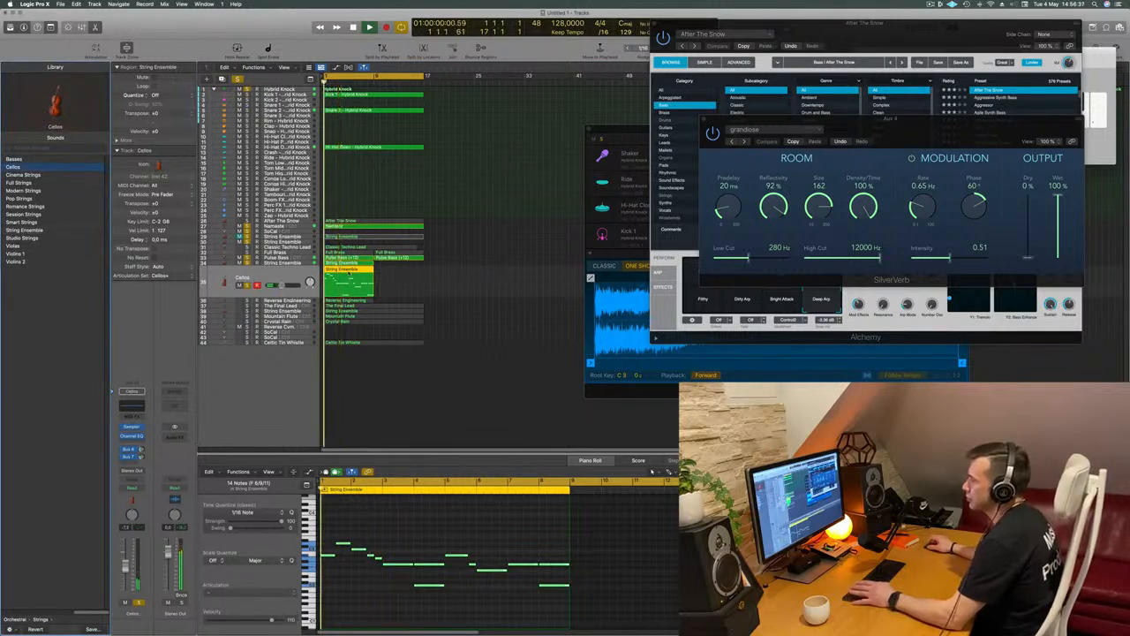
click(285, 264)
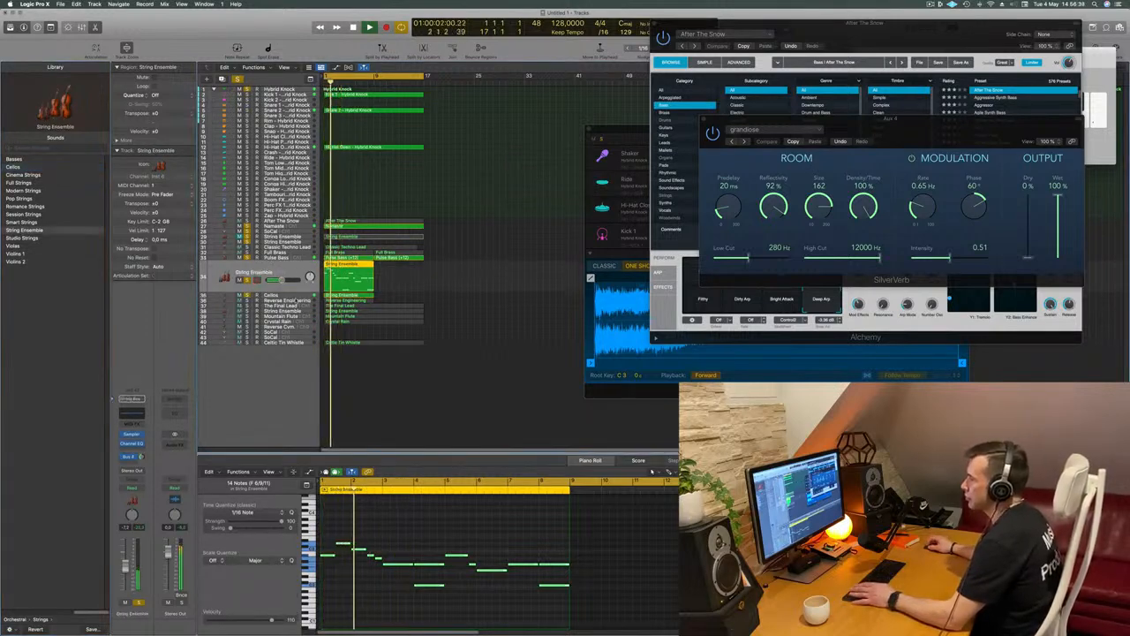
click(297, 296)
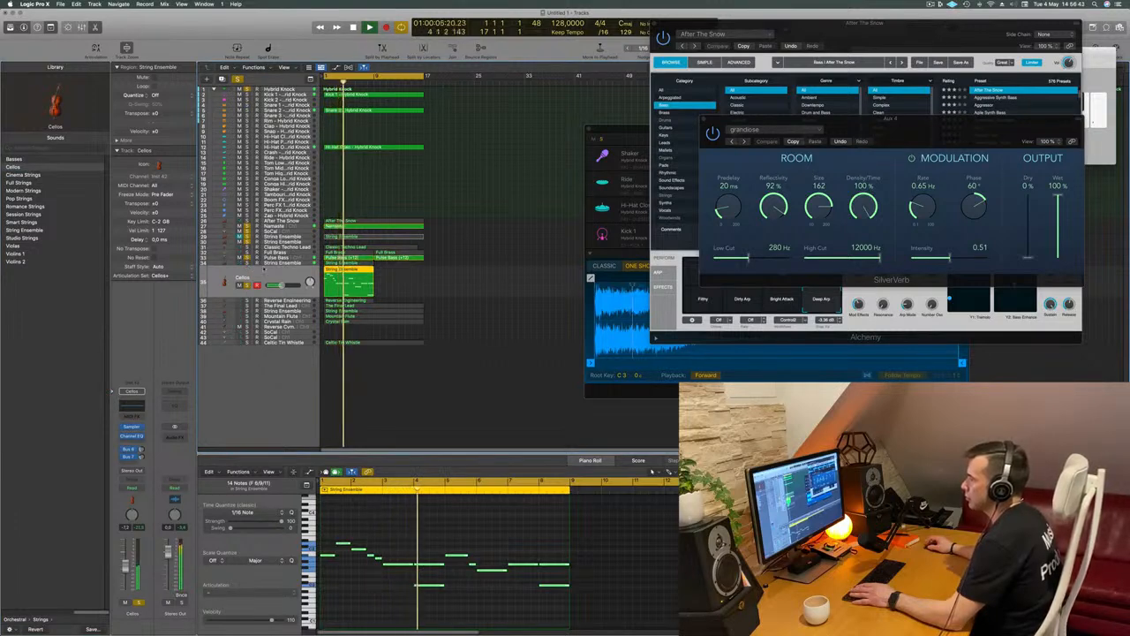
click(273, 263)
click(247, 280)
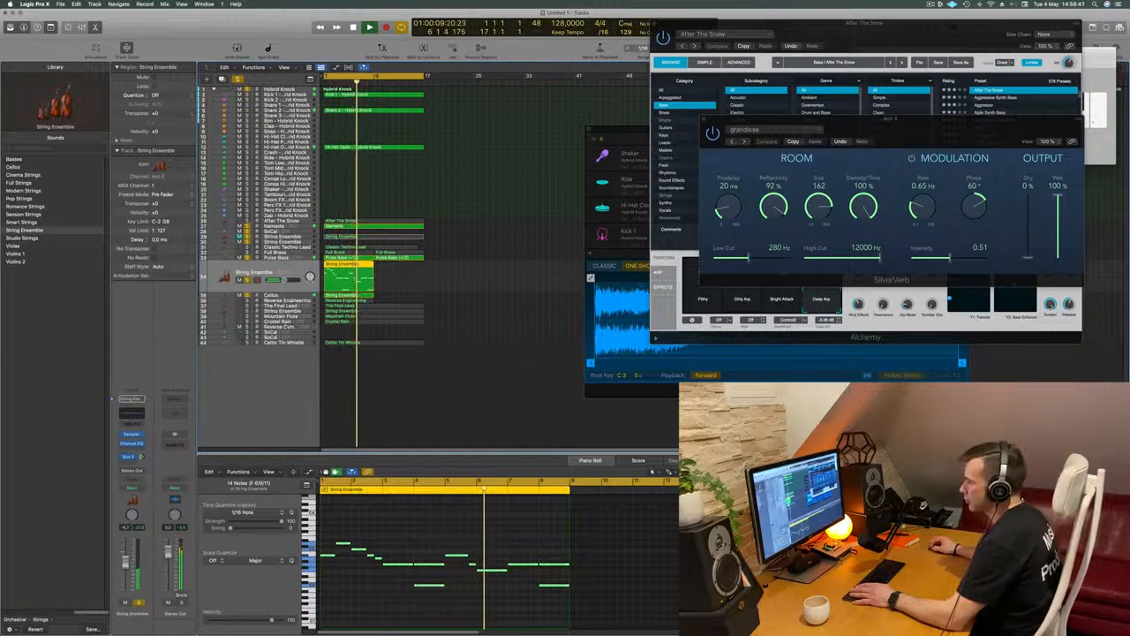
click(269, 295)
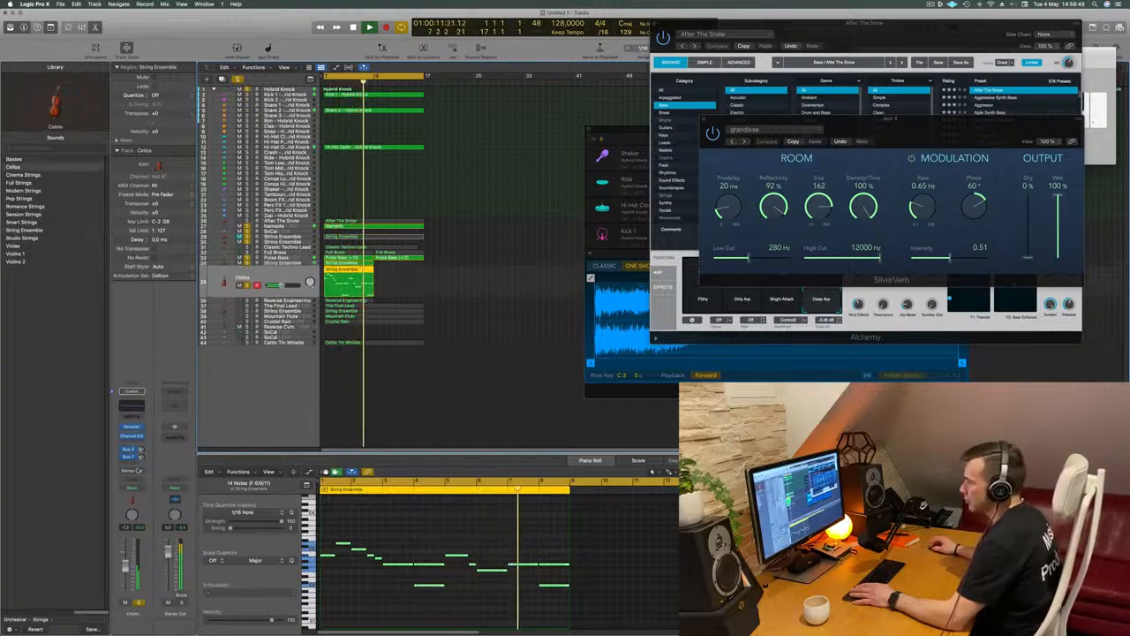
Add a Bus 4 reverb send to the Cellos track
click(129, 450)
mouse_move(141, 472)
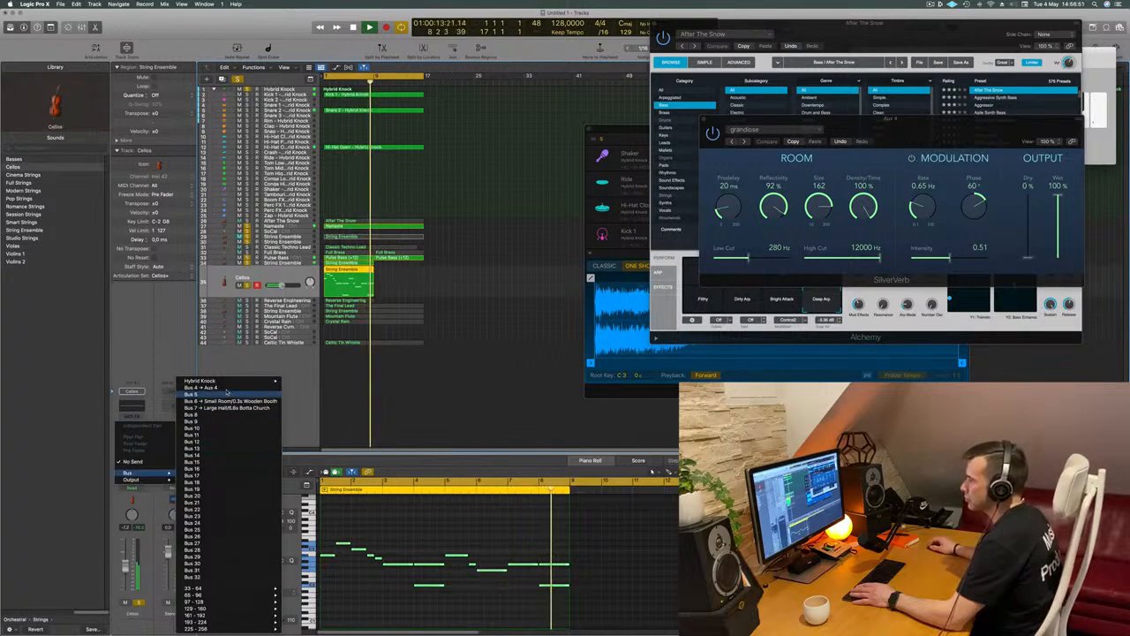
click(190, 388)
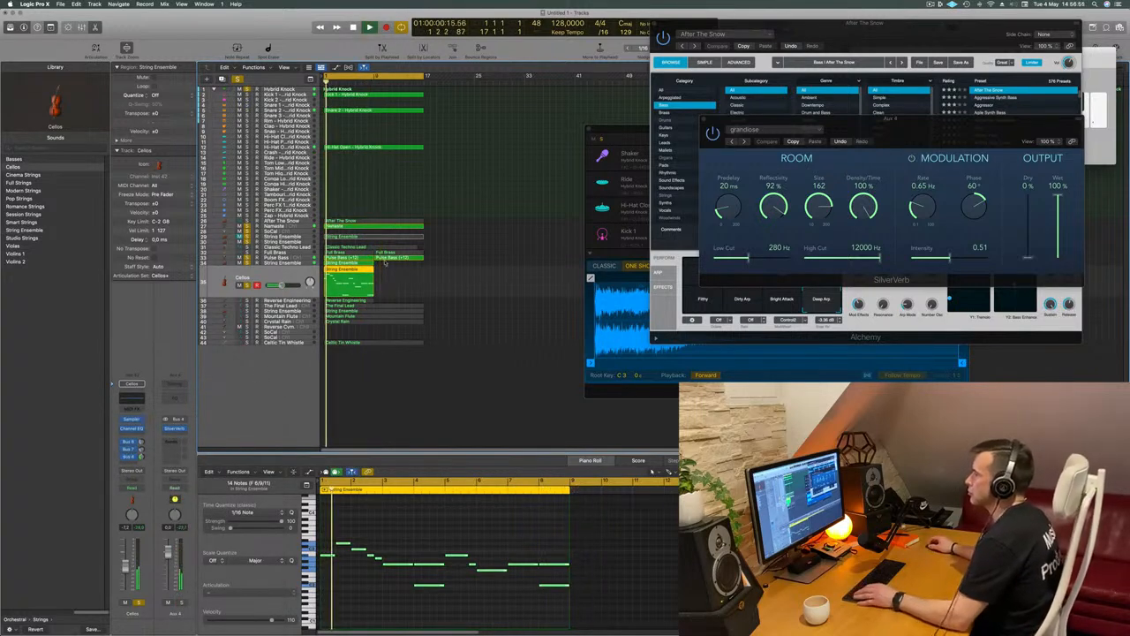
Copy the regions on the String Ensemble and Cellos tracks directly behind the originals at bar 9
mouse_move(385, 265)
mouse_down()
mouse_move(341, 293)
mouse_move(401, 268)
mouse_up()
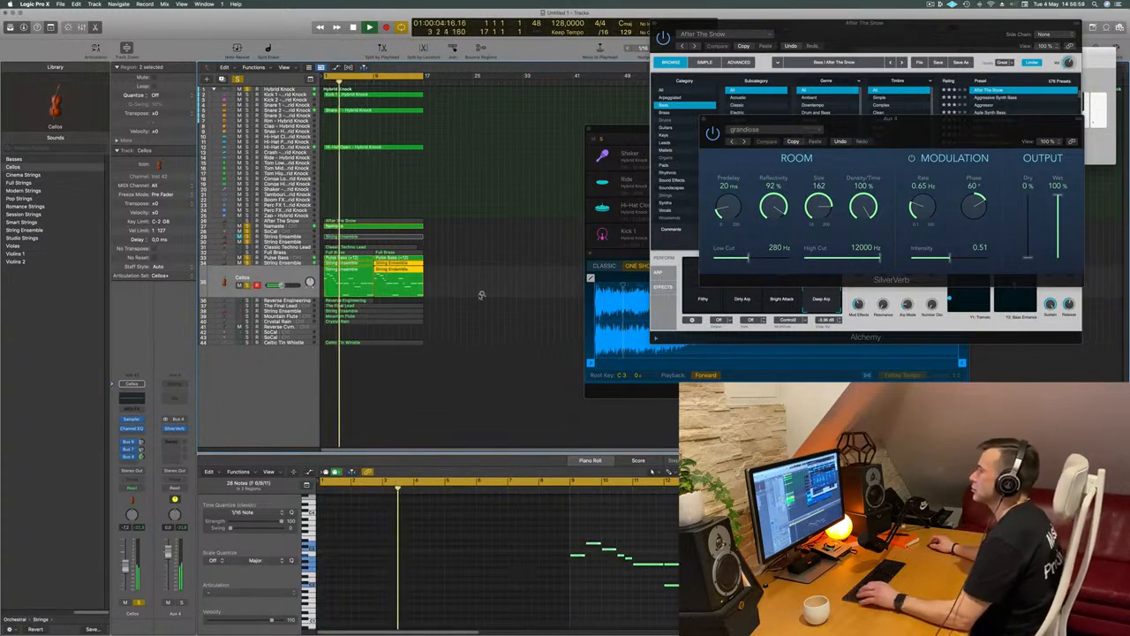
click(512, 290)
key(super+Right)
key(super+Left)
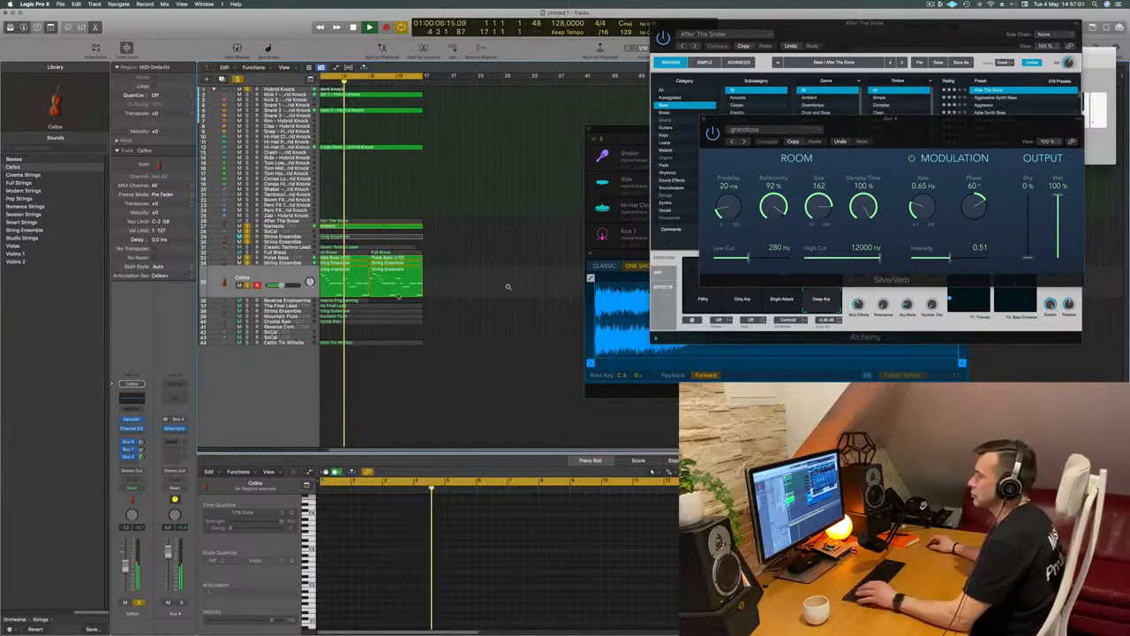
Solo the Reverse Engineering track and play it from the start with the other parts
click(269, 299)
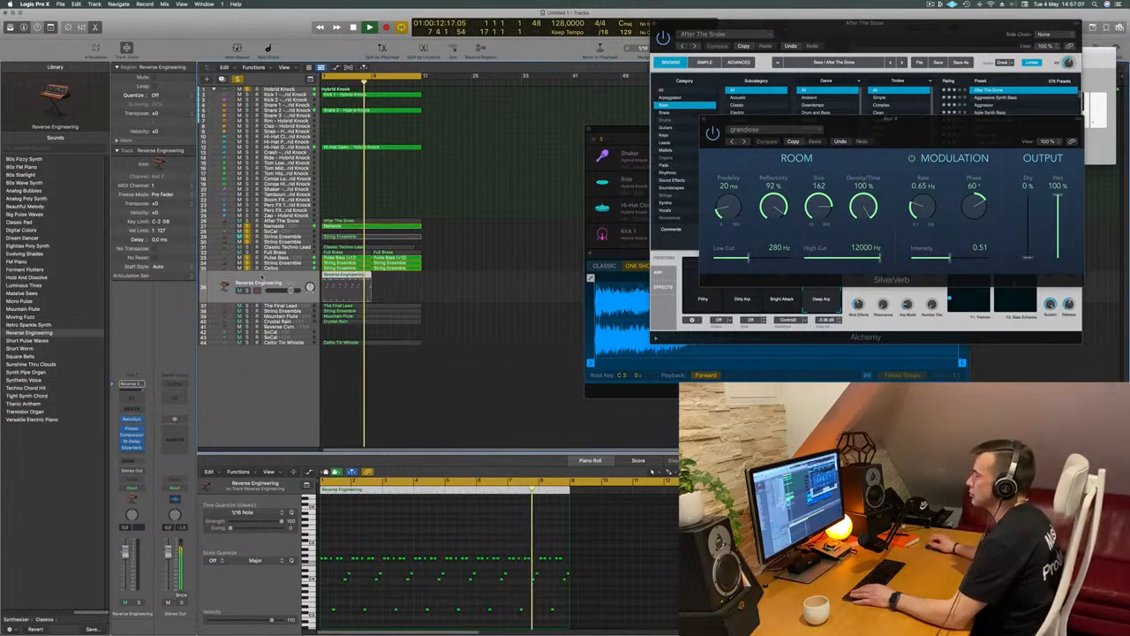
key(Return)
key(s)
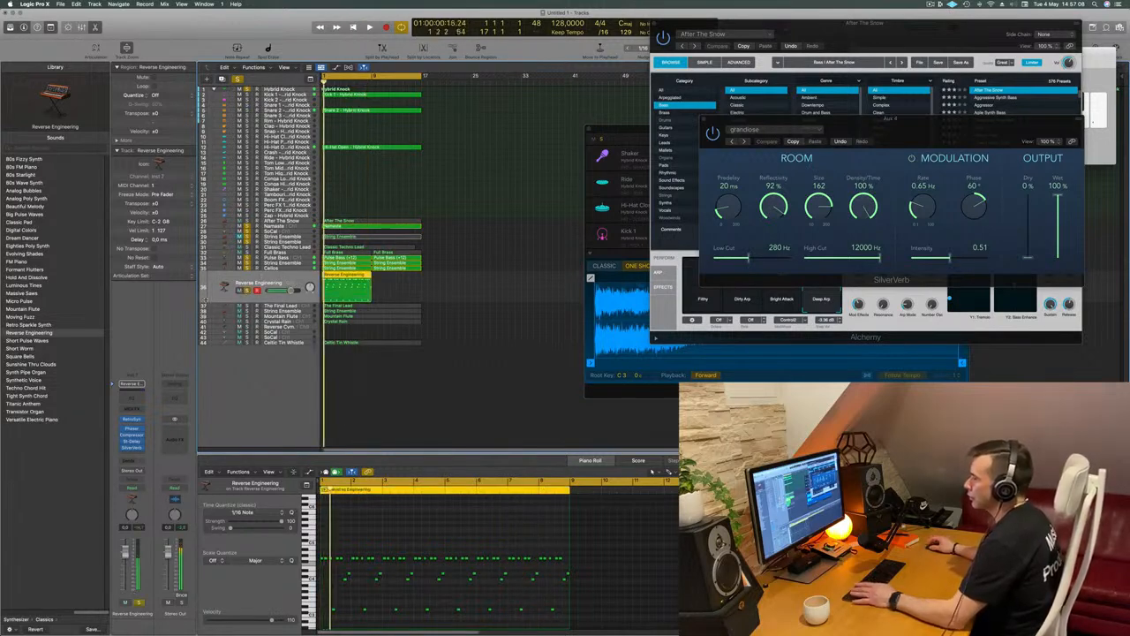
key(Return)
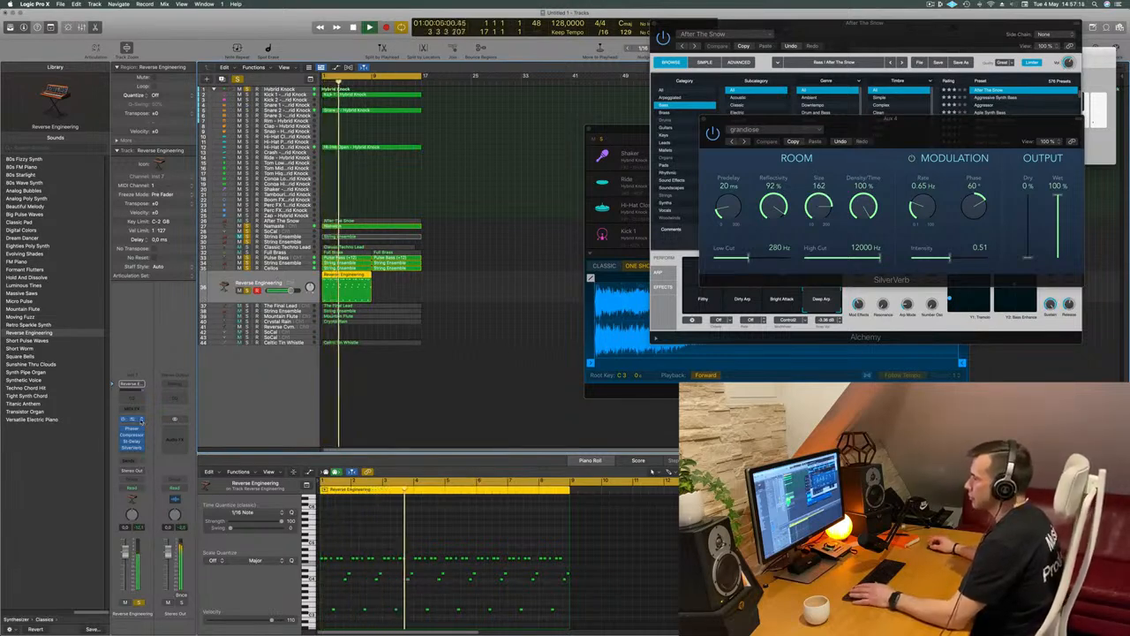
Replace Retro Synth with Alchemy on the Reverse Engineering track and filter its presets to the Keys category
click(139, 420)
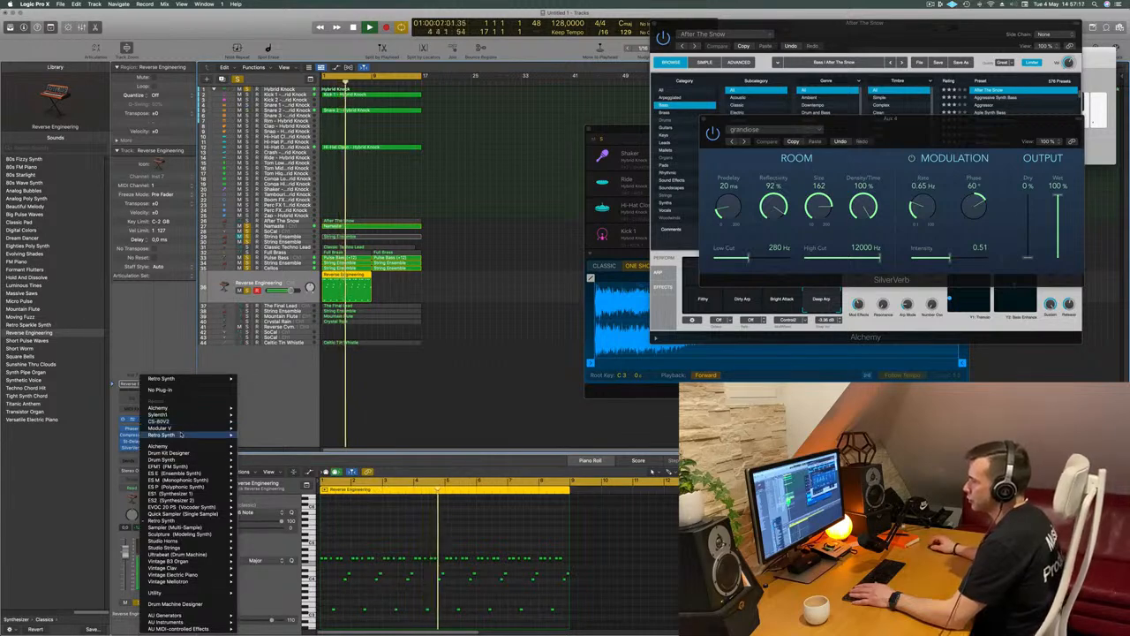
mouse_move(182, 407)
click(252, 408)
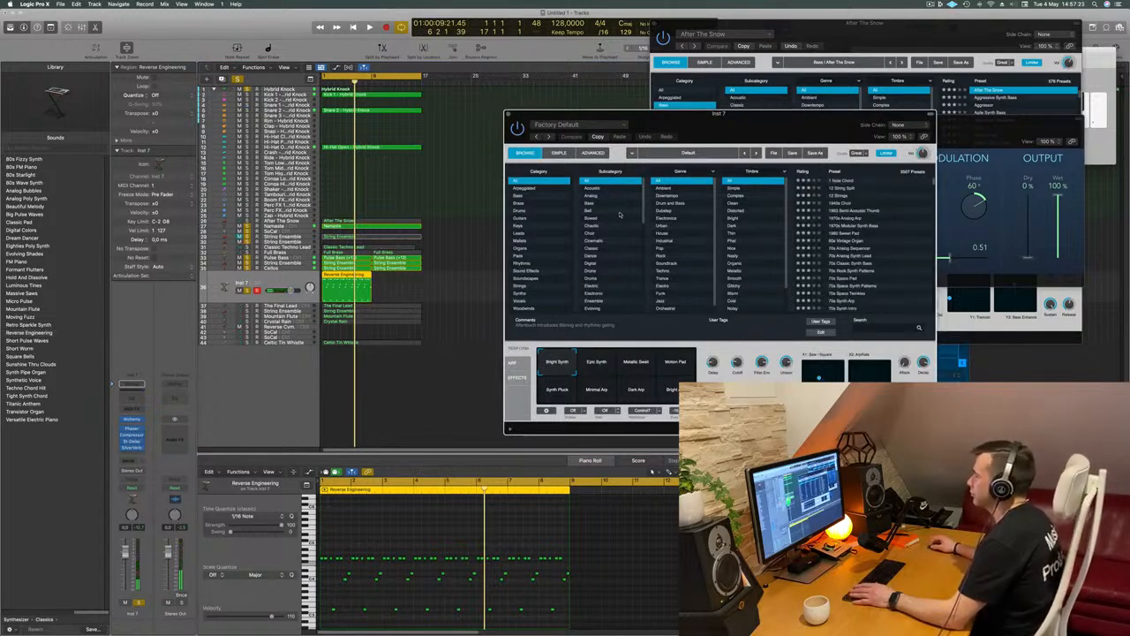
click(517, 227)
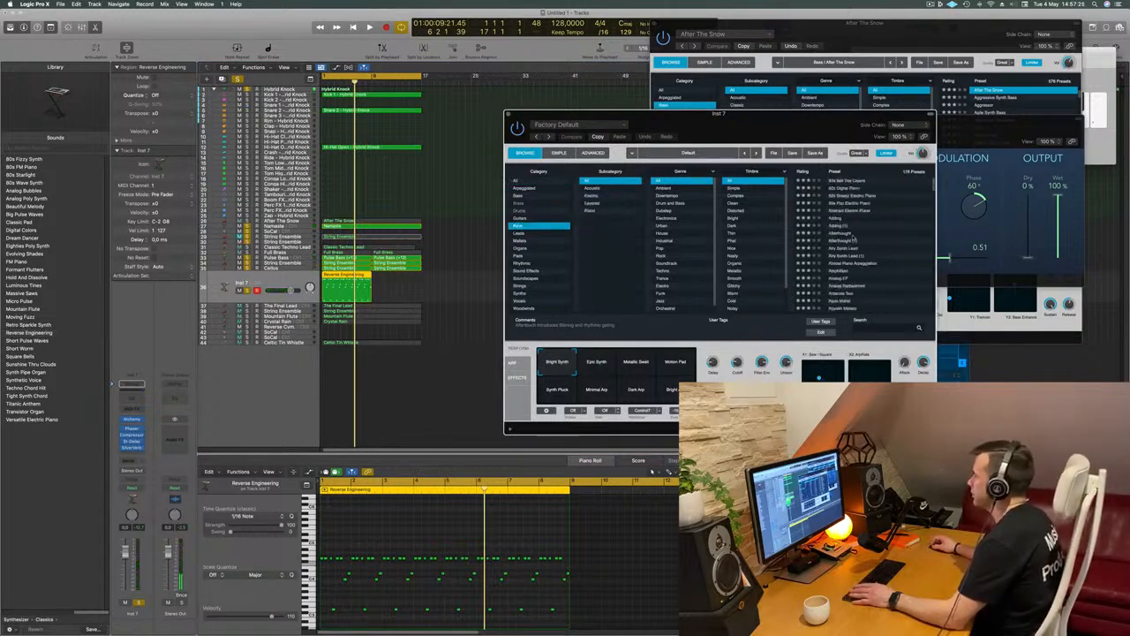
Audition Alchemy Keys presets such as Afterthought, Almost Piano Arpeggiation, Baroque Harpsichord and Bell Layers on the Reverse Engineering region
click(854, 237)
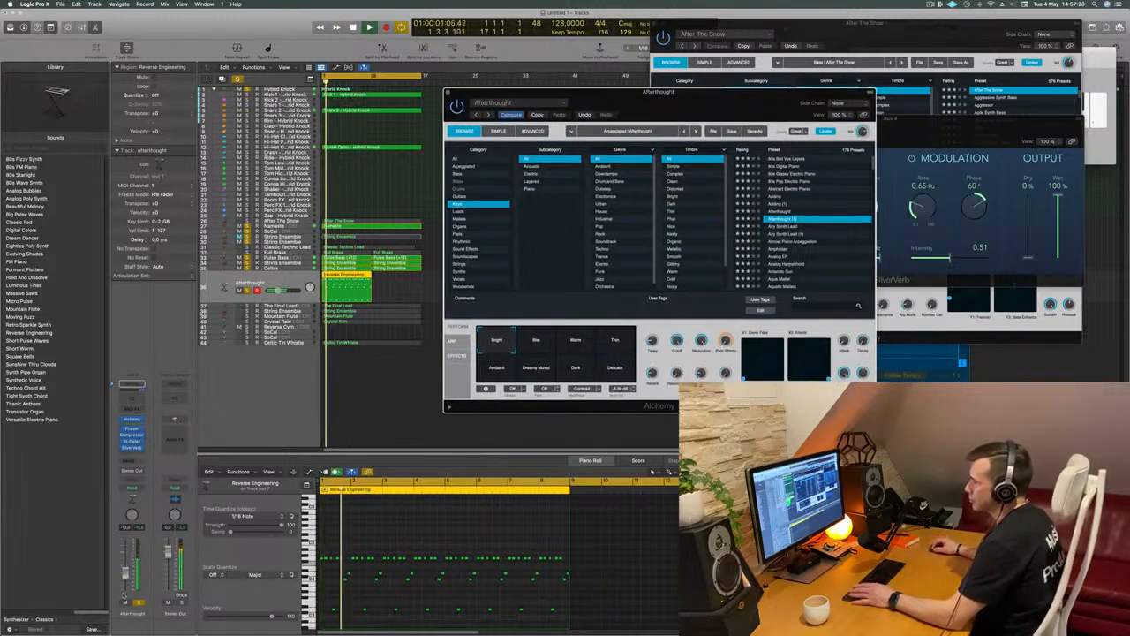
click(780, 243)
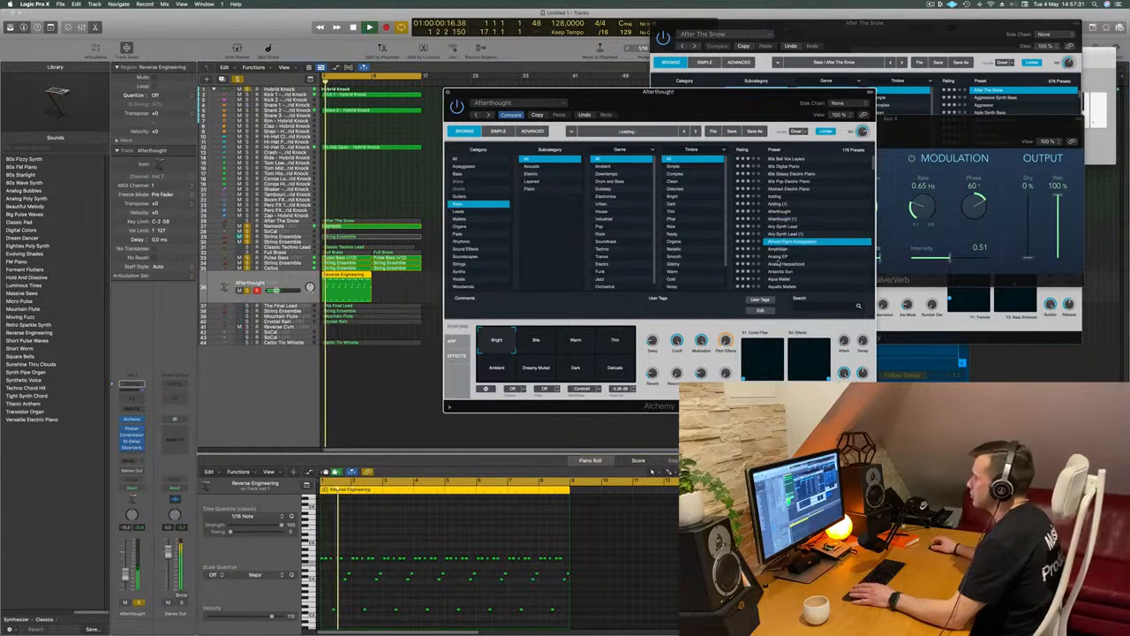
scroll(781, 238, down, 3)
click(780, 235)
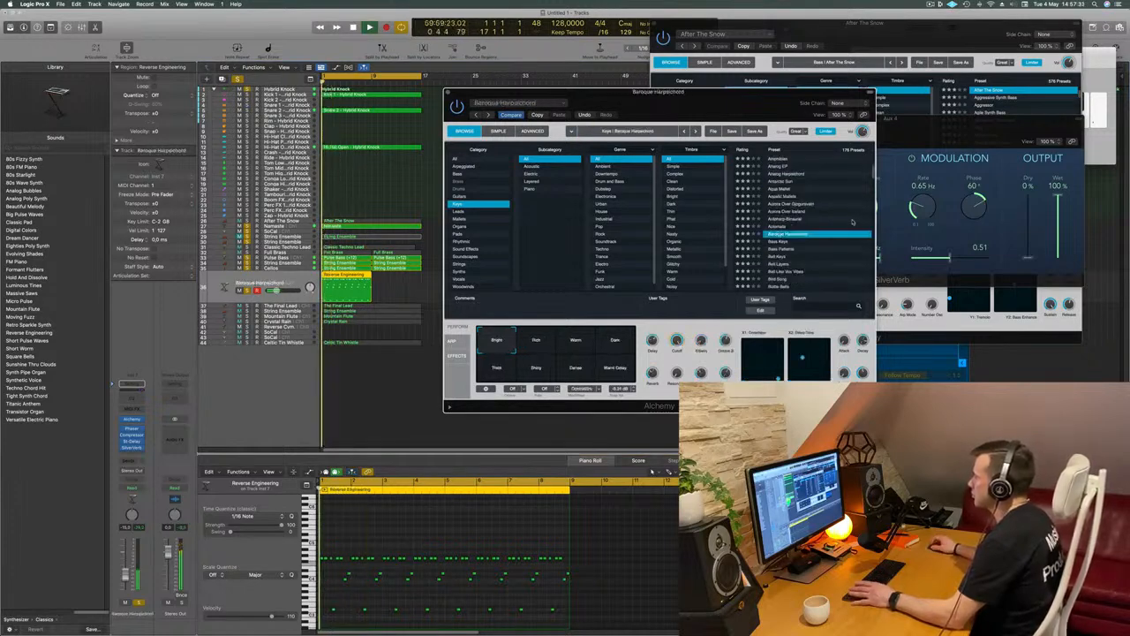
scroll(784, 220, down, 1)
click(777, 234)
scroll(821, 217, down, 3)
click(777, 210)
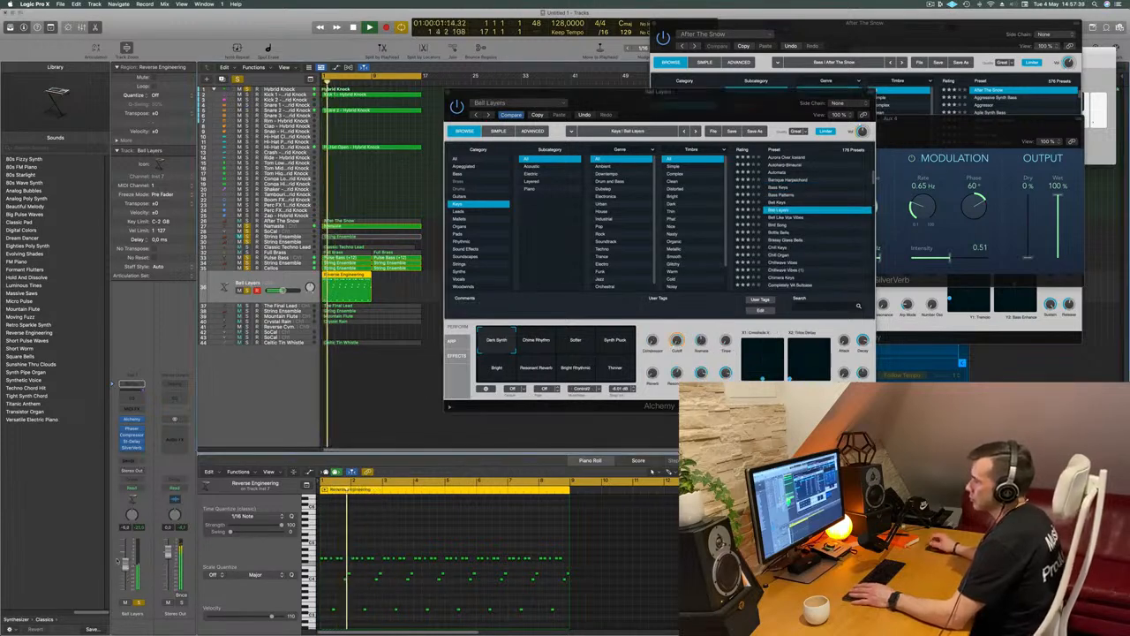
Try the Chill Organ preset and load Chillwave Vibes for the Reverse Engineering part
scroll(782, 259, down, 1)
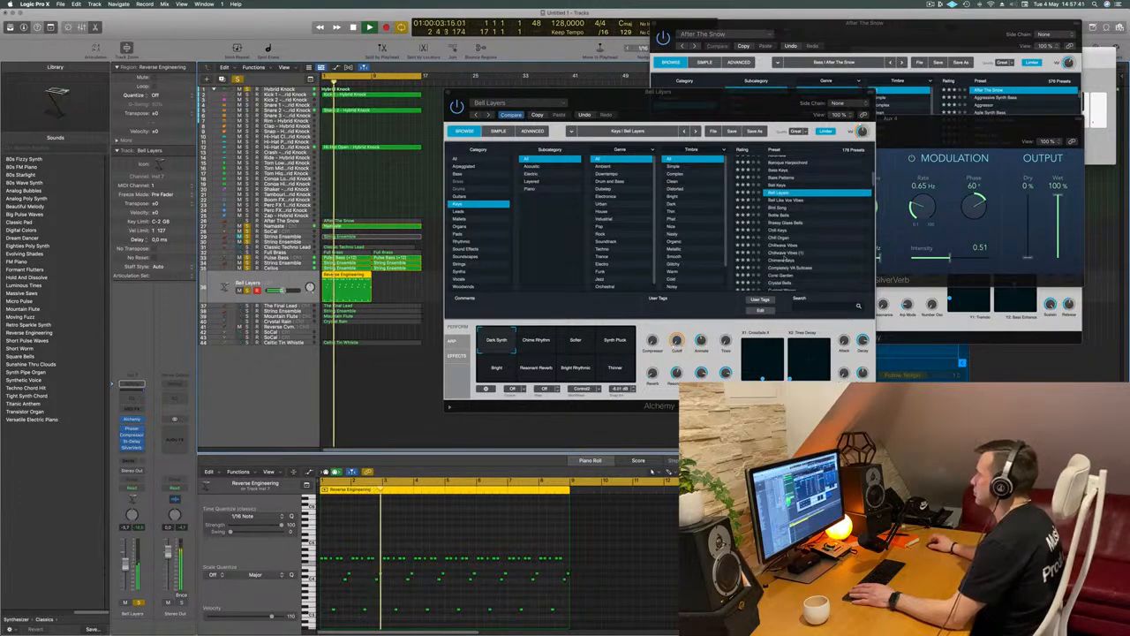
click(784, 239)
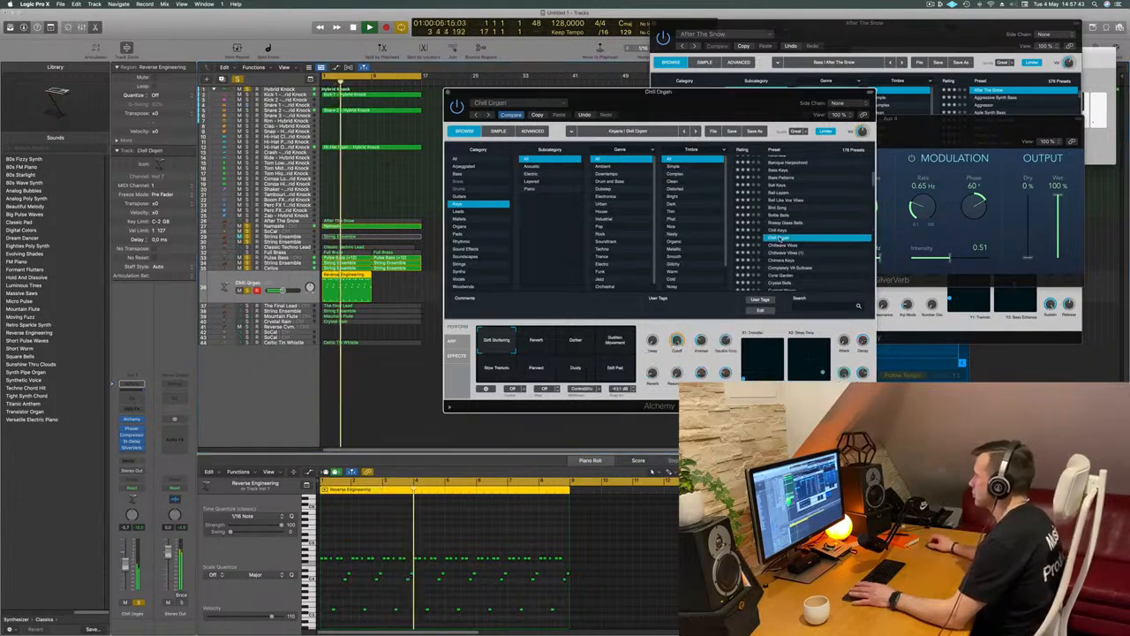
click(784, 244)
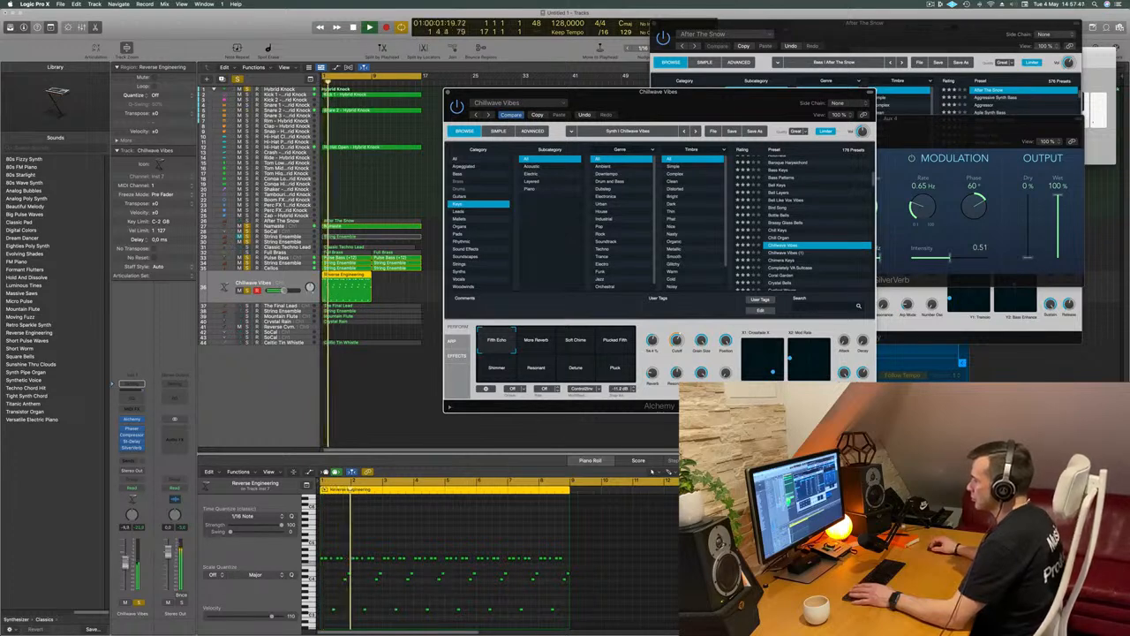
Compare the performance variations of Chillwave Vibes, choose Pluck and play the part from the start
click(387, 441)
click(531, 339)
click(575, 339)
click(614, 340)
click(615, 369)
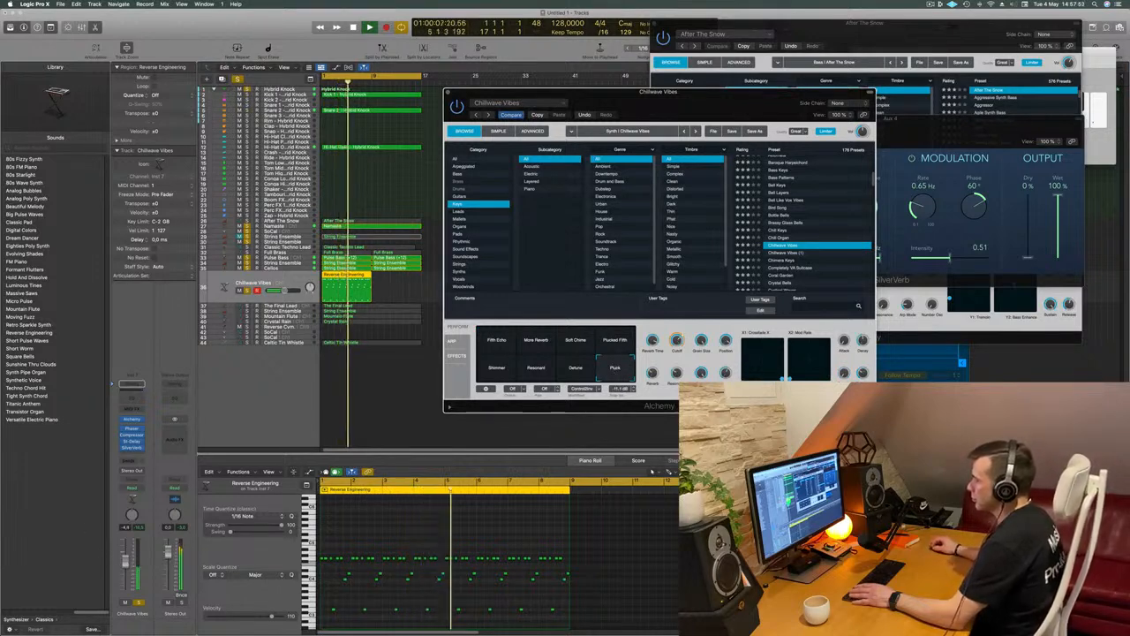
click(654, 472)
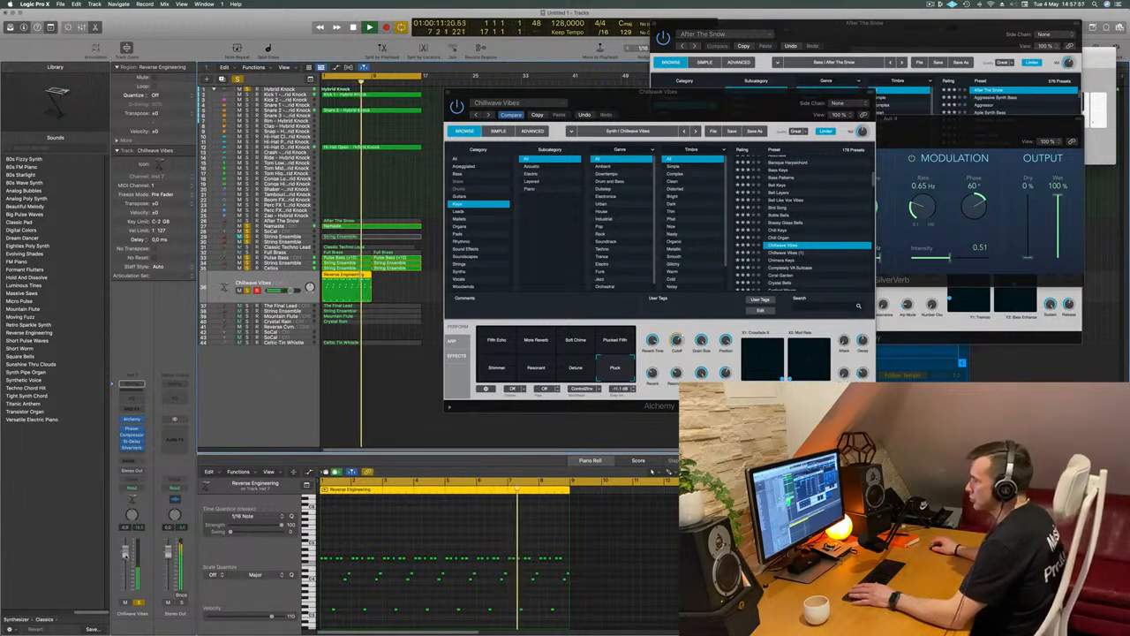
key(Return)
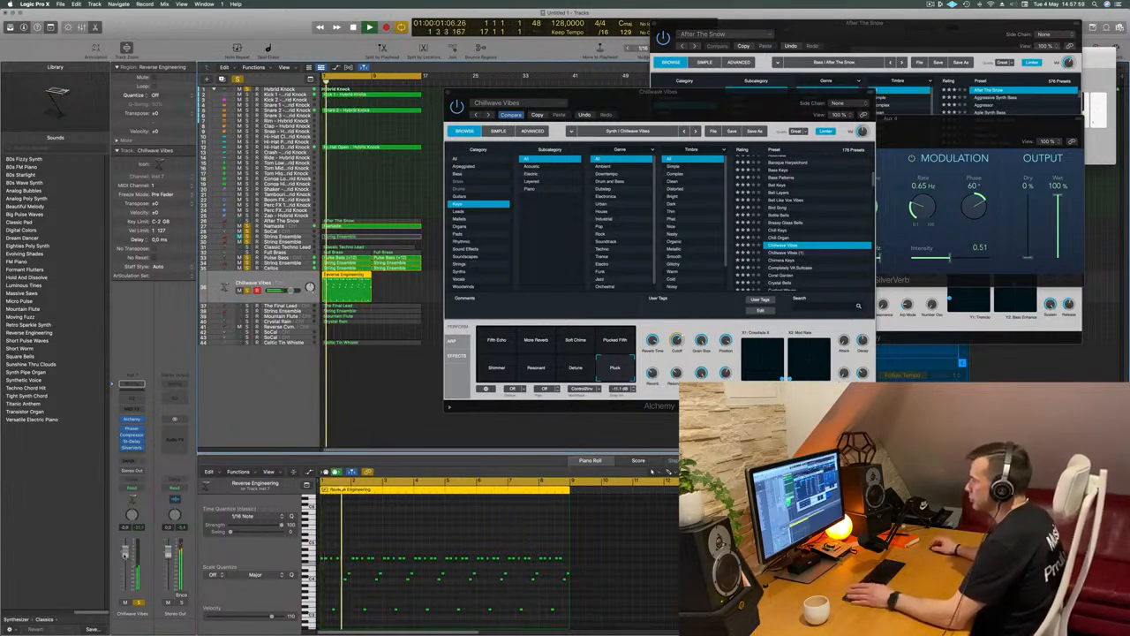
key(Return)
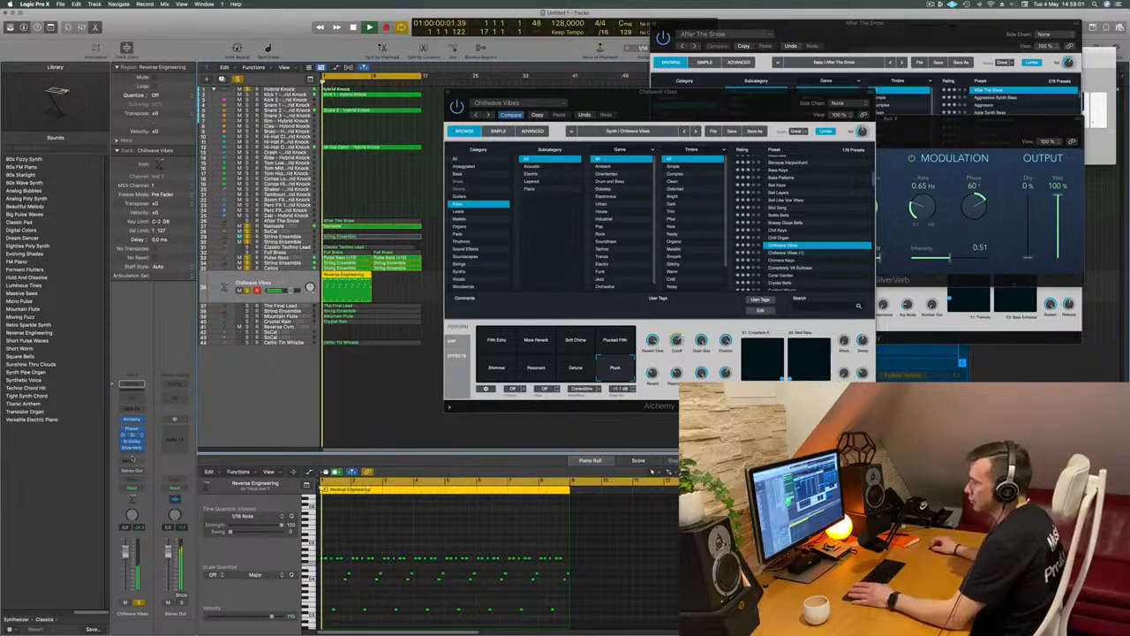
Add a Bus 4 reverb send to the Chillwave Vibes track, raise its level and close the Alchemy window
click(130, 463)
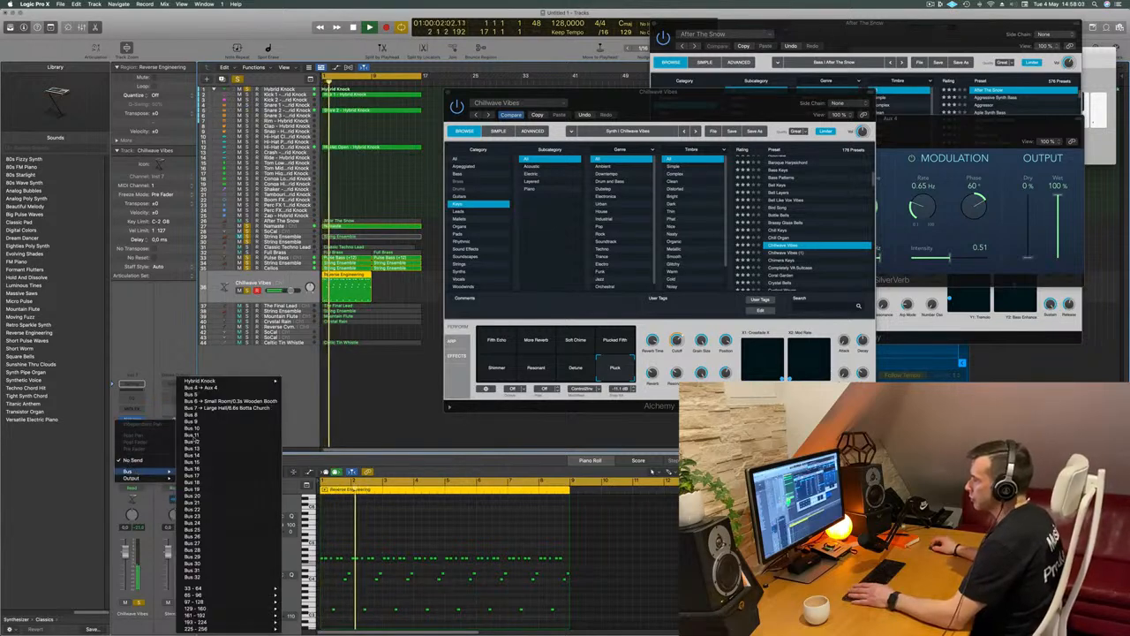
click(202, 387)
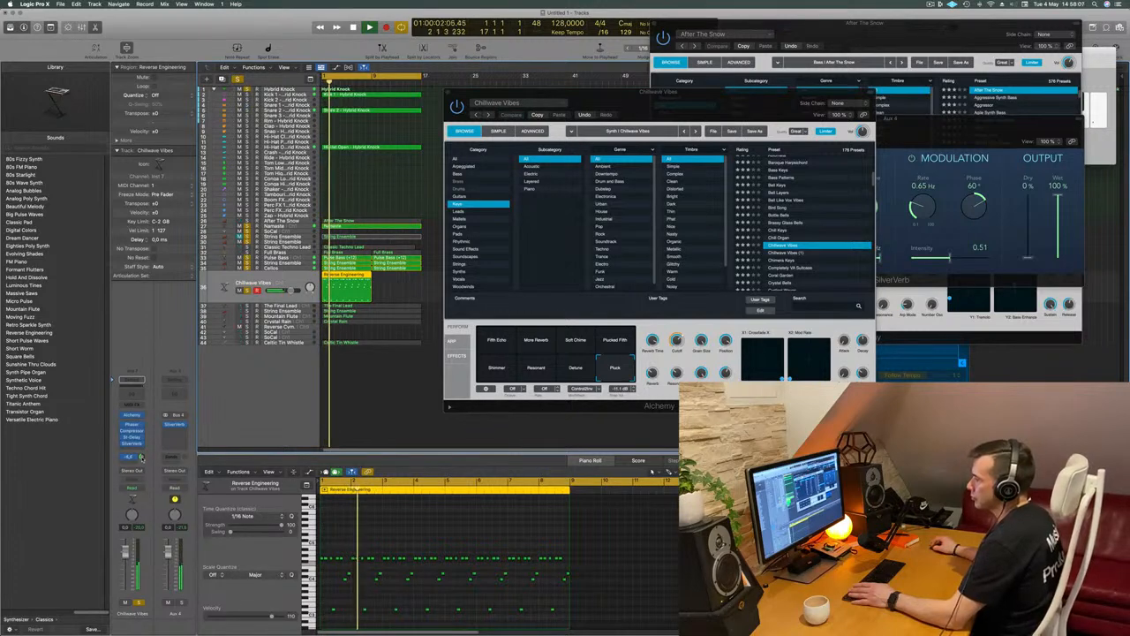
drag(142, 458, 141, 461)
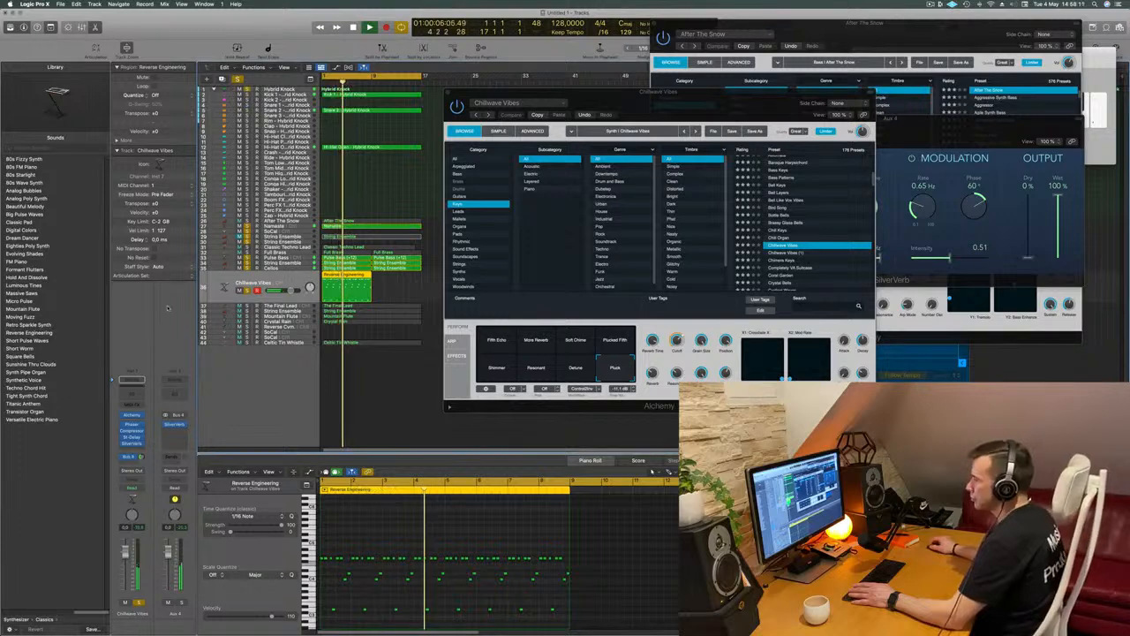
drag(483, 100, 459, 117)
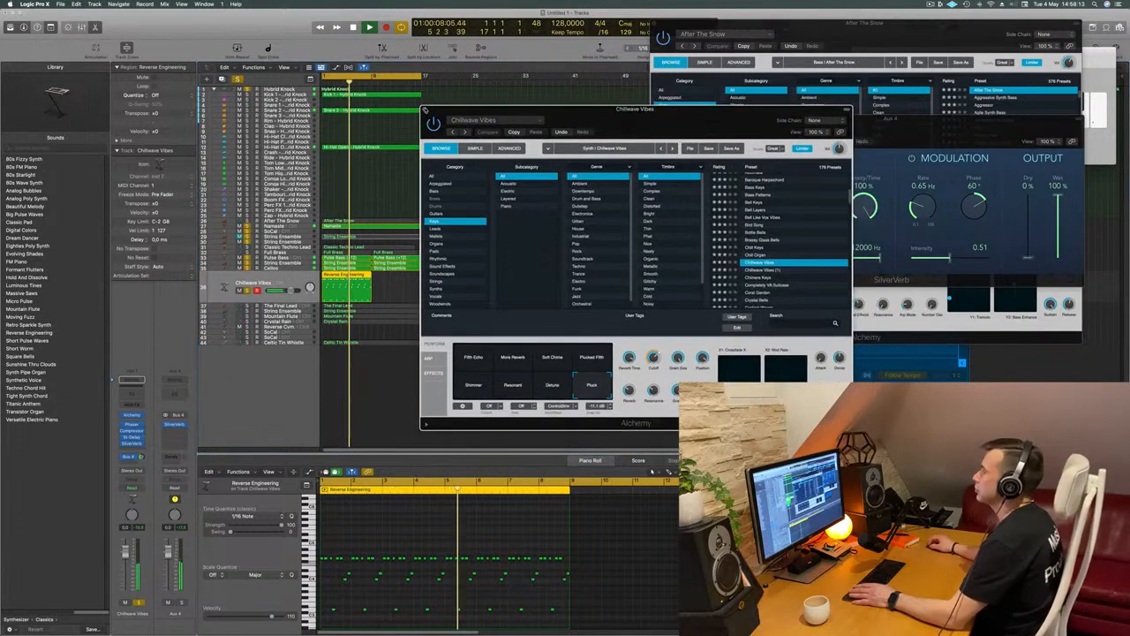
click(425, 111)
key(Return)
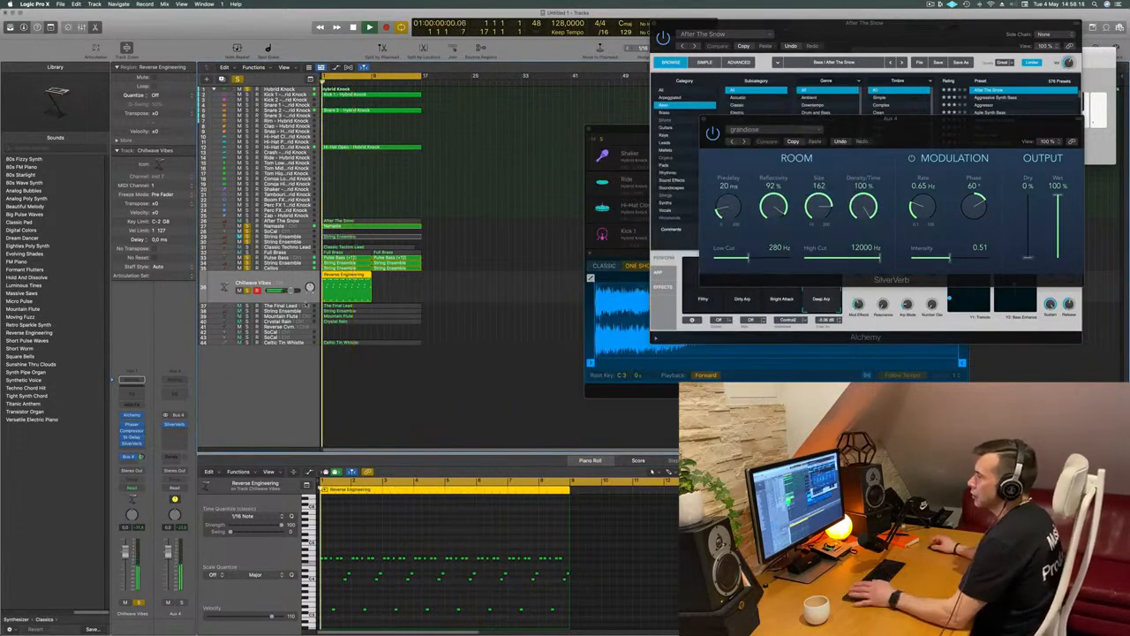
Audition The Final Lead track from the start by soloing it with the other parts
click(303, 305)
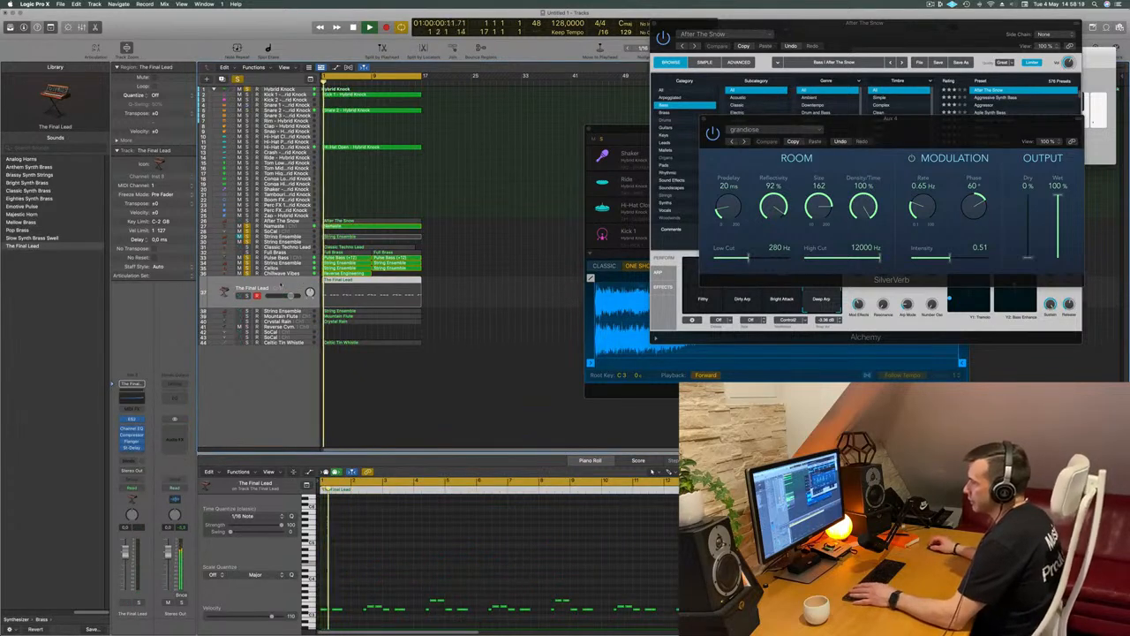
key(Return)
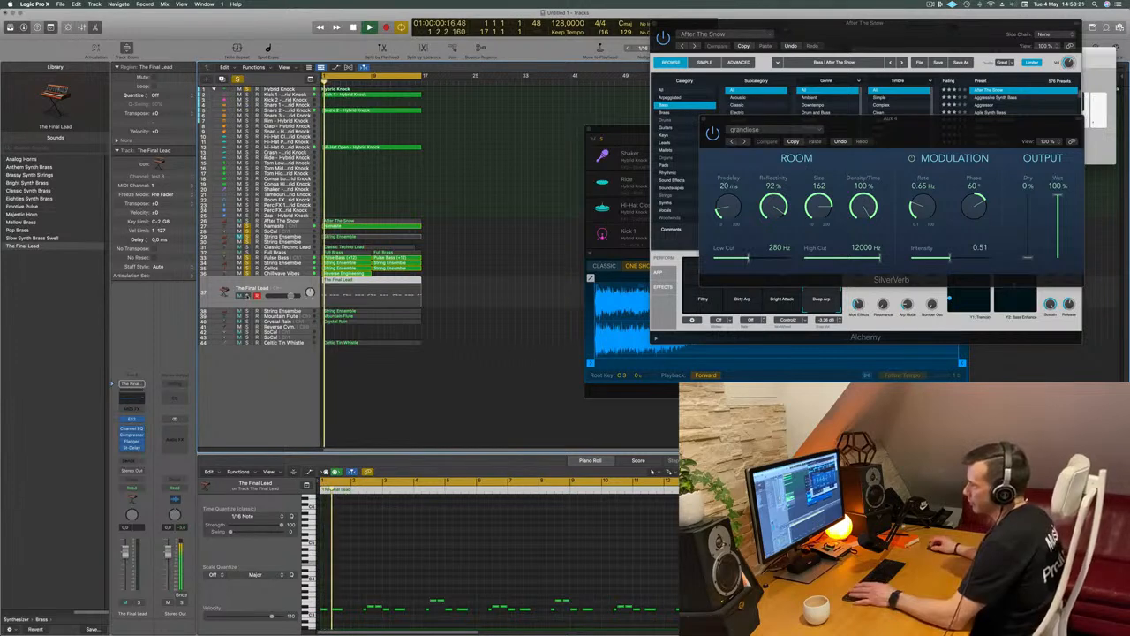
click(246, 295)
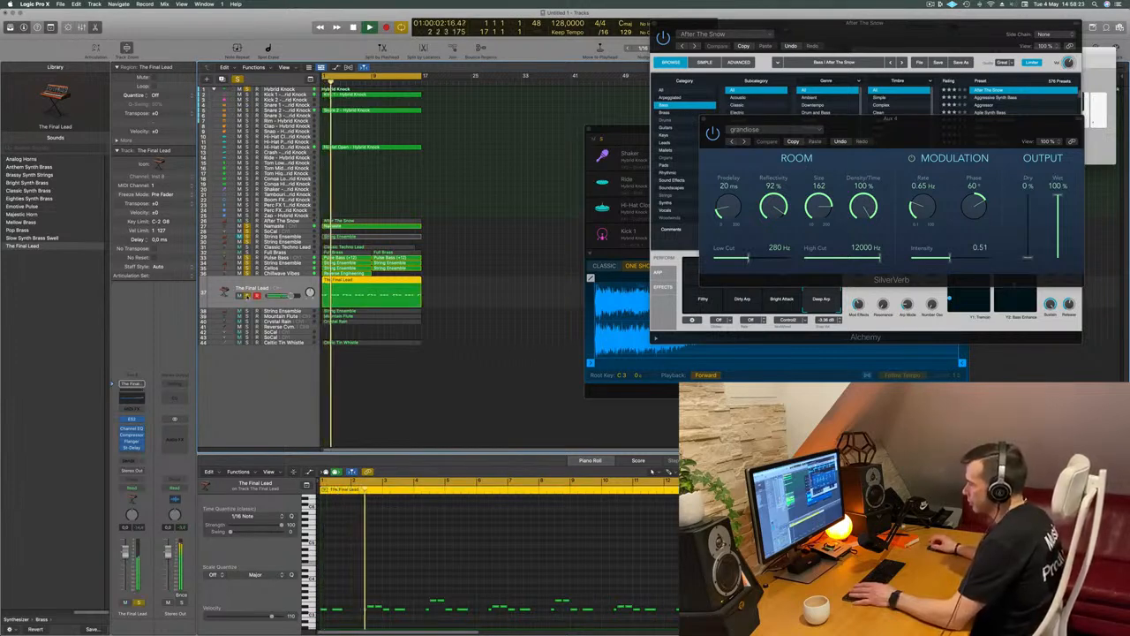
key(m)
key(Return)
Solo the String Ensemble track below The Final Lead to hear it in context, and mute it
click(210, 307)
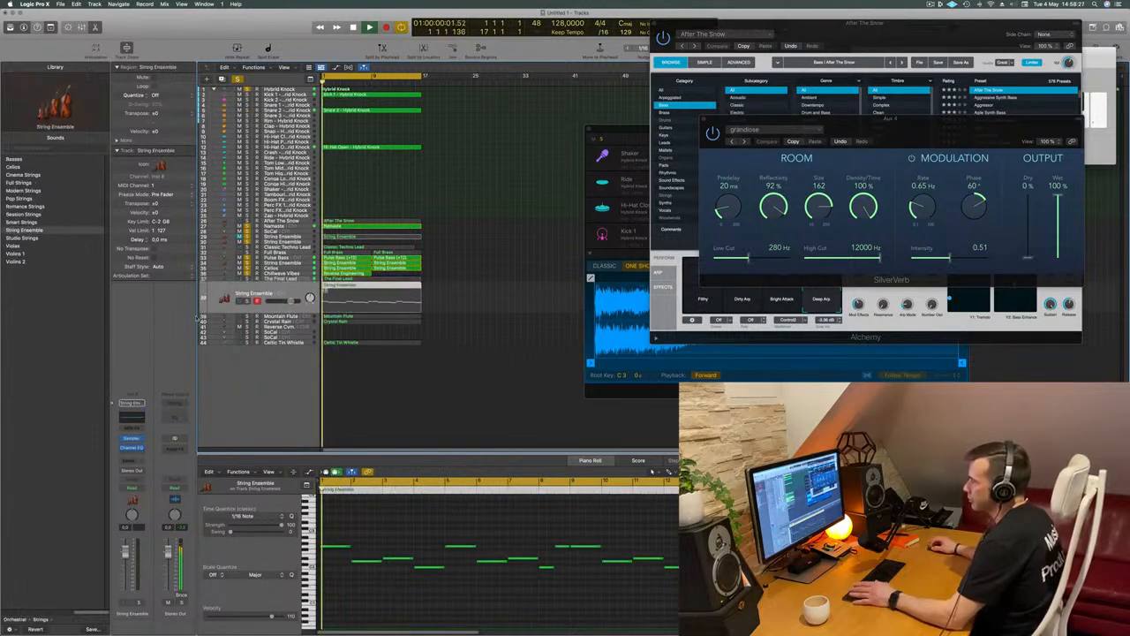
click(248, 302)
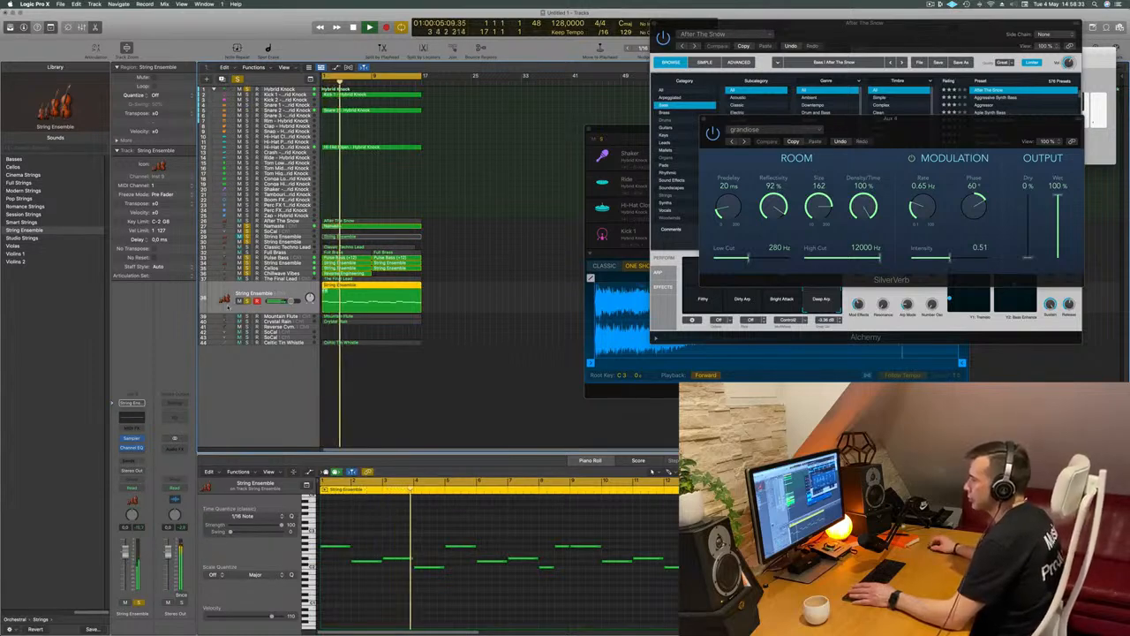
click(239, 302)
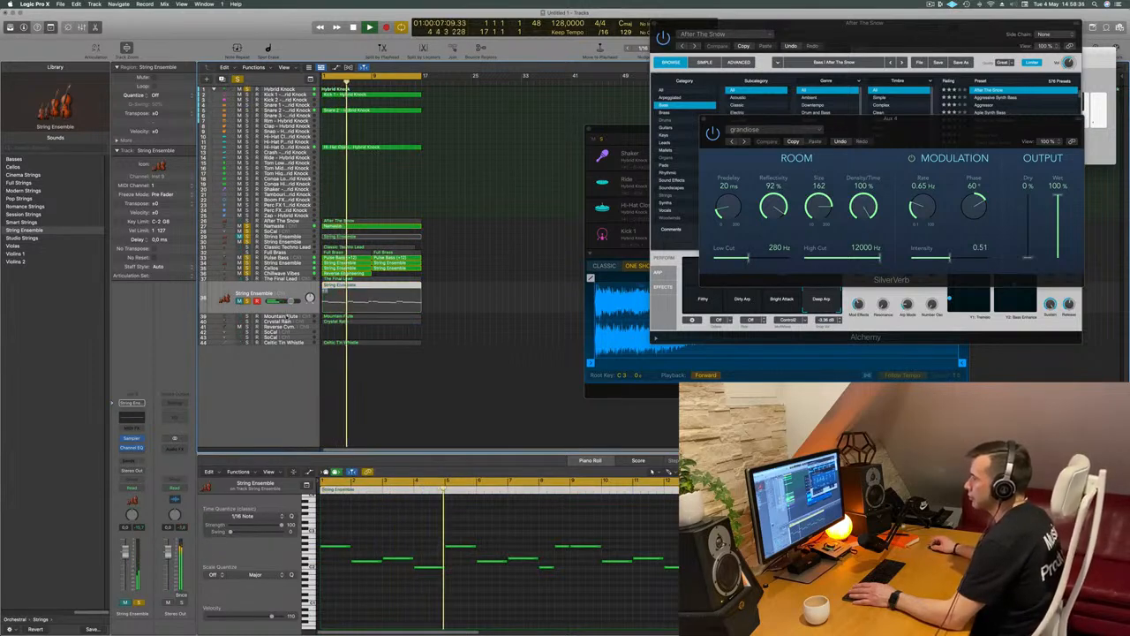
Audition the Mountain Flute track with the other parts and mute it
click(287, 316)
key(space)
key(space)
click(247, 306)
click(247, 306)
Audition the Crystal Rain track by briefly soloing it with the other parts
key(space)
click(262, 322)
key(space)
key(space)
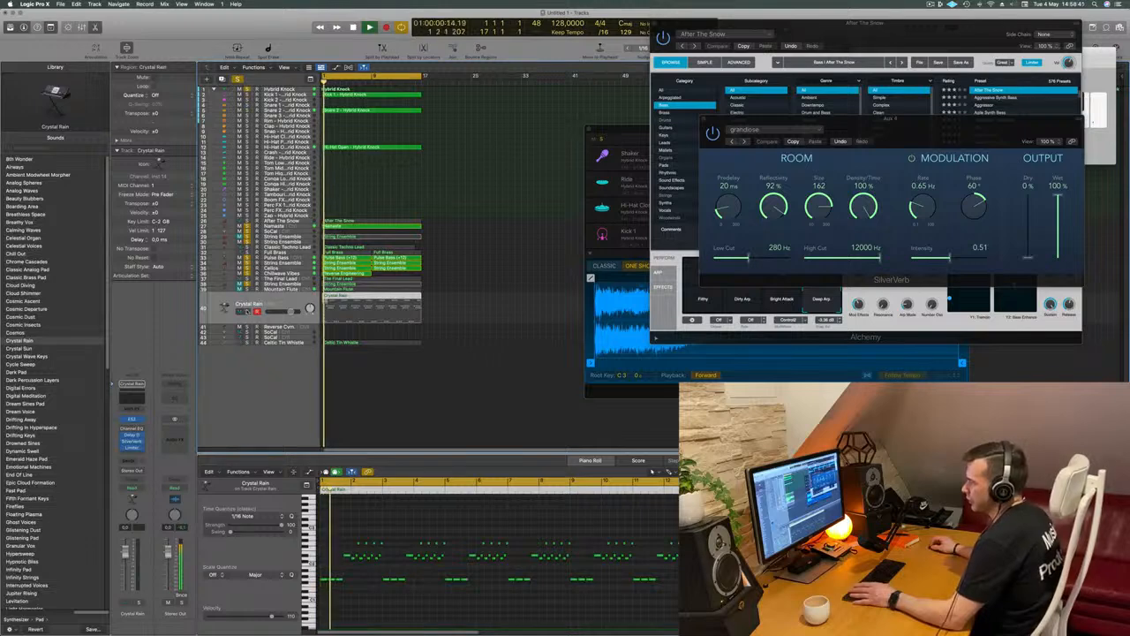
click(247, 309)
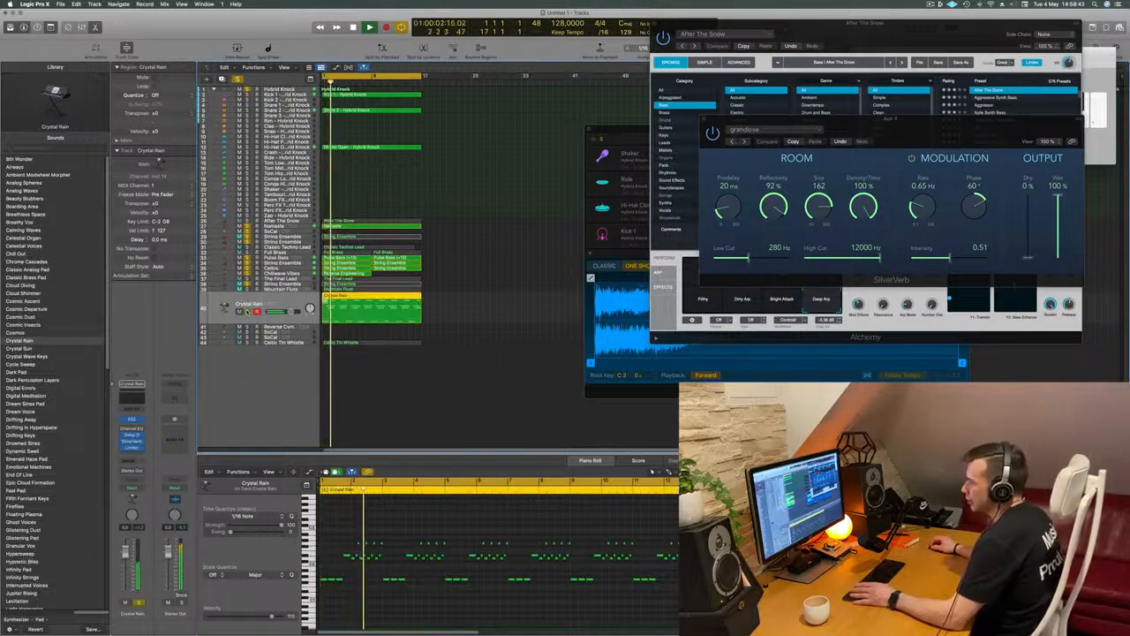
click(247, 309)
key(space)
key(space)
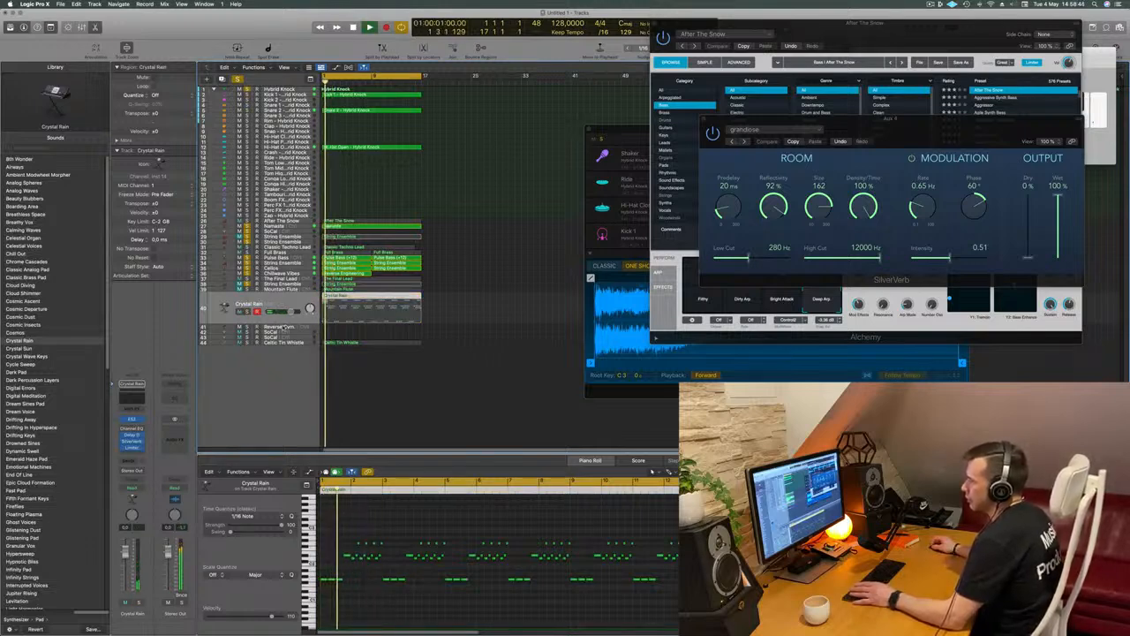
Select the Celtic Tin Whistle track, play the mix, clear all solos and stop playback
click(283, 341)
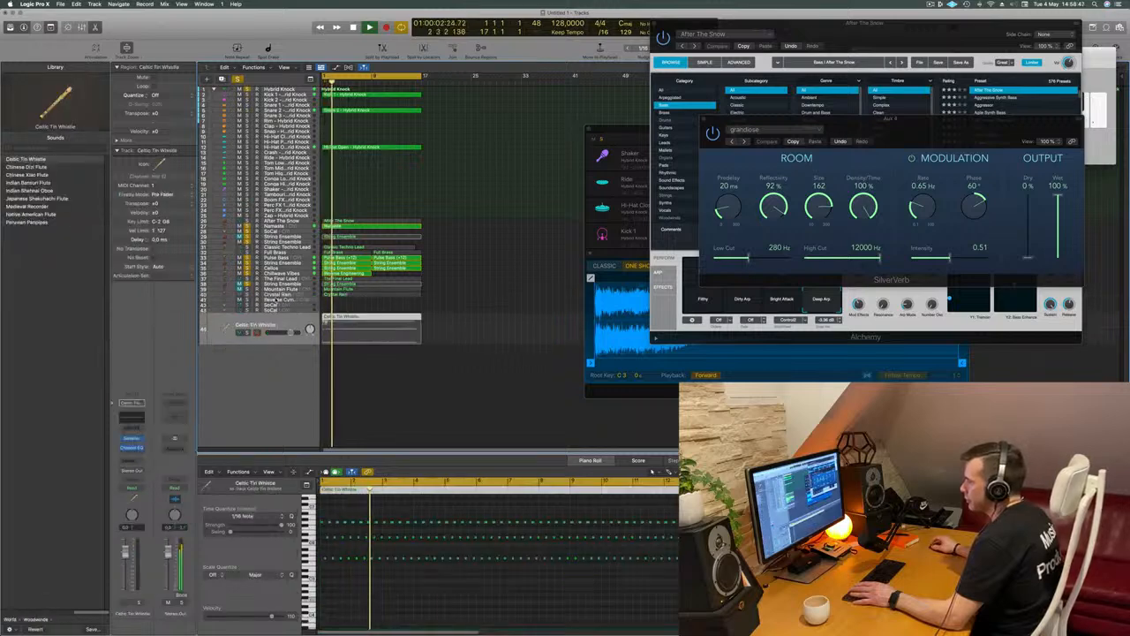
key(space)
key(space)
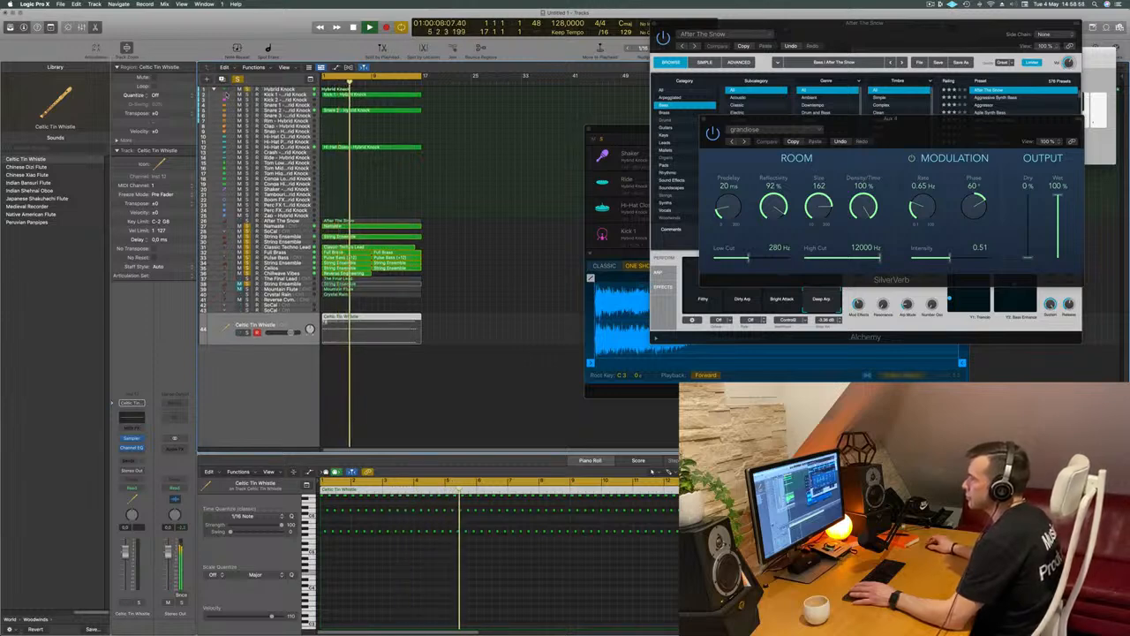
click(238, 80)
key(space)
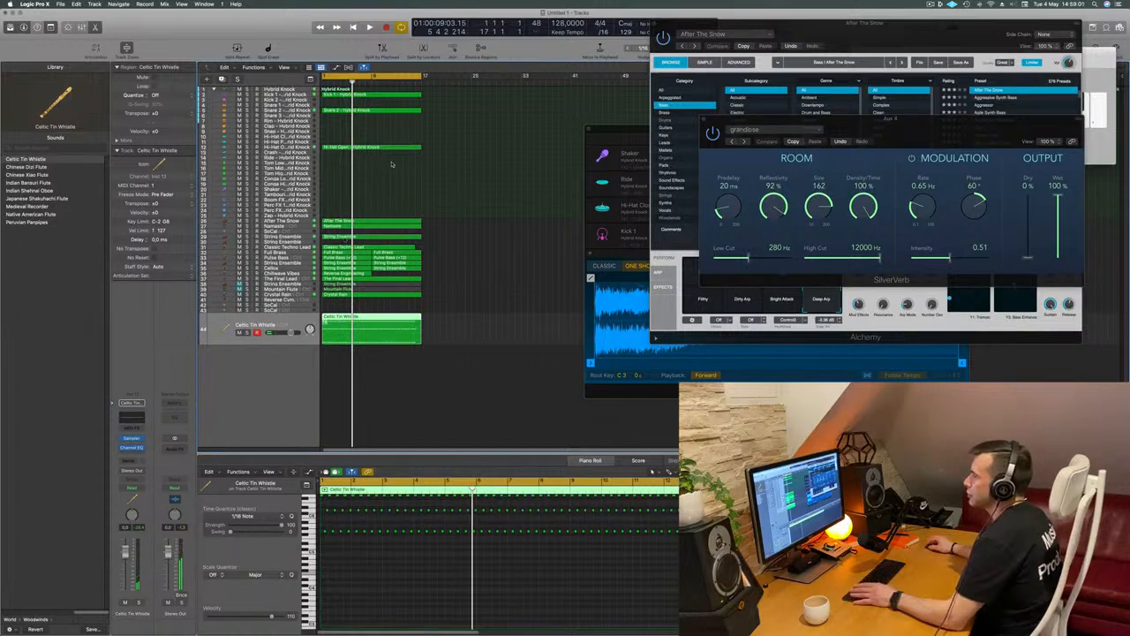
Play from the start with only the Kick 1, Snare 2 and Hi-Hat Open tracks soloed
click(264, 93)
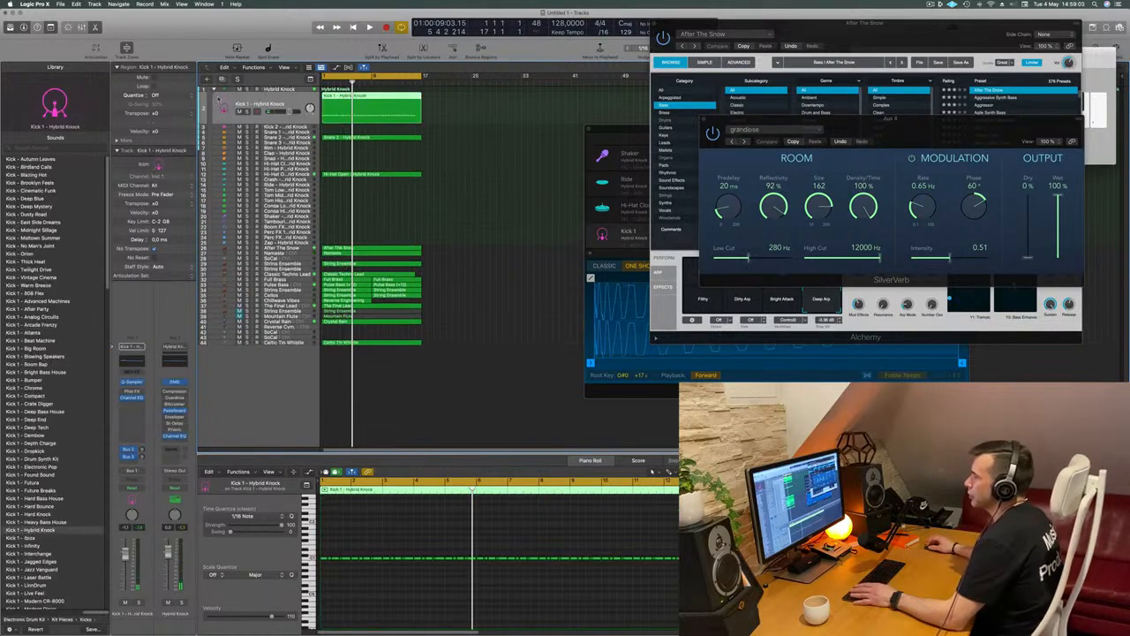
key(Return)
key(space)
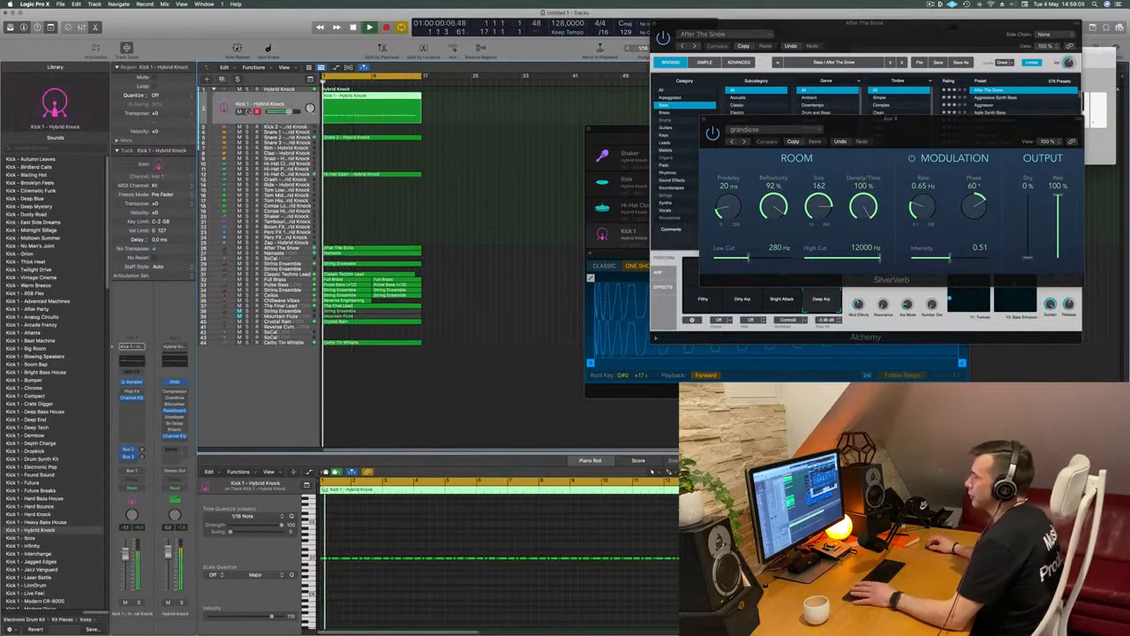
key(s)
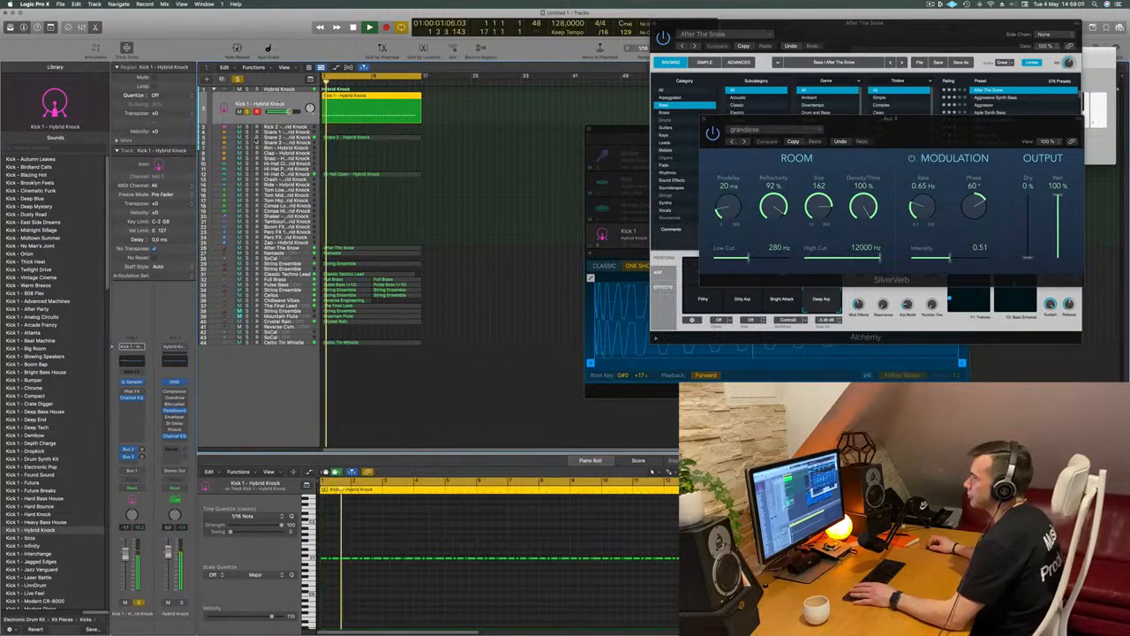
click(246, 137)
click(247, 174)
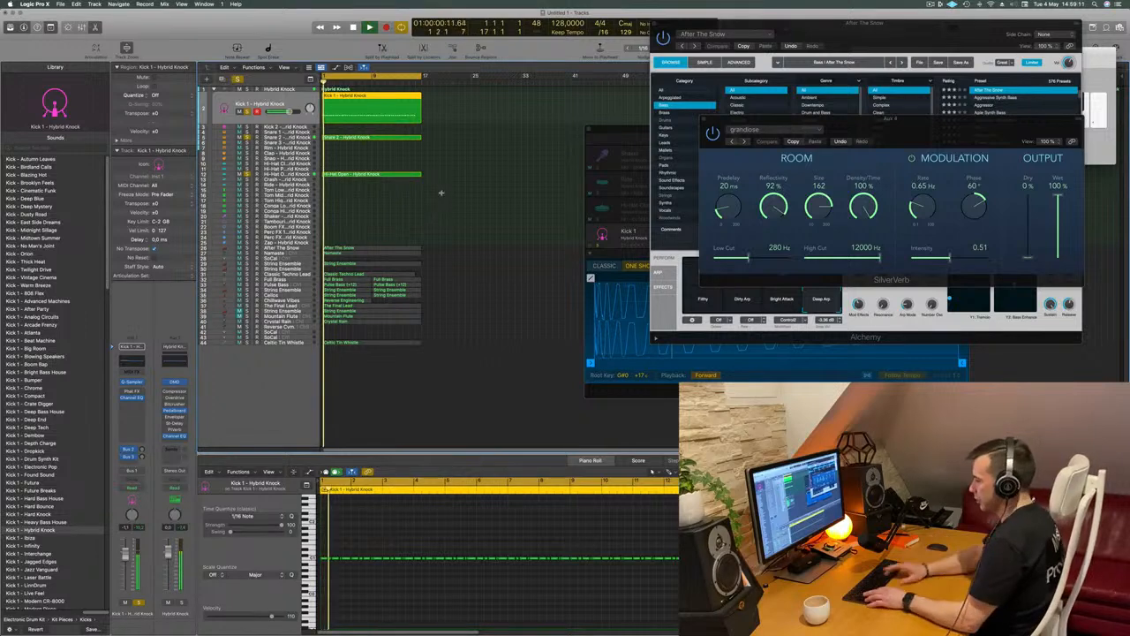
Select all regions and repeat them three times after the originals to extend the arrangement
key(super+a)
key(super+r)
key(super+r)
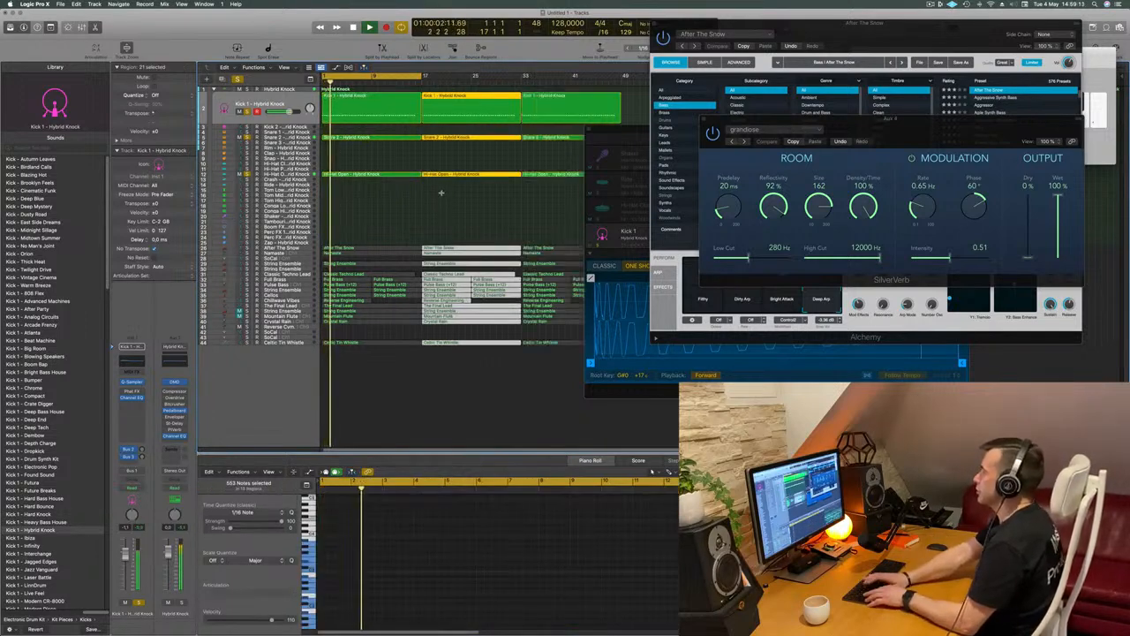
key(super+r)
Show the secondary ruler in the Tracks area and move the After The Snow and Aux 4 plug-in windows aside
drag(815, 24, 763, 371)
click(298, 67)
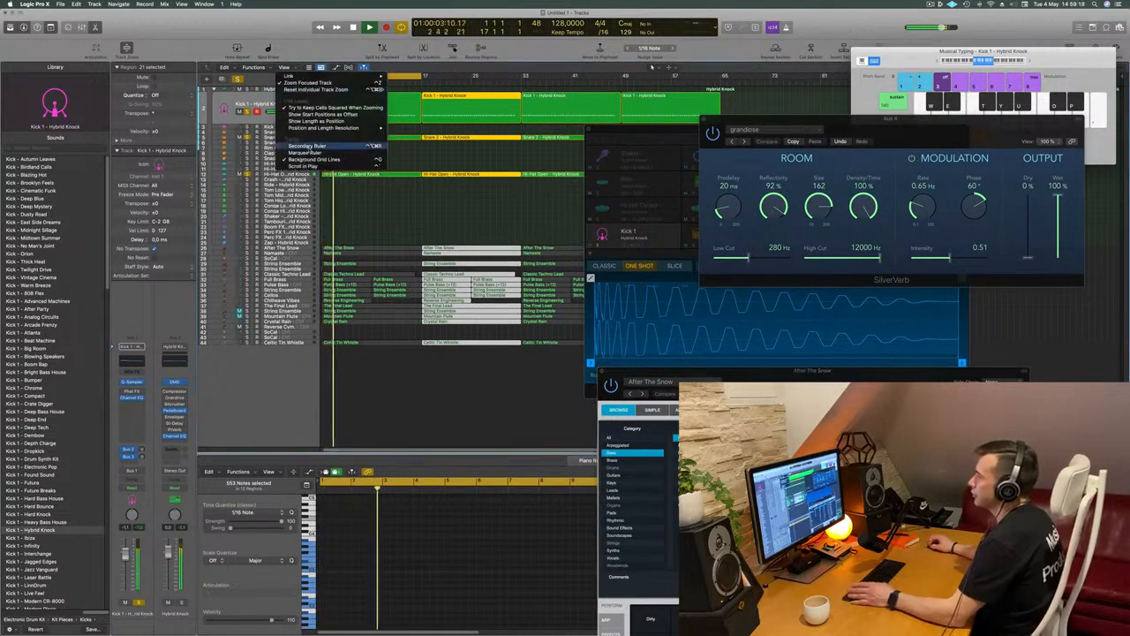
click(309, 146)
key(space)
drag(767, 119, 727, 298)
click(734, 132)
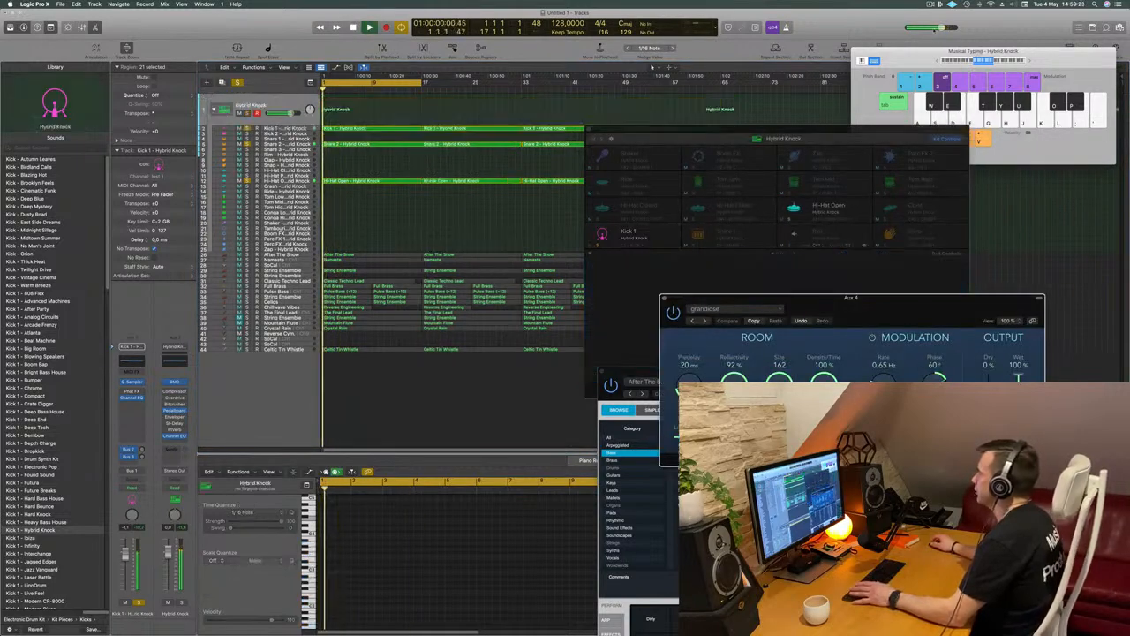
Move the Musical Typing window clear of the Tracks area and close the Hybrid Knock plug-in window
drag(892, 51, 775, 236)
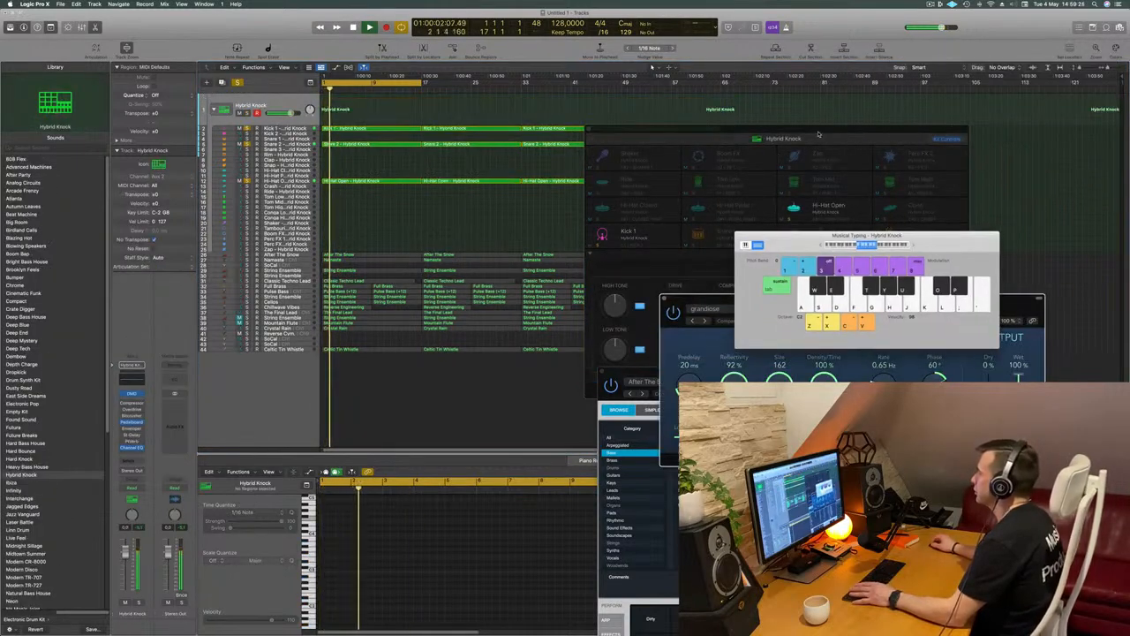
click(587, 131)
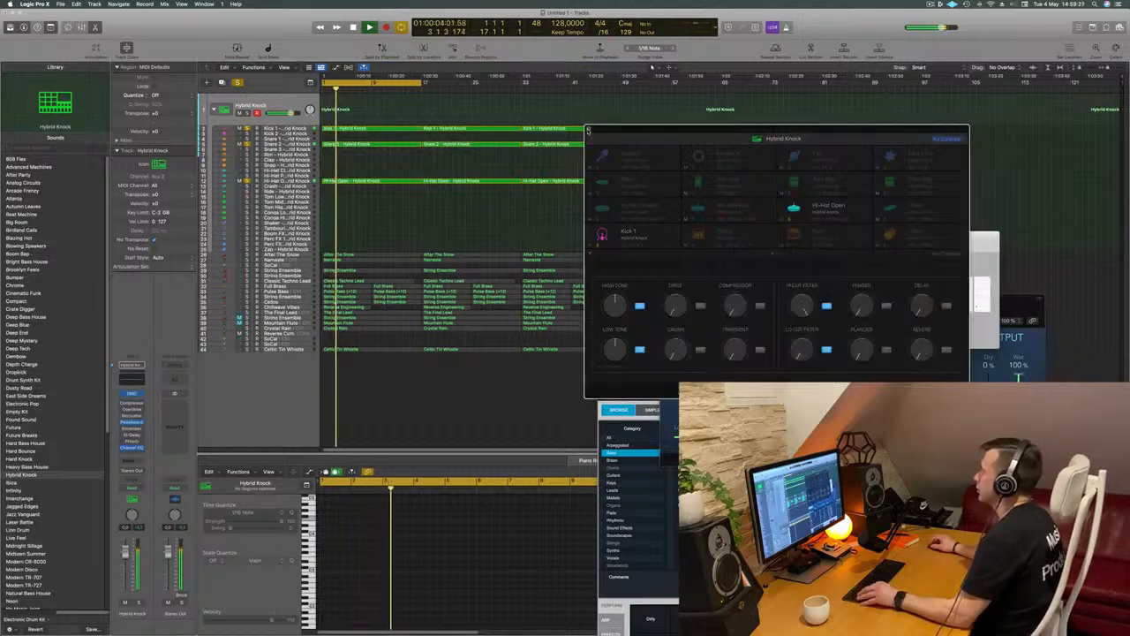
Shorten the project by moving its end marker to bar 65, where the repeated regions finish
drag(1121, 79, 801, 94)
mouse_move(721, 99)
mouse_down()
mouse_move(754, 96)
mouse_move(734, 101)
mouse_up()
key(Return)
Move the Hybrid Knock drum stack below all the other instrument tracks and restart playback from the beginning
drag(292, 102, 293, 358)
key(Return)
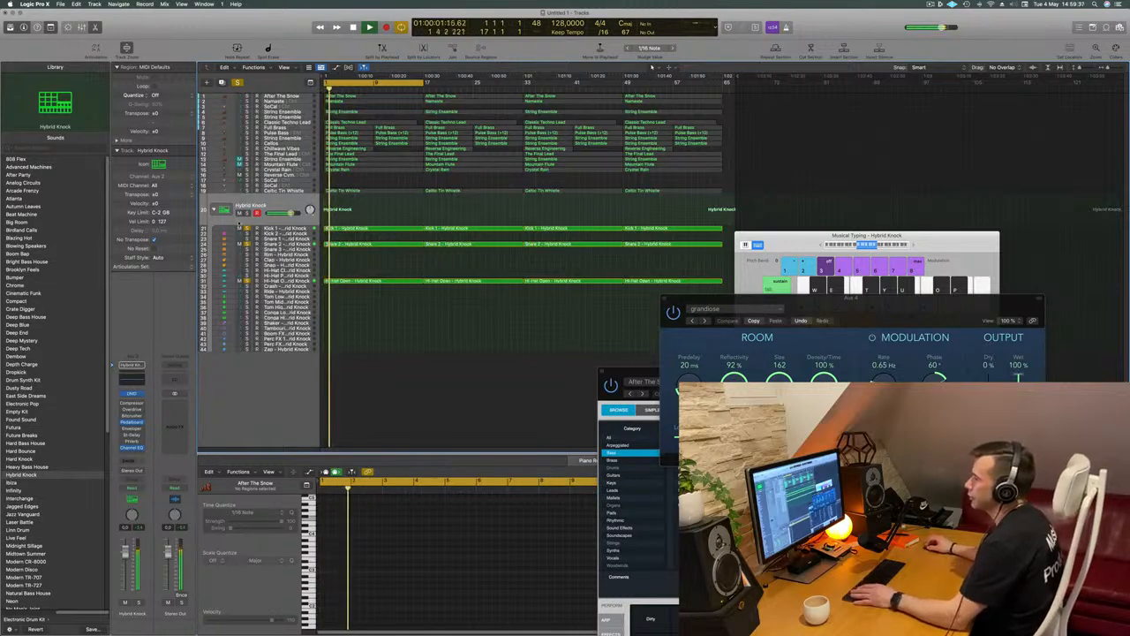
key(Return)
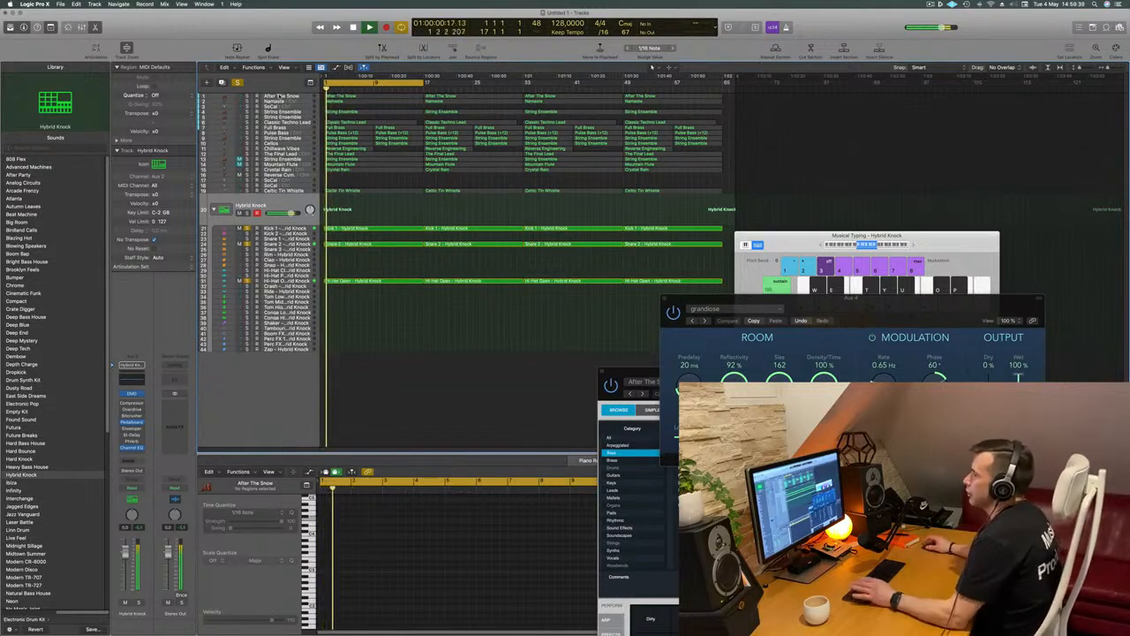
Compare the mix from the start with the After The Snow track's solo on and off
click(287, 98)
click(248, 114)
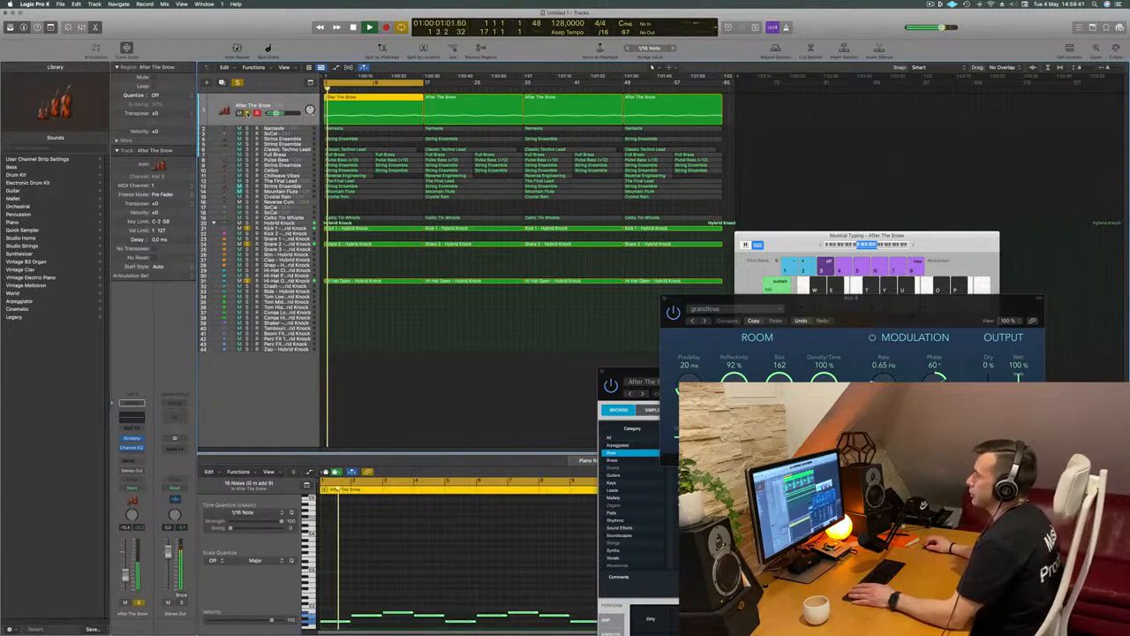
click(248, 114)
key(Return)
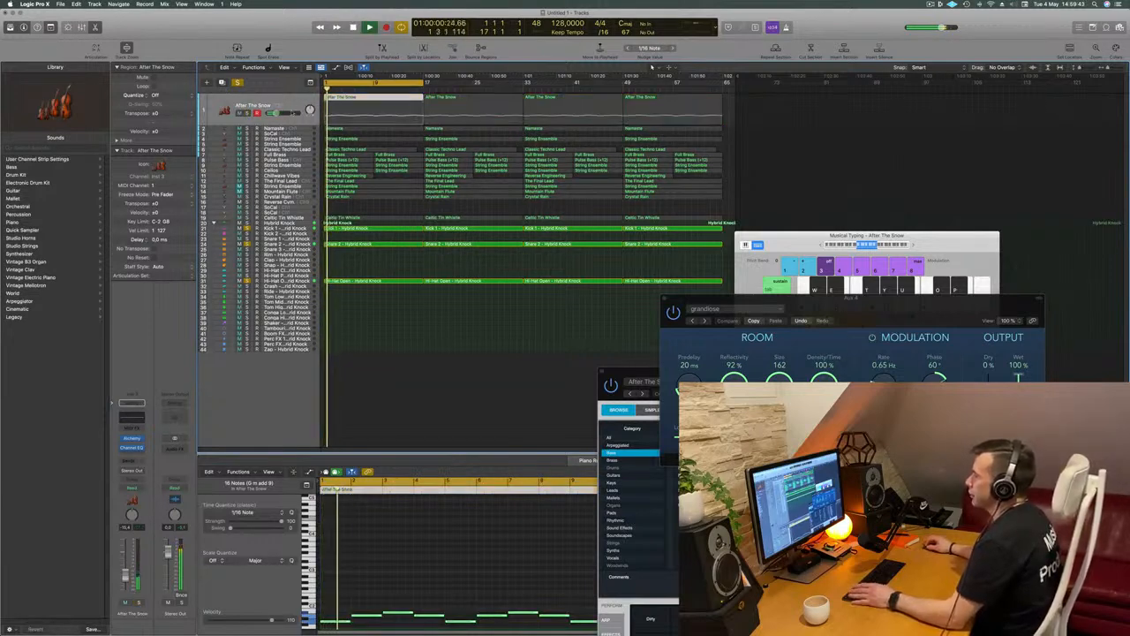
click(249, 114)
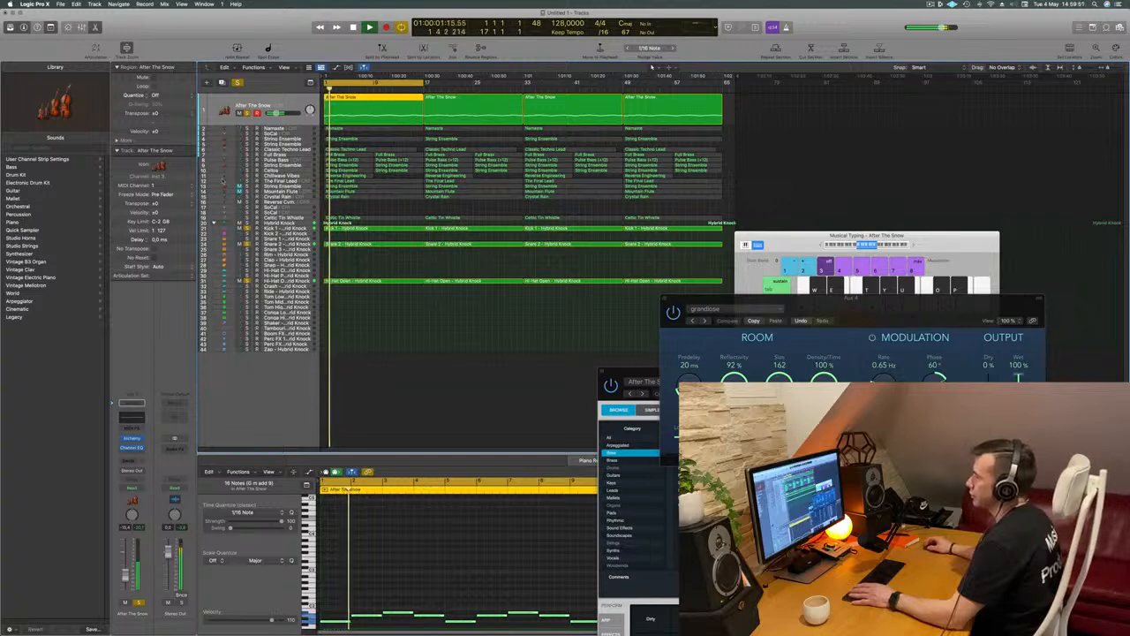
click(248, 113)
Play the drums with the Pulse Bass track soloed and move Pulse Bass to the top of the track list
key(space)
key(space)
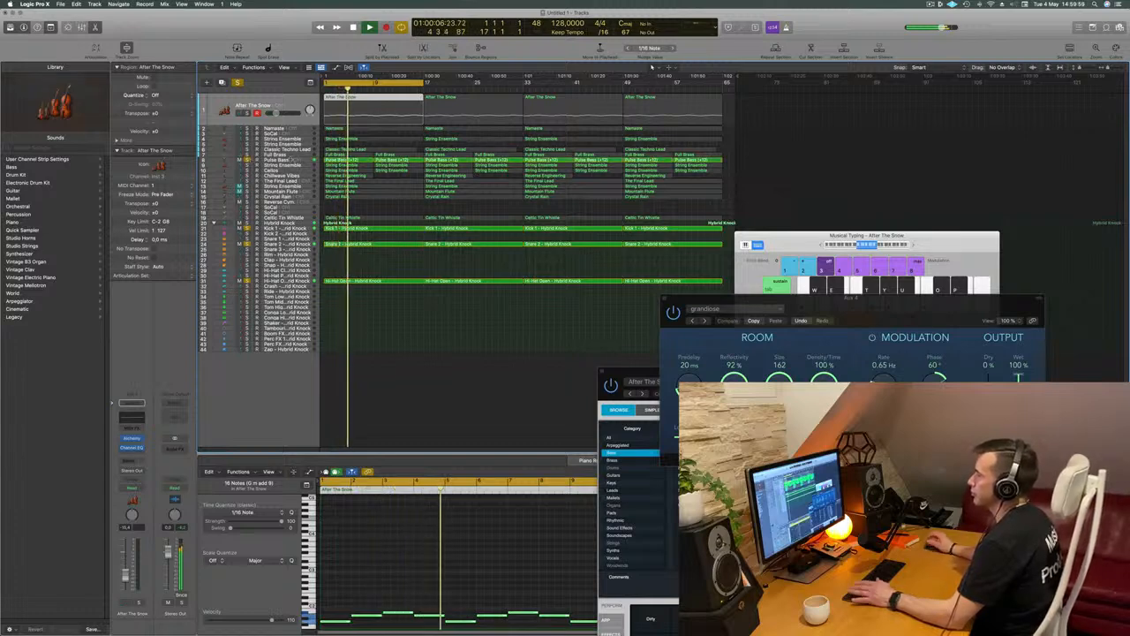
click(291, 159)
key(Return)
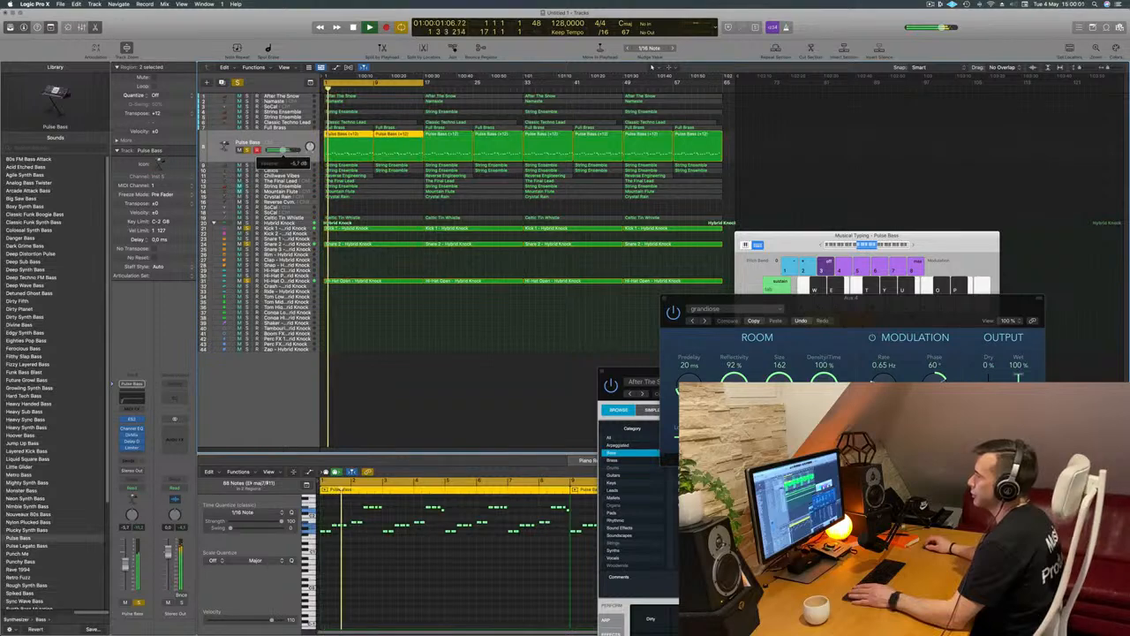
drag(286, 139, 292, 92)
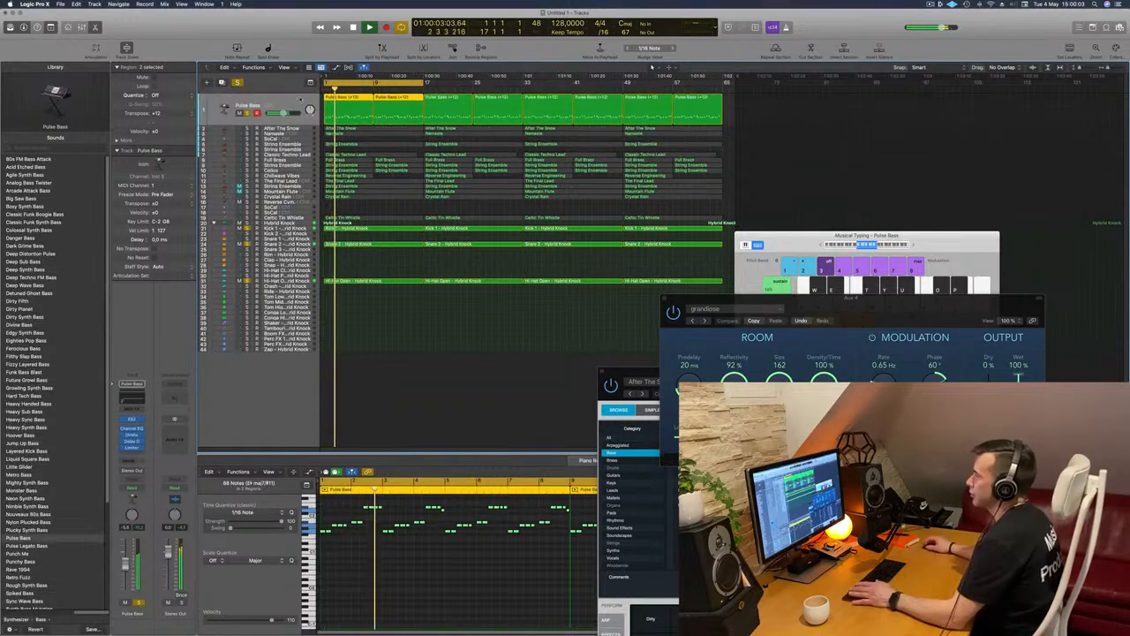
Delete the first After The Snow region so the part is absent before bar 17, and restart playback
click(281, 129)
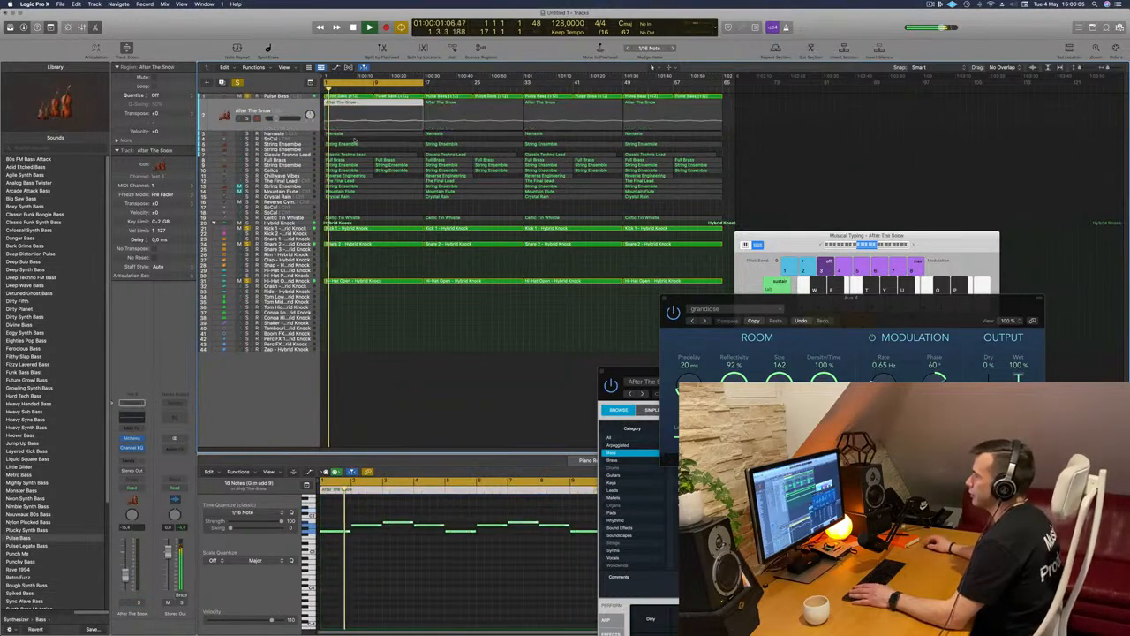
click(378, 104)
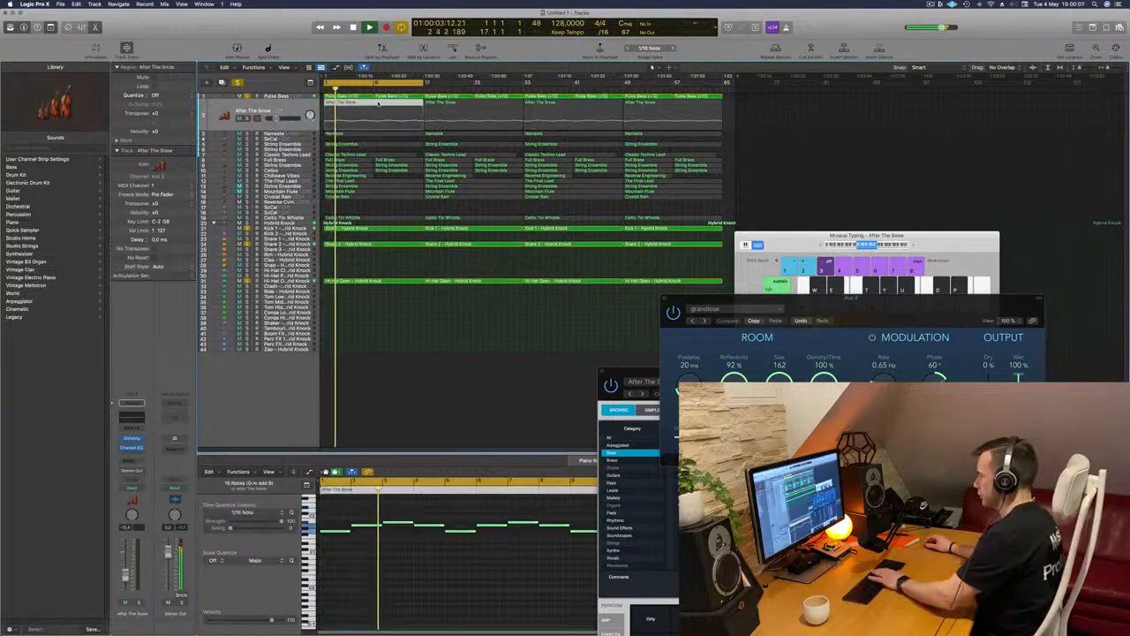
key(Delete)
key(space)
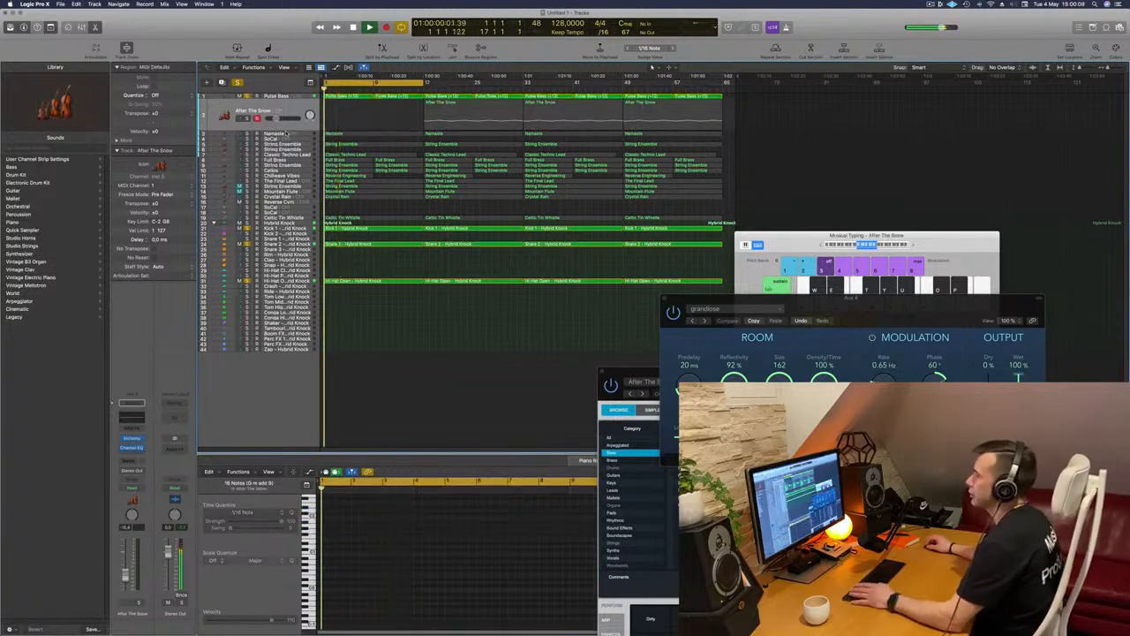
Solo the Namaste track along with the bass and drums, and delete the empty SoCal track below it
click(287, 134)
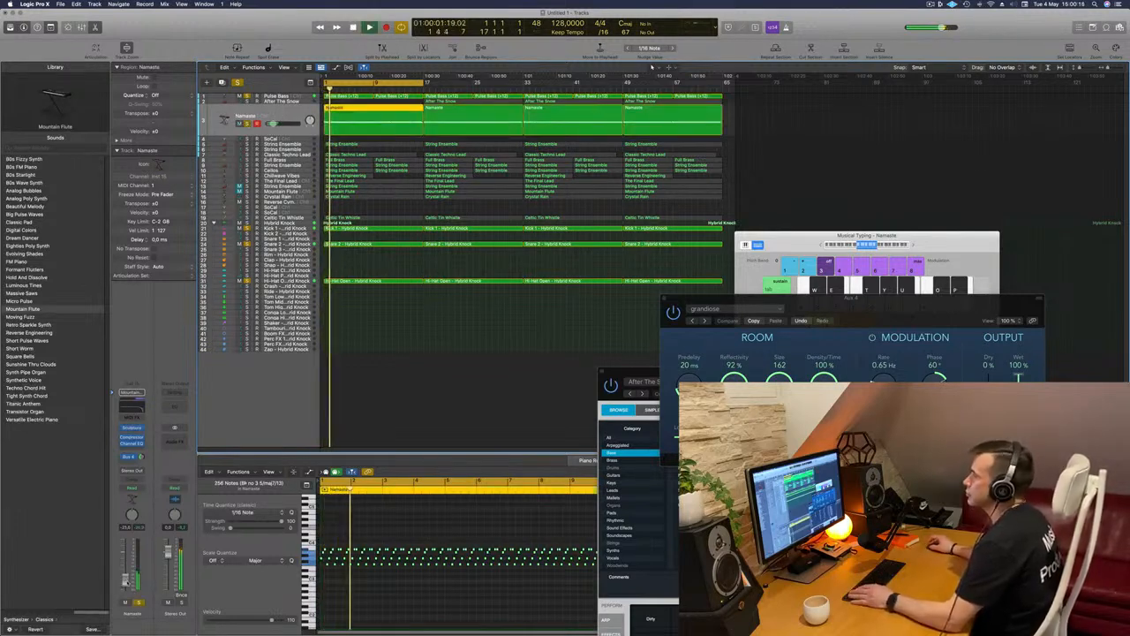
click(298, 140)
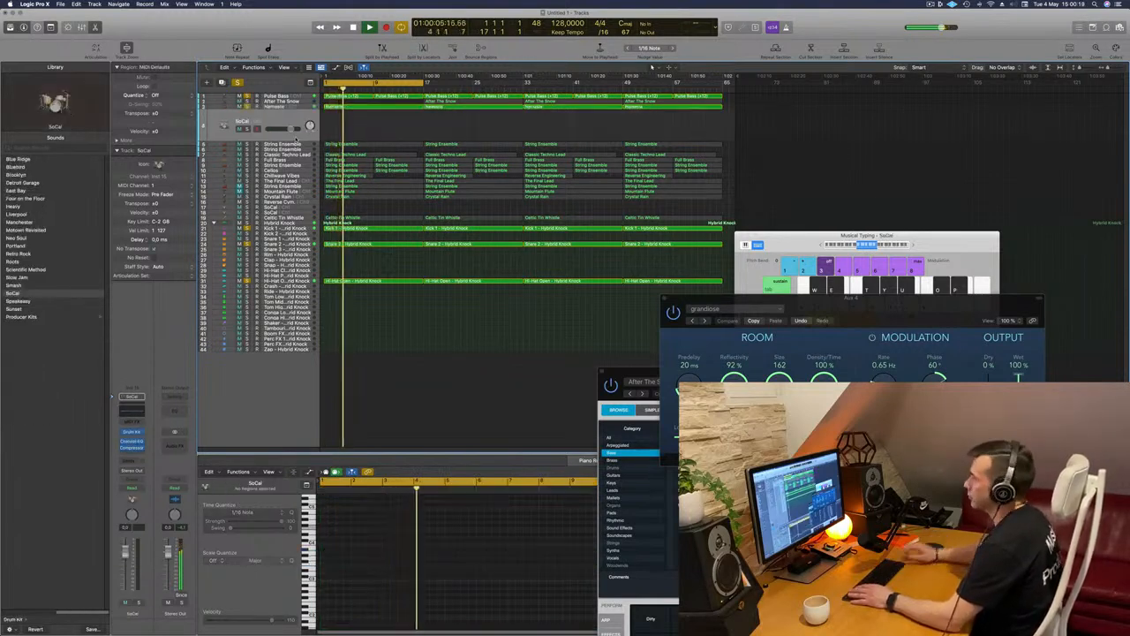
key(Delete)
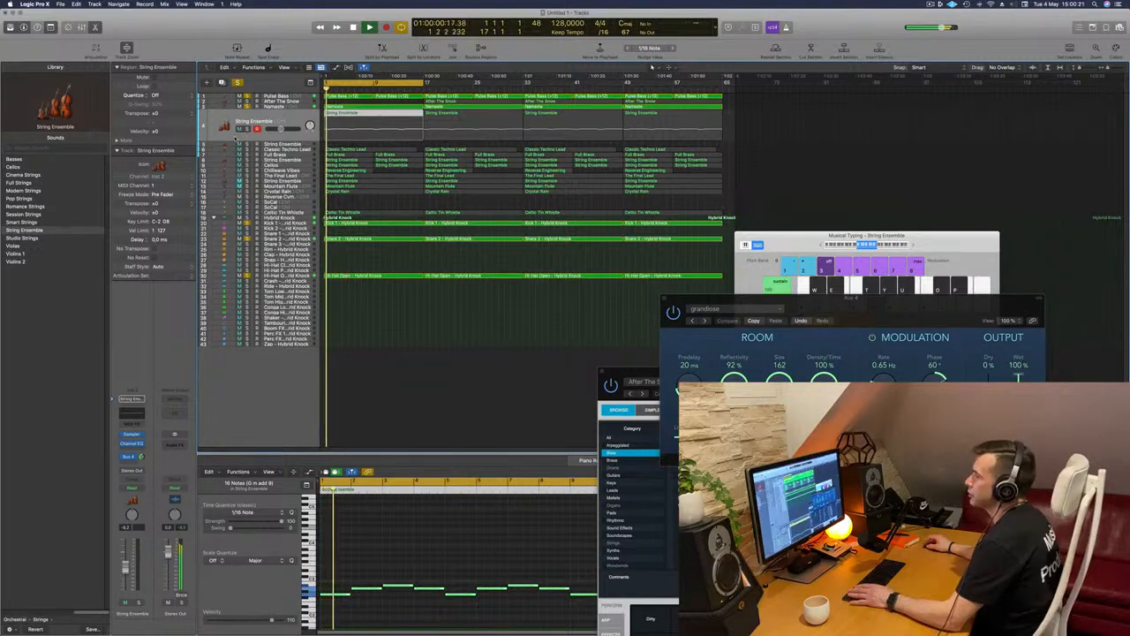
Solo the upper String Ensemble track in the mix and delete the empty String Ensemble track beneath it
click(247, 130)
key(Return)
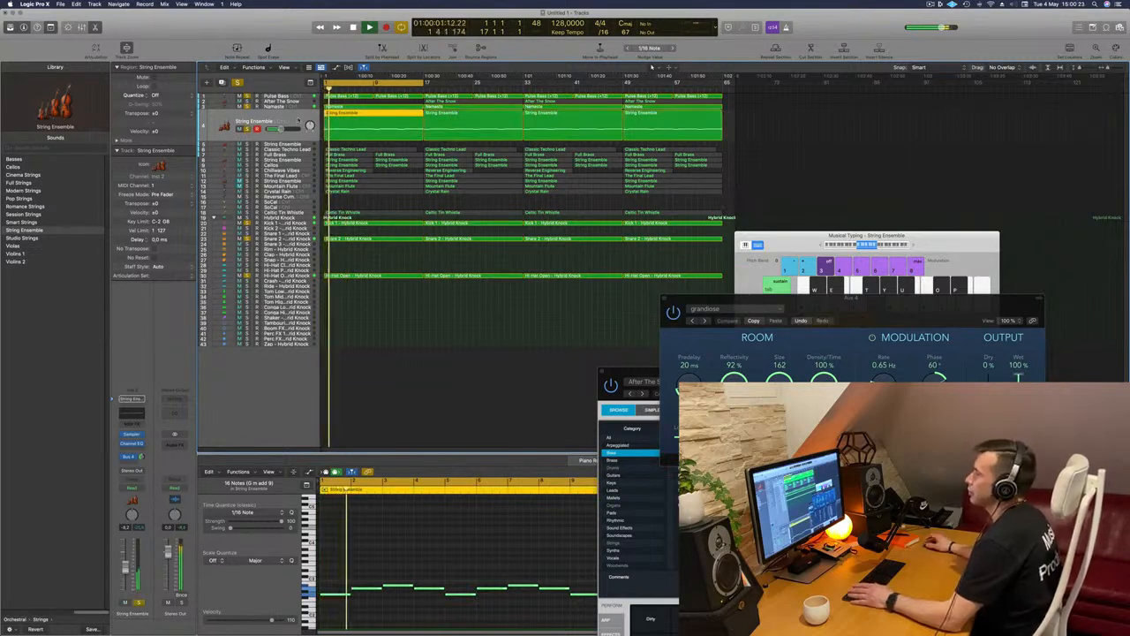
key(Delete)
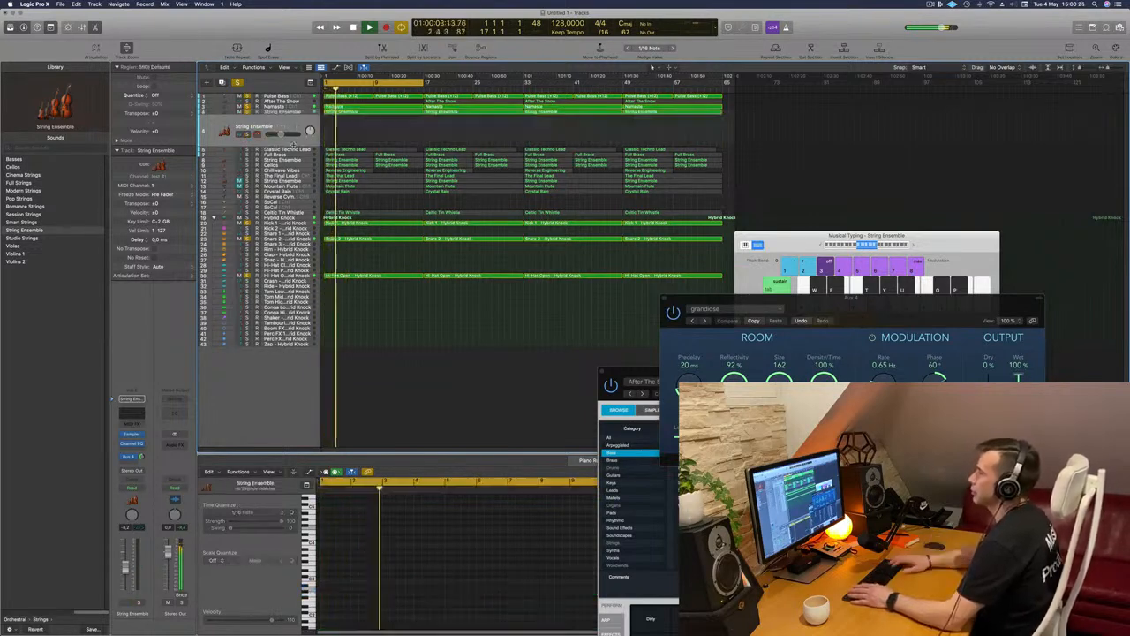
key(Delete)
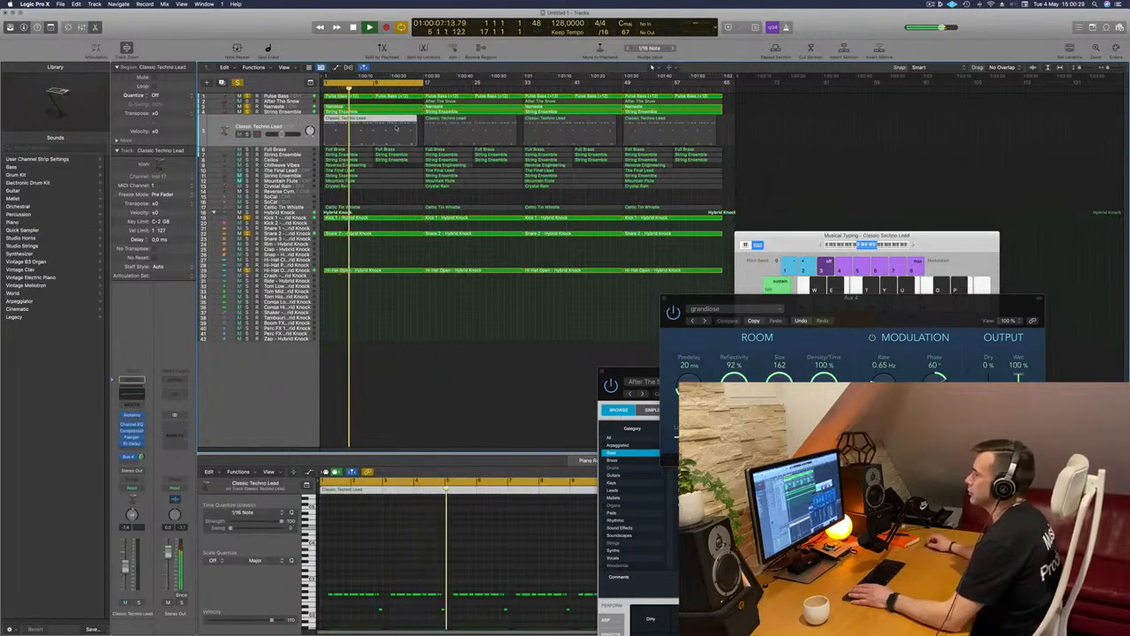
Audition the Classic Techno Lead from the start, unsolo it and delete its first region
key(Return)
click(248, 134)
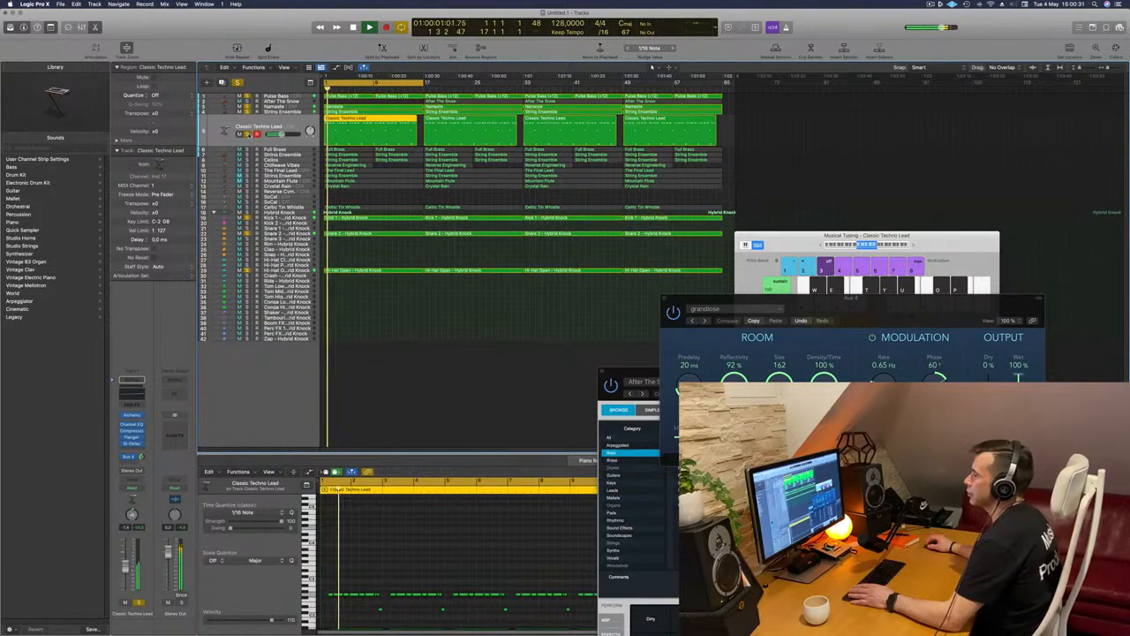
click(248, 134)
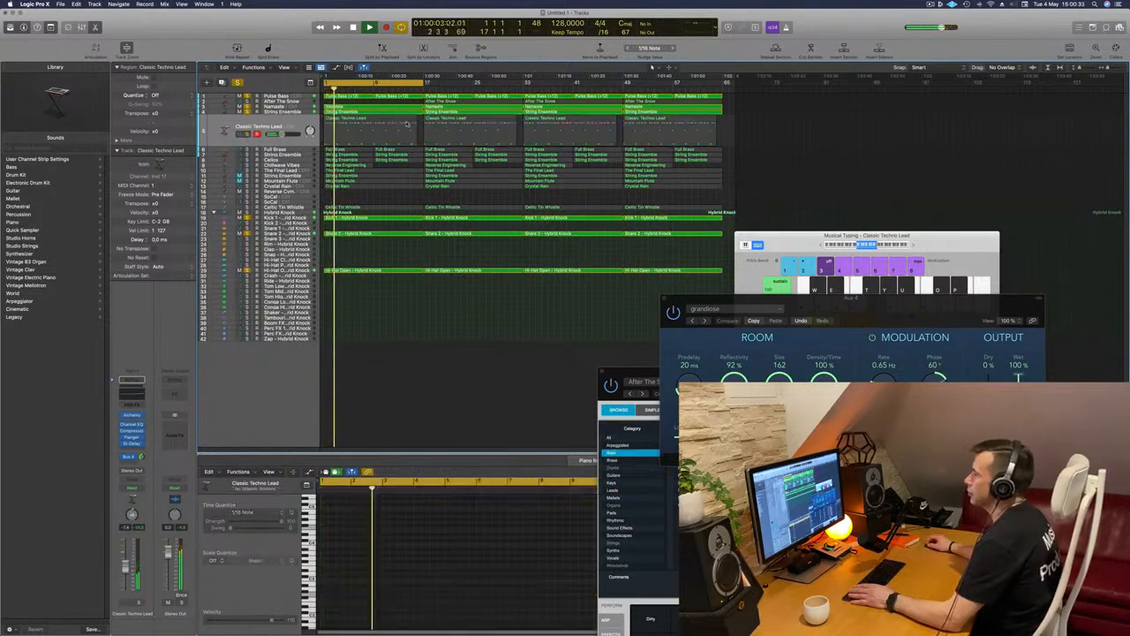
key(Delete)
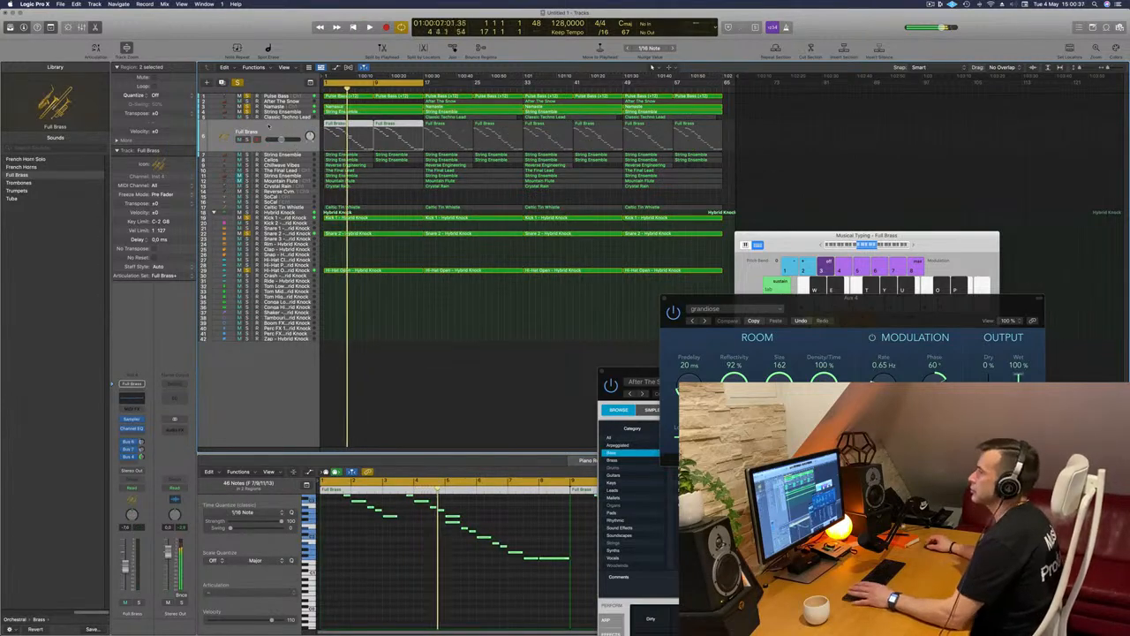
Audition the Full Brass track, unsolo it and delete its first two regions before bar 17
click(248, 140)
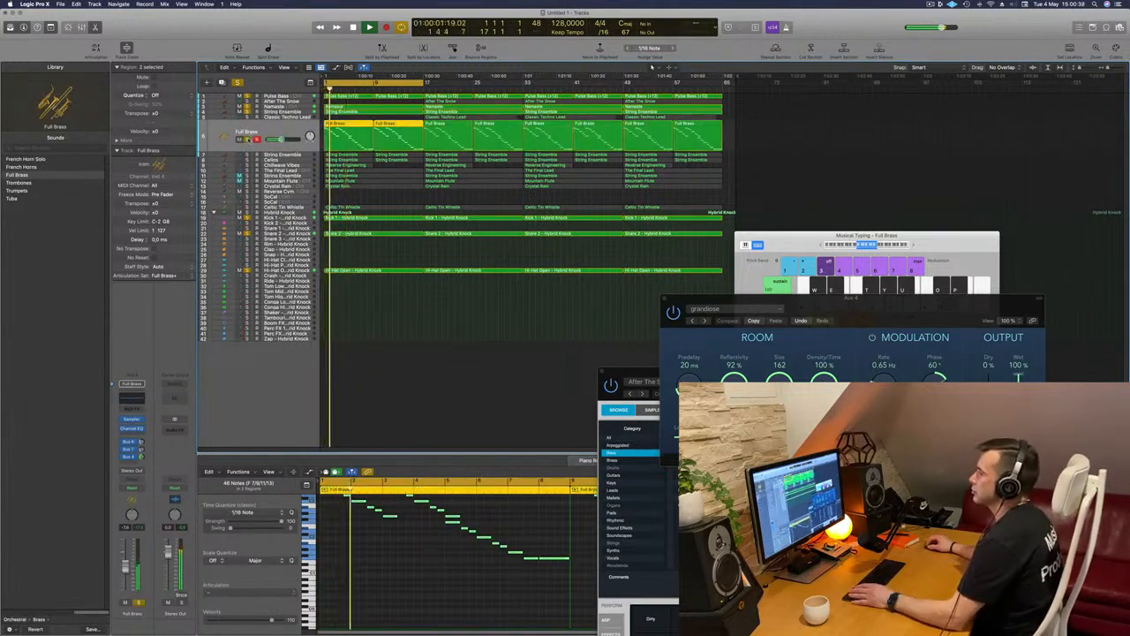
click(248, 139)
key(Return)
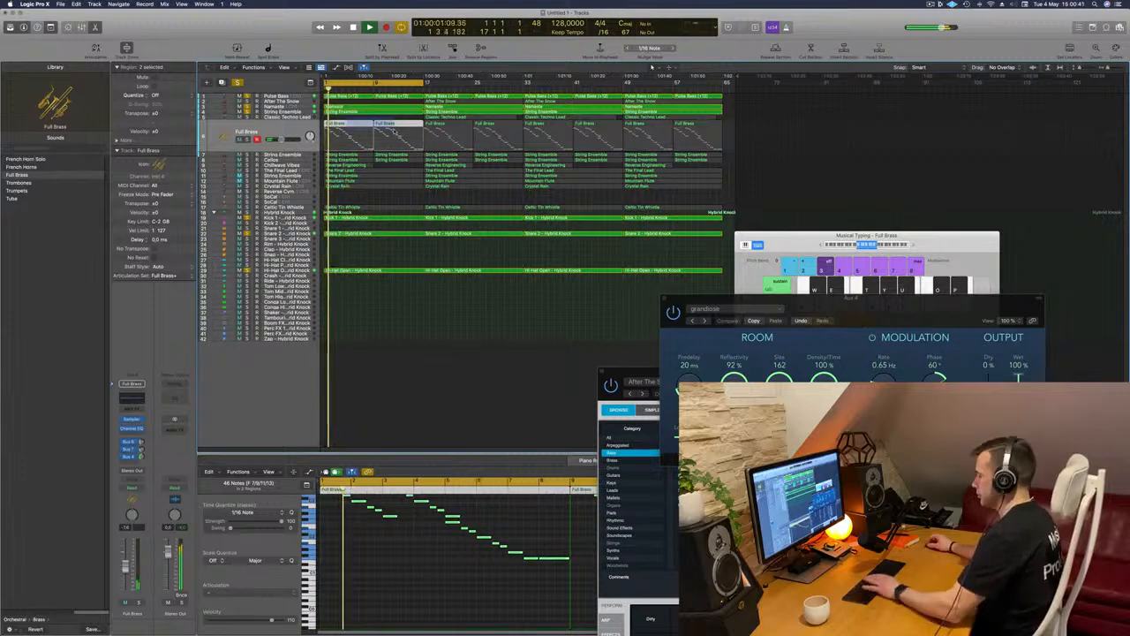
key(Delete)
Solo the lower String Ensemble and the Cellos tracks and delete their first regions so both enter at bar 9
click(299, 155)
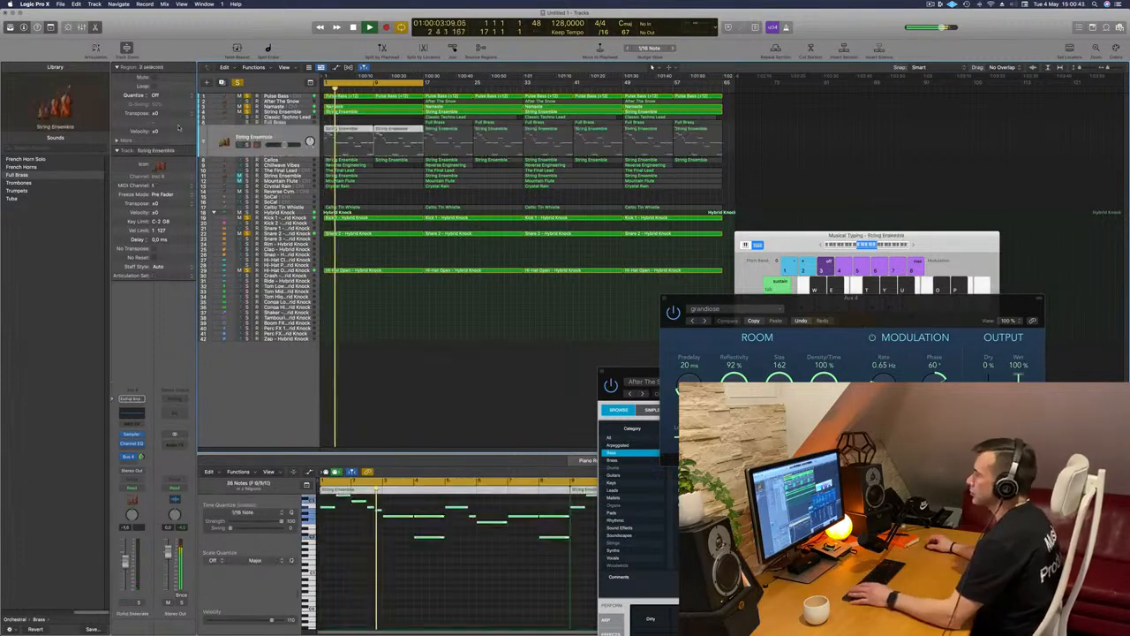
key(Return)
key(ctrl+m)
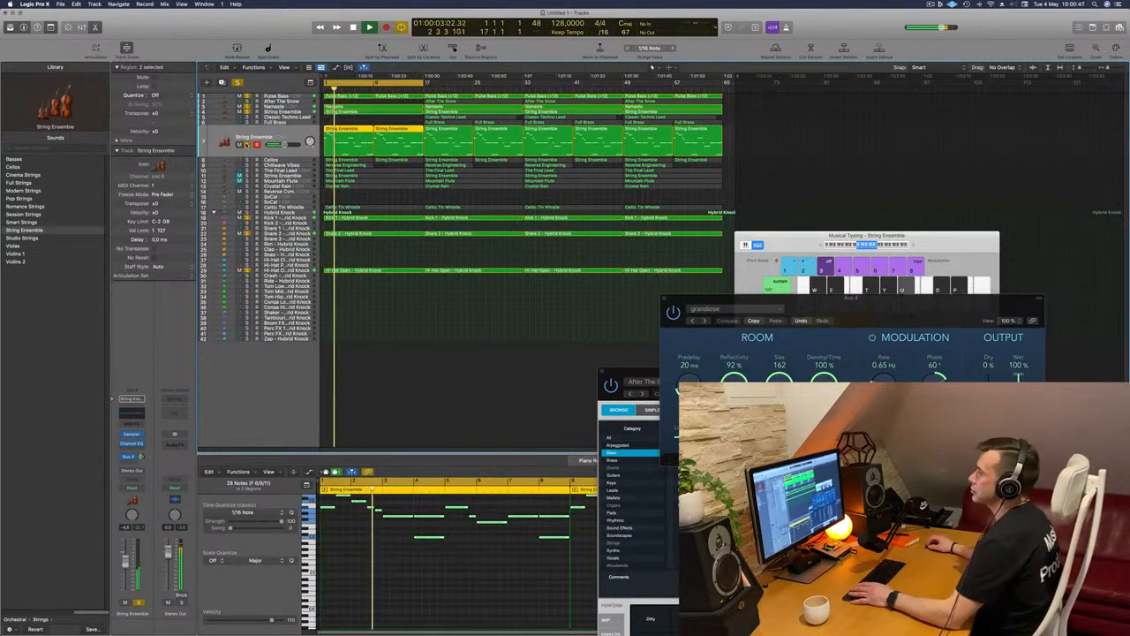
click(361, 128)
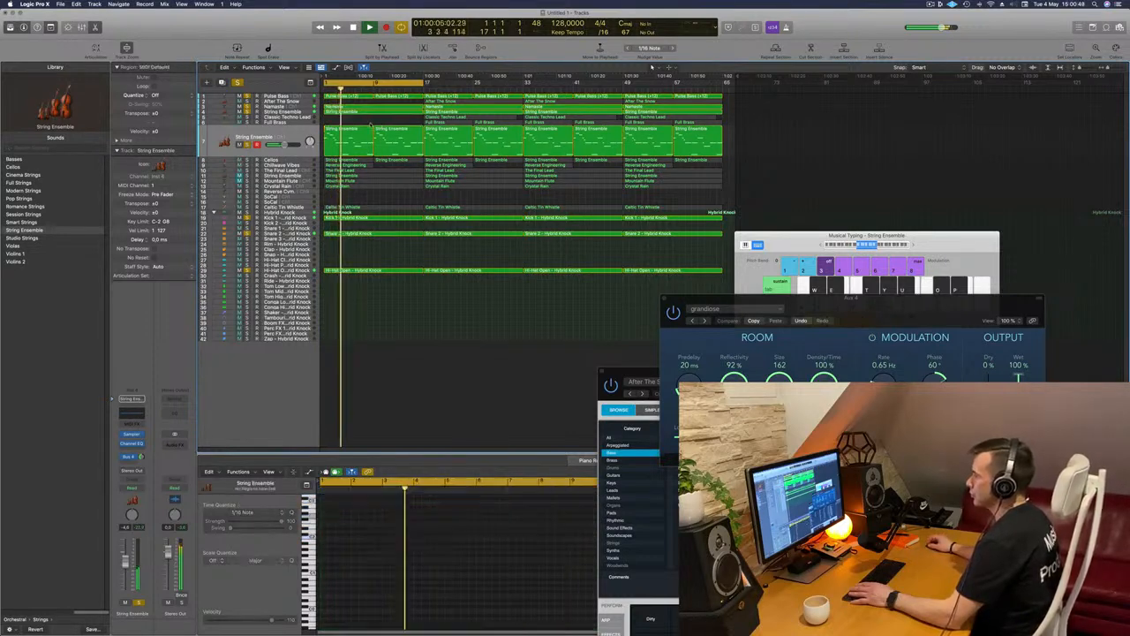
key(Delete)
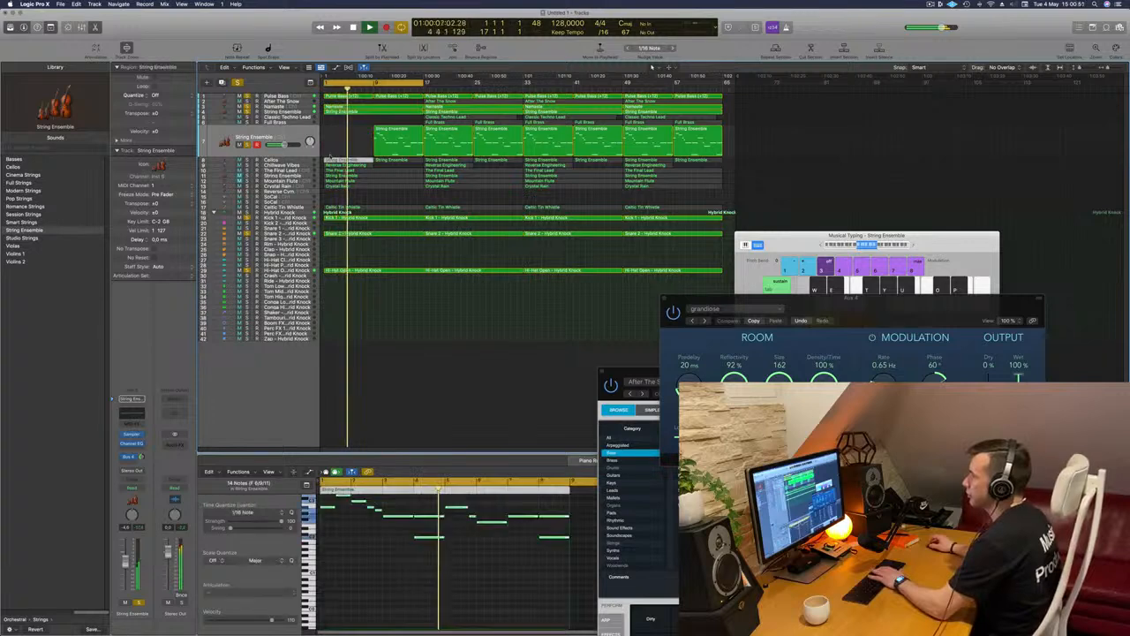
click(234, 159)
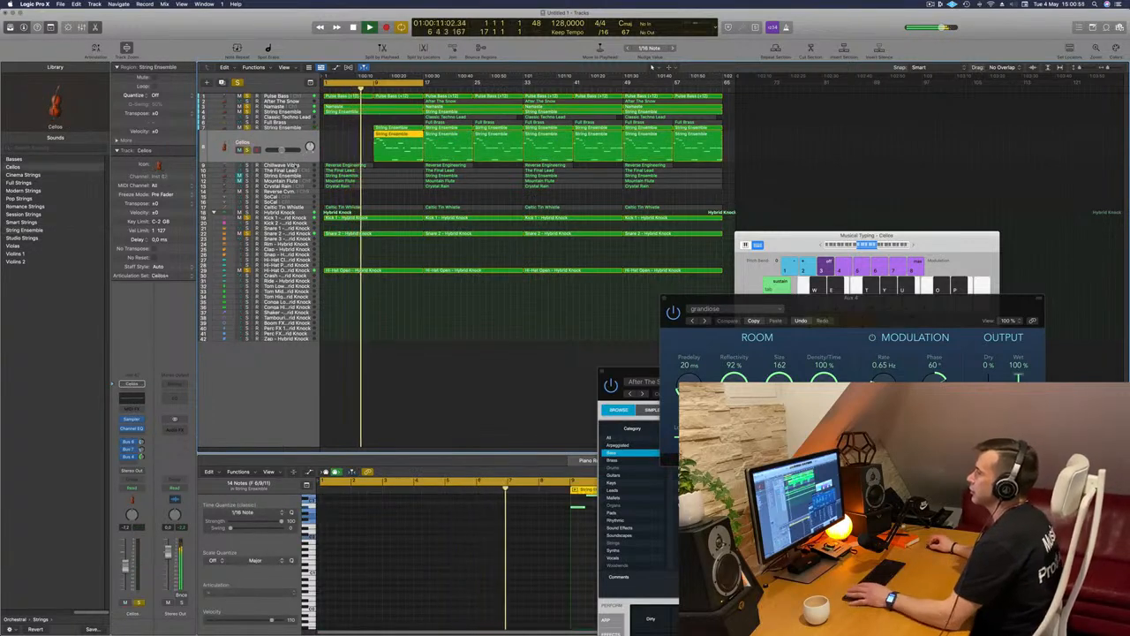
Solo the Chillwave Vibes track and move its first Reverse Engineering region to start at bar 5
key(Down)
key(Return)
click(248, 156)
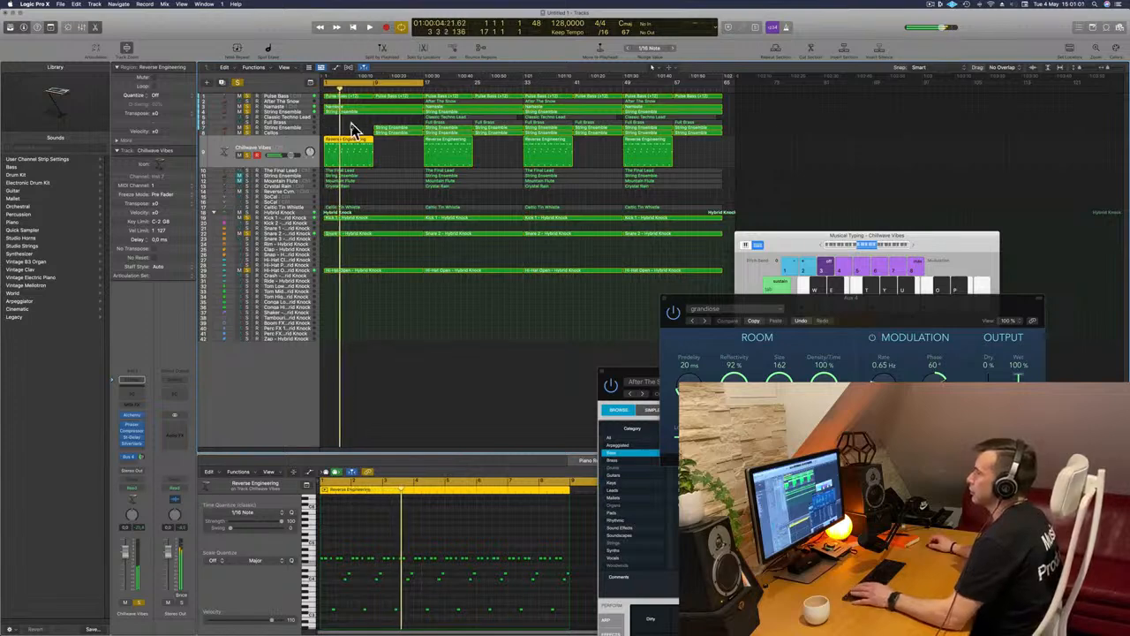
mouse_move(353, 141)
mouse_down()
mouse_move(385, 146)
mouse_move(357, 132)
mouse_up()
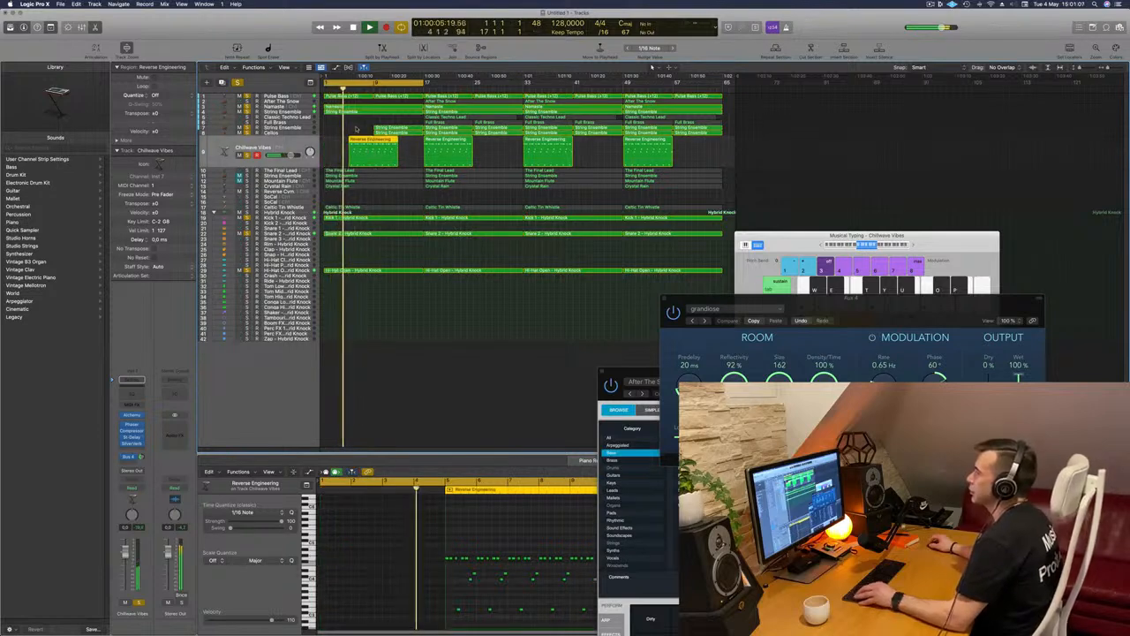
Cut the first Reverse Engineering region to four bars and copy it to fill bars 5 to 17
key(super+Right)
super+click(420, 140)
super+click(419, 140)
key(Delete)
click(391, 143)
drag(391, 143, 490, 148)
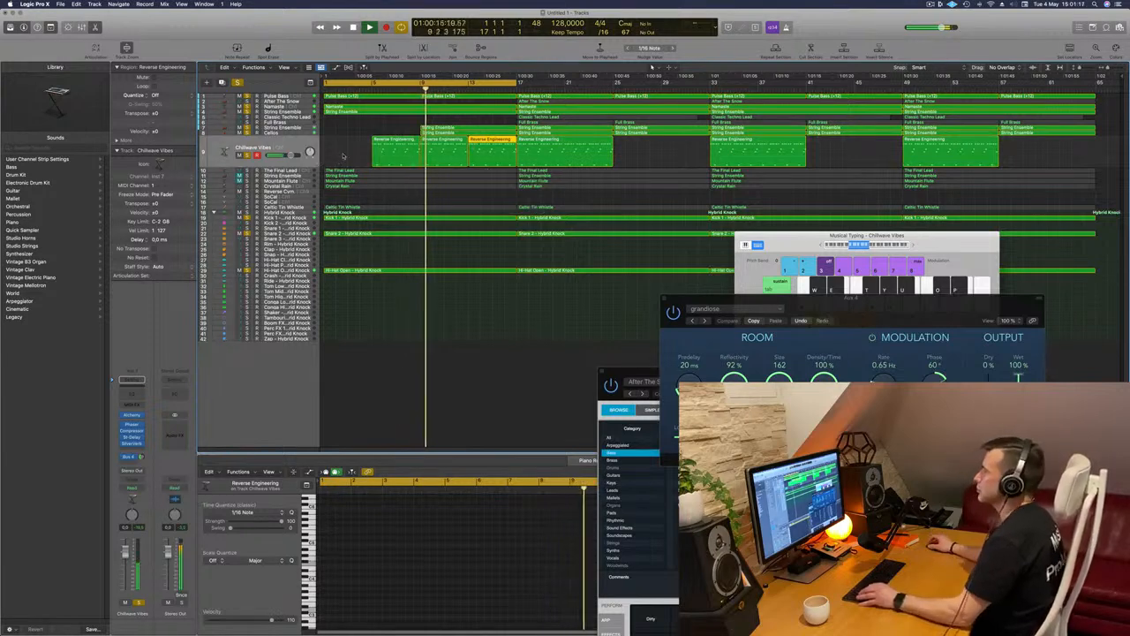
Solo The Final Lead track with the other active parts and play the arrangement from the start
click(298, 128)
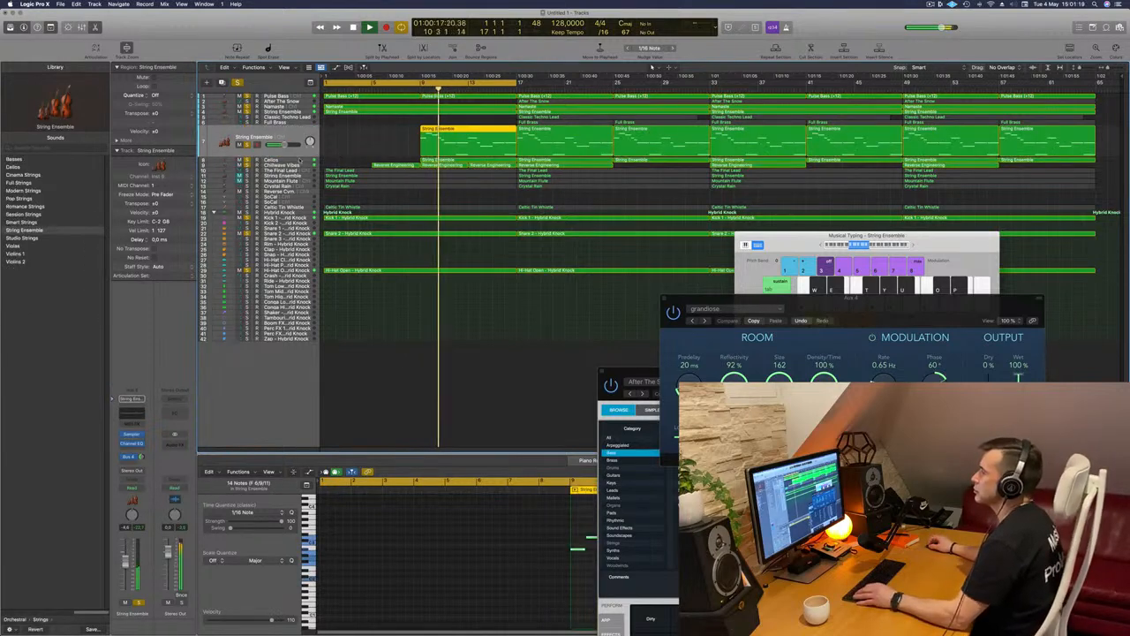
key(Down)
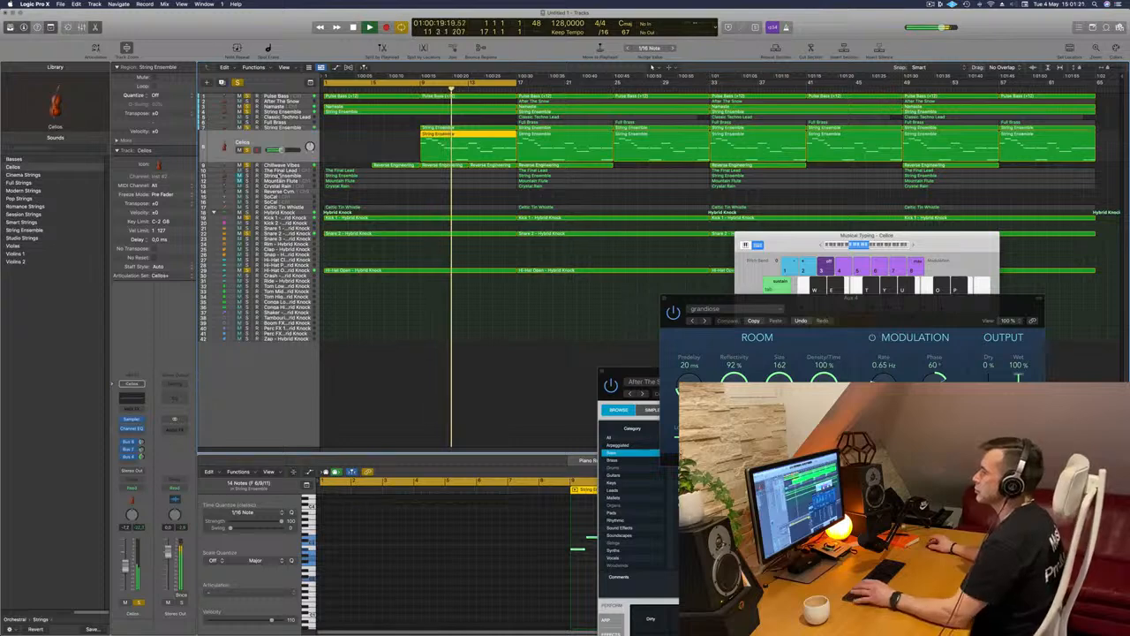
key(Down)
key(Down)
key(Return)
click(246, 160)
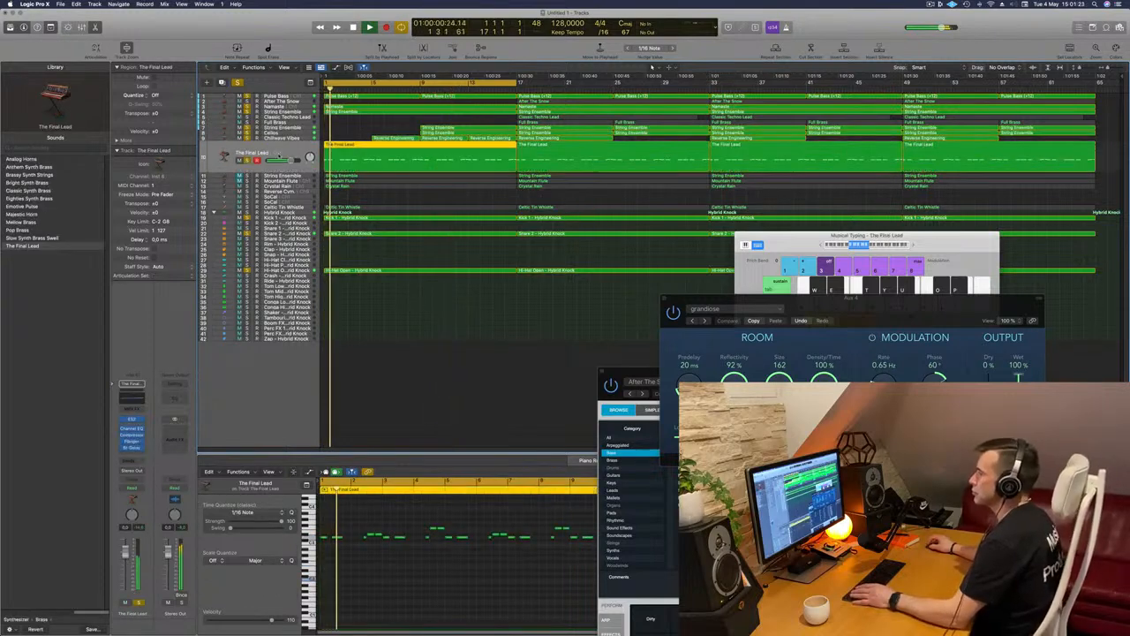
Turn The Final Lead's volume all the way down and move its track directly above the Hybrid Knock group
key(Return)
drag(291, 160, 269, 161)
key(Return)
drag(282, 159, 307, 194)
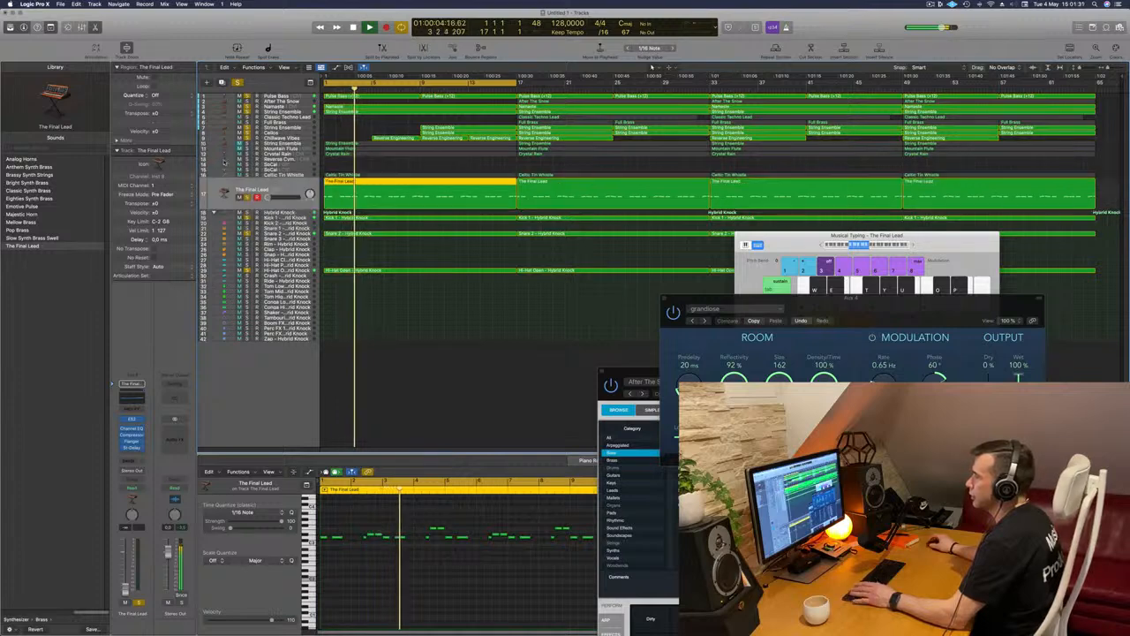
key(space)
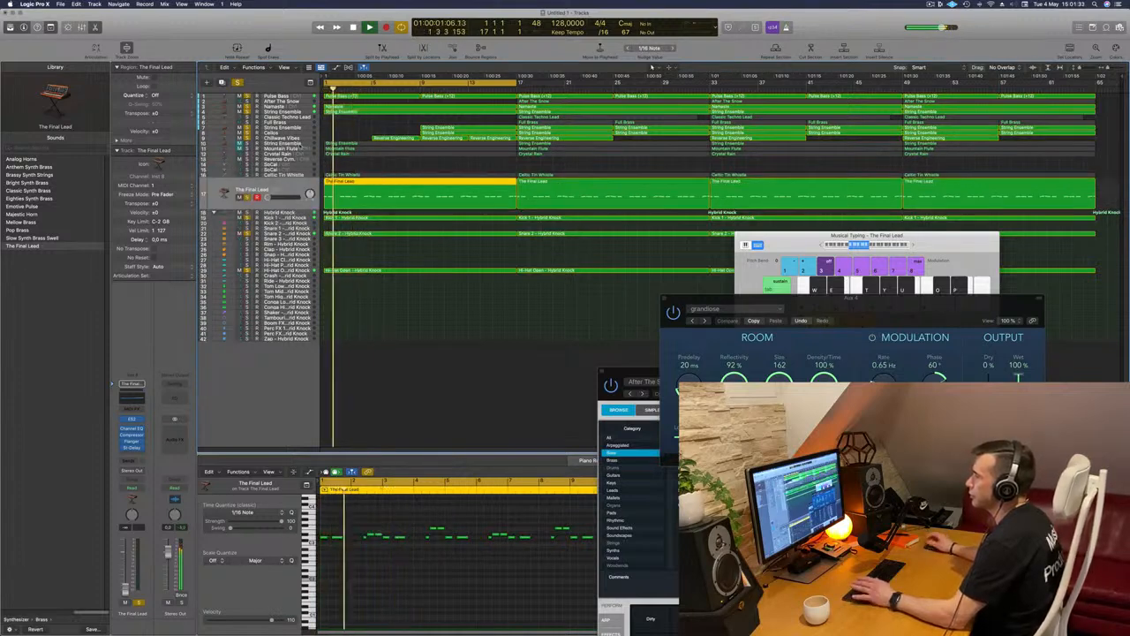
Solo the String Ensemble track below Chillwave Vibes and audition it with the other active parts
click(282, 143)
key(space)
key(space)
click(248, 161)
key(space)
key(space)
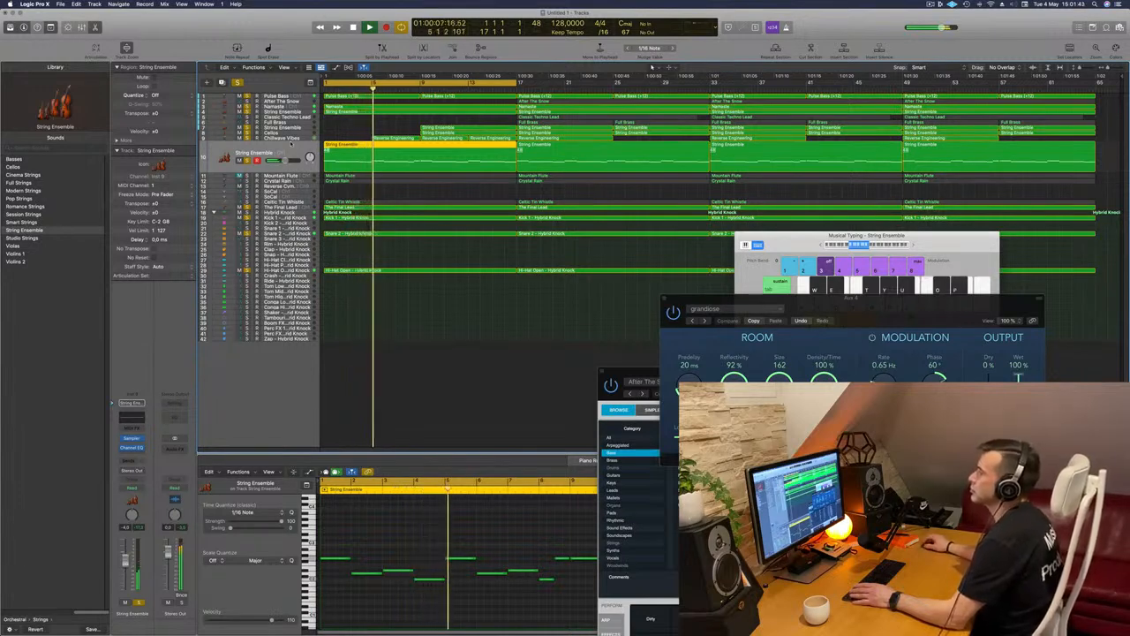
Turn the String Ensemble's volume all the way down and move its track directly above The Final Lead
click(352, 140)
click(352, 144)
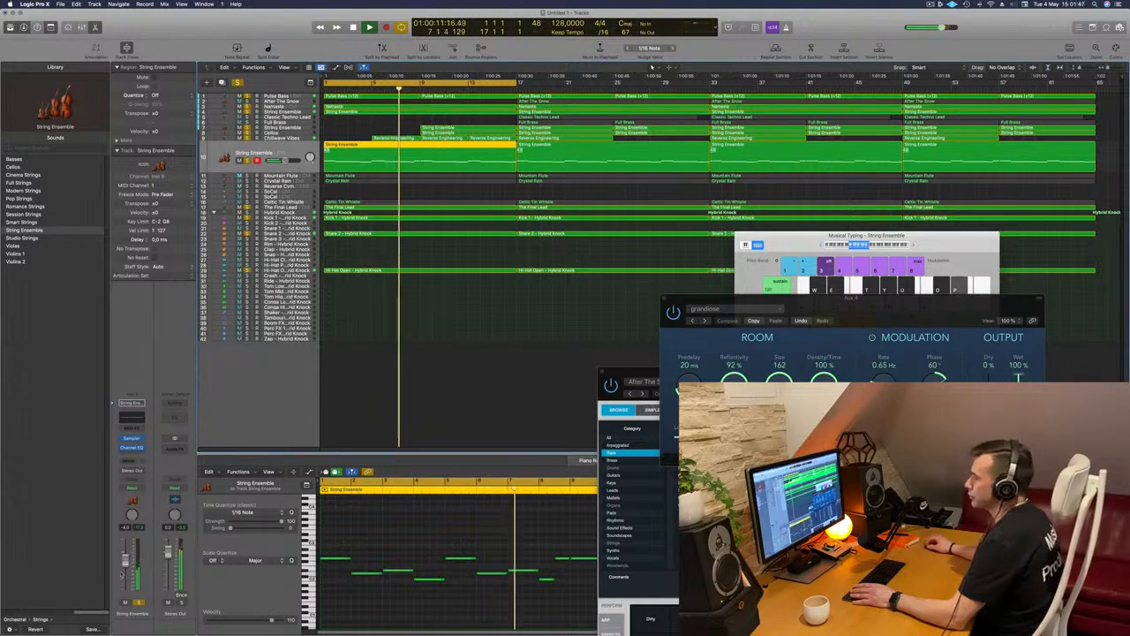
key(space)
drag(300, 151, 300, 205)
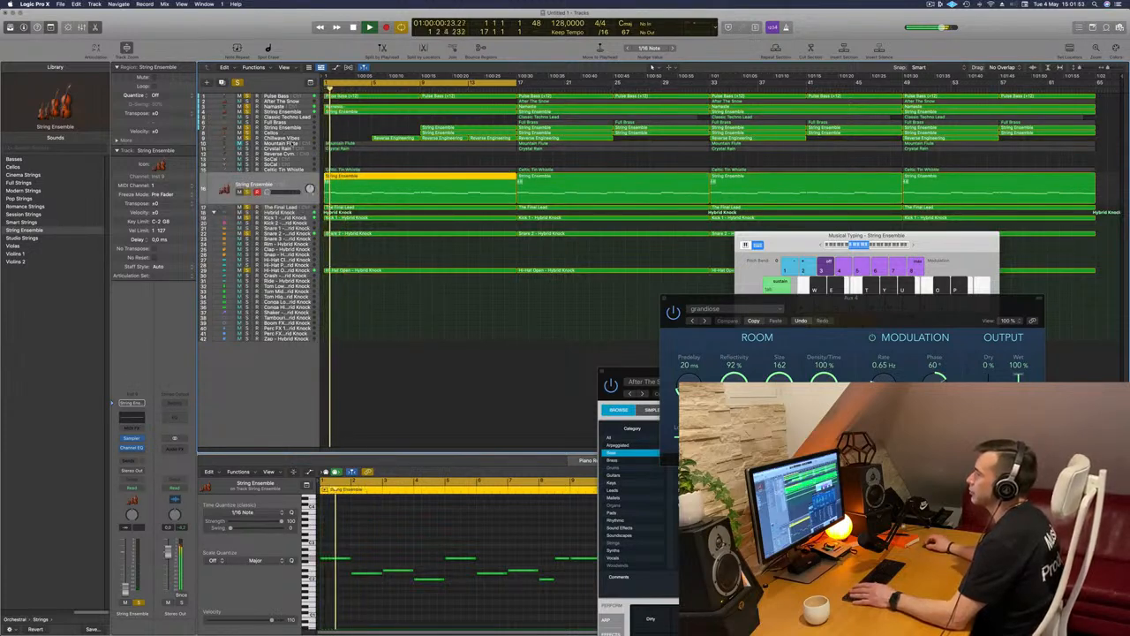
Solo the Mountain Flute track, turn its volume all the way down and move it below The Final Lead
click(294, 144)
key(Return)
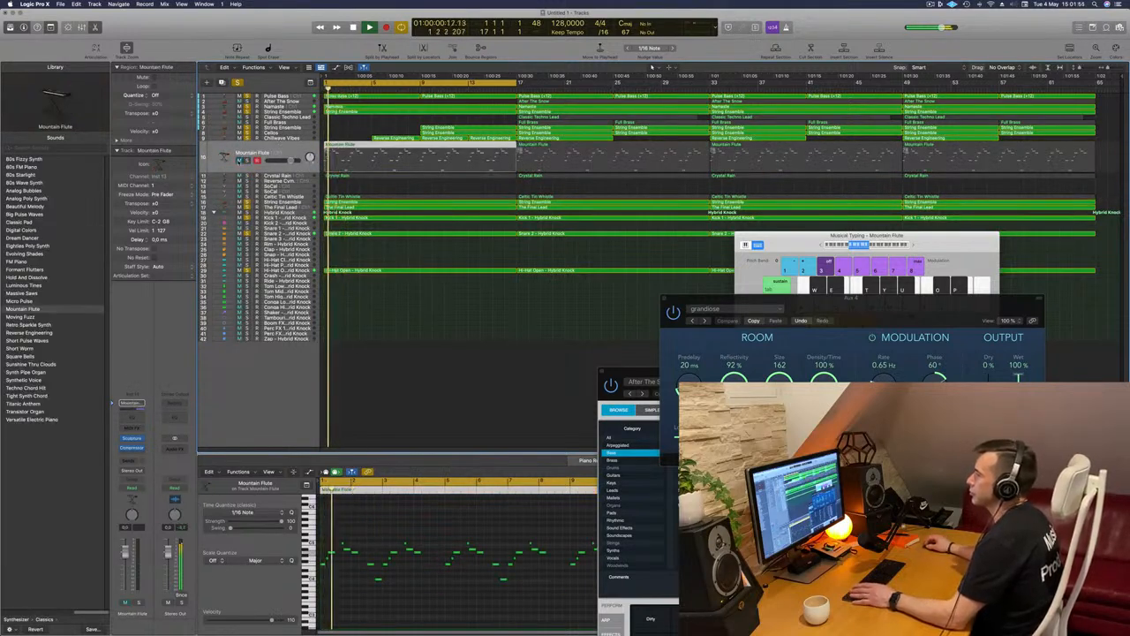
click(247, 160)
drag(291, 161, 289, 205)
key(Return)
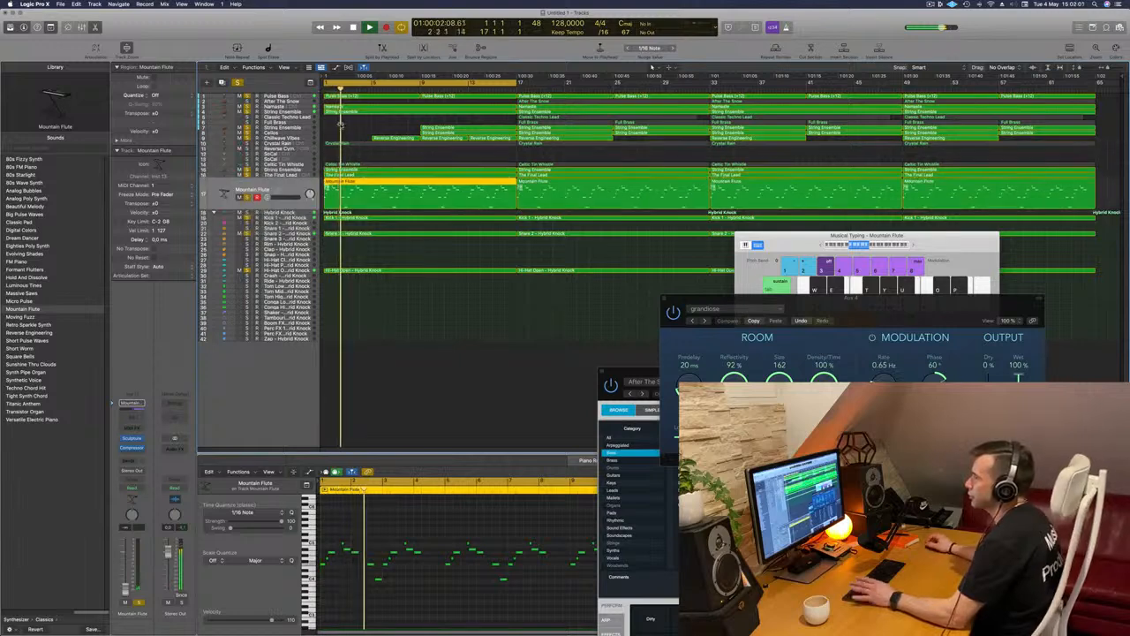
Play the Crystal Rain track from the start and move it below the Mountain Flute track
click(296, 144)
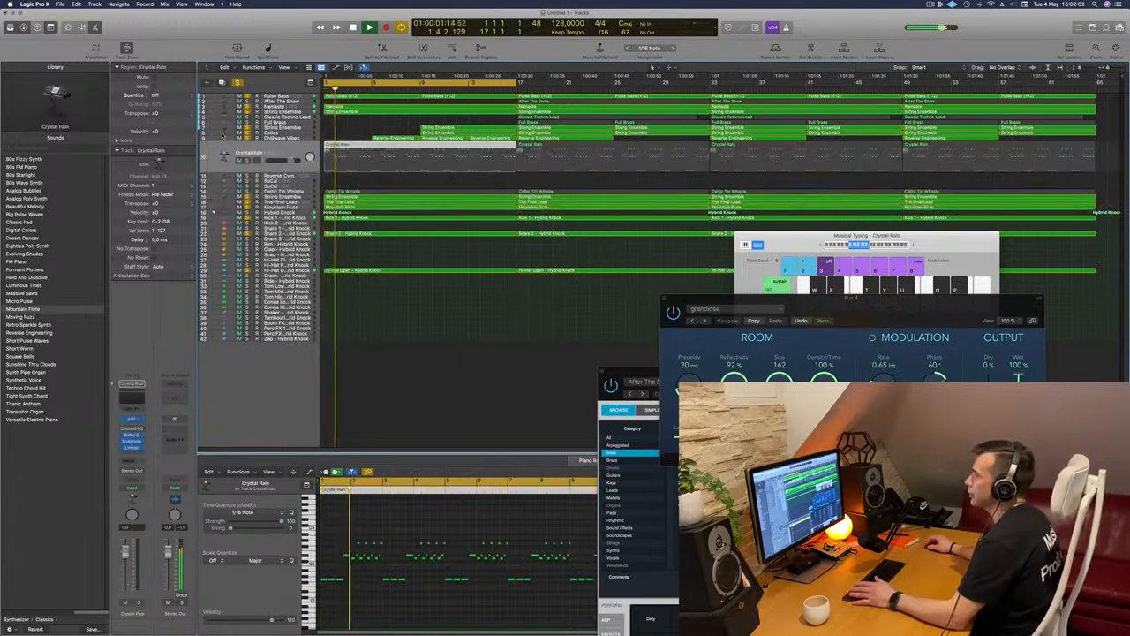
key(Return)
drag(281, 153, 283, 211)
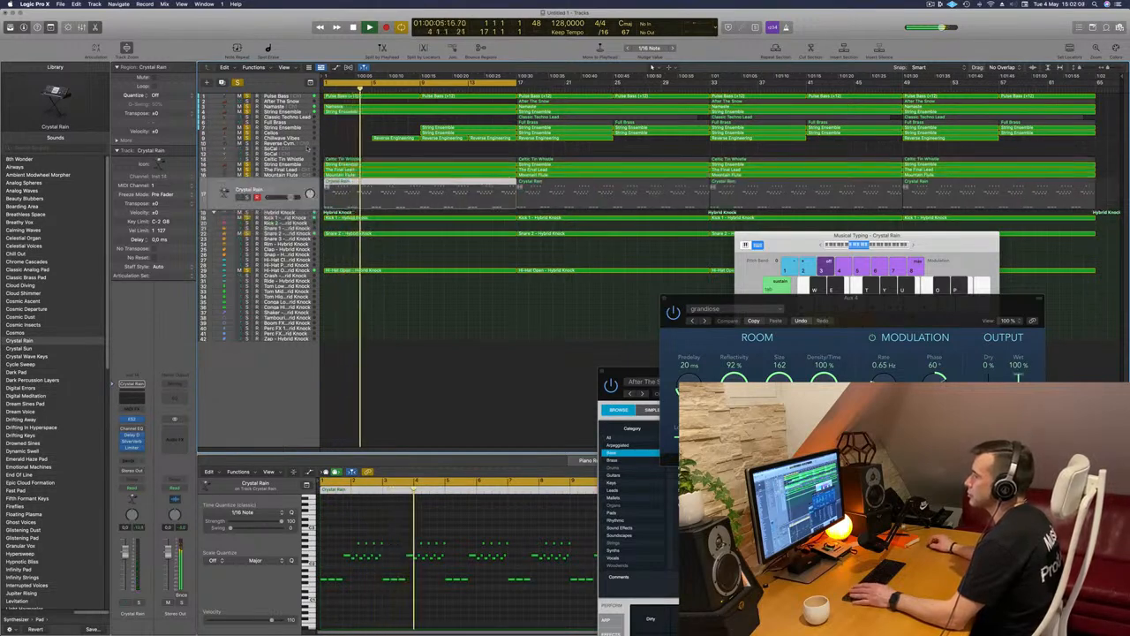
Play the Celtic Tin Whistle track from the start and move it between the Mountain Flute and Crystal Rain tracks
click(298, 160)
key(Return)
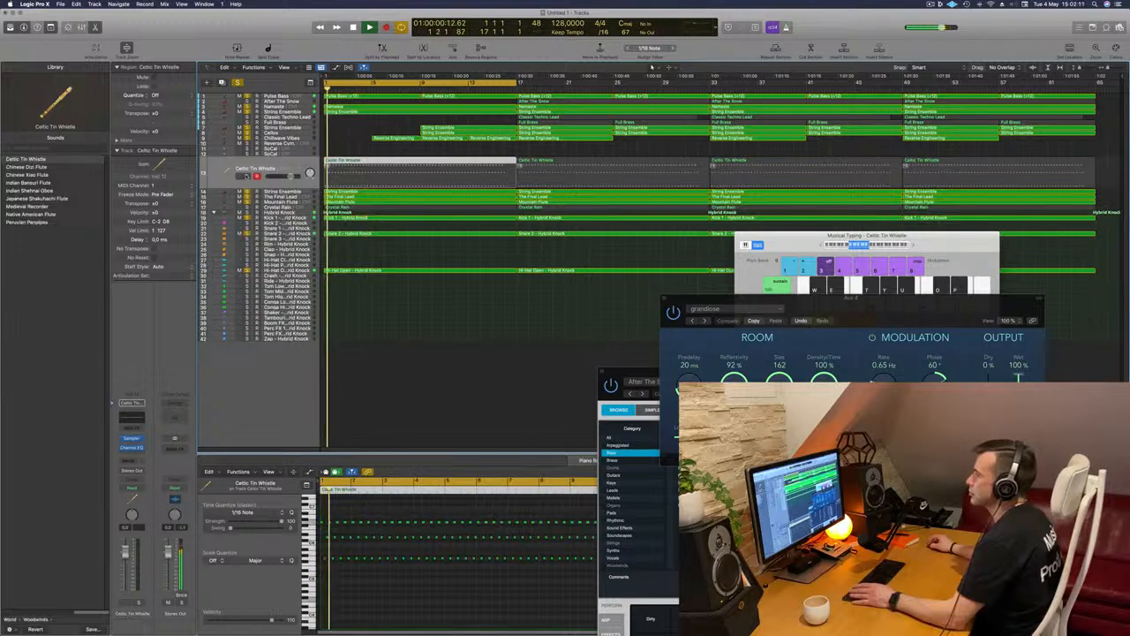
drag(299, 166, 294, 209)
click(346, 144)
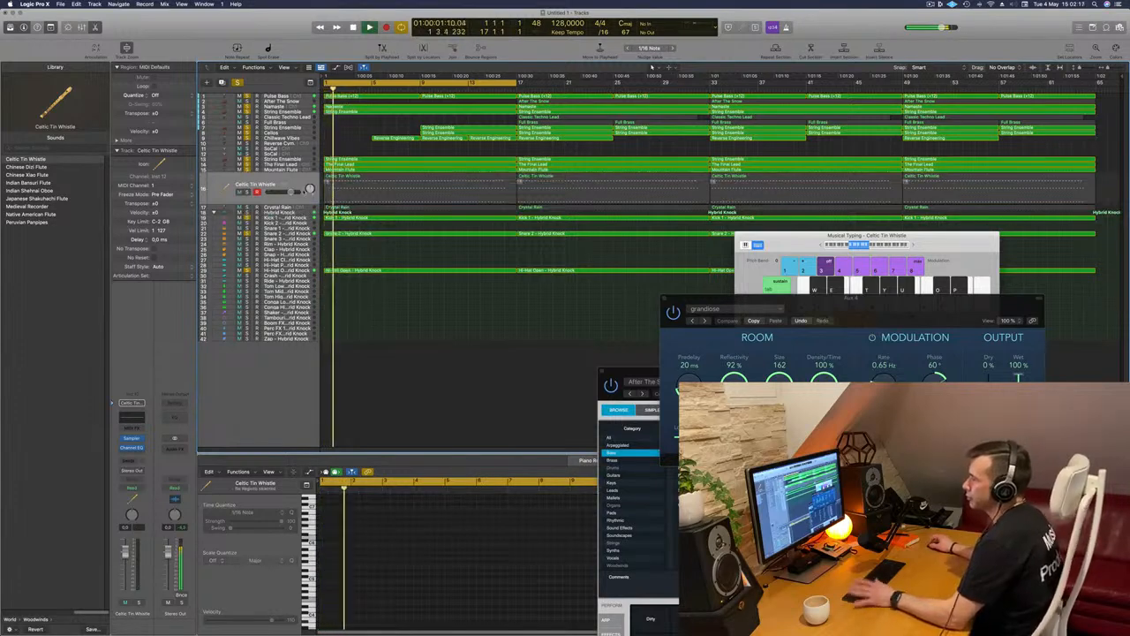
Clear the solo on all tracks and turn the Celtic Tin Whistle and Crystal Rain volumes all the way down
click(240, 83)
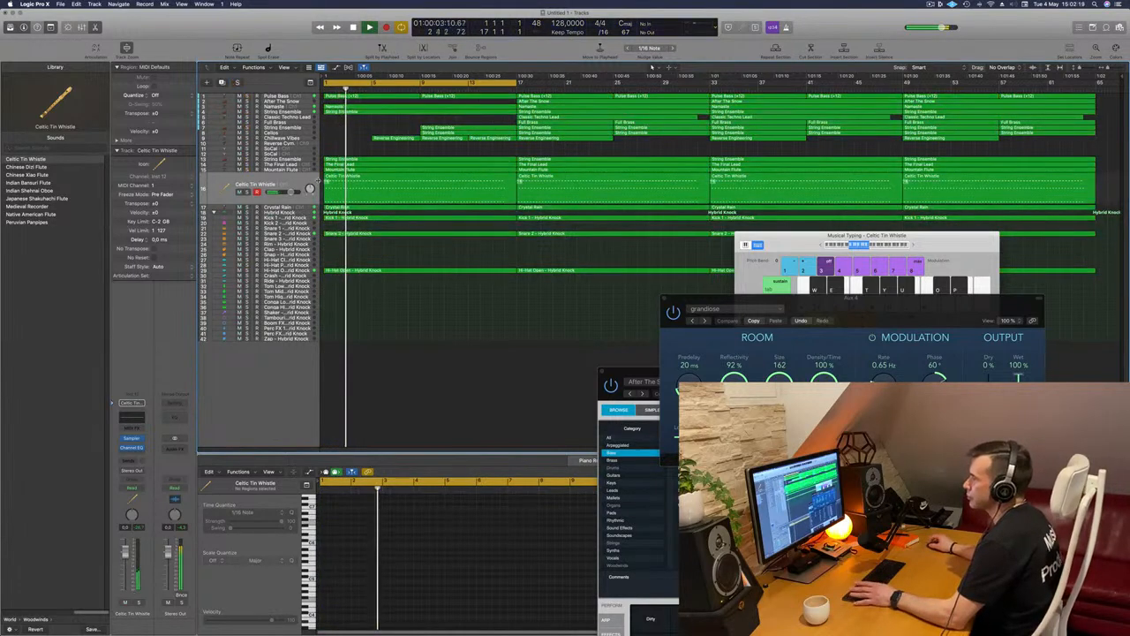
click(285, 184)
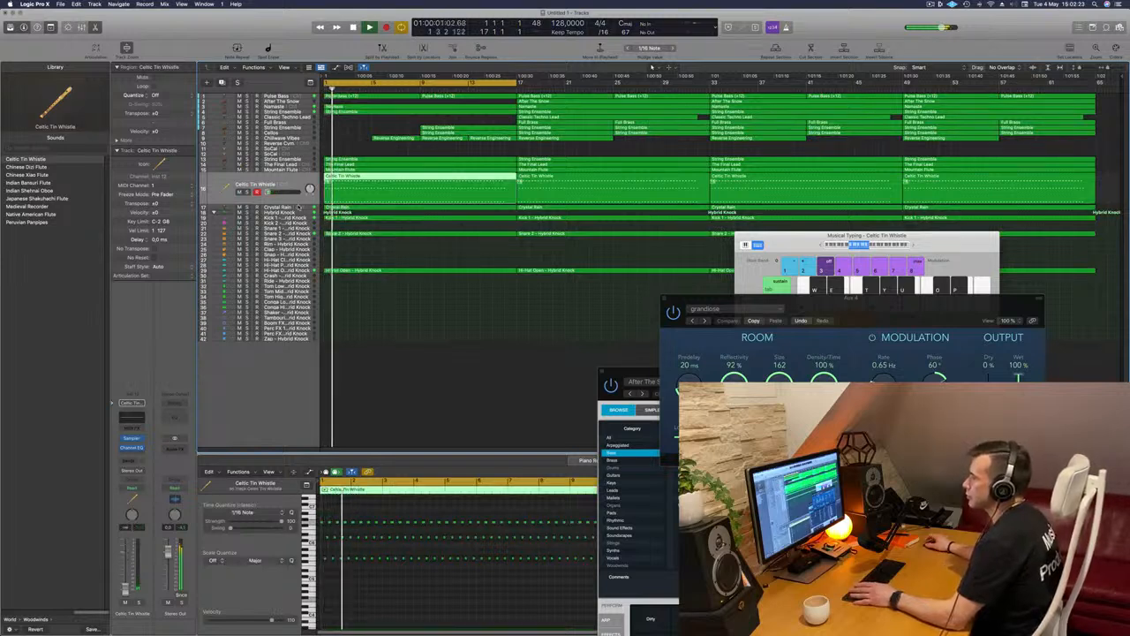
click(299, 207)
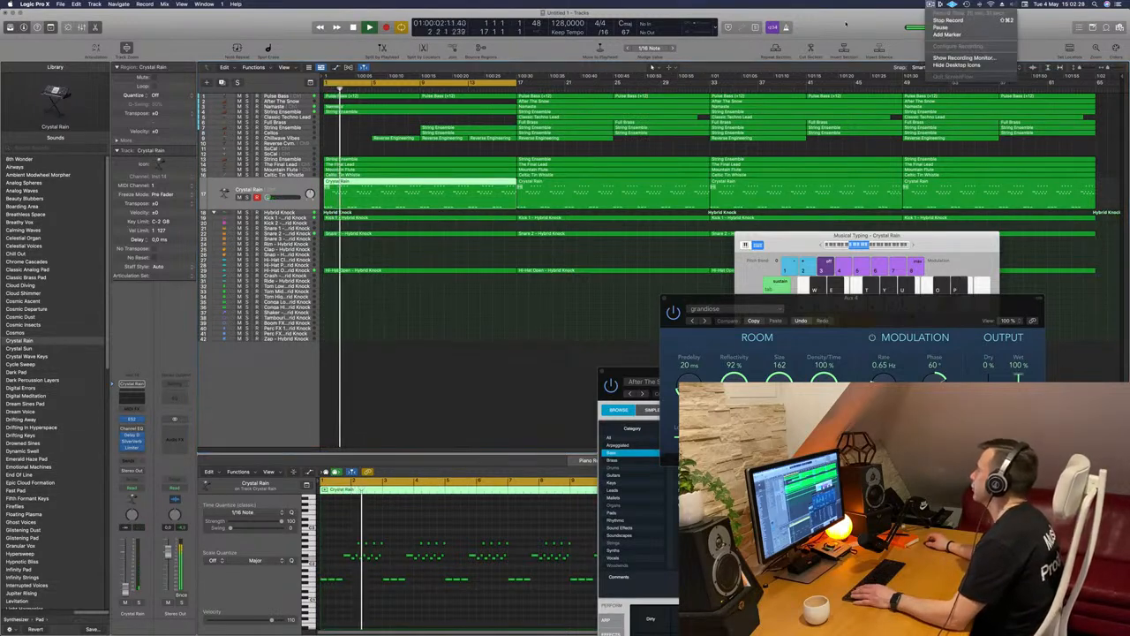
click(470, 332)
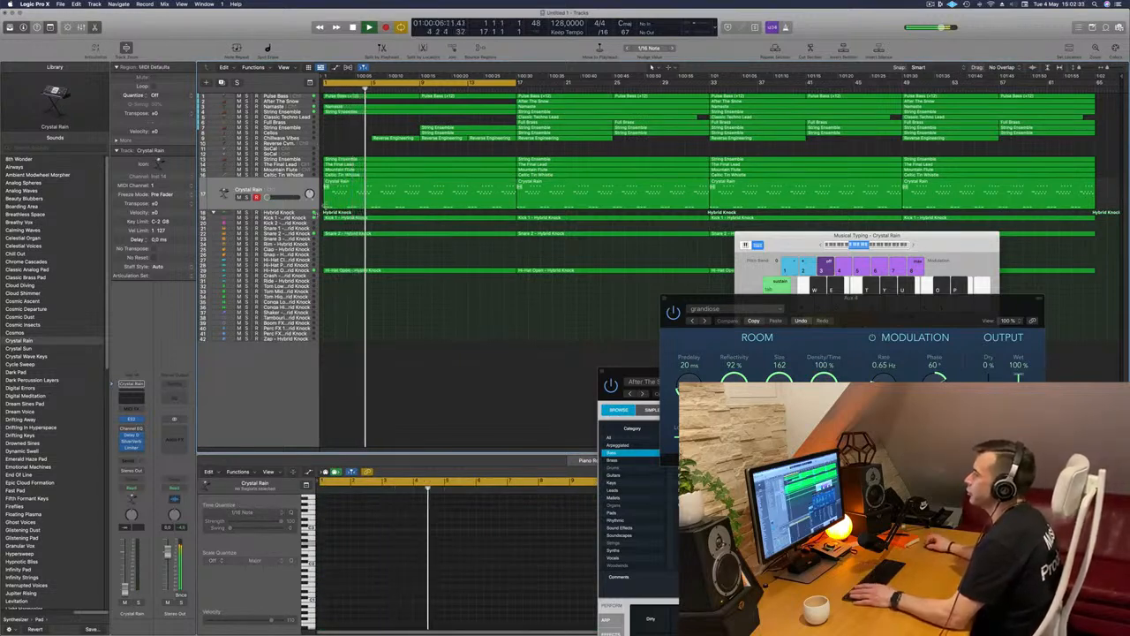
Close the grandiose reverb window and move the Musical Typing window off the arrangement's drum regions
drag(792, 308, 585, 322)
click(458, 311)
drag(809, 235, 889, 256)
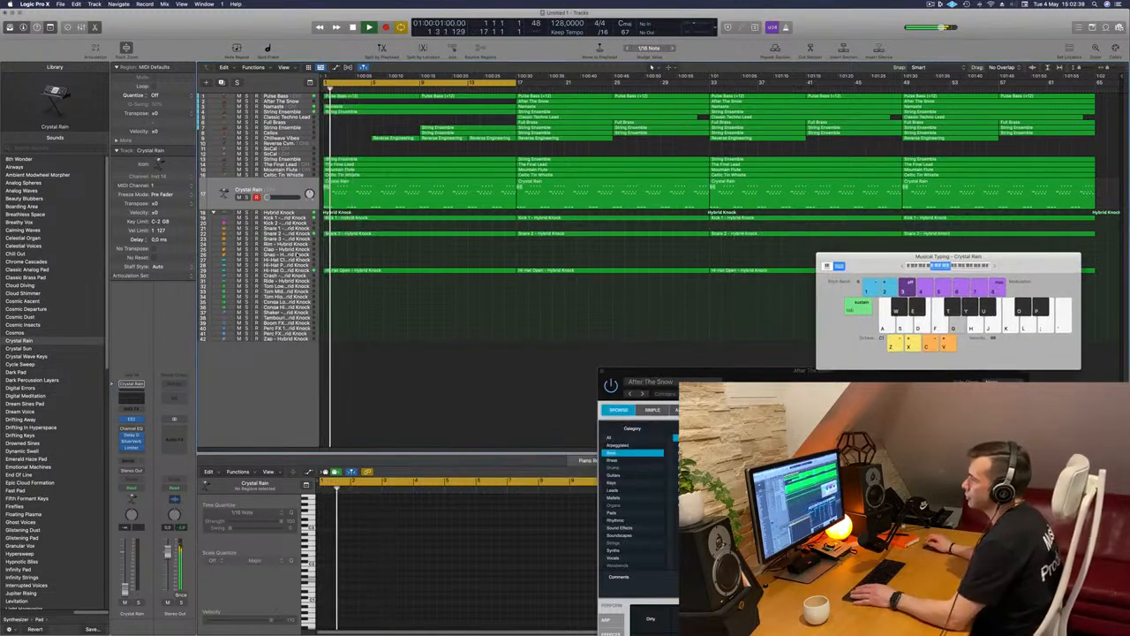
Copy the first Hi-Hat Open region onto the Crash track and reduce its pattern to two notes in bar 1
click(338, 270)
drag(338, 270, 339, 277)
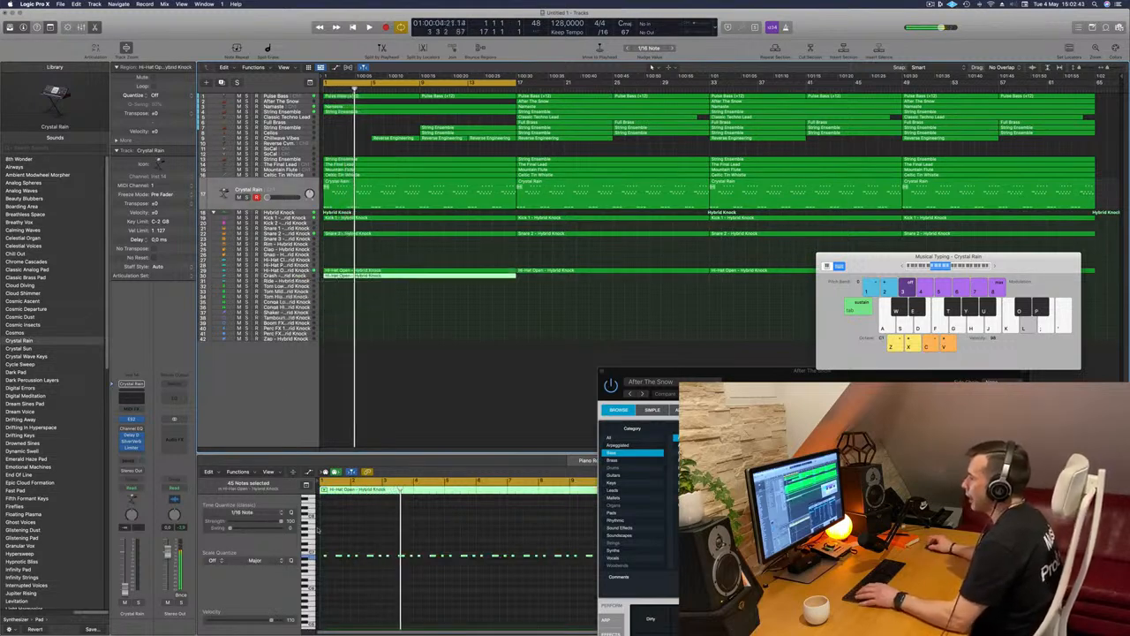
scroll(338, 548, down, 6)
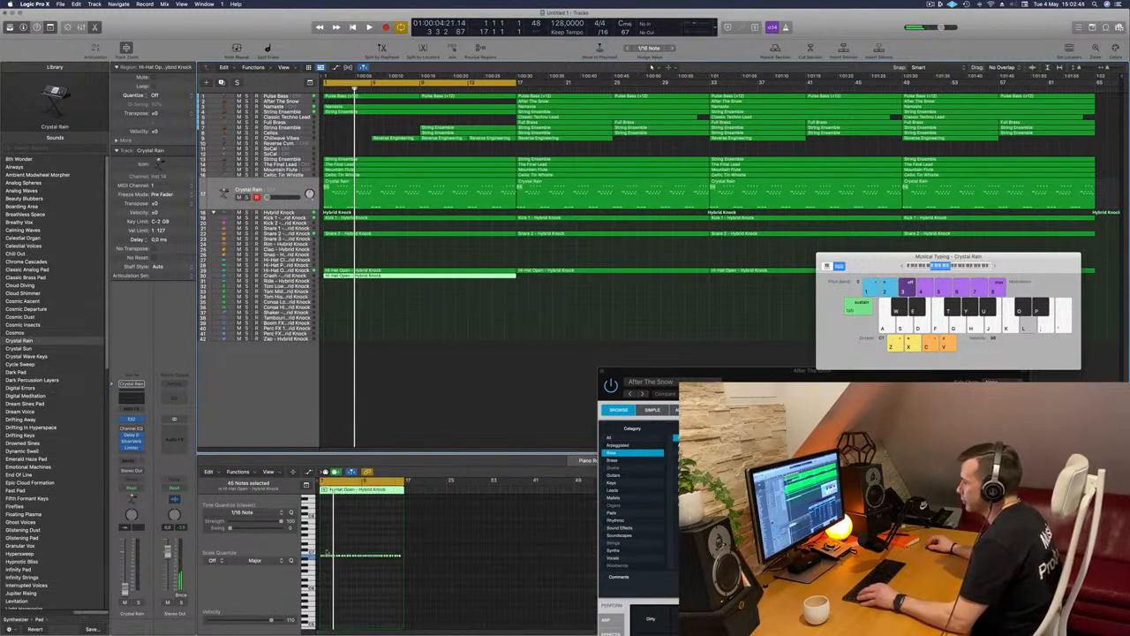
click(419, 563)
scroll(371, 557, up, 6)
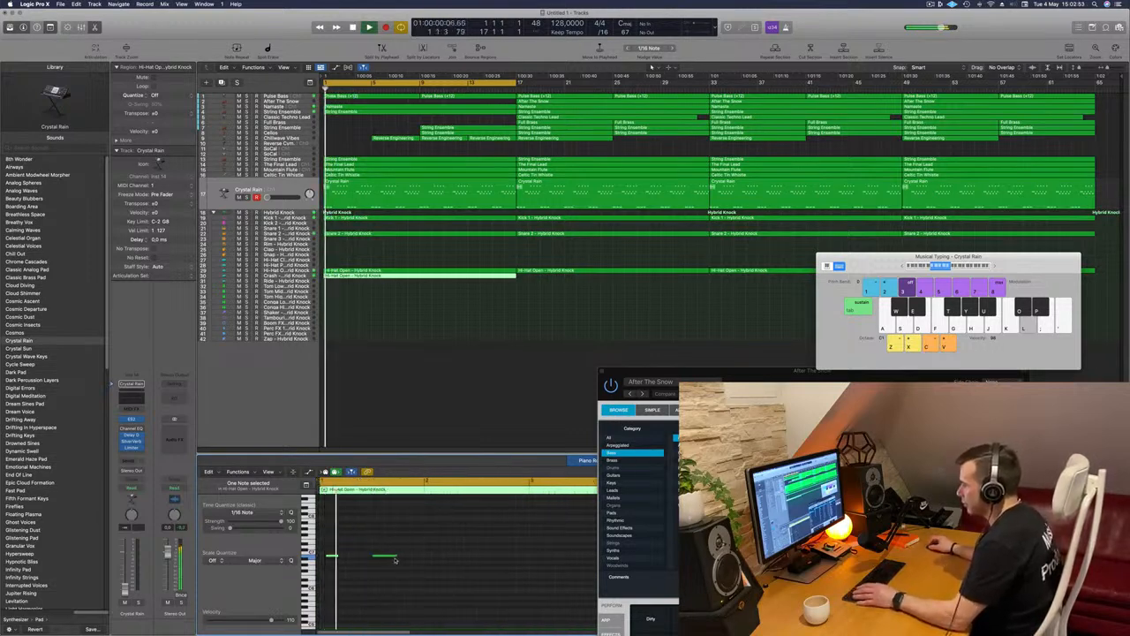
mouse_move(382, 558)
mouse_down()
mouse_move(364, 557)
mouse_move(391, 571)
mouse_up()
click(335, 545)
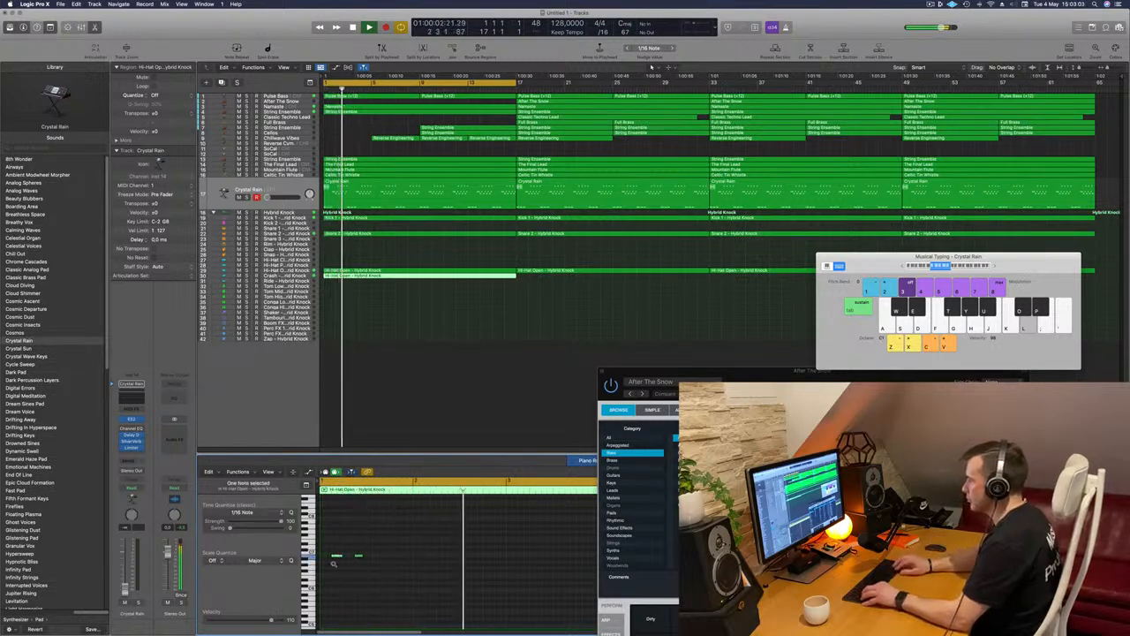
drag(325, 536, 383, 561)
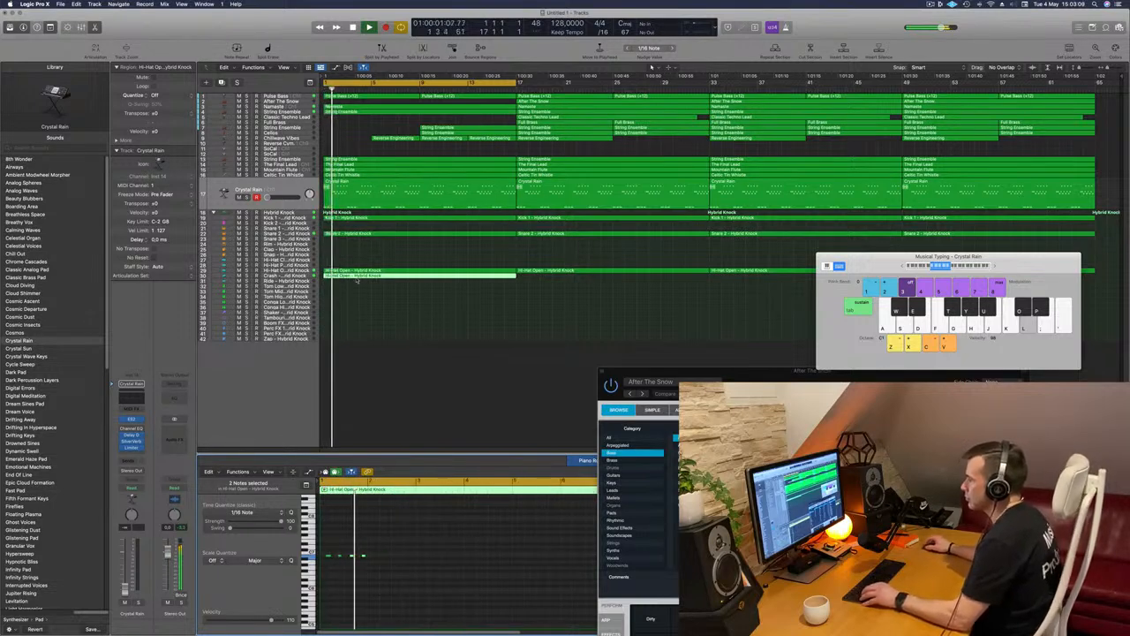
scroll(356, 281, up, 2)
key(x)
key(super+z)
key(space)
key(space)
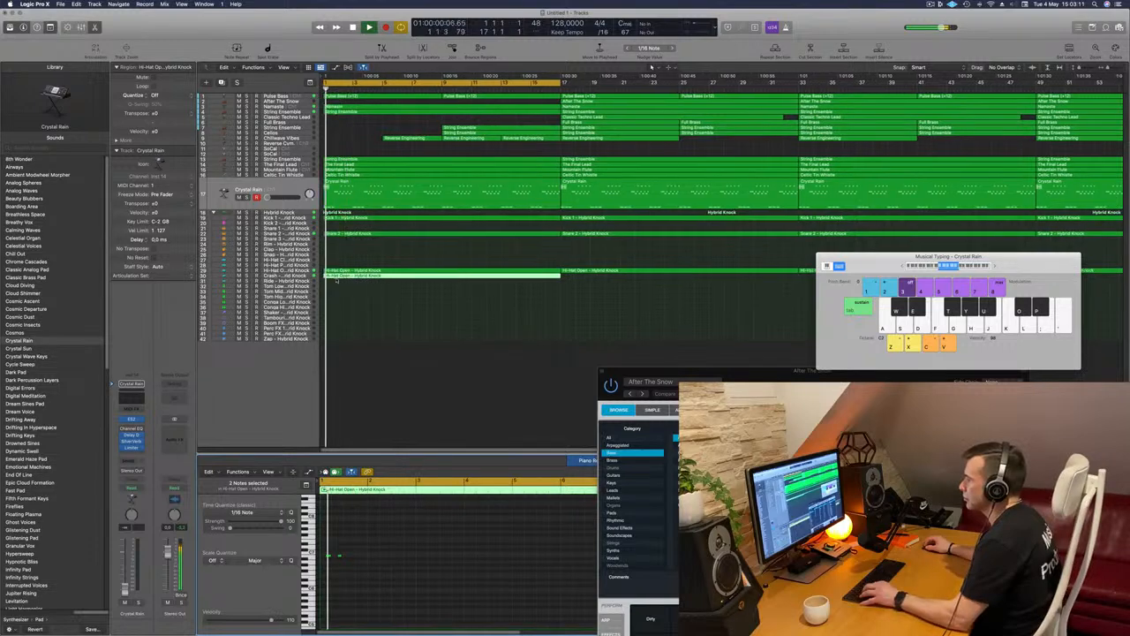
Shorten the Crash track's region to one bar and repeat its two notes until they fill two bars
super+double_click(339, 275)
key(Delete)
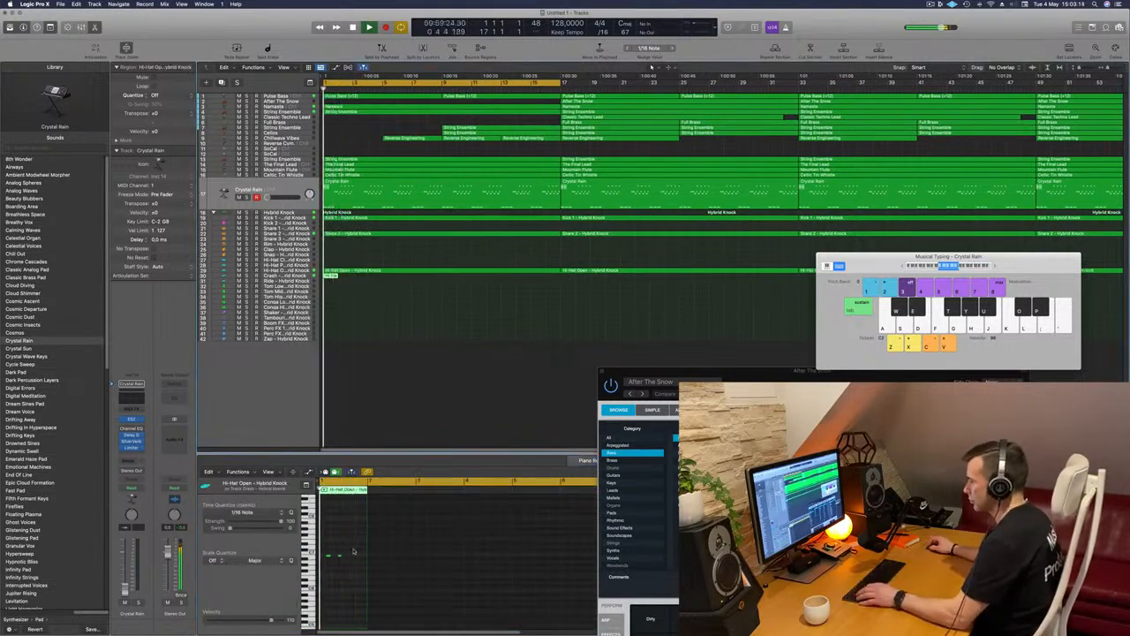
scroll(354, 548, up, 3)
mouse_move(386, 542)
mouse_down()
mouse_move(338, 561)
mouse_move(386, 562)
mouse_up()
key(space)
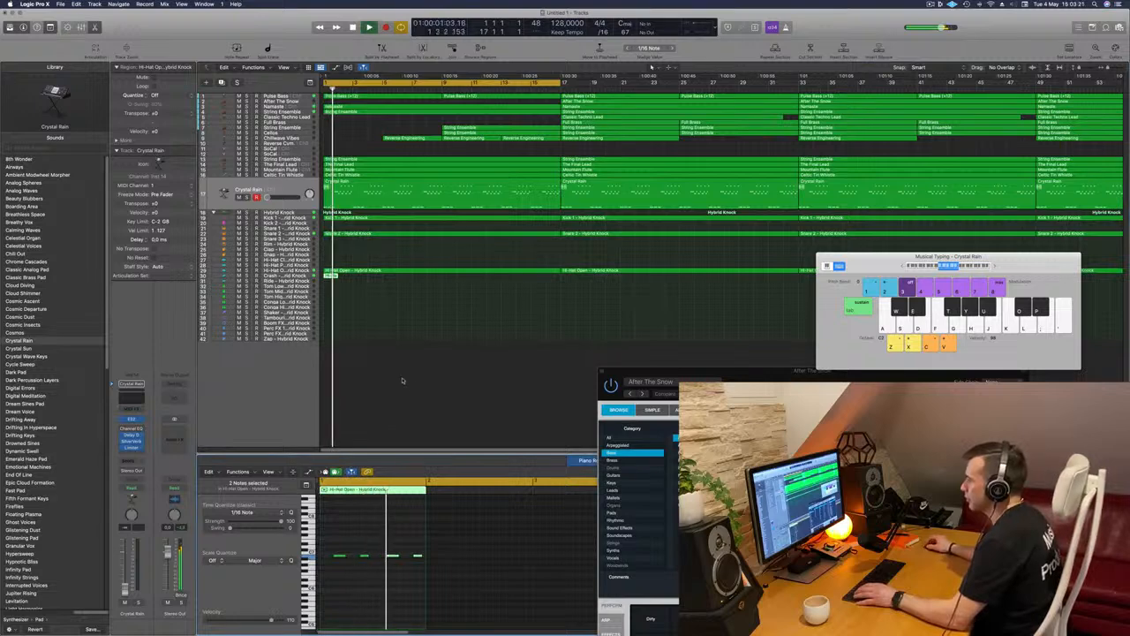
key(super+r)
key(super+r)
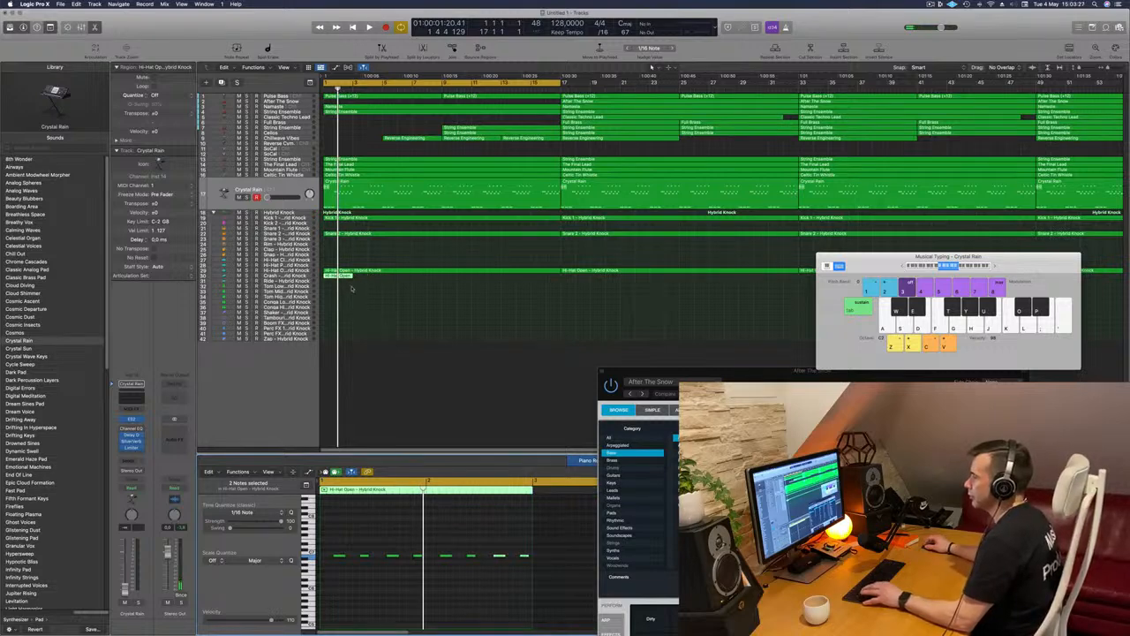
Repeat the two-bar region along the Crash track until it reaches bar 65
click(348, 287)
click(343, 277)
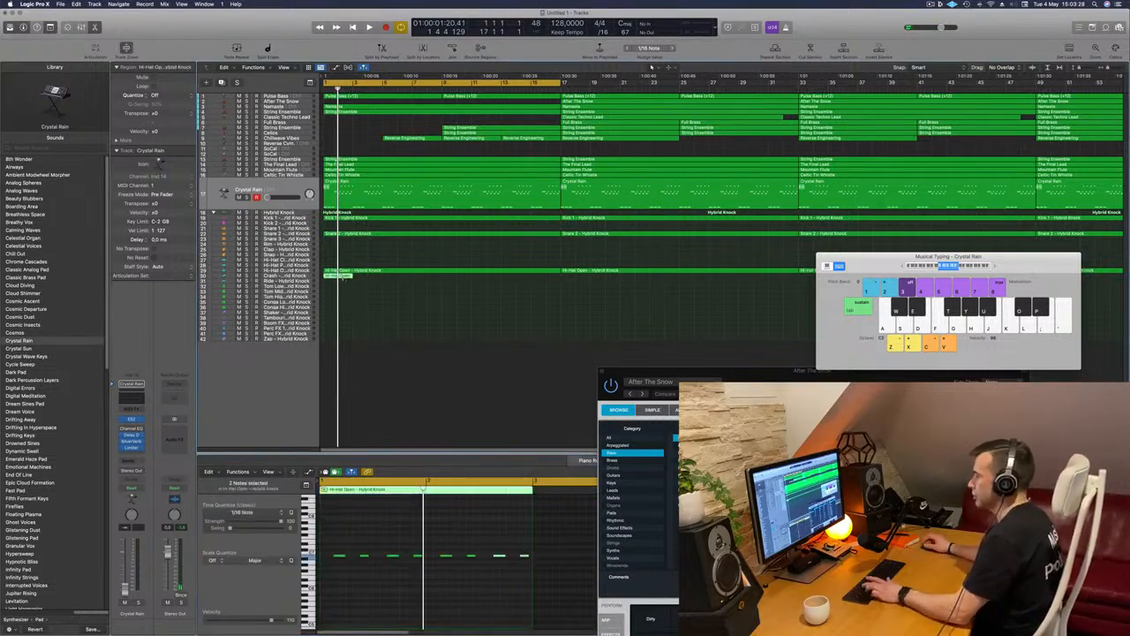
key(super+r)
key(super+r)
key(super+r)
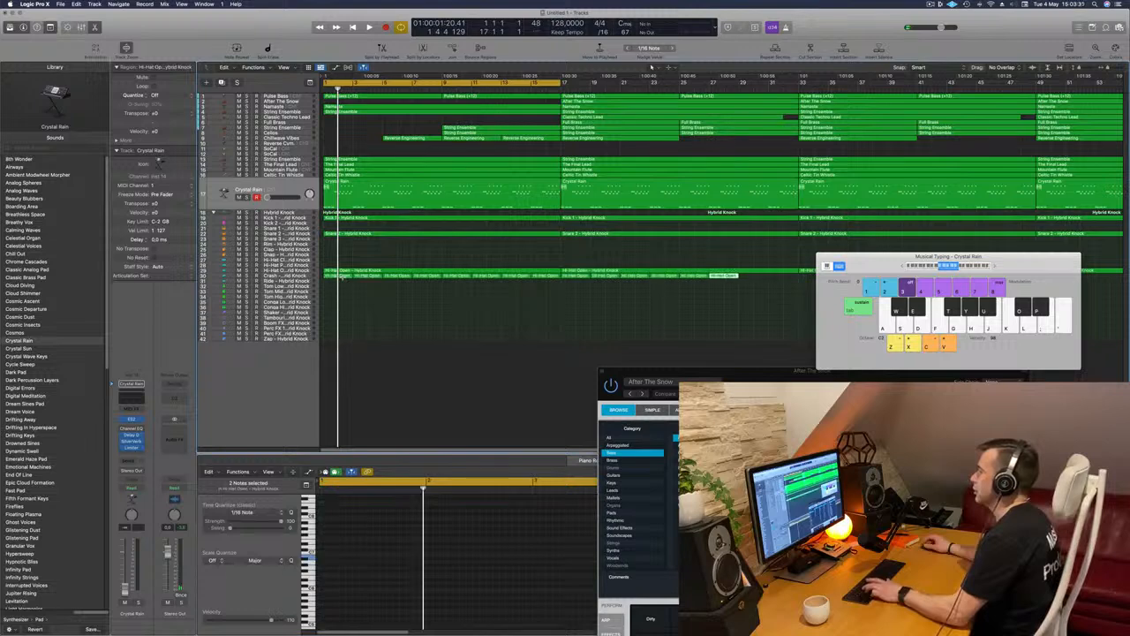
key(super+Left)
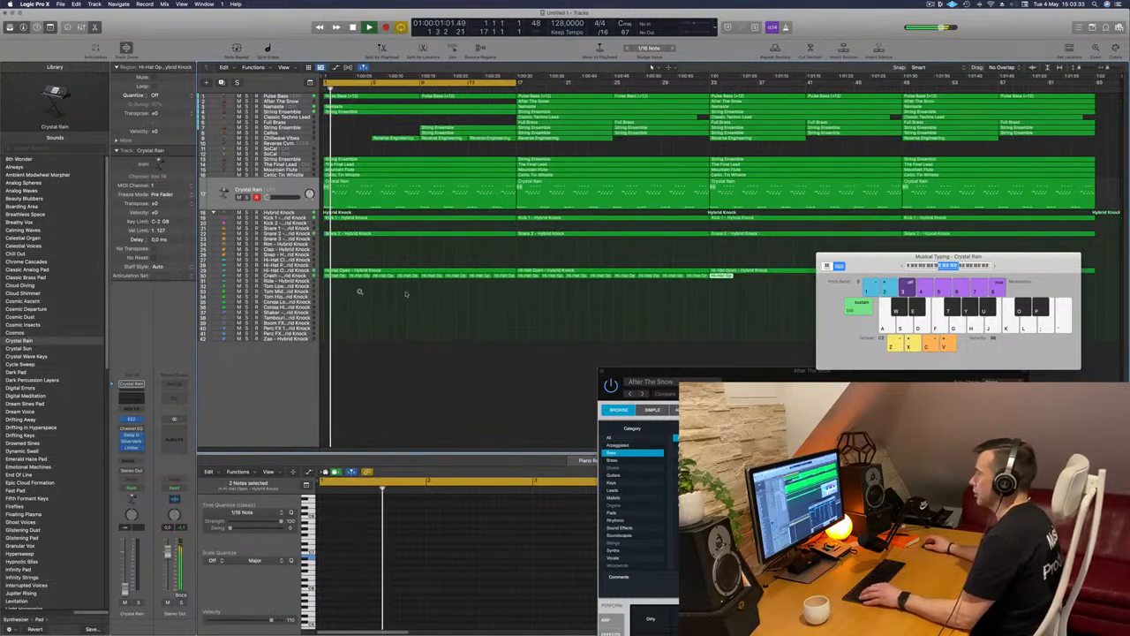
key(super+r)
key(super+r)
key(super+r)
key(super+r)
key(super+r)
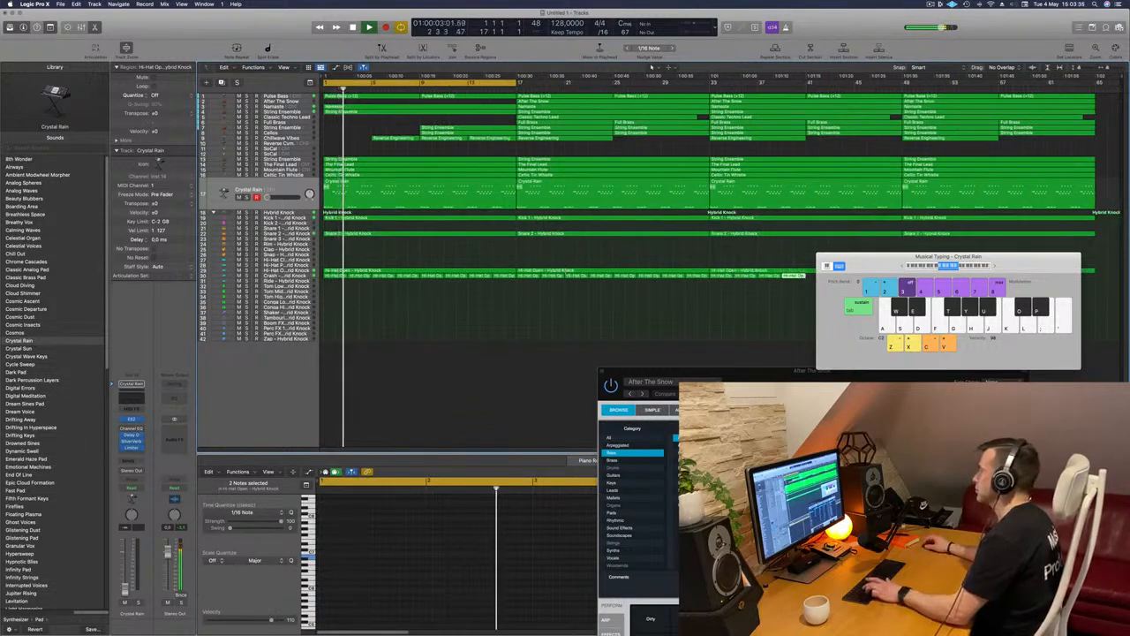
drag(1048, 269, 780, 439)
key(super+r)
key(super+r)
key(super+r)
key(super+r)
key(super+r)
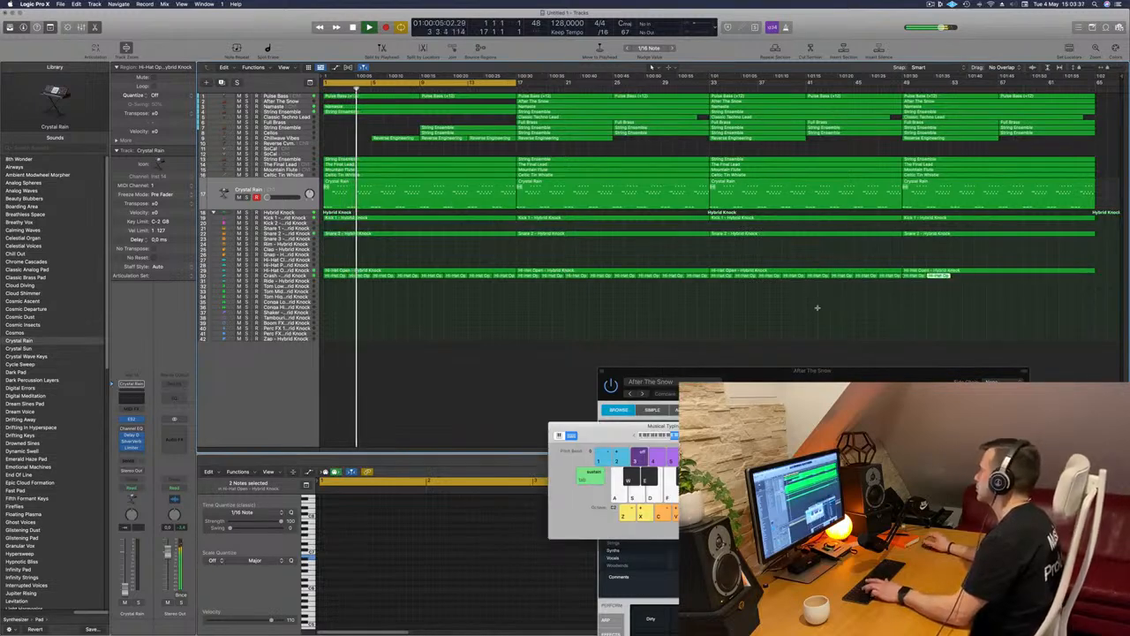
click(410, 314)
key(Return)
Copy the first two-bar Crash track region onto the low Conga track and move all its notes to a lower pitch
drag(339, 276, 337, 302)
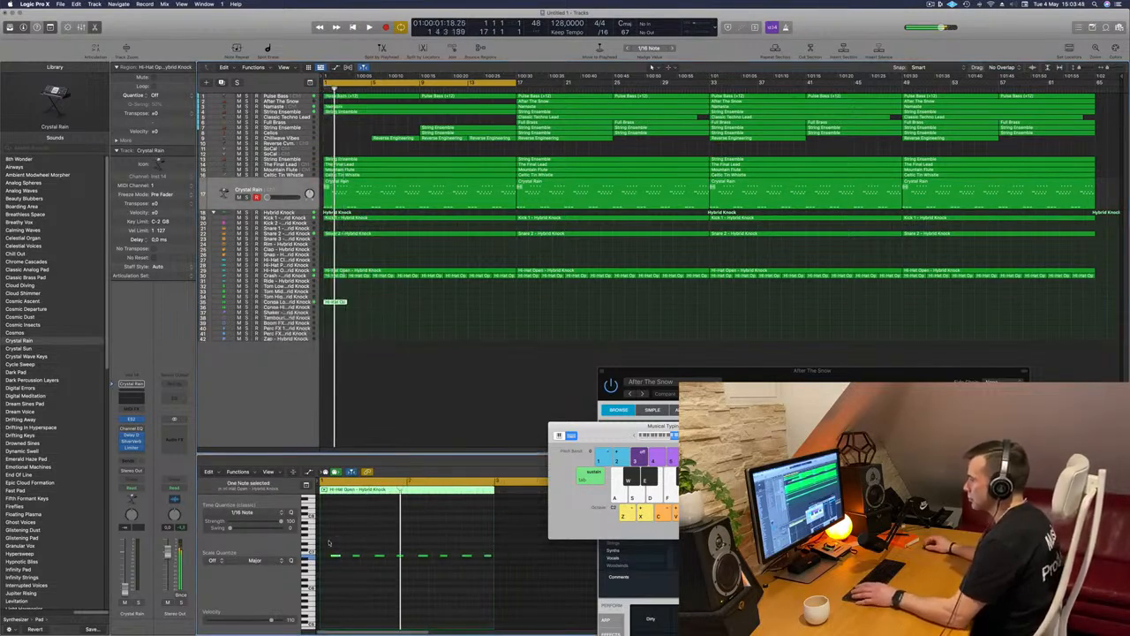
drag(332, 547, 506, 596)
scroll(506, 596, up, 3)
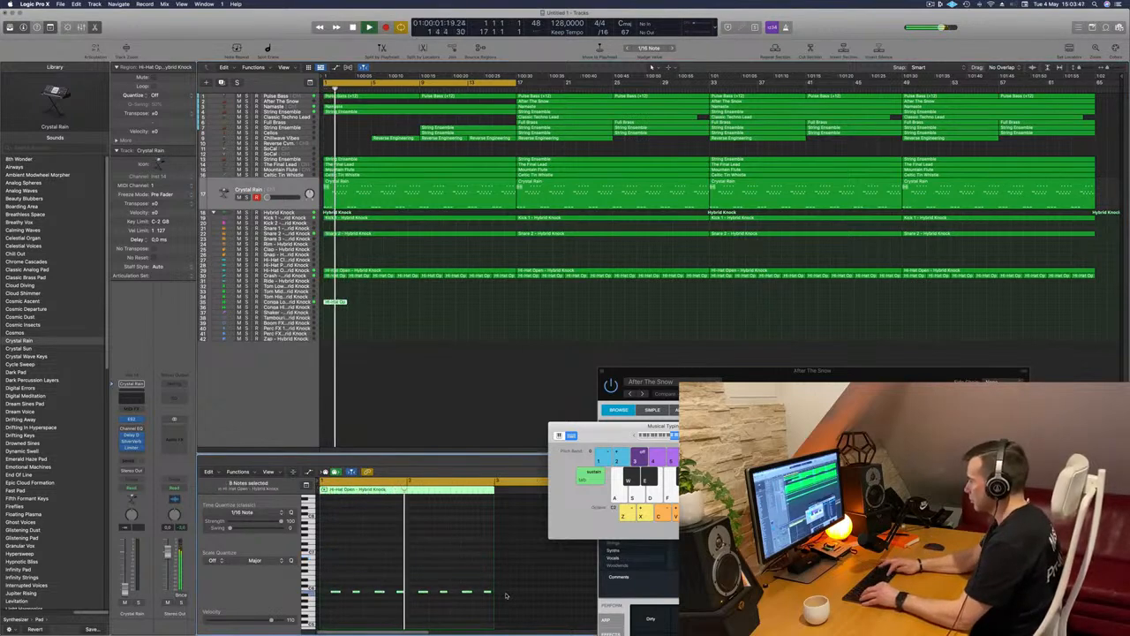
scroll(468, 589, down, 5)
scroll(447, 589, up, 2)
scroll(388, 559, down, 2)
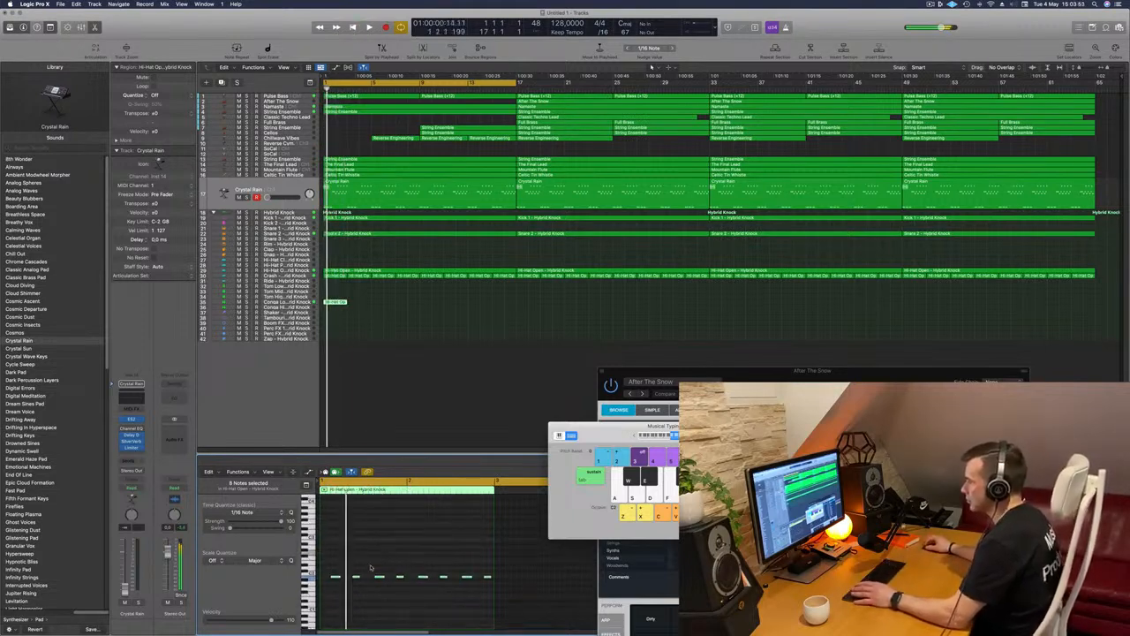
Thin out the low Conga region's pattern to two notes in the first bar and select both of them
click(356, 574)
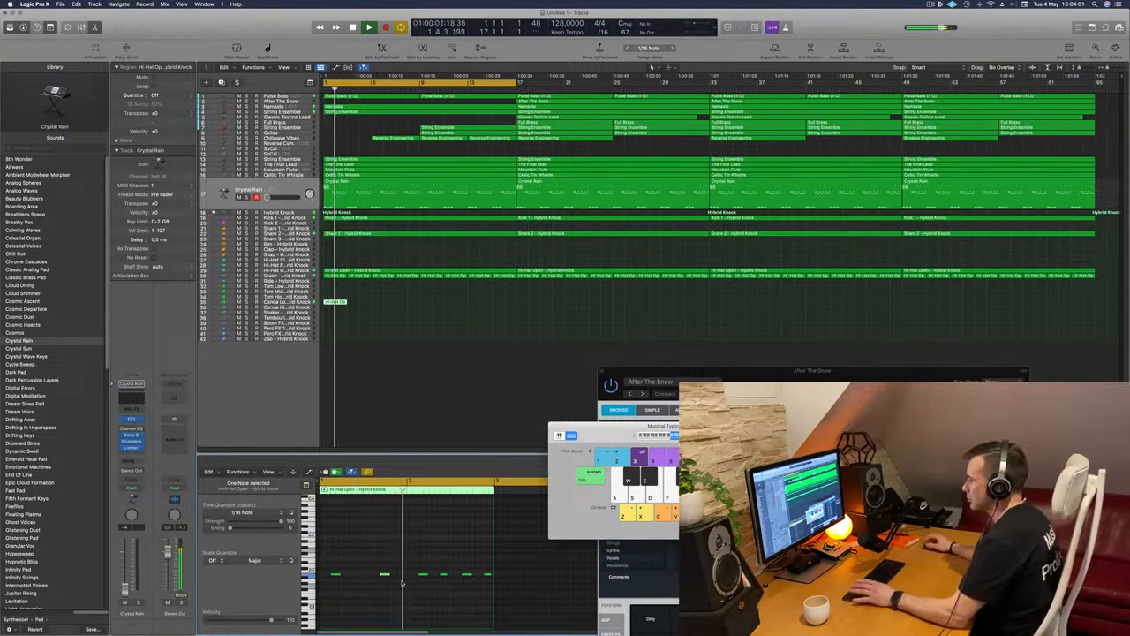
drag(424, 560, 492, 597)
key(Delete)
key(space)
drag(436, 553, 316, 599)
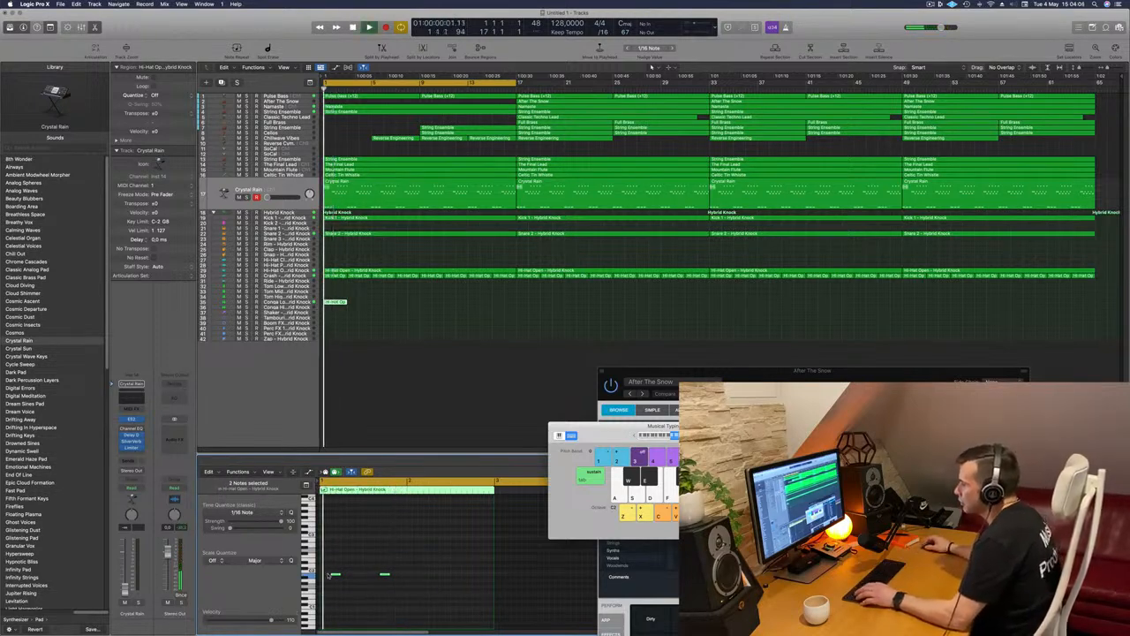
drag(335, 575, 414, 575)
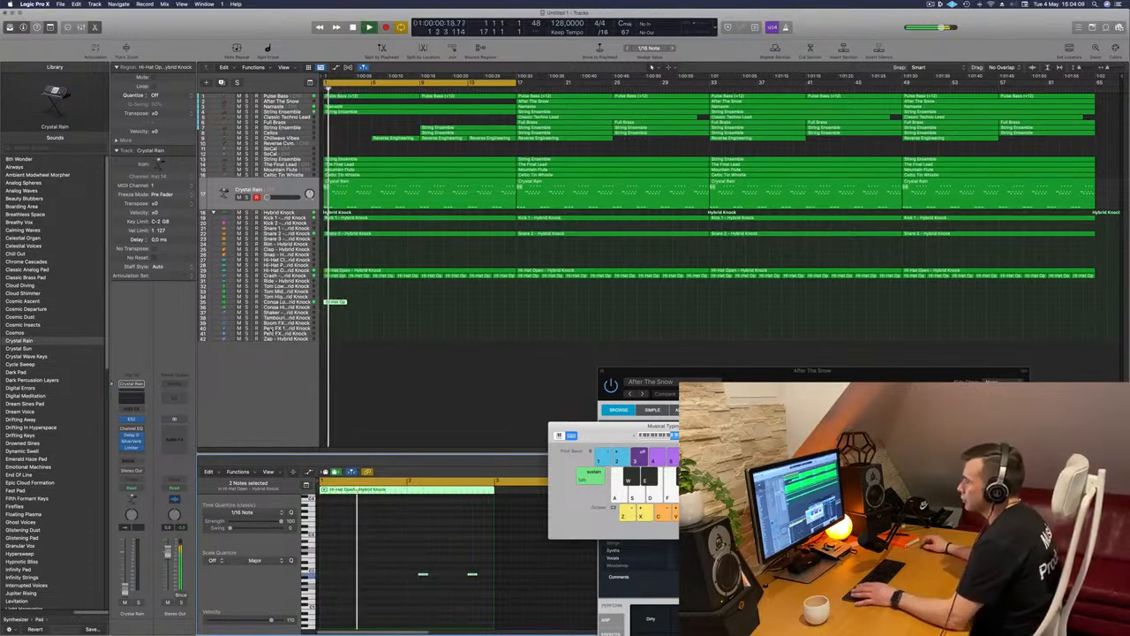
click(299, 303)
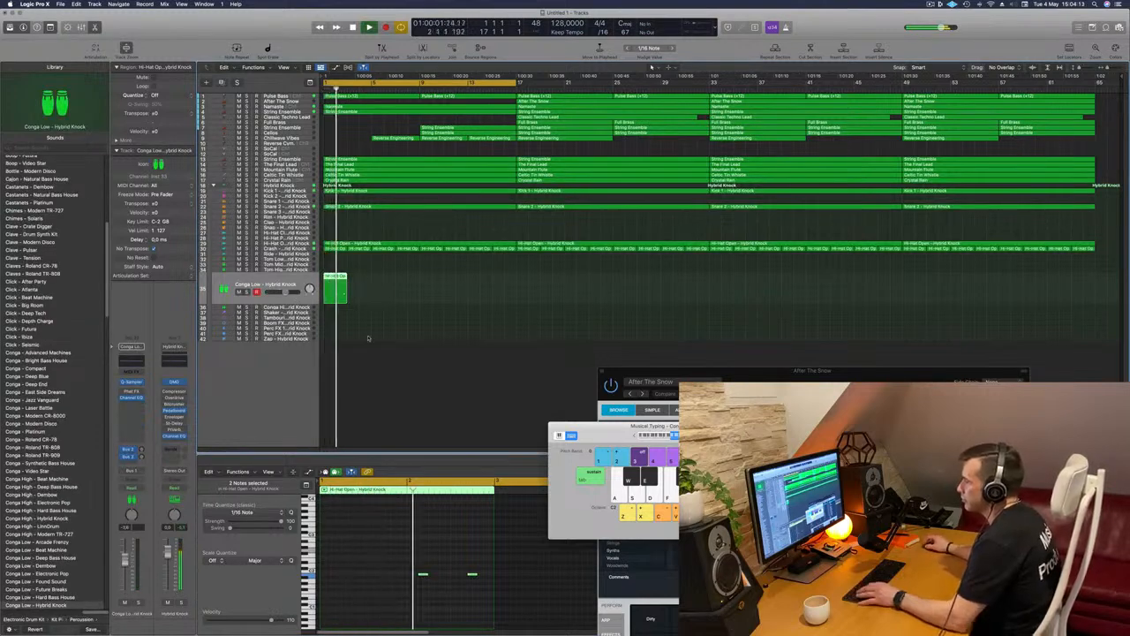
key(super+z)
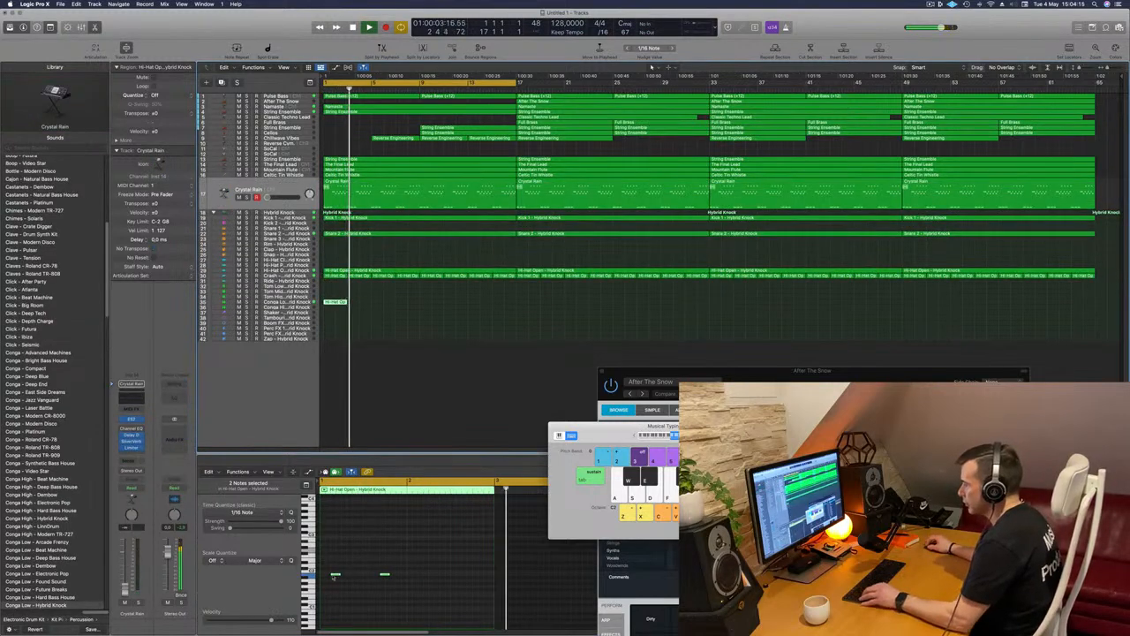
Copy the two selected notes into the second bar of the Conga Low region and play the result from the start
drag(336, 575, 423, 575)
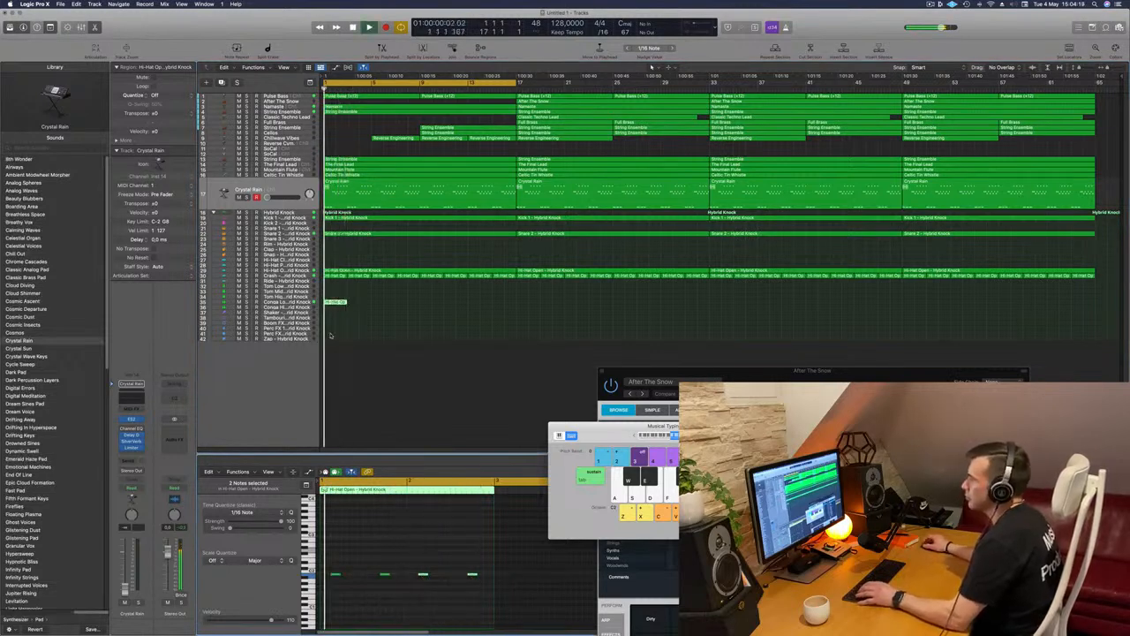
click(279, 303)
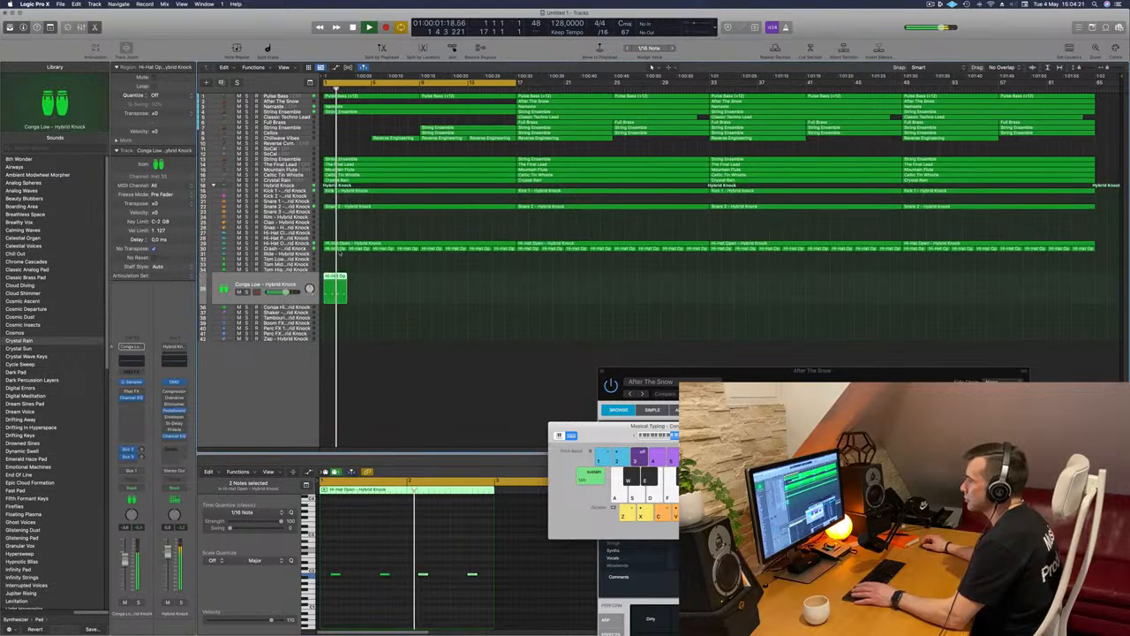
key(Return)
Move the two-bar Conga Low region to the Tom Low track and transpose all four of its notes down an octave
drag(336, 263, 336, 263)
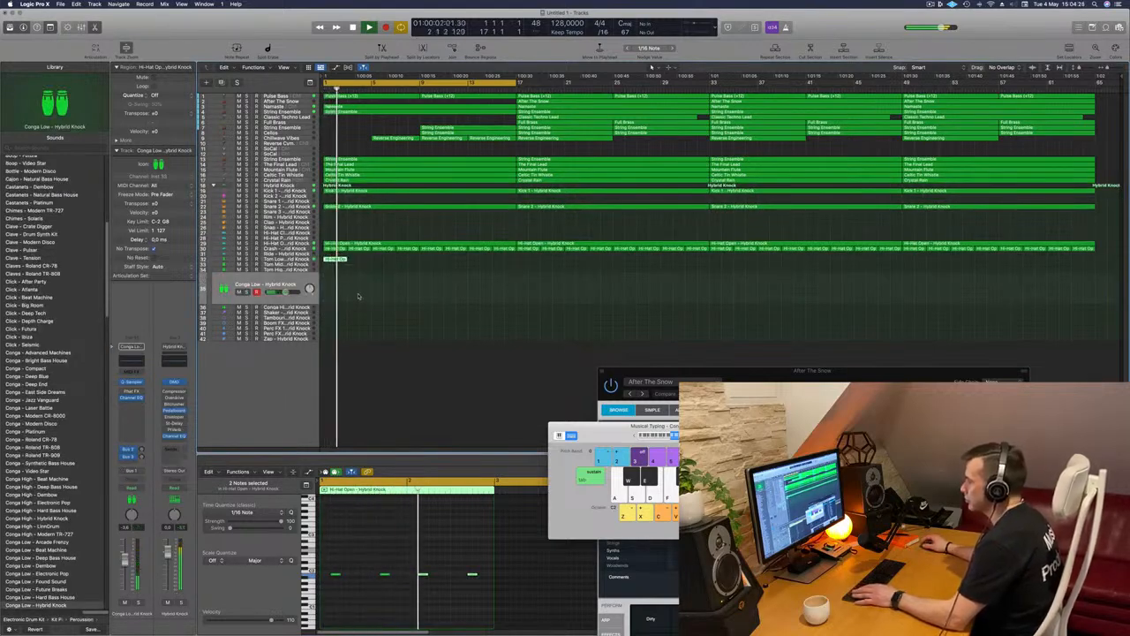
click(336, 260)
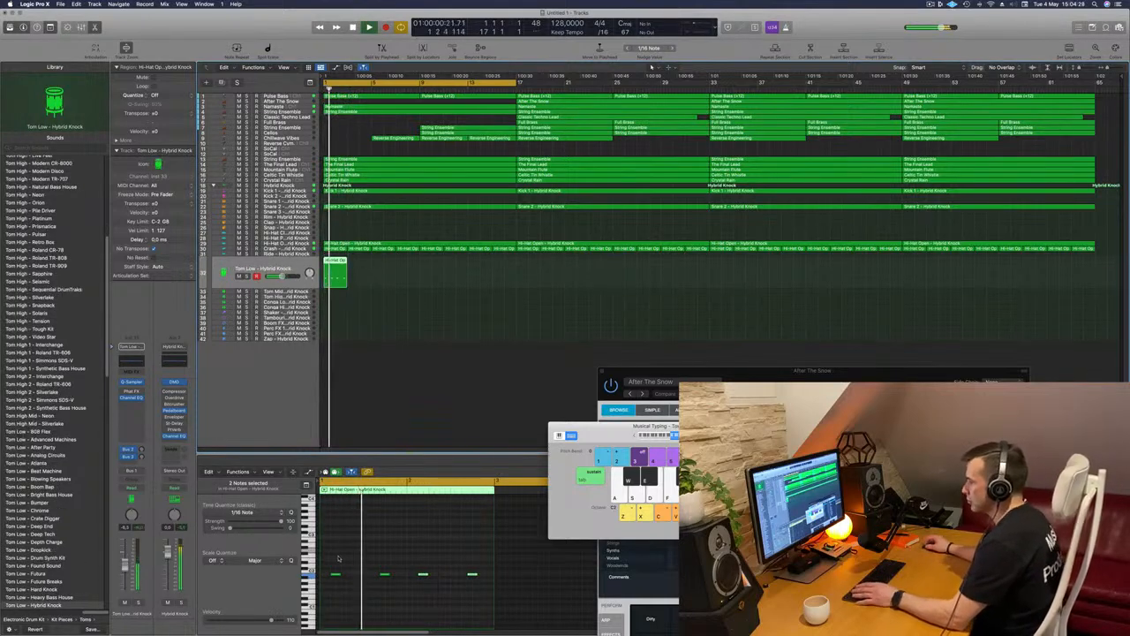
drag(334, 559, 487, 610)
key(alt+shift+Down)
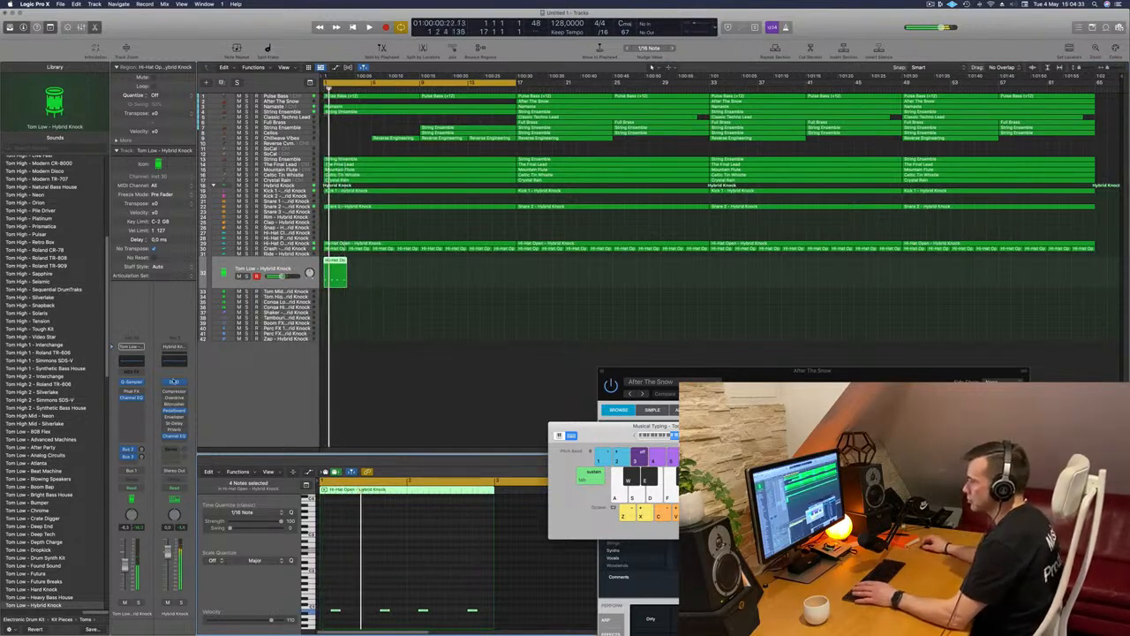
Play the Tom Low pattern, then repeat its two-bar region along the track towards bar 17
key(space)
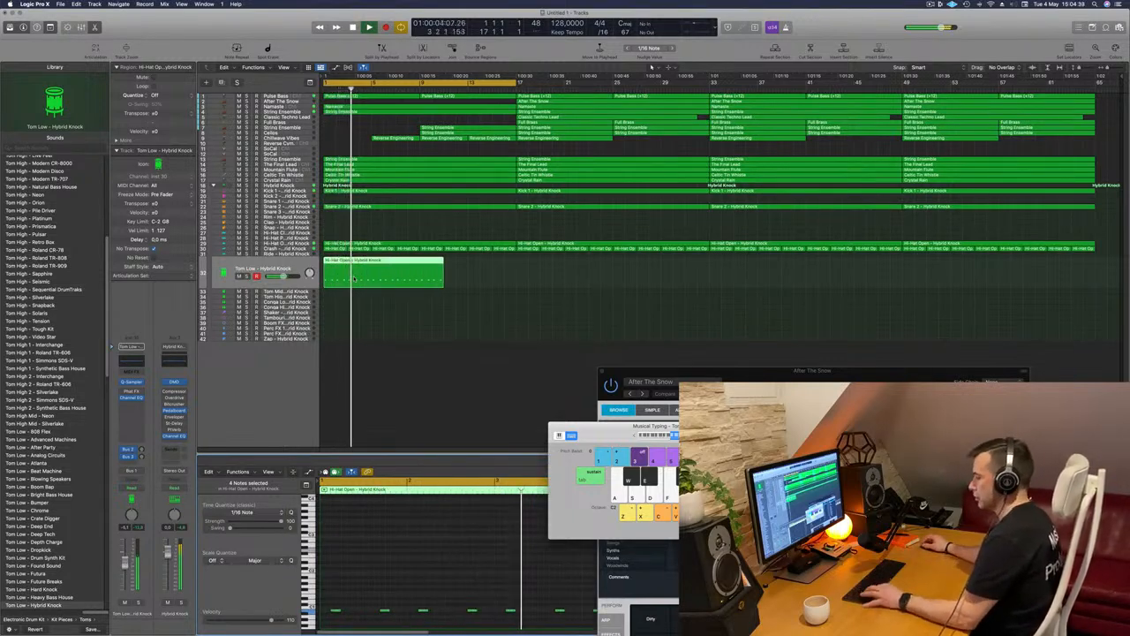
key(space)
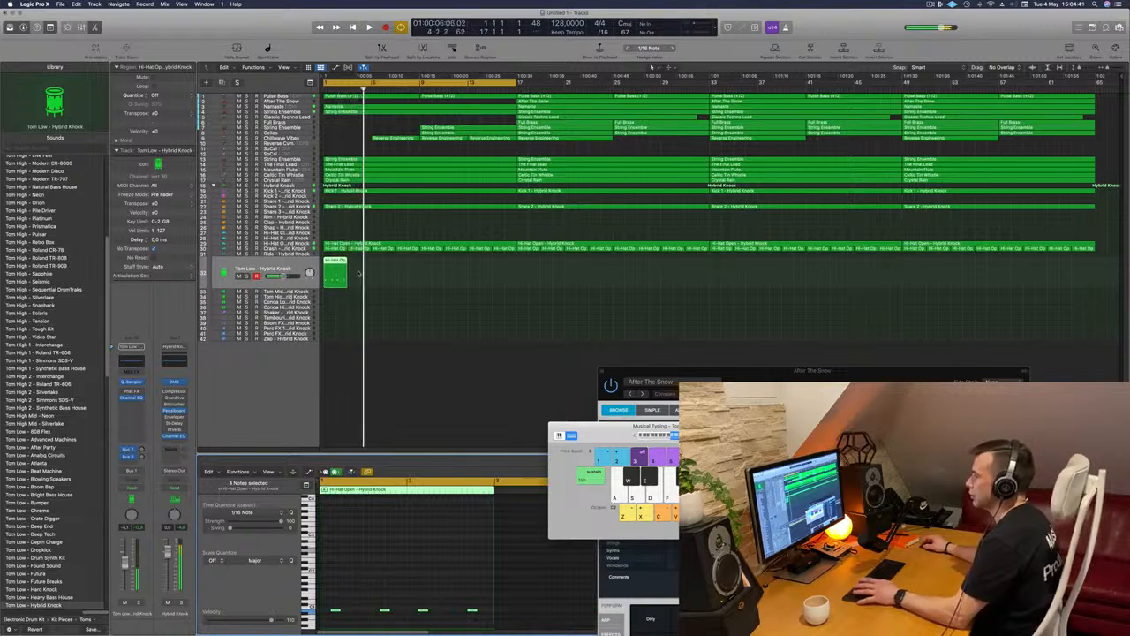
key(super+r)
key(super+r)
key(super+r)
key(super+r)
key(super+r)
key(super+r)
key(super+r)
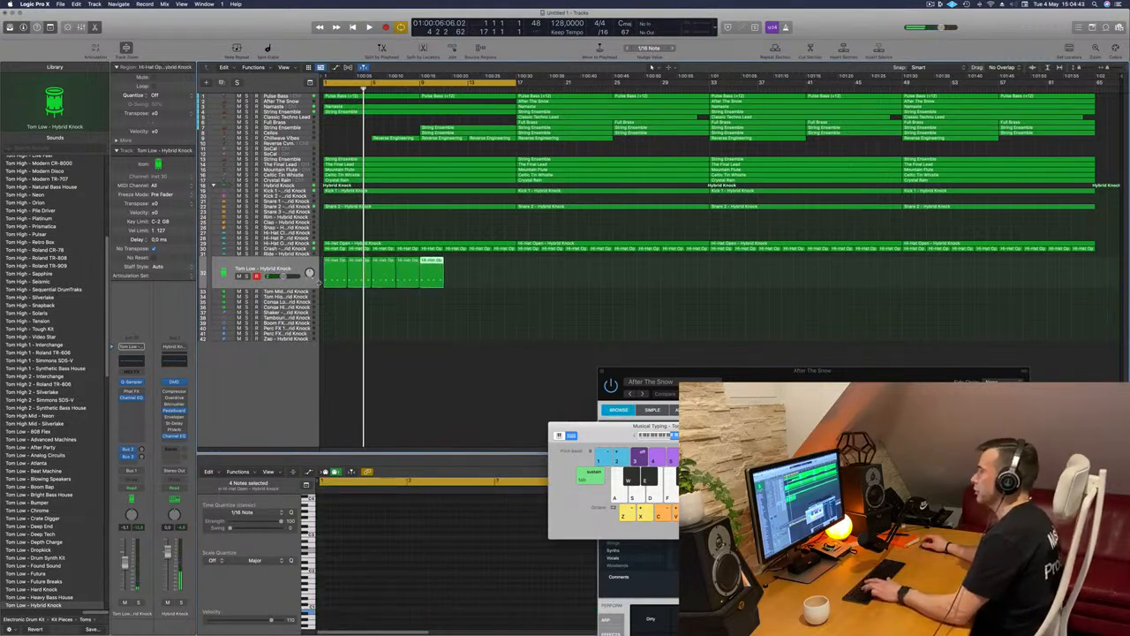
Select all the Tom Low regions, repeat the 16-bar block until it reaches bar 65, and play from the start
click(246, 279)
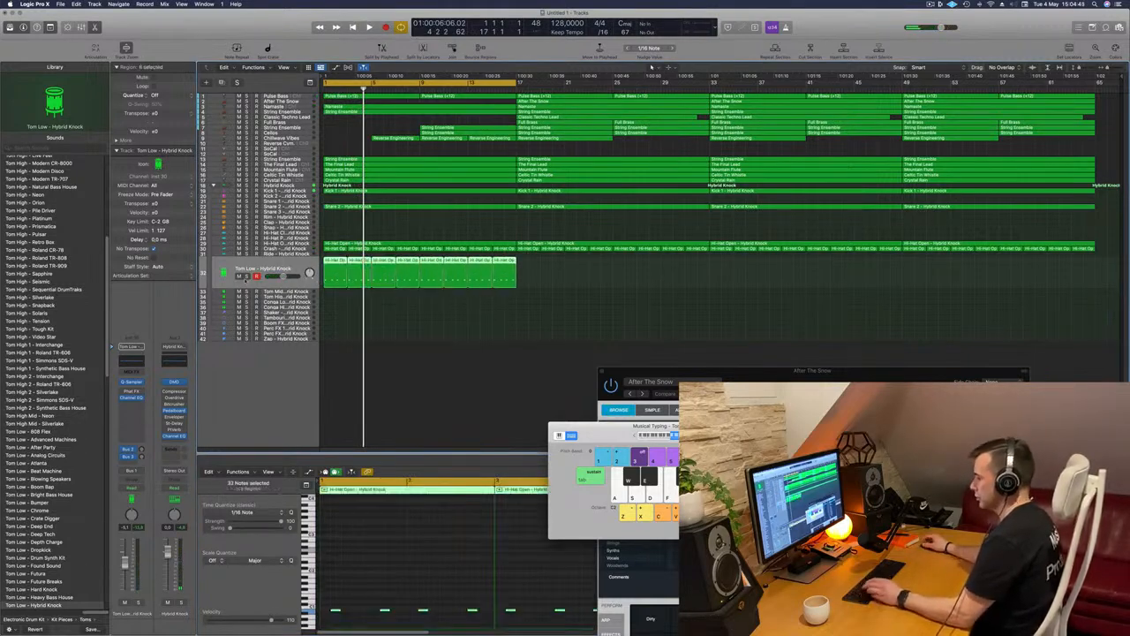
key(super+r)
key(super+r)
key(super+r)
key(Return)
key(space)
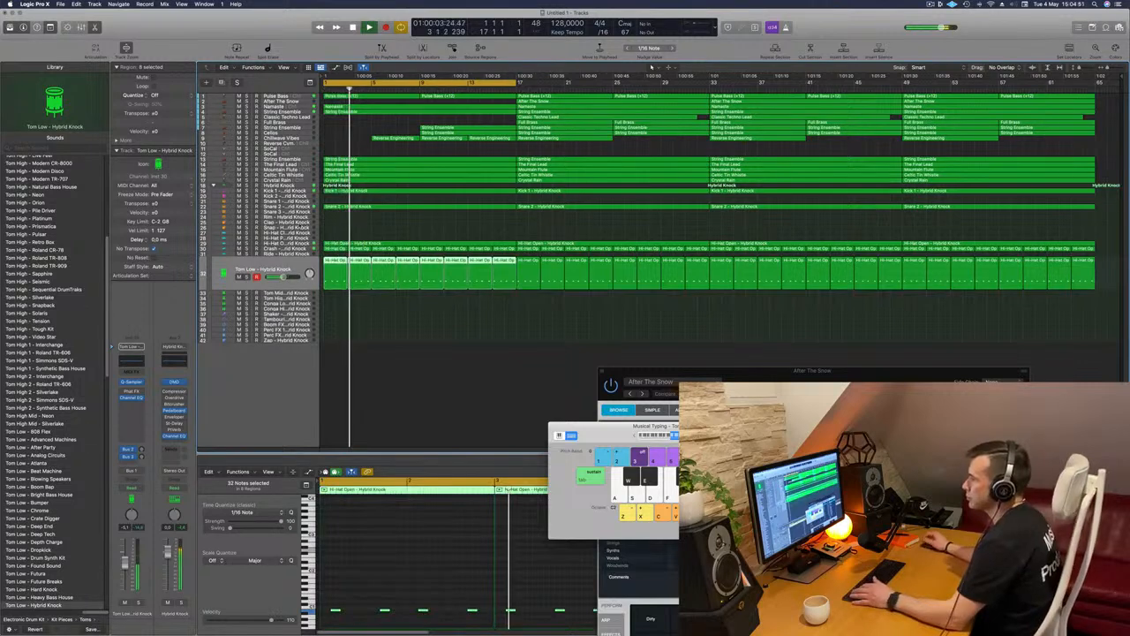
Copy the first Crash region onto the Hi-Hat Closed track and duplicate its eight notes into the gaps for a denser two-bar pattern
drag(333, 269, 333, 235)
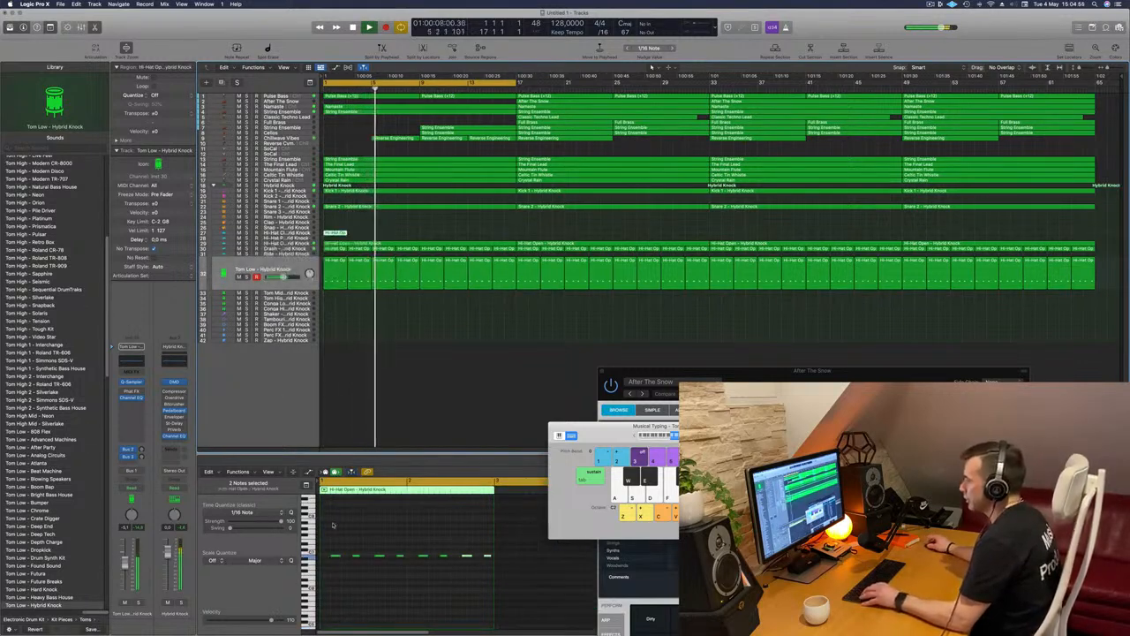
drag(563, 602, 328, 556)
key(Return)
key(super+Right)
key(super+Right)
key(super+Right)
key(super+Left)
key(space)
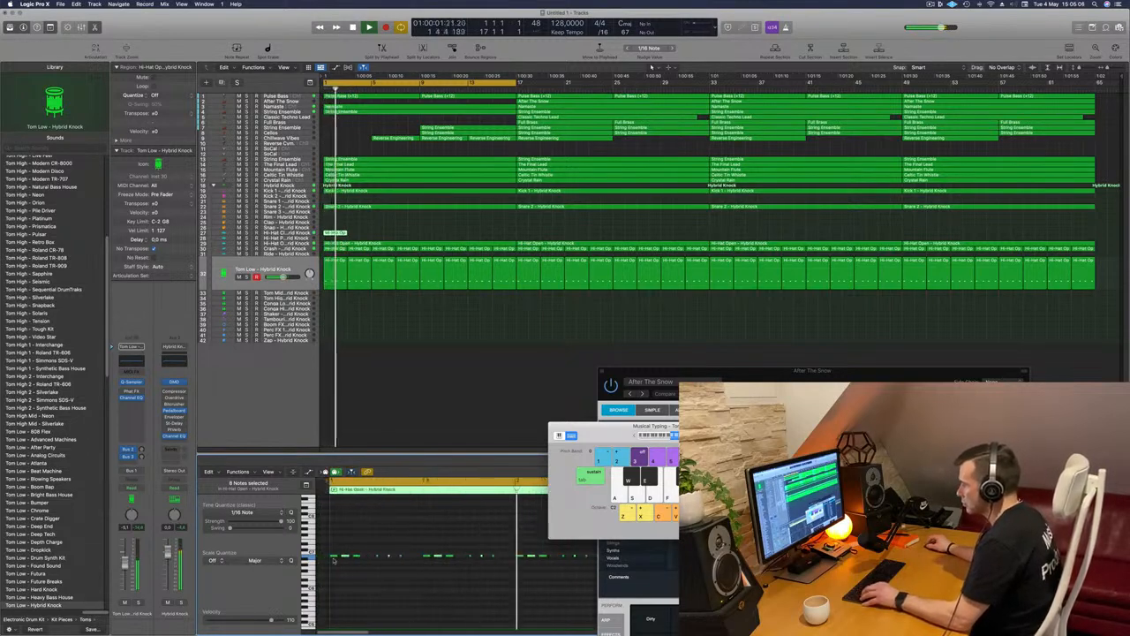
drag(336, 558, 363, 572)
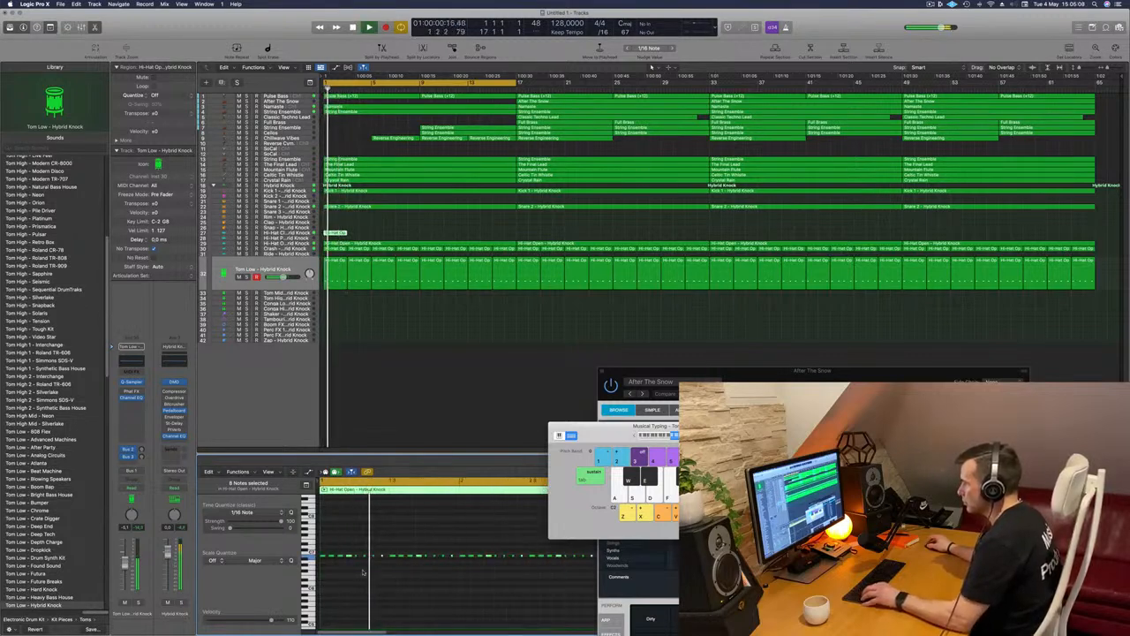
ctrl+alt+click(363, 570)
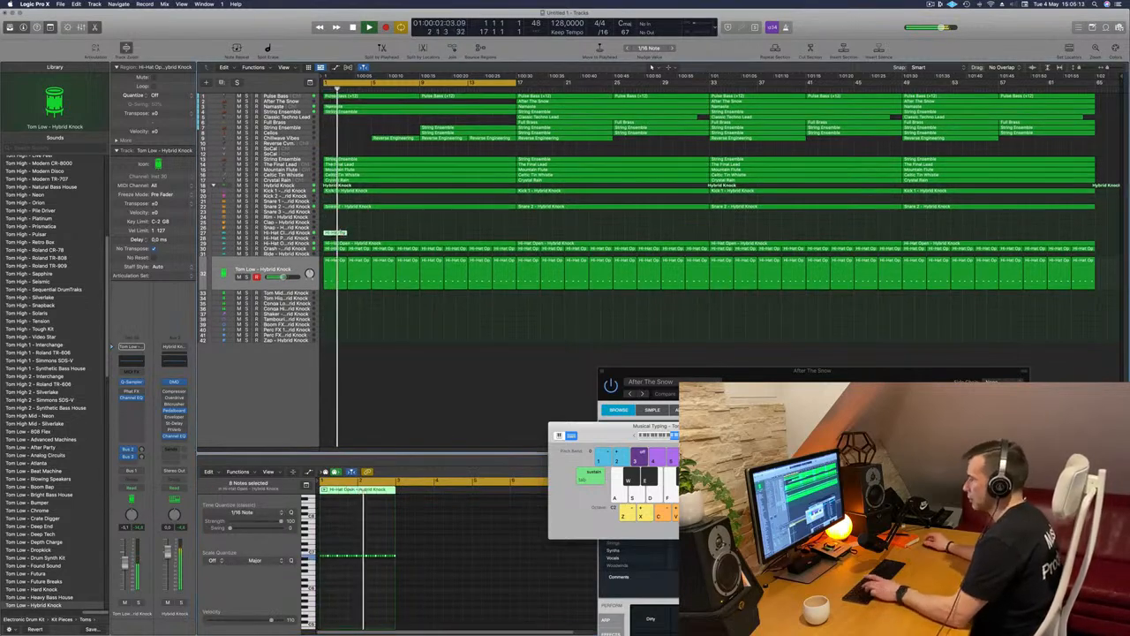
Repeat the two-bar Hi-Hat Closed region along its track until it reaches bar 65
key(super+r)
key(super+r)
key(super+r)
key(super+r)
key(super+r)
key(super+r)
key(super+r)
drag(541, 221, 324, 241)
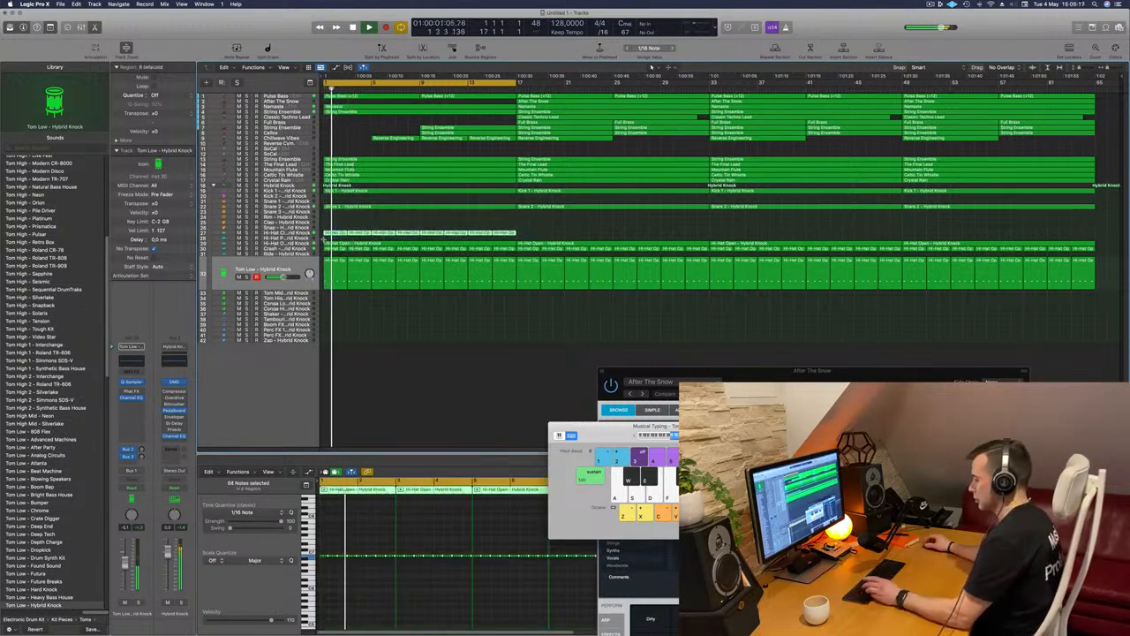
key(super+r)
key(super+r)
key(super+r)
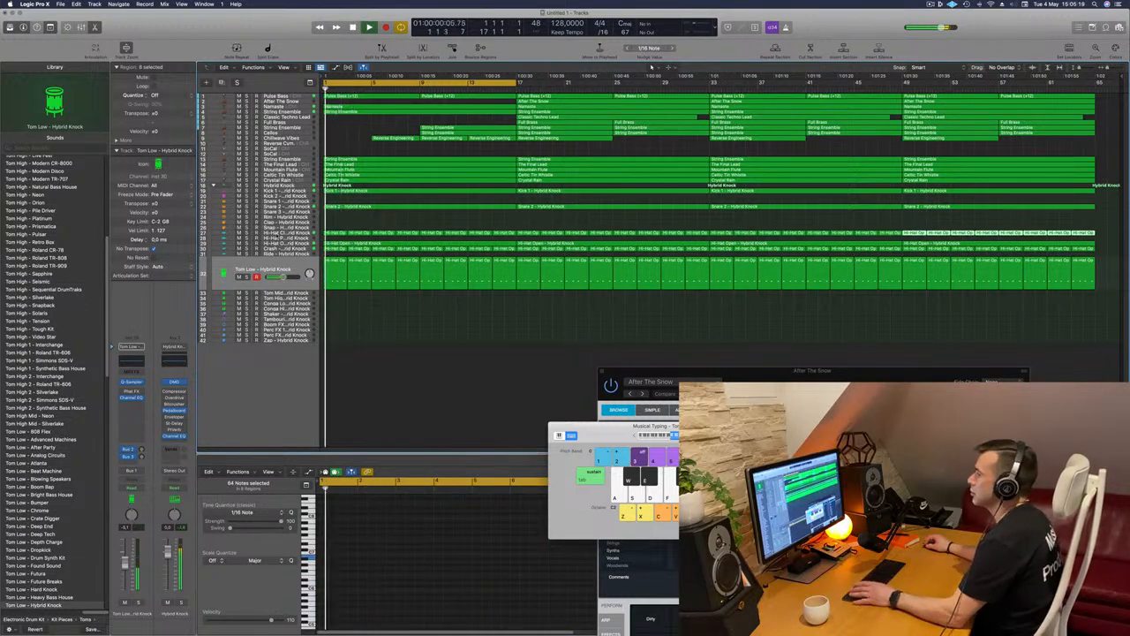
Audition several hi-hat sounds on the Hi-Hat Closed track and replace its sound with Hi-Hat - Vintage Cinema
click(297, 233)
scroll(30, 256, up, 15)
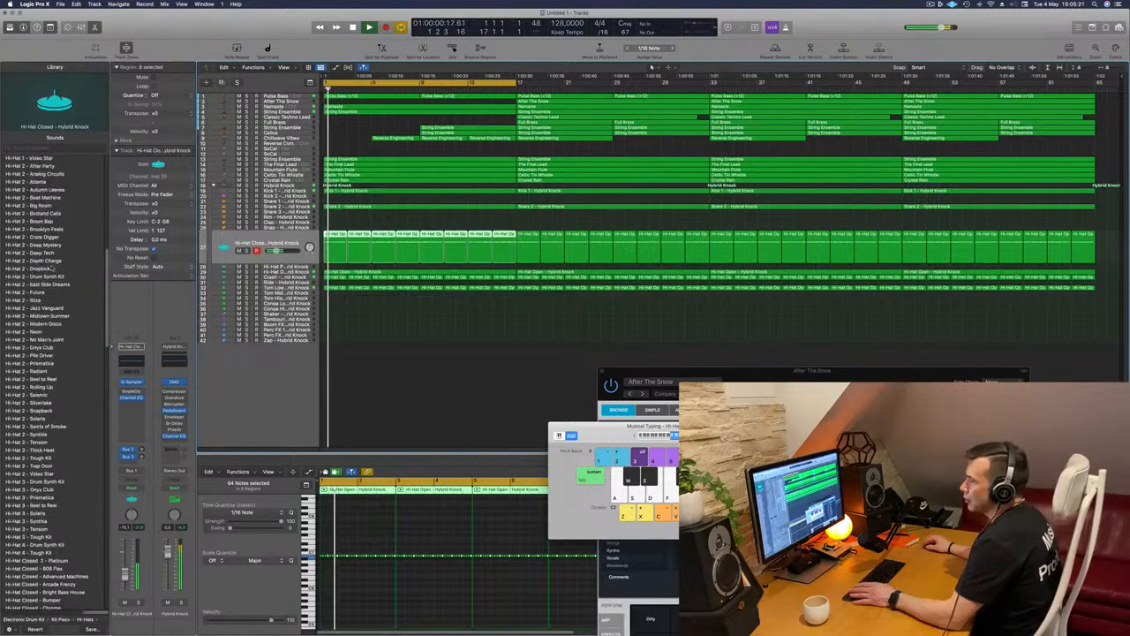
click(37, 159)
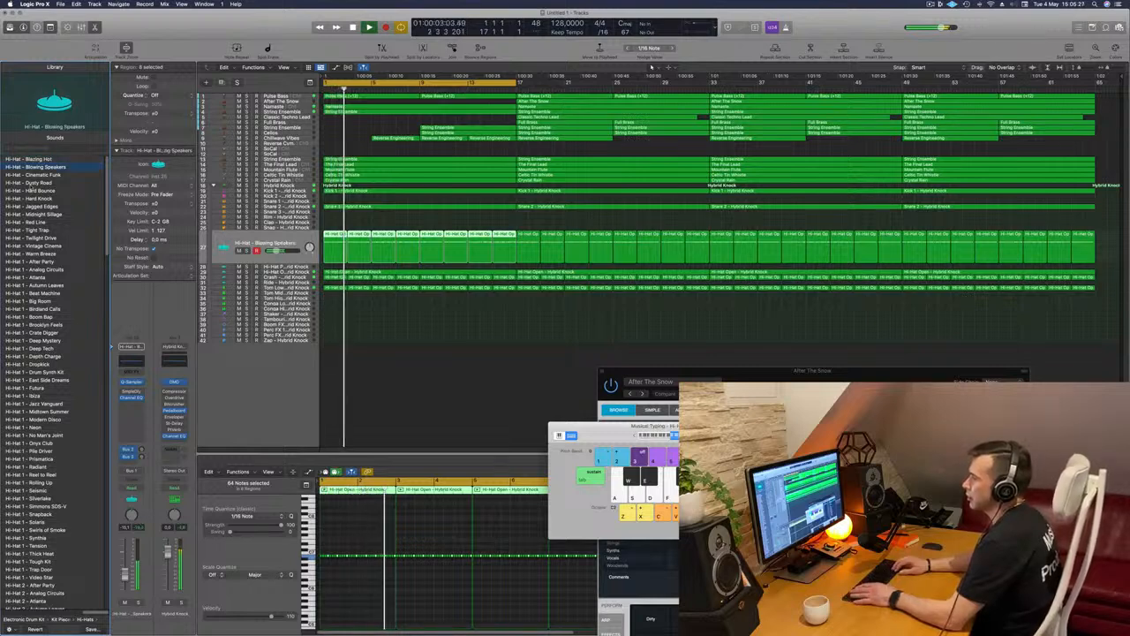
key(Down)
key(Down)
click(282, 241)
key(space)
click(11, 208)
key(space)
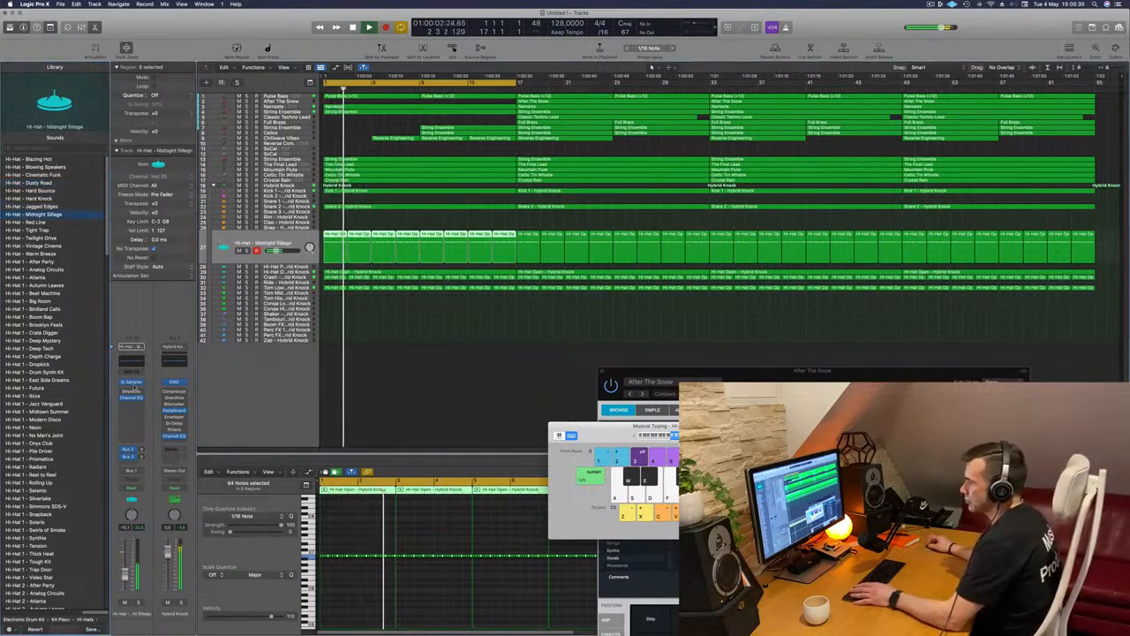
click(130, 383)
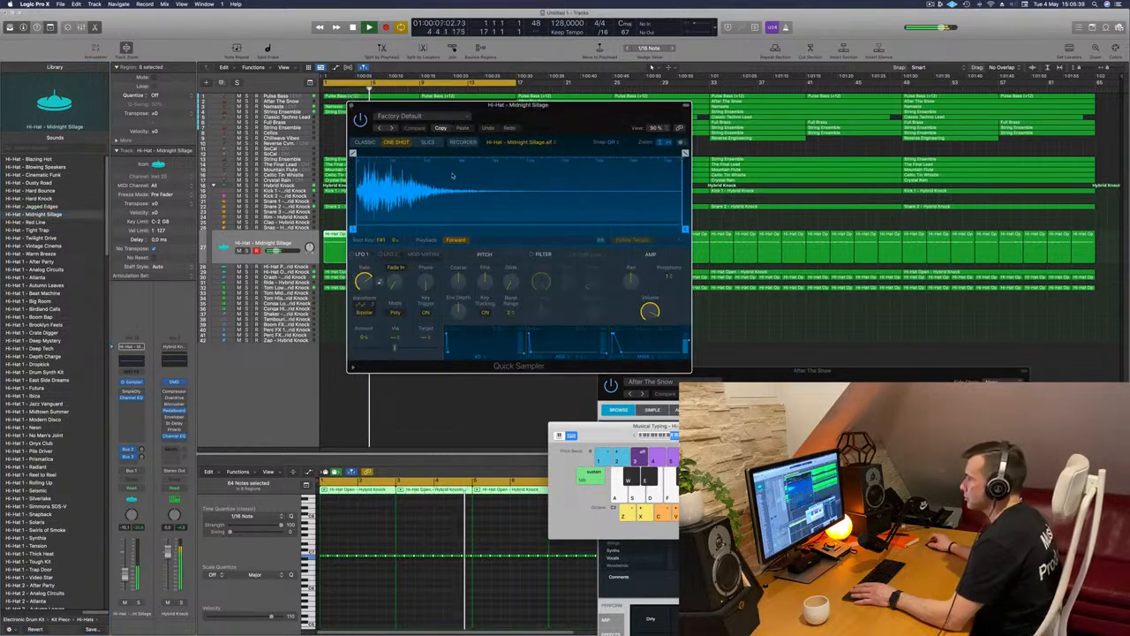
click(35, 246)
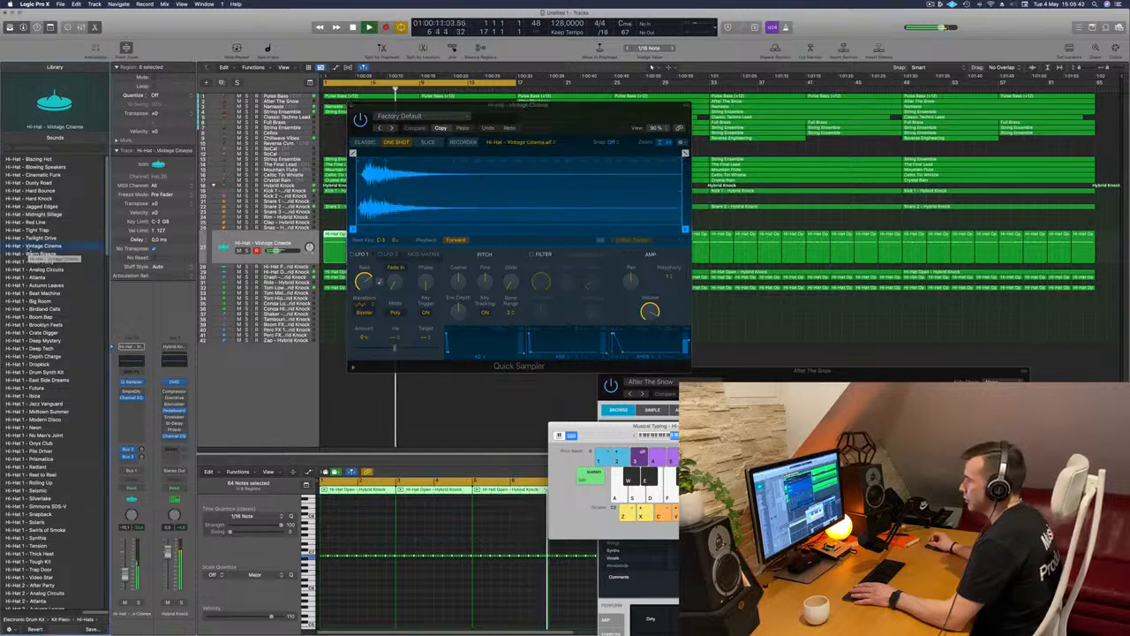
key(Return)
click(352, 106)
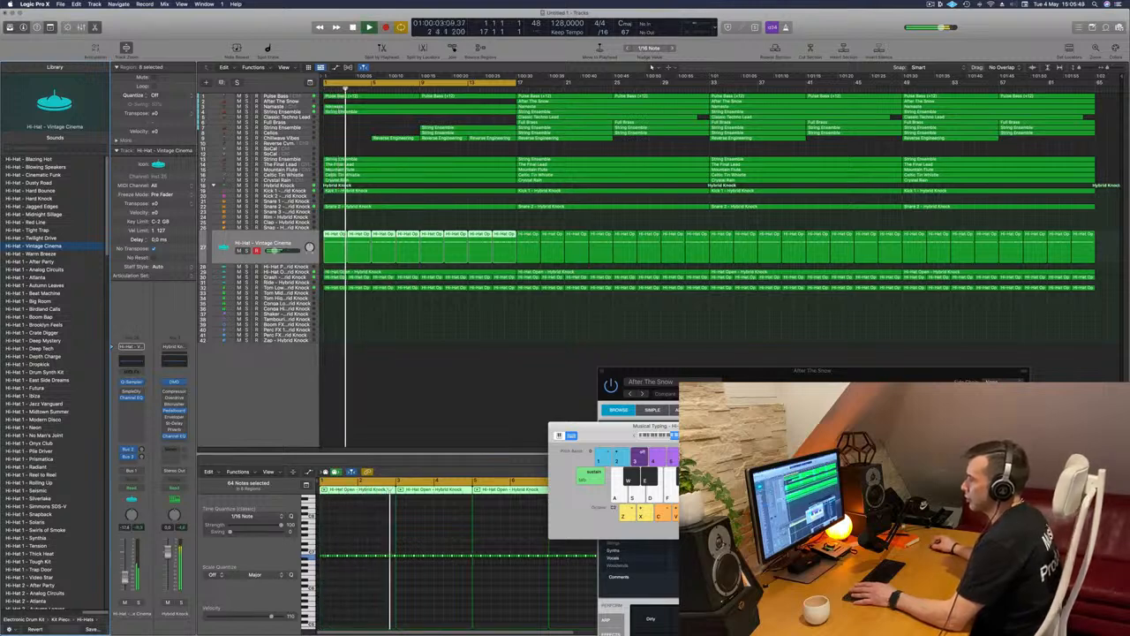
click(383, 393)
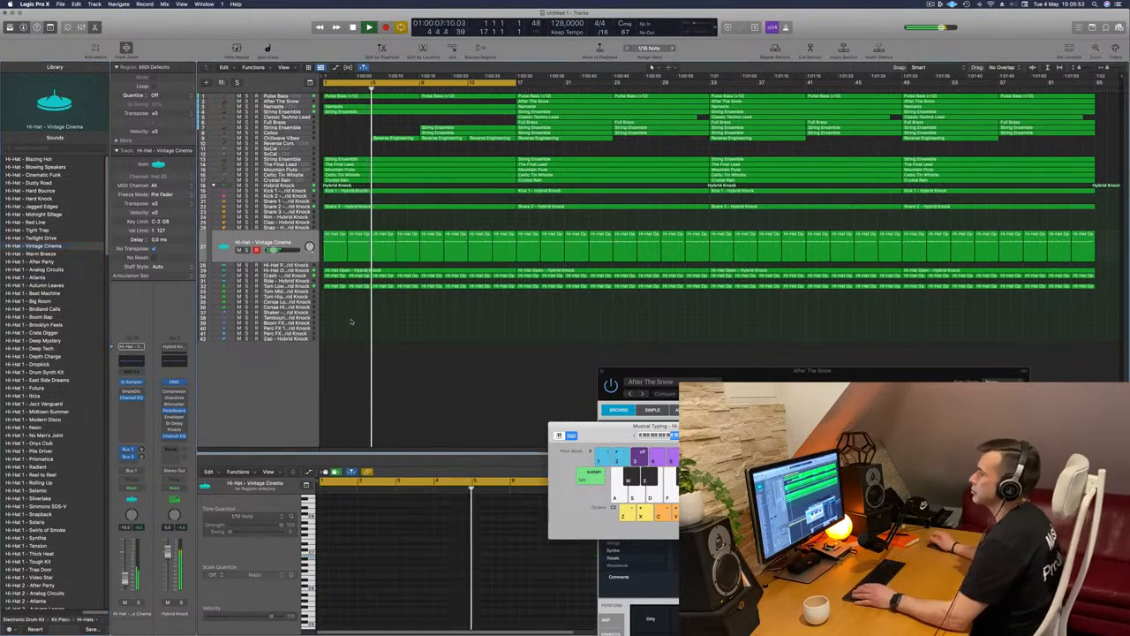
Cut a short gap just before bar 9 from the regions below the Chillwave Vibes track, splitting the notes that cross it
click(286, 138)
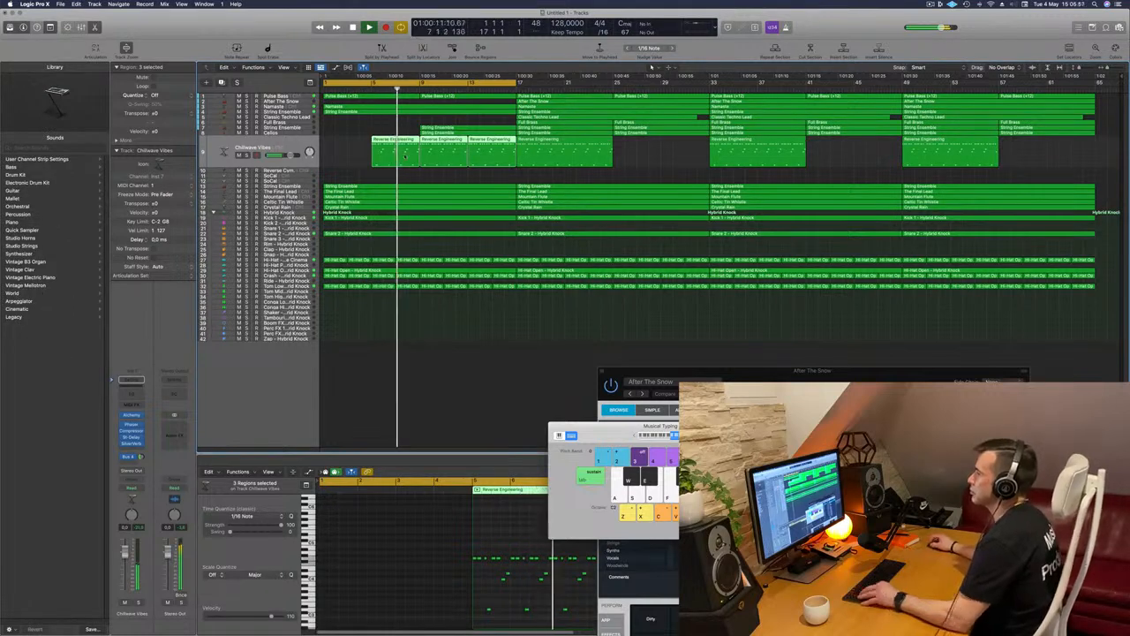
key(super+Right)
drag(443, 179, 450, 326)
key(BackSpace)
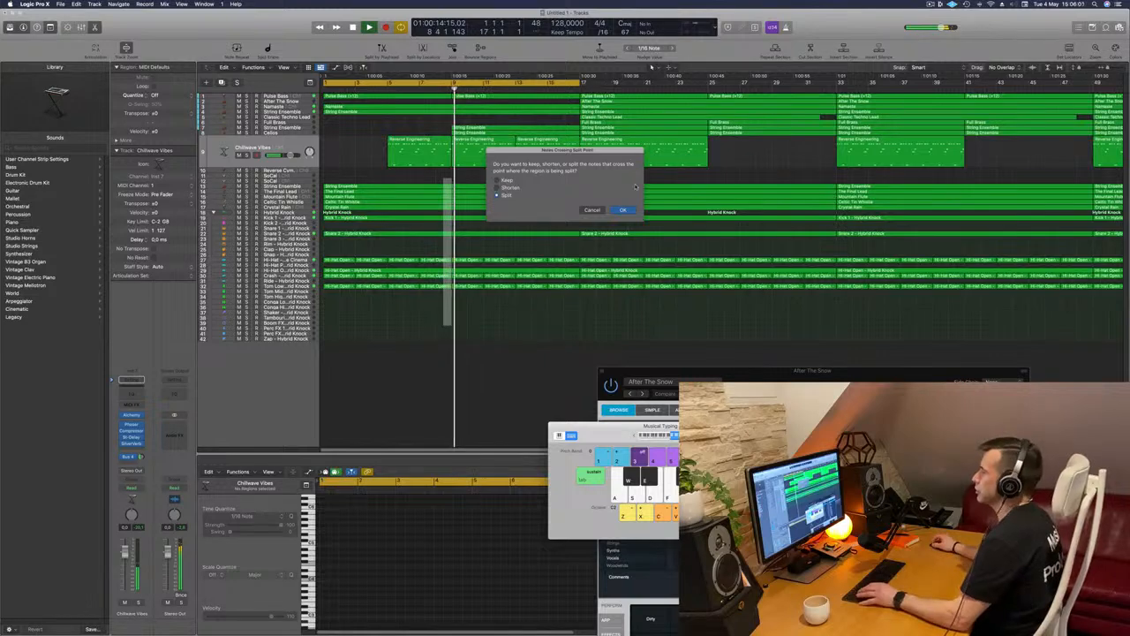
key(Return)
key(Return)
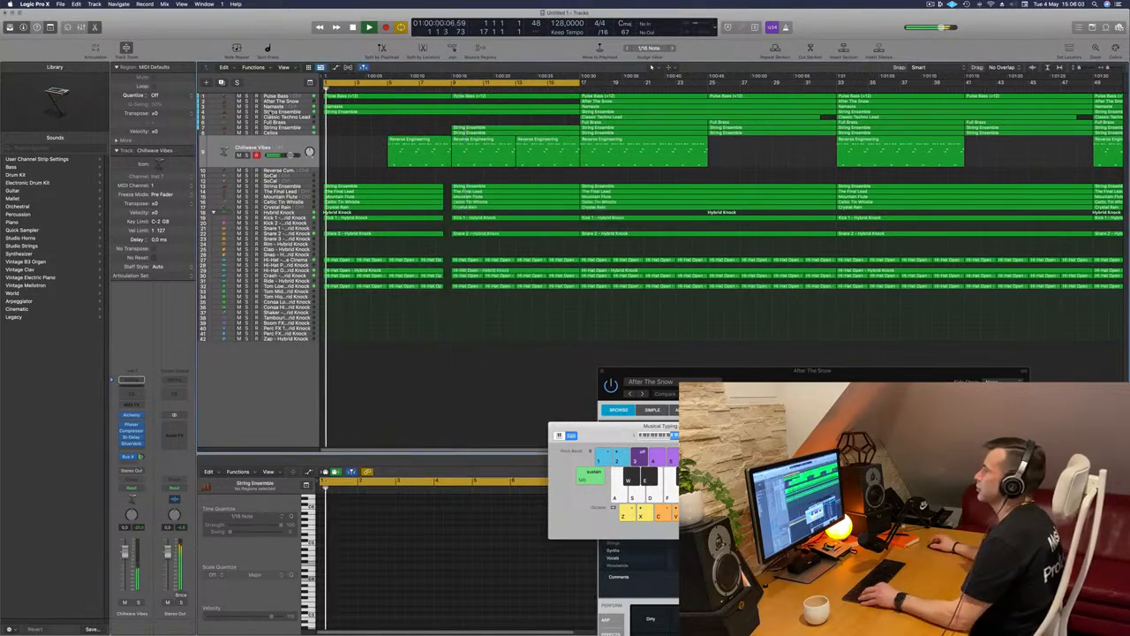
key(super+Left)
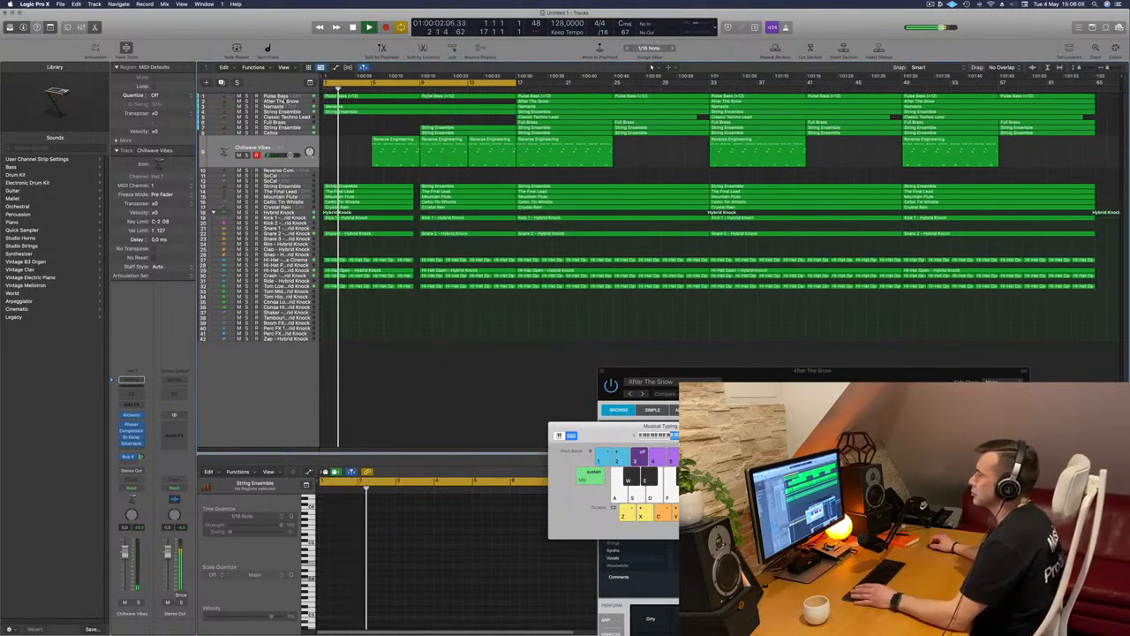
Check the Namaste track in solo and lower its Channel EQ high-cut frequency to 3280 Hz at 48 dB/Oct
click(331, 106)
key(Return)
click(137, 603)
click(137, 602)
key(Return)
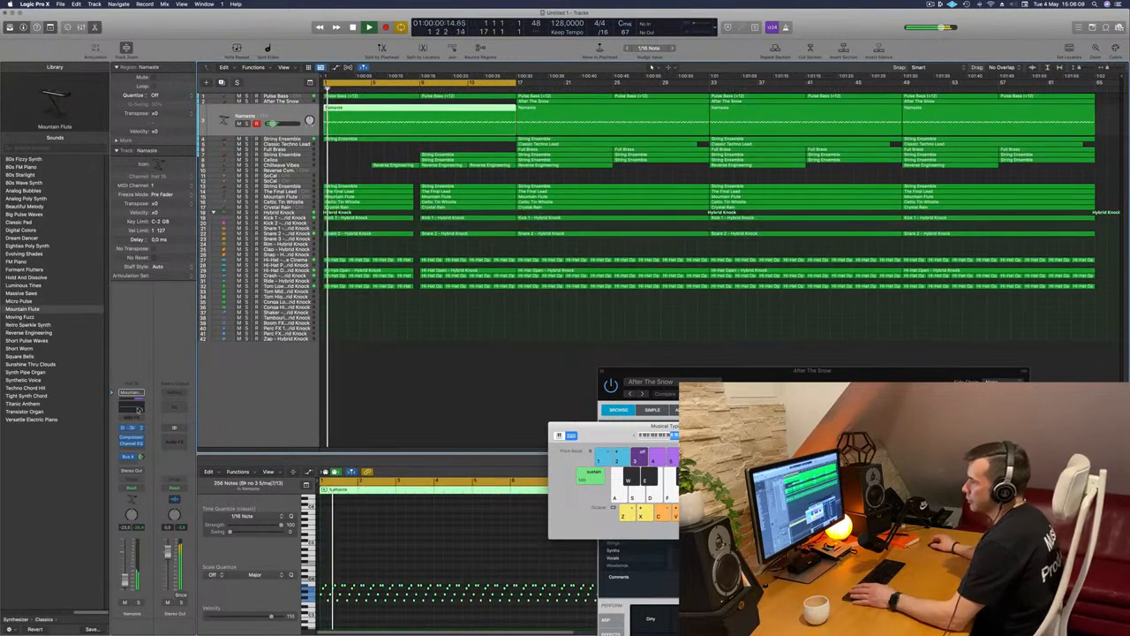
click(134, 443)
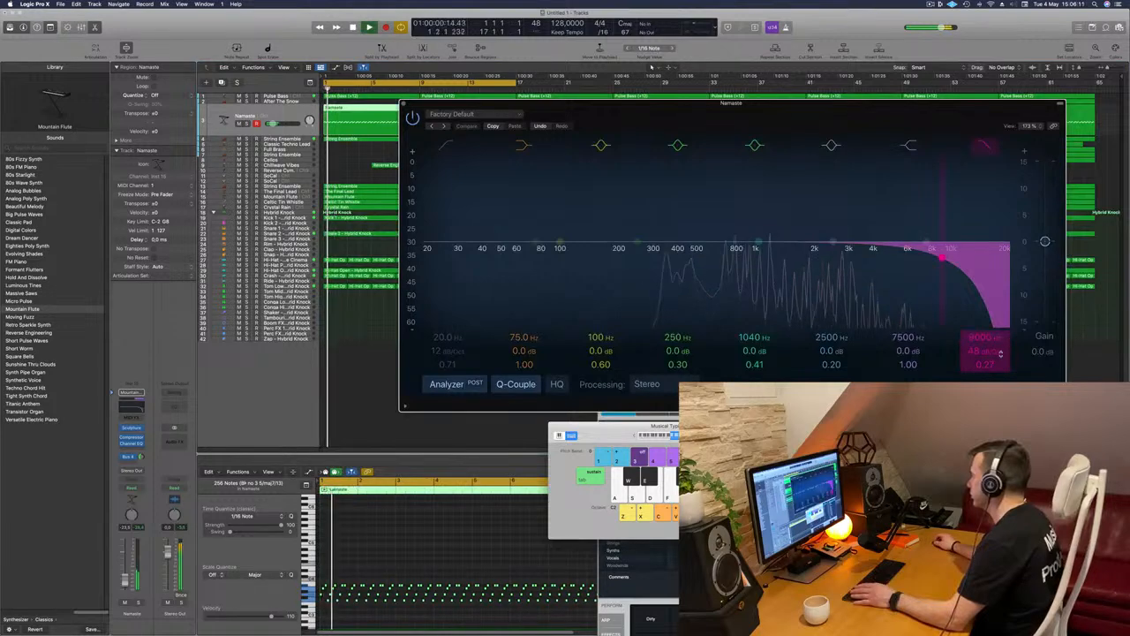
drag(989, 337, 989, 362)
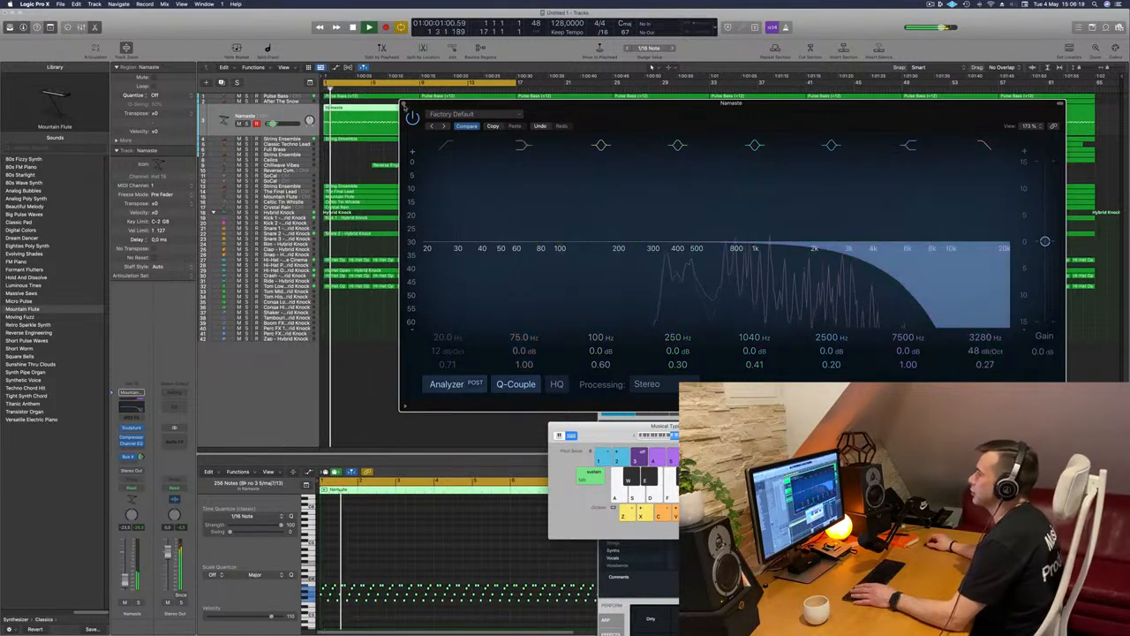
click(405, 107)
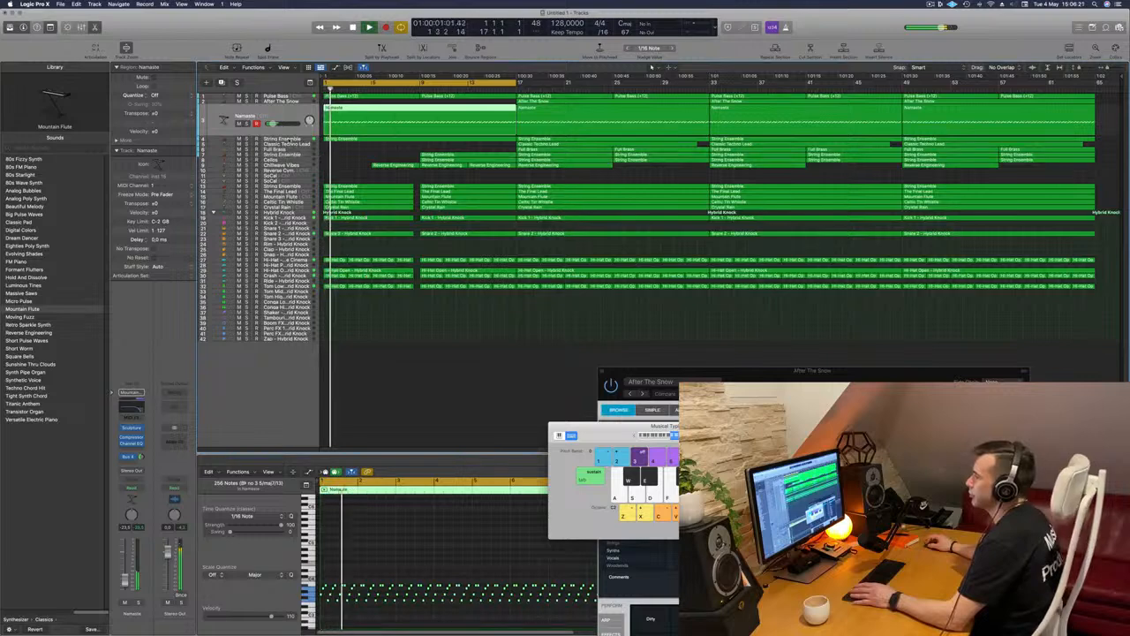
Enable the low cut in the upper String Ensemble track's Channel EQ and set it to 186 Hz at 24 dB/Oct
key(Down)
click(137, 603)
click(137, 603)
key(Return)
click(131, 443)
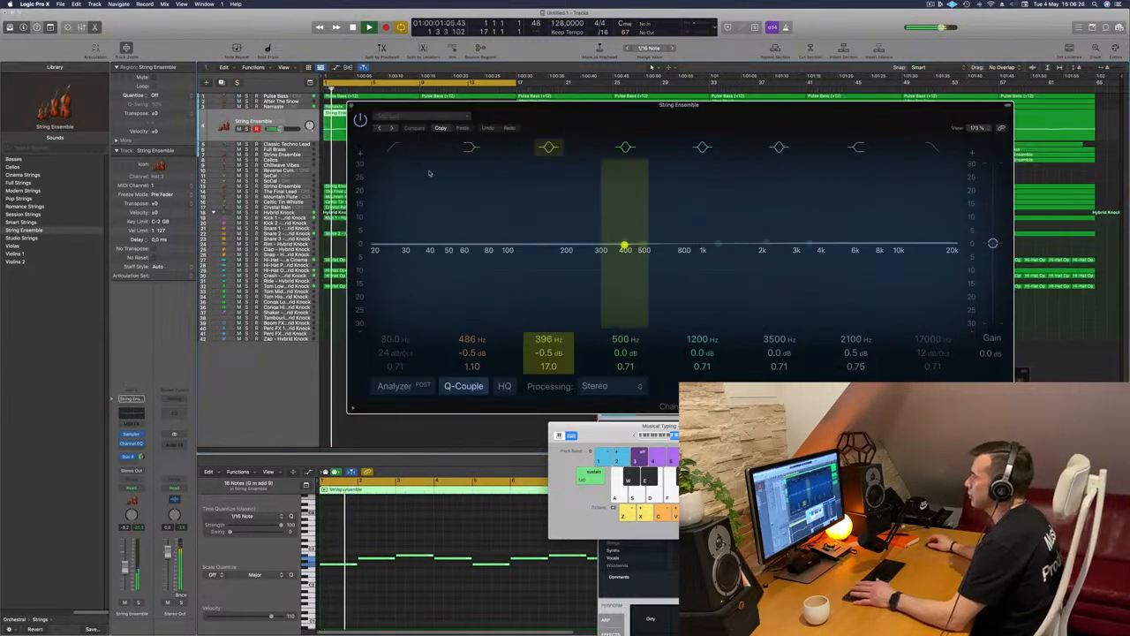
click(397, 149)
drag(540, 205, 578, 208)
key(Return)
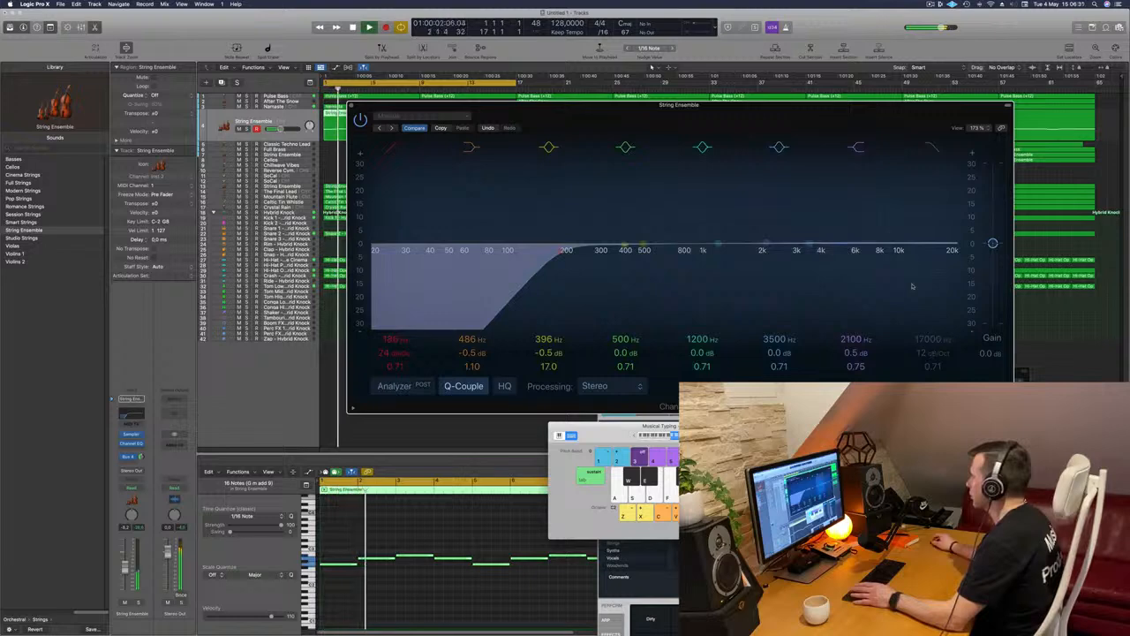
Boost the upper String Ensemble's high shelf by 5.6 dB at 2100 Hz and turn on the EQ analyzer
drag(765, 244, 764, 236)
click(393, 386)
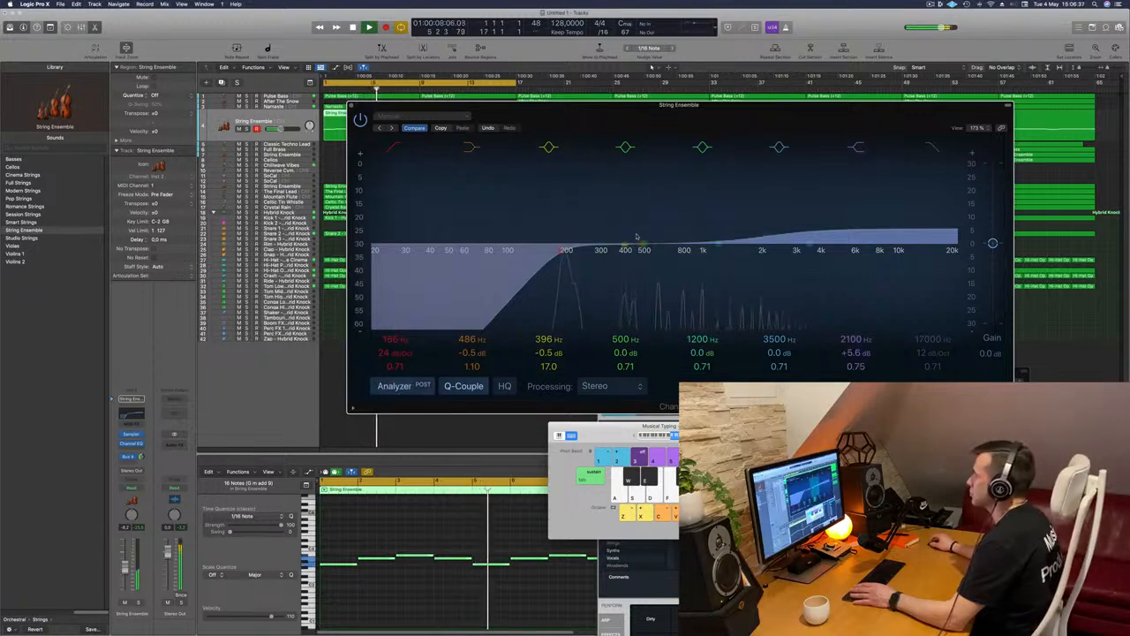
click(351, 106)
key(Return)
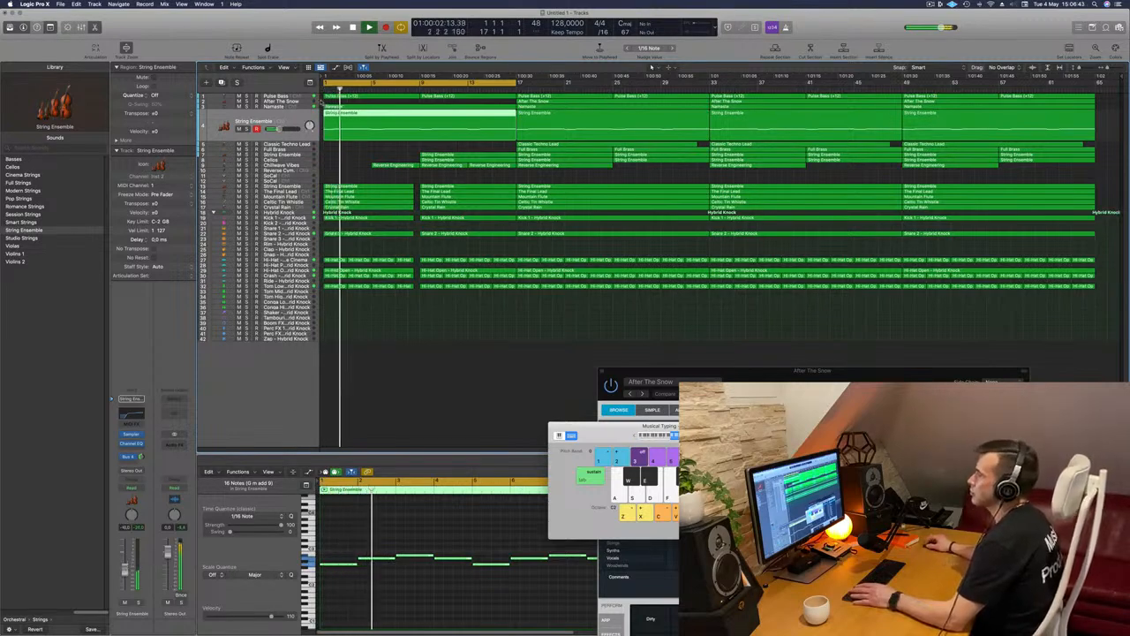
Inspect the Compressor settings on the Namaste track while the loop plays from the start
click(285, 106)
key(Return)
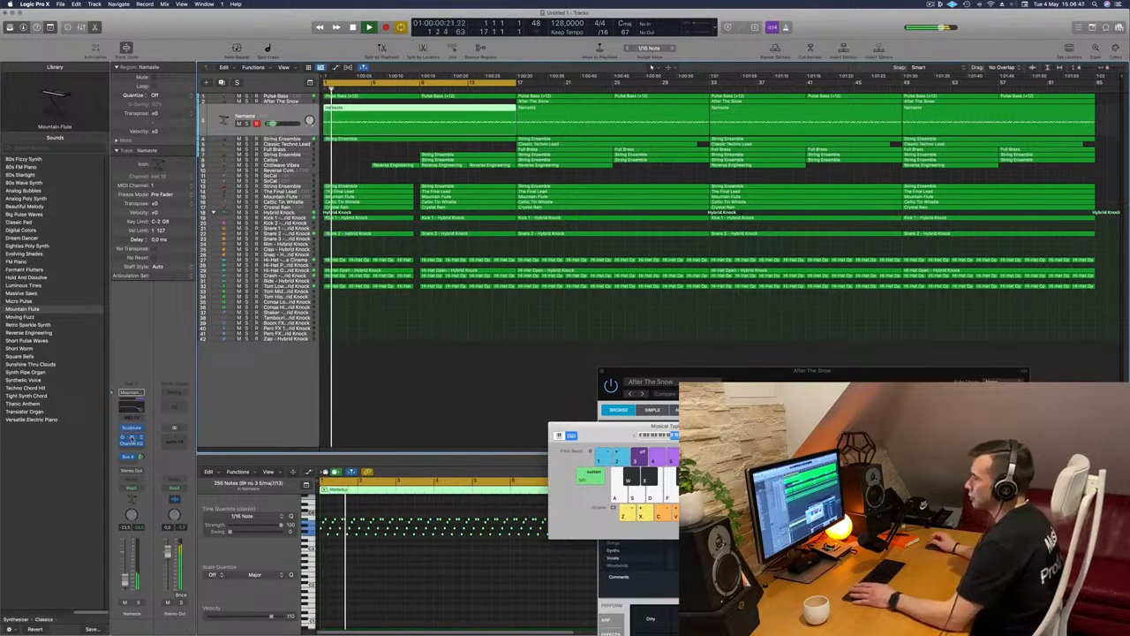
click(131, 438)
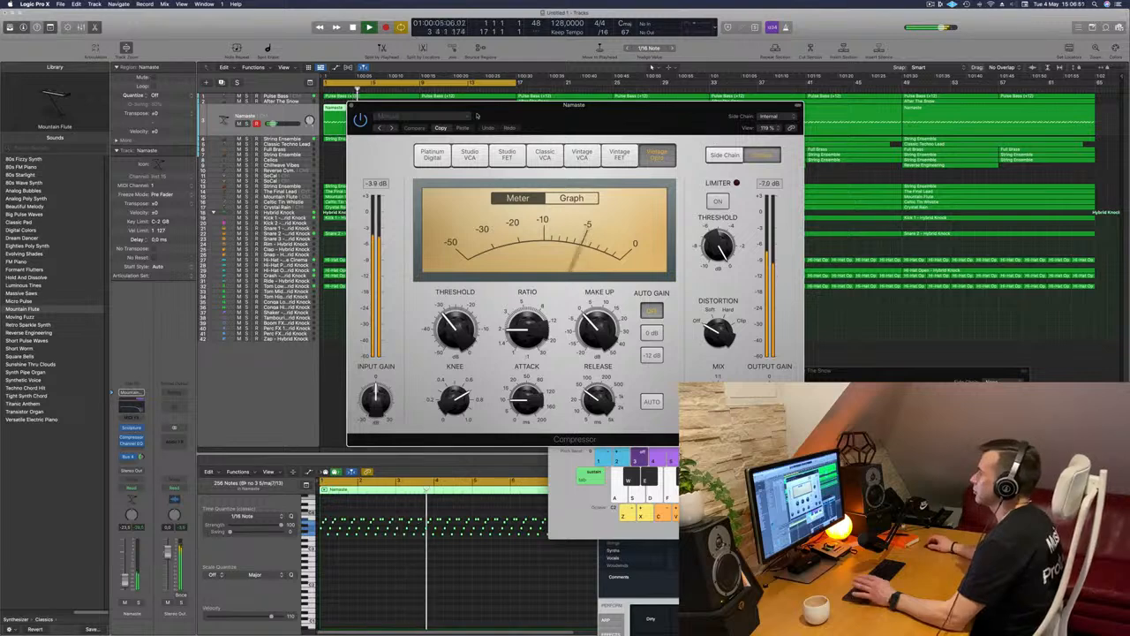
click(352, 107)
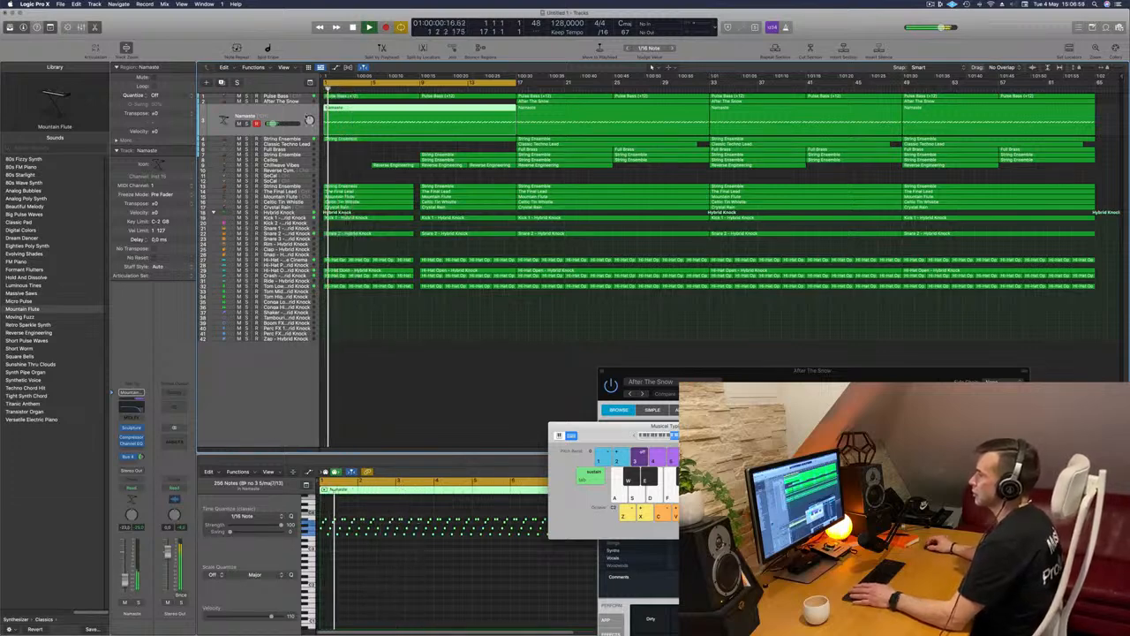
Add a Compressor to the Pulse Bass track and choose the Classic VCA model
click(277, 96)
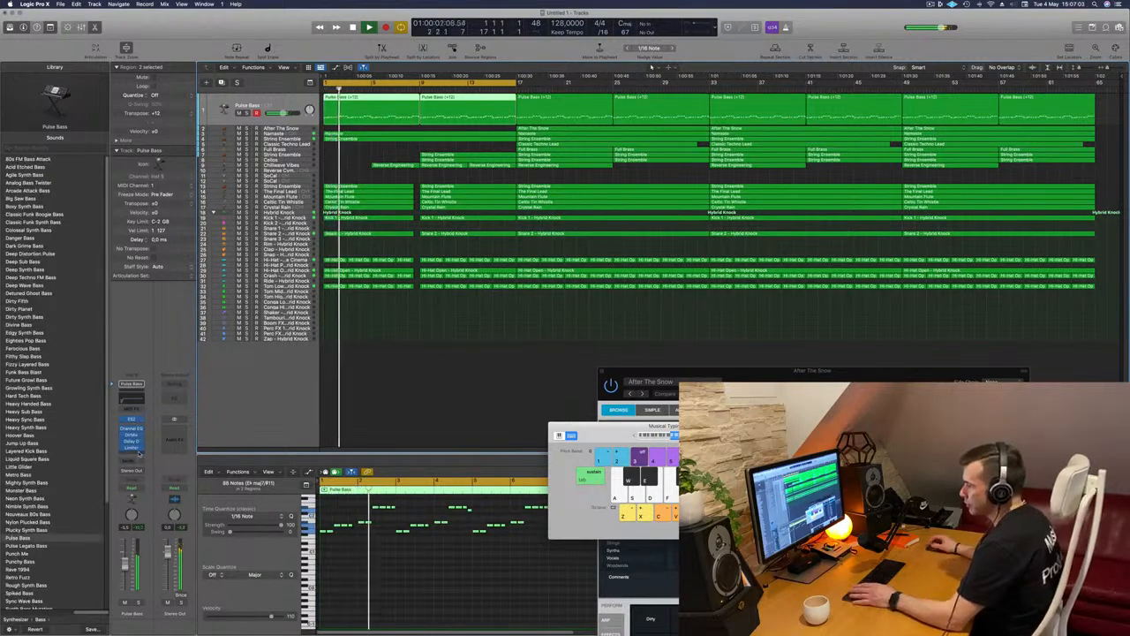
click(139, 453)
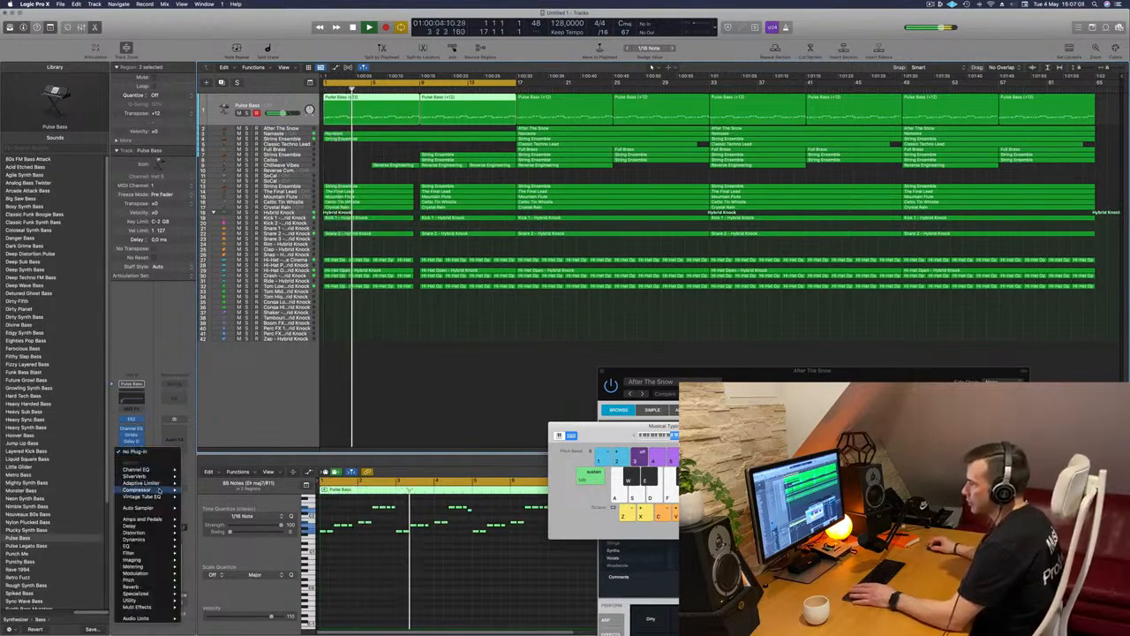
click(157, 489)
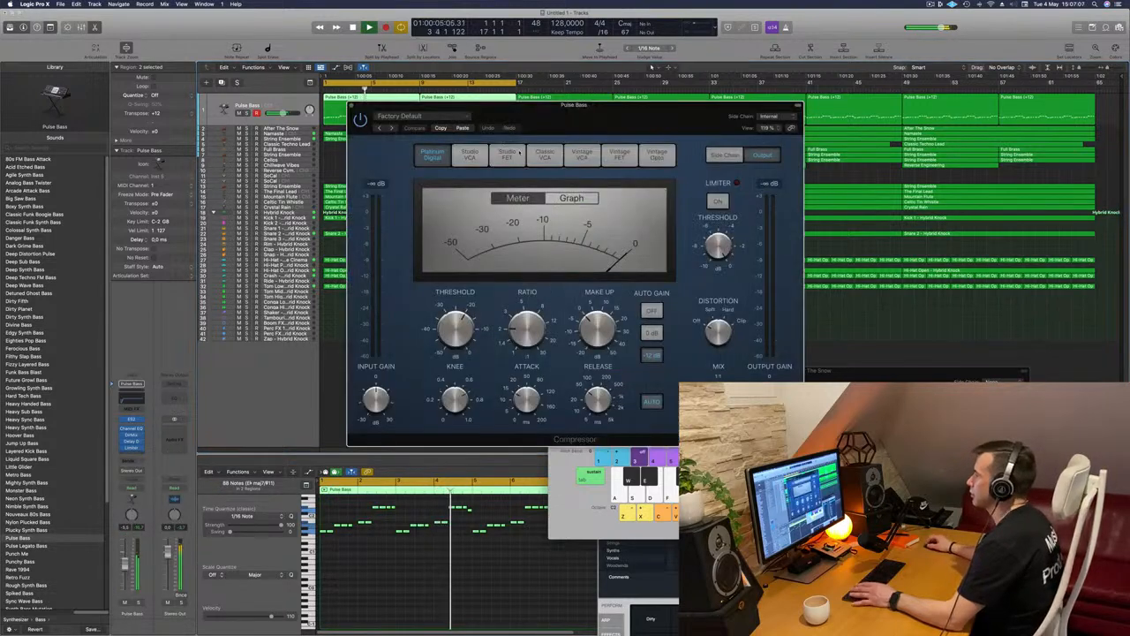
click(581, 155)
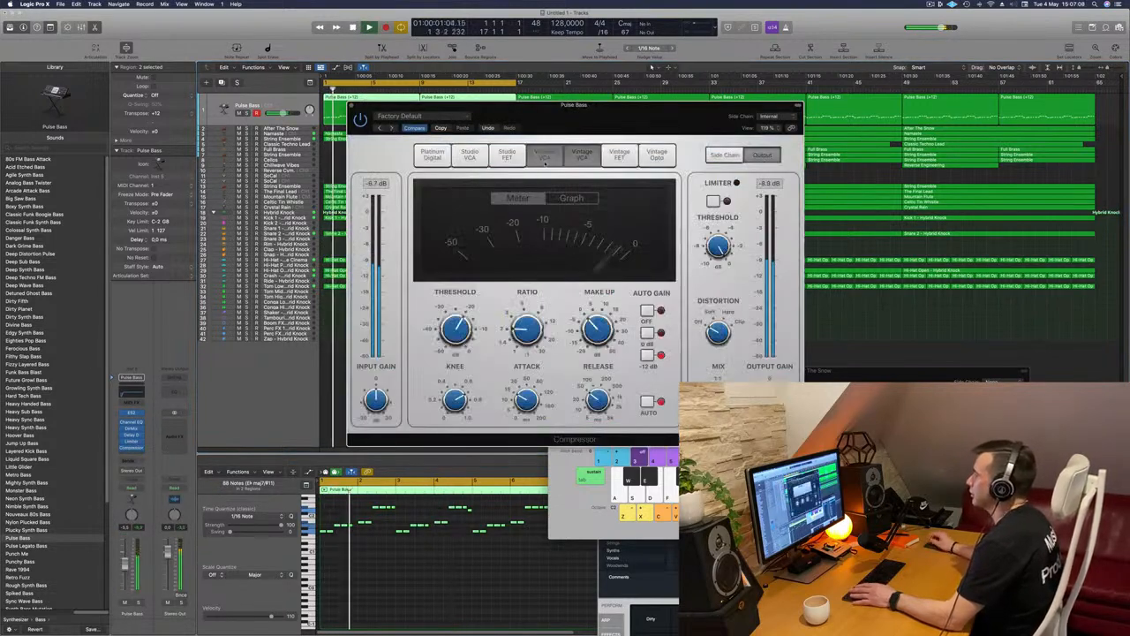
click(543, 156)
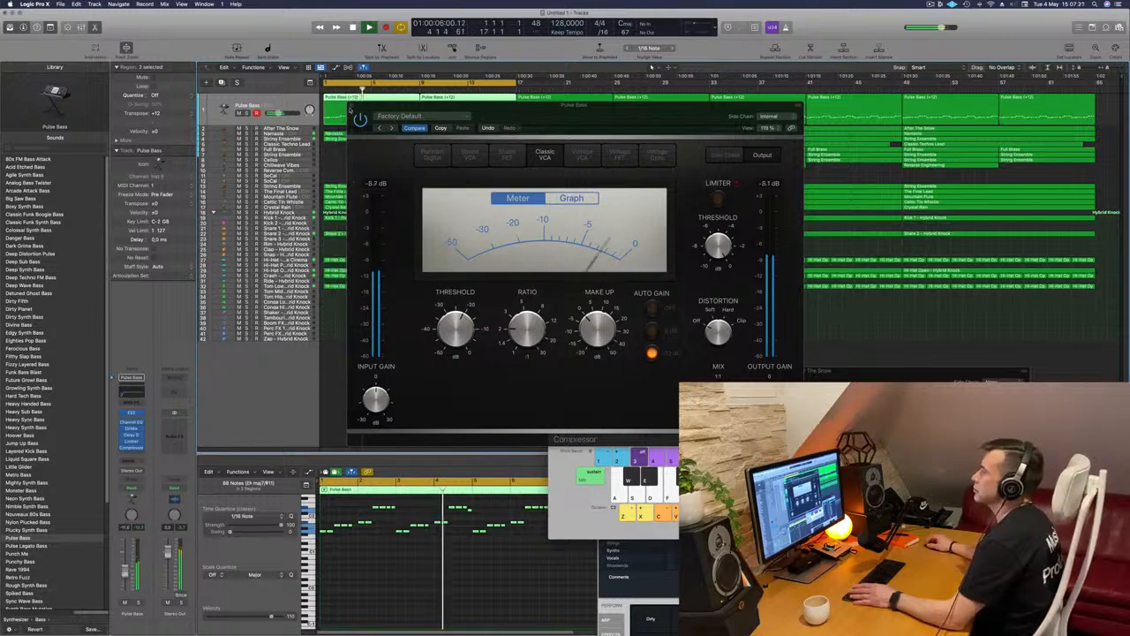
click(351, 107)
key(Return)
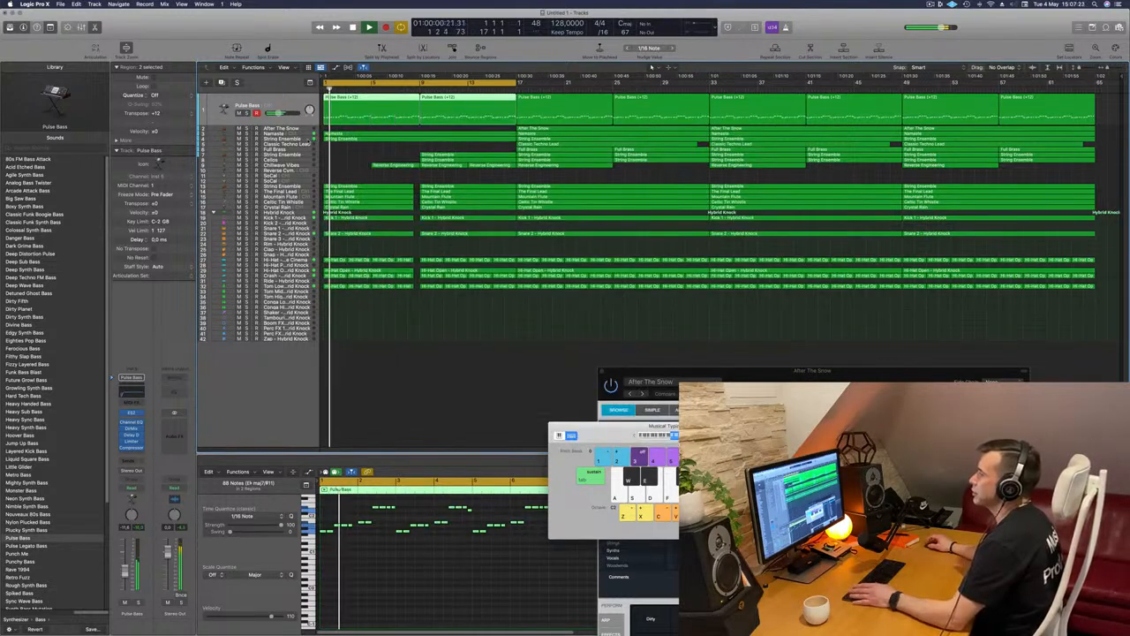
Listen to the upper String Ensemble and Chillwave Vibes tracks in the mix from the start of the arrangement
click(311, 140)
key(Return)
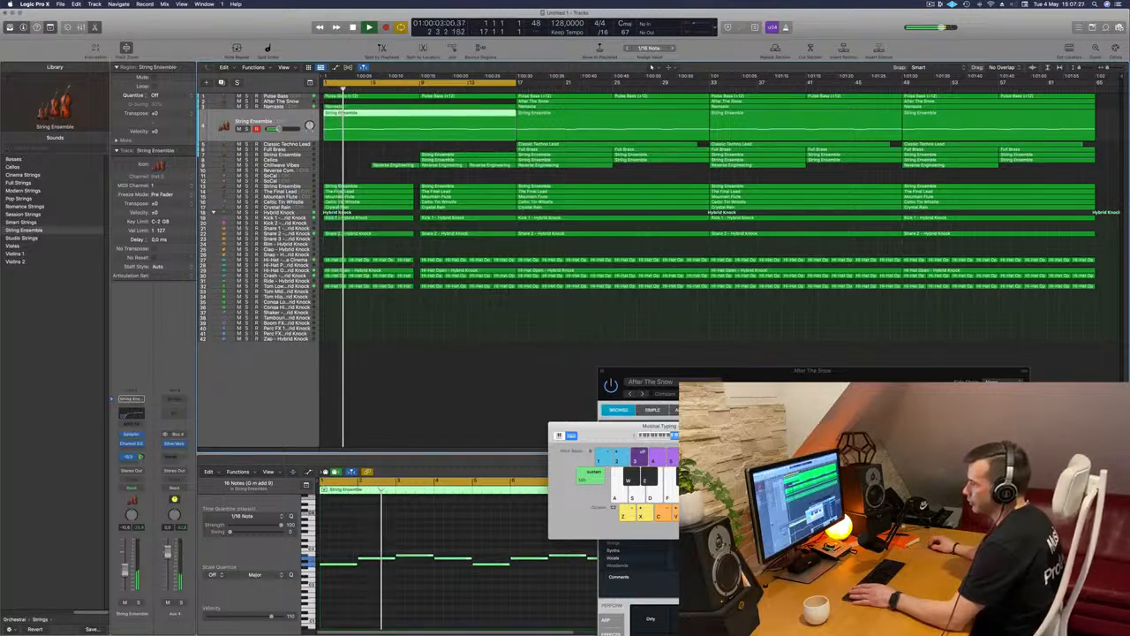
key(Return)
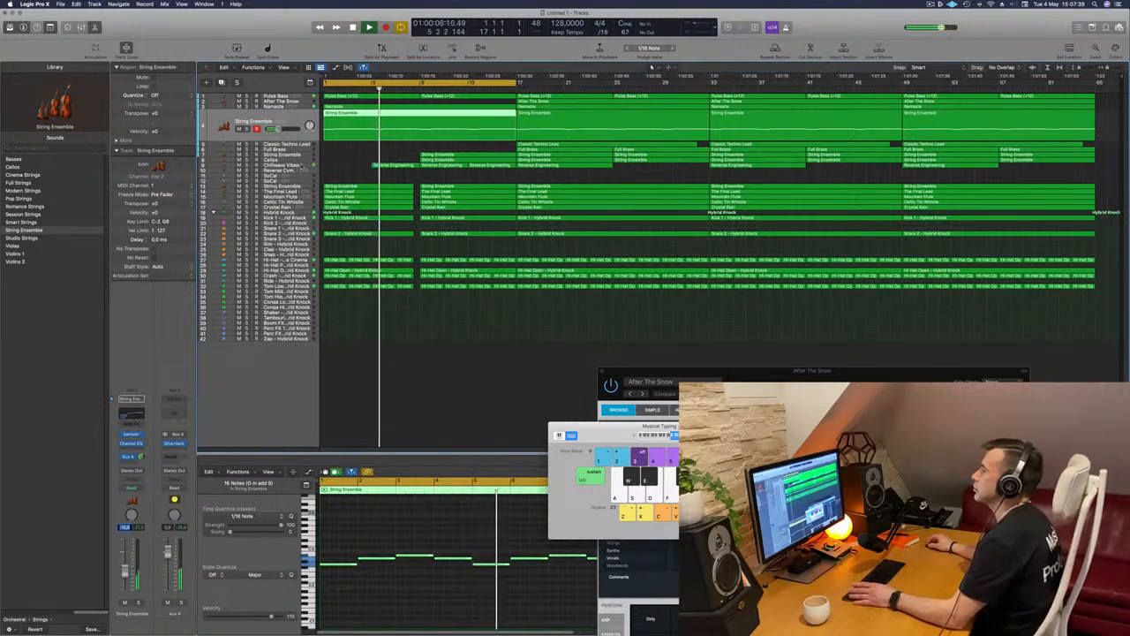
click(305, 165)
key(Return)
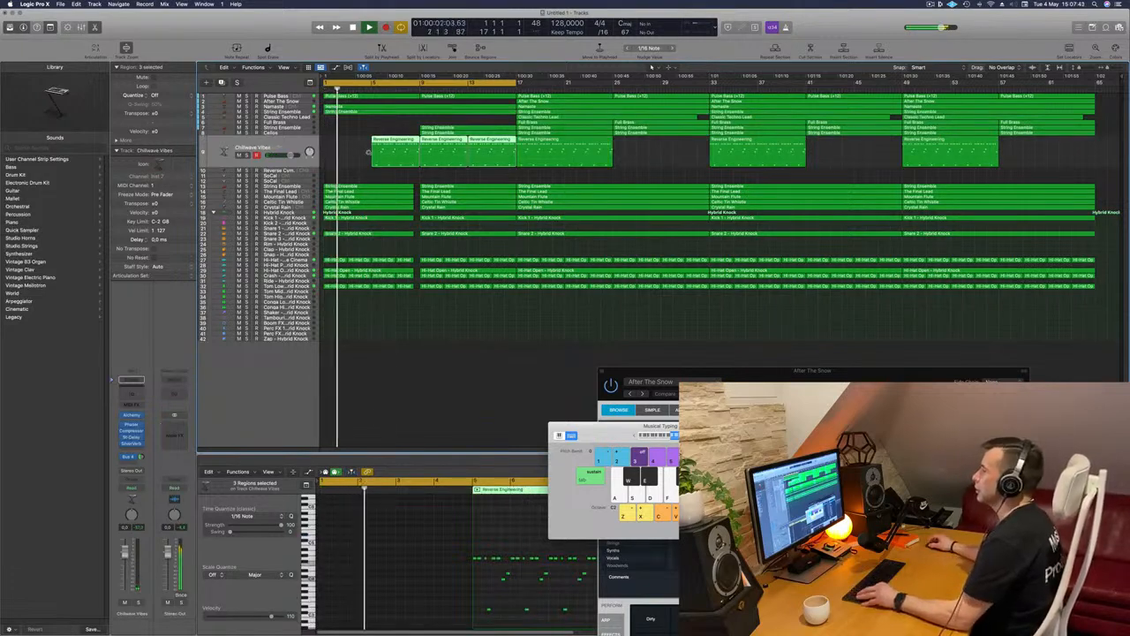
key(super+Right)
key(super+Left)
click(363, 168)
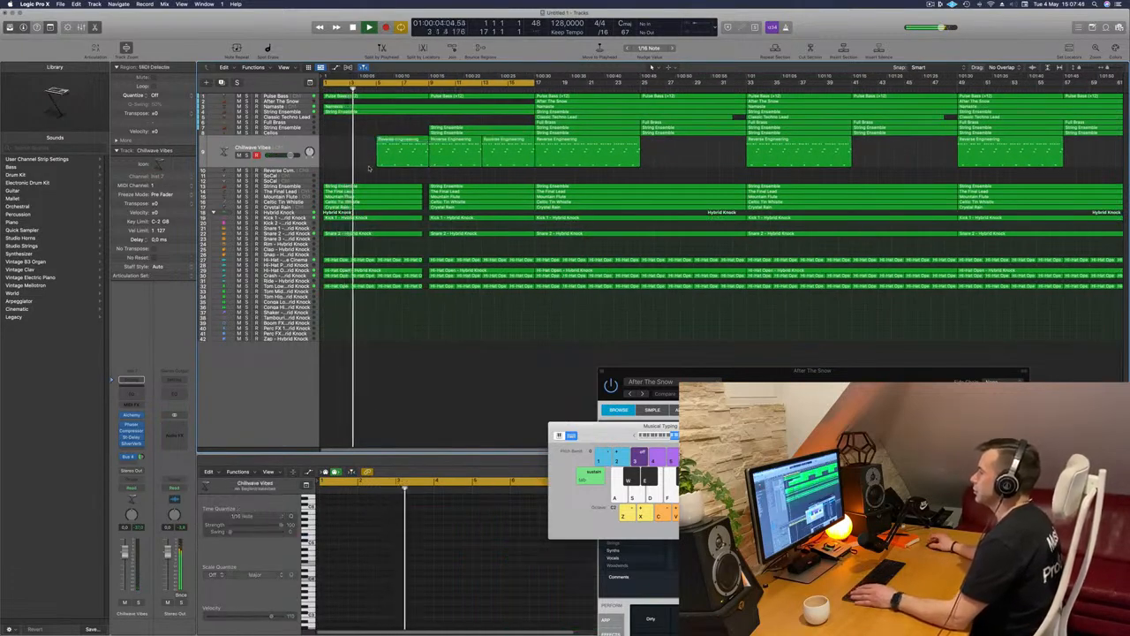
click(938, 4)
click(840, 33)
key(super+Left)
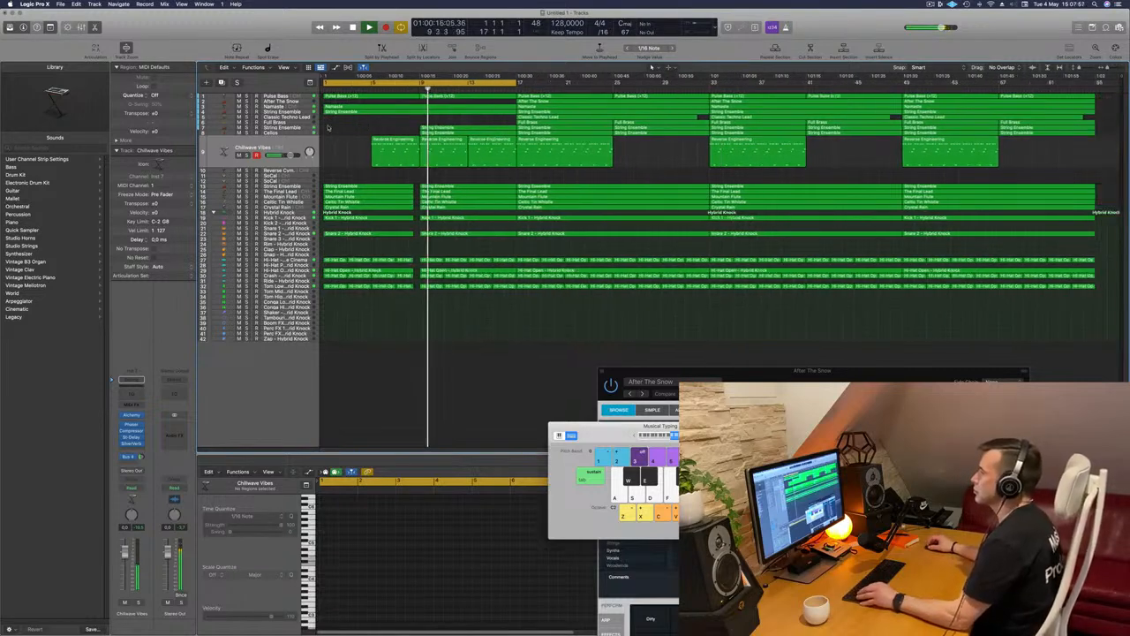
Audition the lower String Ensemble track and the Cellos track one after the other in solo
click(266, 128)
click(247, 145)
click(247, 144)
click(247, 160)
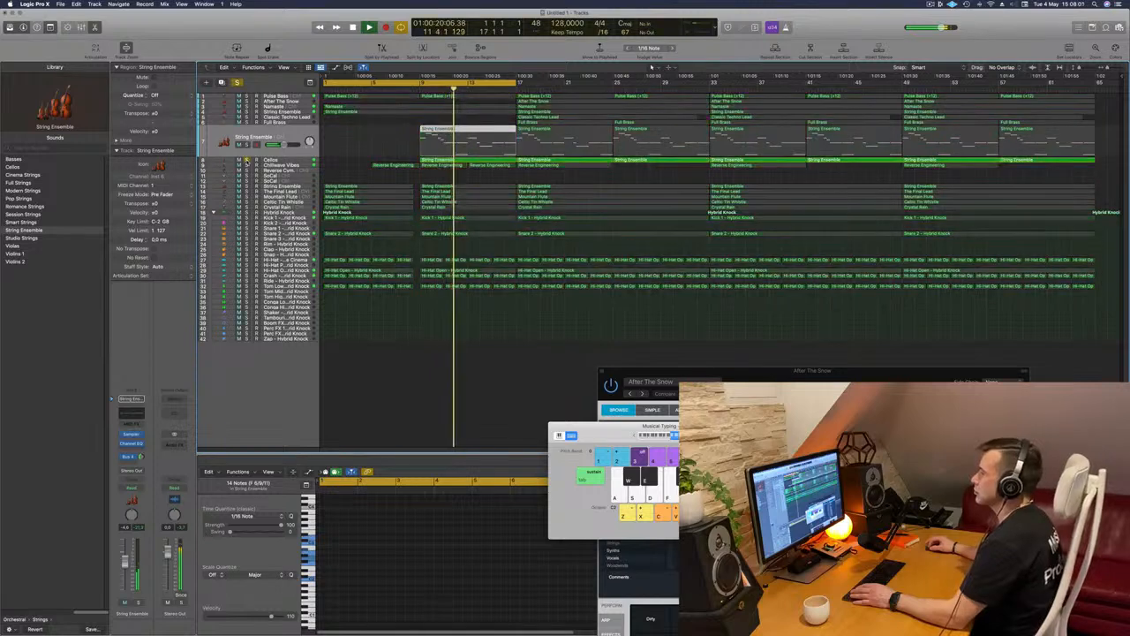
click(248, 161)
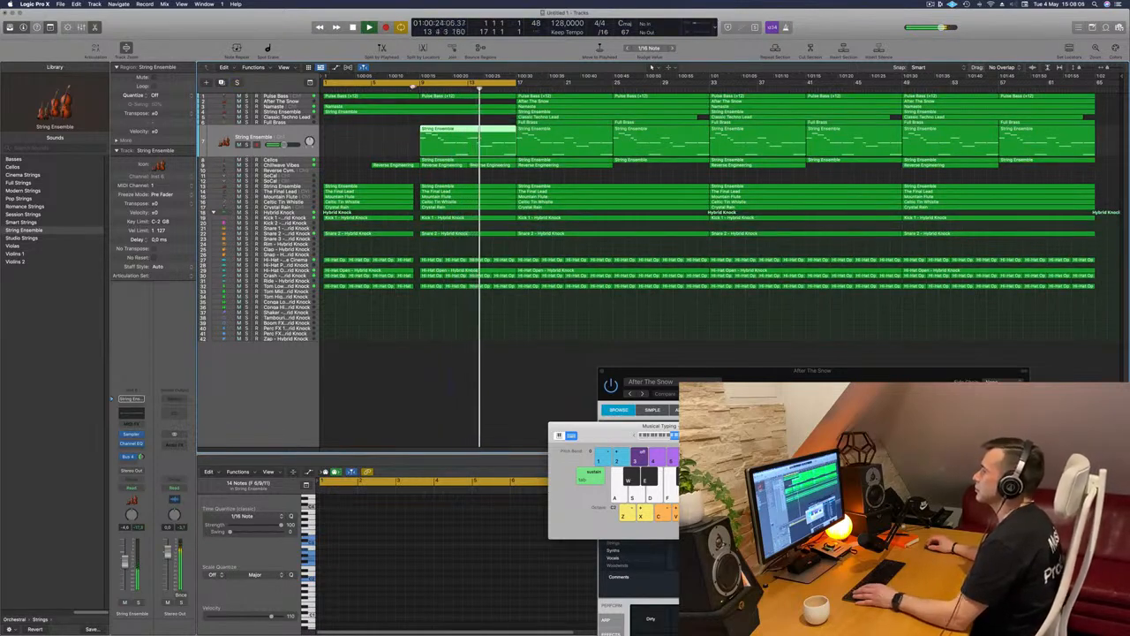
Add a marker at the start of the arrangement
drag(411, 88, 411, 92)
click(406, 133)
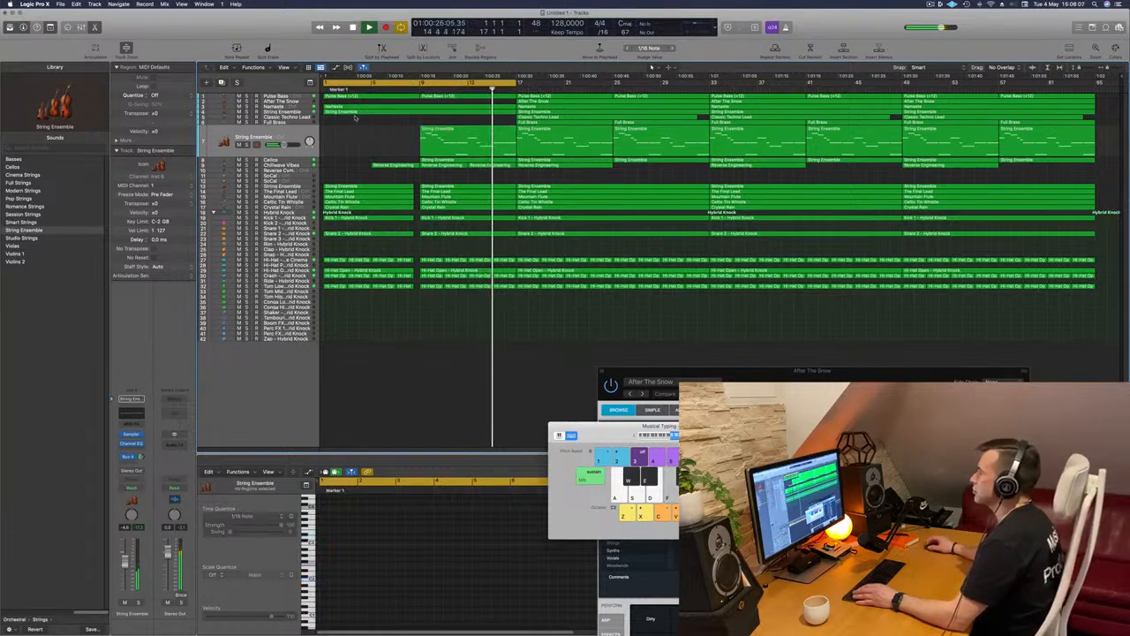
click(409, 92)
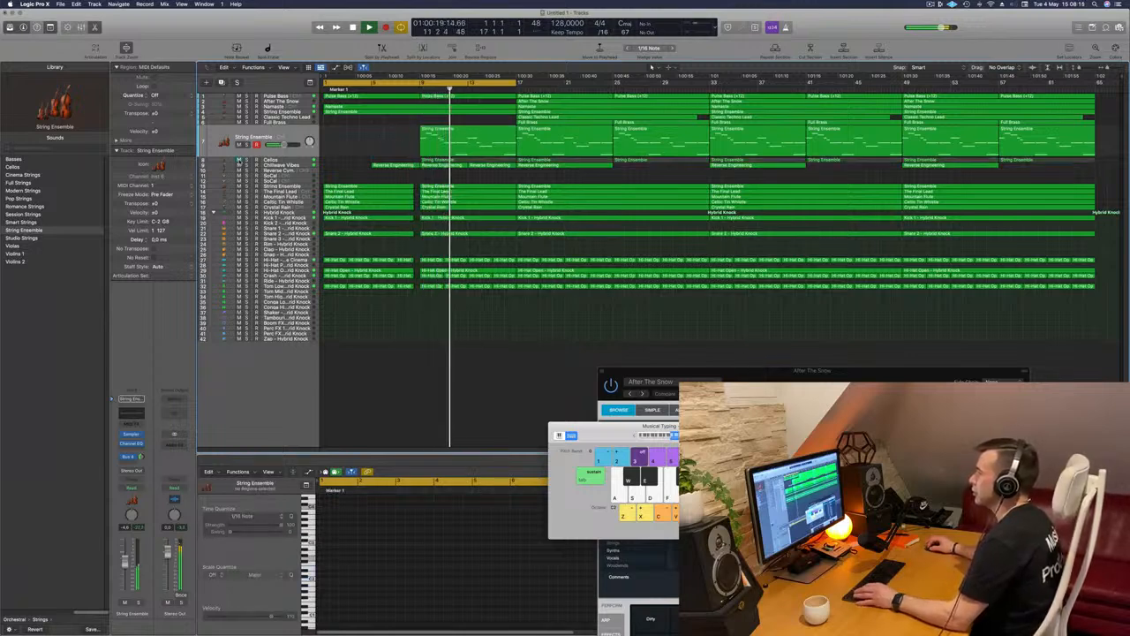
Enable the low cut in the lower String Ensemble's Channel EQ and limit the cycle range to bars 9 to 17
click(274, 155)
key(Return)
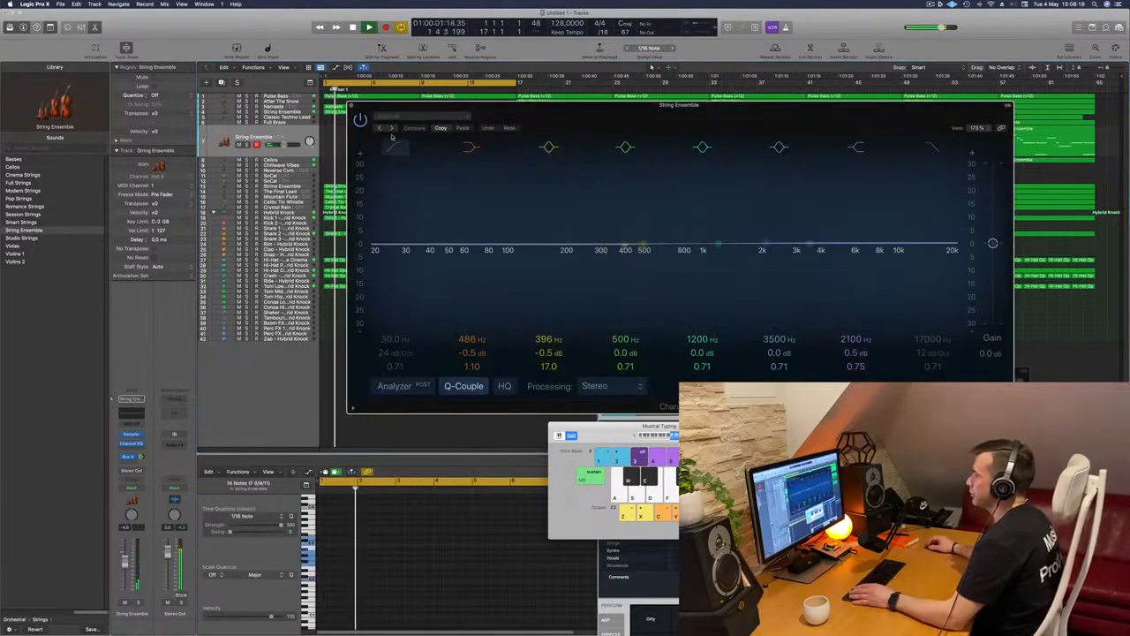
click(393, 148)
drag(371, 106, 330, 246)
key(Return)
drag(323, 83, 422, 83)
Set the lower String Ensemble's low cut to 177 Hz at 24 dB/Oct and boost its high shelf
drag(536, 242, 638, 182)
drag(456, 272, 590, 290)
drag(787, 320, 789, 312)
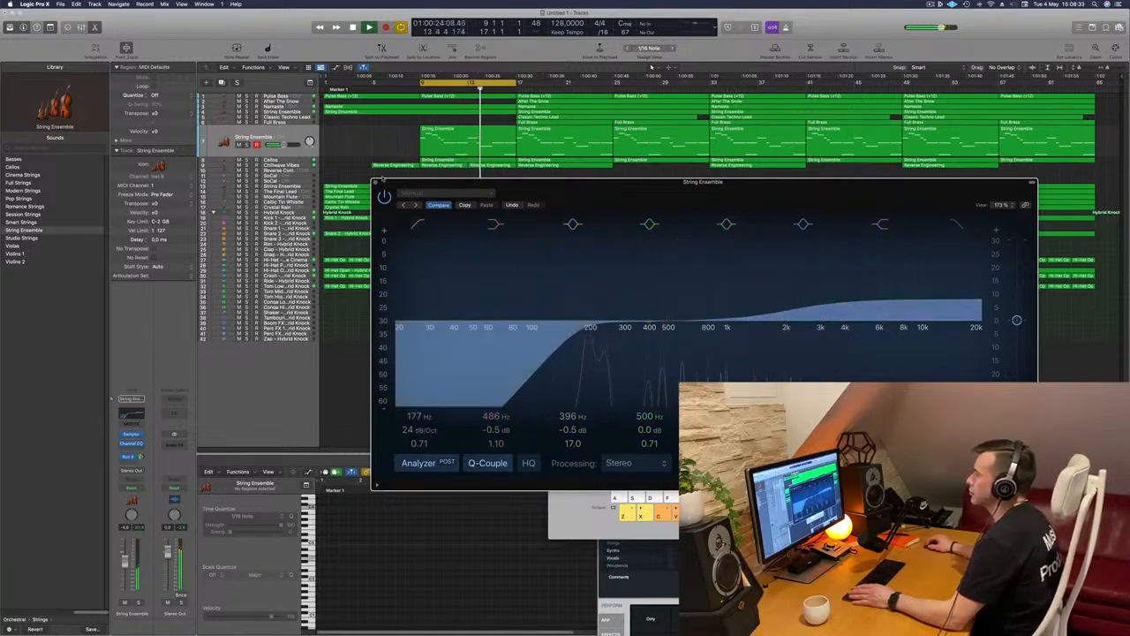
click(375, 183)
Solo the lower String Ensemble and Cellos tracks and play them together in the cycle range
click(246, 144)
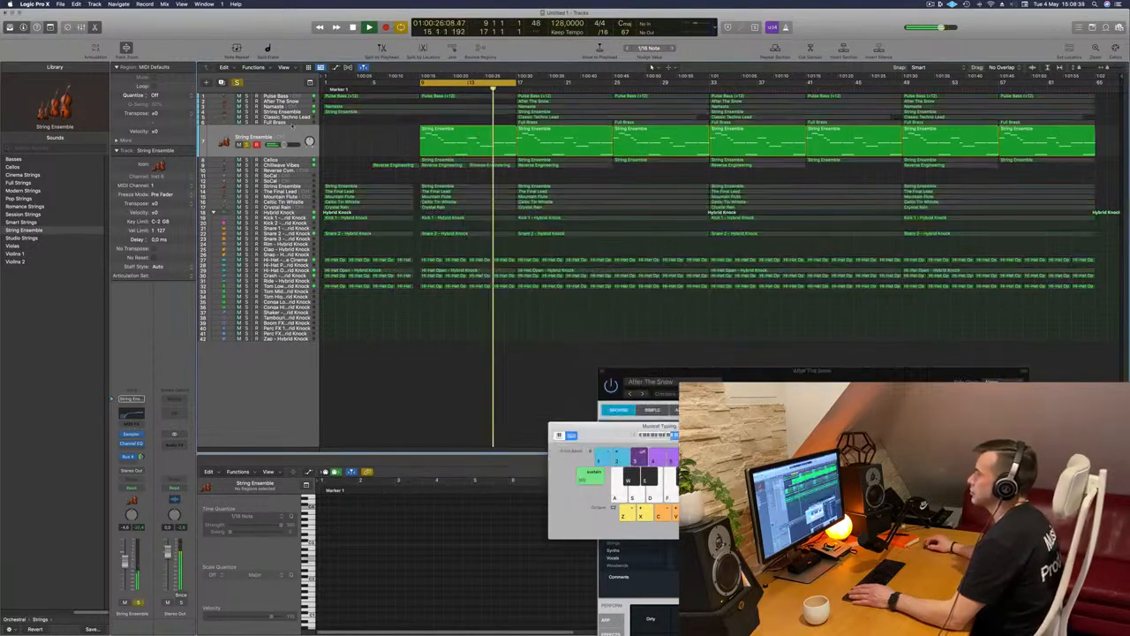
key(space)
key(space)
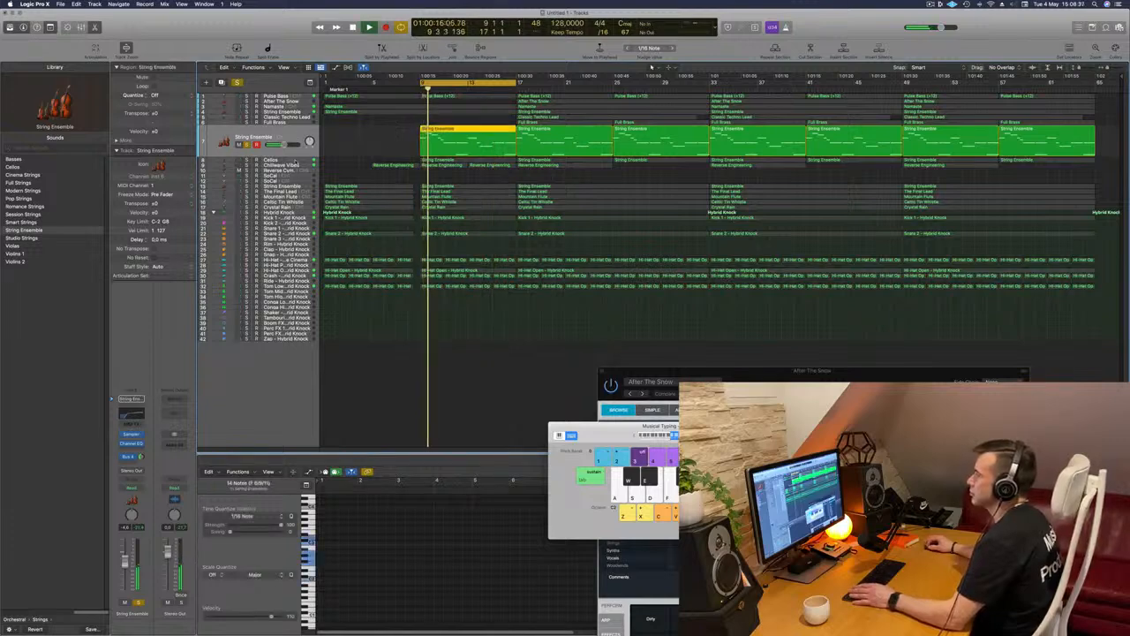
click(294, 160)
key(space)
key(space)
click(246, 150)
key(space)
Enable the low cut in the Cellos track's Channel EQ and set it to 306 Hz at 24 dB/Oct
key(space)
click(132, 399)
key(space)
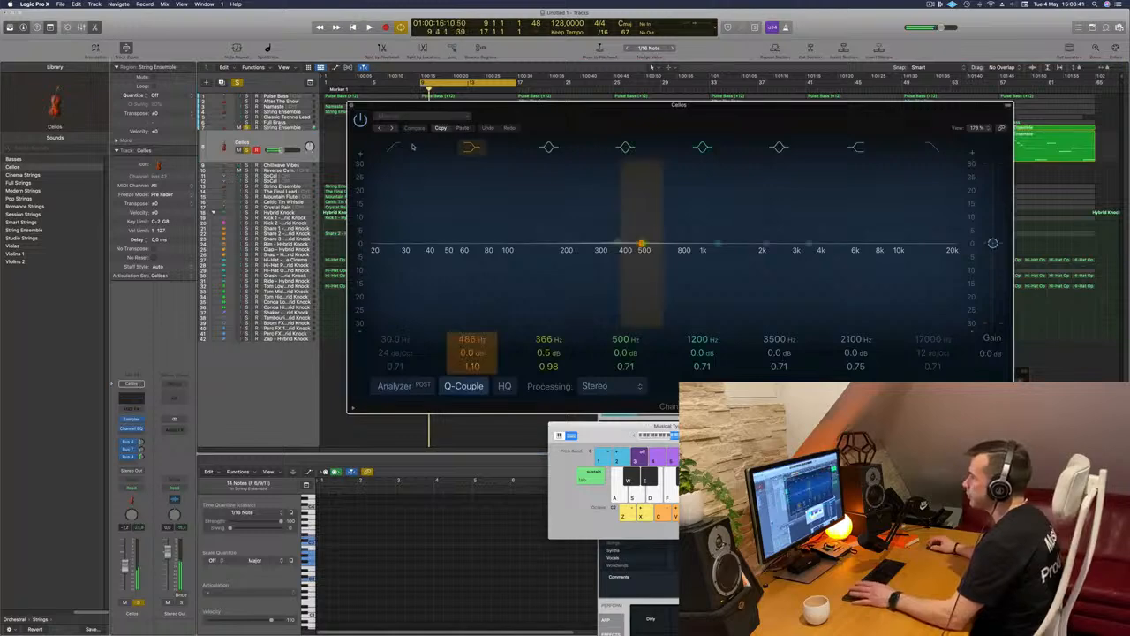
key(space)
drag(391, 222, 602, 226)
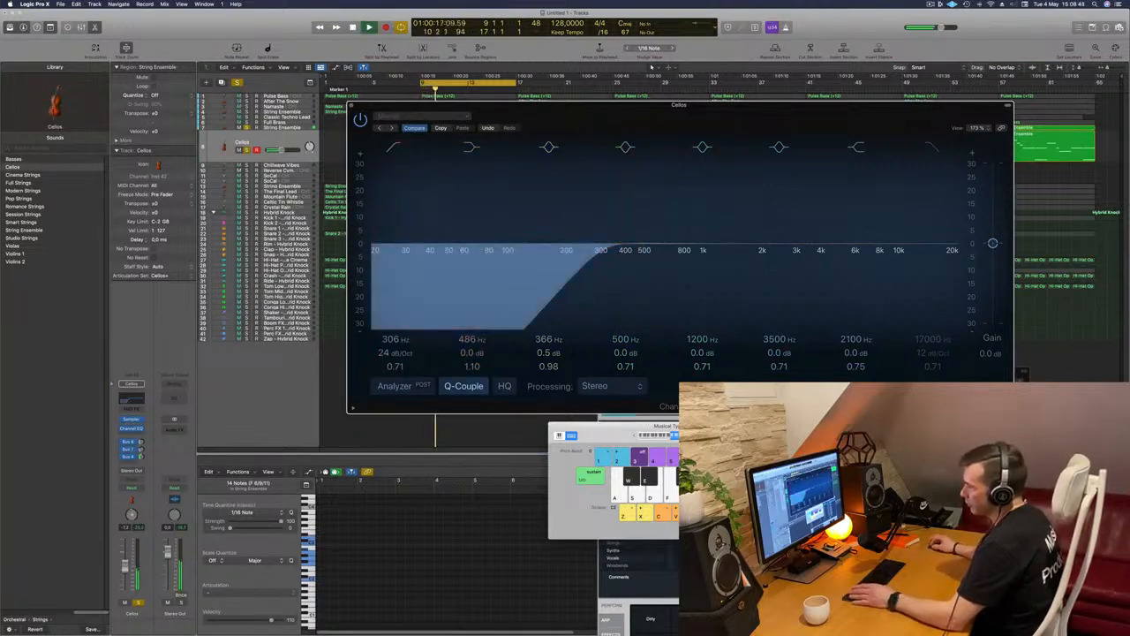
click(351, 106)
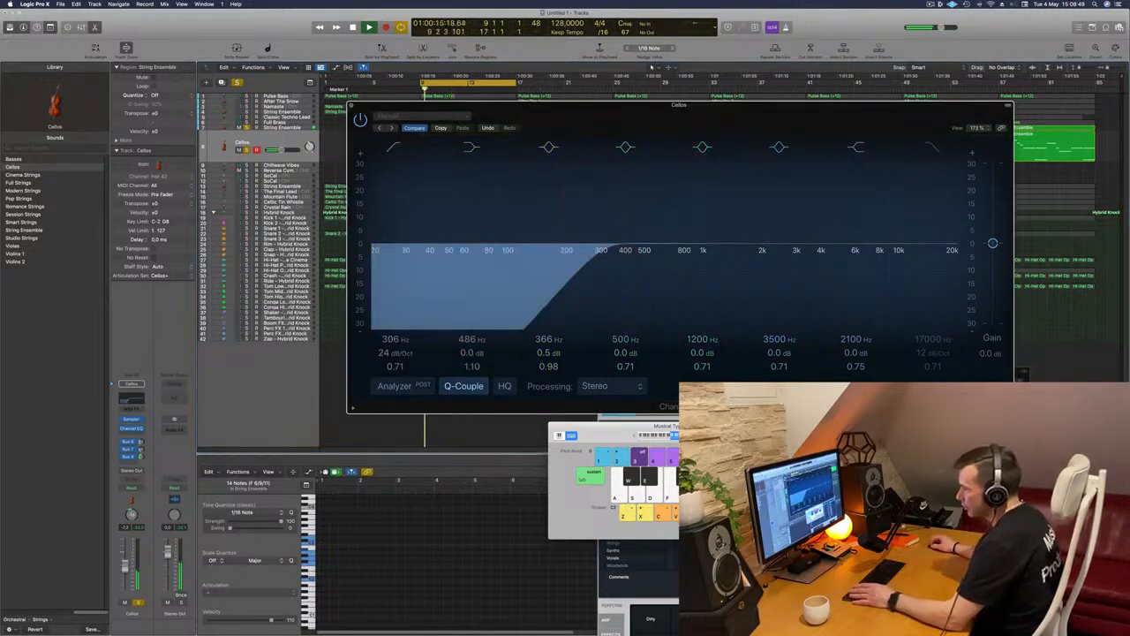
click(358, 106)
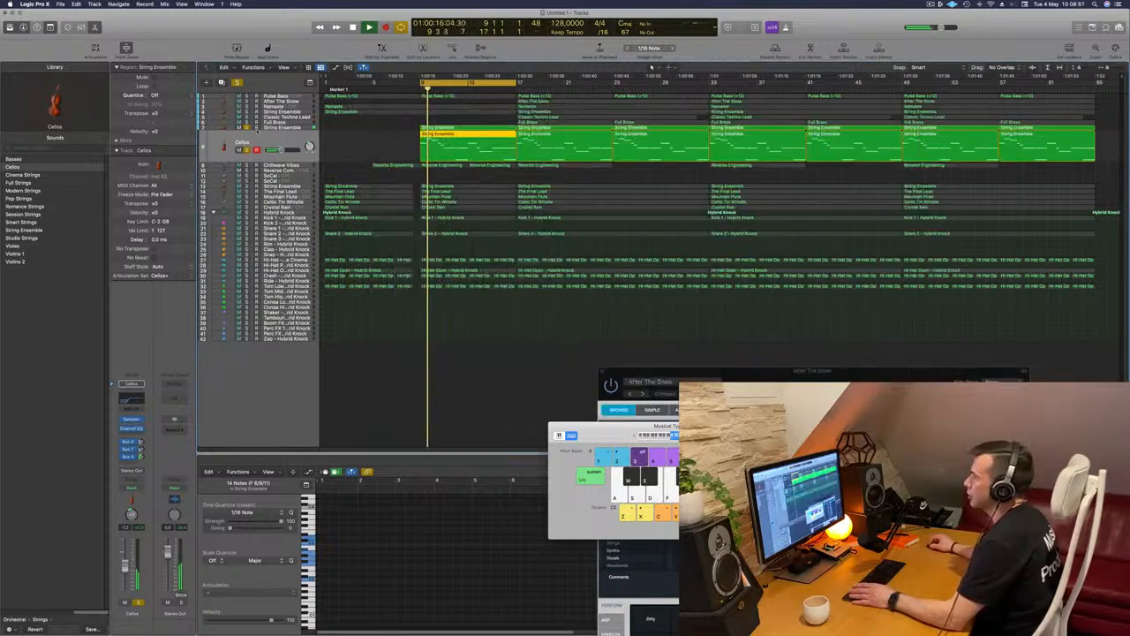
Compare the Cellos alone and together with the lower String Ensemble by switching the String Ensemble's solo off and on
click(249, 128)
click(282, 128)
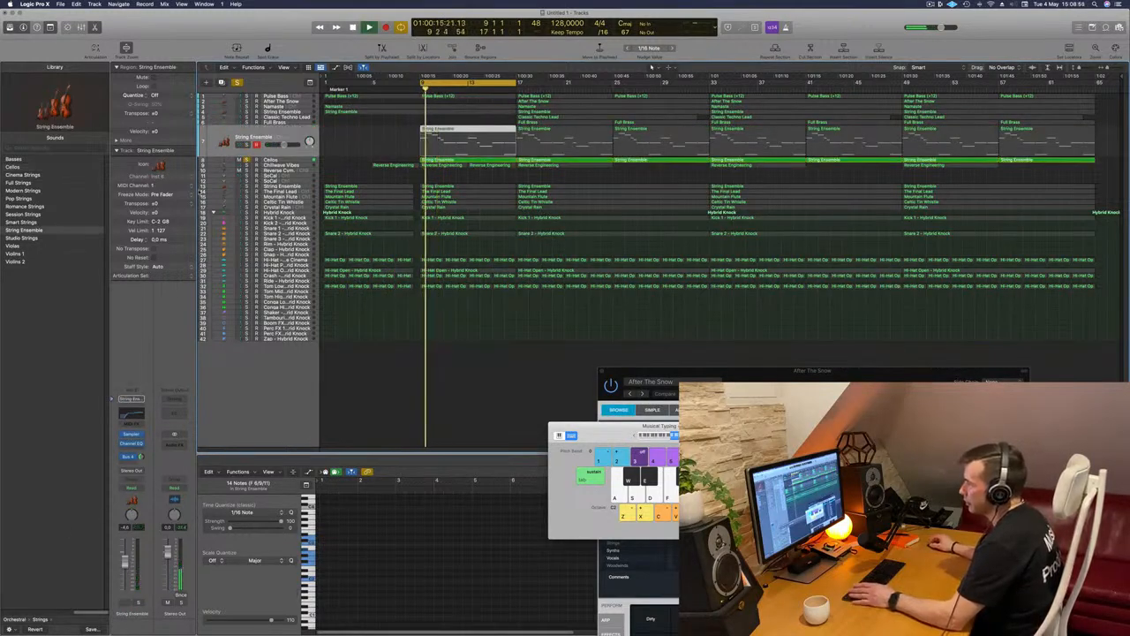
click(247, 144)
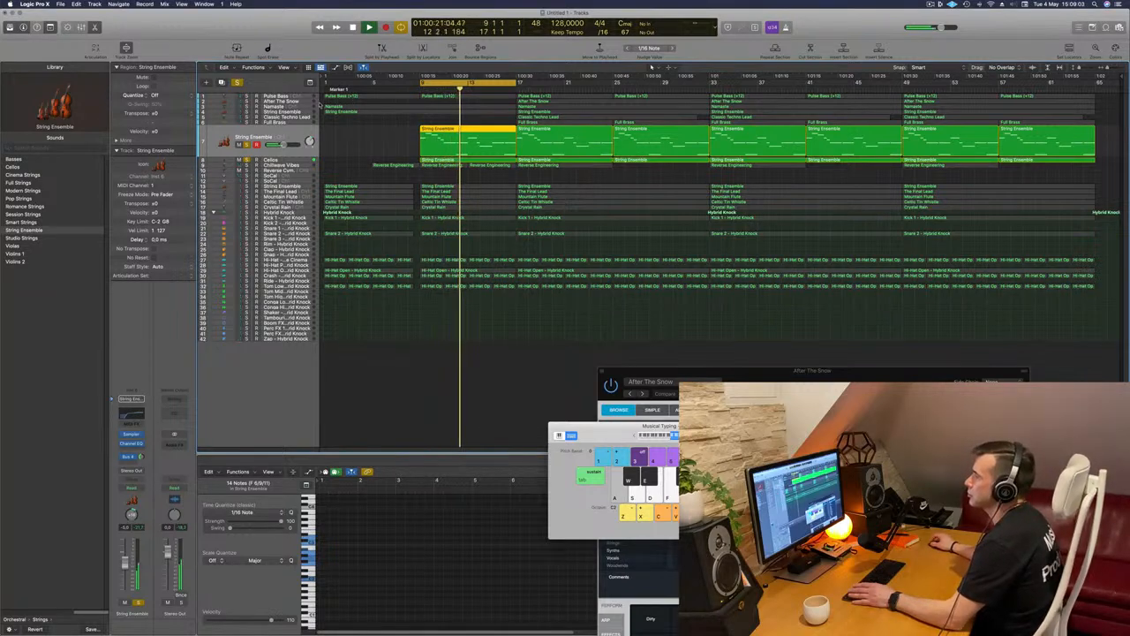
Add the Pulse Bass, Namaste and upper String Ensemble tracks to the soloed group while playing the cycle range
click(247, 97)
key(space)
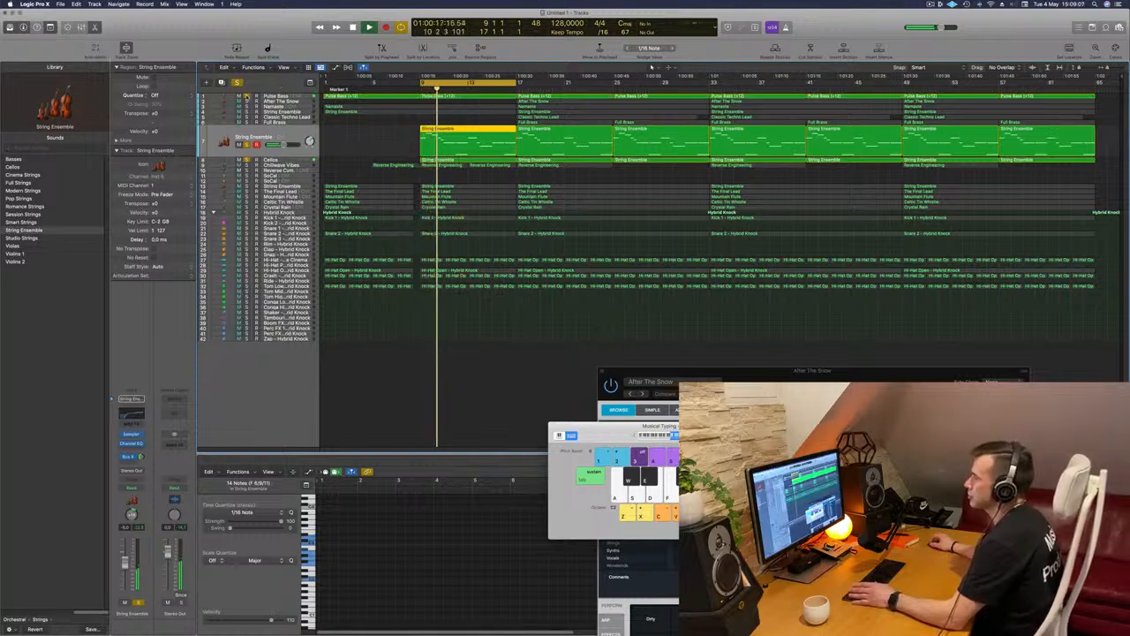
click(246, 106)
click(247, 116)
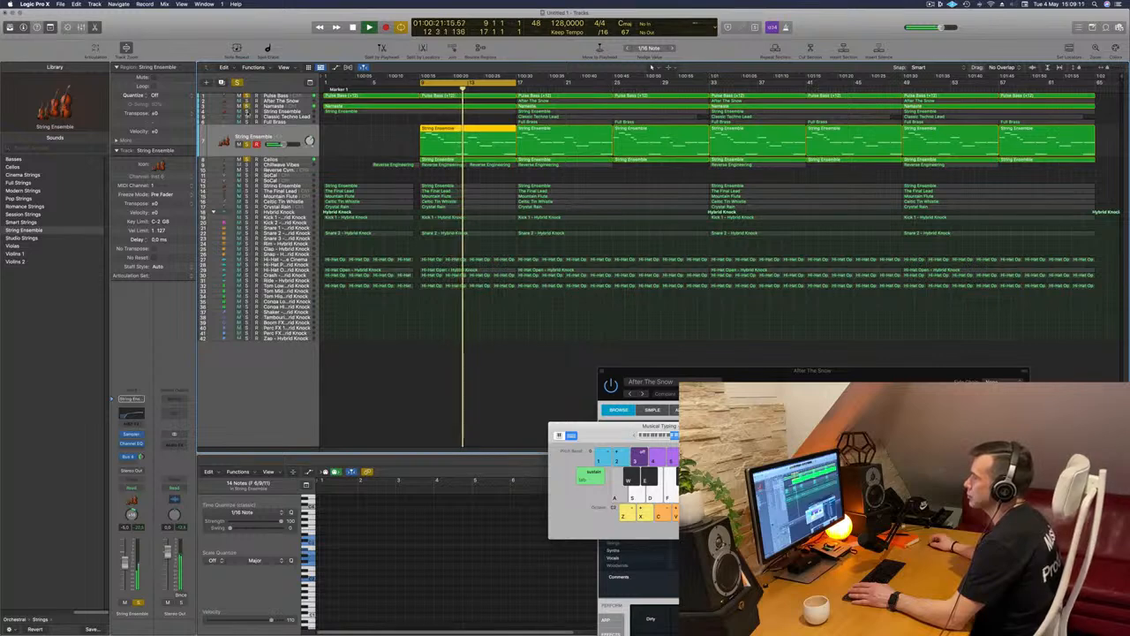
click(247, 111)
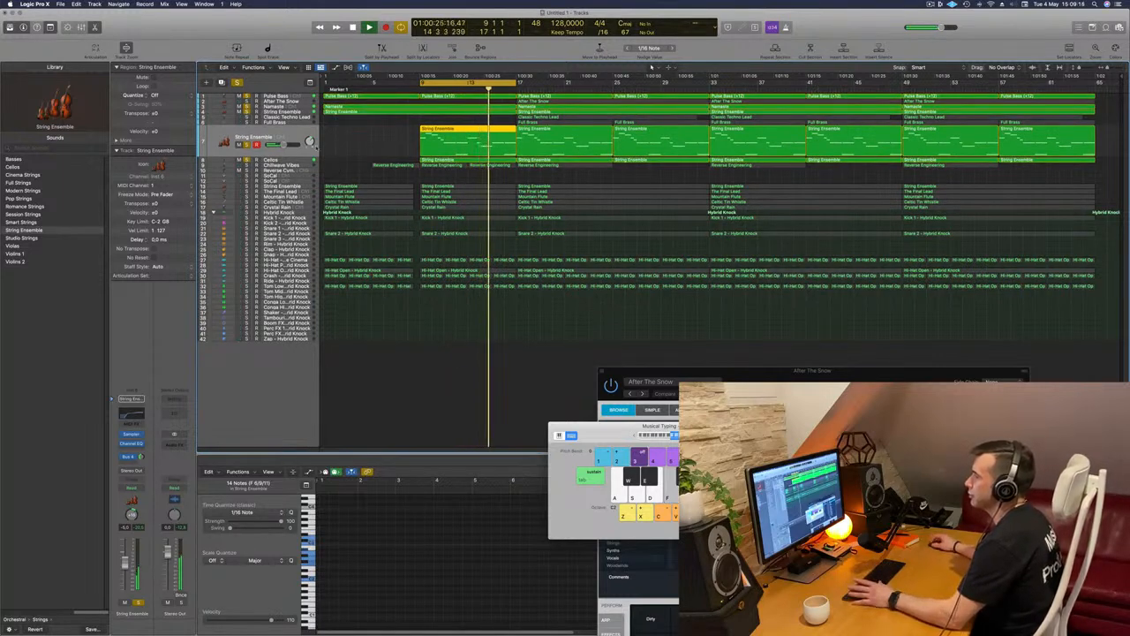
Clear all track solos and play the full mix in the cycle range, checking the lower String Ensemble and Cellos tracks
click(237, 82)
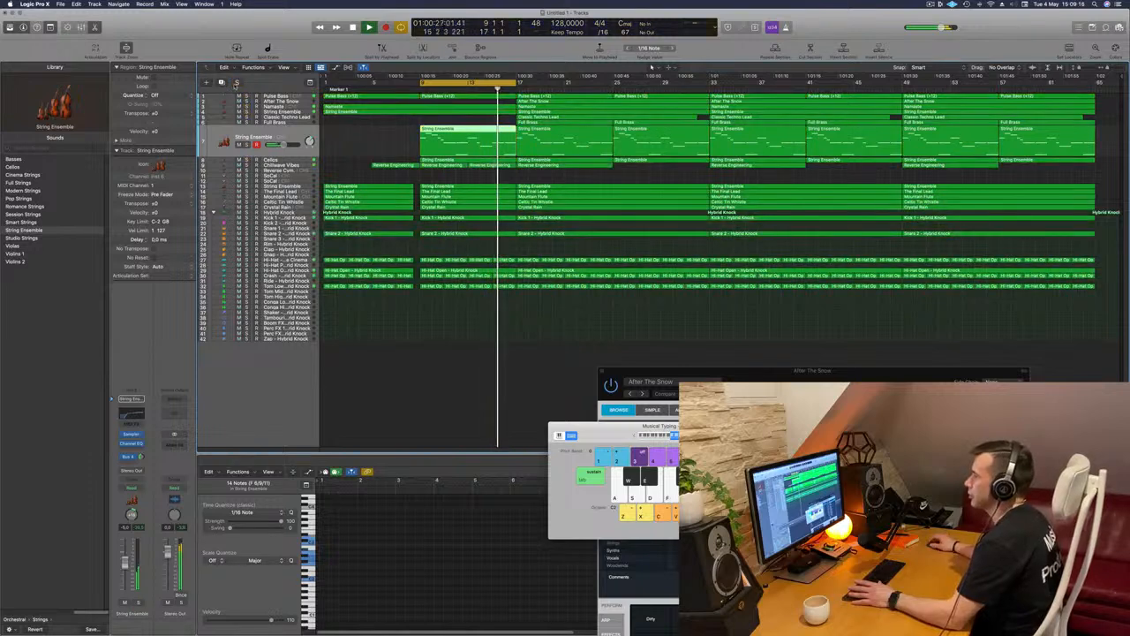
click(372, 377)
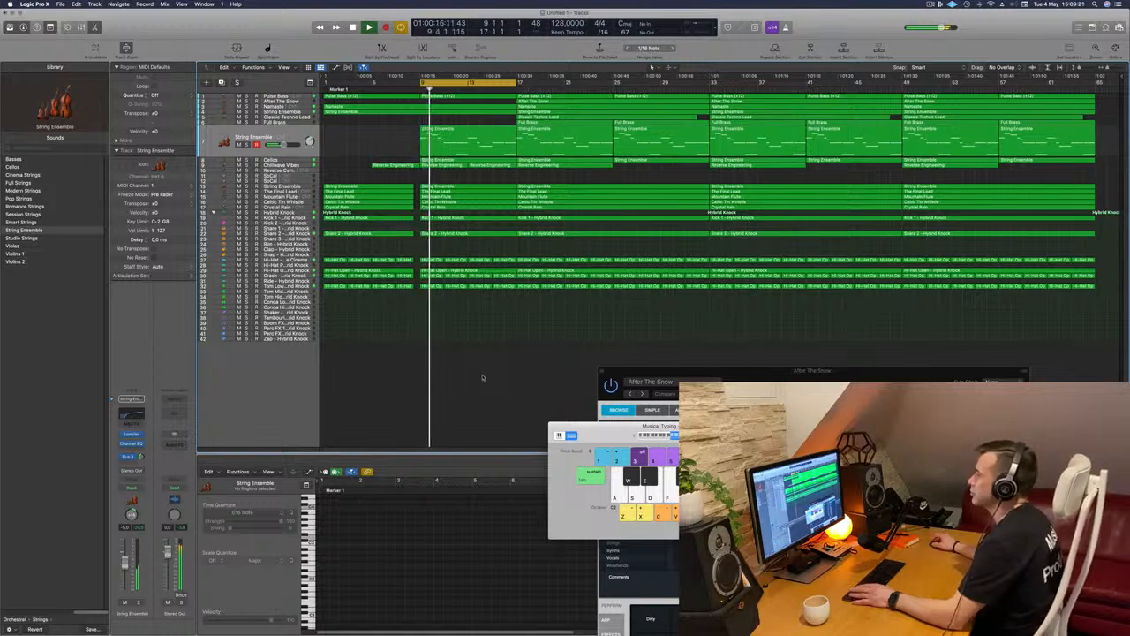
key(Return)
click(245, 153)
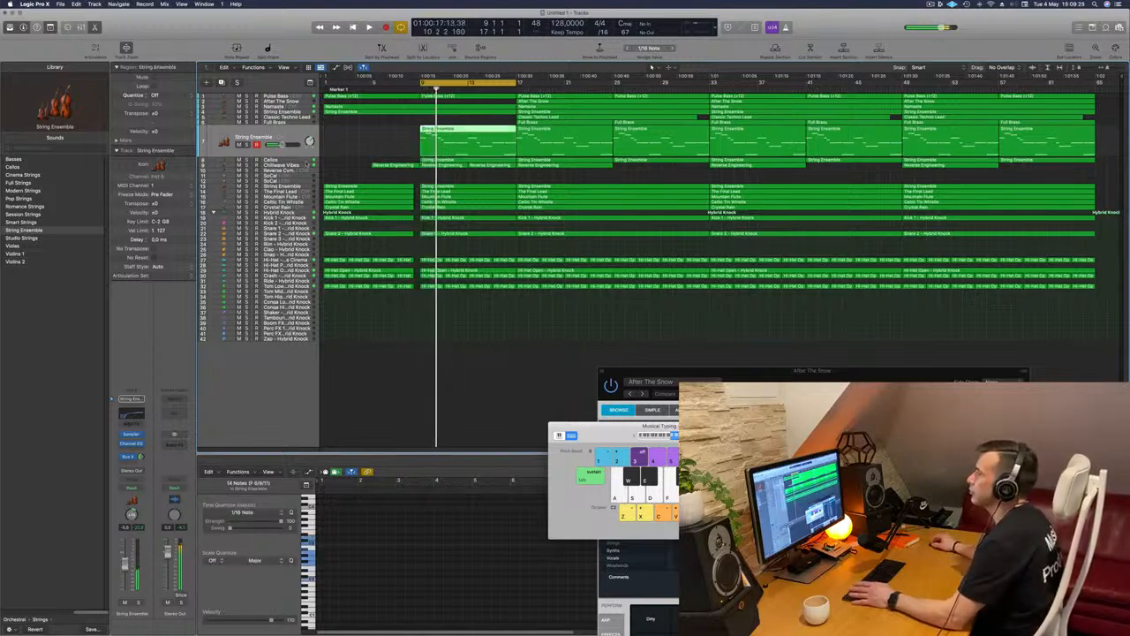
click(303, 162)
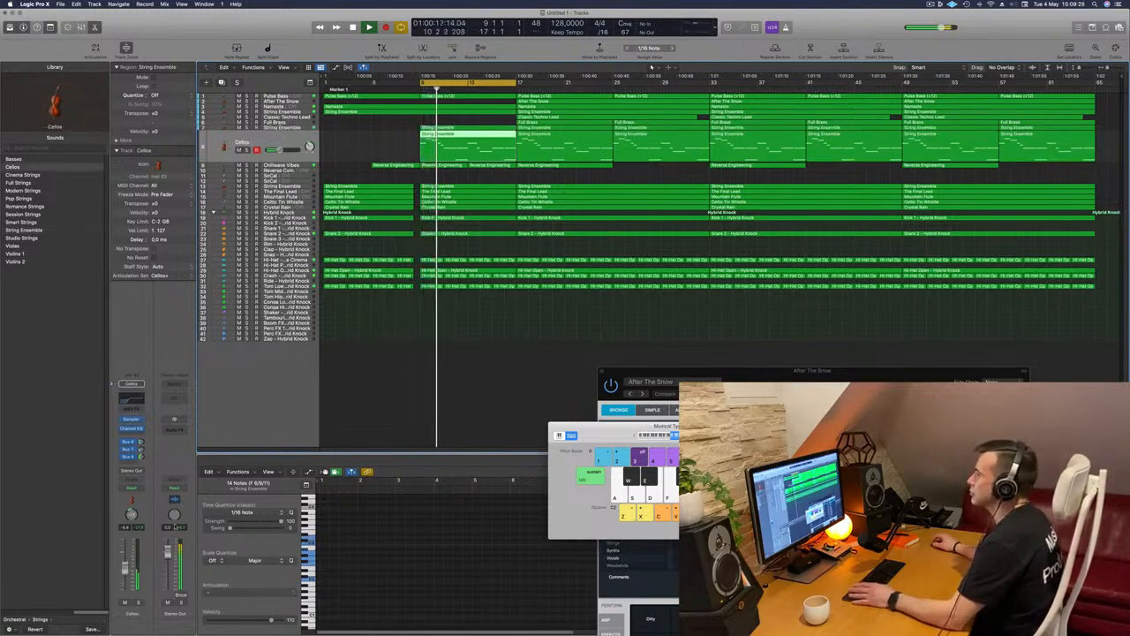
click(475, 371)
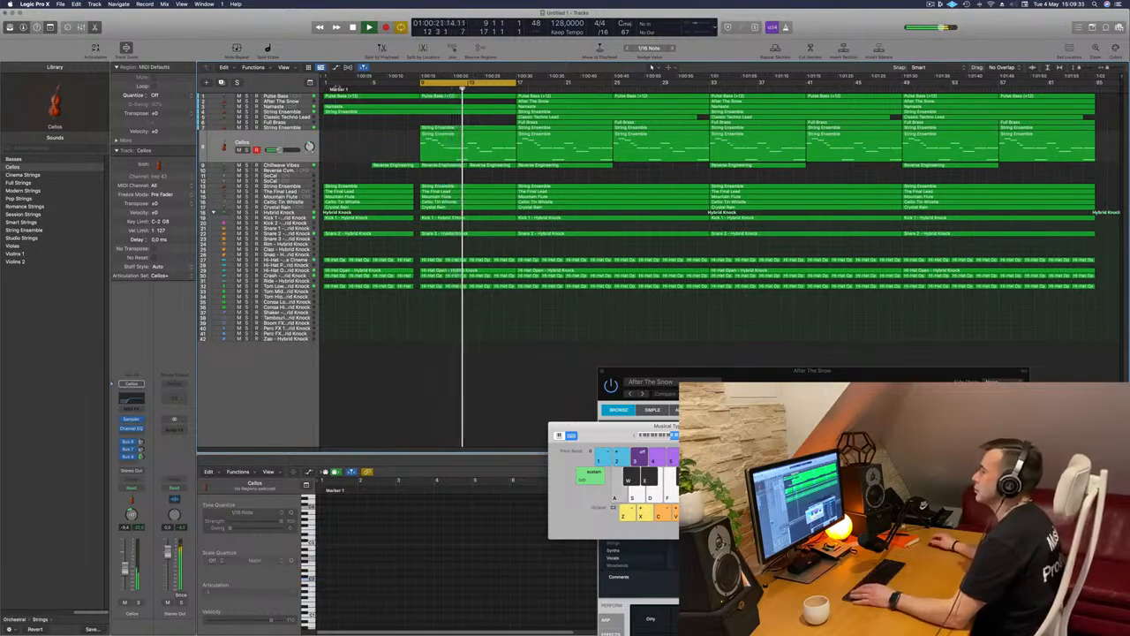
key(super+Right)
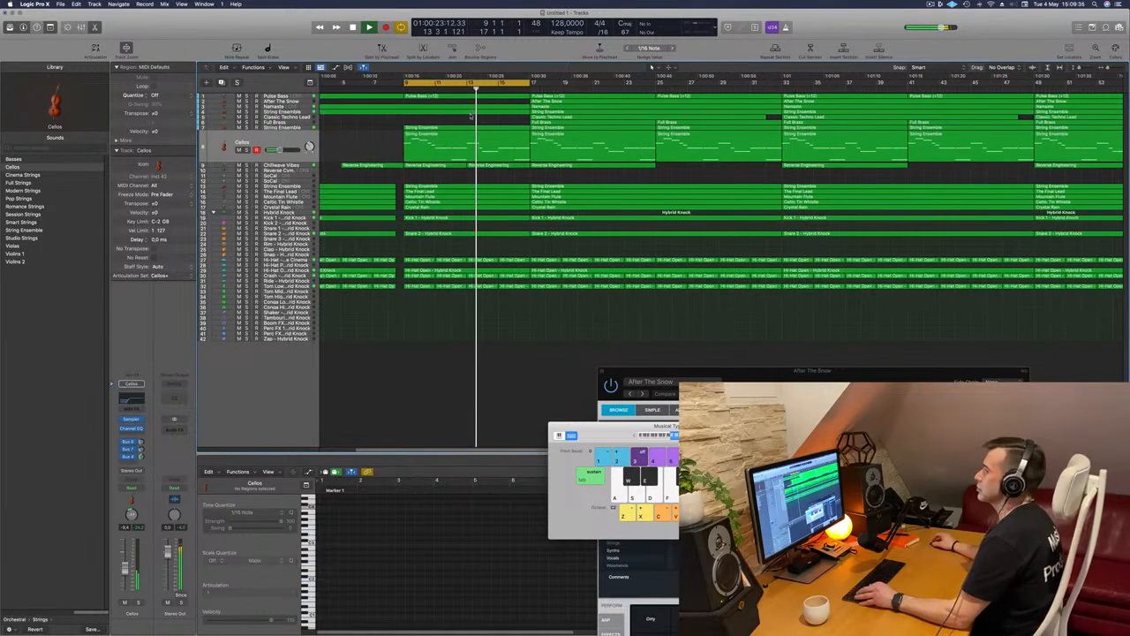
key(super+Left)
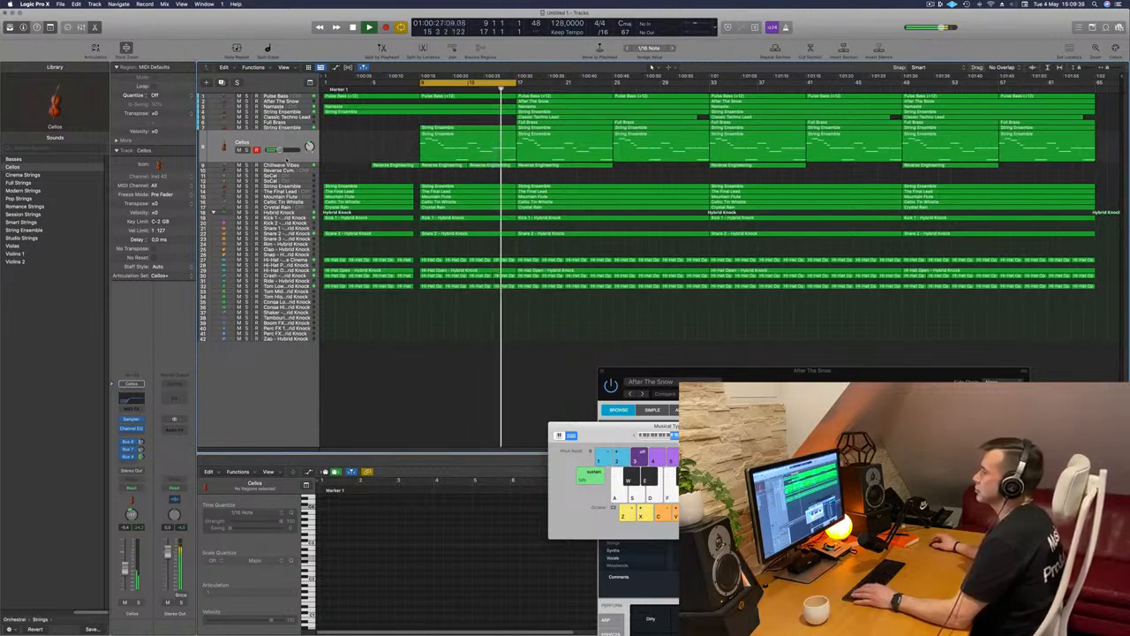
Pull the volume of the String Ensemble track above The Final Lead fully down, and move the cycle range to bars 17–25 for playback
click(292, 186)
mouse_move(270, 176)
mouse_down()
mouse_move(282, 179)
mouse_move(267, 177)
mouse_up()
drag(491, 86, 583, 88)
key(space)
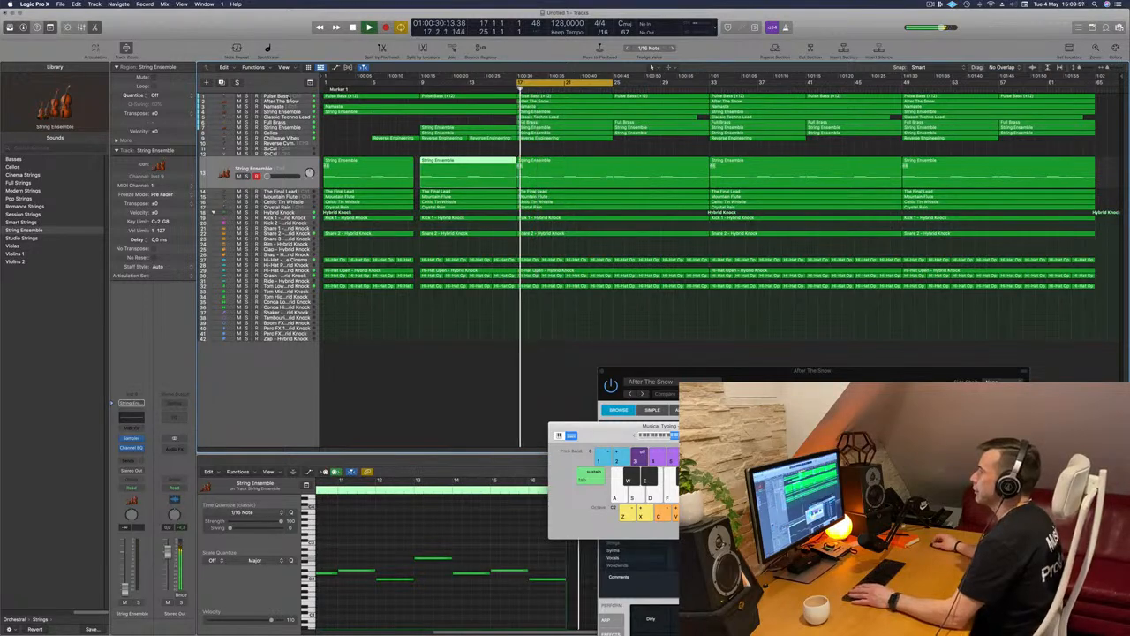
Delete the two Pulse Bass regions between bars 17 and 33
click(570, 96)
key(Delete)
key(space)
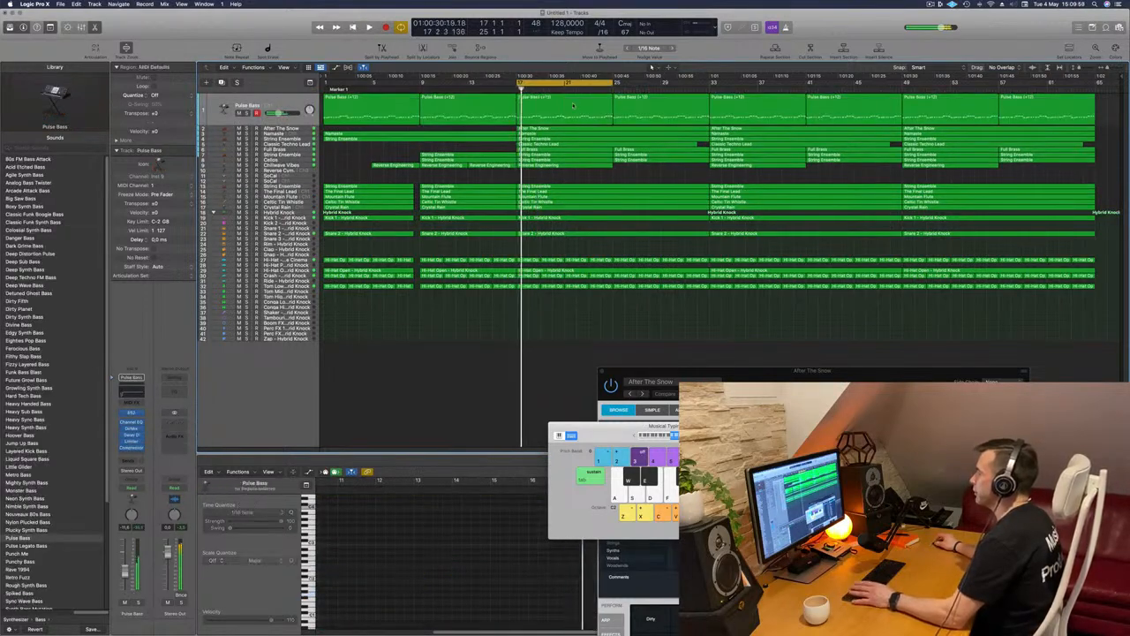
key(space)
key(super+z)
key(Delete)
click(642, 97)
key(Delete)
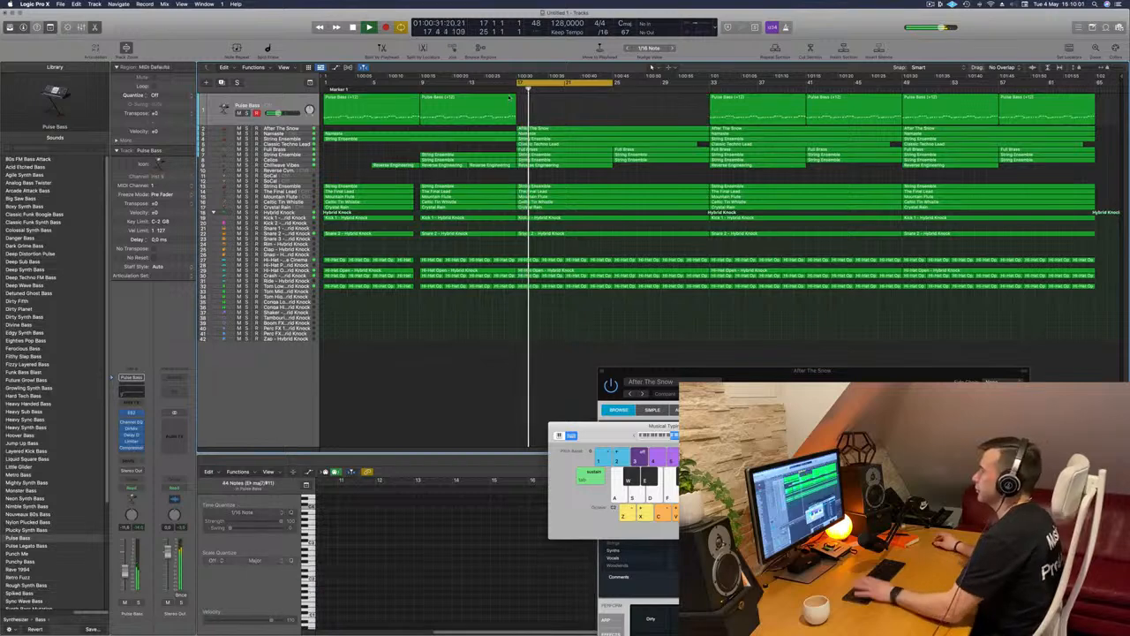
Select the After The Snow track and replay the section from bar 17 to judge it without the bass
click(293, 129)
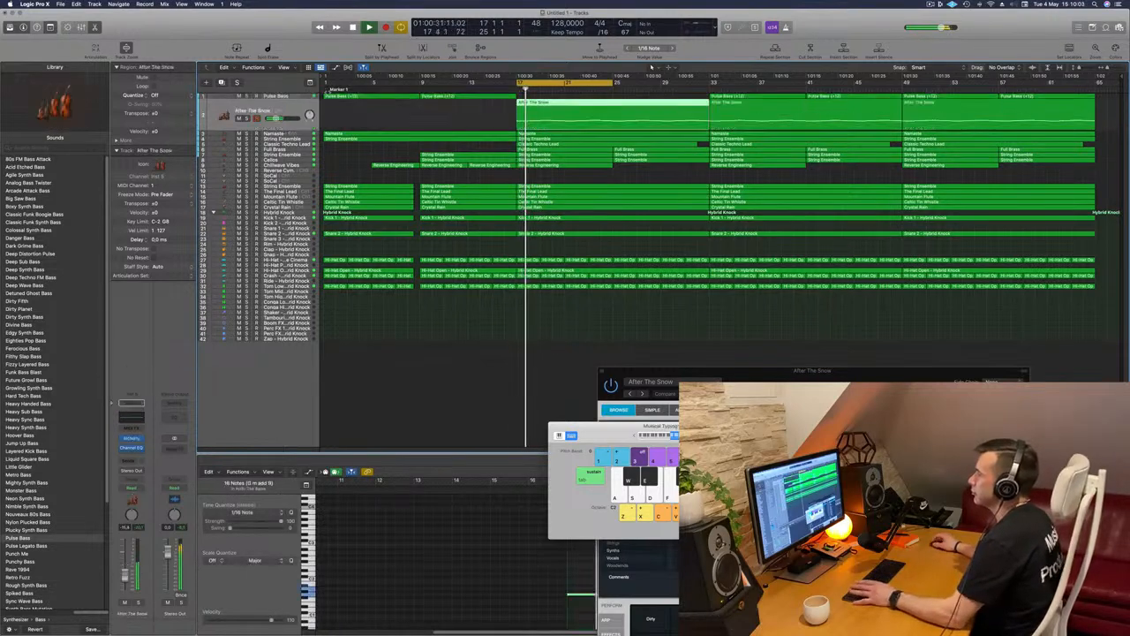
key(space)
key(space)
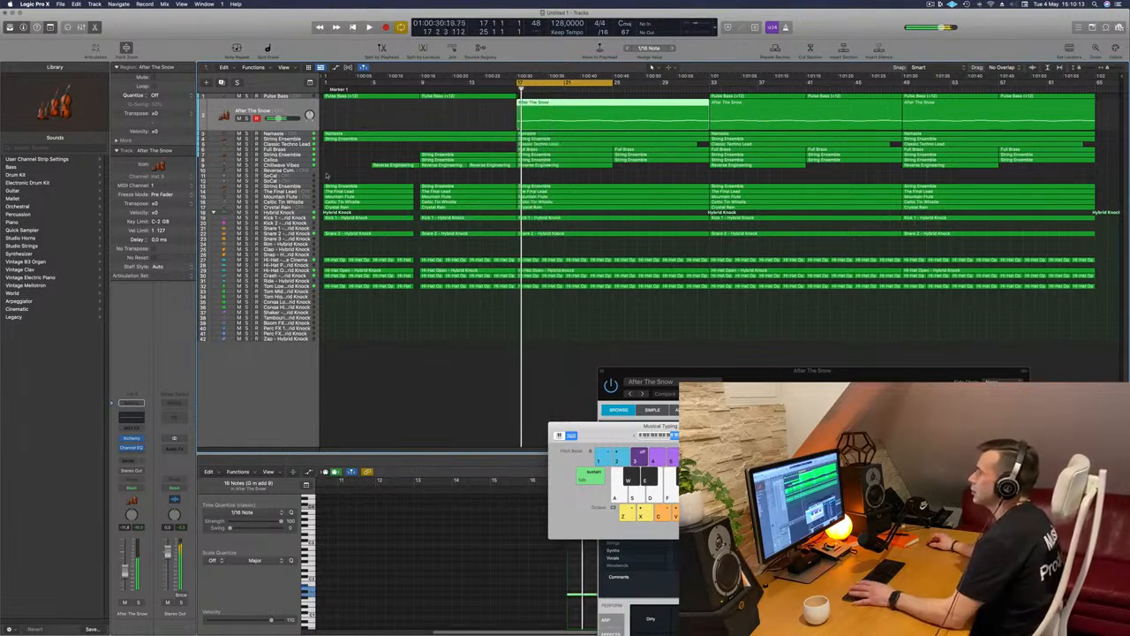
Briefly solo the Chillwave Vibes track and delete its Reverse Engineering region at bars 17–25
click(291, 166)
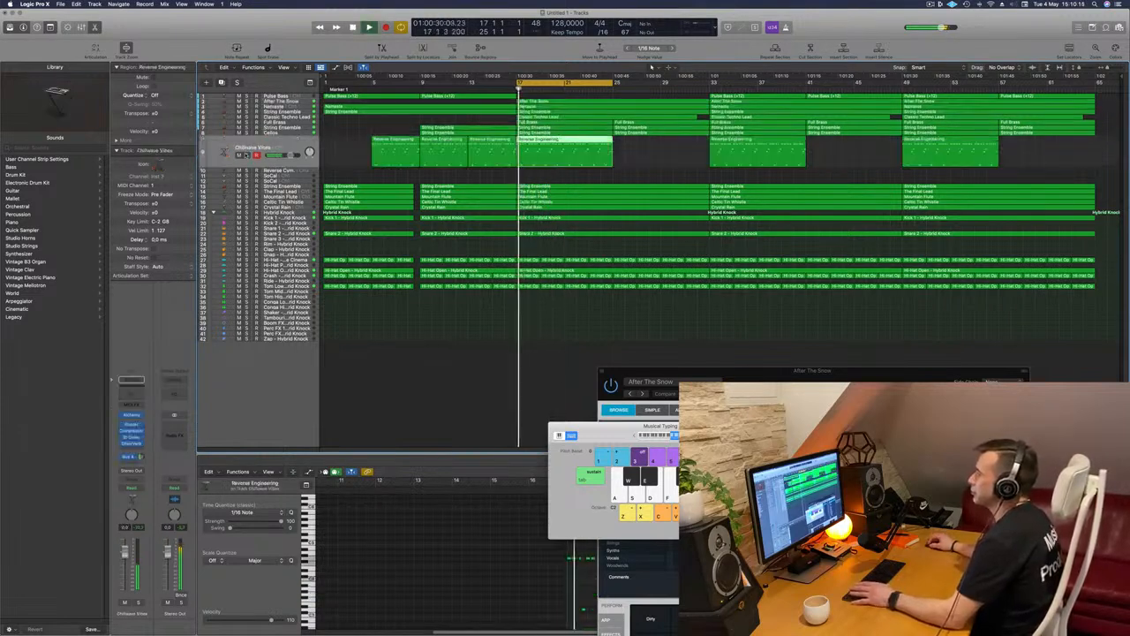
key(ctrl+s)
key(ctrl+s)
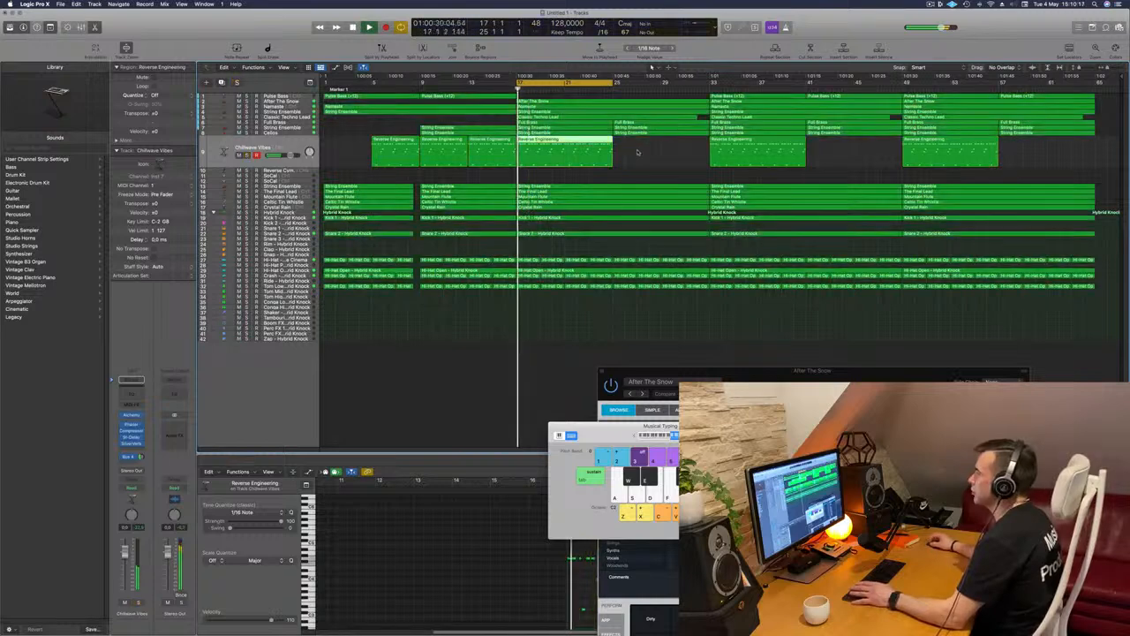
key(Delete)
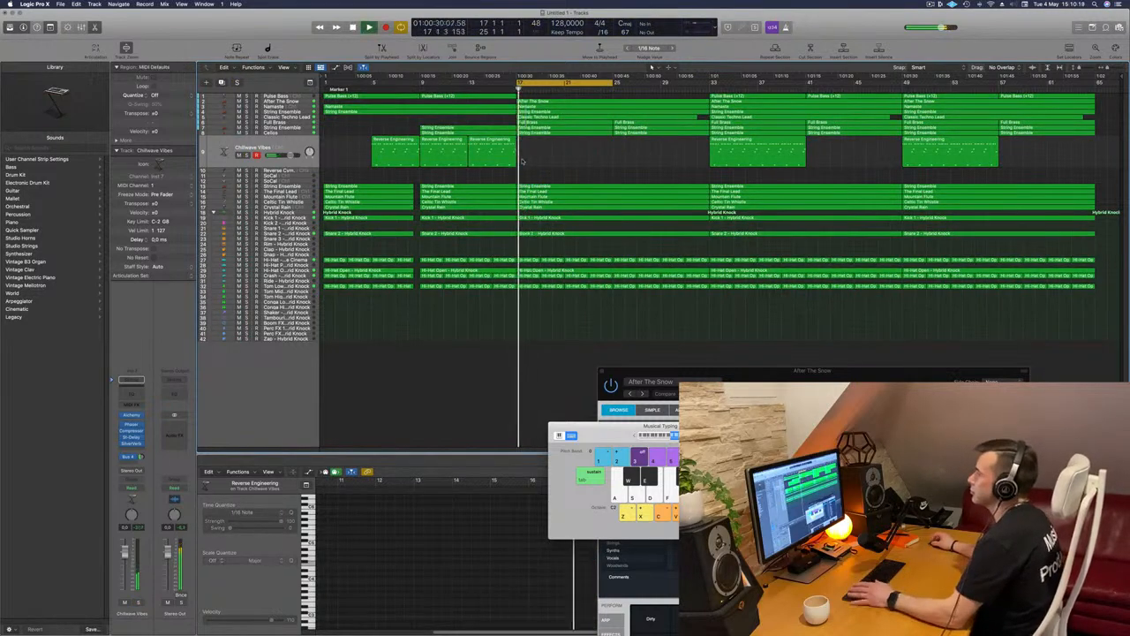
In the Full Brass track's Channel EQ, enable a 410 Hz, 24 dB/Oct low cut and raise the 1820 Hz high shelf to +3.1 dB
click(305, 124)
key(space)
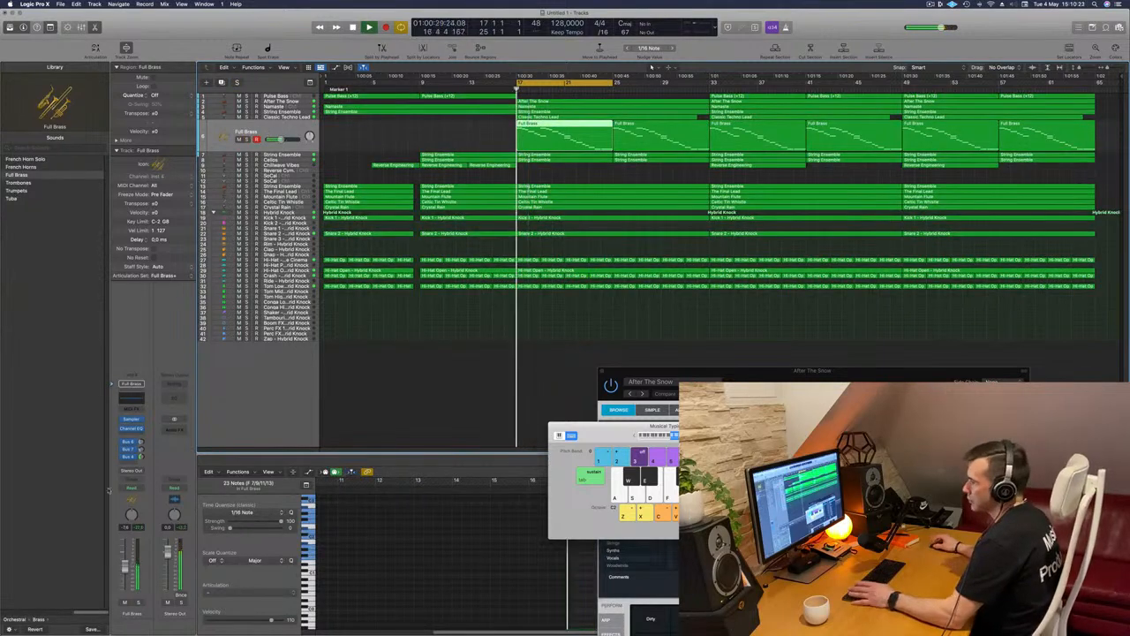
click(135, 399)
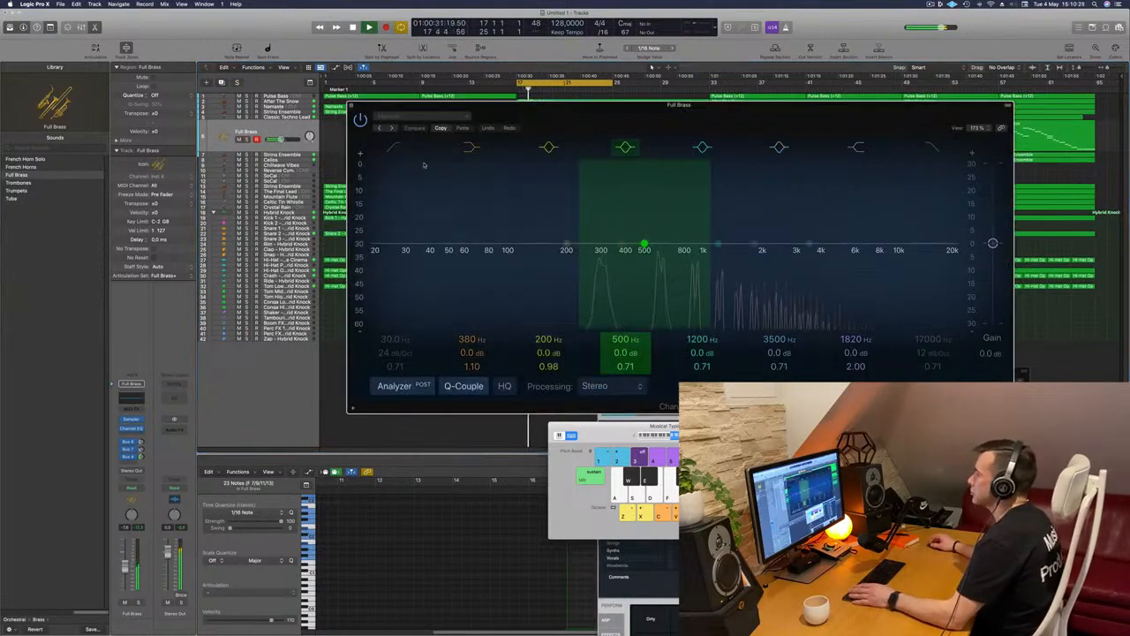
drag(458, 248, 618, 247)
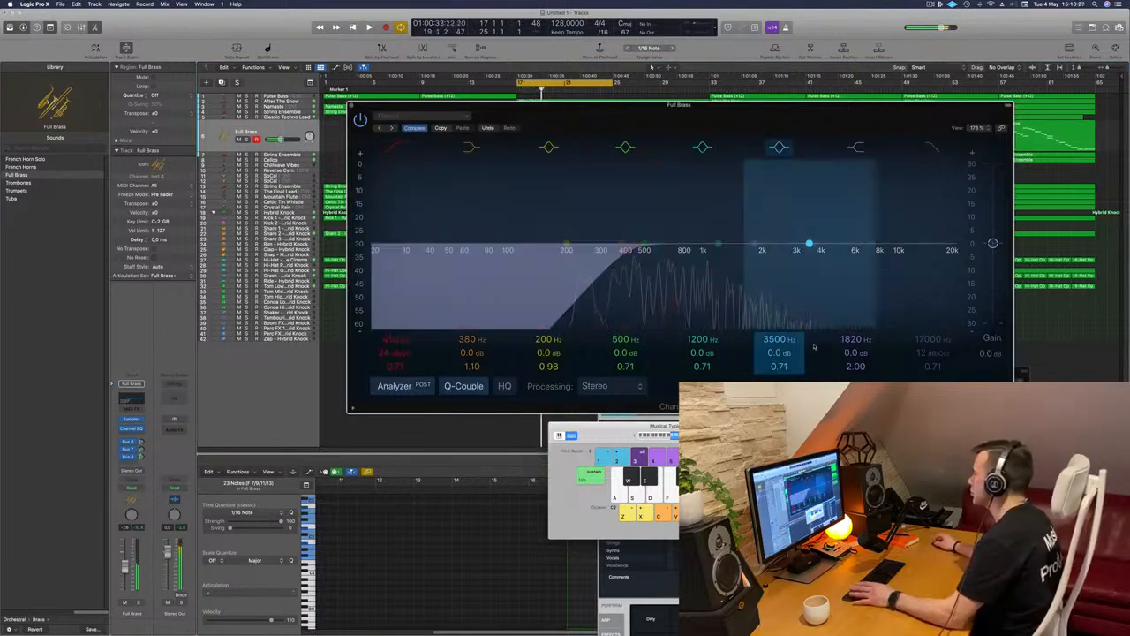
drag(753, 242, 753, 237)
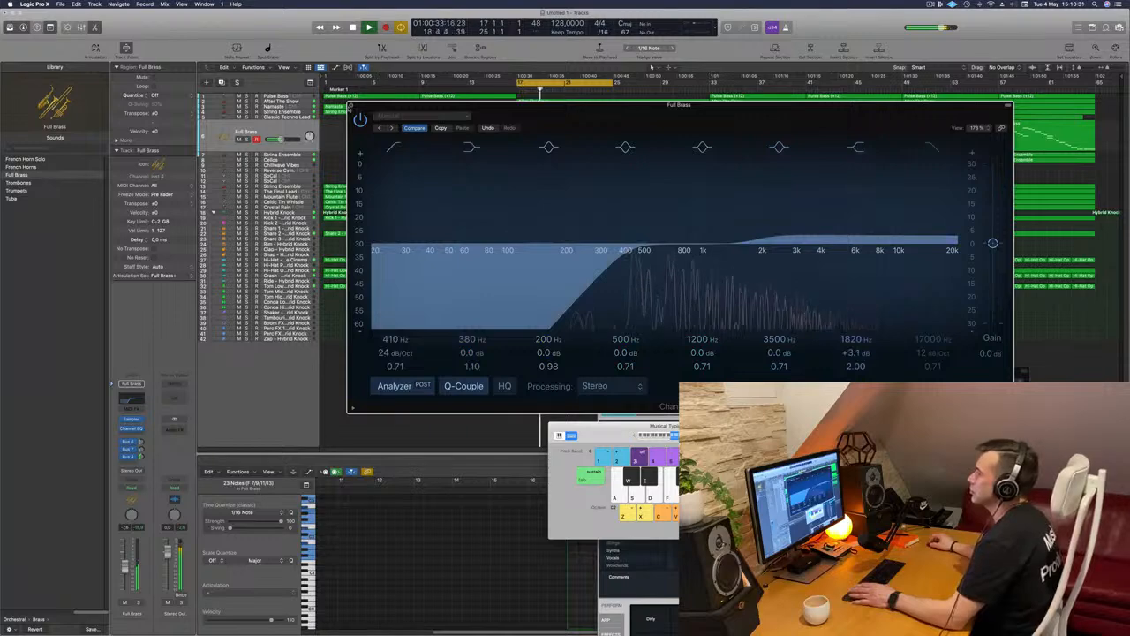
click(350, 106)
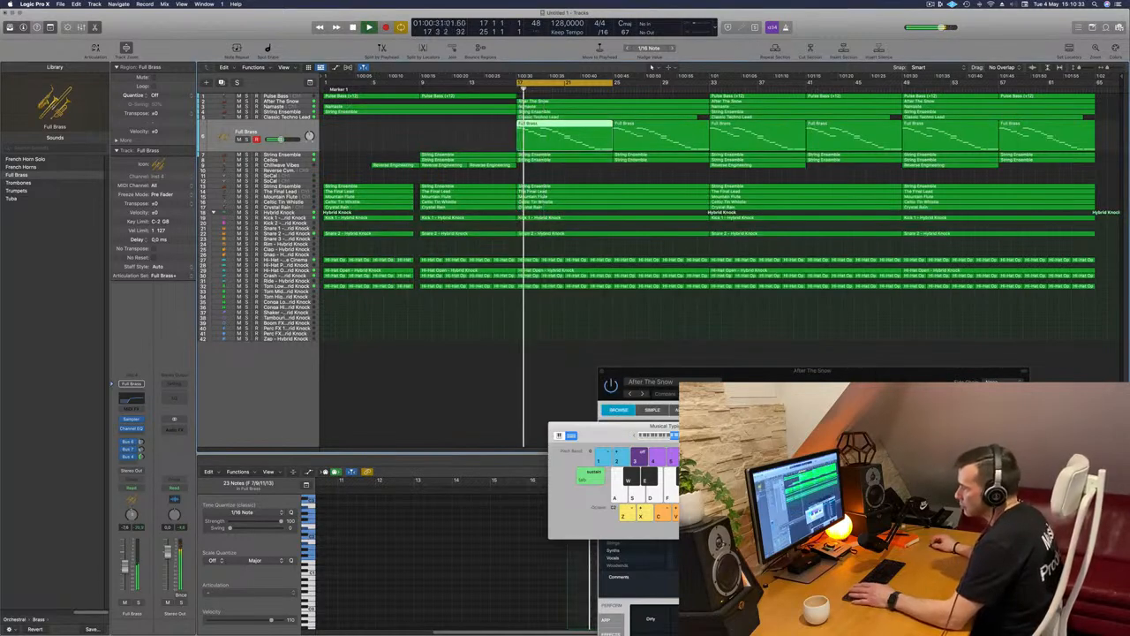
Check the Classic Techno Lead with solo, split its first region at bar 25 and delete the part covering bars 17–25
click(305, 116)
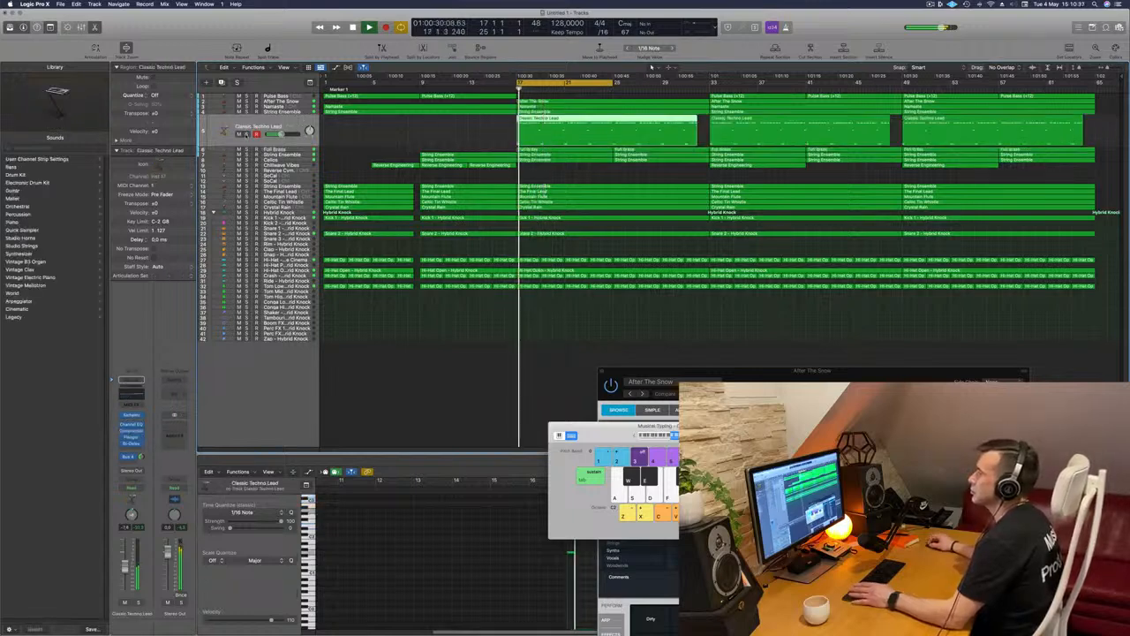
click(247, 135)
click(246, 134)
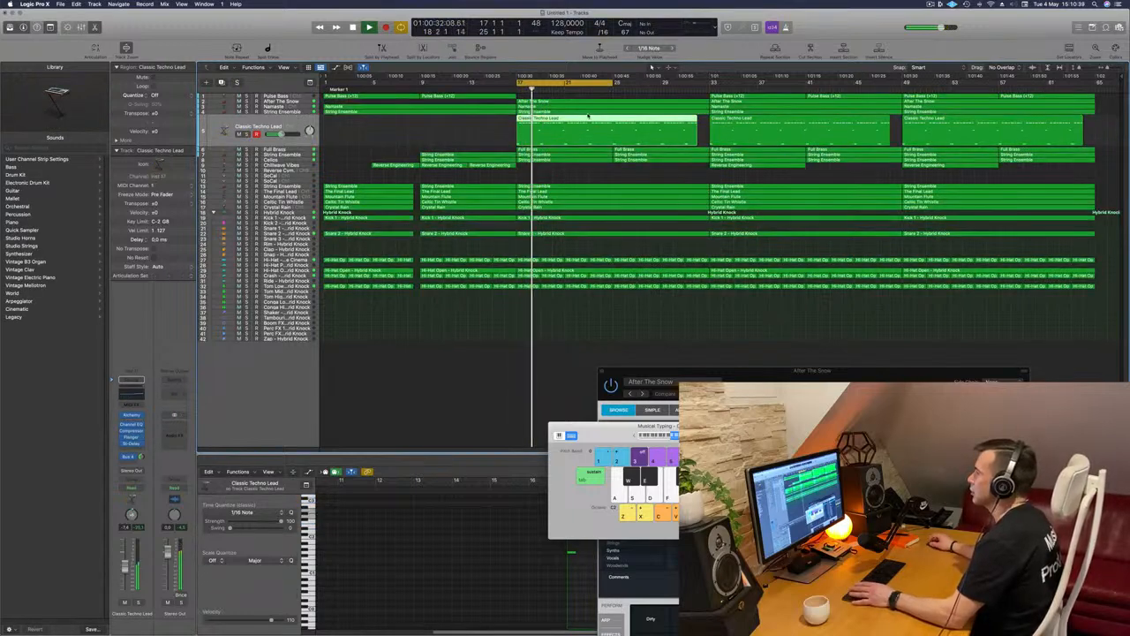
super+double_click(613, 120)
click(574, 128)
key(Delete)
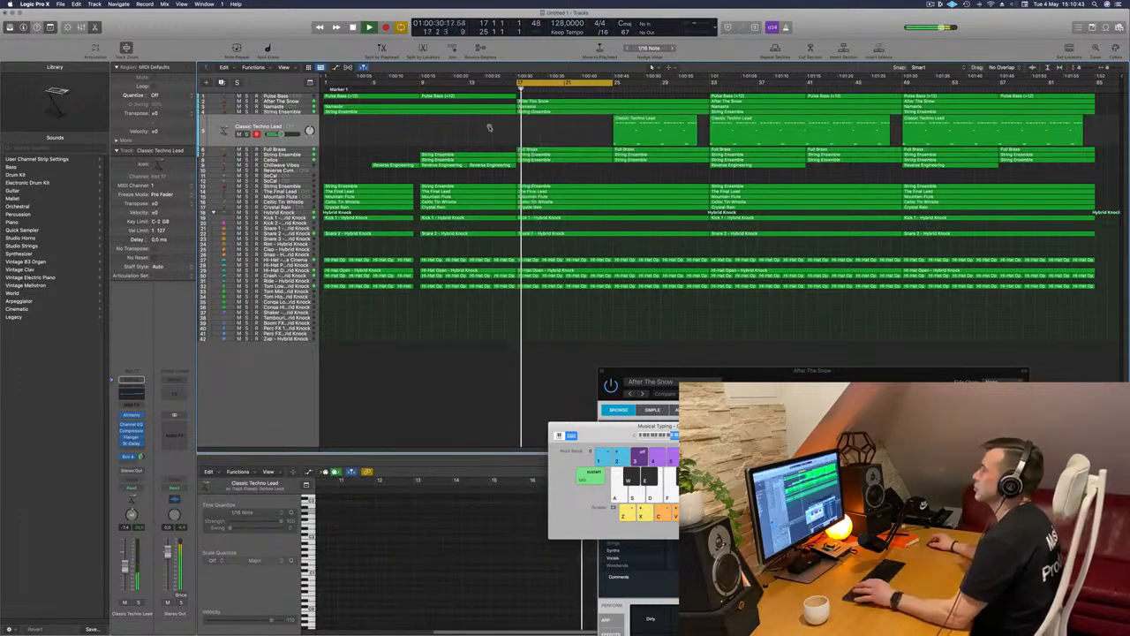
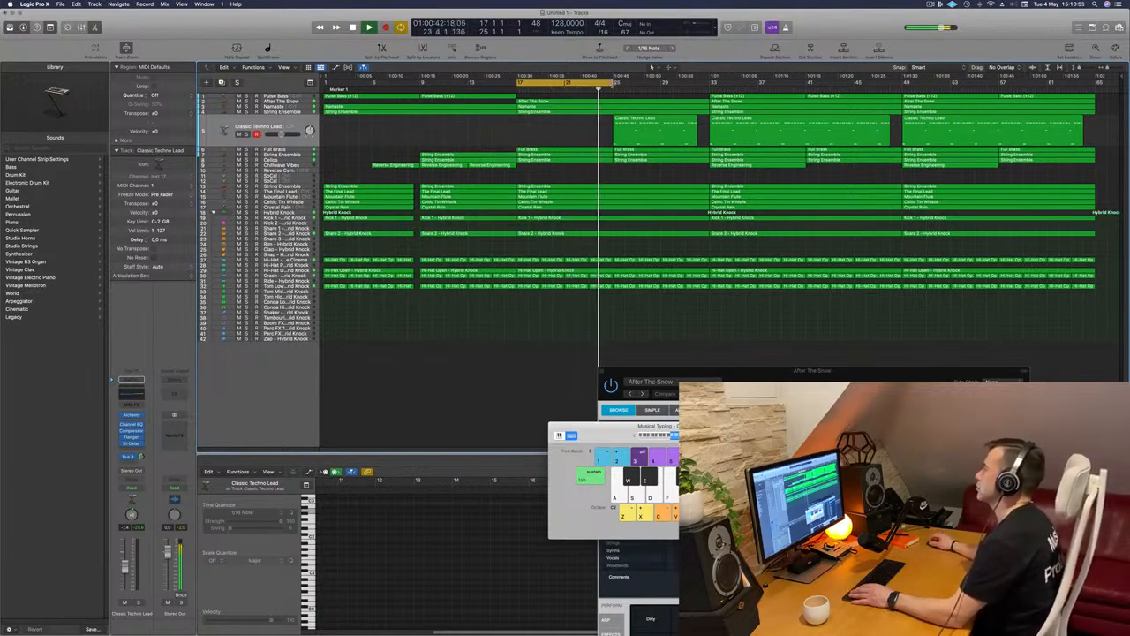
Extend the cycle range to bars 17–33, select the Classic Techno Lead track and restart playback from bar 17
drag(613, 81, 707, 91)
click(273, 127)
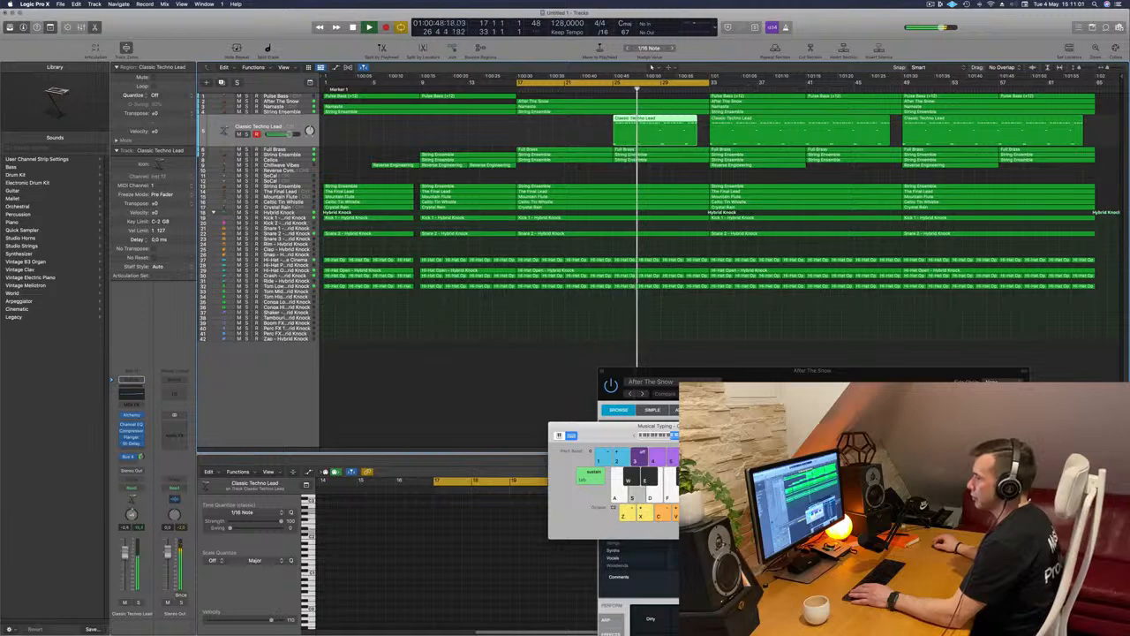
key(Return)
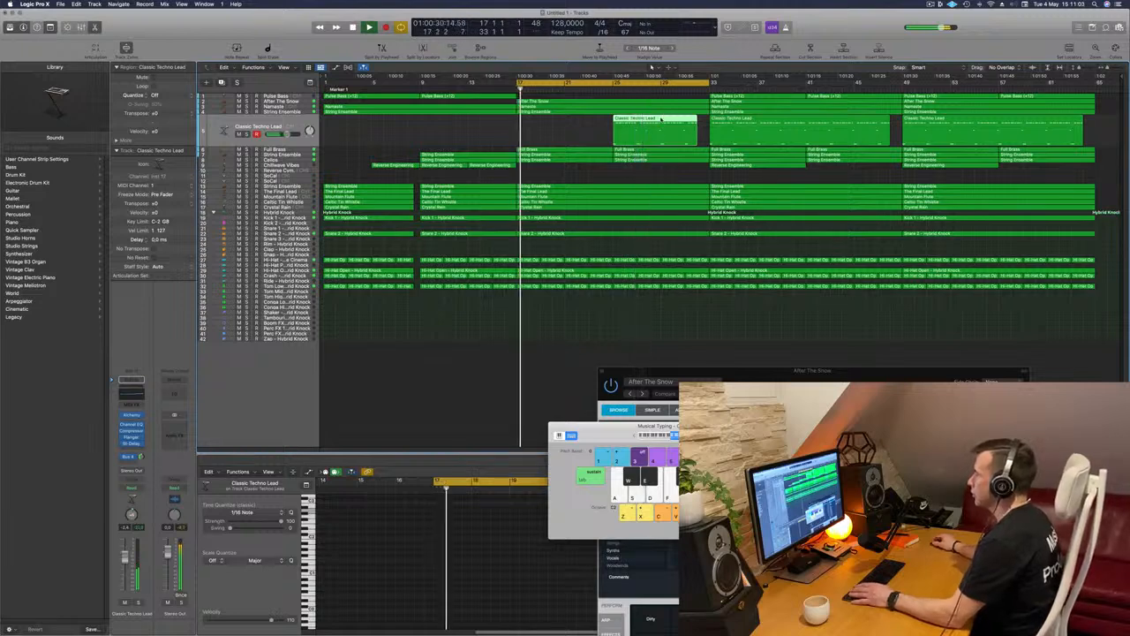
Select all notes of the Classic Techno Lead region in the Piano Roll, transpose them up one octave and replay the section
key(e)
key(e)
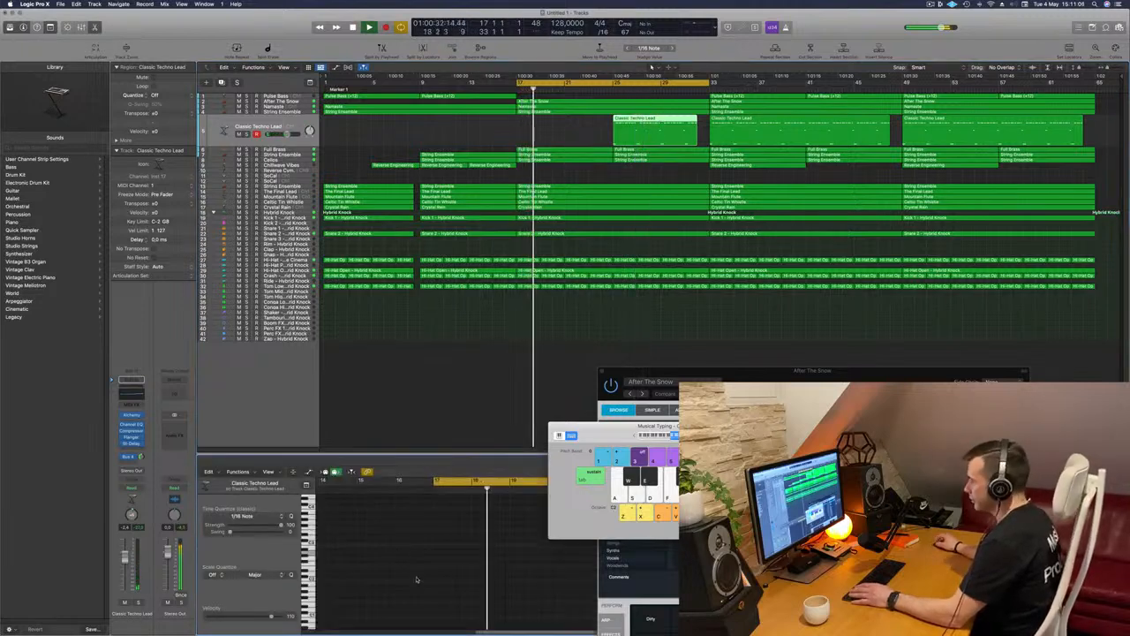
key(super+a)
key(alt+shift+Up)
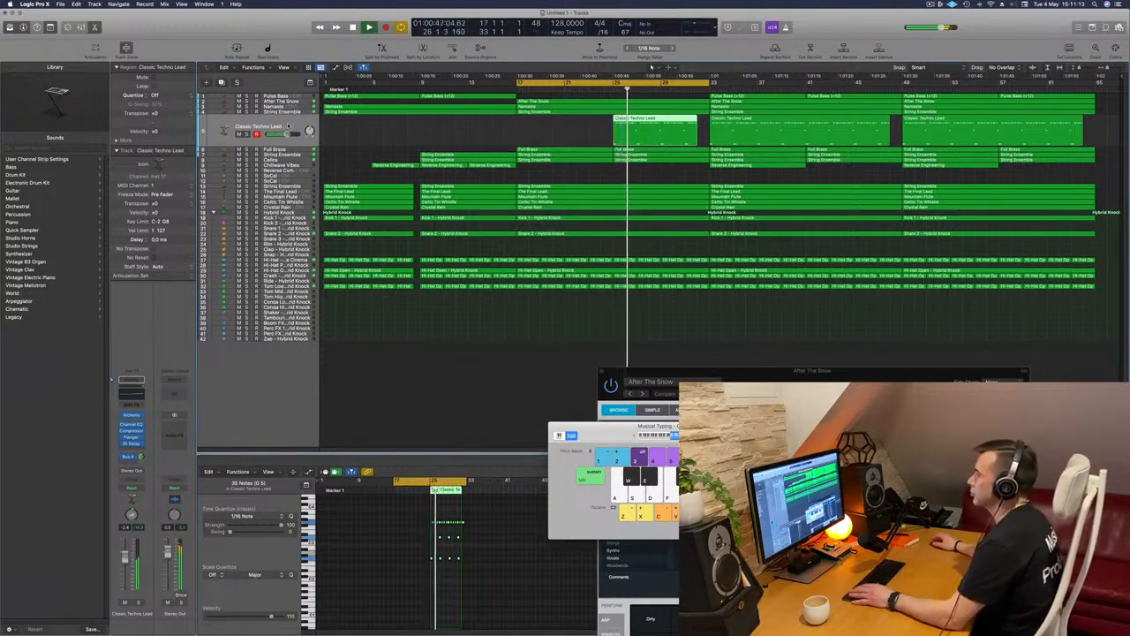
click(614, 87)
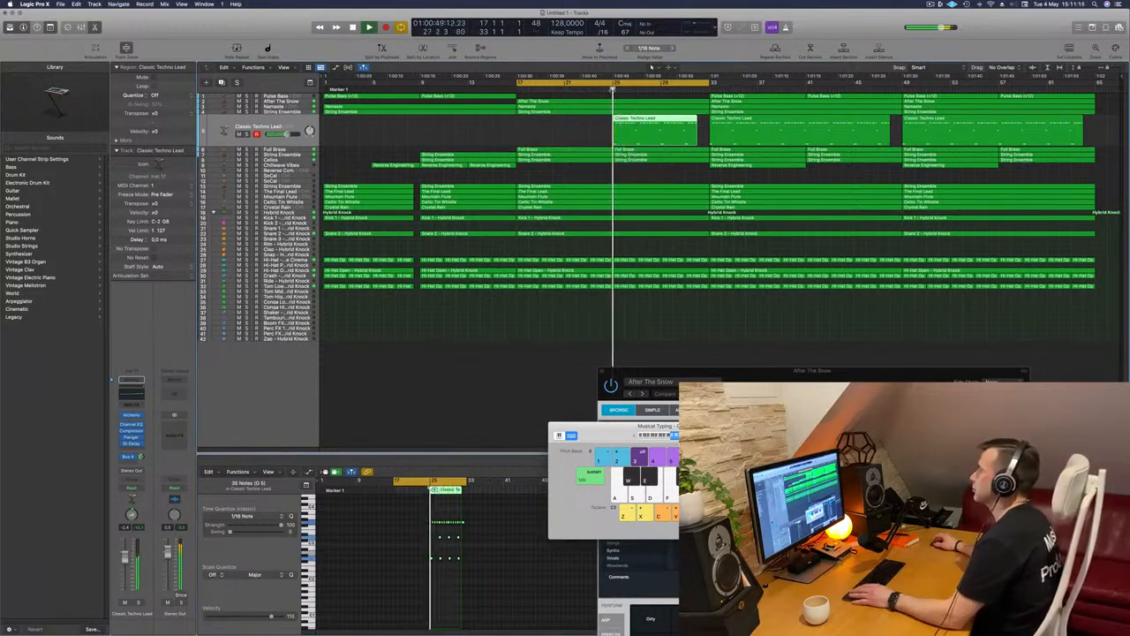
Open the lead track's Alchemy instrument, move its window clear of the region and shorten the cycle range to bars 25–33 for playback
click(132, 414)
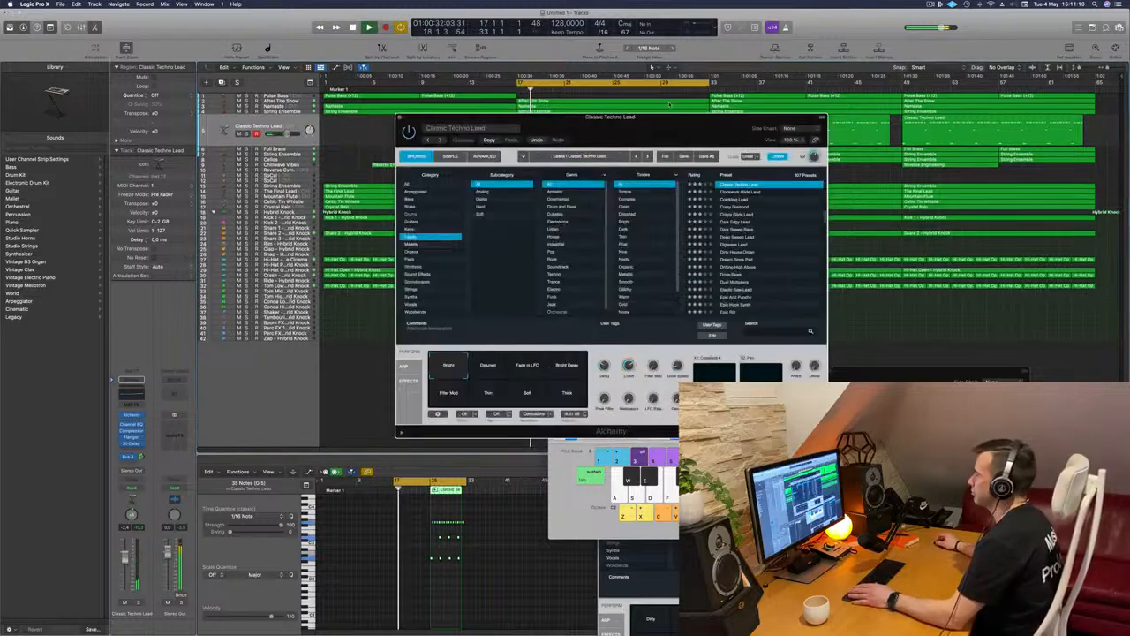
drag(664, 128, 453, 166)
drag(521, 83, 615, 89)
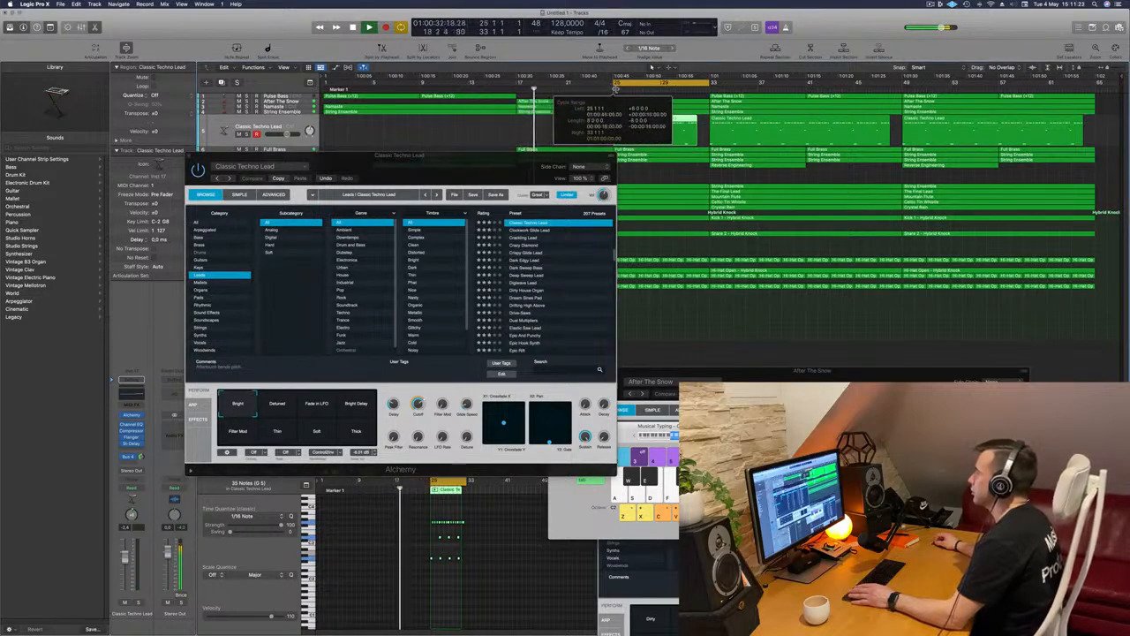
key(space)
key(space)
drag(472, 161, 441, 149)
key(space)
key(space)
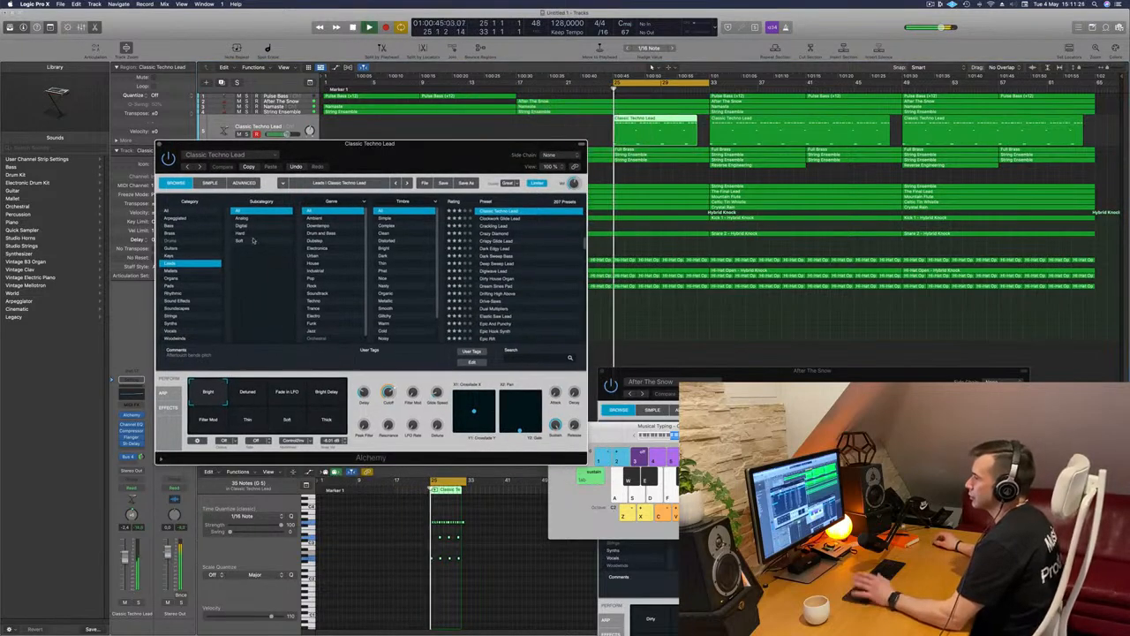
Audition the Dark Sweep Bass, Dual Multipliers and Drive Saws presets in Alchemy while the lead section plays
click(505, 256)
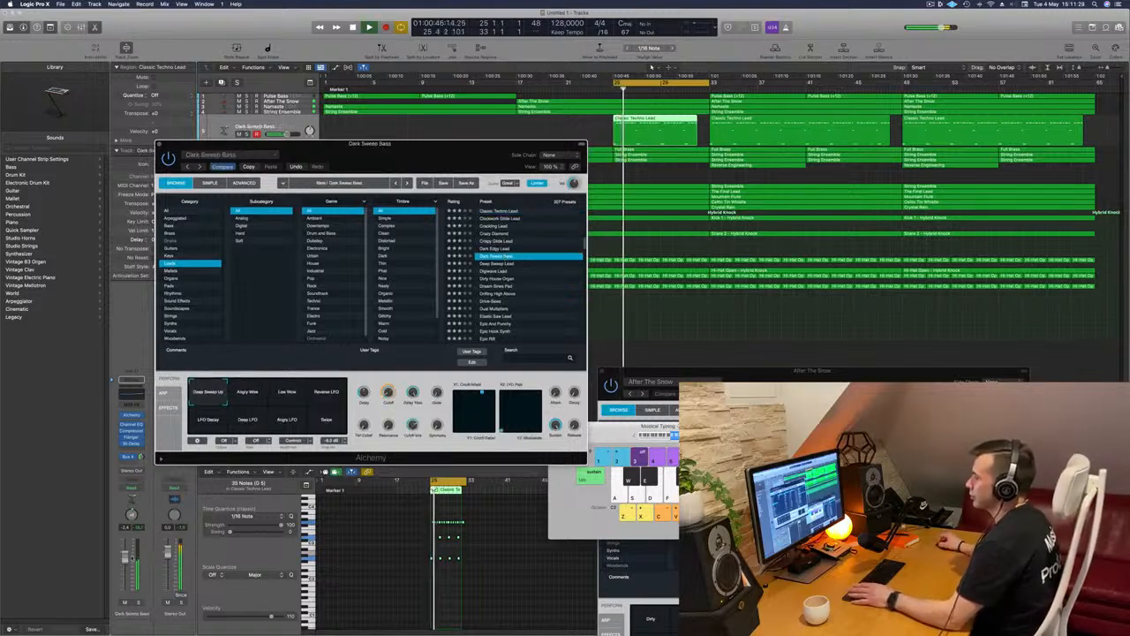
click(494, 308)
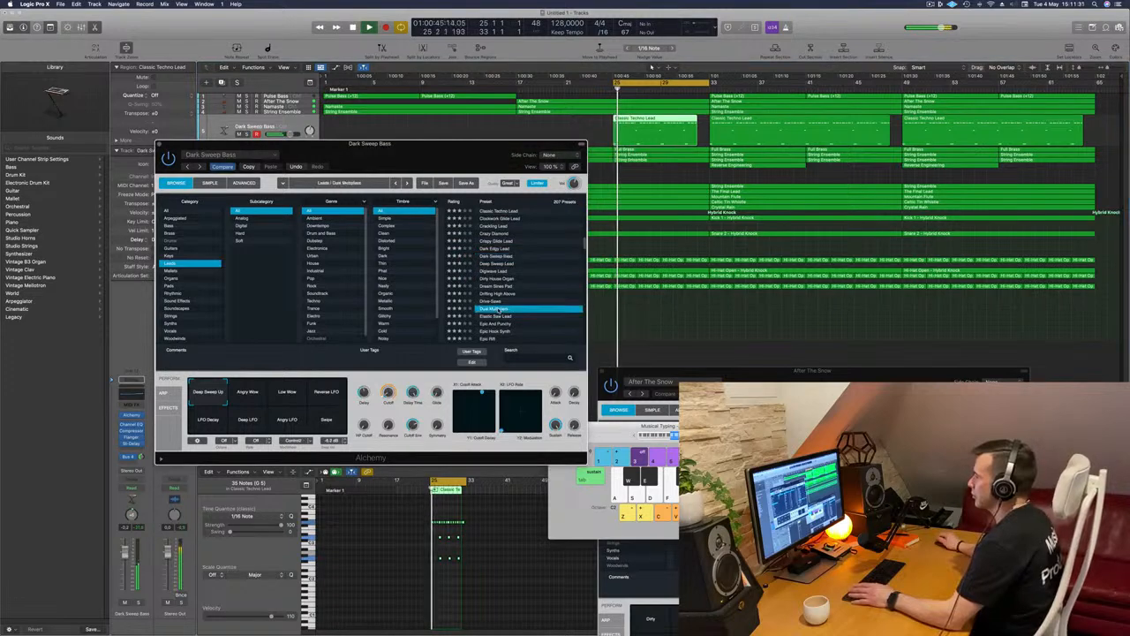
click(497, 301)
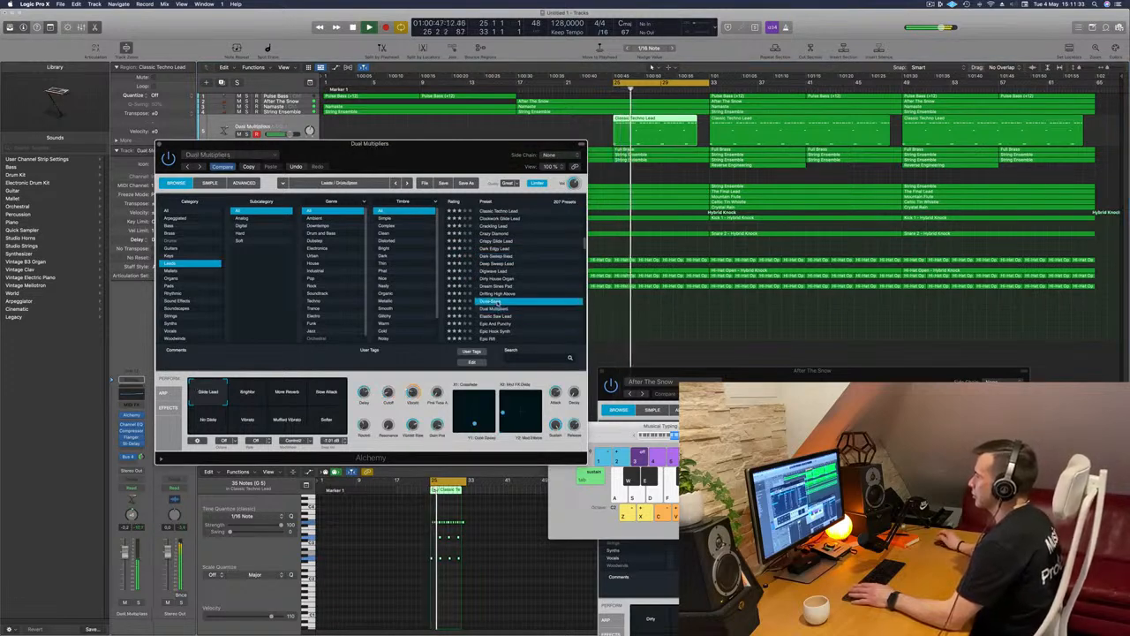
scroll(522, 303, down, 2)
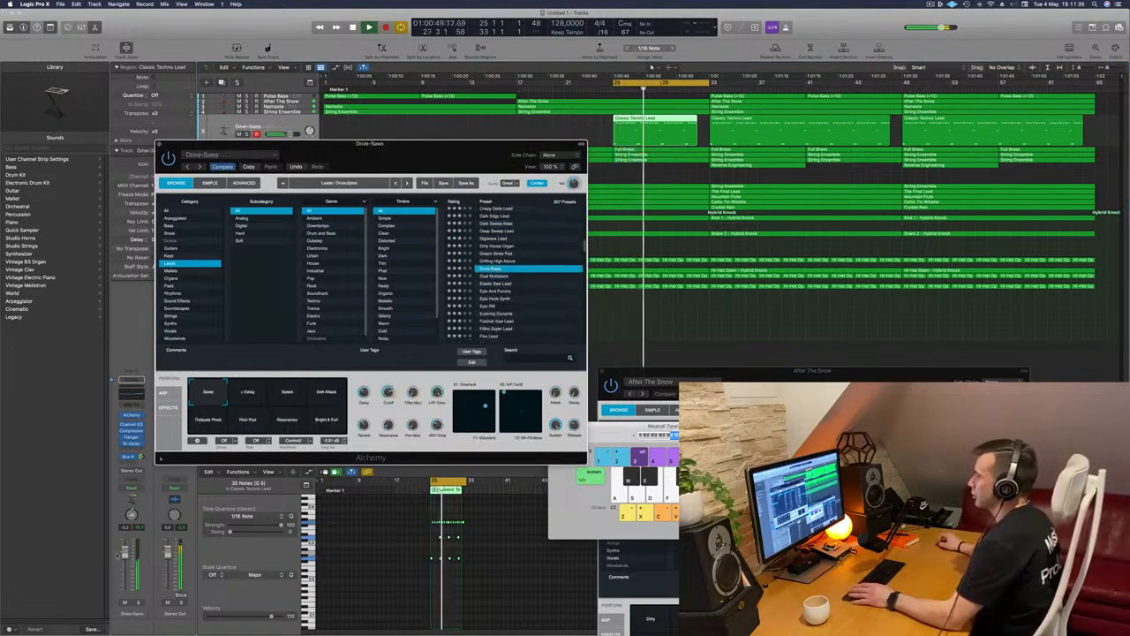
Try the Delay, Gated, Soft Attack, Rich Pad and Delayed Pluck variations of the Drive Saws preset, returning to Saws
click(643, 131)
click(256, 390)
click(289, 391)
click(324, 392)
click(251, 418)
click(212, 417)
click(210, 394)
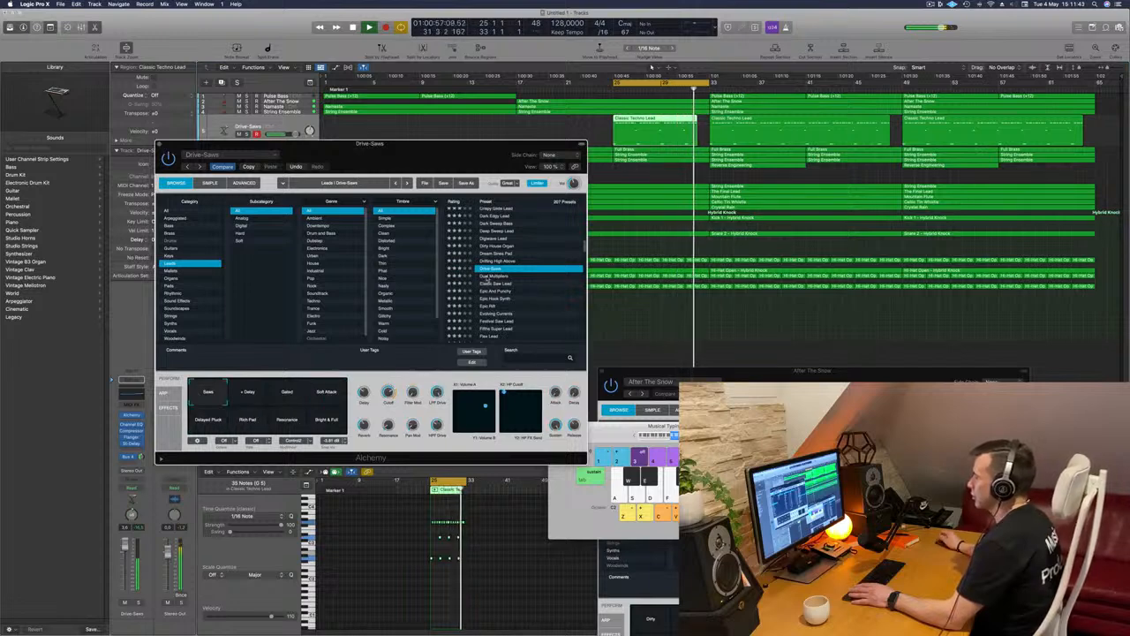
Audition the Alchemy lead presets one after another from Dual Multipliers to Festival Saw Lead
click(488, 277)
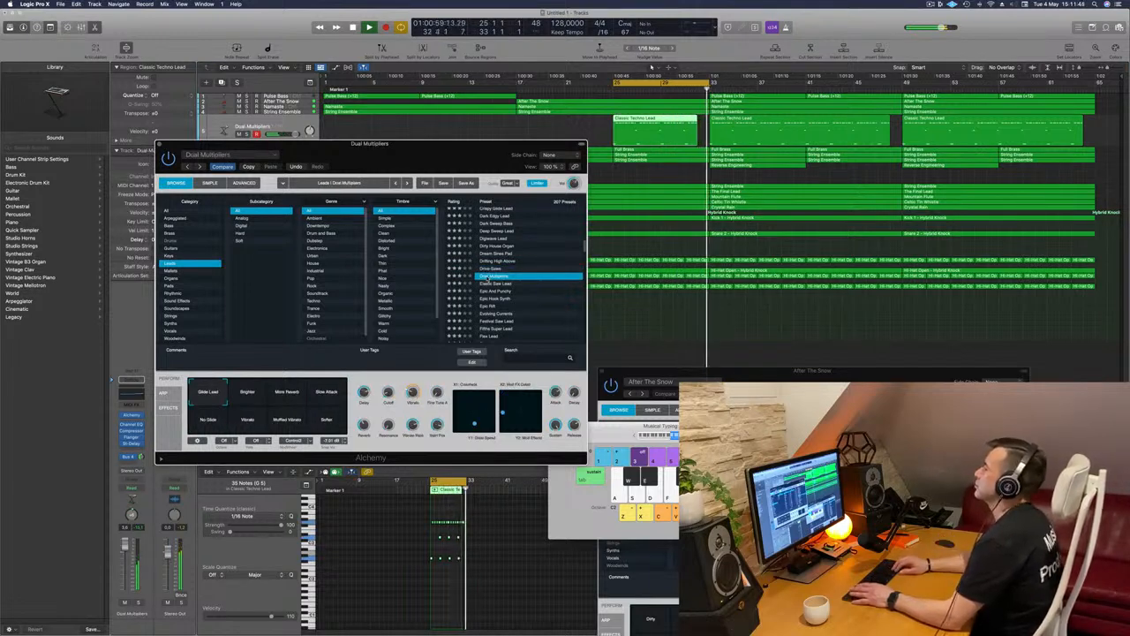
key(Down)
key(Down)
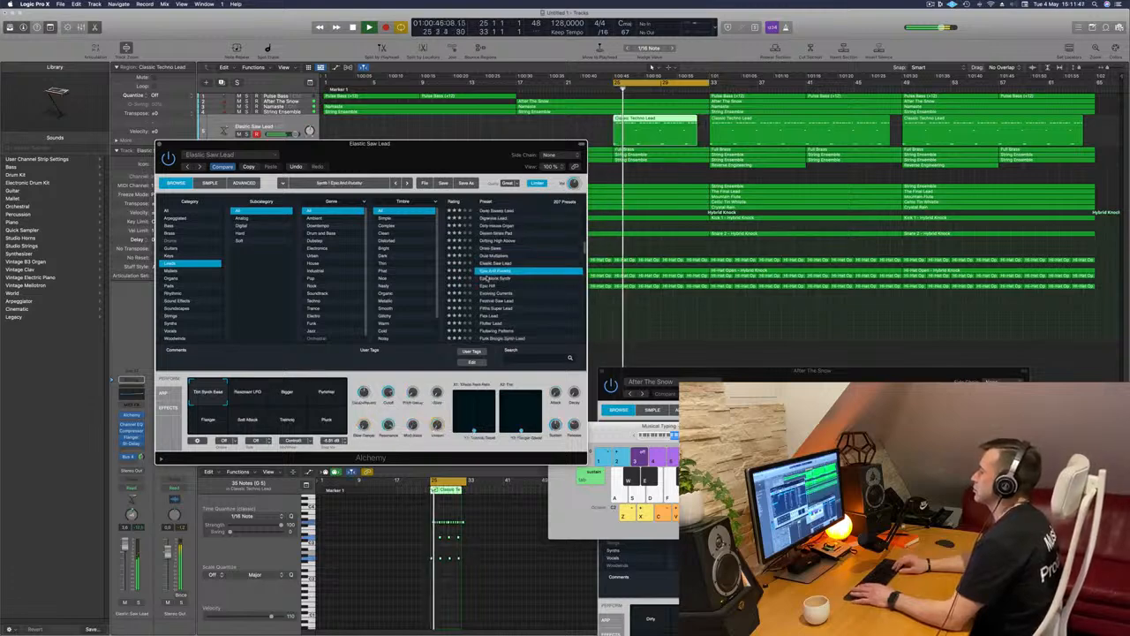
key(Down)
key(Down)
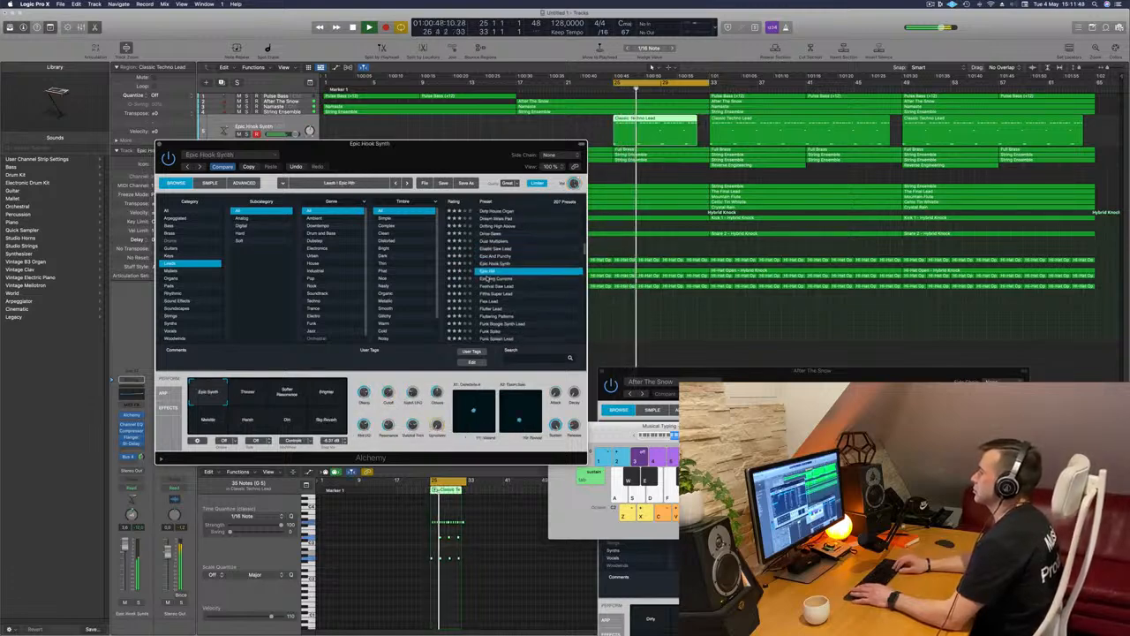
key(Down)
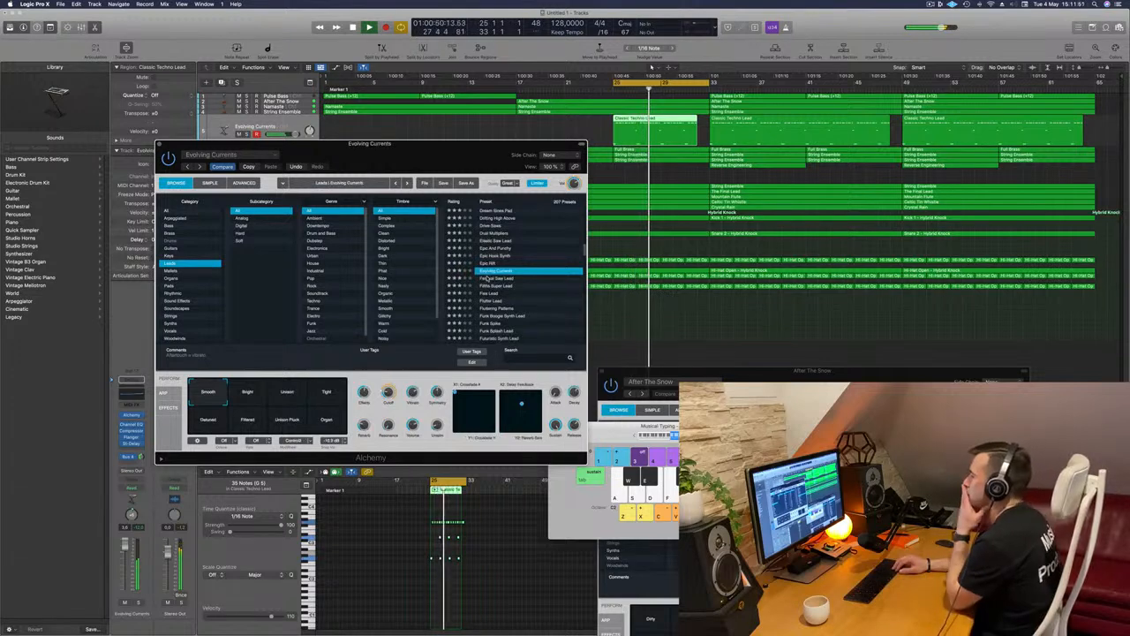
key(Down)
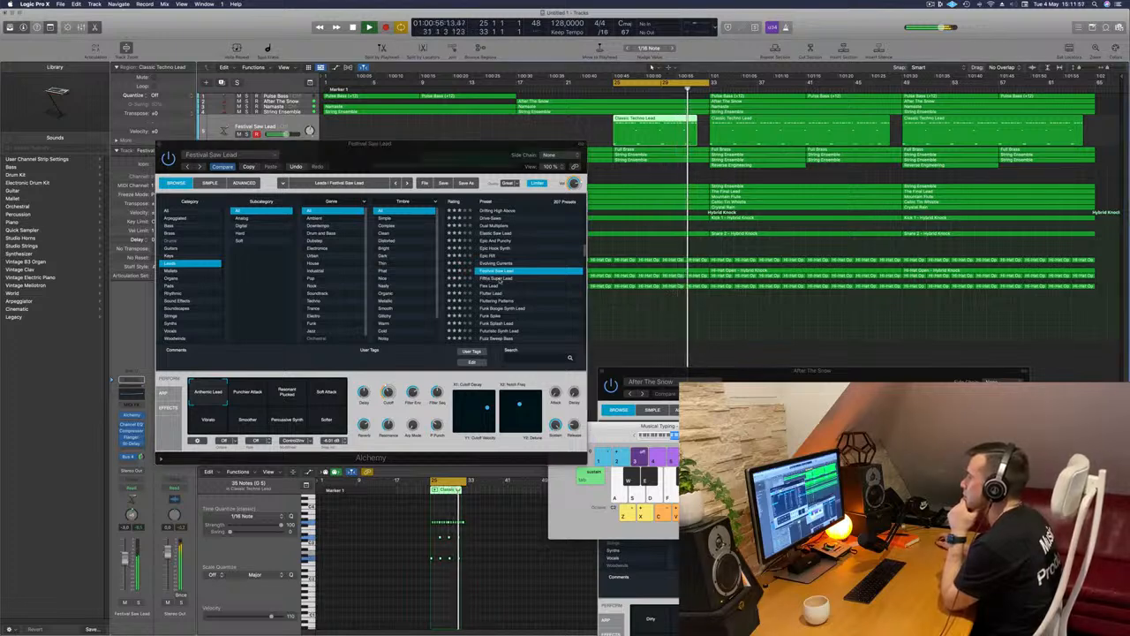
Audition the Alchemy lead presets one after another from Flex Lead onwards and load Massive Festival Lead
click(492, 286)
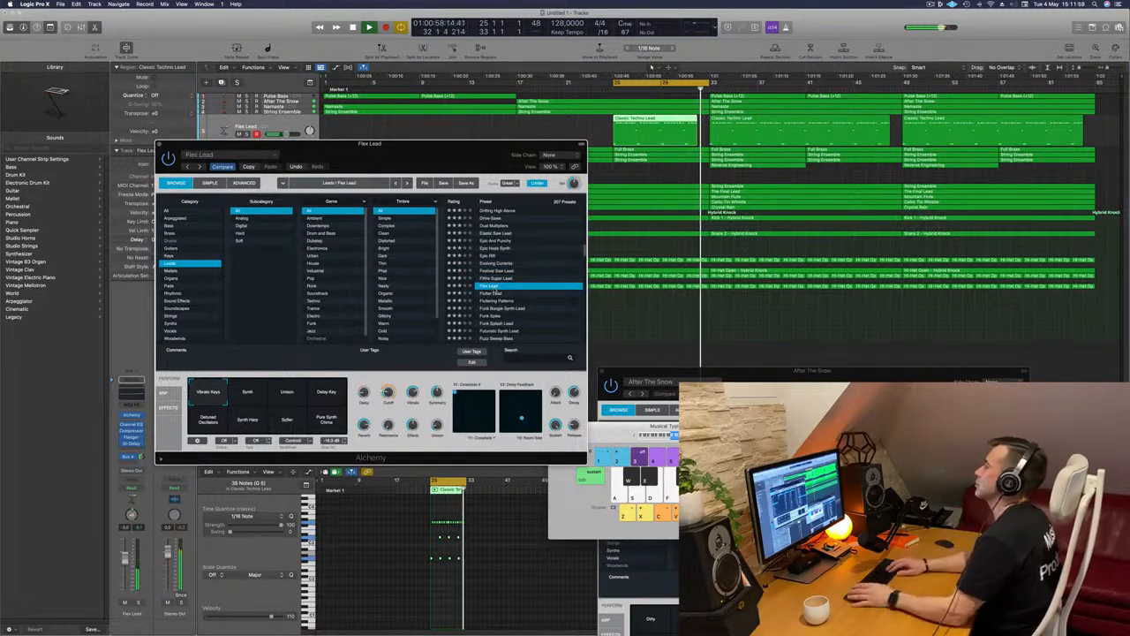
key(Down)
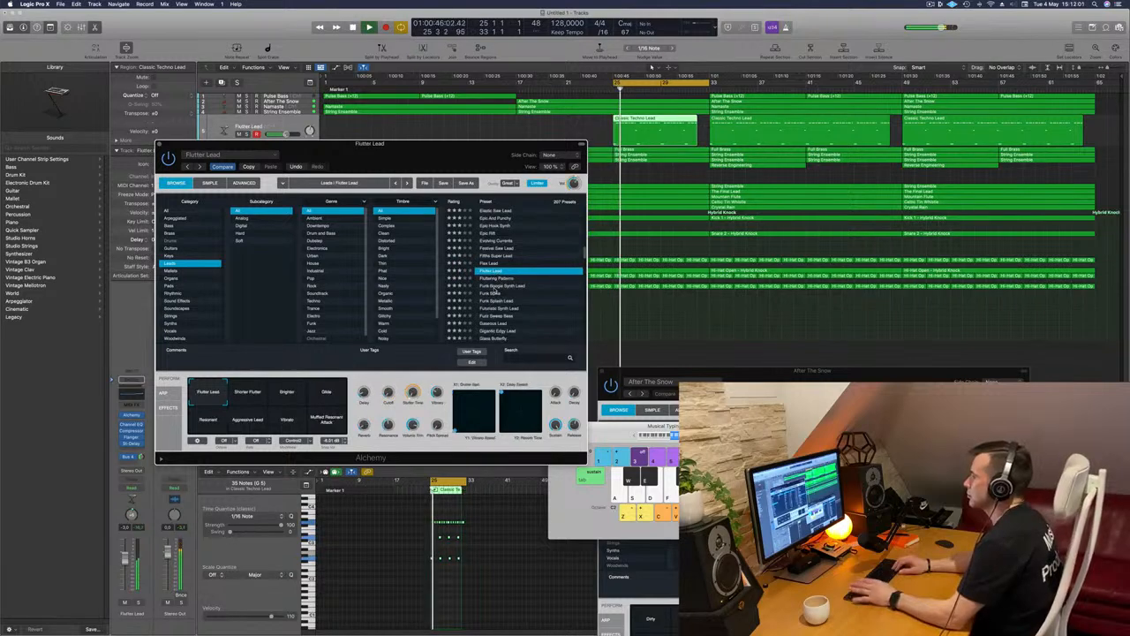
key(Down)
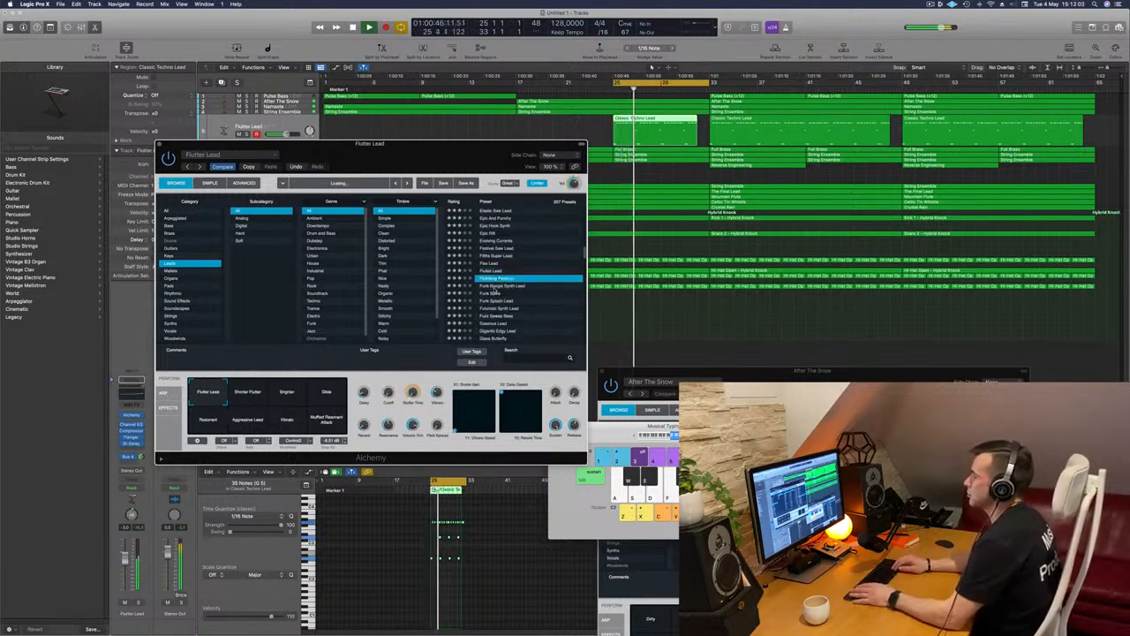
key(Down)
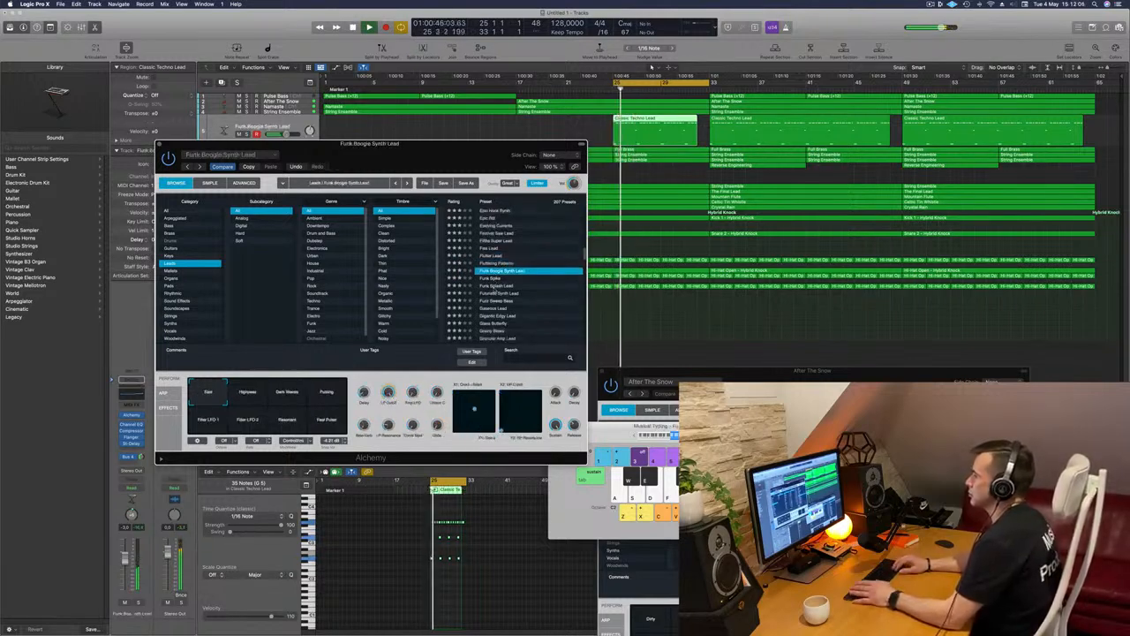
key(Down)
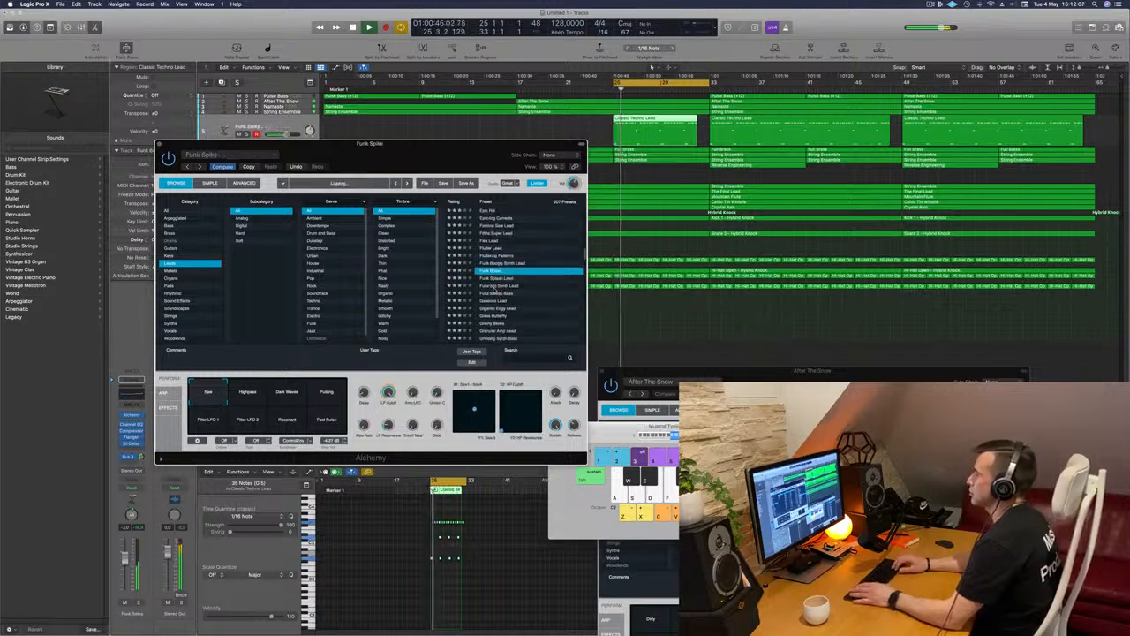
key(Down)
key(Down)
key(Down)
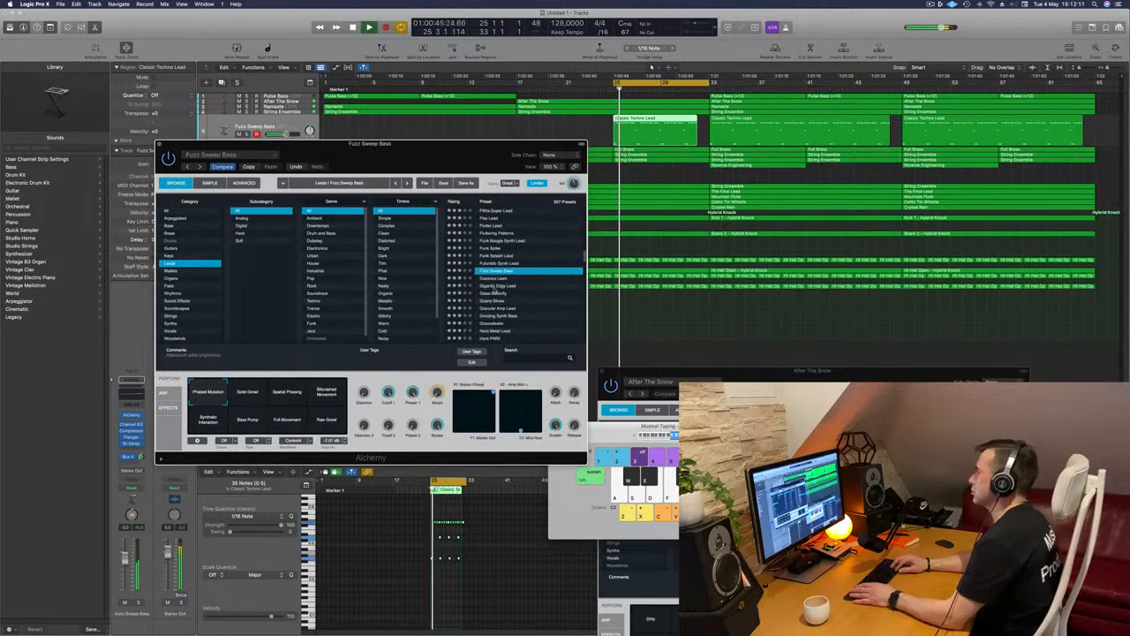
key(Down)
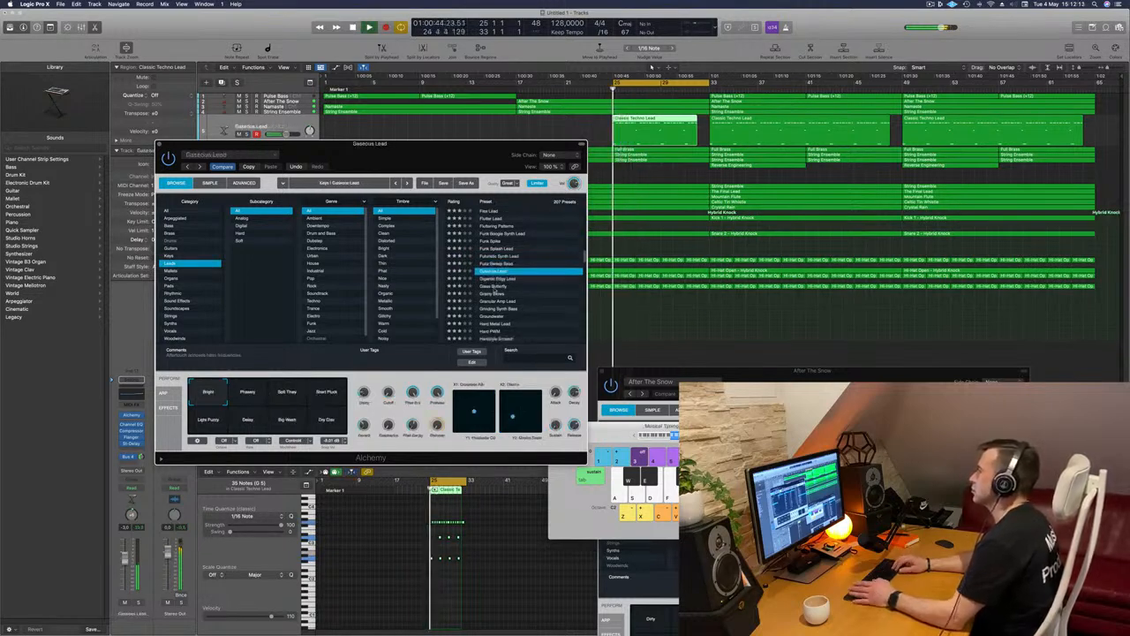
key(Down)
key(Down)
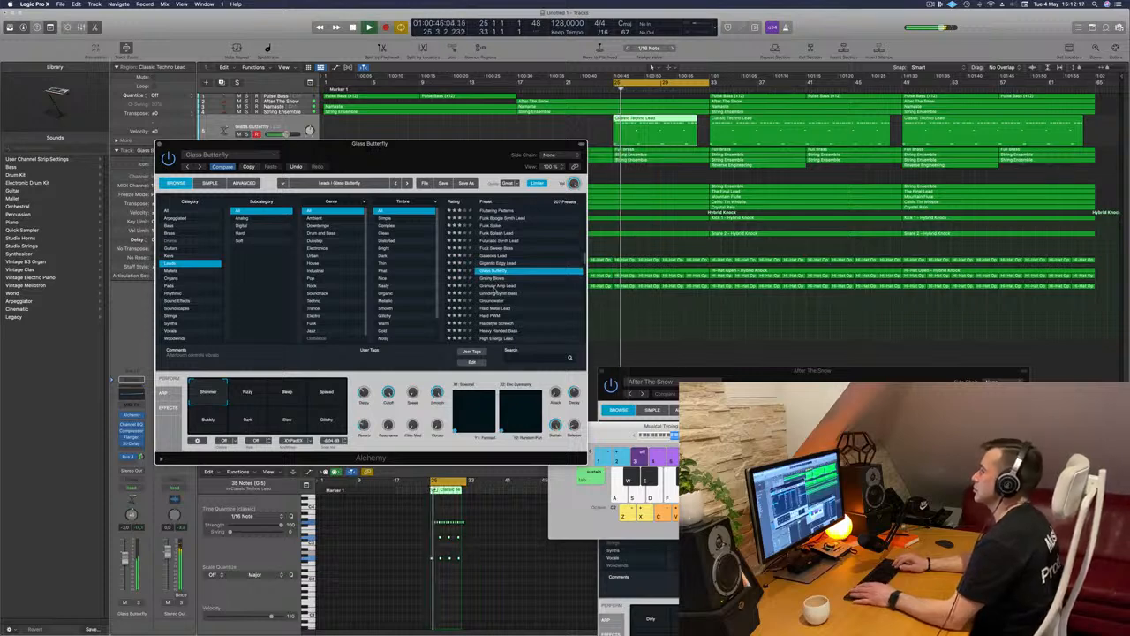
key(Down)
key(Down)
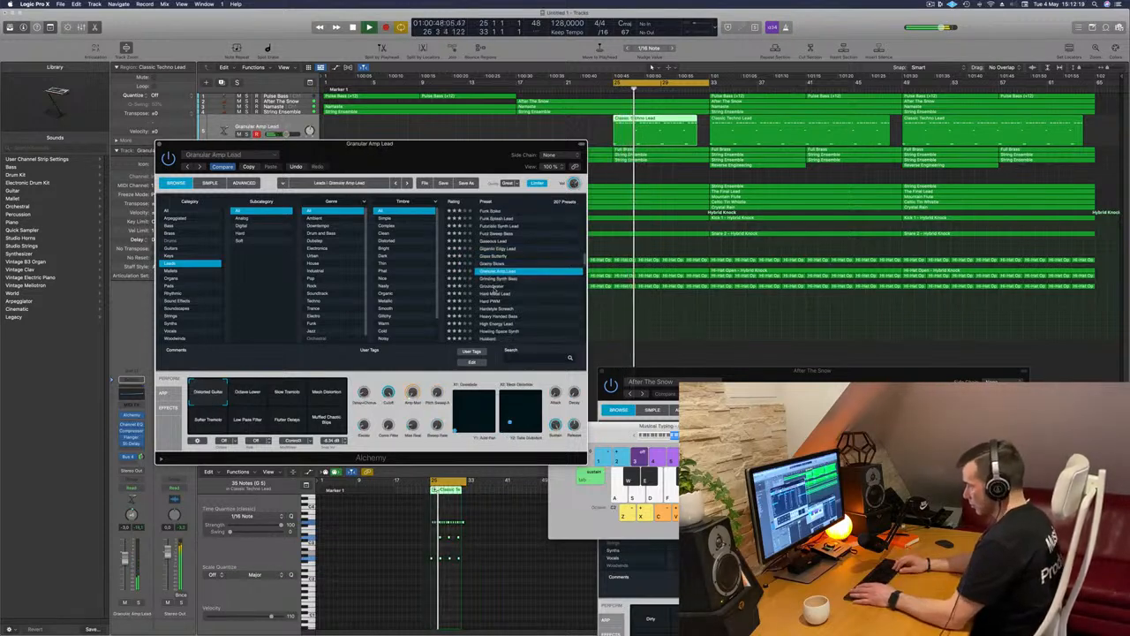
key(Down)
key(Down)
key(Down)
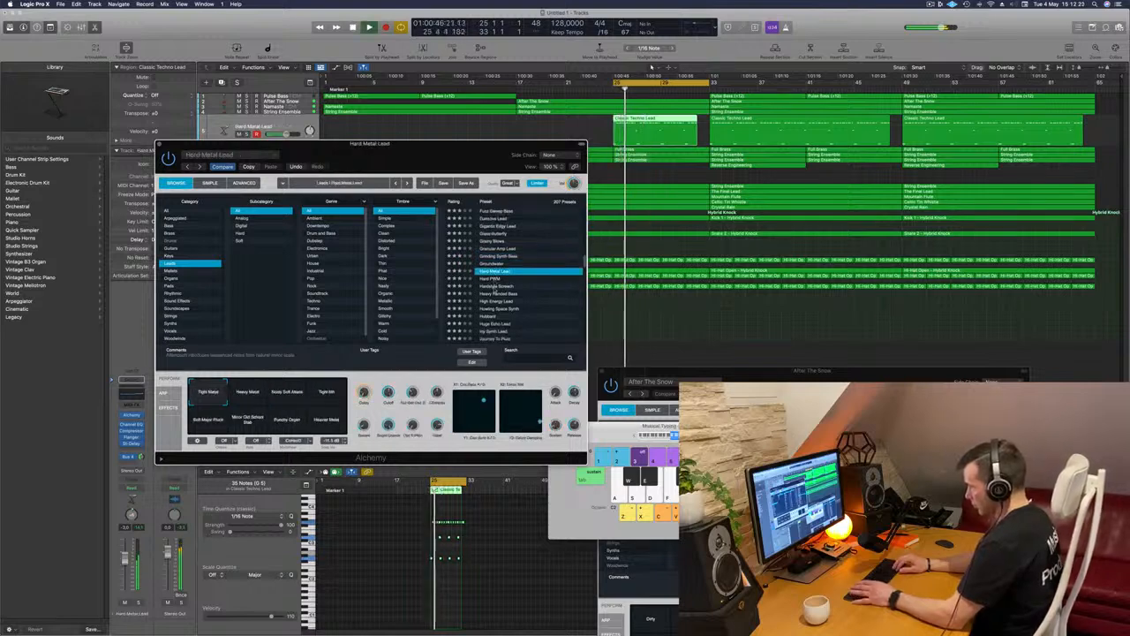
key(Down)
key(Down)
key(Down)
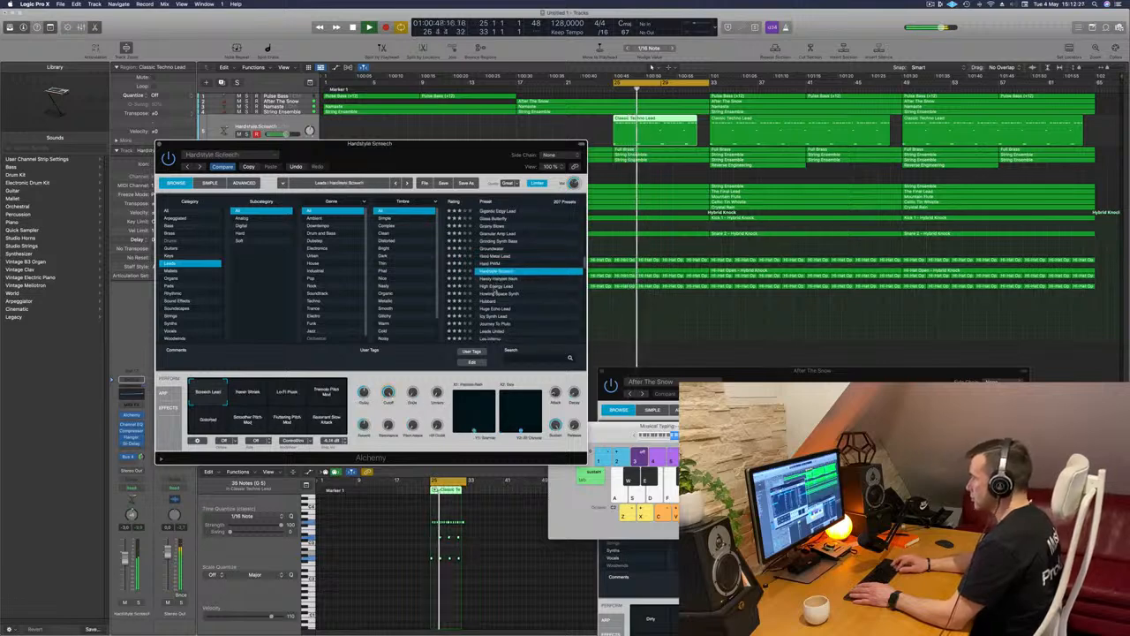
key(Down)
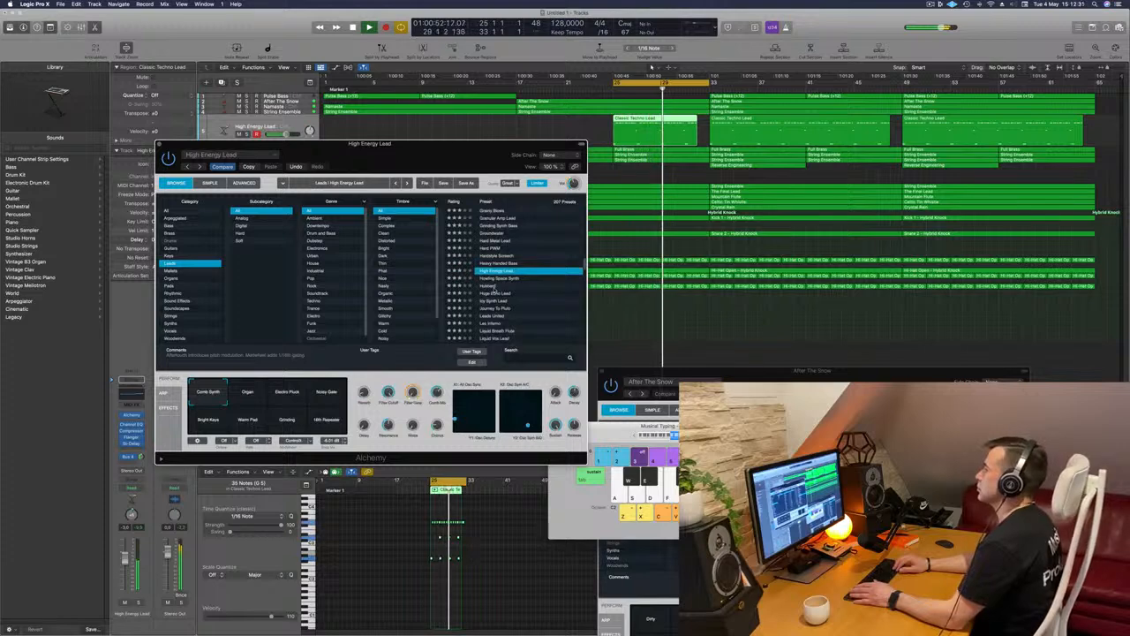
key(Down)
key(Down)
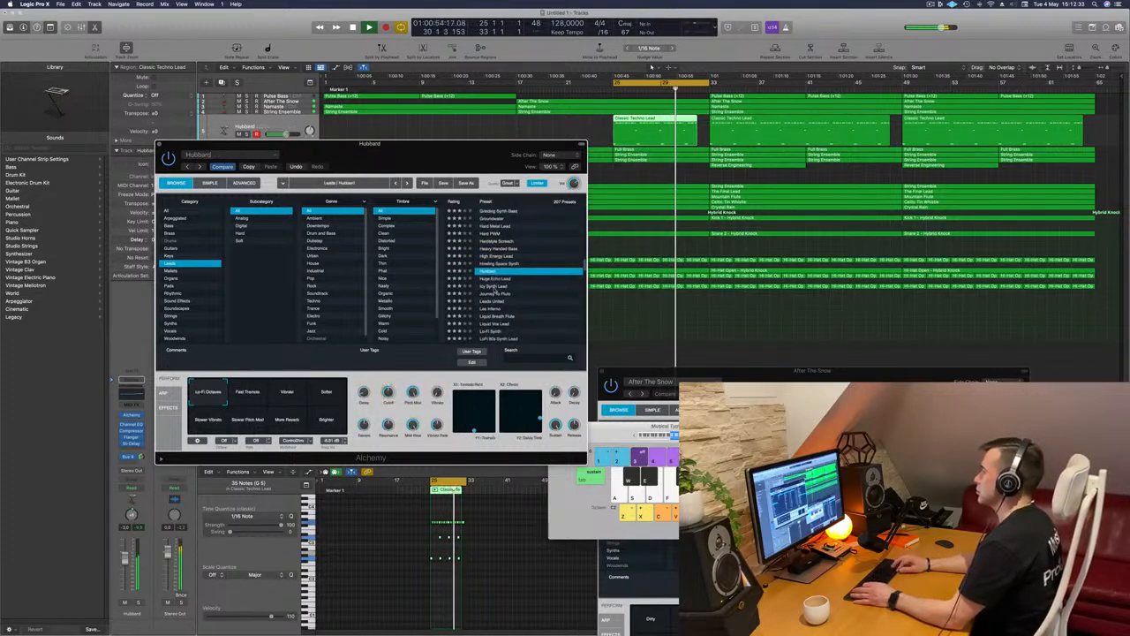
key(Down)
key(Down)
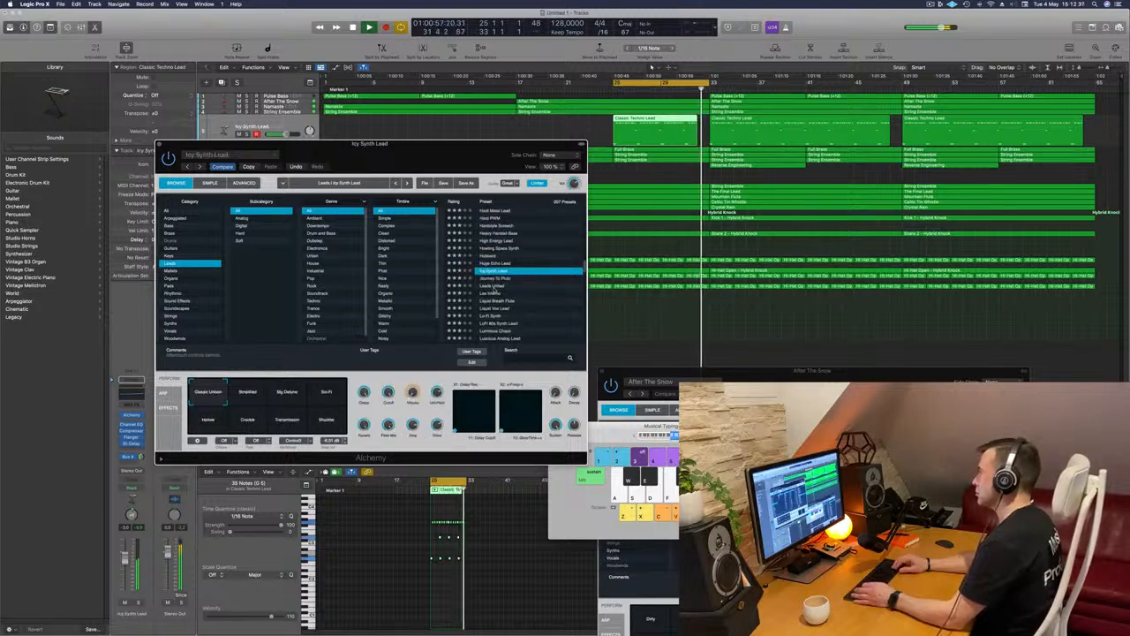
key(Down)
key(Down)
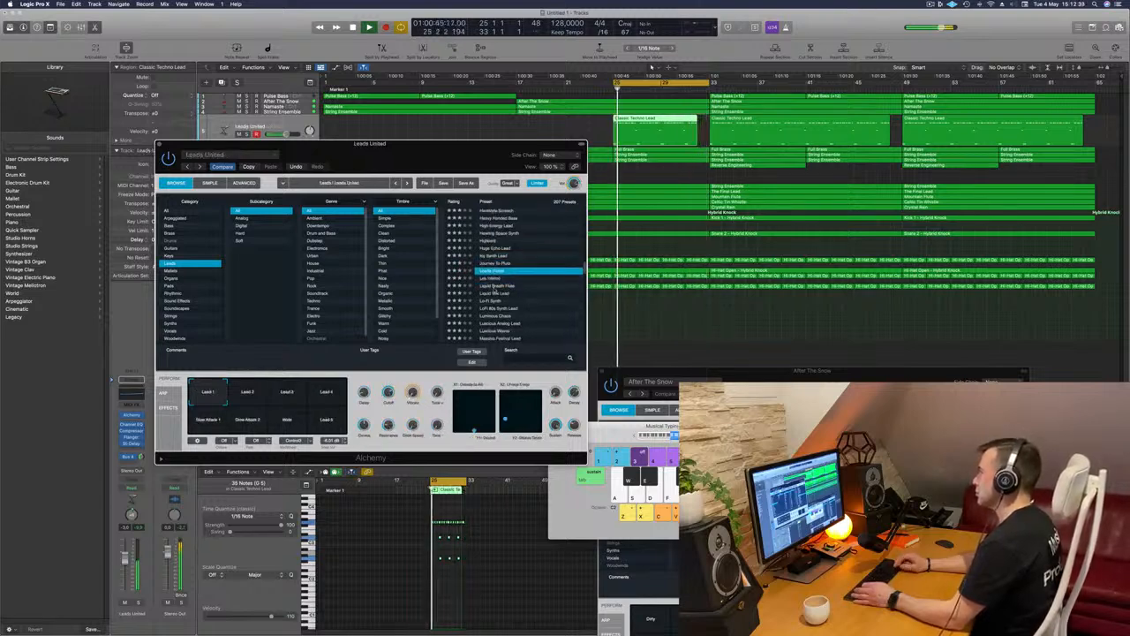
key(Down)
key(Down)
key(Down)
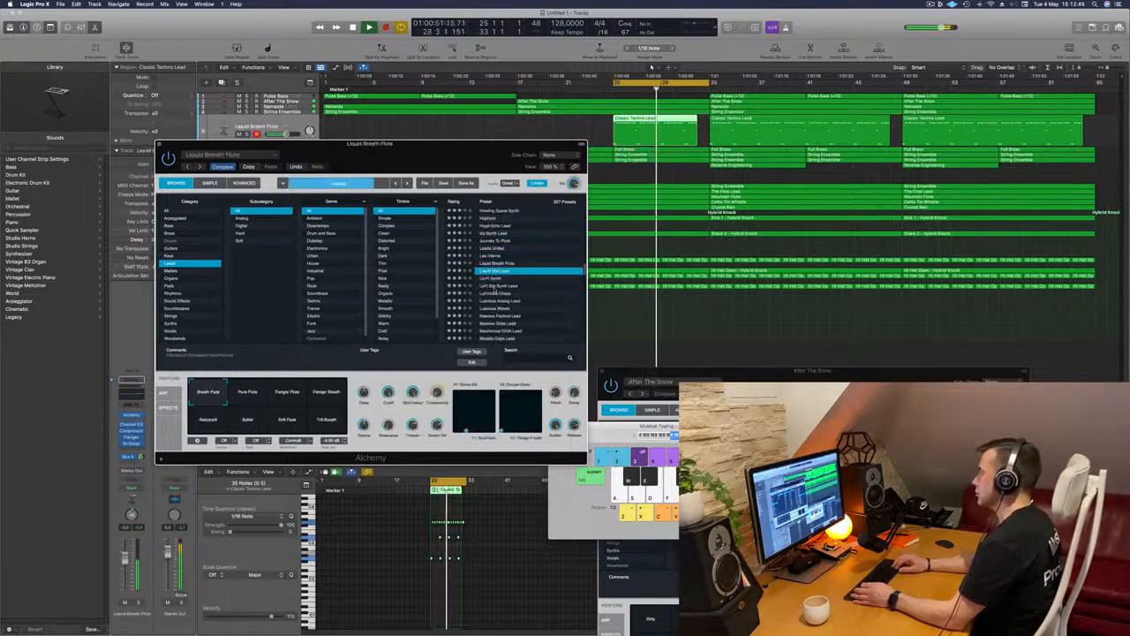
key(Down)
key(Down)
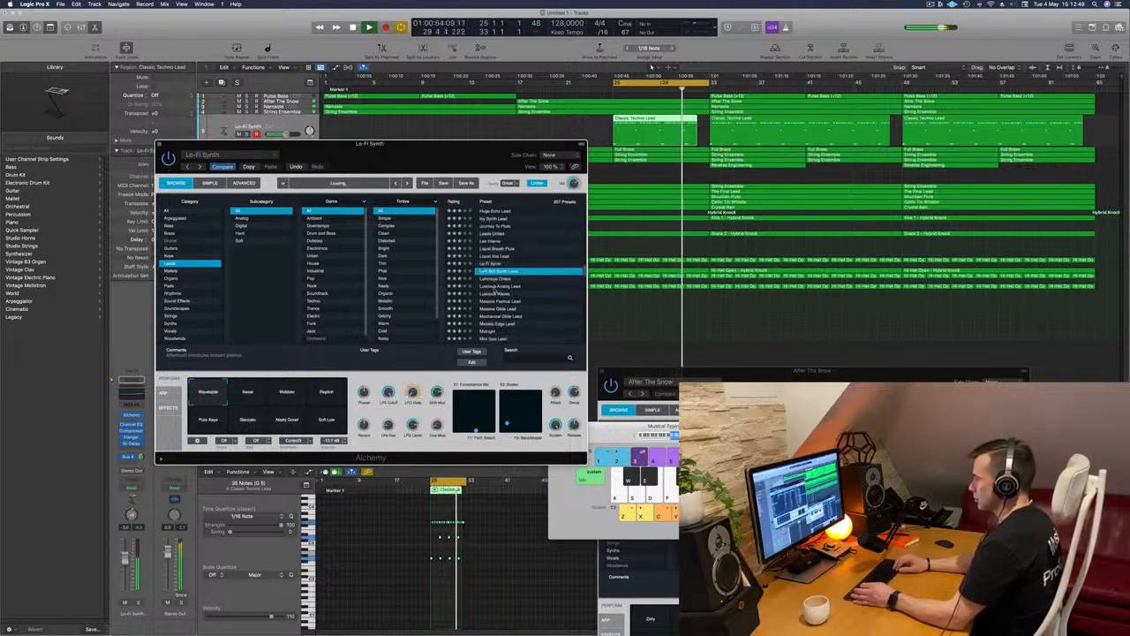
key(Down)
key(Down)
key(Down)
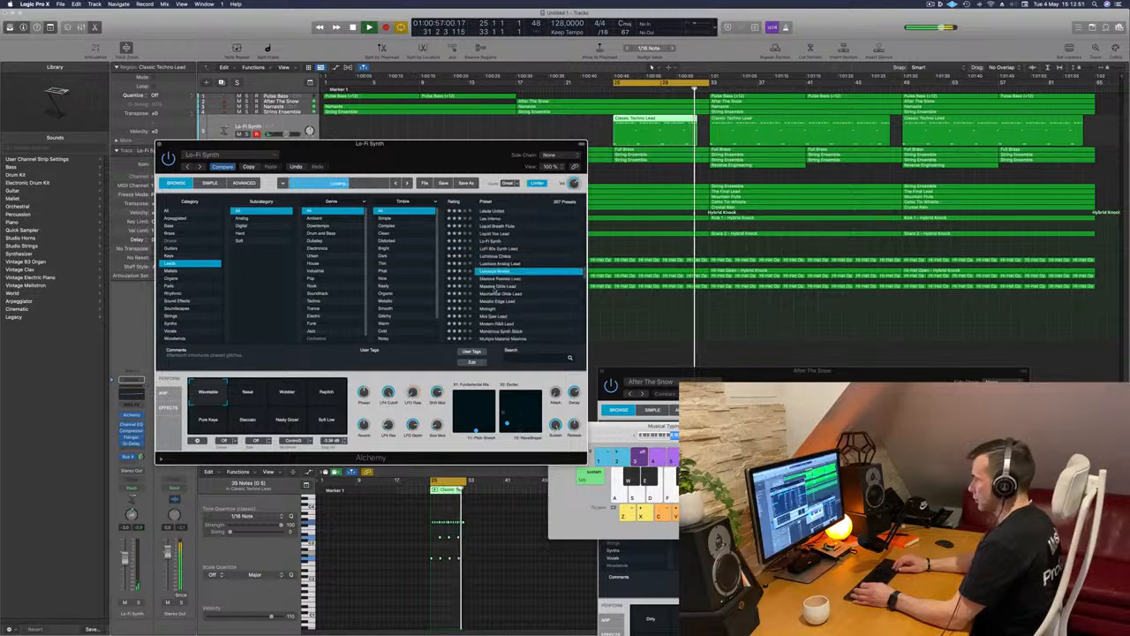
key(Down)
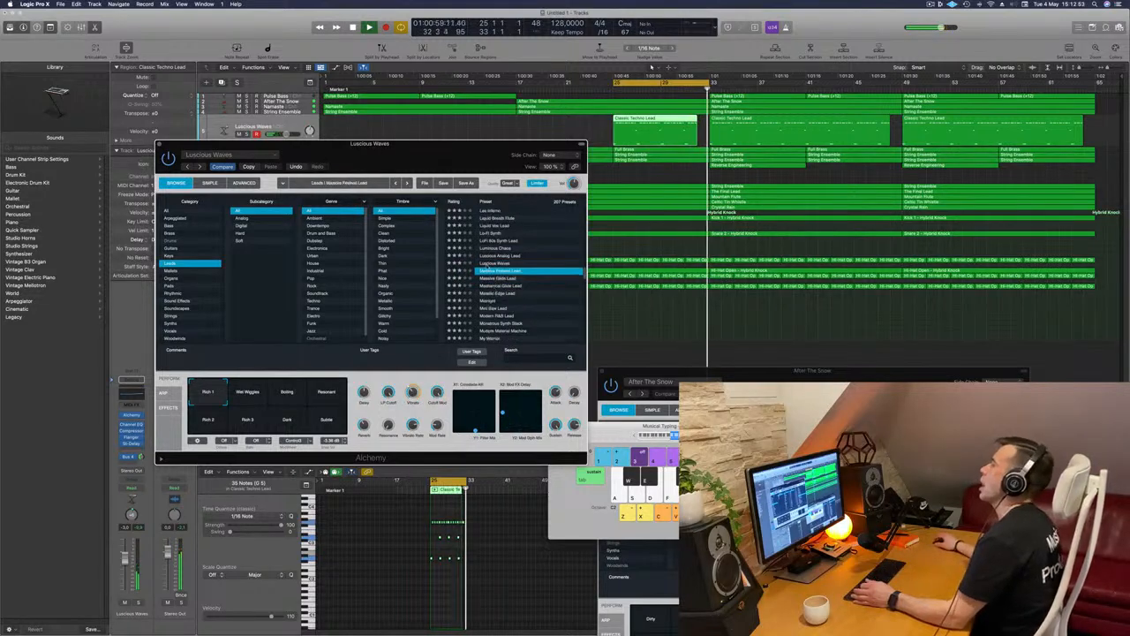
Try the Lead 2, Lead 3, S&H 1 and other variations of the Massive Festival Lead preset, returning to Lead 1
drag(456, 152, 530, 140)
click(378, 373)
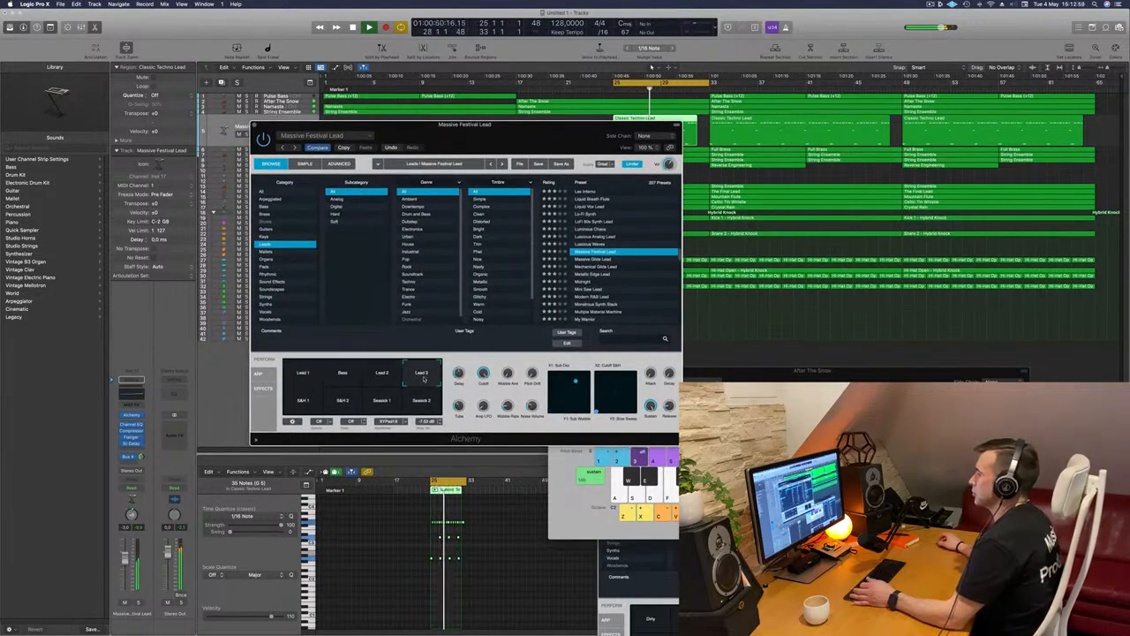
click(302, 402)
click(379, 403)
click(303, 400)
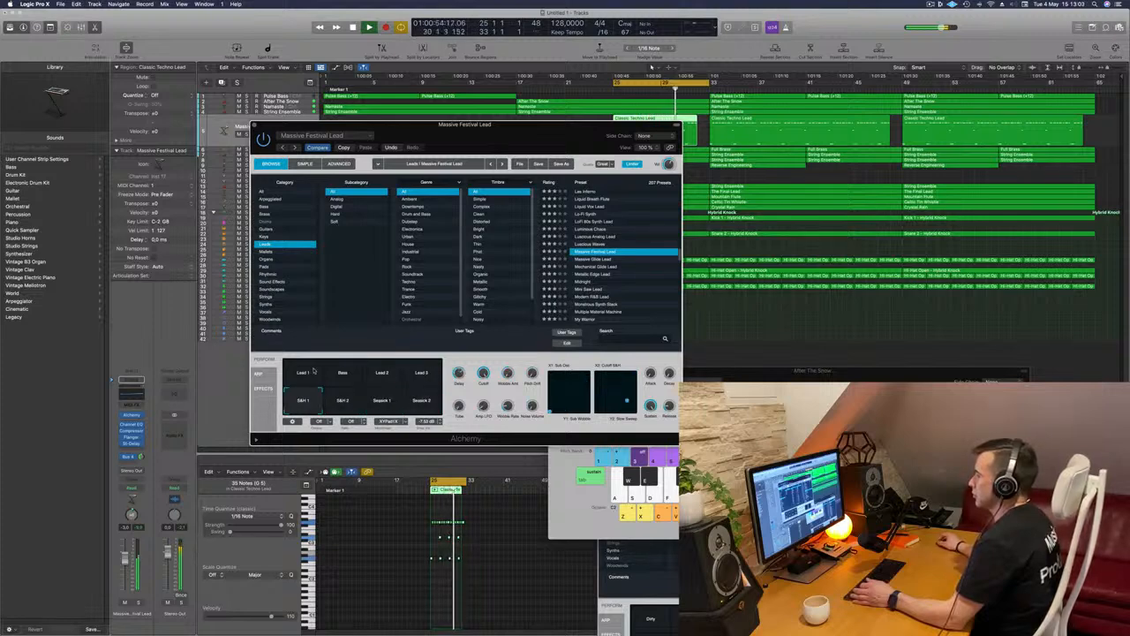
click(304, 374)
click(388, 373)
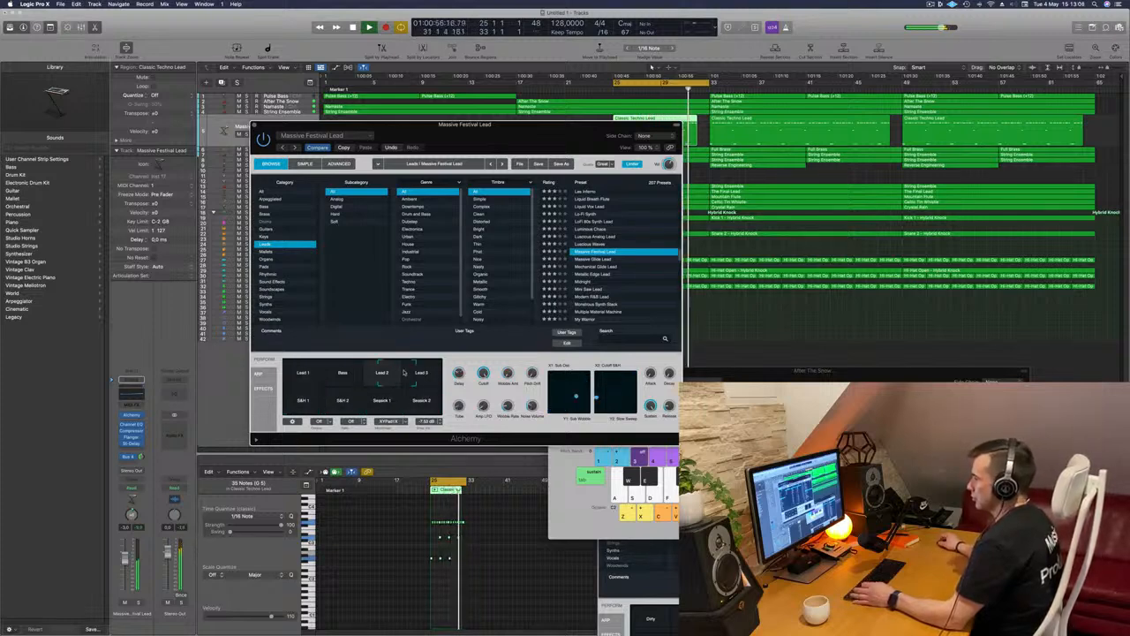
click(294, 372)
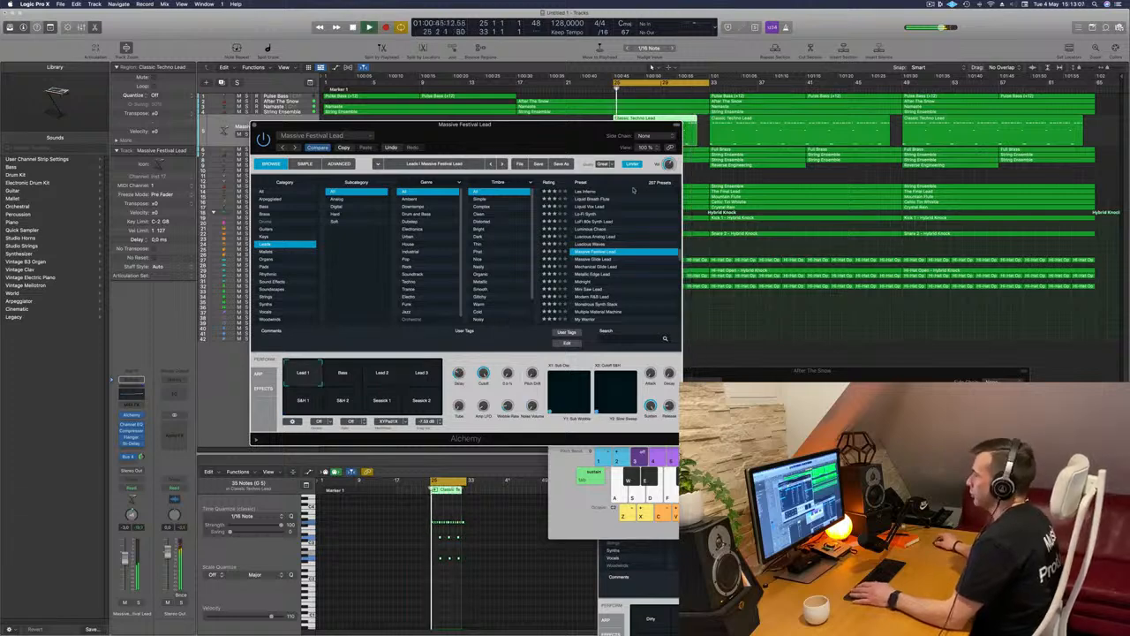
Open the lead track's Channel EQ and roll off the lows with a 24 dB/Oct low cut at 610 Hz
drag(566, 133, 458, 160)
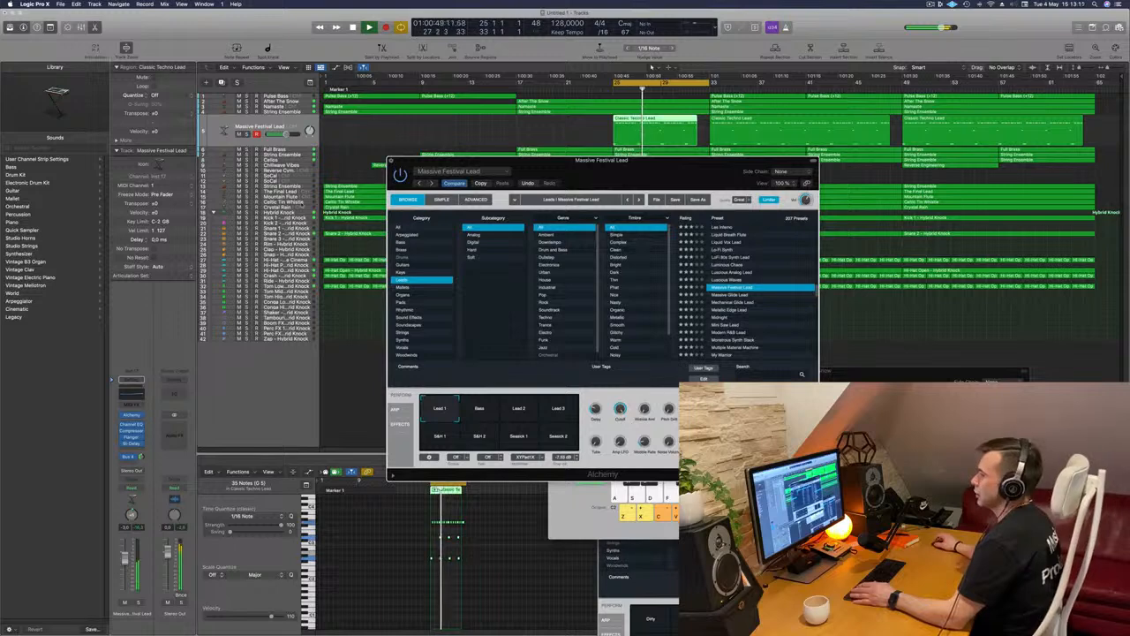
click(137, 379)
click(131, 379)
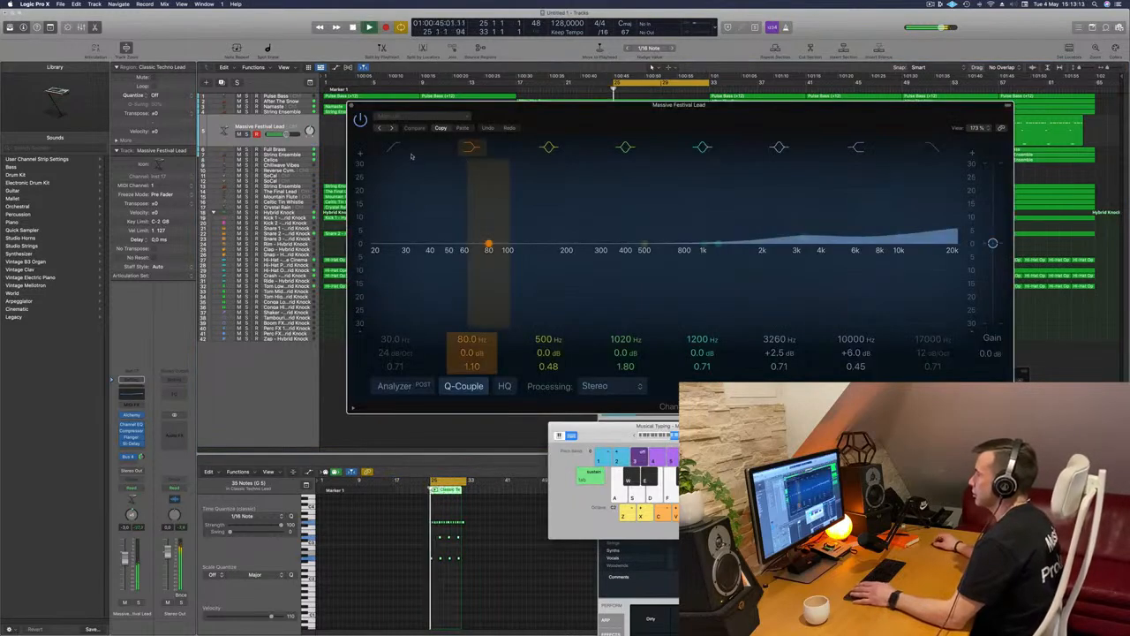
drag(380, 268, 657, 256)
drag(810, 105, 910, 106)
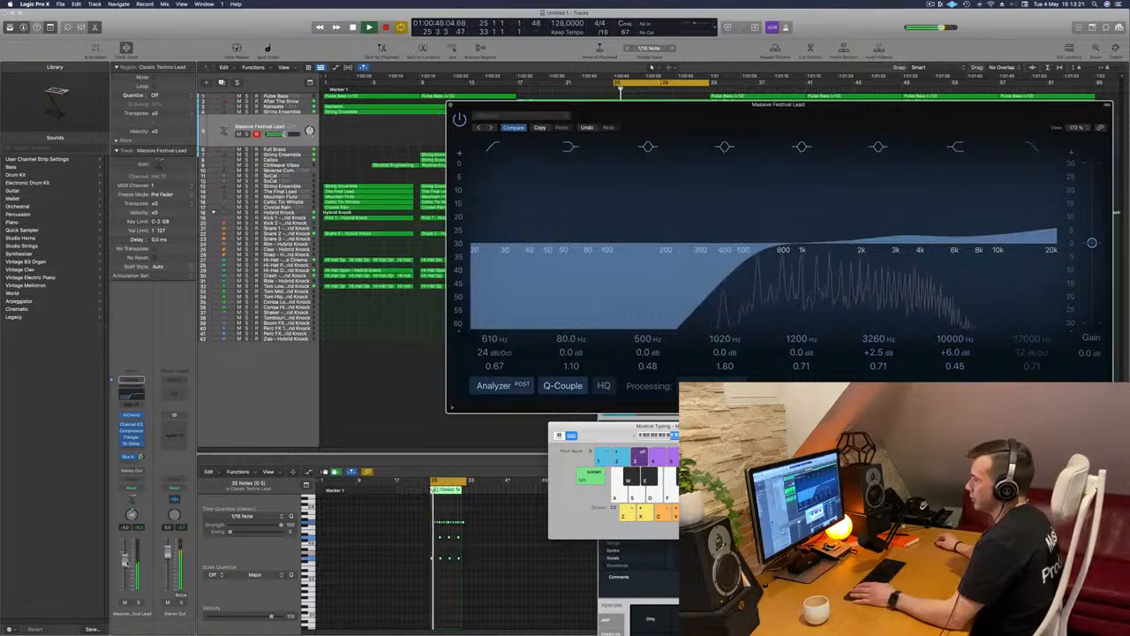
click(450, 105)
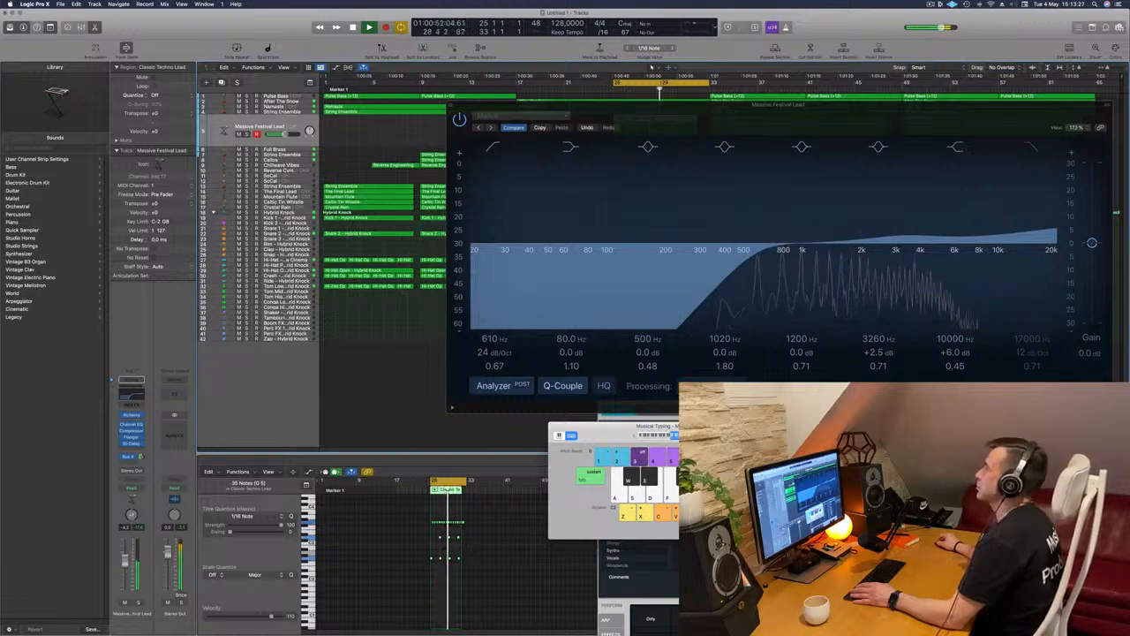
Add a Direction Mixer imaging effect to the lead channel and set its spread to 2.00
click(132, 445)
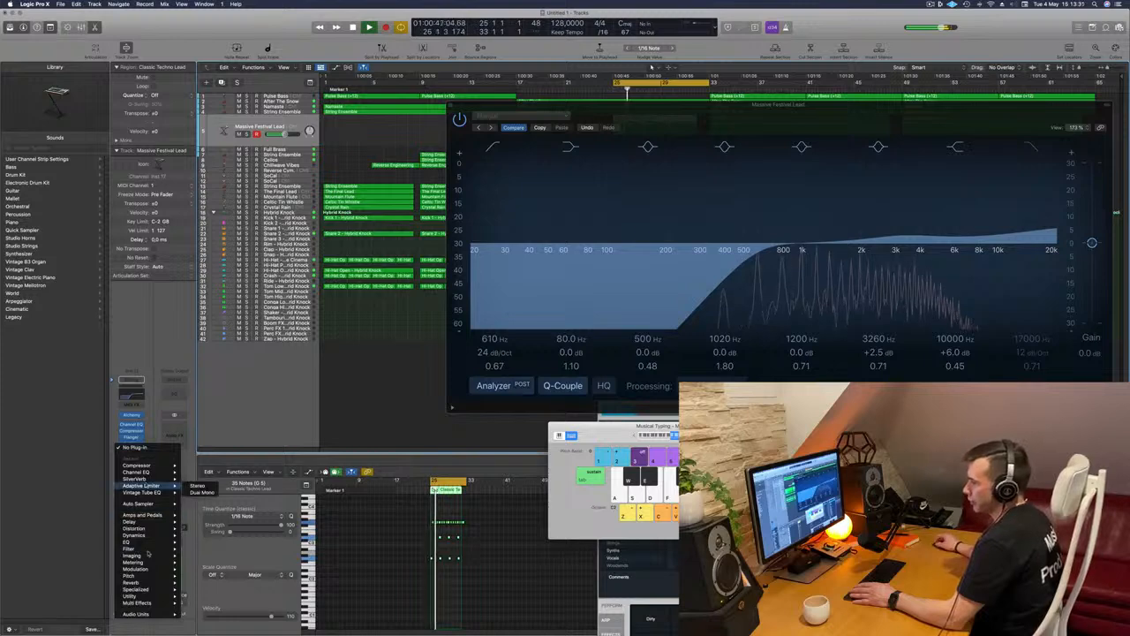
mouse_move(141, 582)
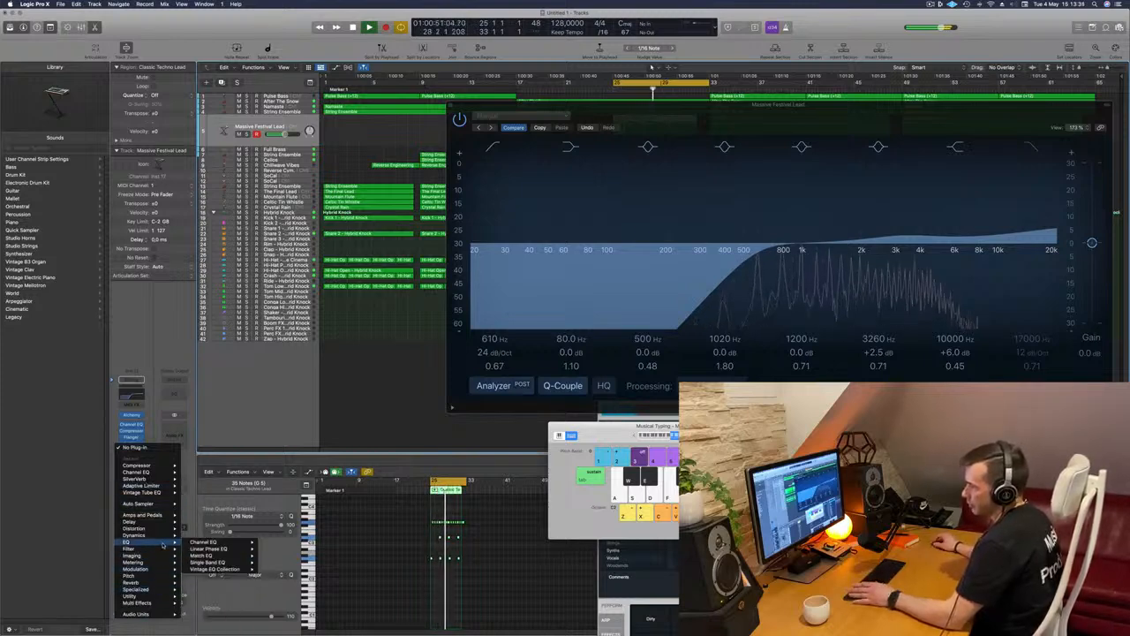
mouse_move(159, 556)
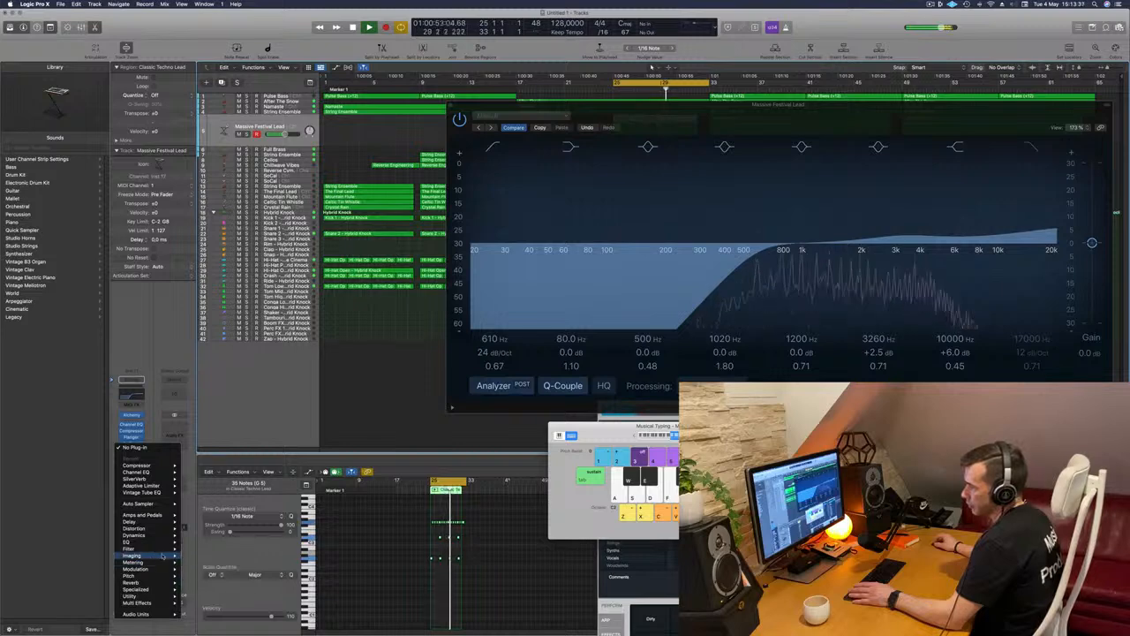
mouse_move(211, 562)
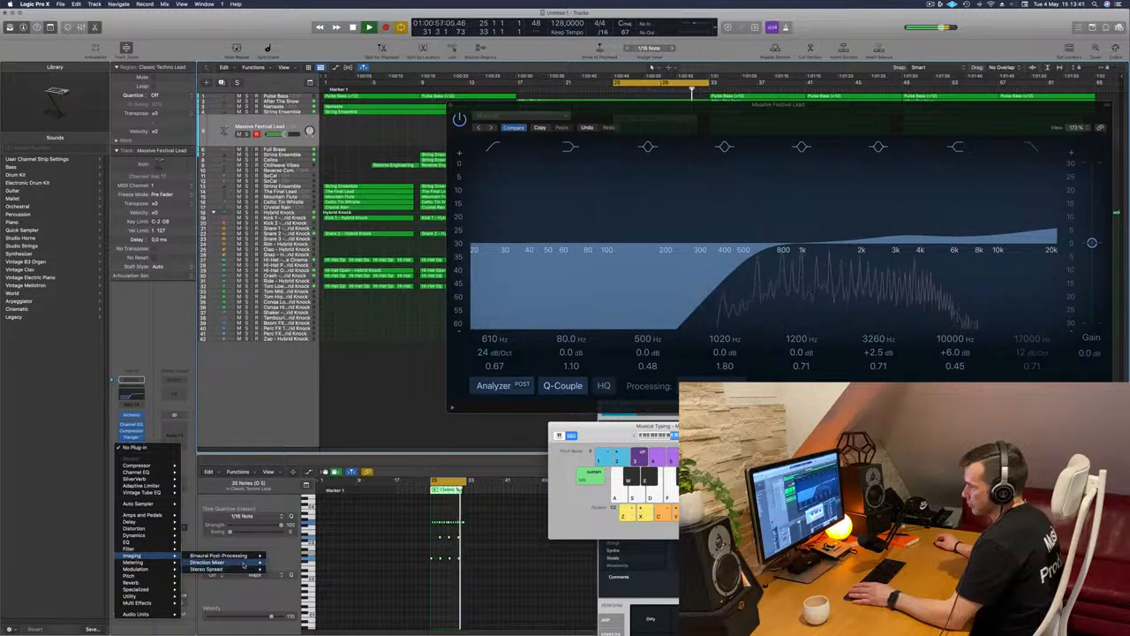
click(281, 562)
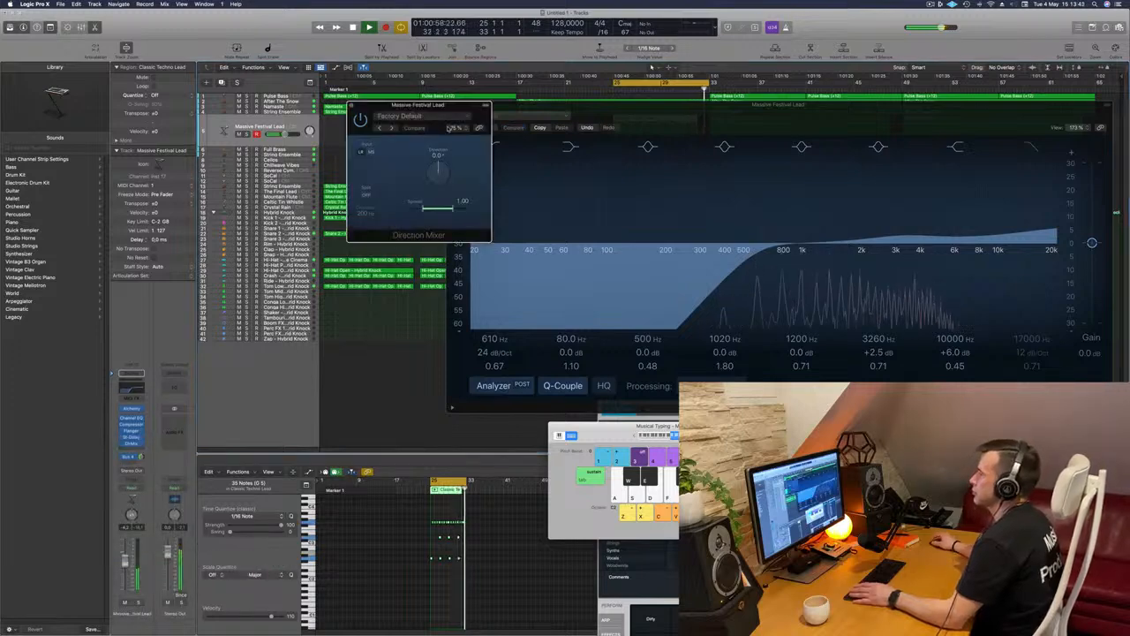
drag(458, 206, 486, 212)
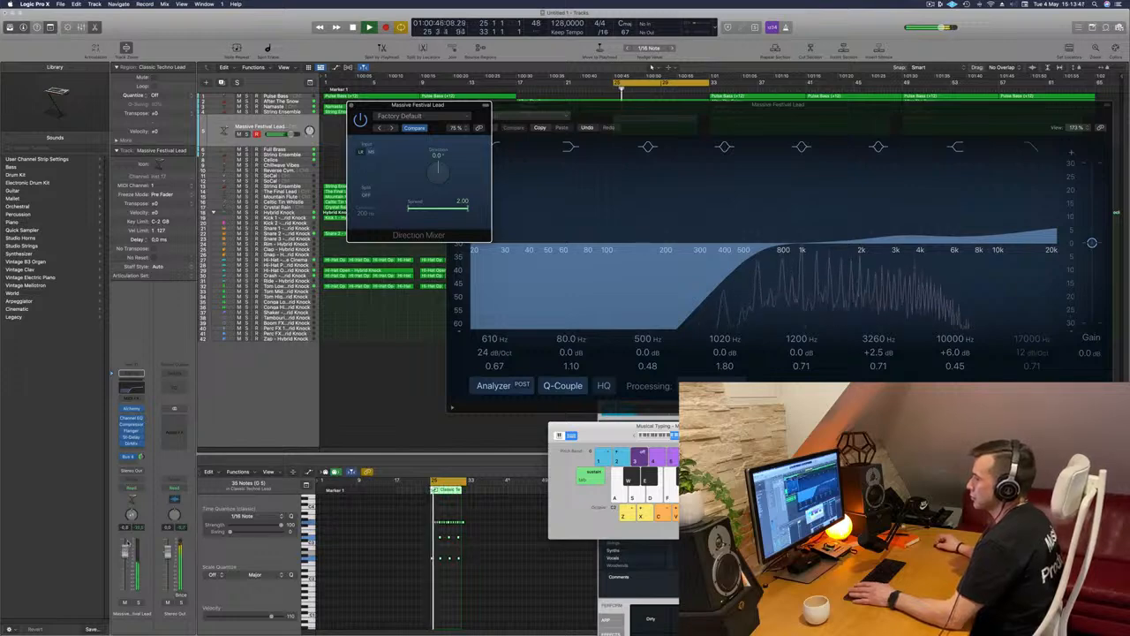
Lower the lead channel's volume slightly and turn on the Direction Mixer's frequency split
drag(124, 548, 125, 556)
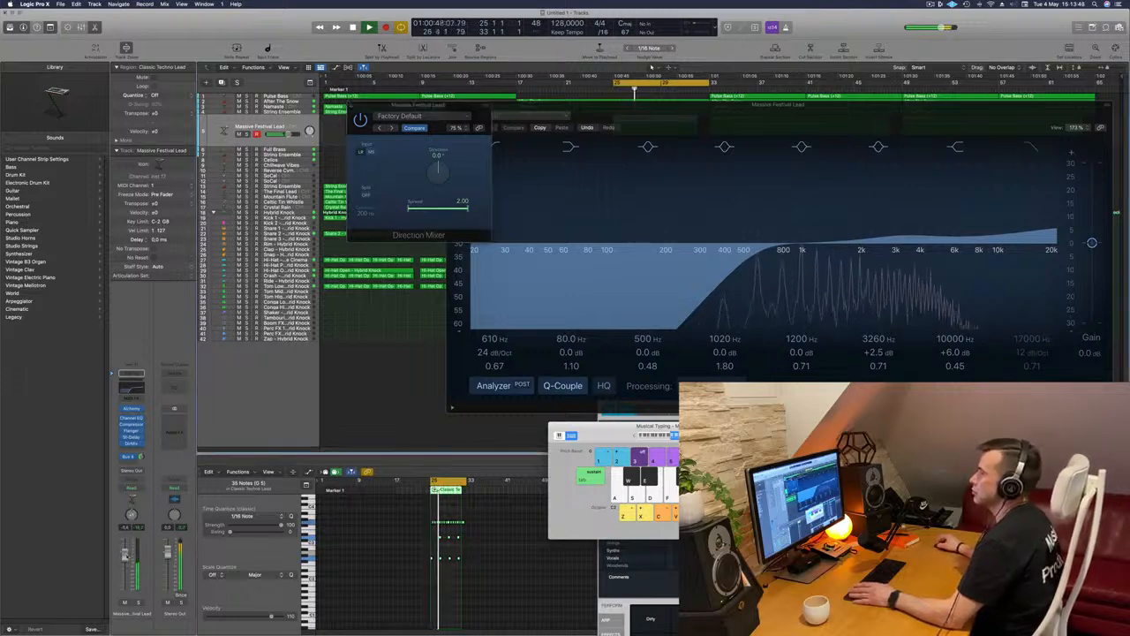
click(367, 195)
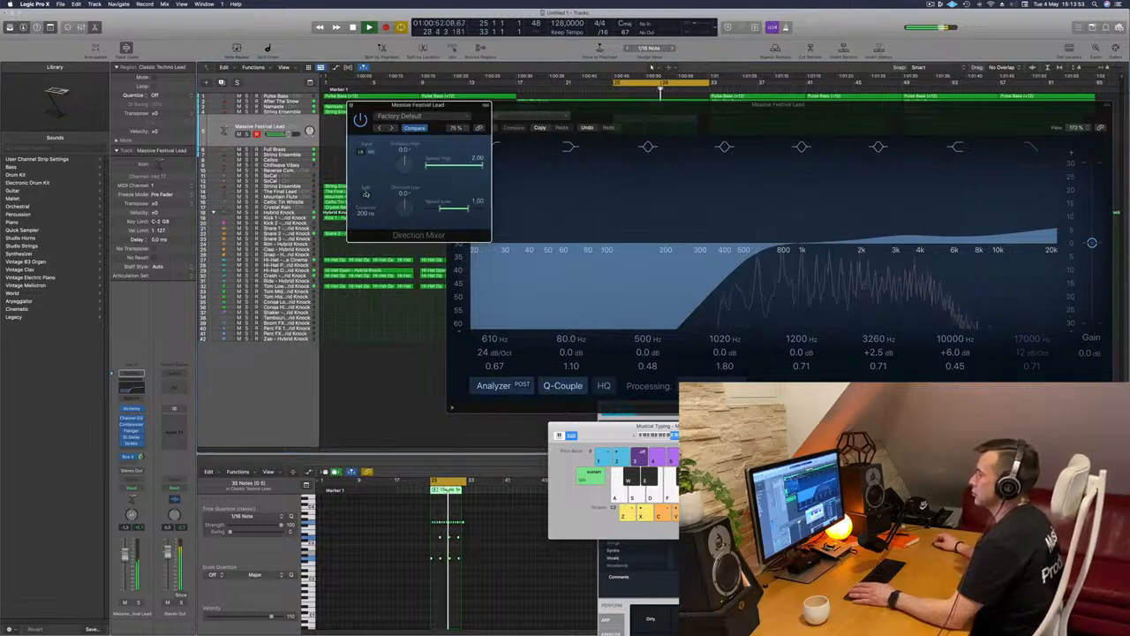
Turn off the Direction Mixer's frequency split on the lead, set its direction to -4.0° and close the Channel EQ
click(366, 195)
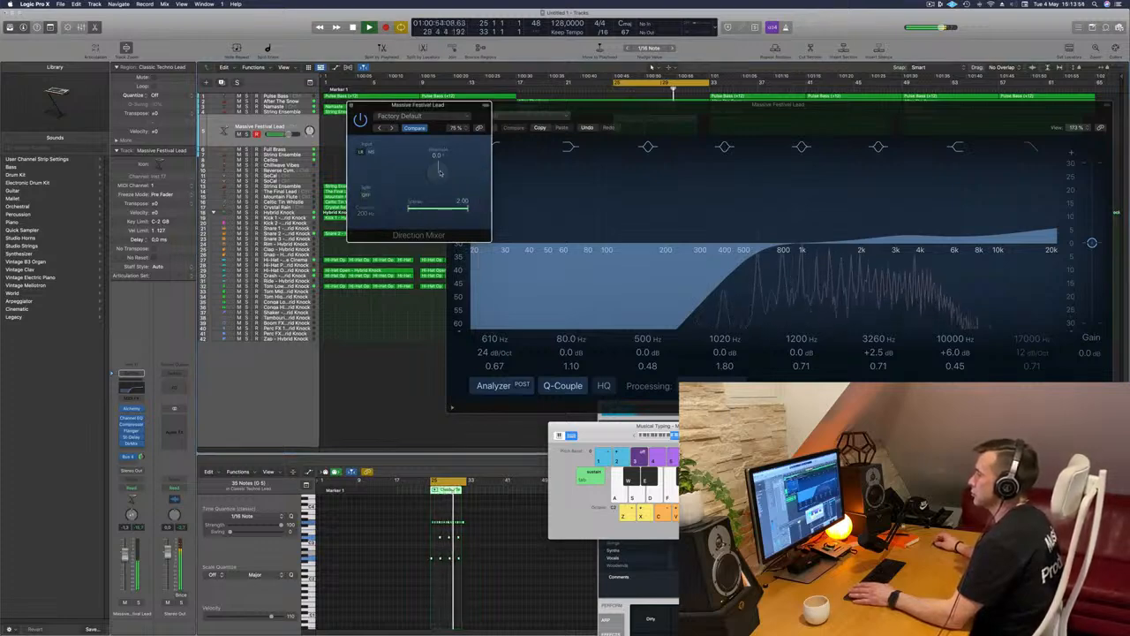
drag(440, 184, 443, 182)
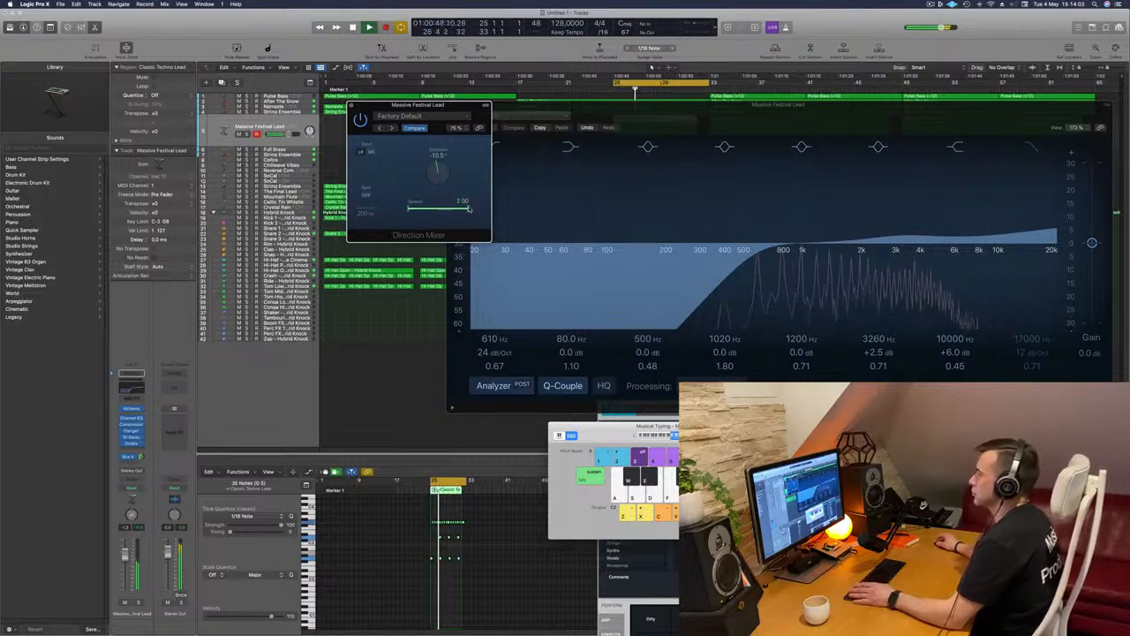
drag(438, 177, 439, 172)
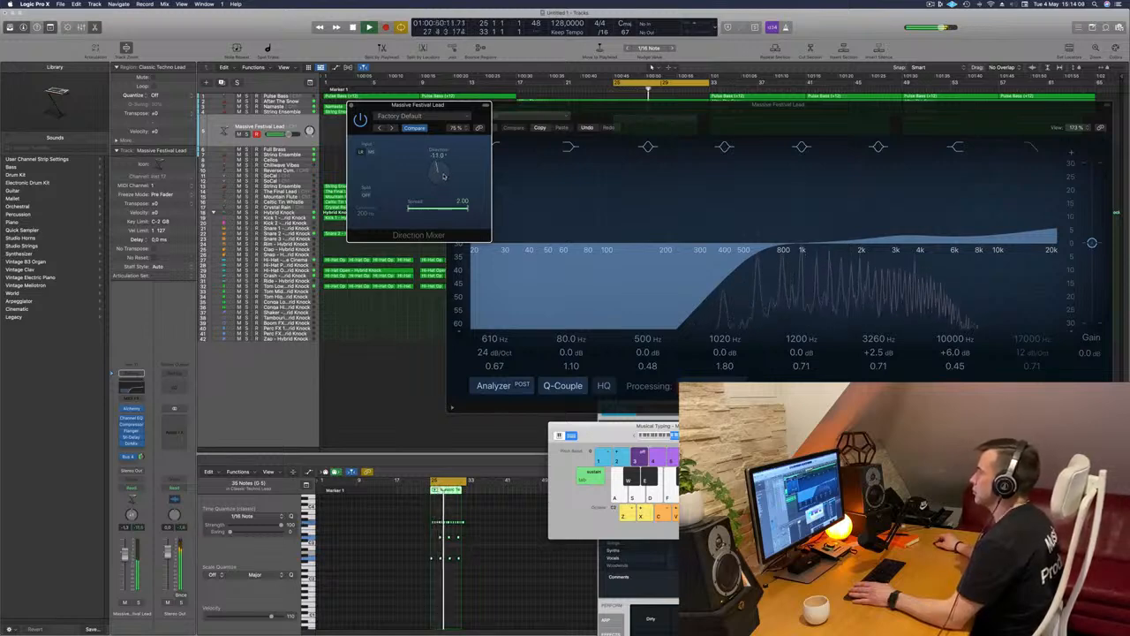
key(space)
key(space)
drag(125, 555, 125, 560)
click(133, 392)
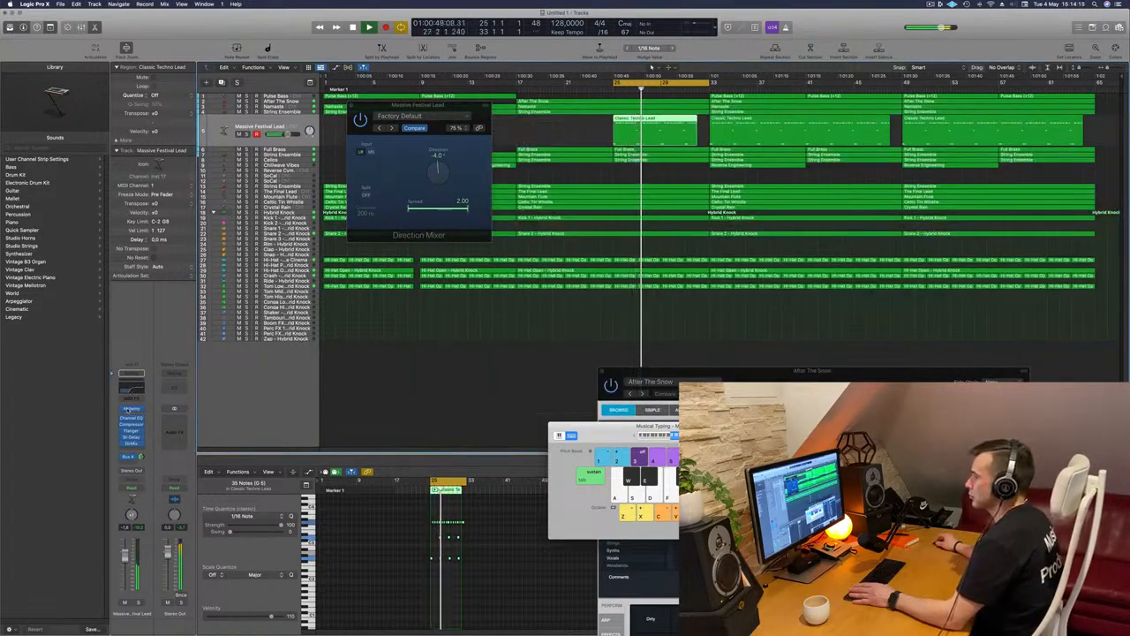
Adjust the cutoff slightly in the lead's Alchemy synth and close its open plug-in windows
click(132, 409)
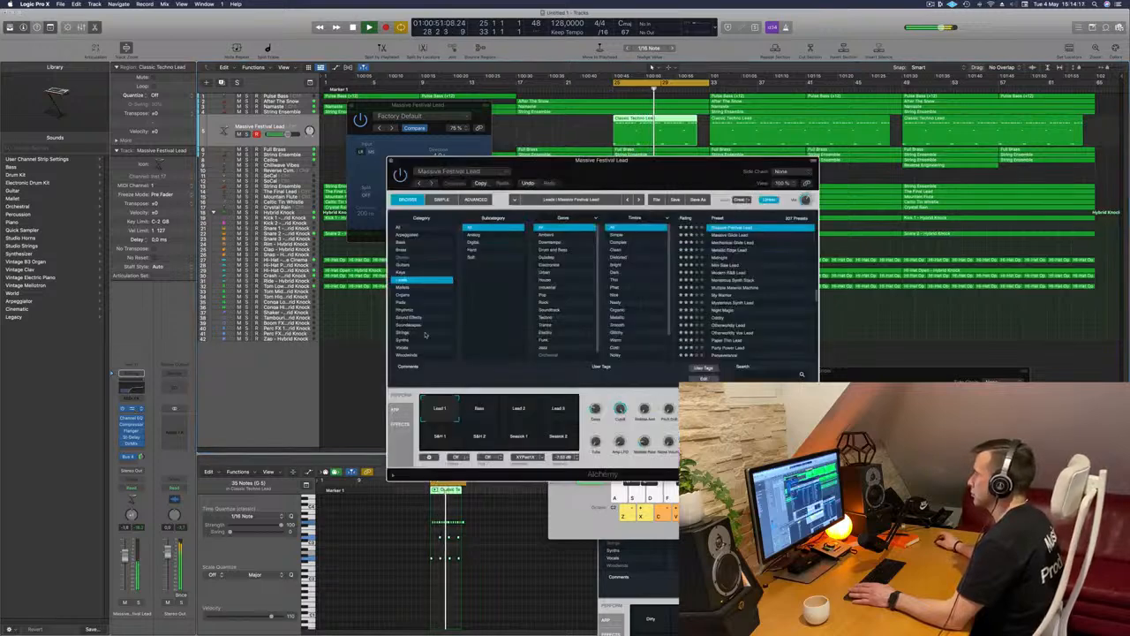
drag(621, 418, 623, 422)
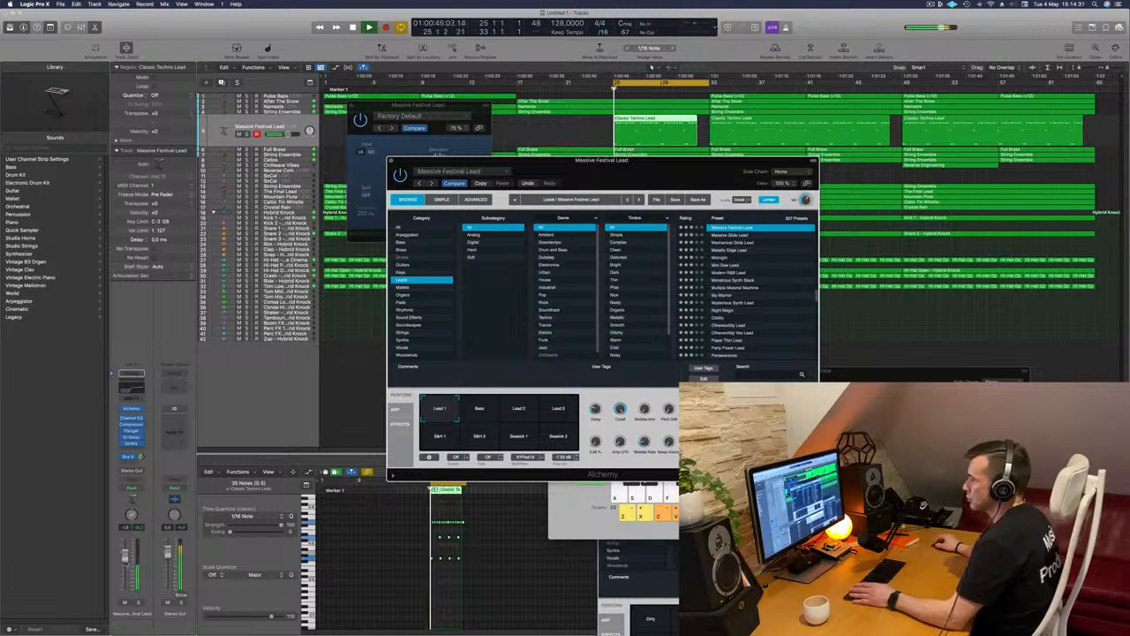
click(389, 161)
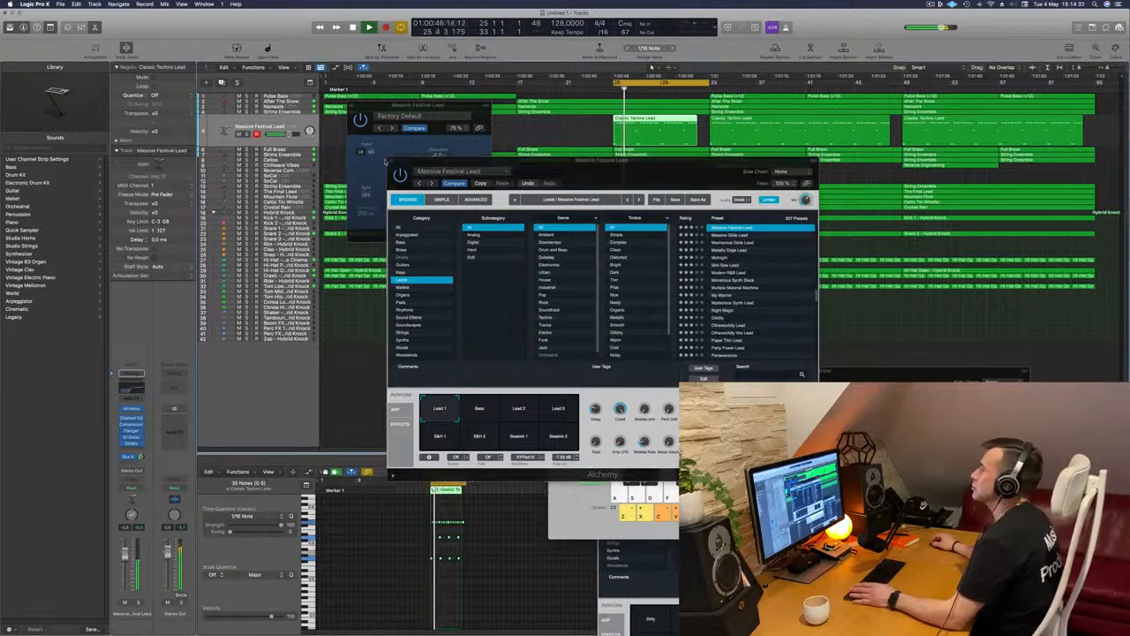
click(390, 161)
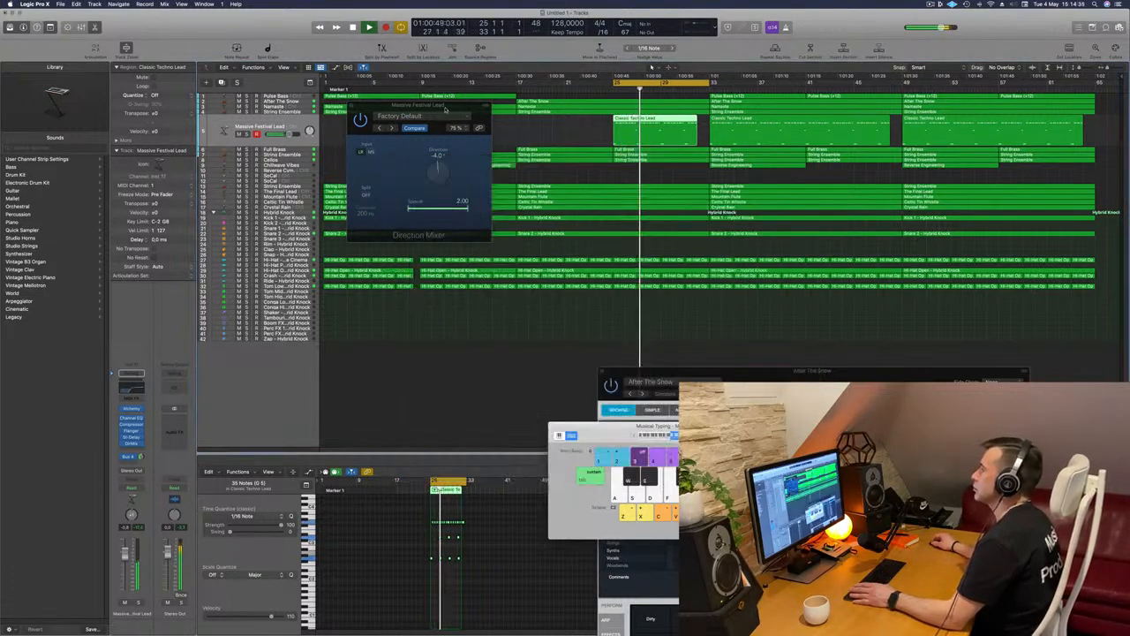
click(446, 107)
click(351, 105)
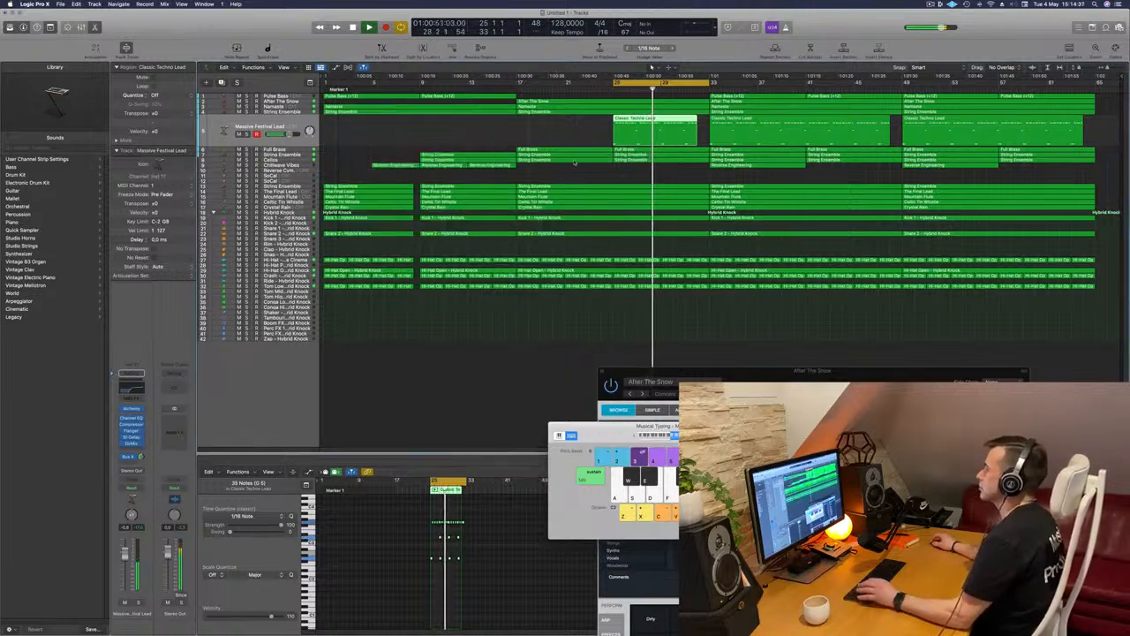
Extend the cycle range back to bar 17 and play the section leading into the lead
key(Return)
drag(614, 83, 519, 92)
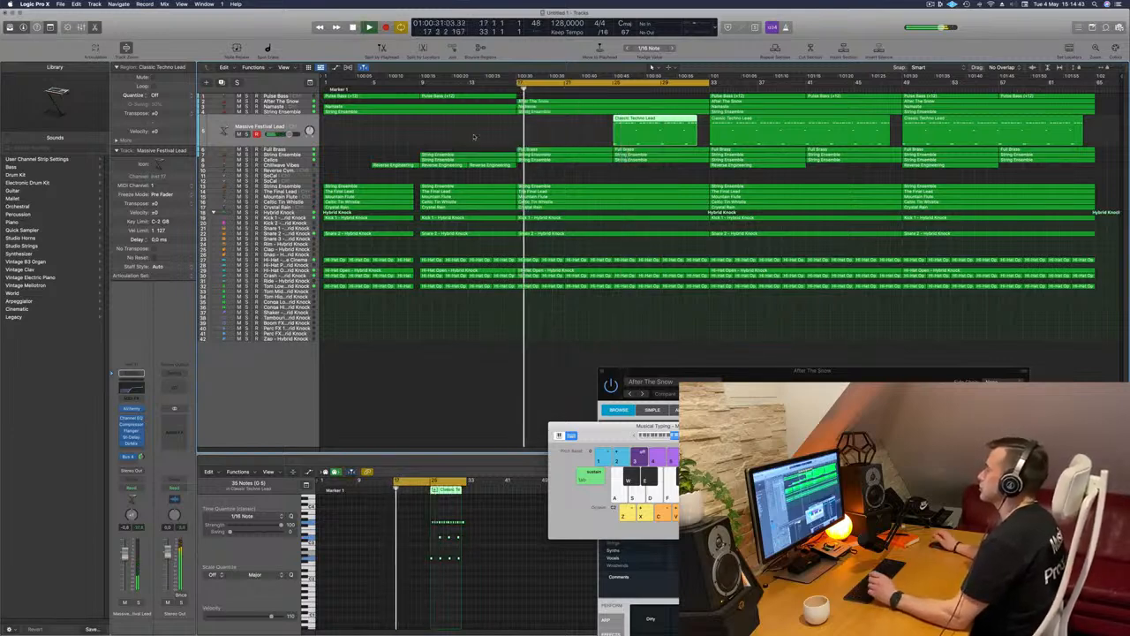
click(473, 137)
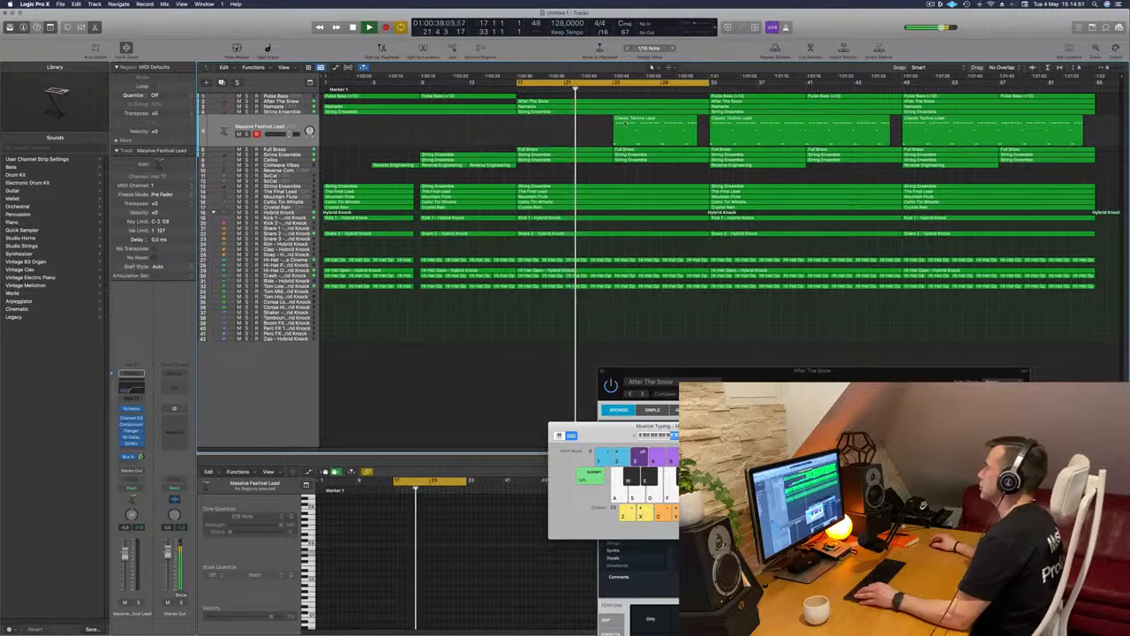
key(space)
key(space)
Move the cycle range to bars 33–49 and delete the Hybrid Knock drum regions that start at bar 33
drag(644, 85, 838, 84)
key(space)
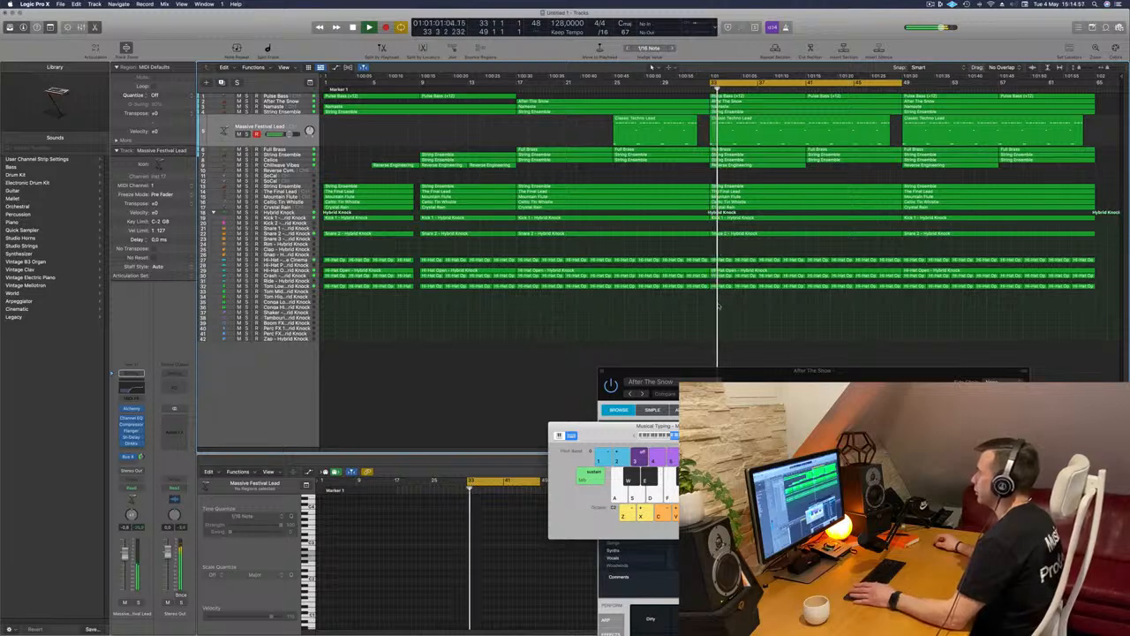
drag(724, 301, 756, 215)
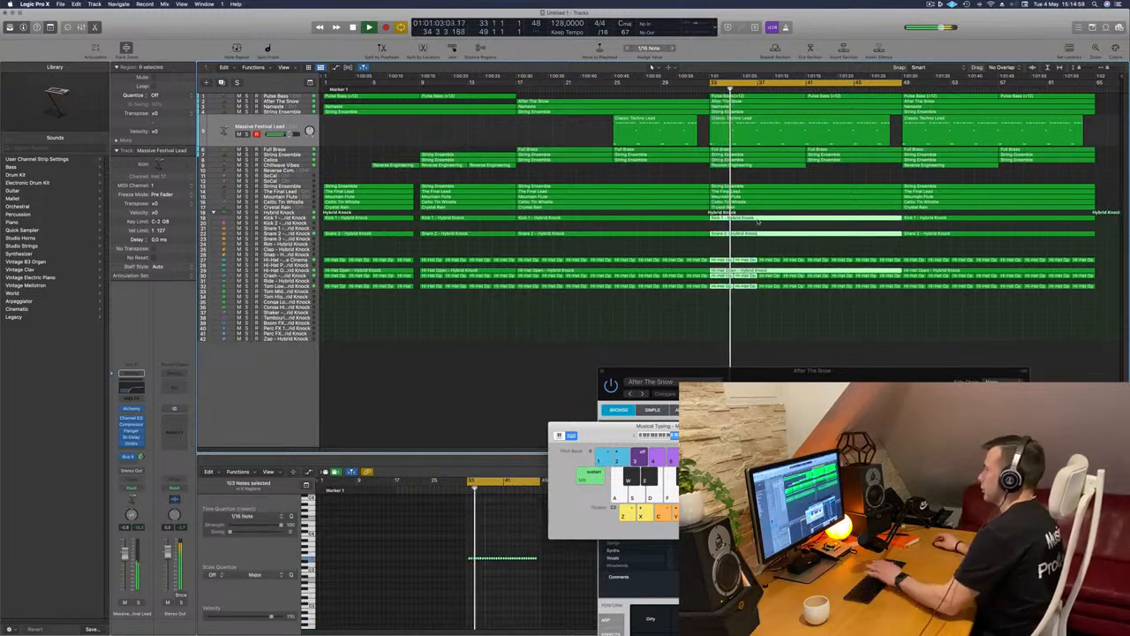
key(Delete)
key(space)
key(space)
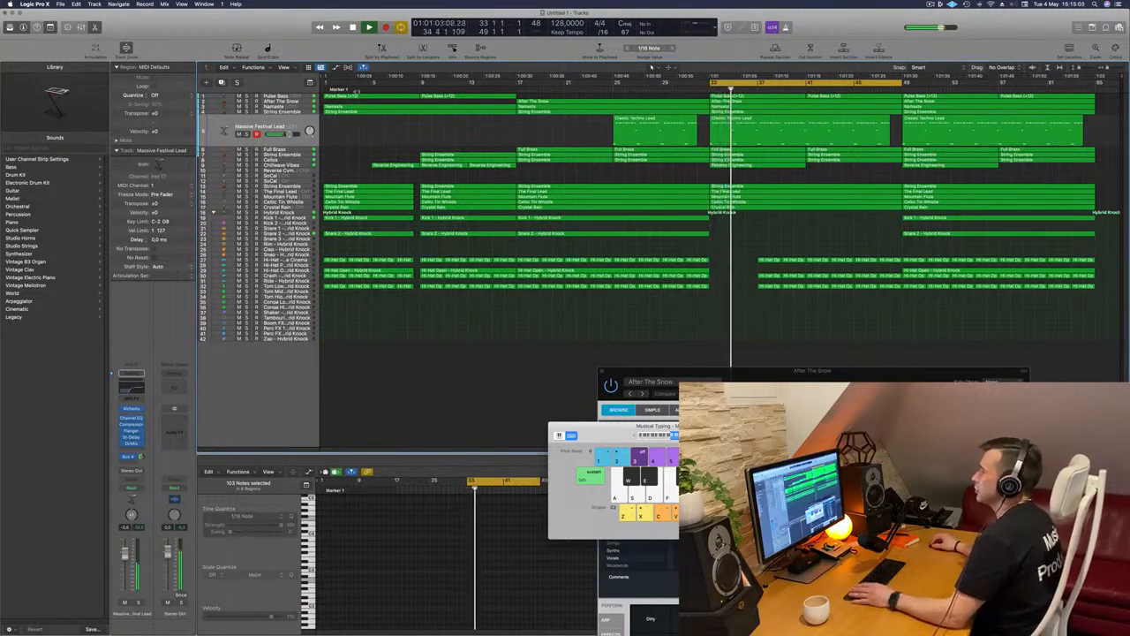
Delete the two Pulse Bass regions between bars 33 and 49
click(282, 96)
key(space)
key(space)
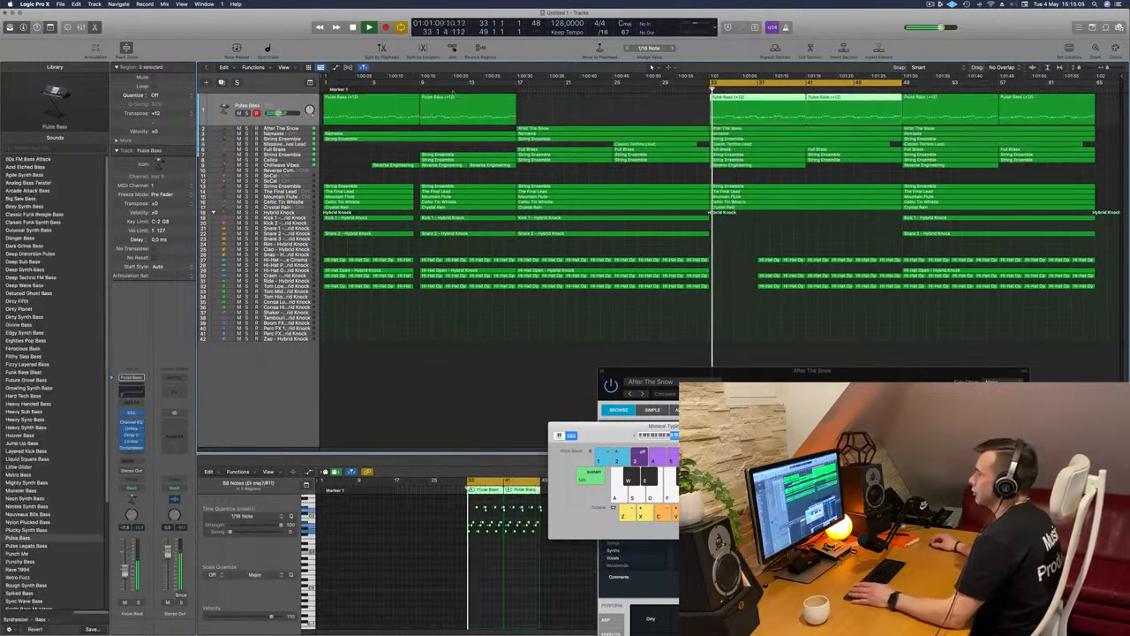
click(674, 104)
click(750, 104)
key(Delete)
click(814, 104)
key(Delete)
key(space)
key(space)
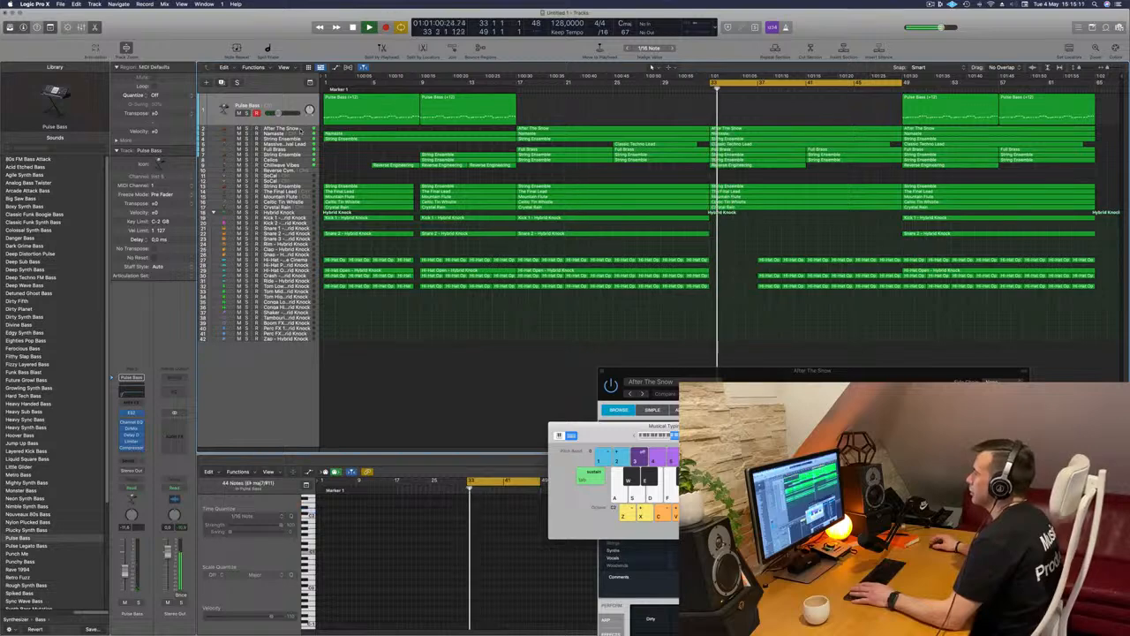
Duplicate the After The Snow track with its settings and move its bar 33–49 region onto the new track
click(301, 130)
key(space)
key(space)
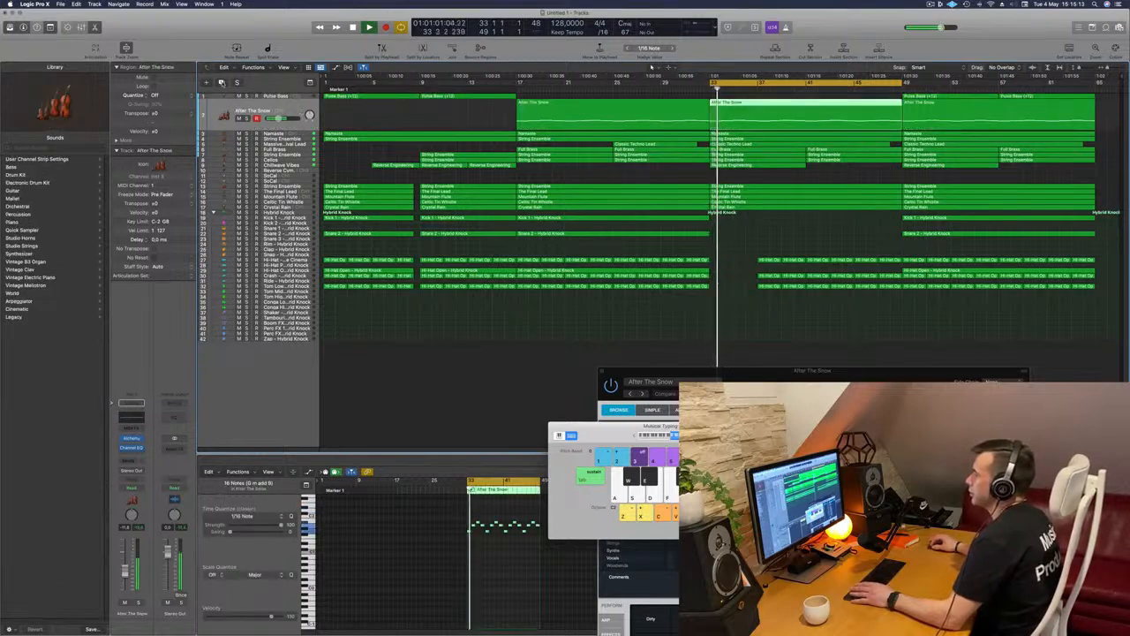
key(super+d)
key(space)
key(space)
drag(771, 102, 772, 118)
click(424, 131)
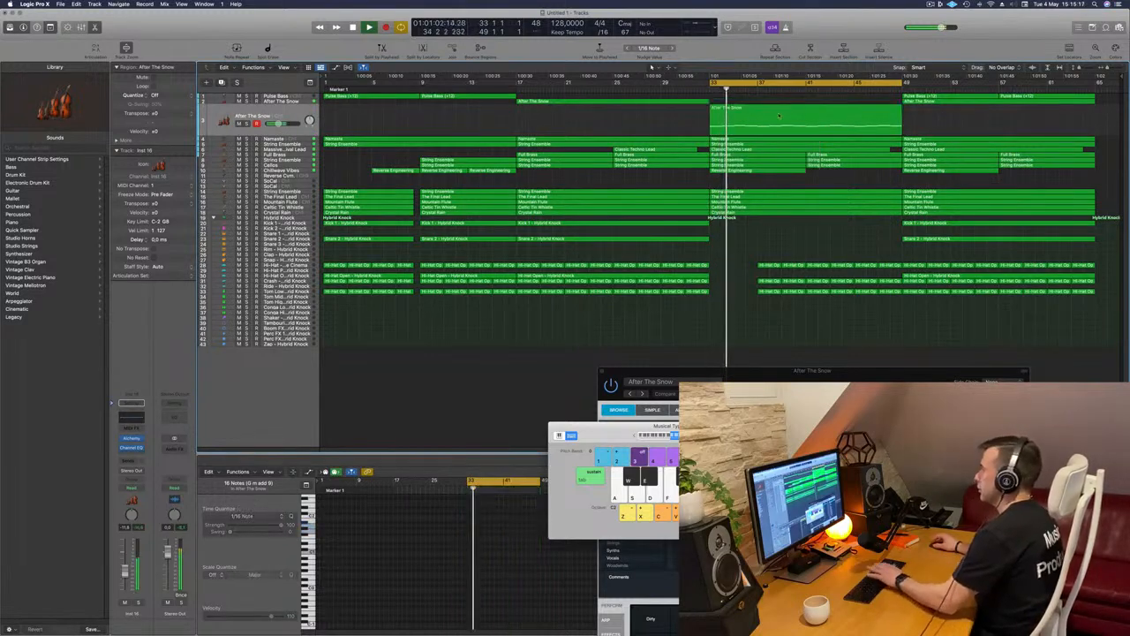
Switch the duplicated After The Snow track's Alchemy performance variation to Pulsing Sub and close the synth window
key(space)
click(277, 116)
key(space)
key(space)
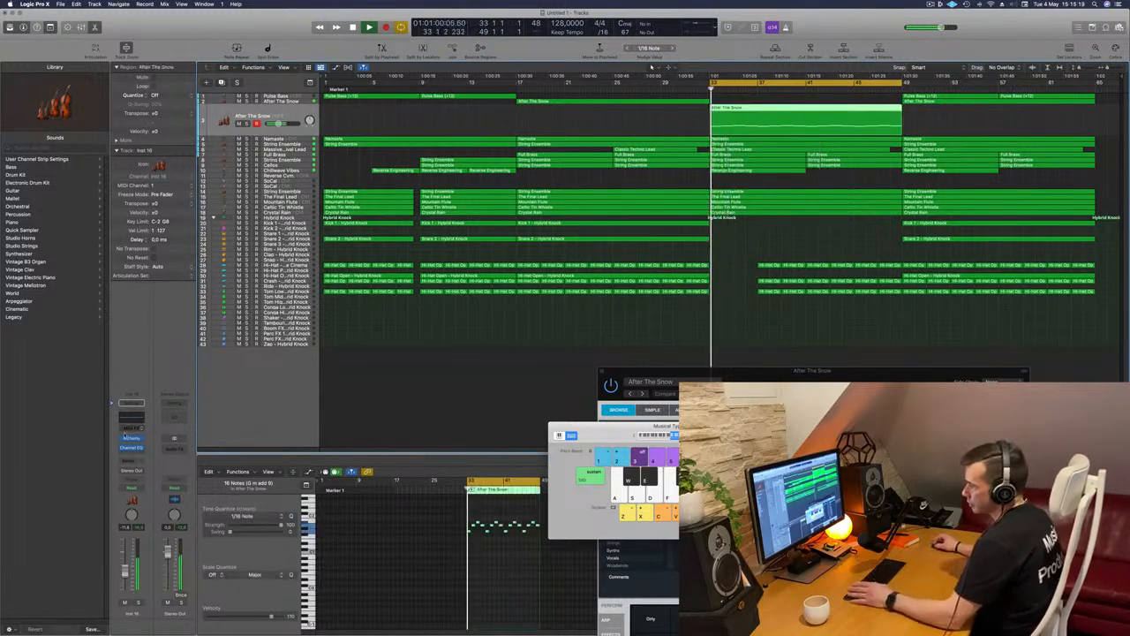
click(131, 439)
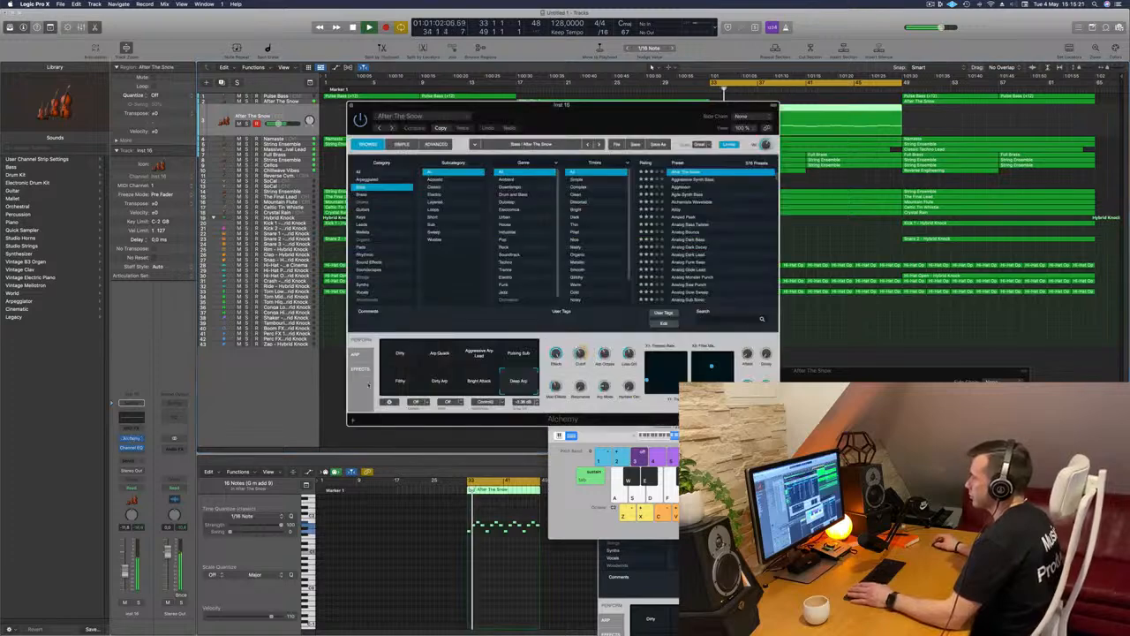
click(399, 354)
drag(568, 115, 703, 206)
click(653, 448)
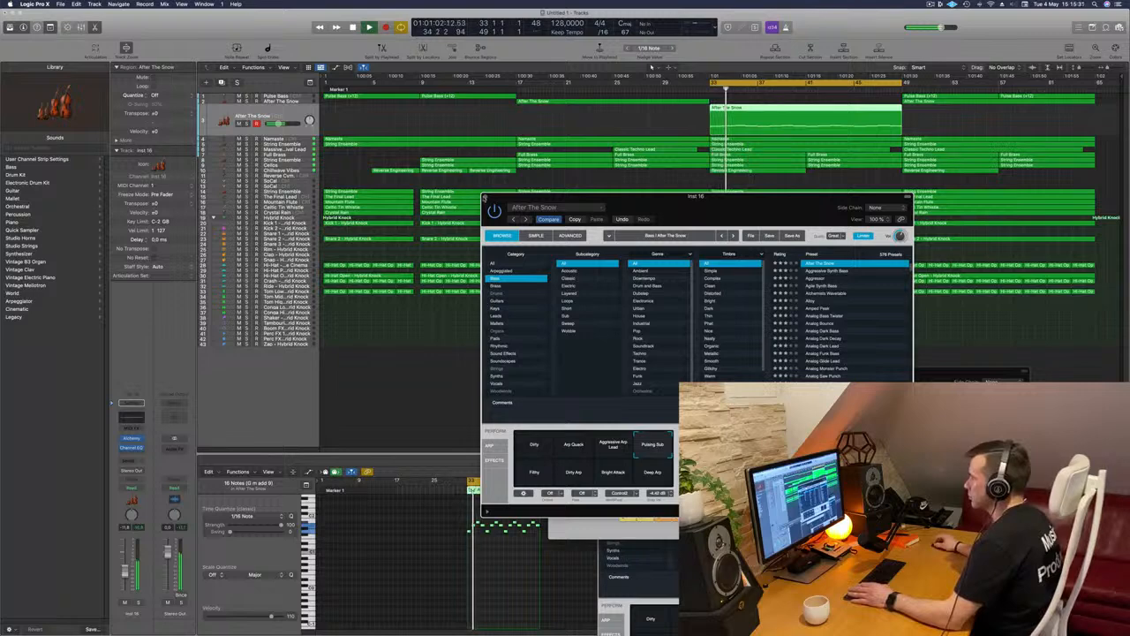
drag(572, 212, 687, 387)
key(super+k)
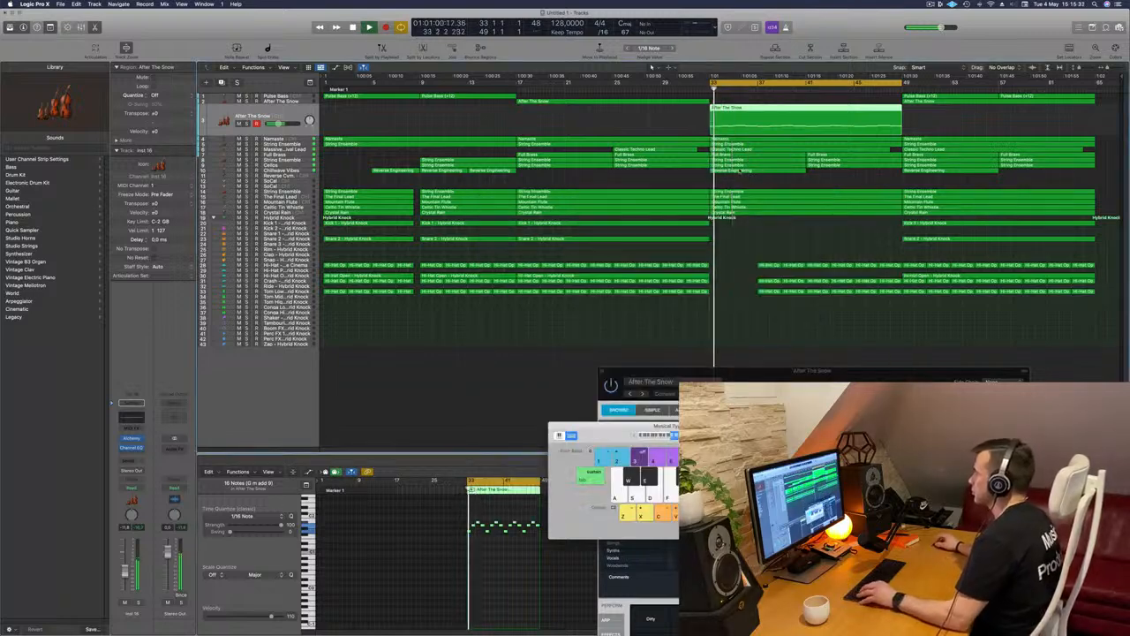
Delete the Reverse Engineering region at bar 33 and audition the duplicated After The Snow track in solo
click(739, 170)
click(694, 180)
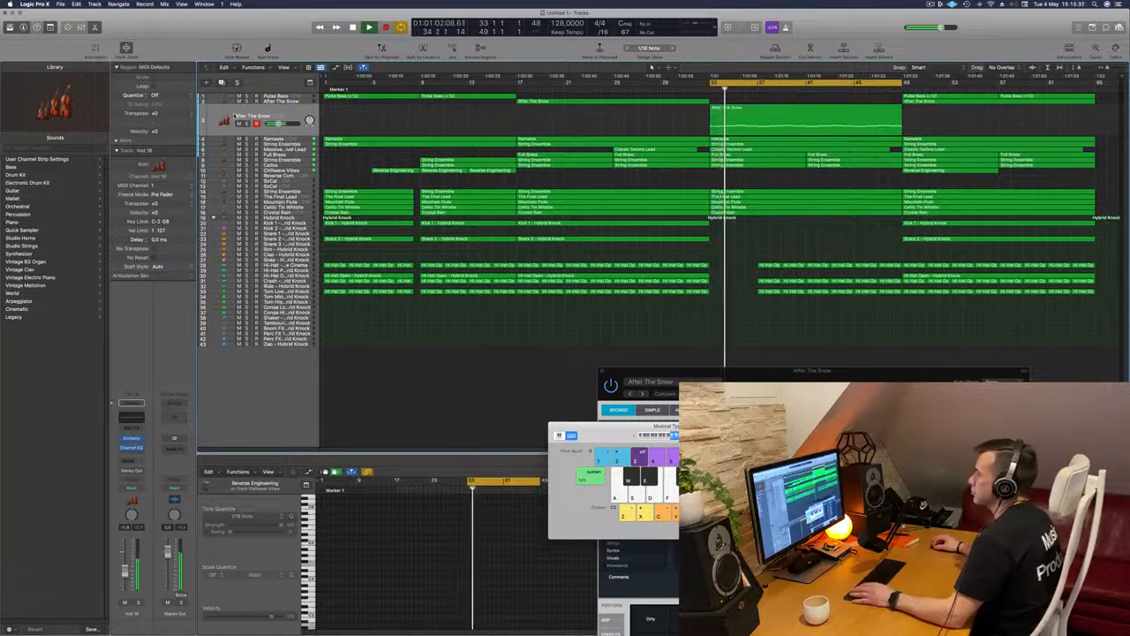
click(247, 124)
click(247, 124)
key(space)
key(space)
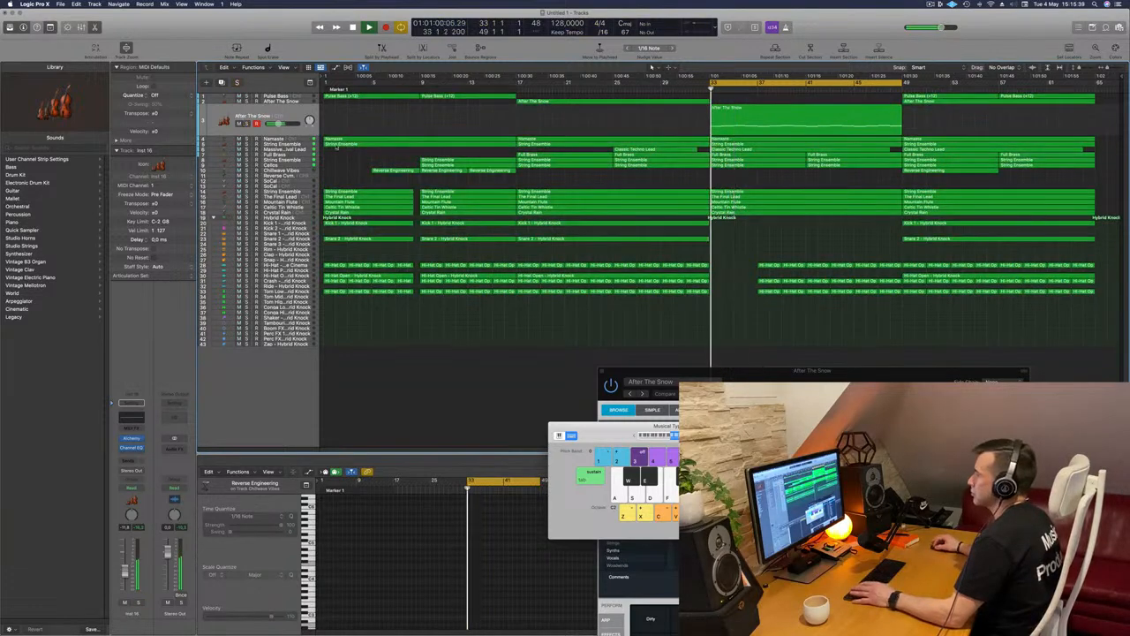
Split the Massive Festival Lead region at bar 41, delete its second half and move the first half to bar 41
click(295, 145)
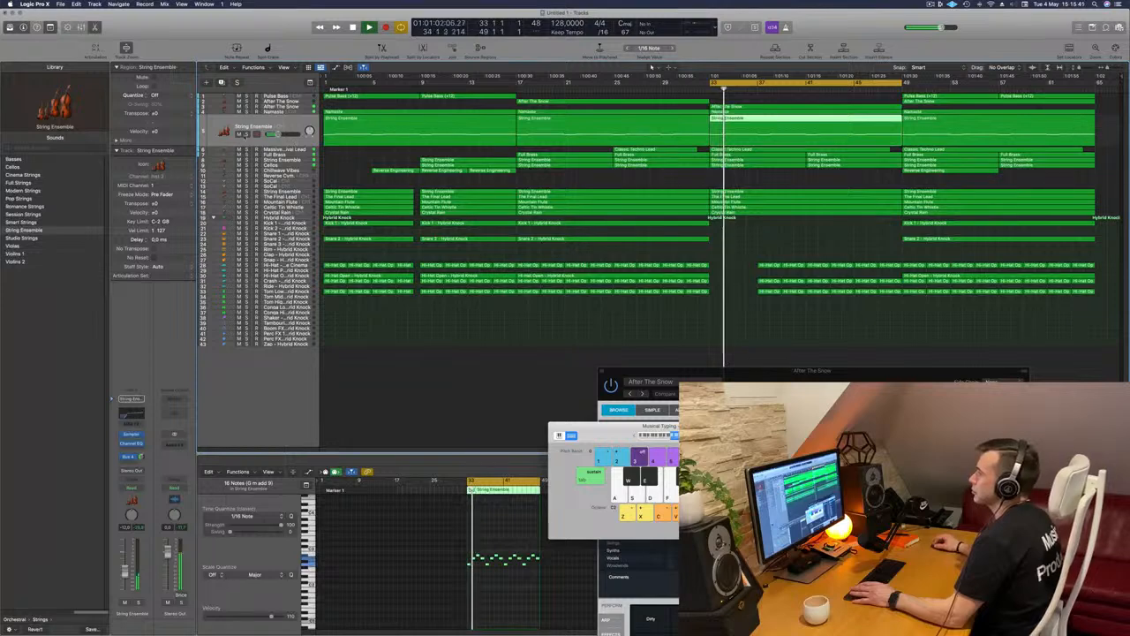
click(280, 151)
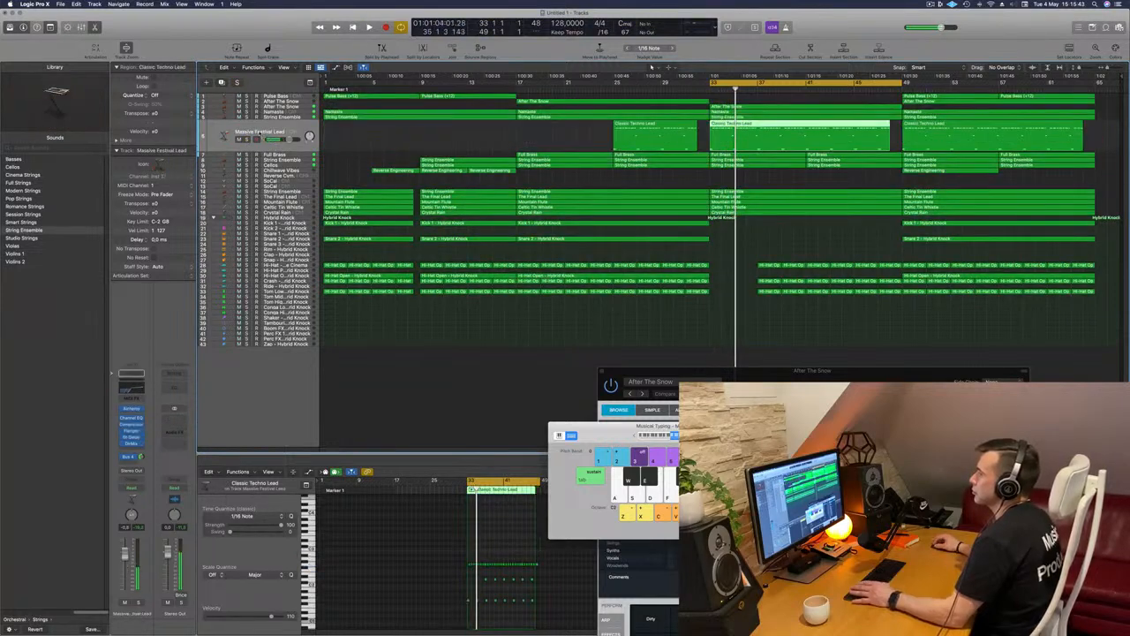
key(space)
key(space)
click(247, 140)
click(247, 139)
key(space)
key(space)
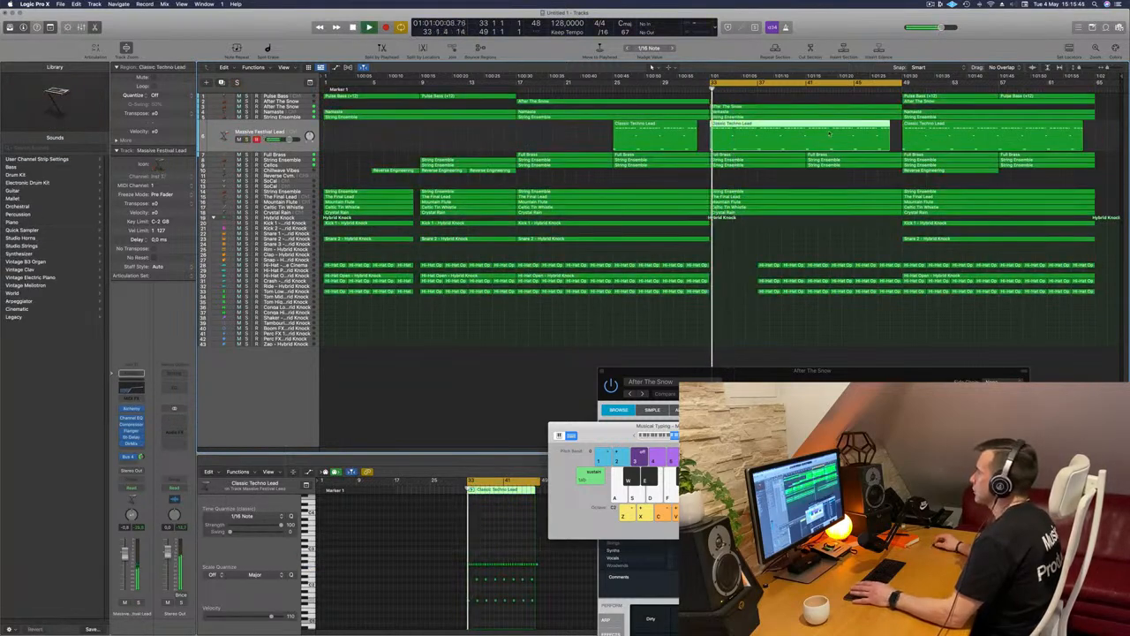
super+double_click(807, 127)
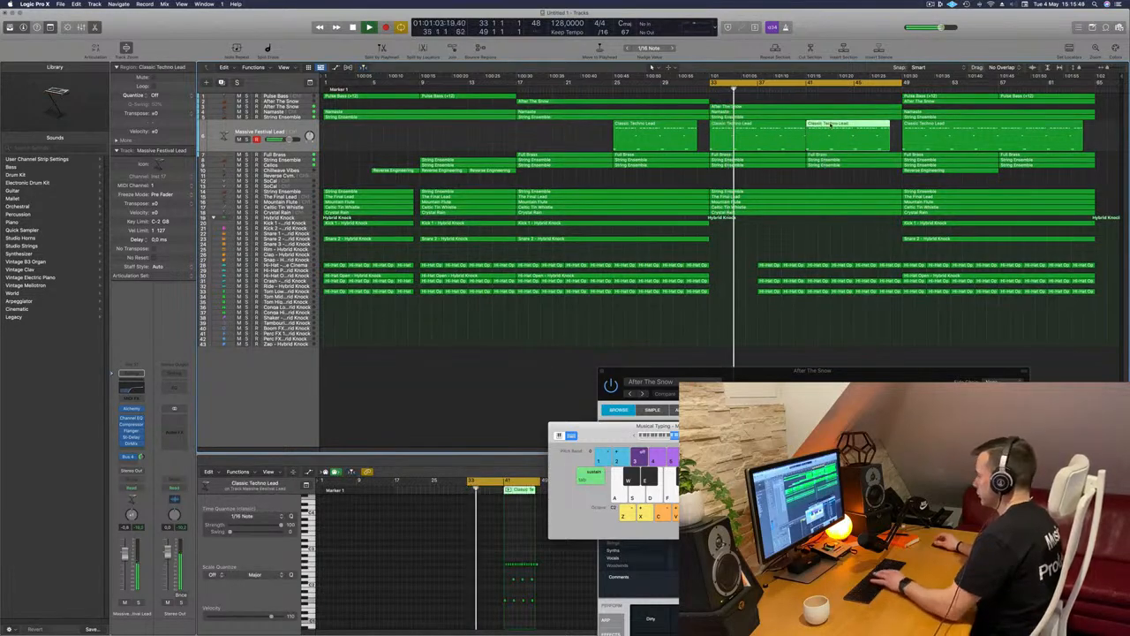
key(BackSpace)
drag(766, 137, 800, 135)
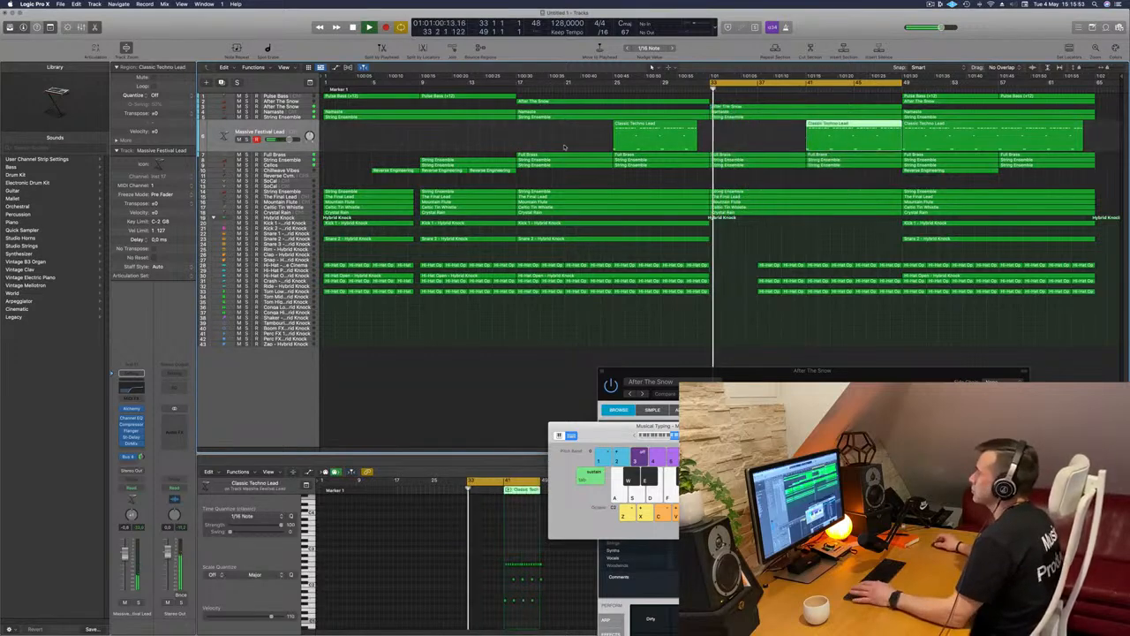
Audition the Full Brass track and delete its region in bars 33–41
click(297, 157)
key(space)
key(space)
click(238, 145)
click(238, 144)
key(space)
key(space)
click(758, 129)
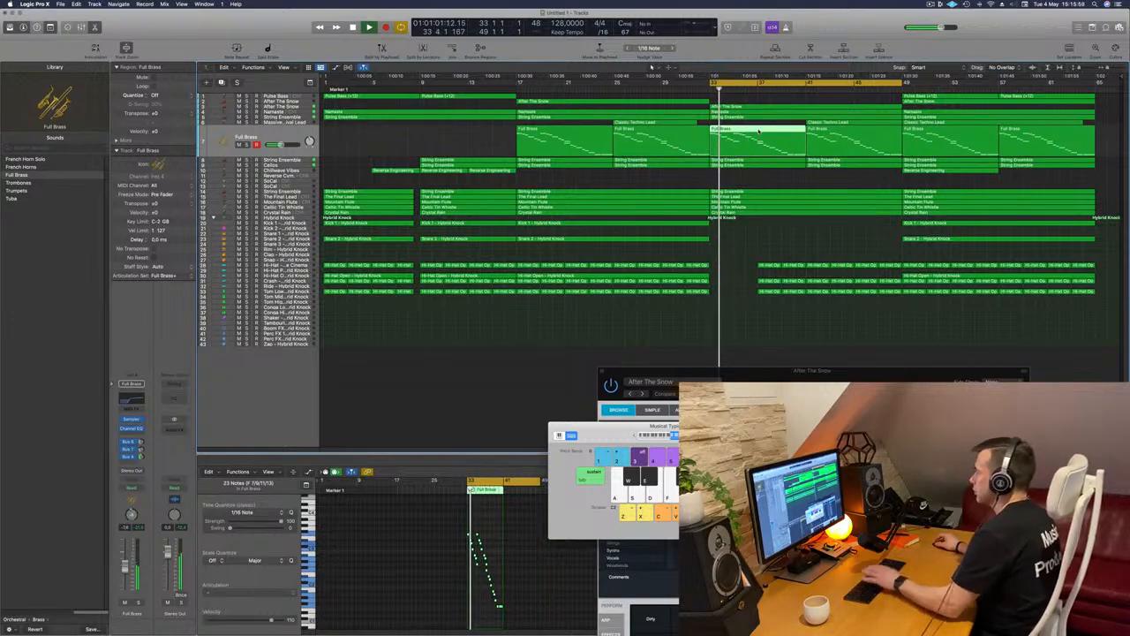
key(Delete)
key(space)
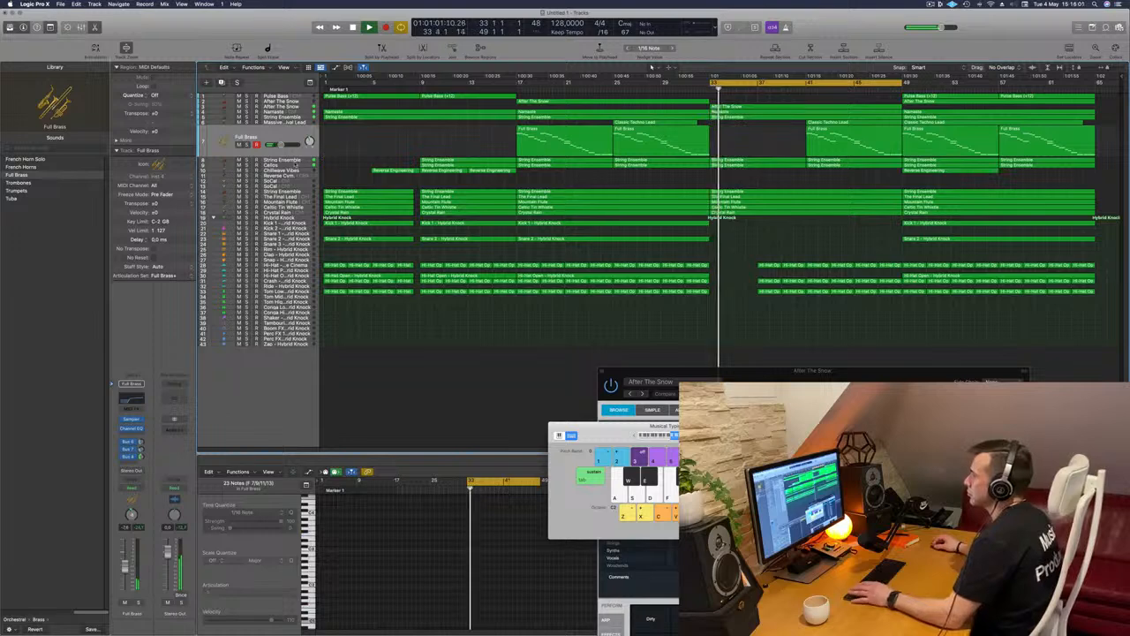
Audition the String Ensemble and Cellos tracks within the bars 33–49 cycle
click(298, 161)
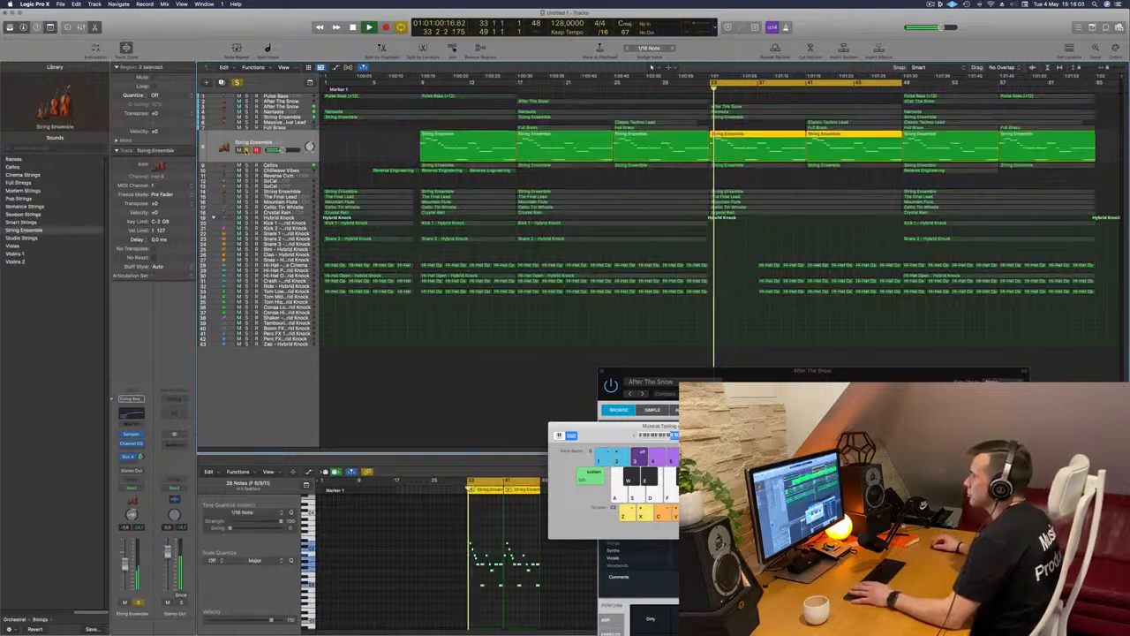
click(289, 166)
key(space)
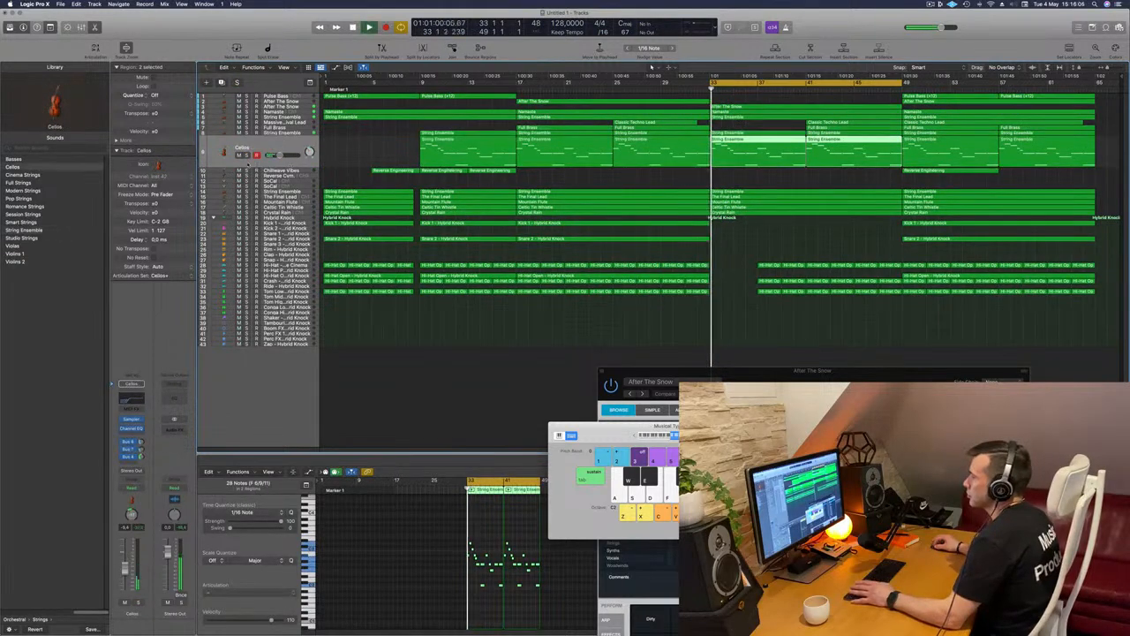
key(space)
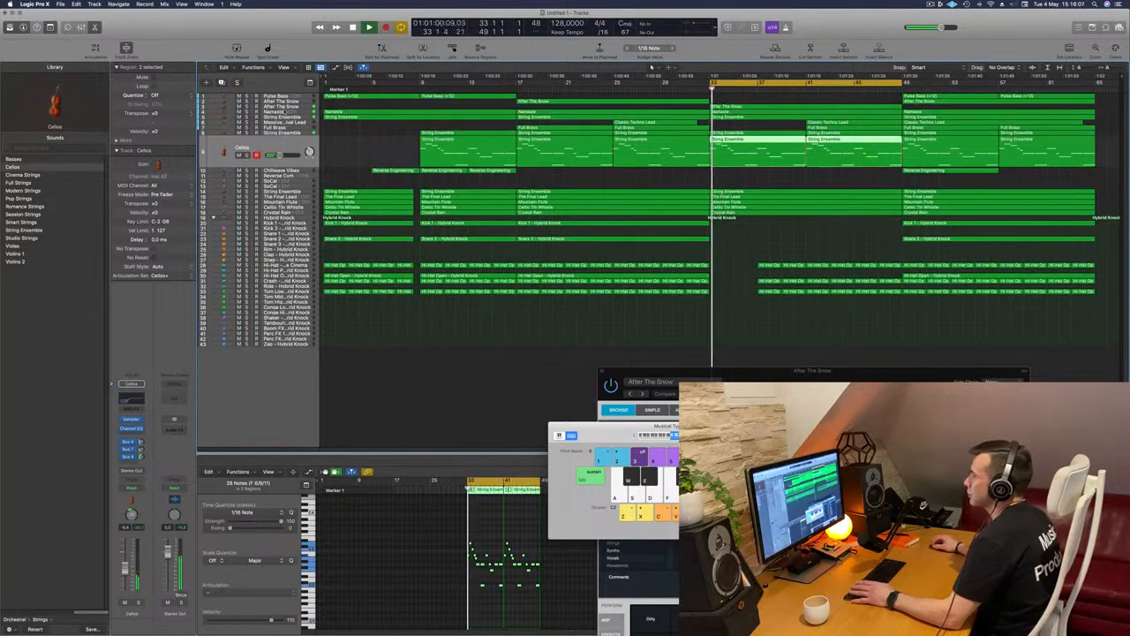
Set the Namaste track's automation to Touch and record a sweep of its Channel EQ high-cut frequency from bar 33, then close the EQ
click(289, 113)
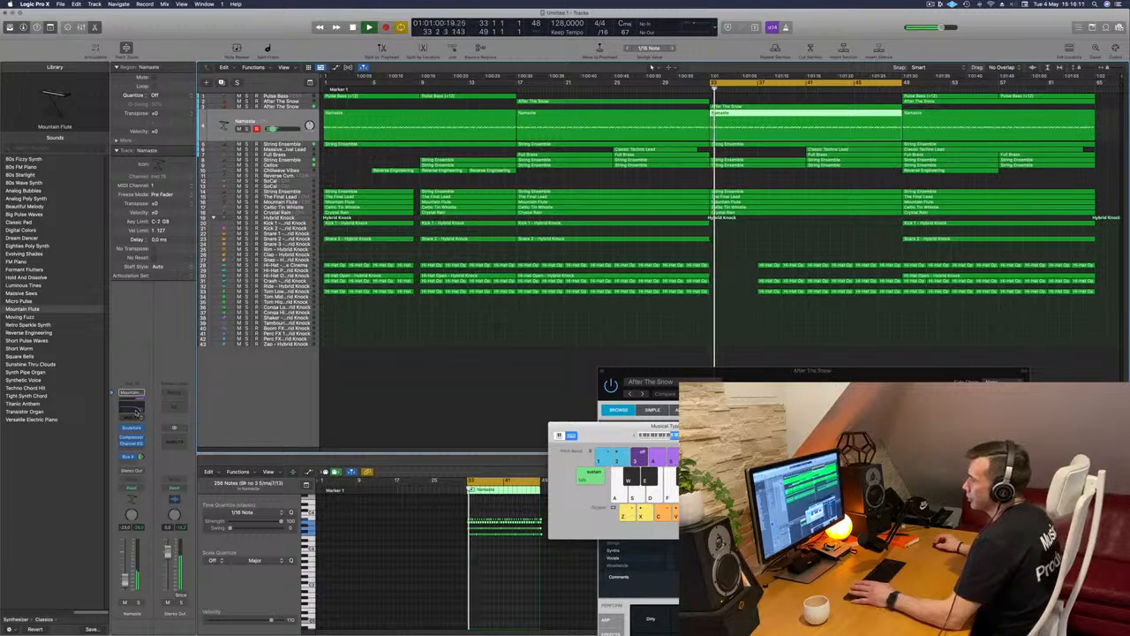
click(132, 408)
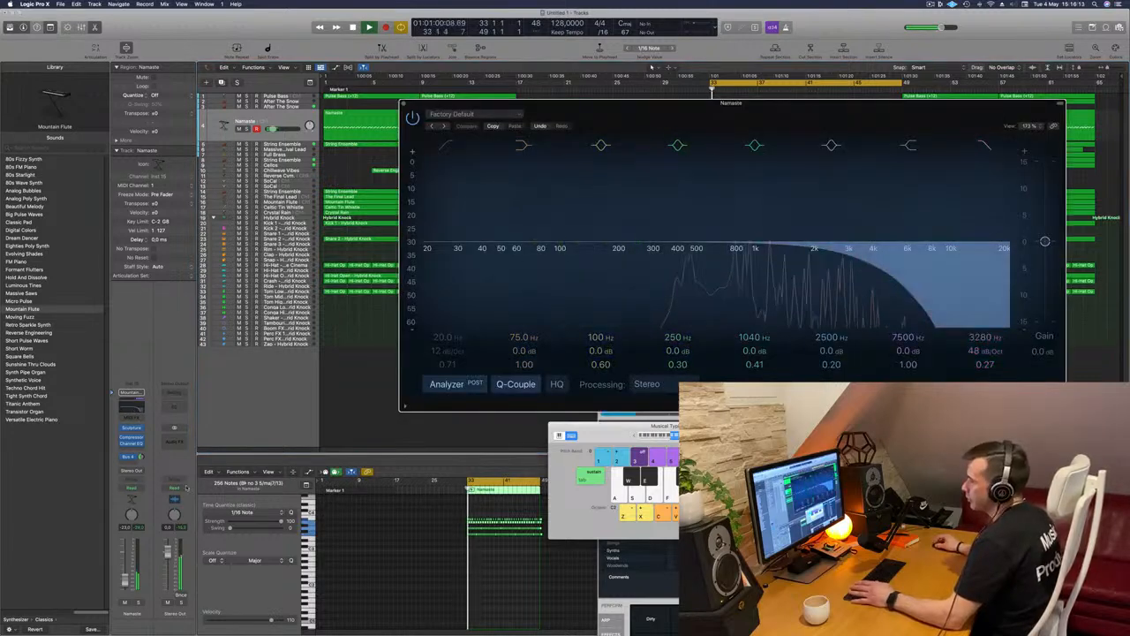
click(141, 488)
click(129, 495)
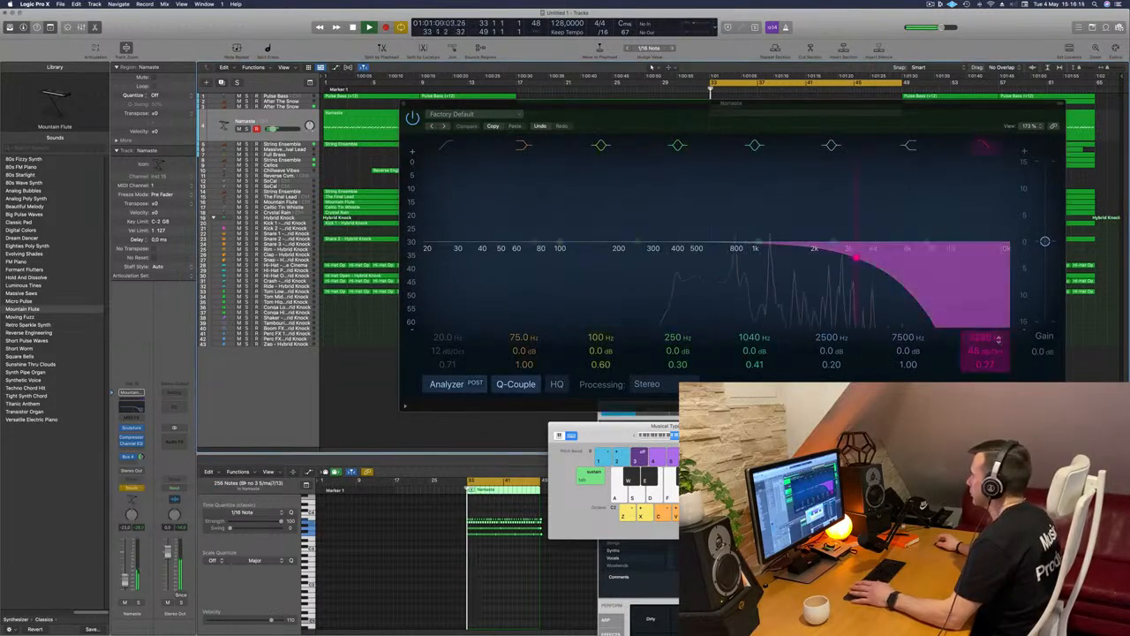
drag(989, 339, 989, 363)
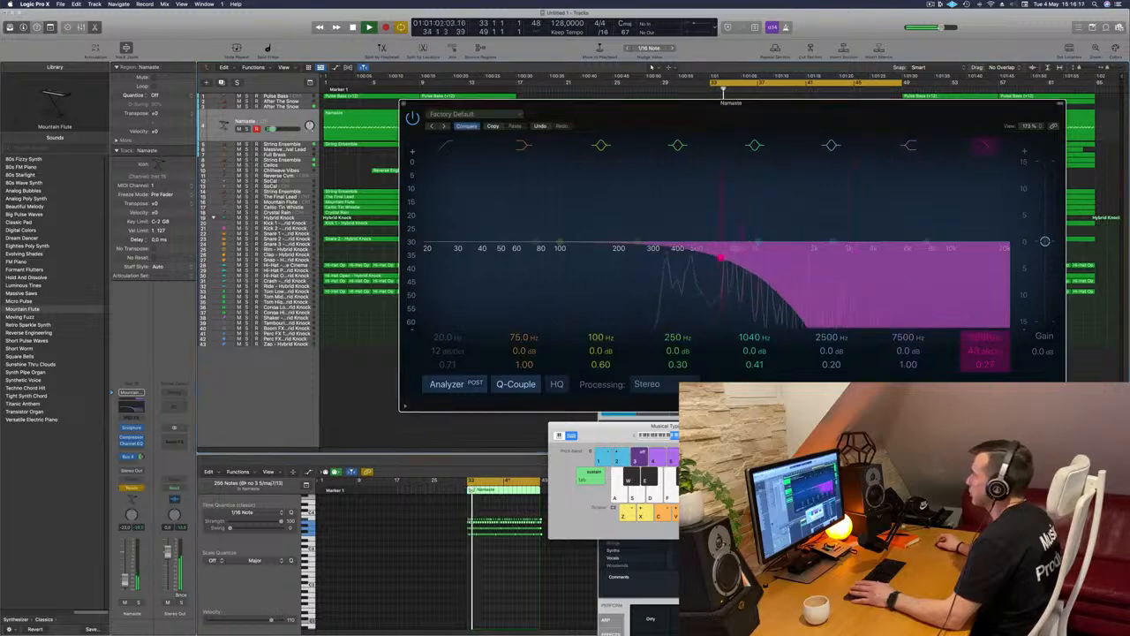
key(space)
key(space)
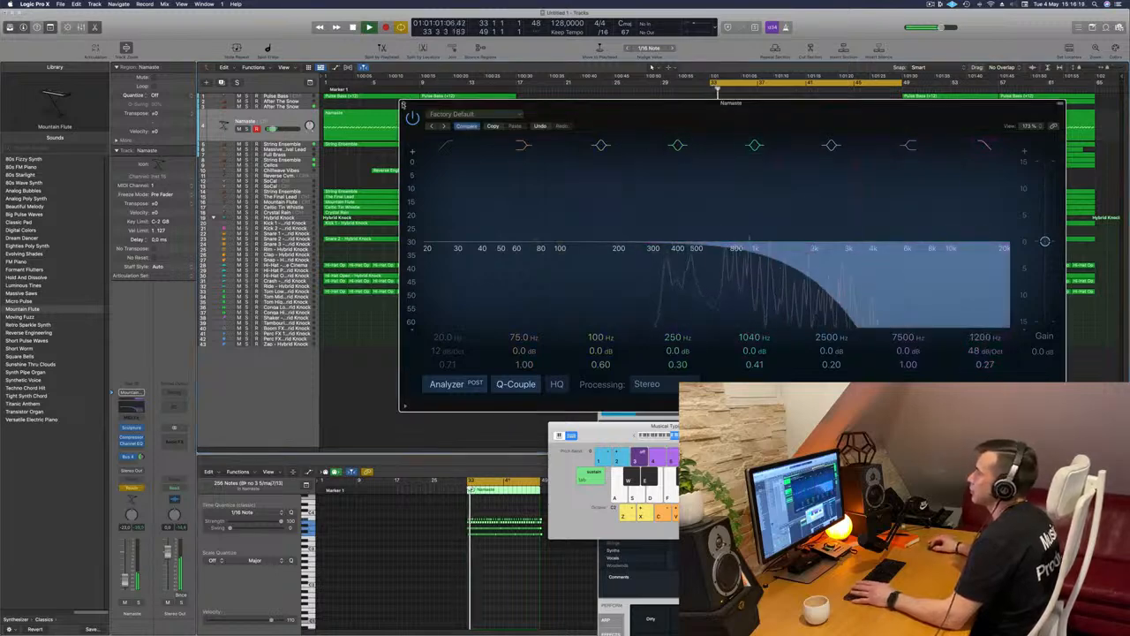
click(403, 105)
key(space)
key(space)
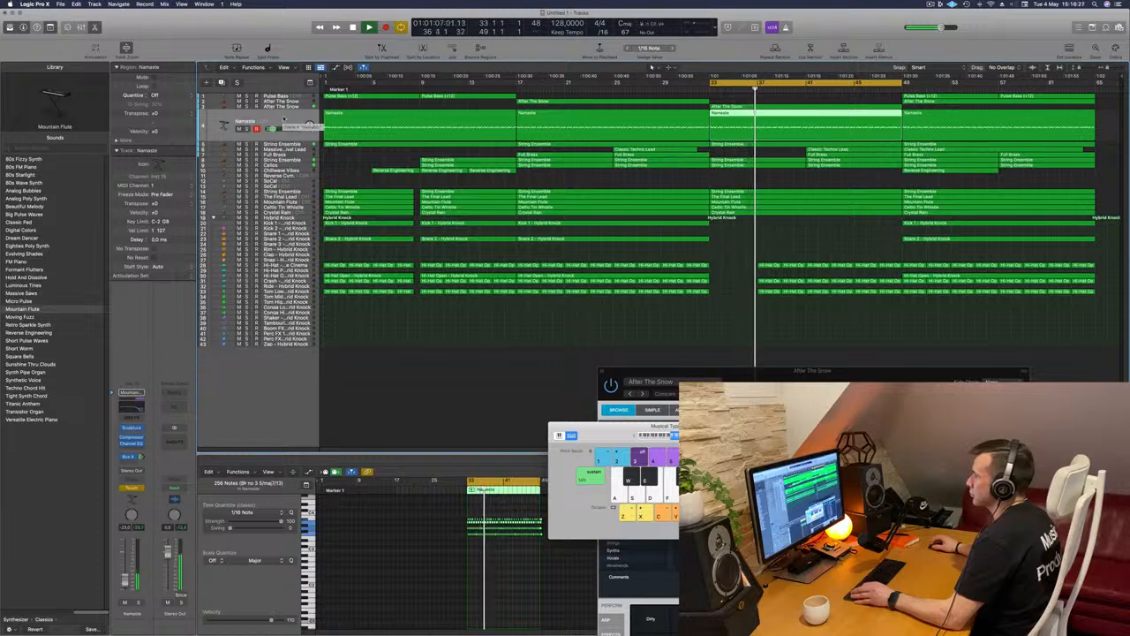
Close Musical Typing, show track automation, and set Namaste to Read with its Channel EQ High Cut Frequency lane displayed
key(super+k)
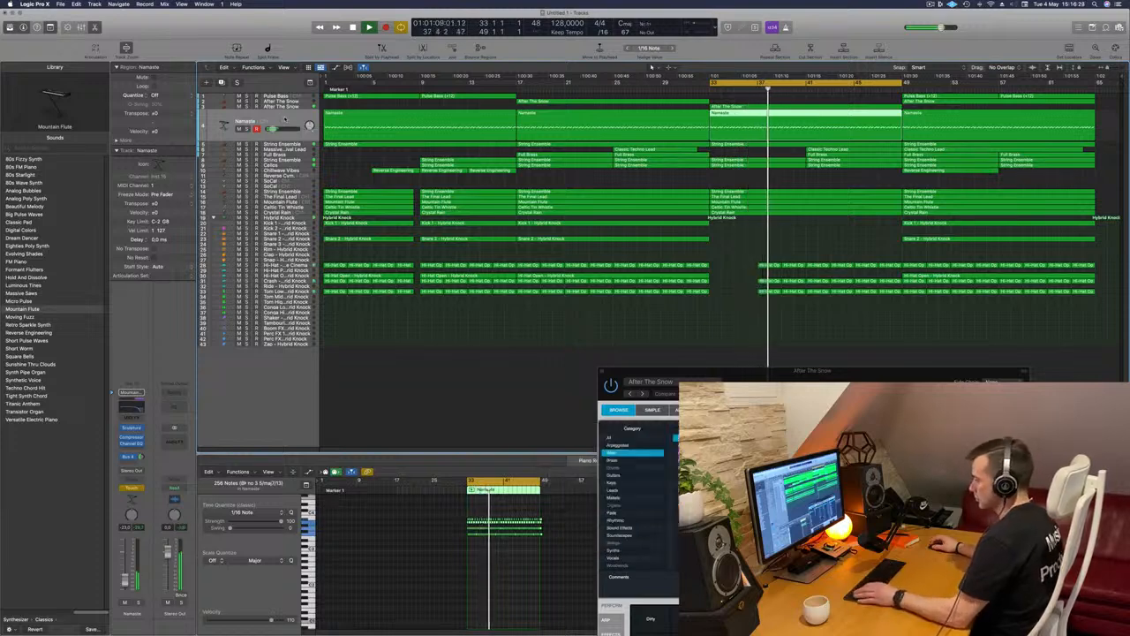
key(a)
key(space)
key(space)
key(a)
key(a)
click(248, 135)
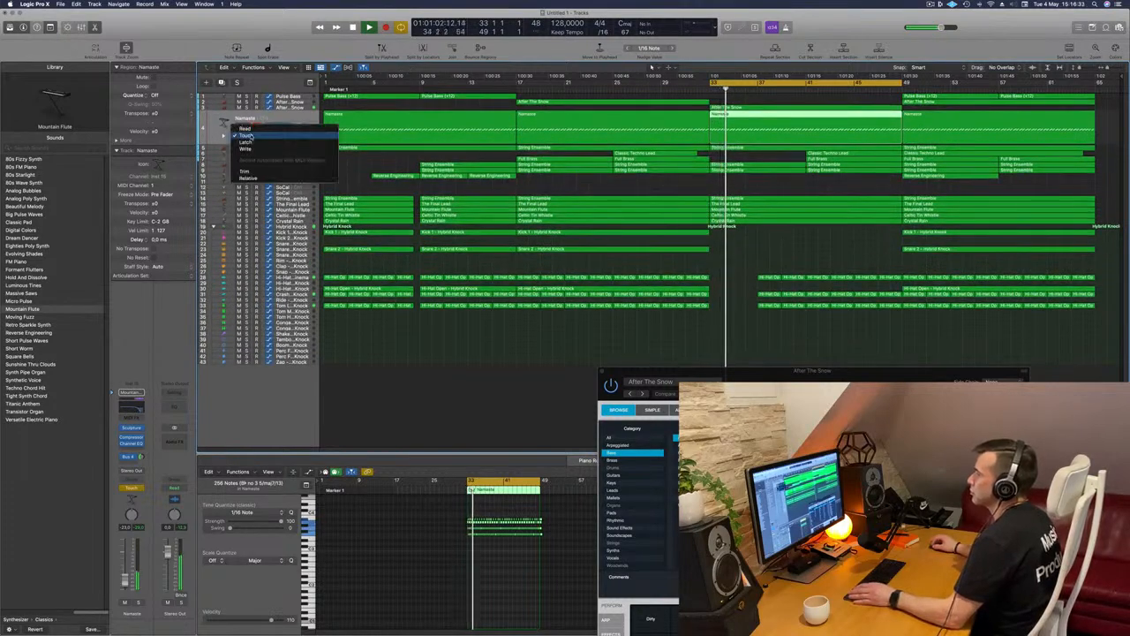
click(244, 128)
click(280, 135)
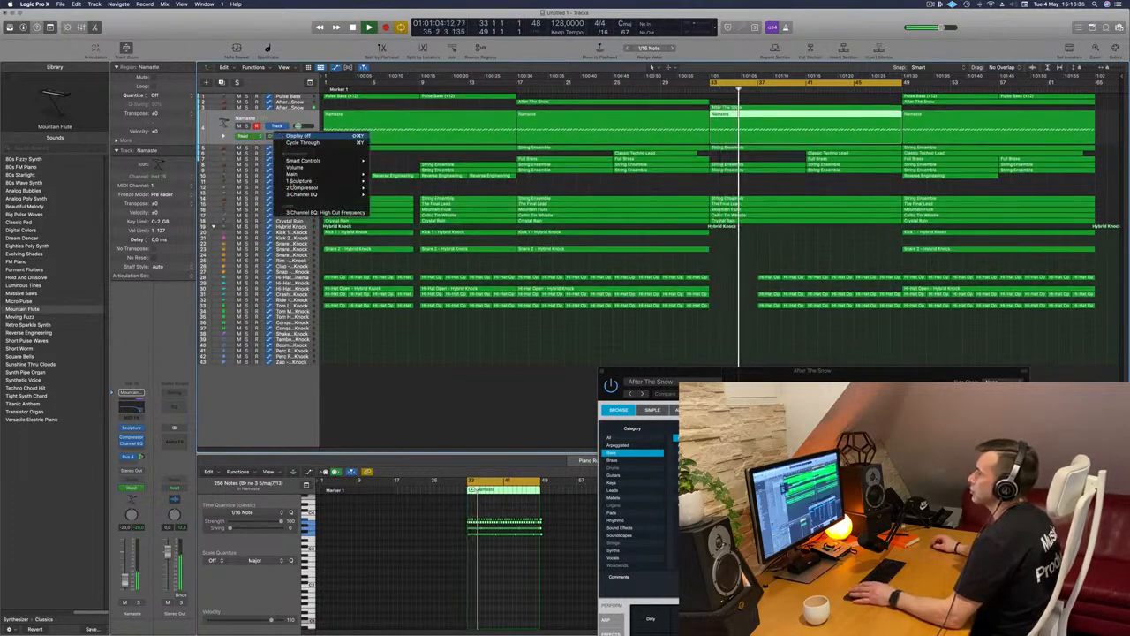
click(325, 212)
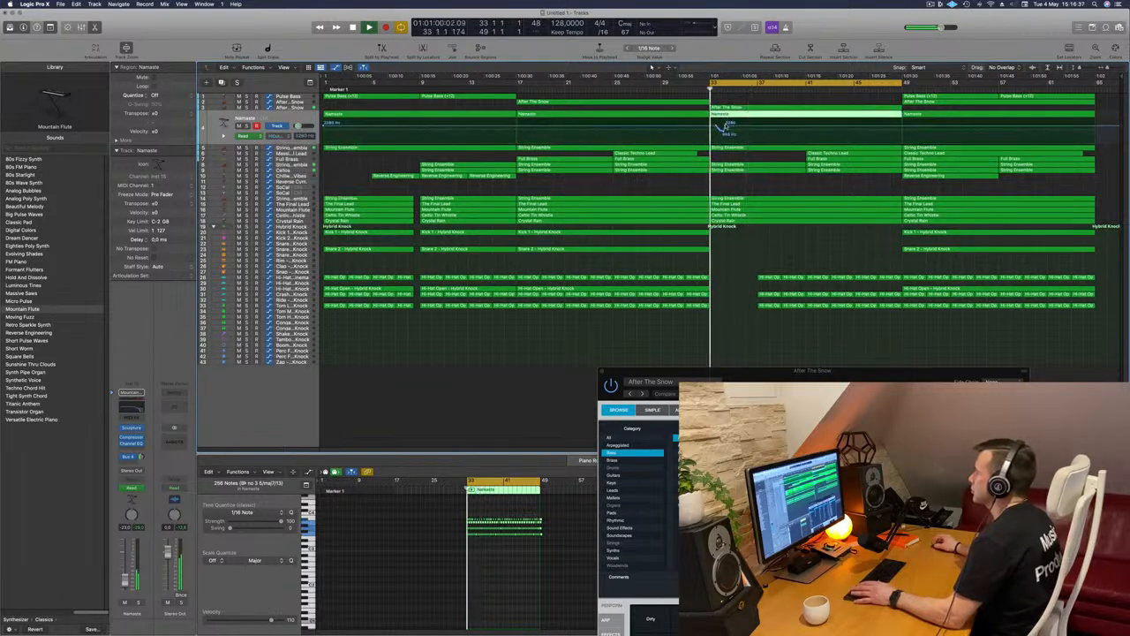
Reshape Namaste's high-cut automation so it drops at bar 33 and ramps up gradually to bar 41
click(721, 125)
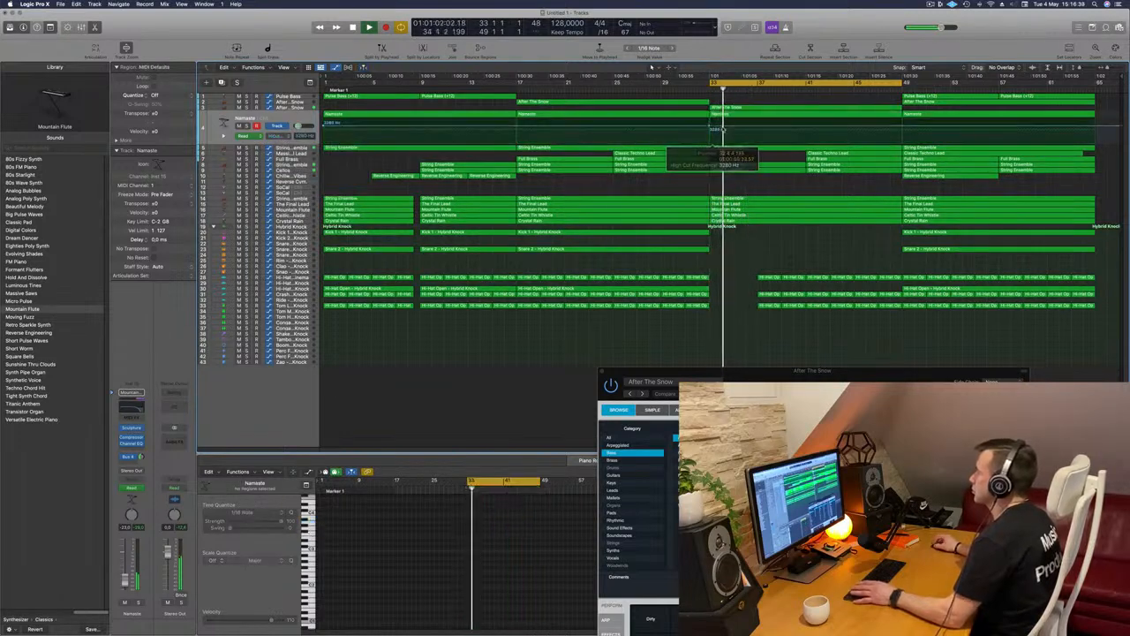
drag(740, 128, 742, 139)
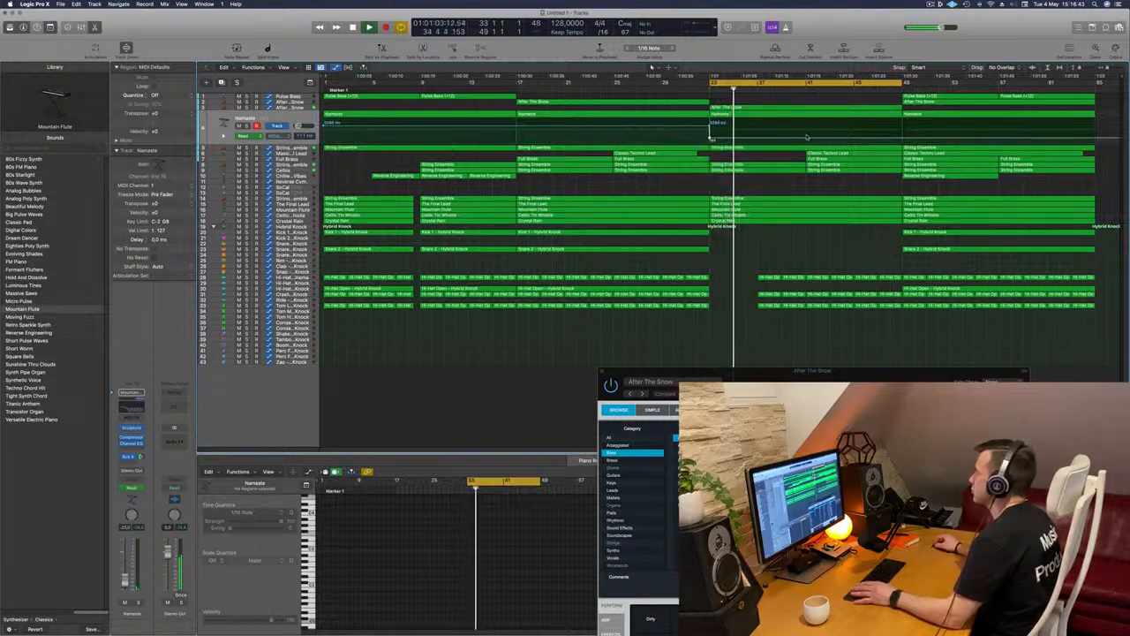
drag(805, 140, 806, 124)
key(space)
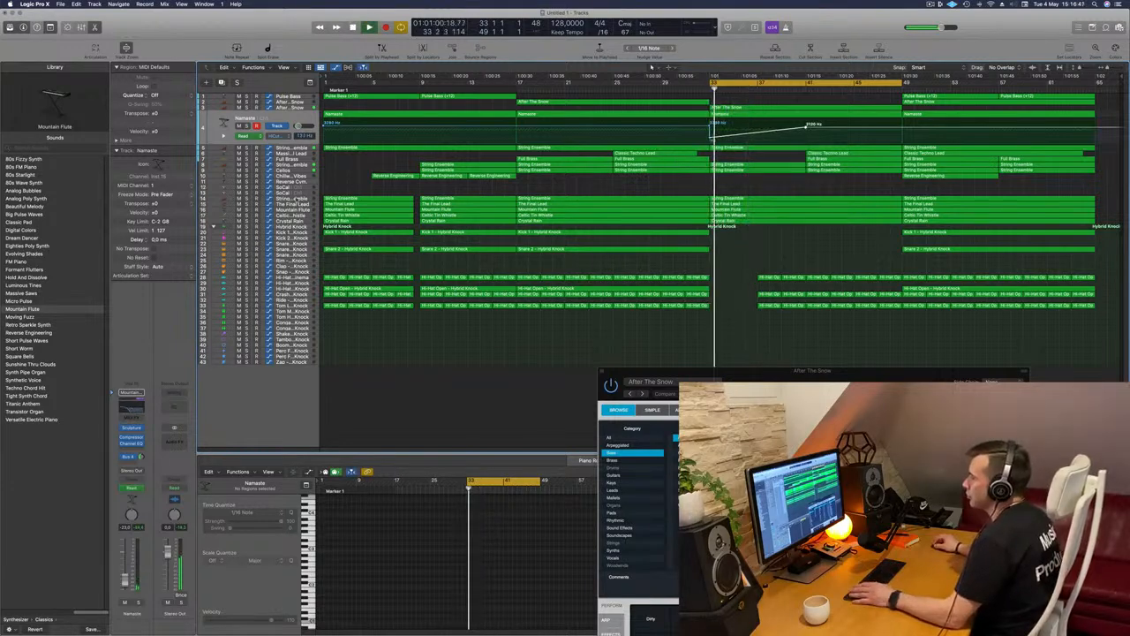
Raise the volume of the String Ensemble on track 14 and delete its three regions before bar 33
click(294, 199)
key(space)
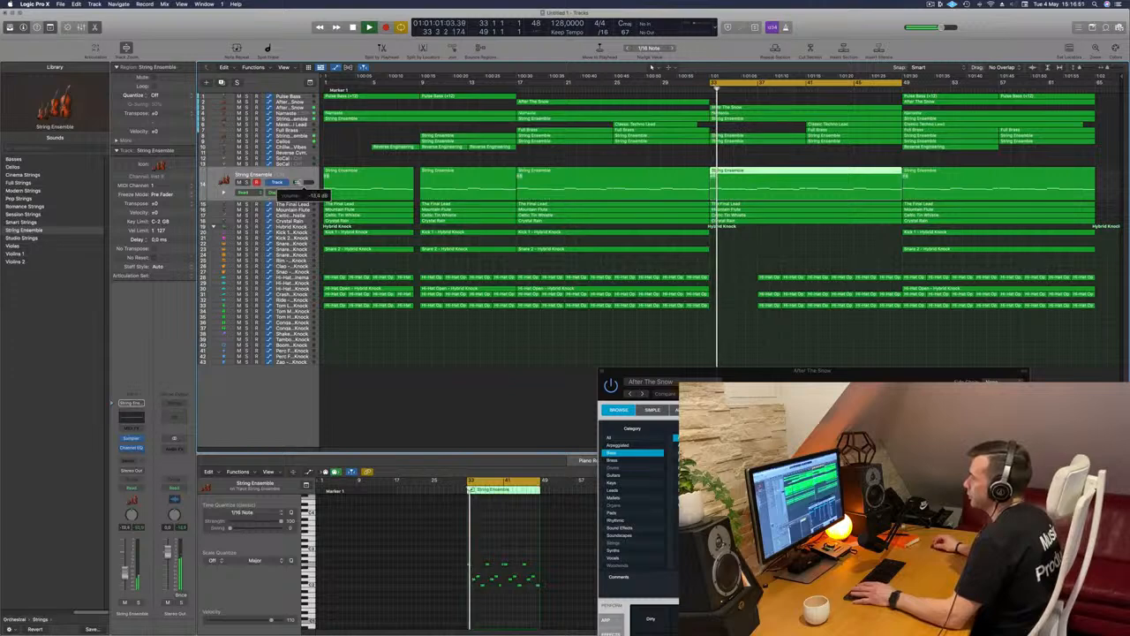
drag(396, 160, 511, 173)
key(Delete)
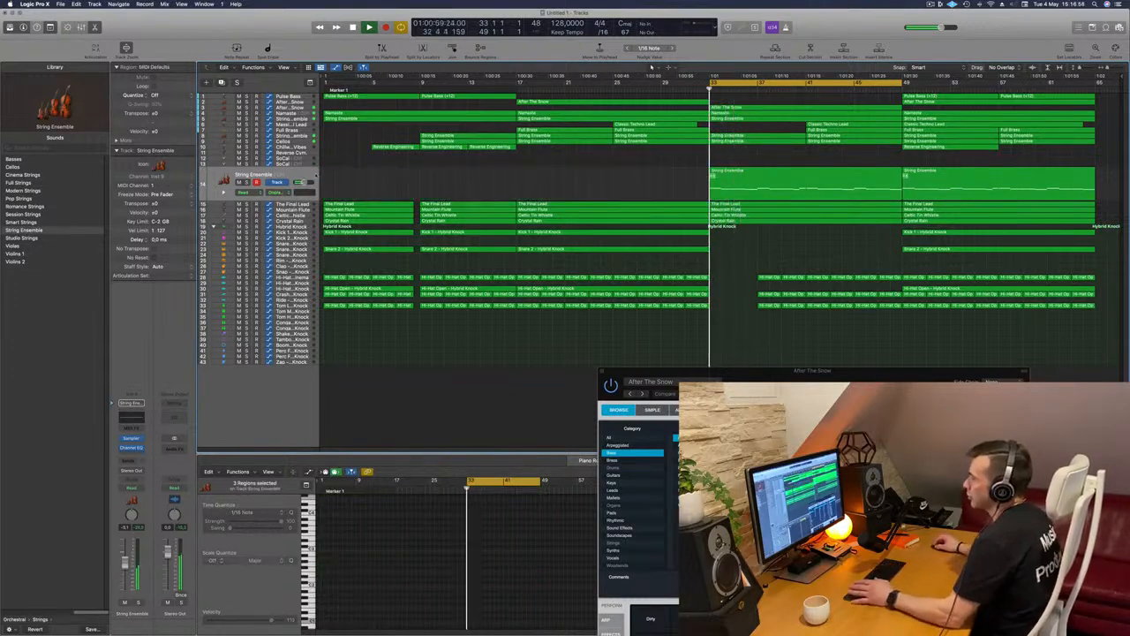
click(276, 171)
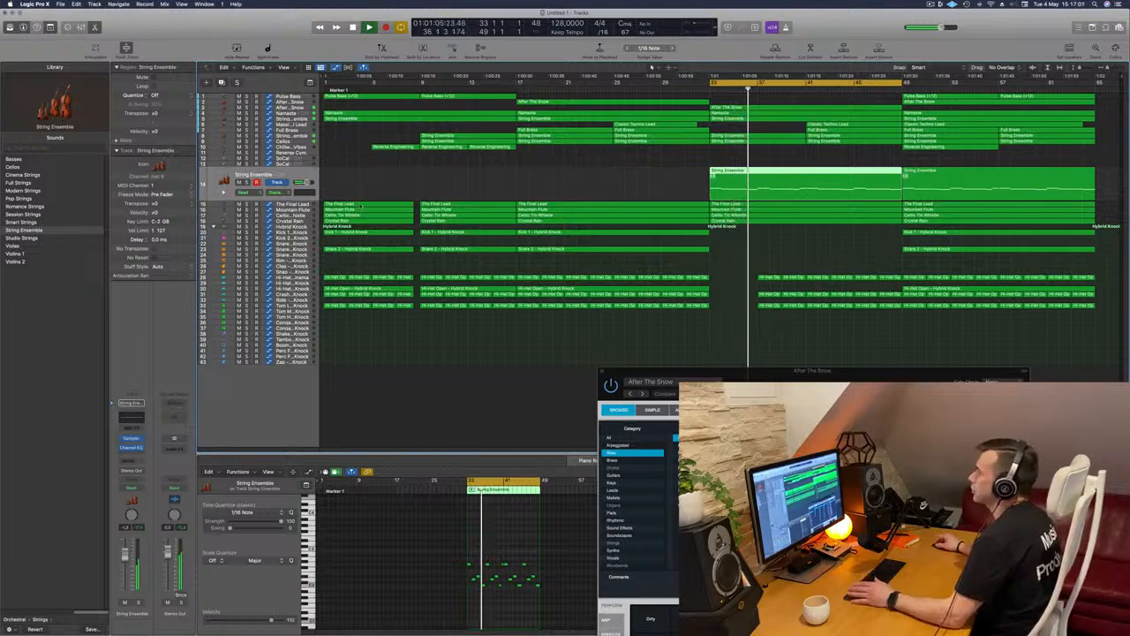
Select The Final Lead track and delete the remaining hi-hat and other drum regions between bars 37 and 49
click(306, 205)
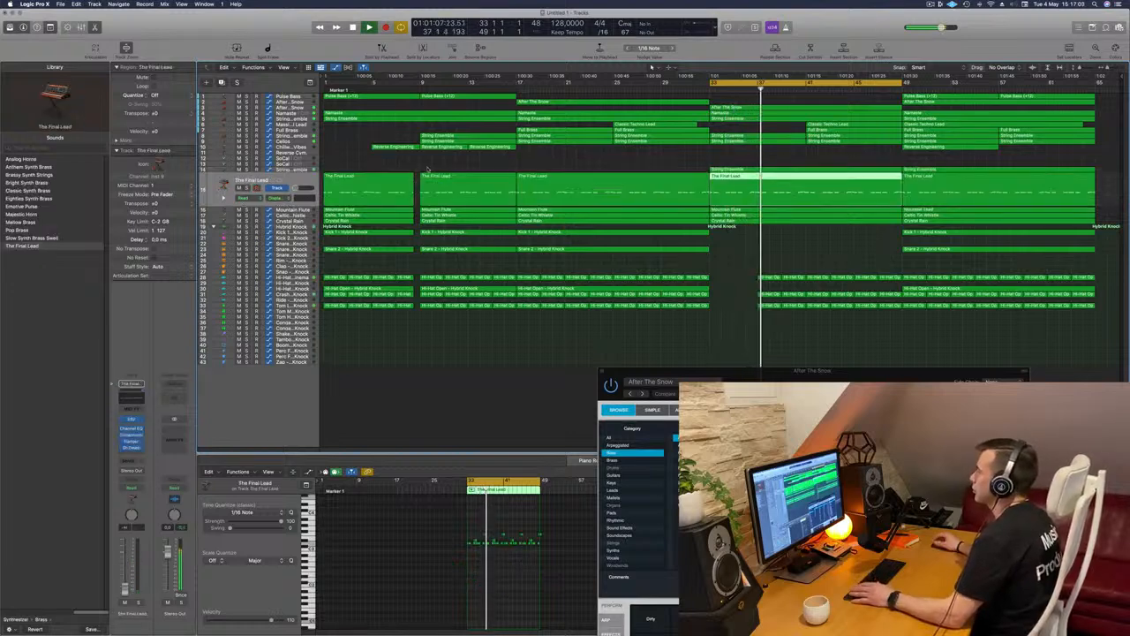
click(772, 320)
drag(772, 320, 782, 263)
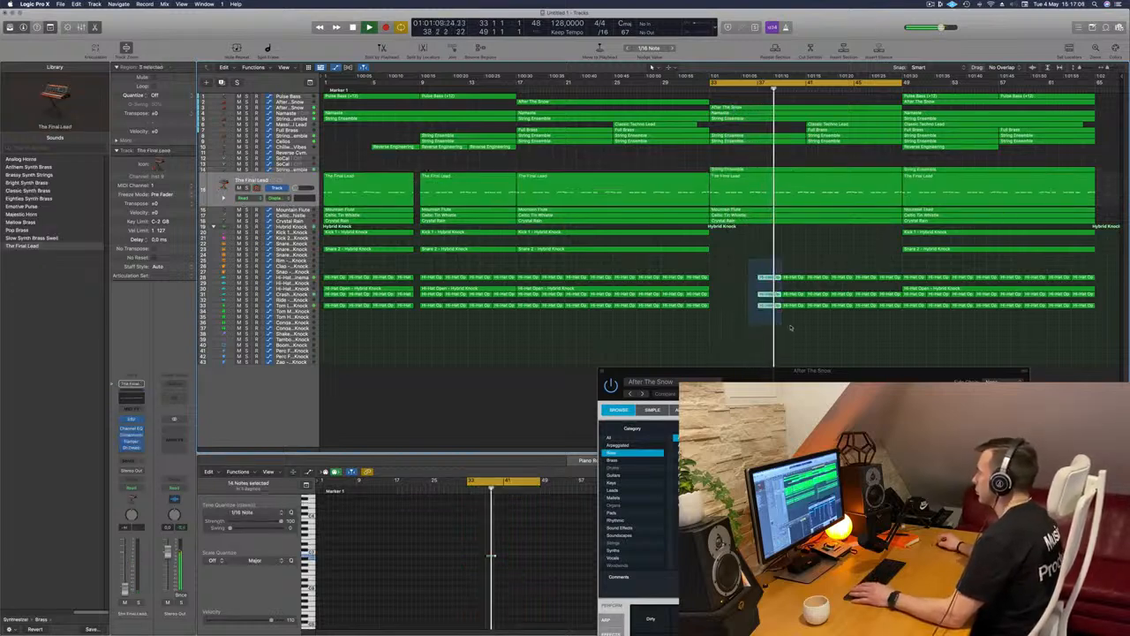
key(Delete)
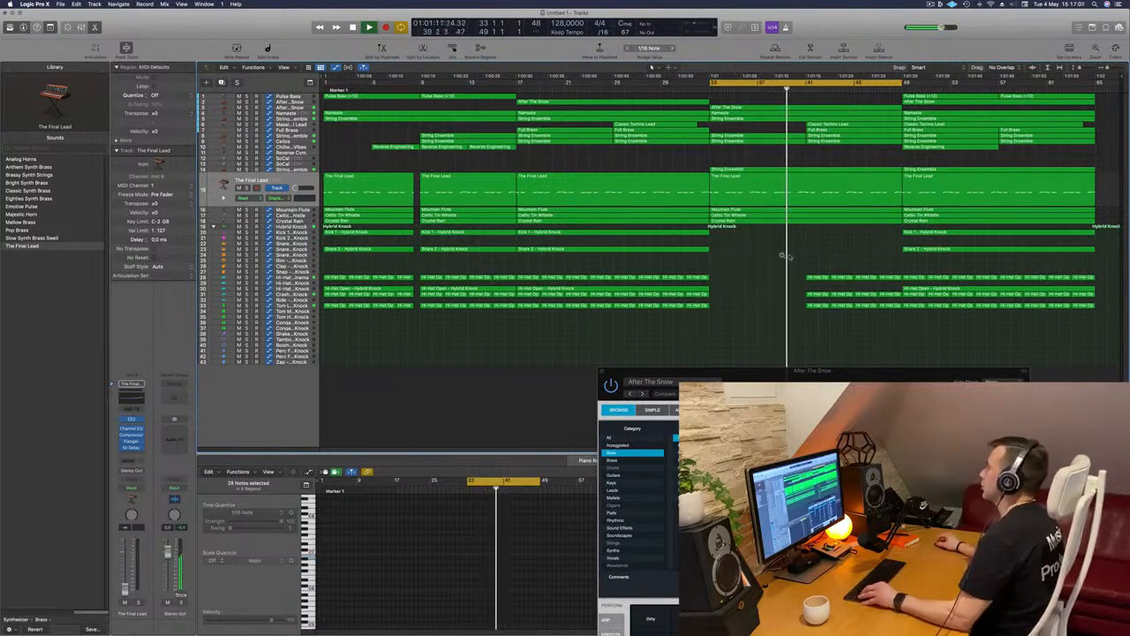
drag(805, 253, 890, 315)
key(Delete)
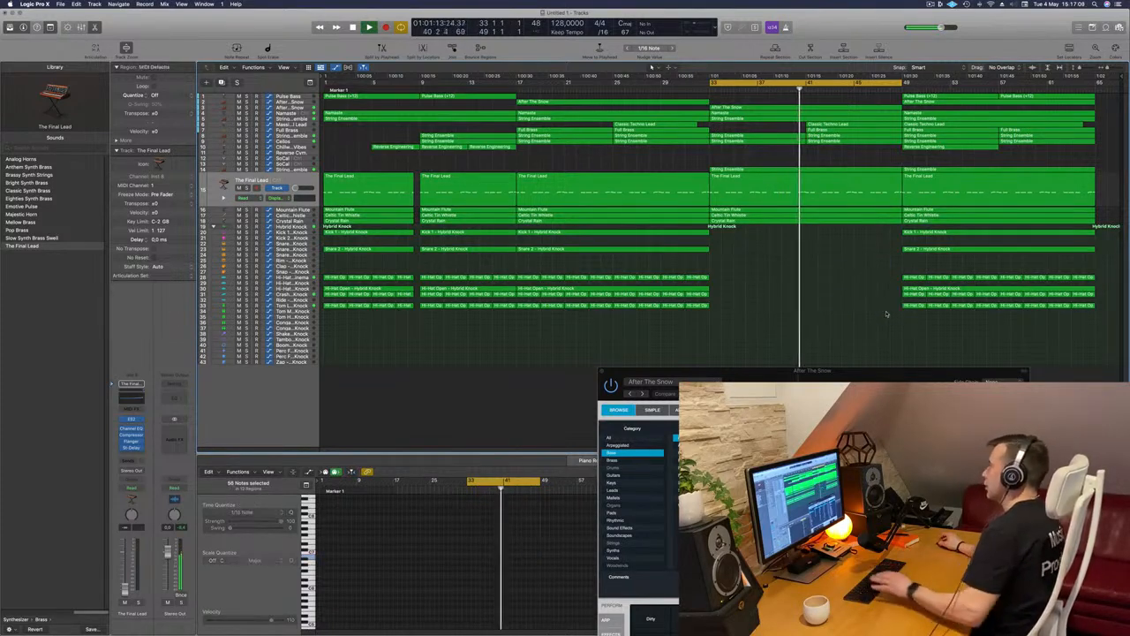